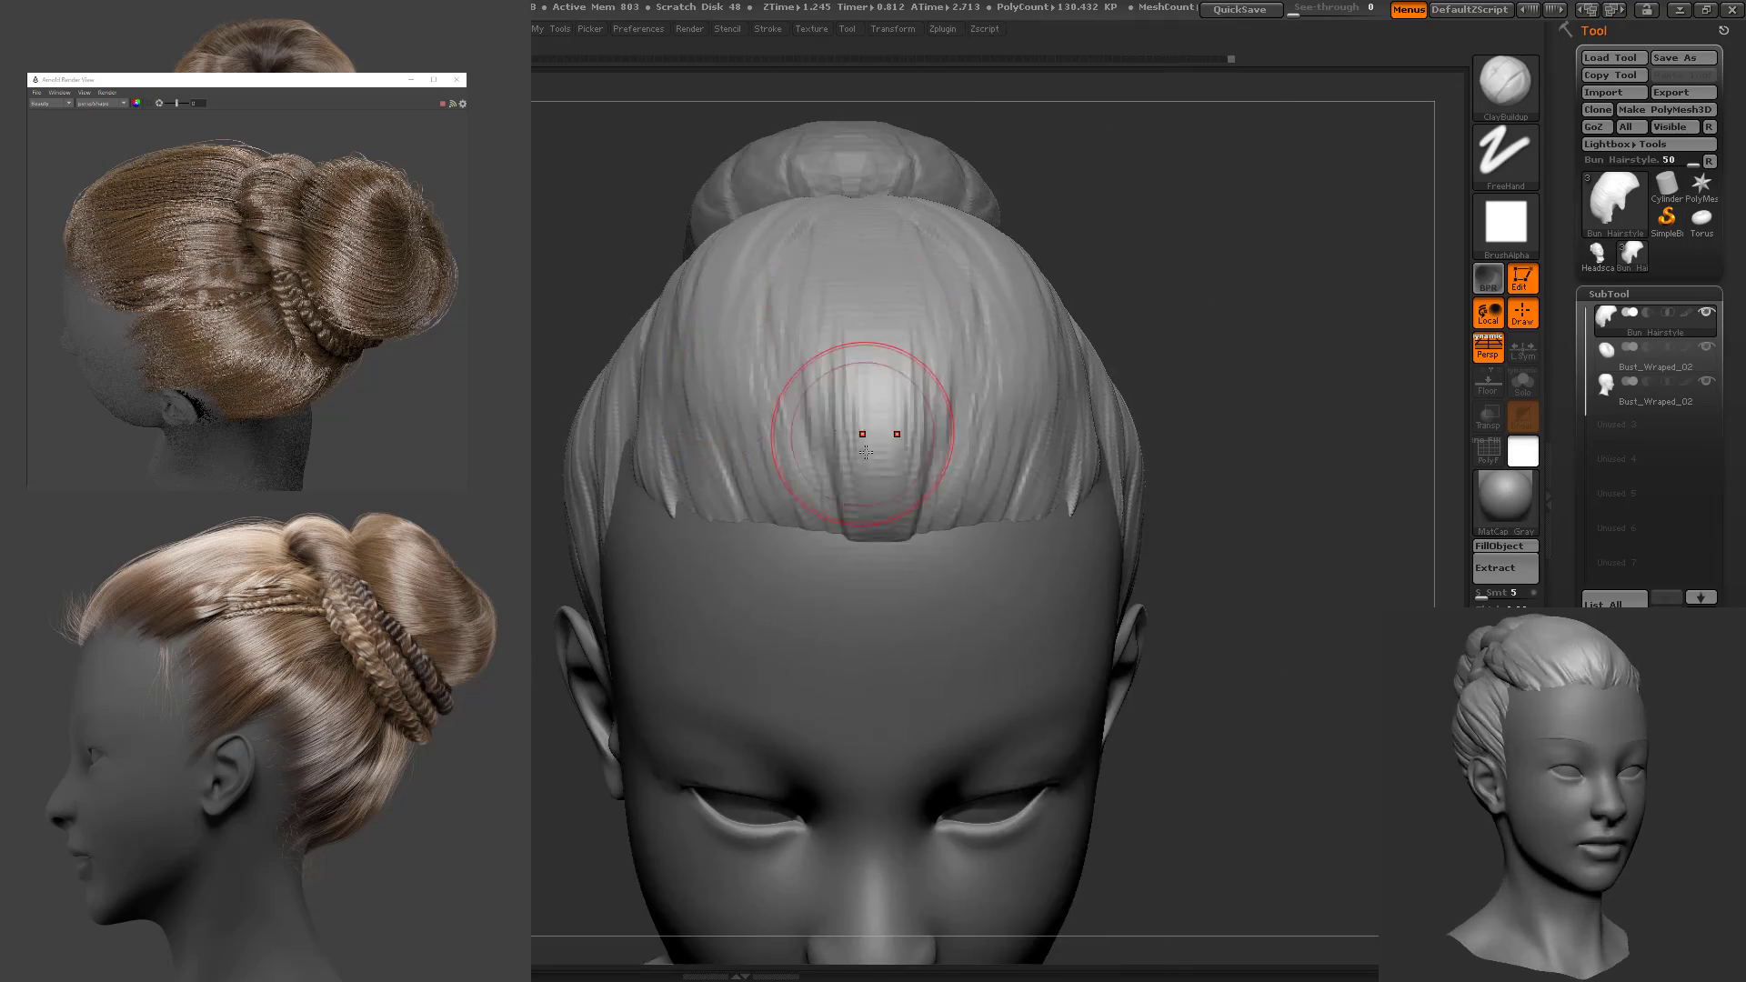
Step: Sculpt strand volume and grooves into the bun hairstyle with the ClayBuildup and Dam_Standard brushes
left_click_drag(866, 452, 877, 515)
left_click_drag(691, 582, 759, 598)
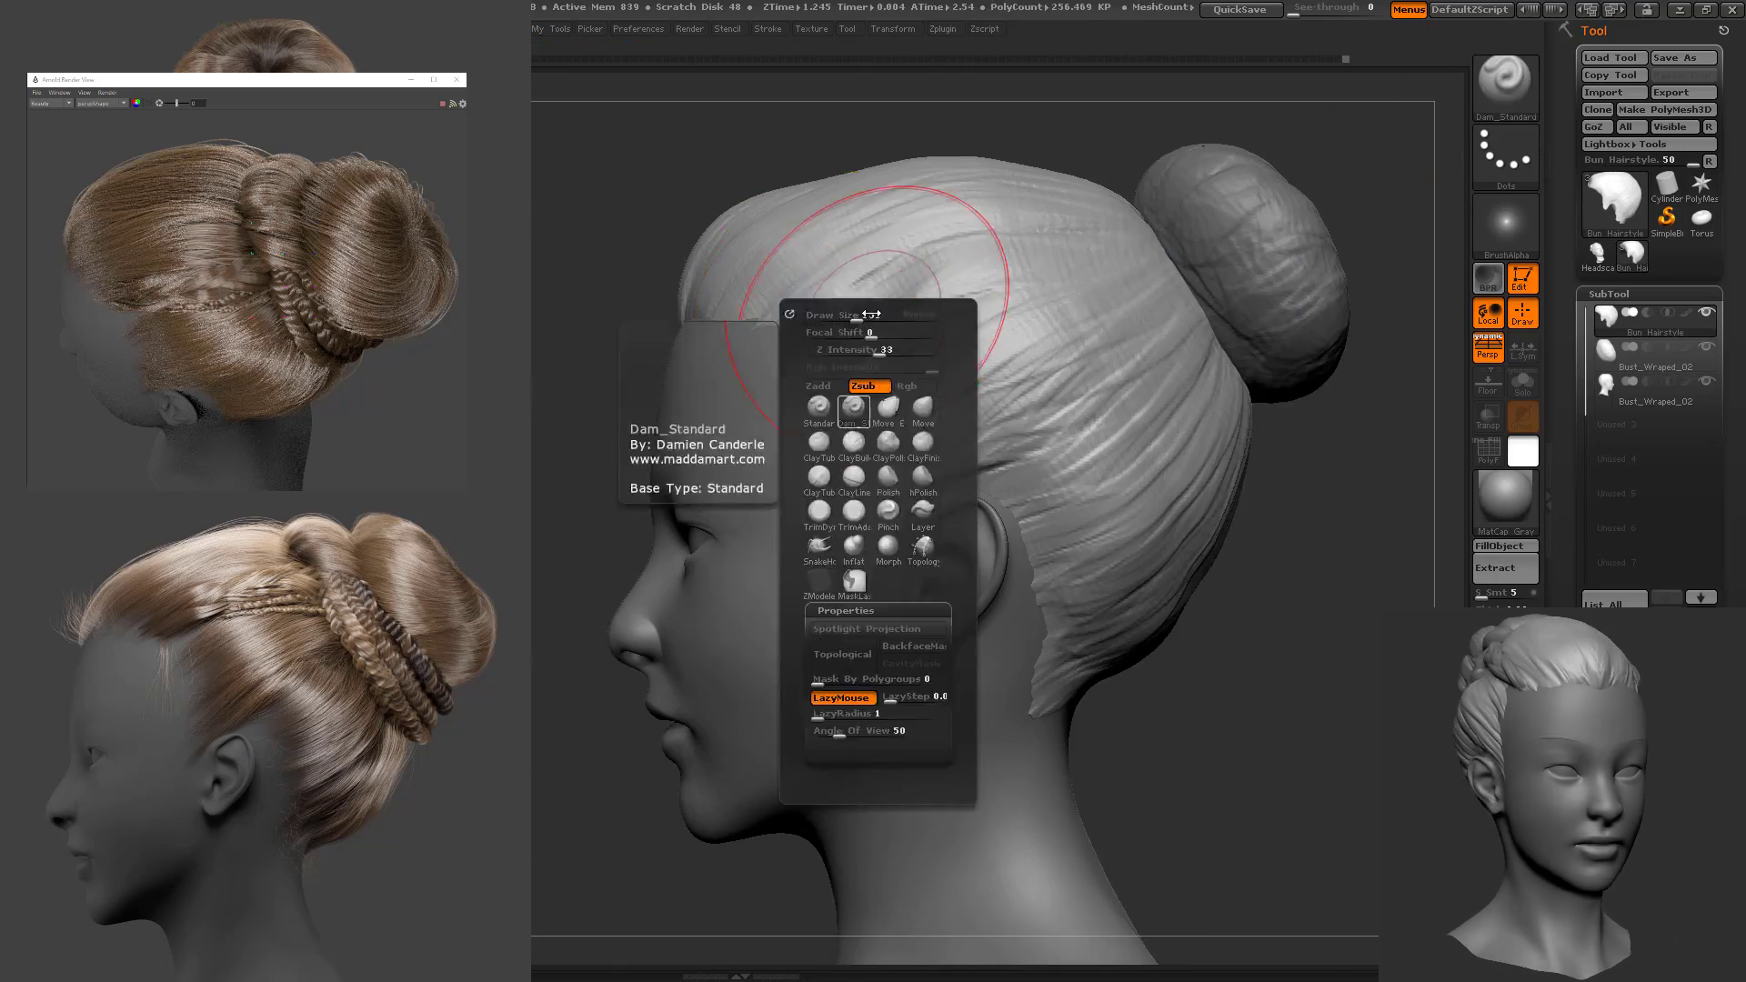
left_click_drag(798, 529, 931, 226)
left_click_drag(973, 453, 870, 489)
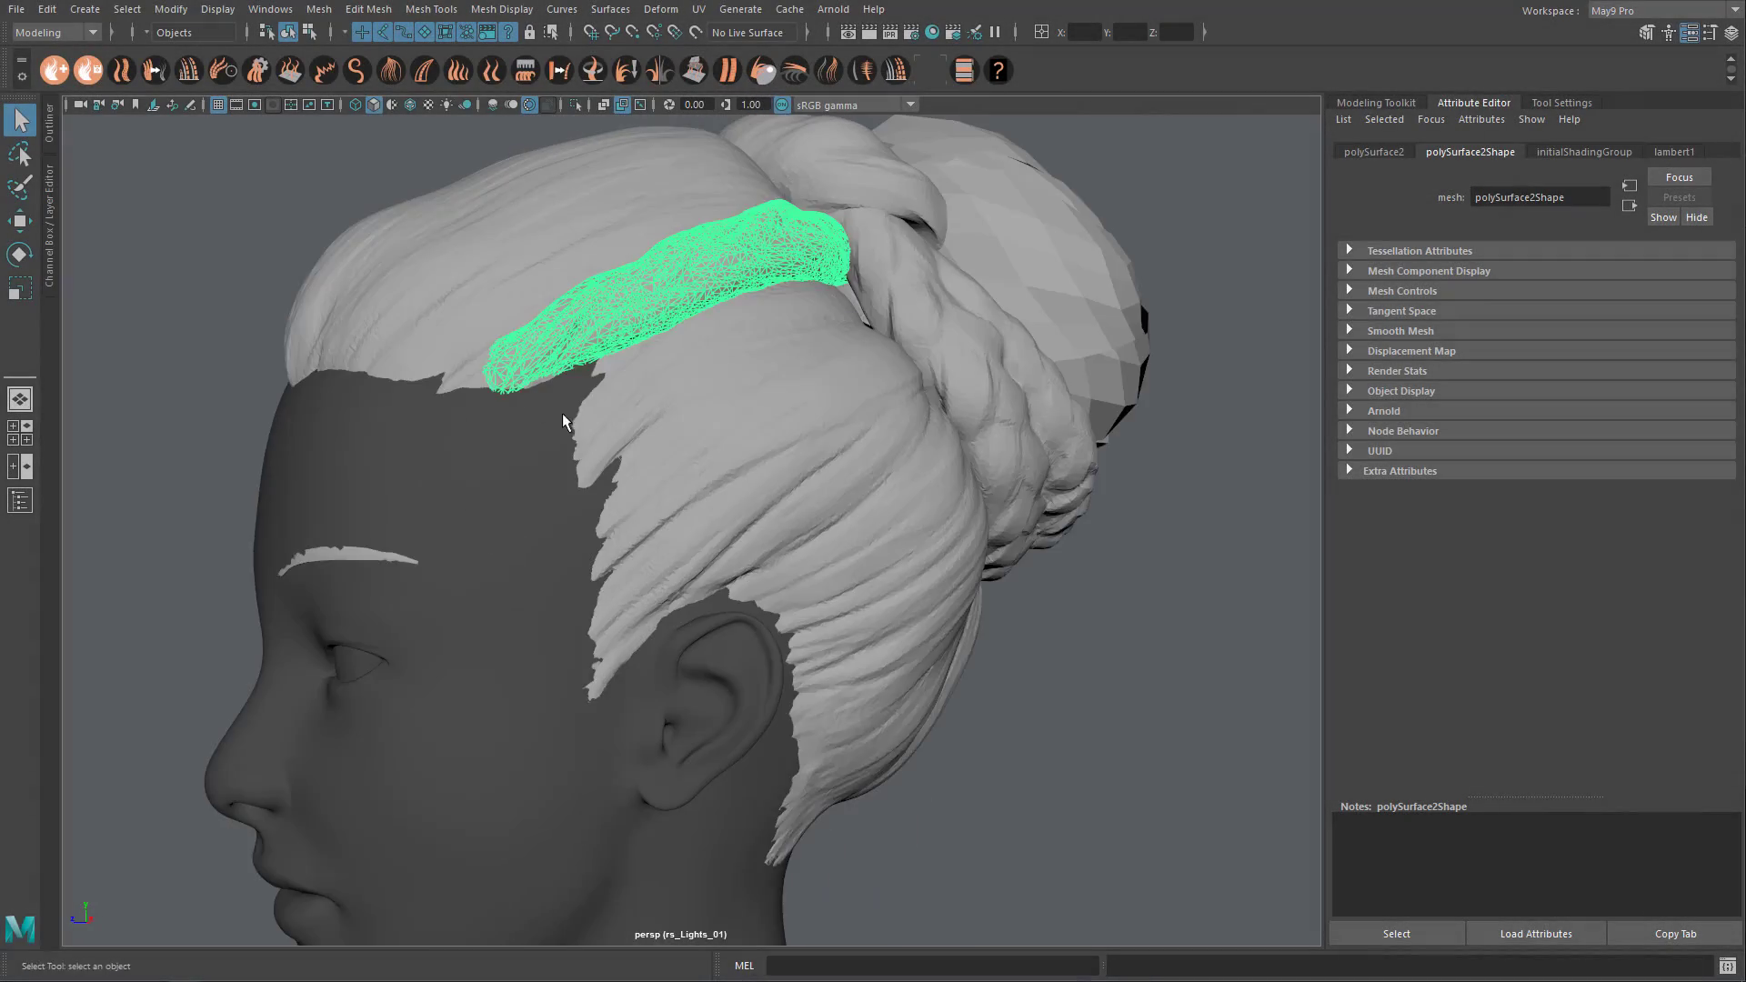
Step: Switch to Maya and hide the side braid, the braid wrapped around the bun, and the bun mesh
left_click_drag(562, 421, 725, 462, "alt")
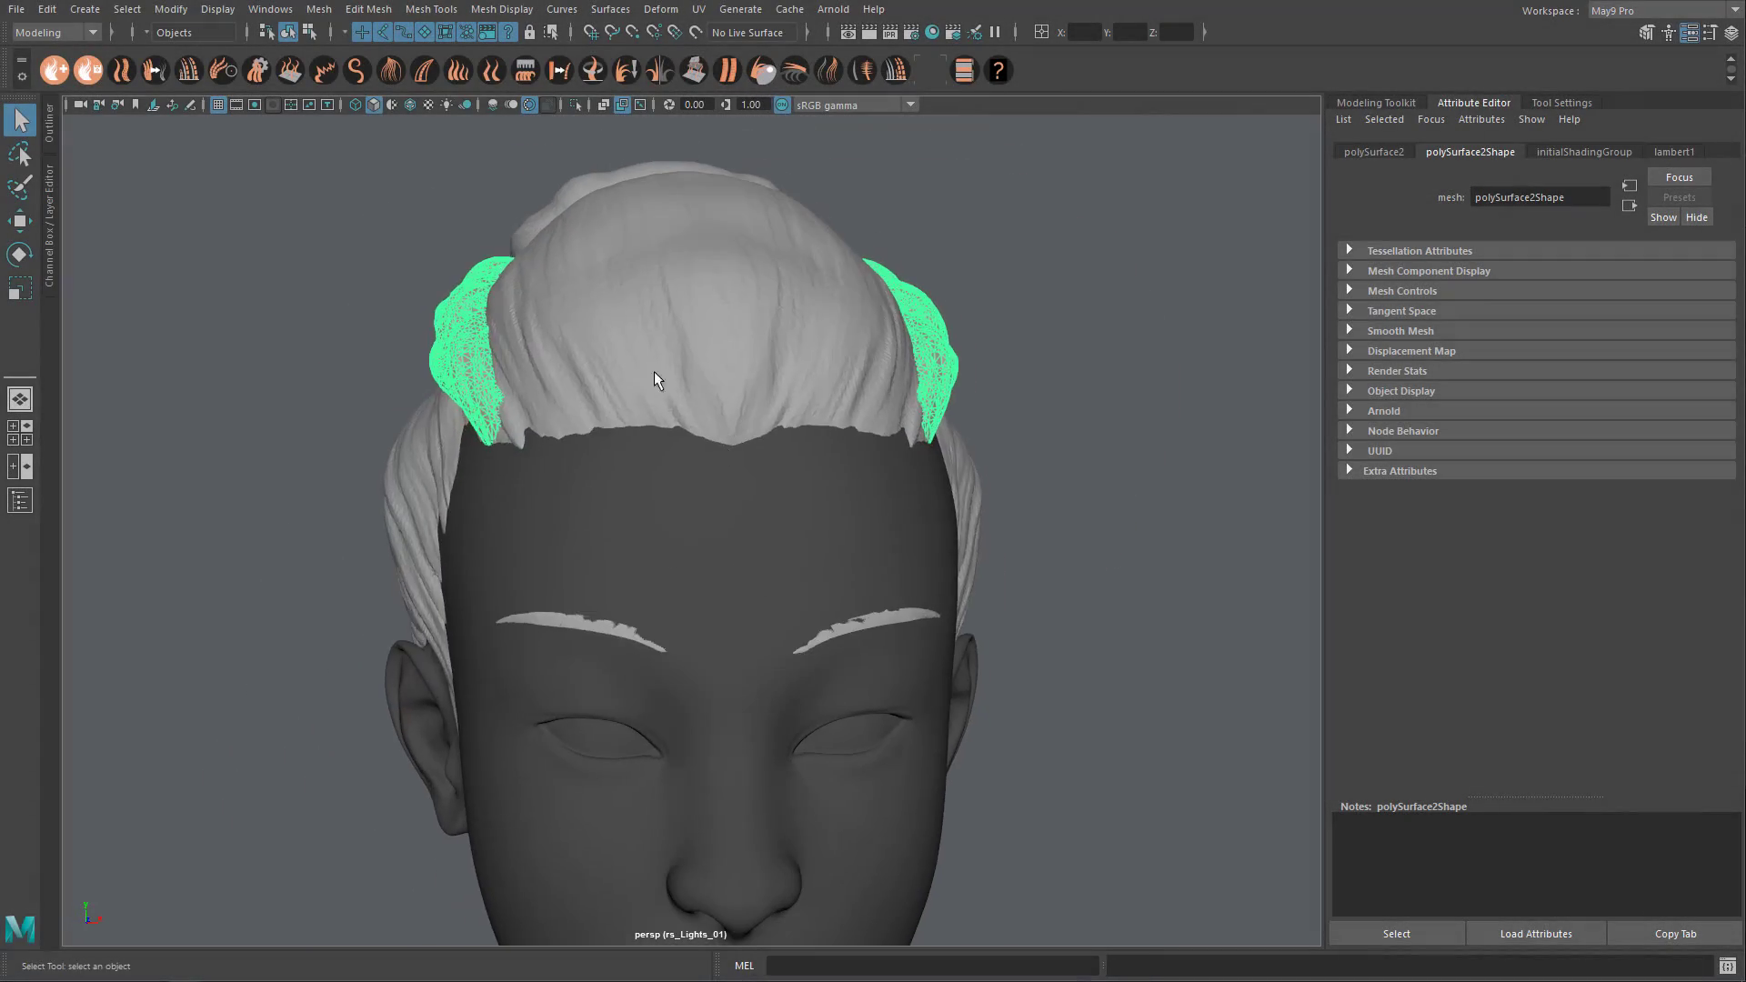
left_click(611, 367)
left_click_drag(602, 365, 677, 376, "alt")
left_click(614, 379)
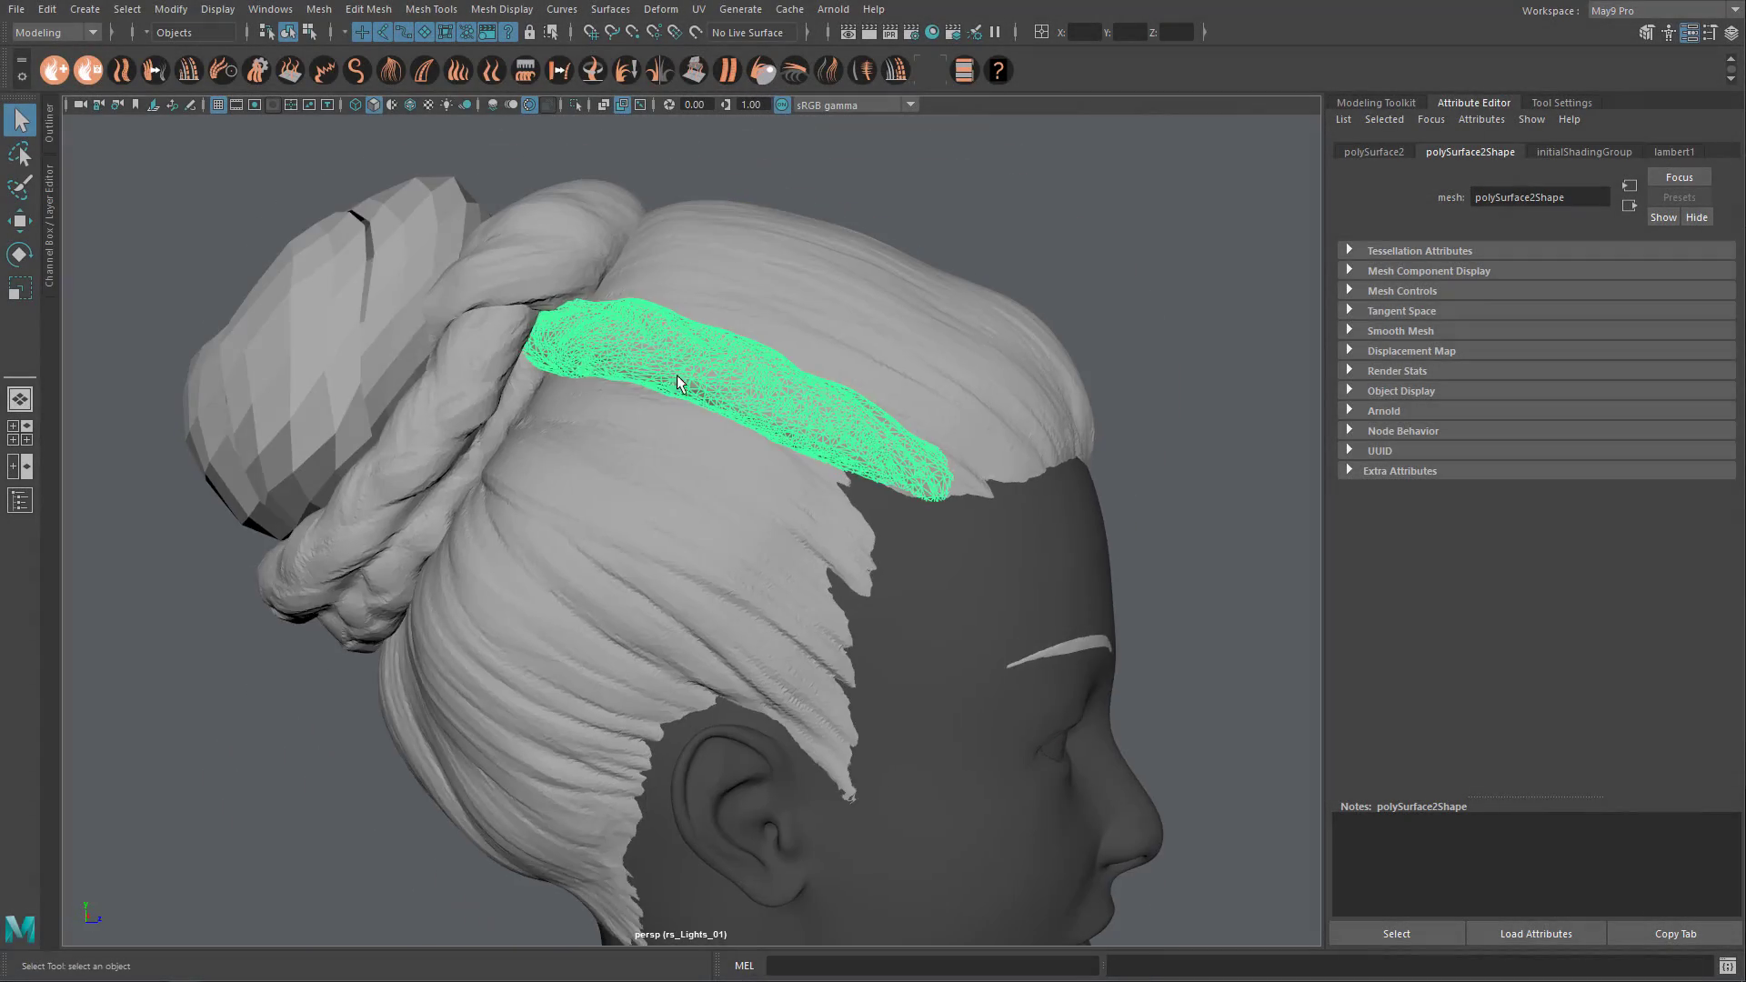
left_click(438, 407, "shift")
left_click(424, 334, "shift")
key("ctrl+h")
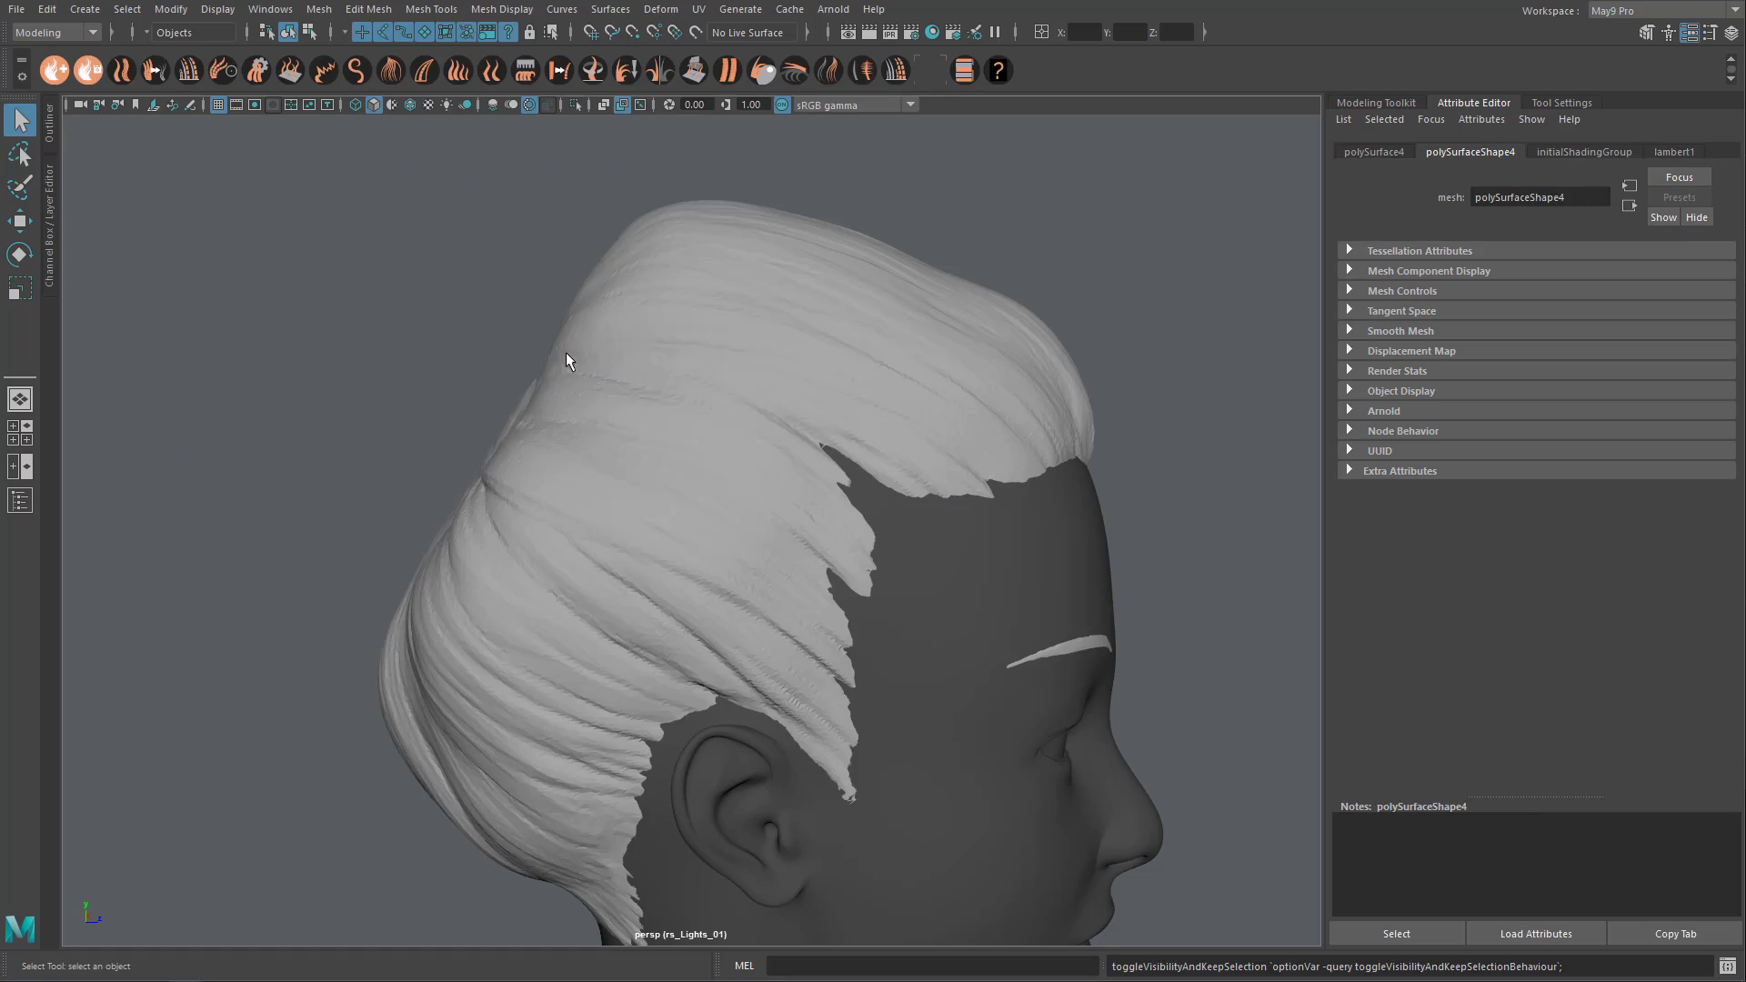
Step: Select the hair base mesh and examine its shape against the head in X-ray display
left_click_drag(569, 359, 787, 450, "alt")
left_click(364, 528)
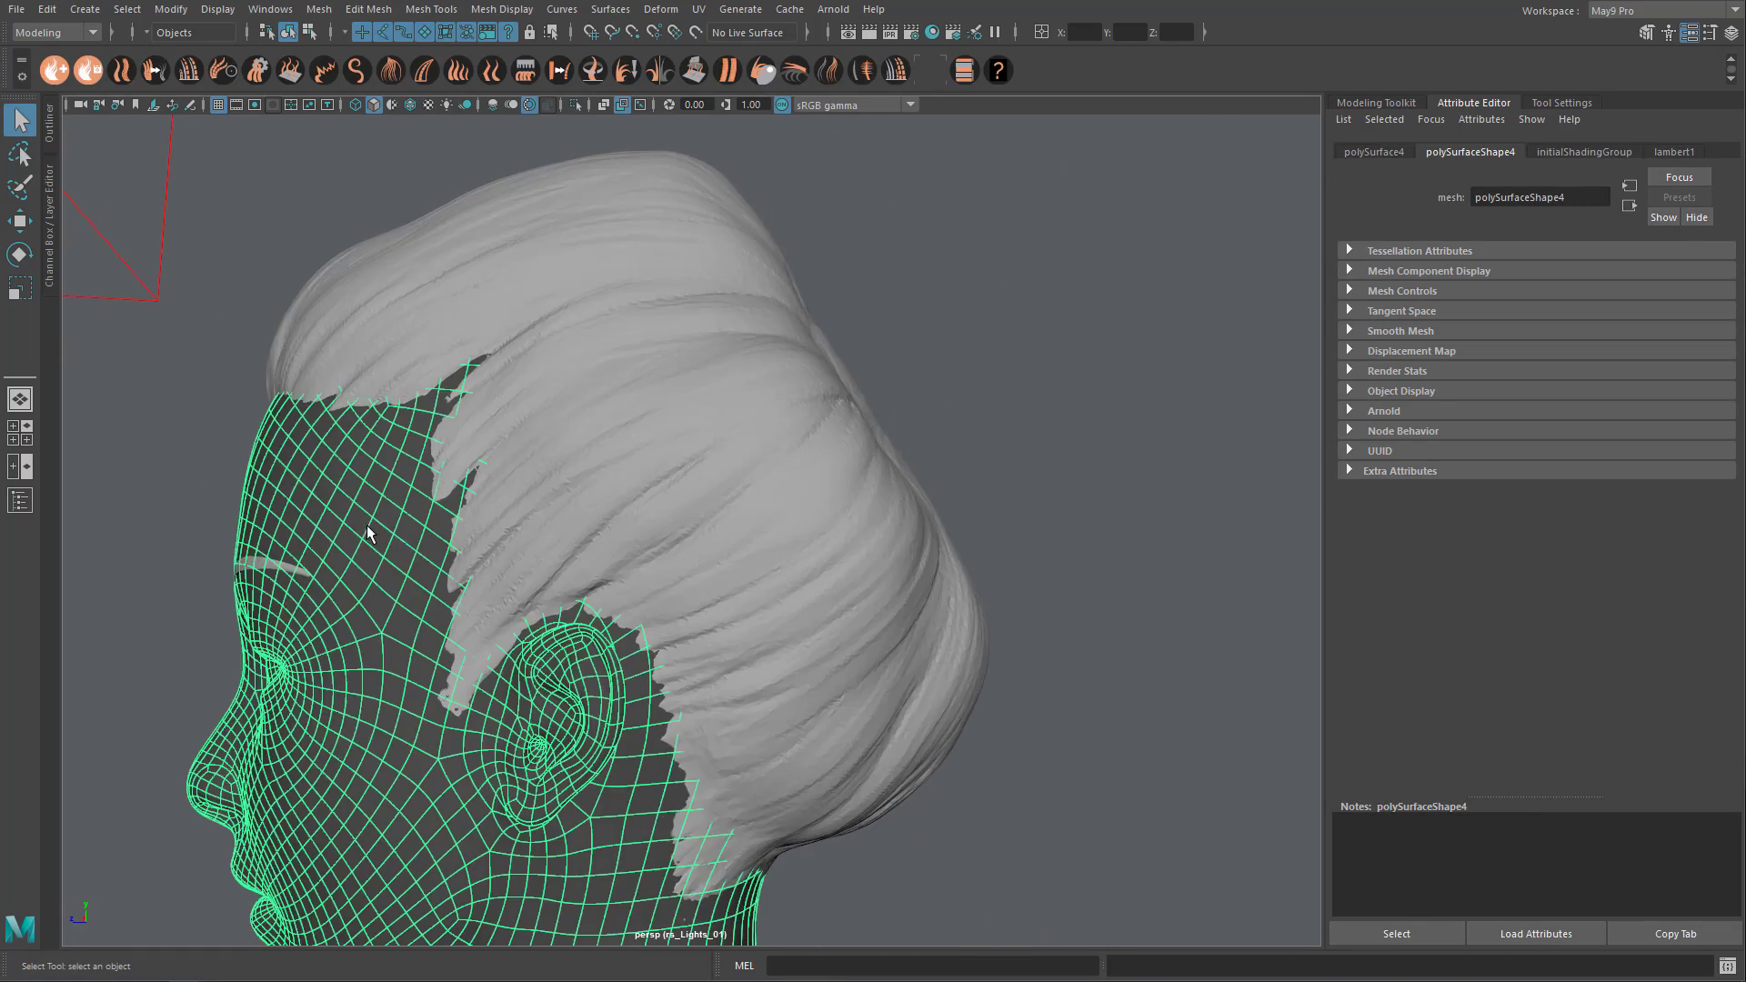
left_click(549, 468, "shift")
left_click_drag(661, 438, 668, 455, "alt")
left_click(629, 333)
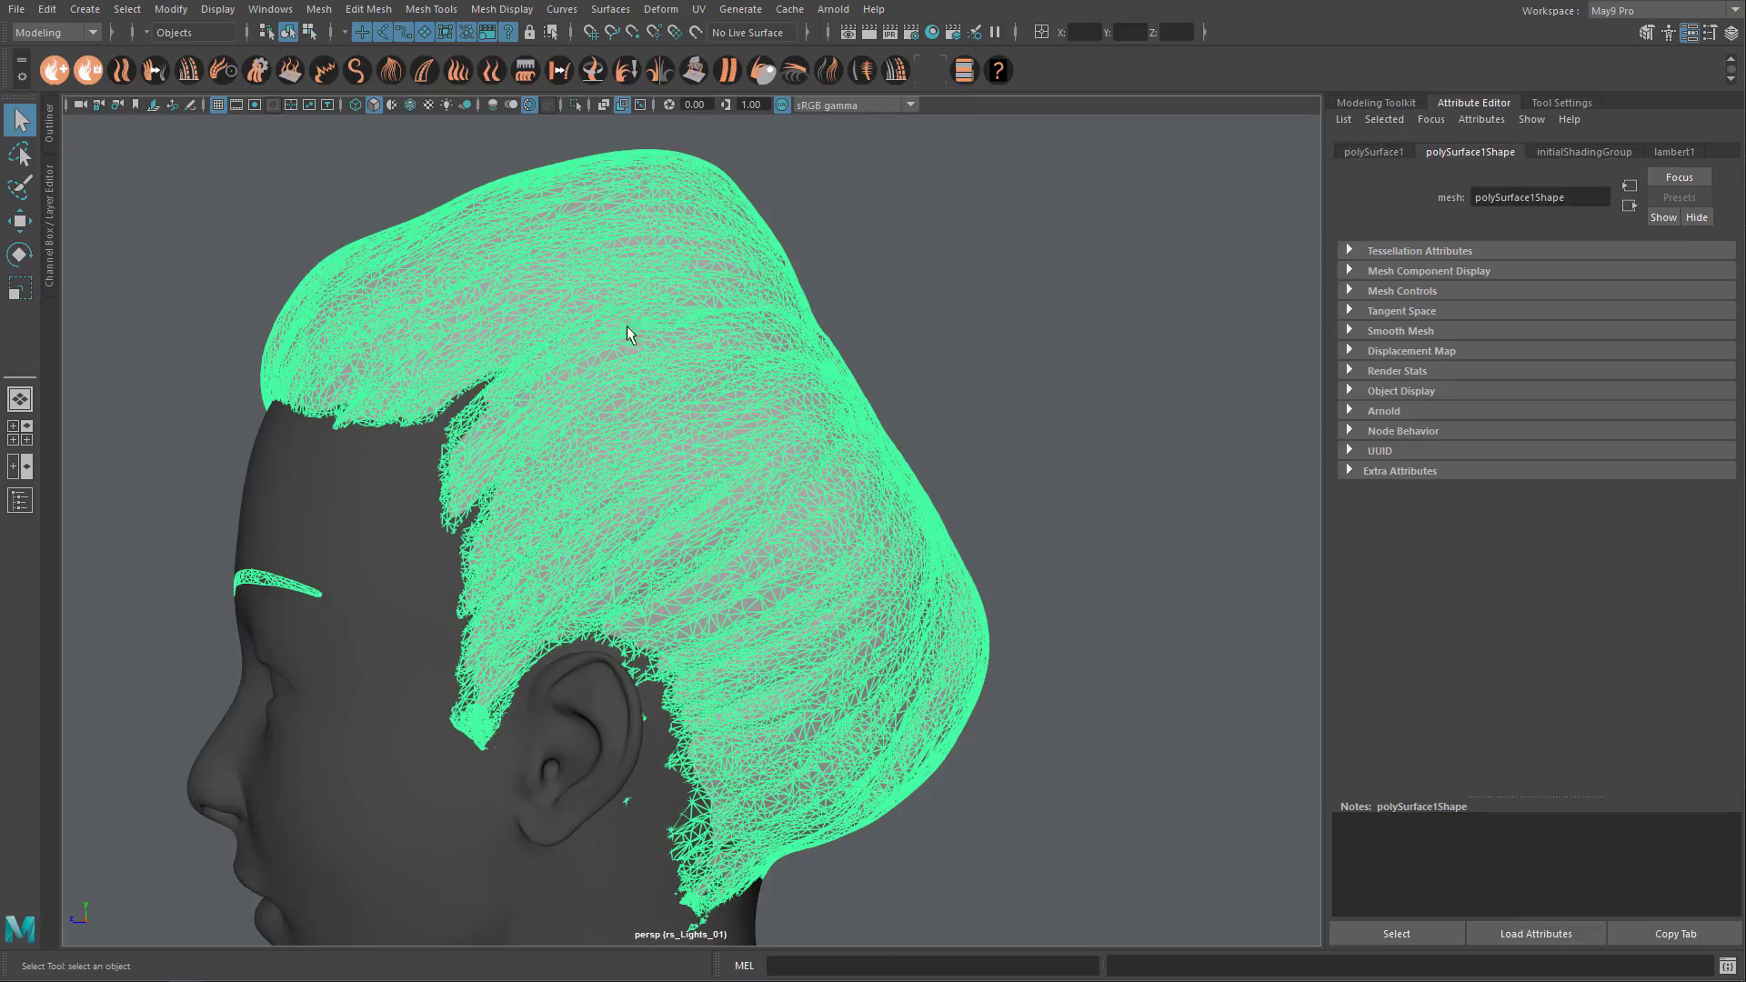
left_click(603, 104)
left_click_drag(746, 336, 751, 254, "alt")
left_click_drag(542, 316, 614, 232, "alt")
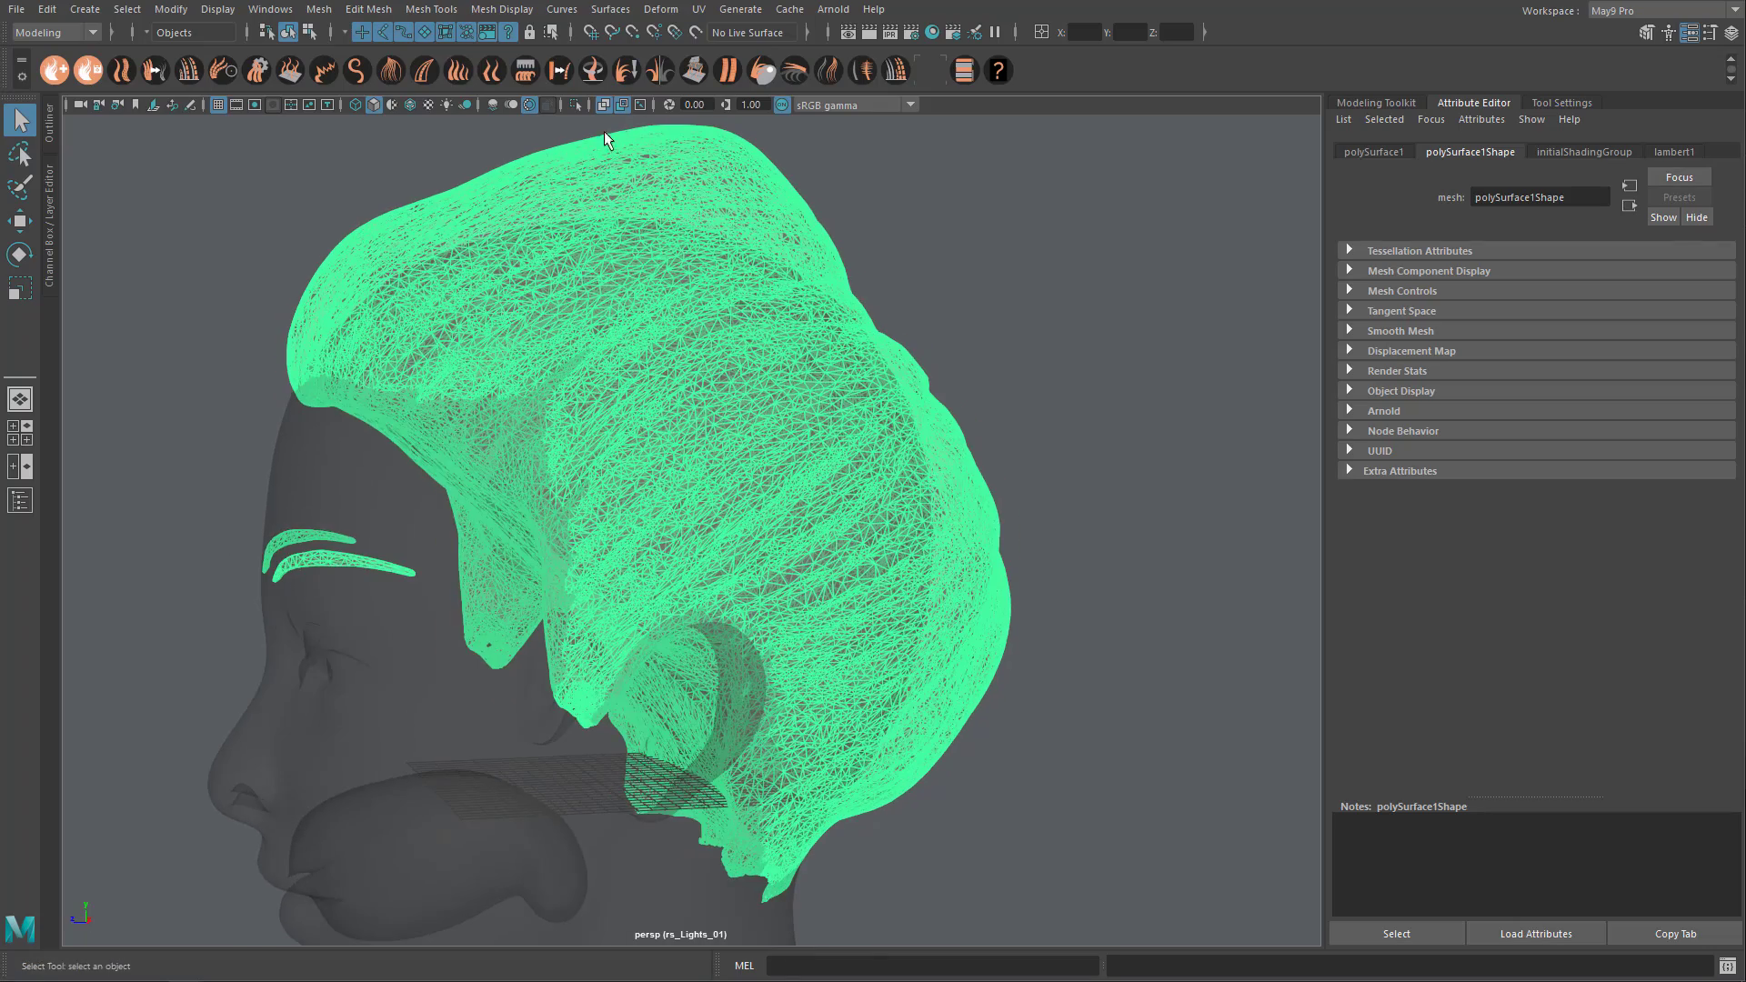
left_click(602, 105)
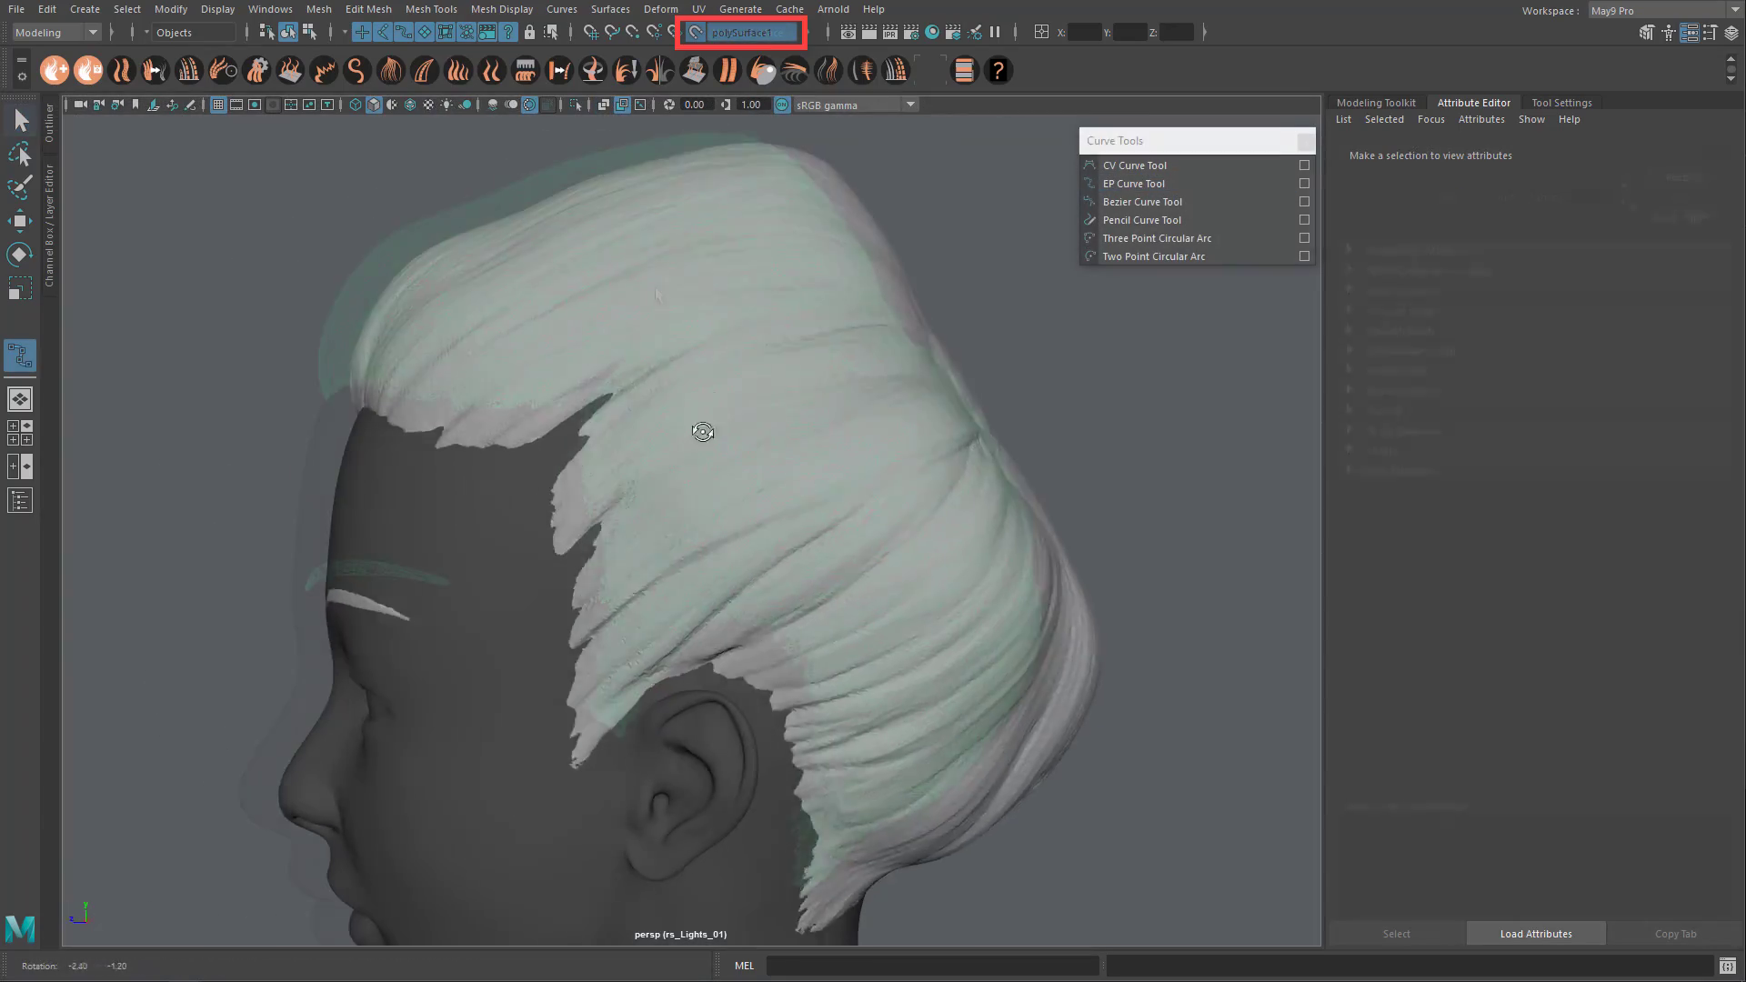
Step: Draw an EP curve on the live hair mesh from the left front hairline back to the gathering point
left_click_drag(701, 432, 546, 491, "alt")
scroll(461, 542, "up", 3)
left_click(461, 542)
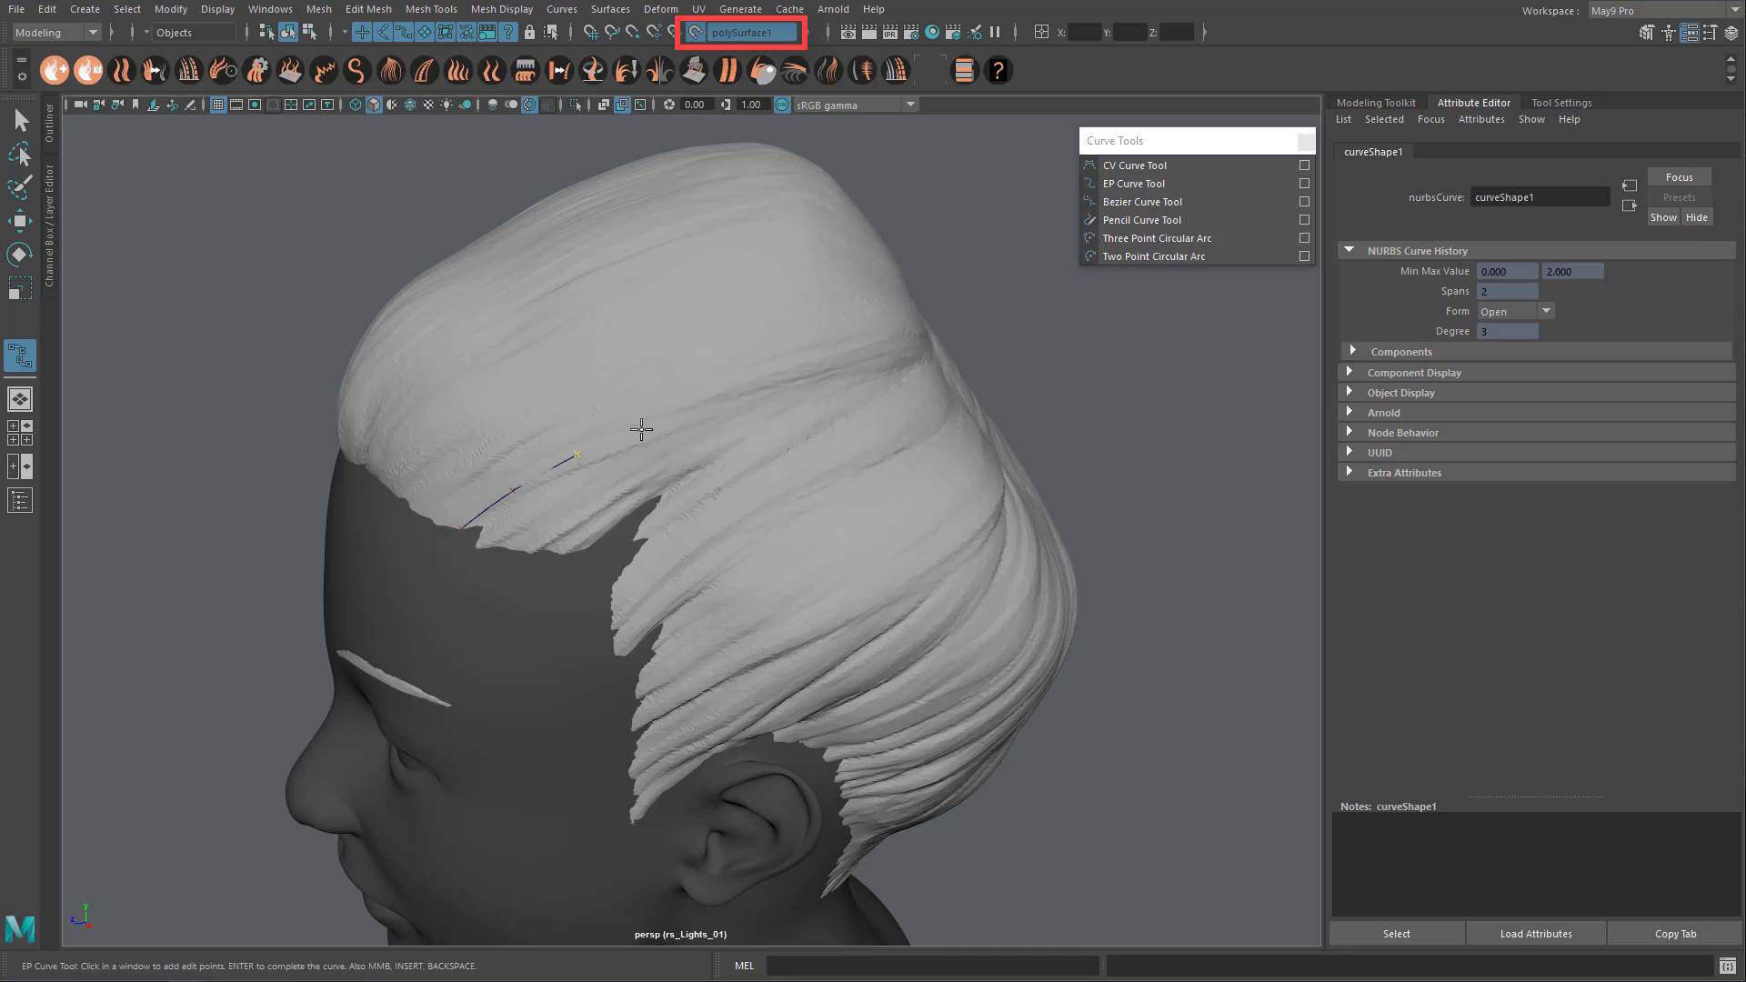
left_click(604, 428)
left_click_drag(741, 395, 550, 391, "alt")
left_click(607, 395)
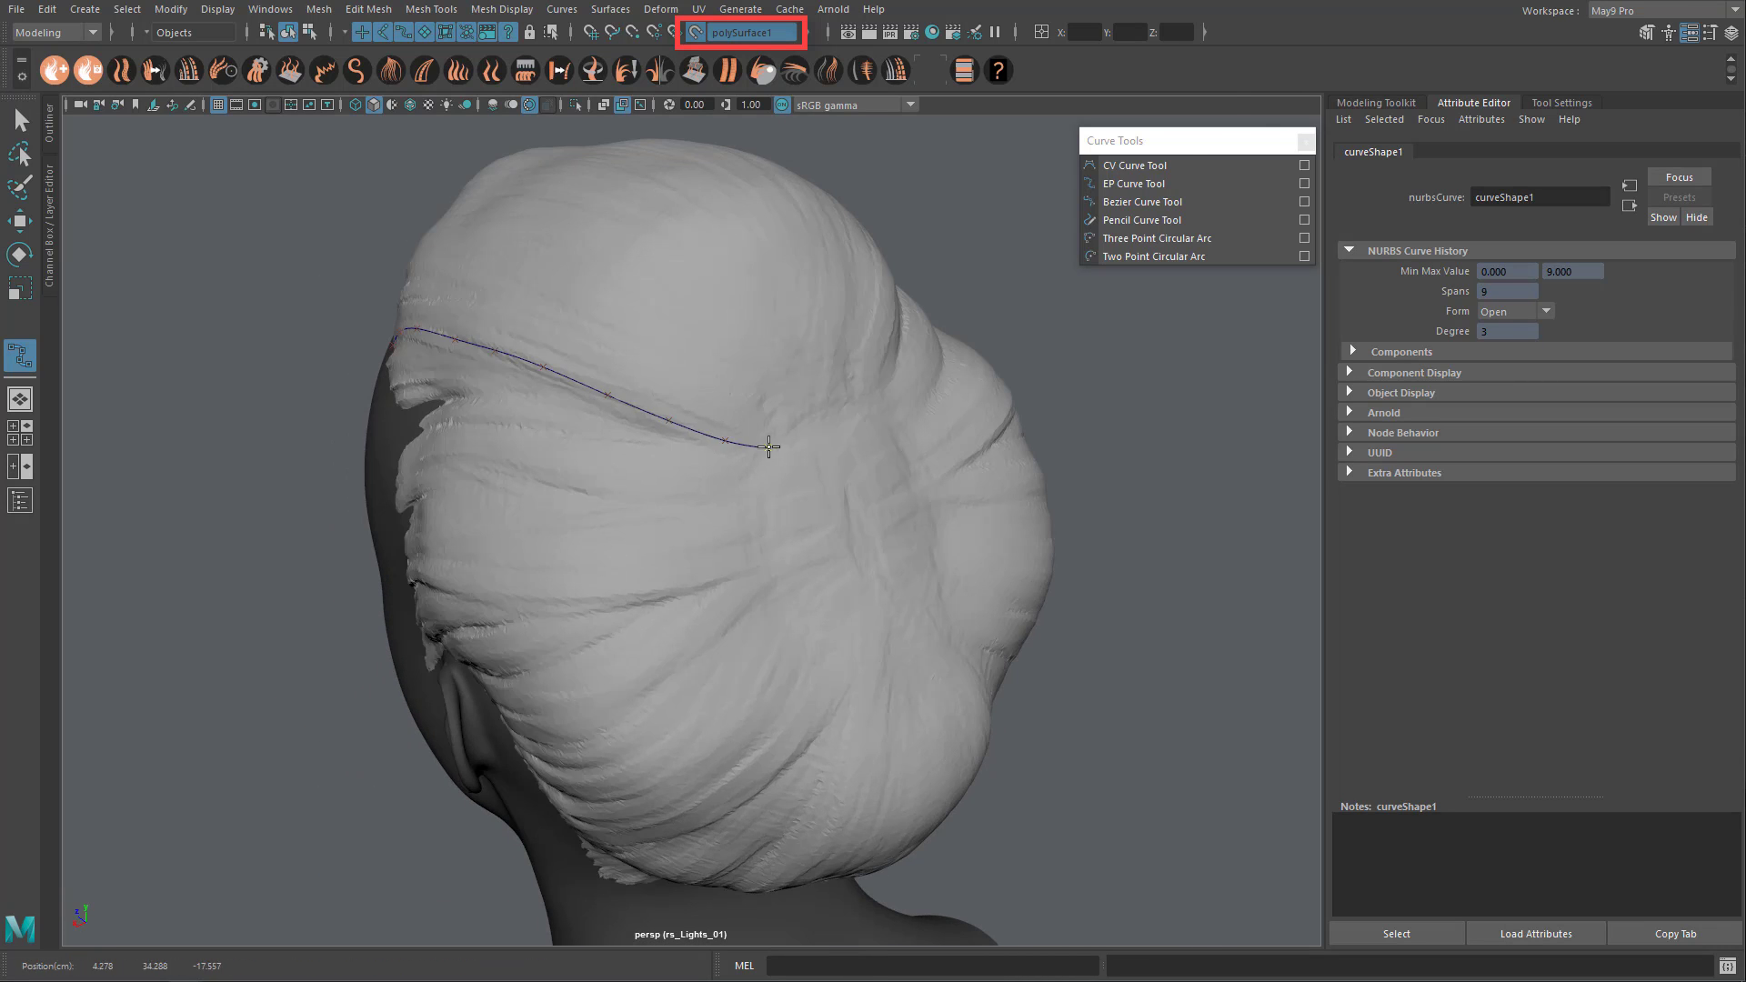
Step: Draw a second EP guide curve from the left temple hairline along the strands to the gathering point
left_click_drag(791, 455, 623, 418, "alt")
key("g")
middle_click_drag(623, 455, 601, 336, "alt")
left_click(448, 576)
left_click(491, 556)
left_click(605, 526)
left_click_drag(677, 473, 555, 473, "alt")
left_click(595, 481)
left_click(612, 464)
left_click(635, 443)
left_click(700, 432)
key("Return")
Step: Draw an EP guide curve from the hairline by the top of the left ear to the gathering point
left_click_drag(815, 397, 563, 474, "alt")
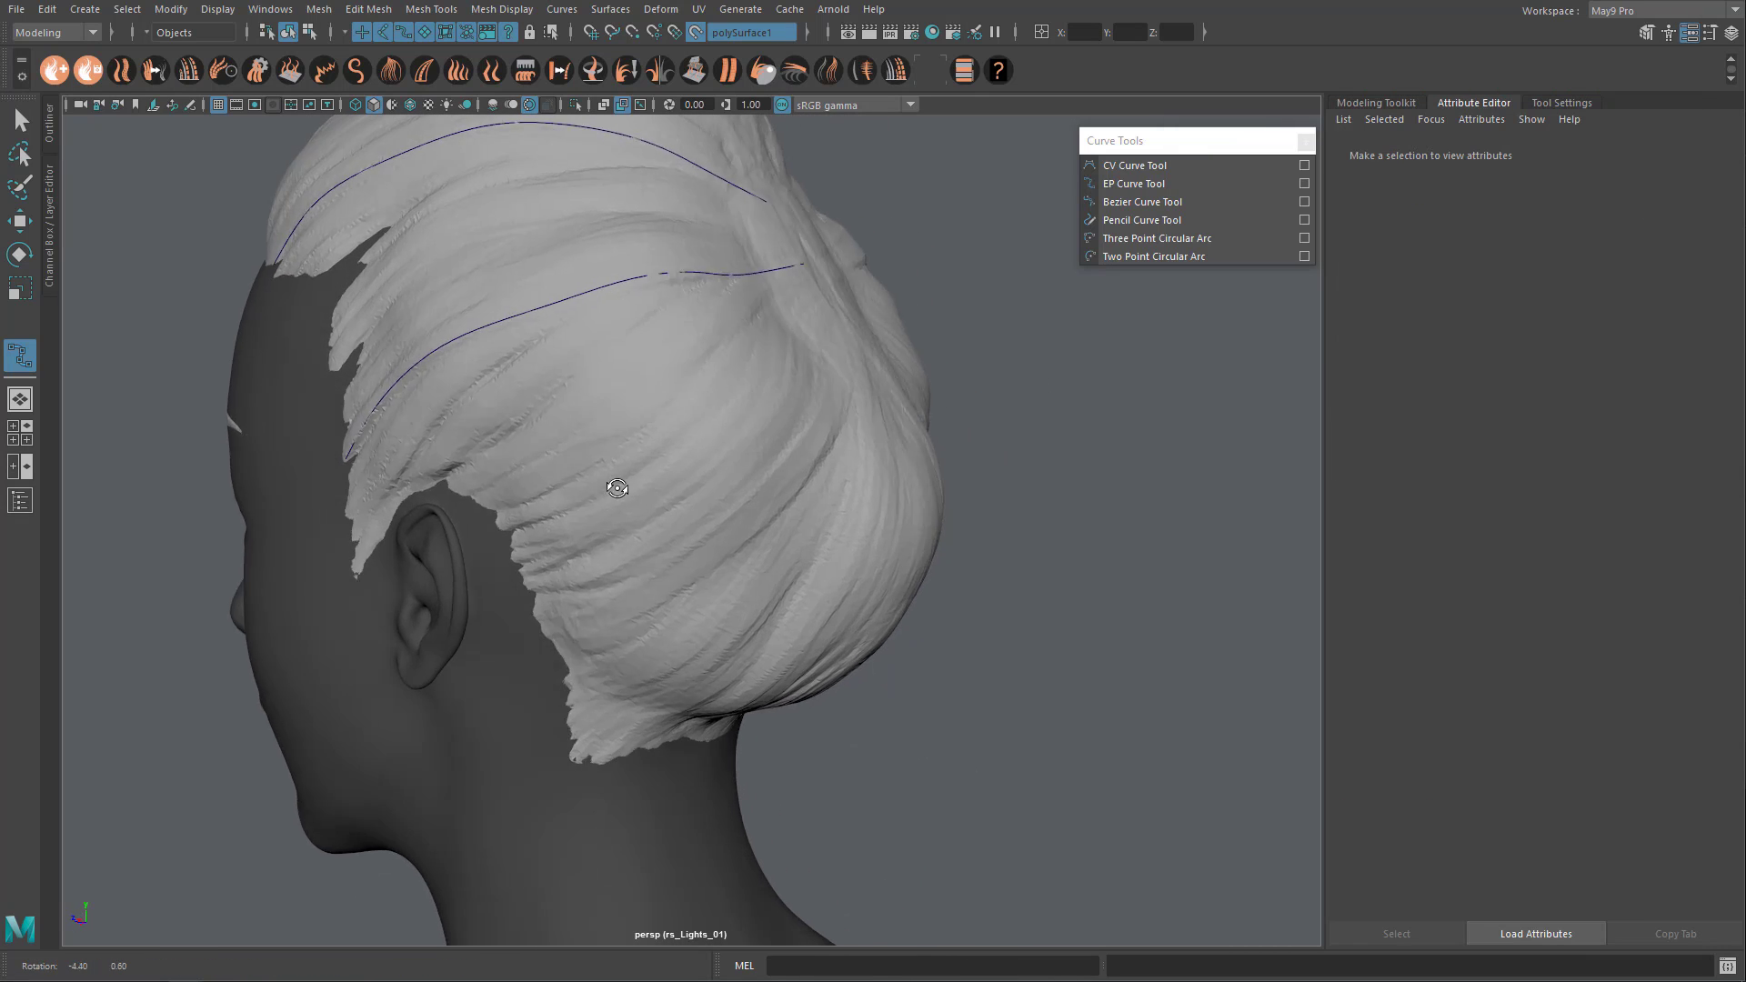
left_click(500, 511)
left_click(541, 503)
left_click(602, 470)
left_click(662, 426)
left_click(668, 429)
left_click_drag(661, 426, 657, 466, "alt")
left_click(775, 333)
key("Return")
Step: Draw an EP guide curve from lower down behind the left ear up to the gathering point
left_click(483, 545)
left_click(529, 524)
left_click(701, 421)
left_click(693, 437)
left_click_drag(758, 330, 608, 587, "alt")
key("Return")
Step: Draw an EP guide curve from the left side of the nape up to the gathering point
left_click(606, 600)
left_click(605, 570)
left_click(650, 383)
left_click(666, 370)
left_click_drag(650, 383, 703, 487, "alt")
left_click(680, 414)
left_click(698, 329)
key("Return")
Step: Draw a matching EP guide curve from the right side of the nape up to the gathering point
left_click(717, 569)
left_click(719, 530)
left_click(703, 443)
left_click(702, 443)
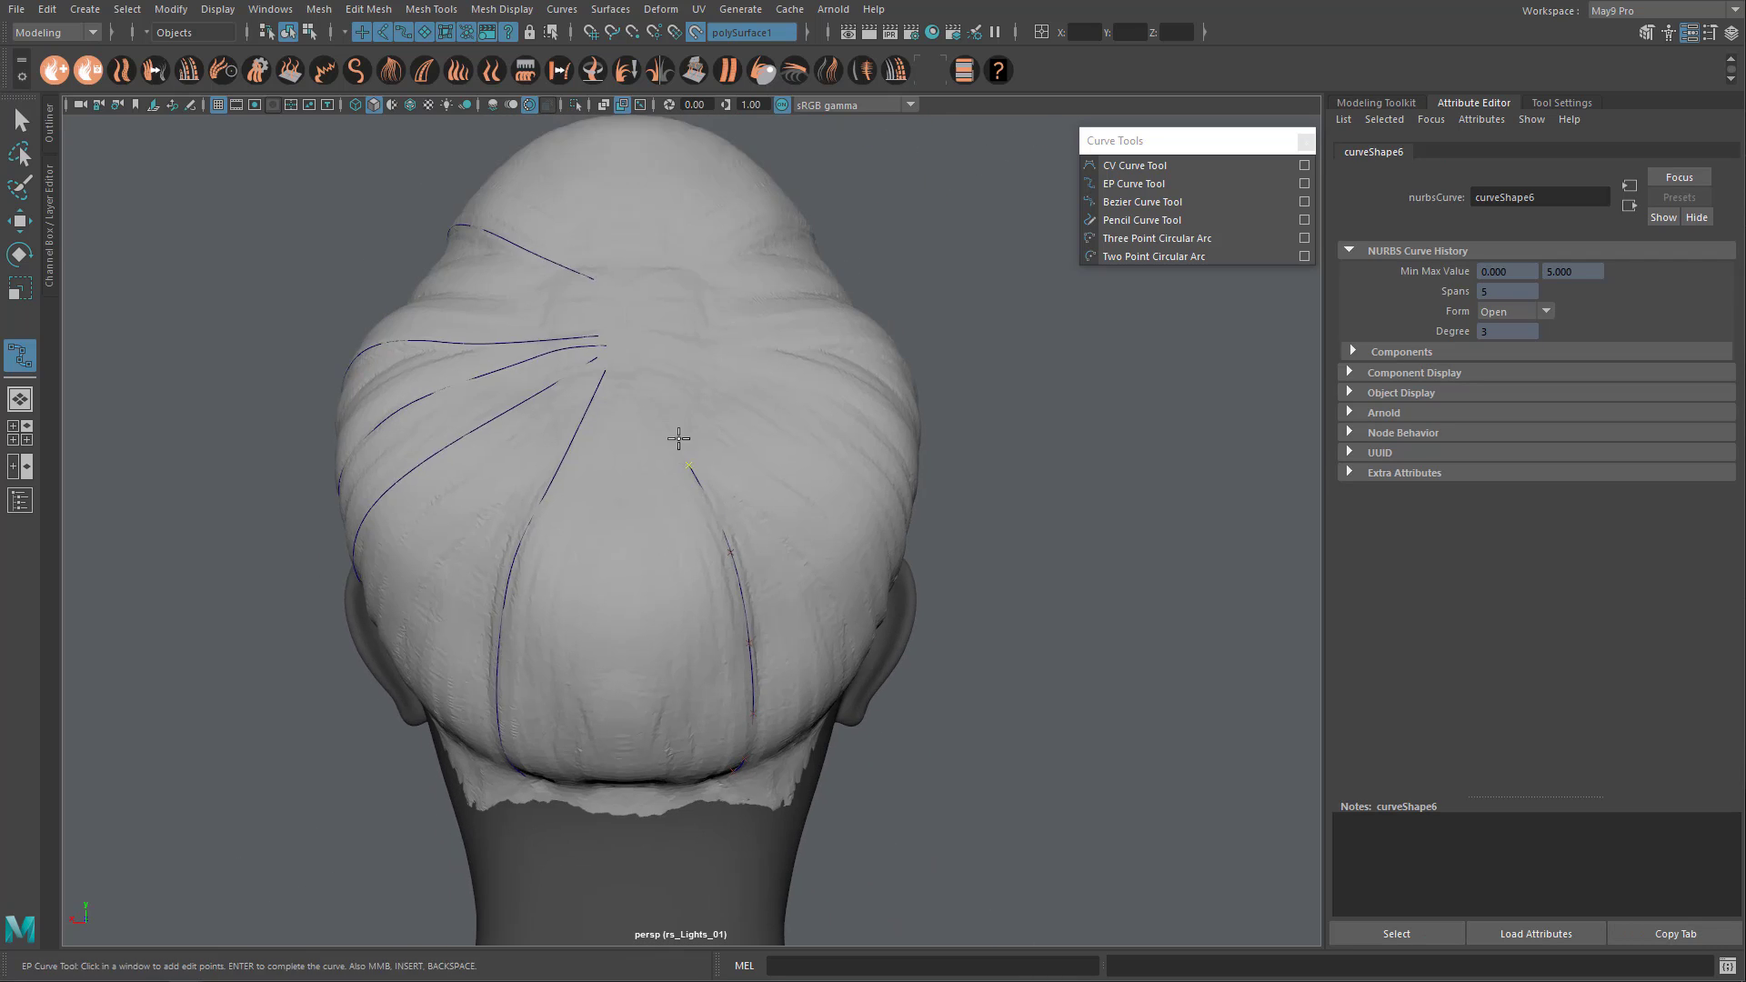
key("Return")
Step: Draw an EP guide curve from the forehead hairline over the crown to the gathering point
left_click_drag(850, 542, 557, 543, "alt")
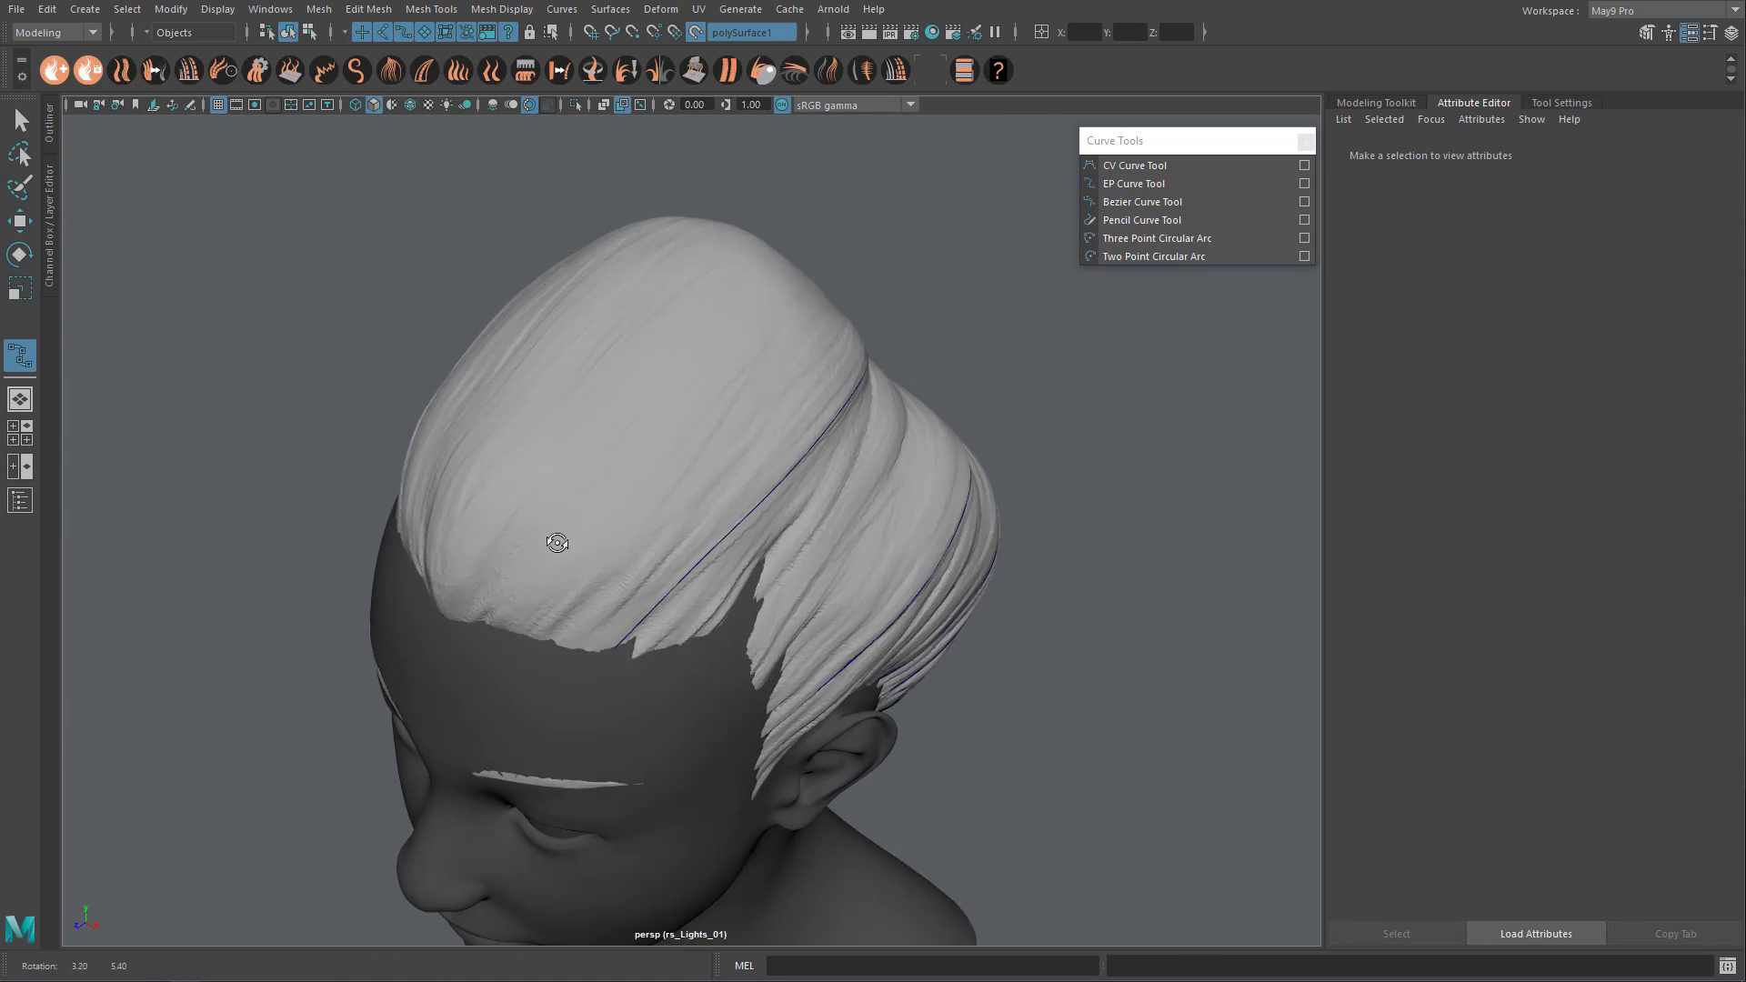
left_click(489, 609)
left_click(530, 580)
left_click(582, 532)
left_click_drag(542, 456, 592, 572, "alt")
left_click(591, 494)
left_click_drag(596, 497, 618, 521, "alt")
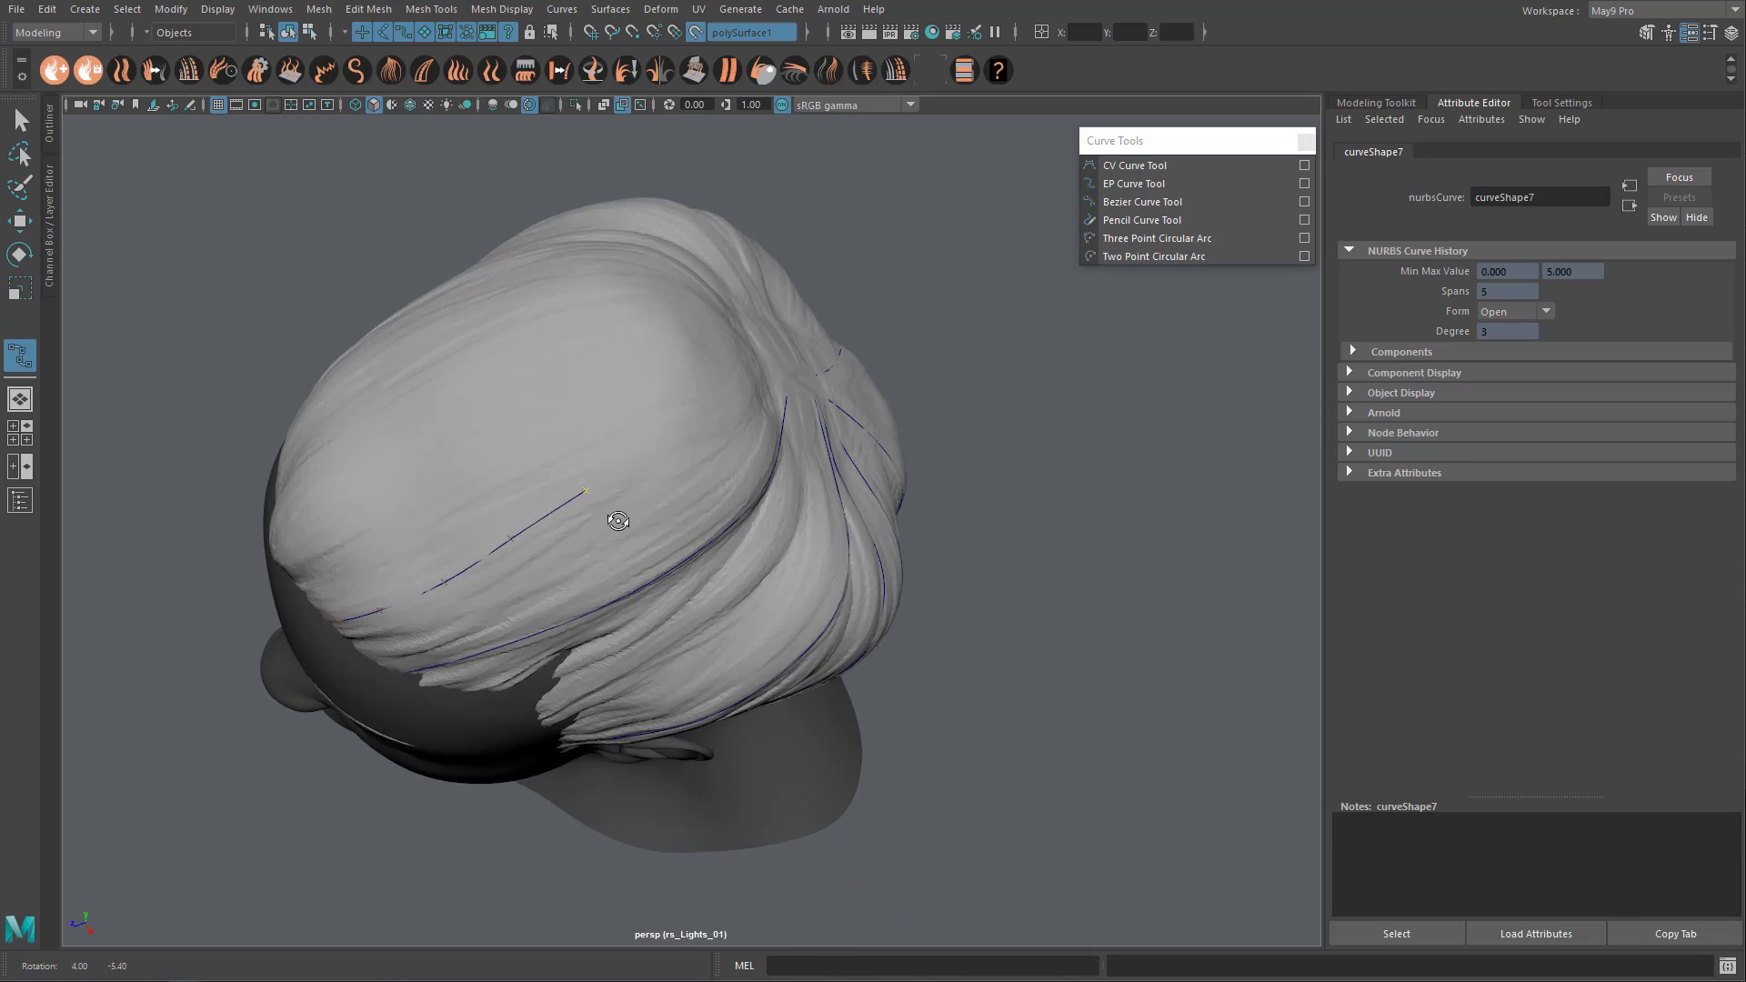
left_click_drag(699, 452, 752, 492, "alt")
key("Return")
Step: Draw an EP guide curve from the right temple hairline above the ear to the gathering point
left_click(805, 584)
left_click(785, 568)
left_click(749, 538)
left_click(706, 511)
left_click(580, 462)
middle_click_drag(580, 462, 663, 482, "alt")
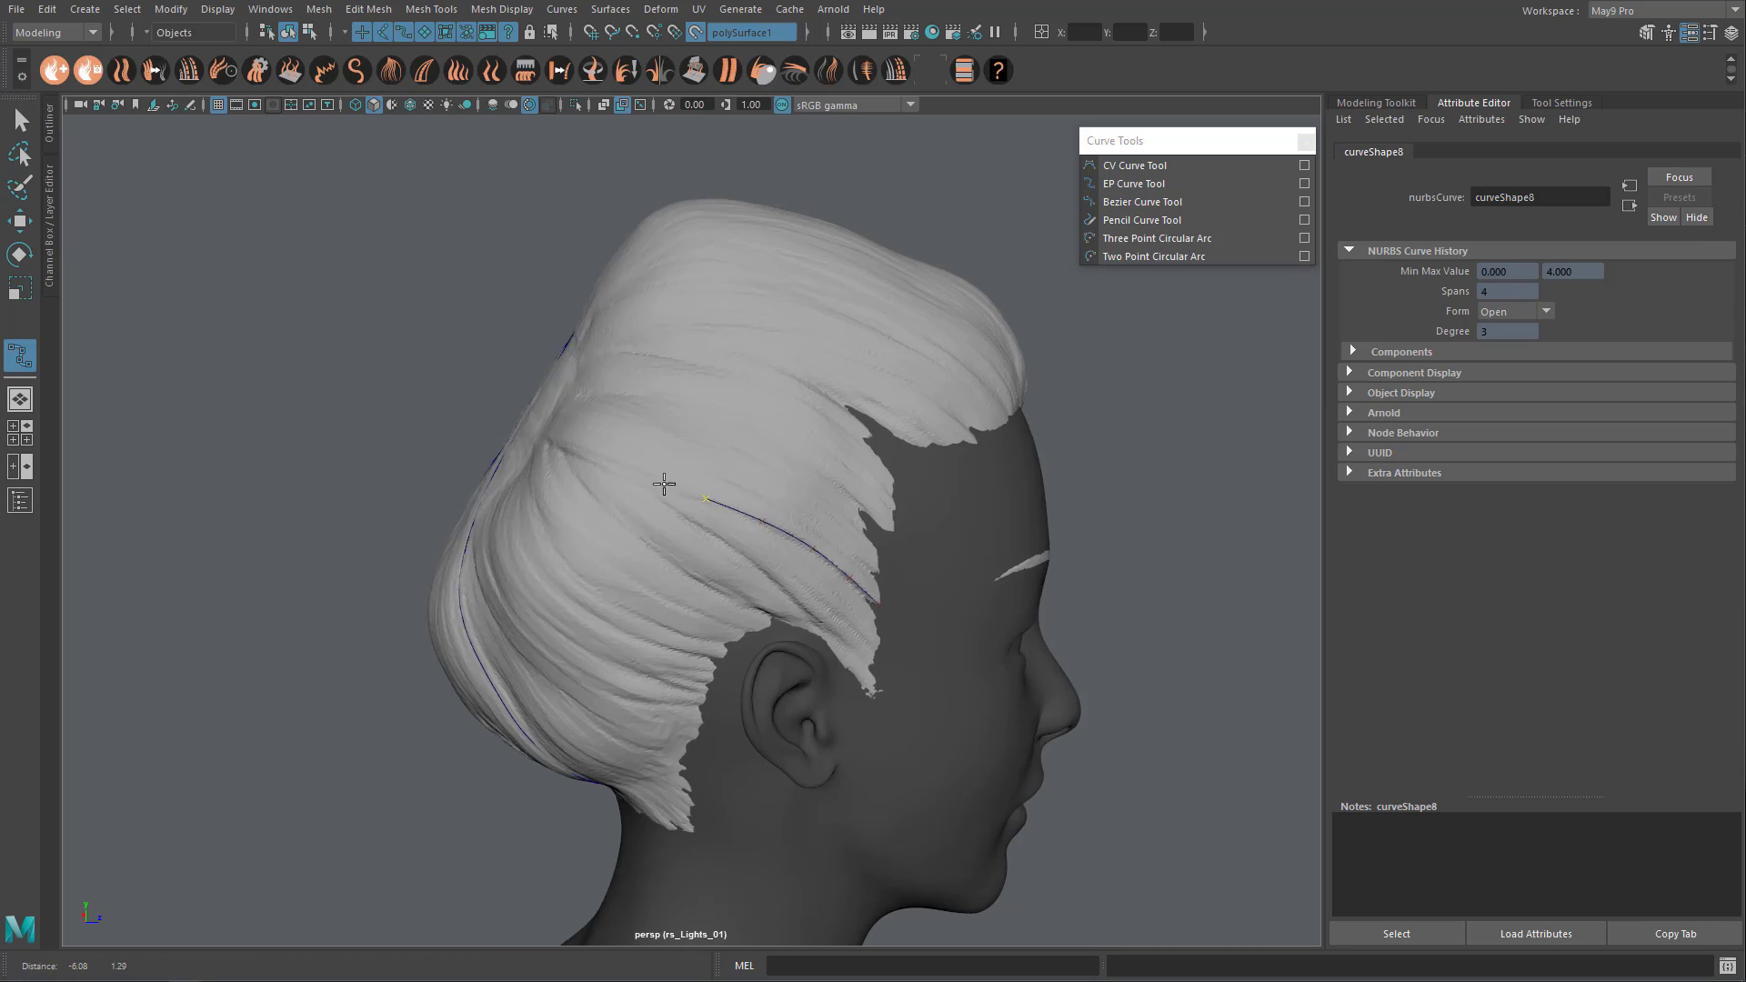
left_click(640, 508)
left_click_drag(663, 483, 627, 523, "alt")
key("Return")
Step: Draw an EP guide curve from the hairline behind the right ear to the gathering point
left_click_drag(693, 577, 669, 573, "alt")
left_click(700, 575)
left_click(671, 566)
left_click(637, 555)
left_click(597, 529)
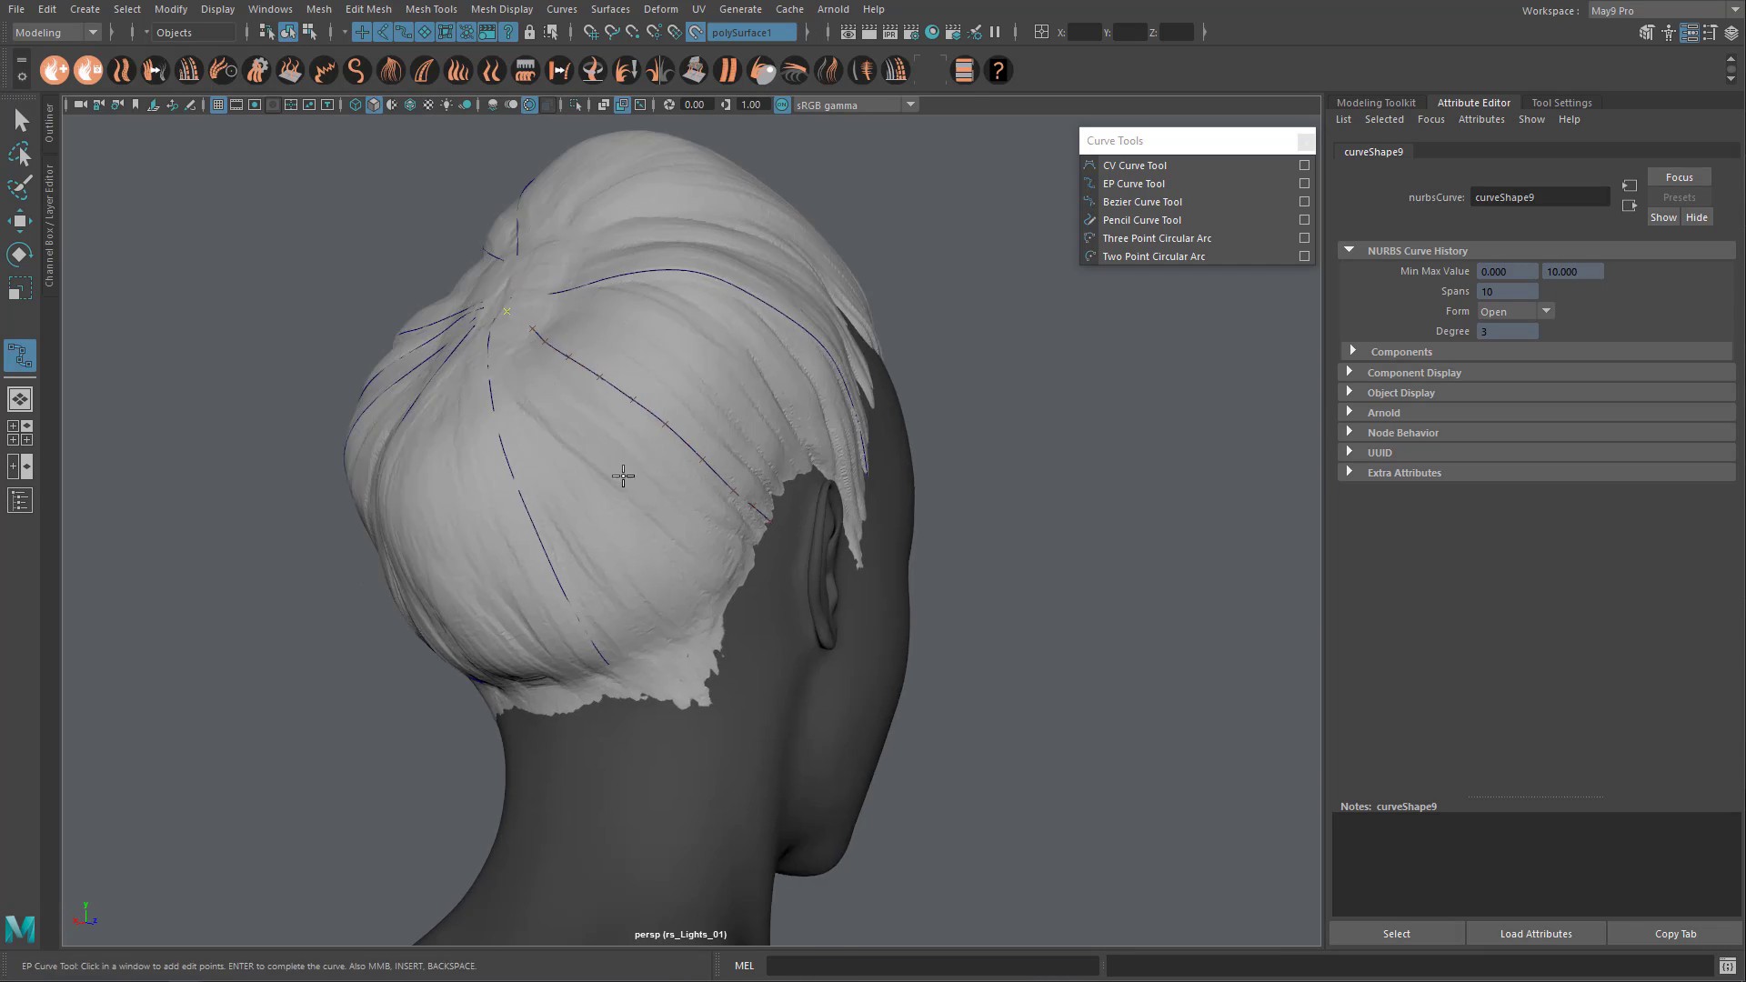
key("Return")
Step: Draw another EP guide curve below it, from the lower hairline behind the right ear to the gathering point
left_click_drag(623, 475, 700, 578, "alt")
left_click(702, 583)
left_click(676, 575)
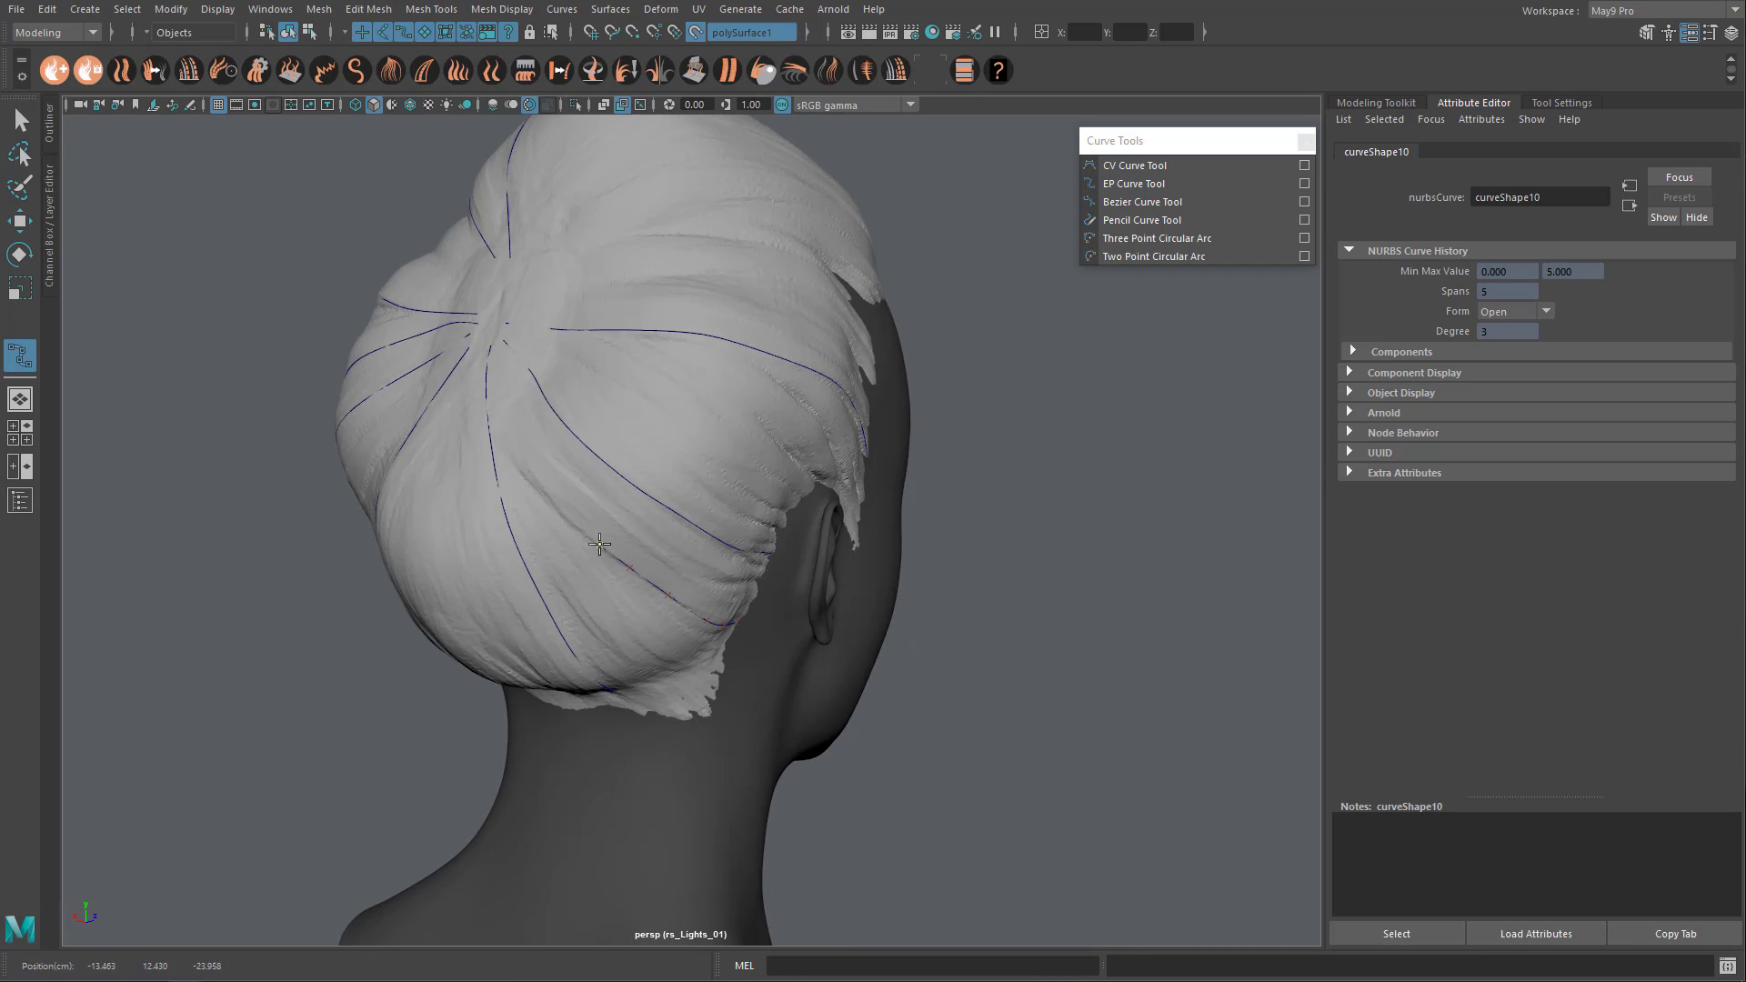
left_click_drag(655, 455, 789, 491, "alt")
key("Return")
Step: Draw an EP guide curve from the upper right temple, above the existing temple guide, to the gathering point
left_click_drag(826, 579, 830, 589, "alt")
left_click(829, 592)
left_click(806, 569)
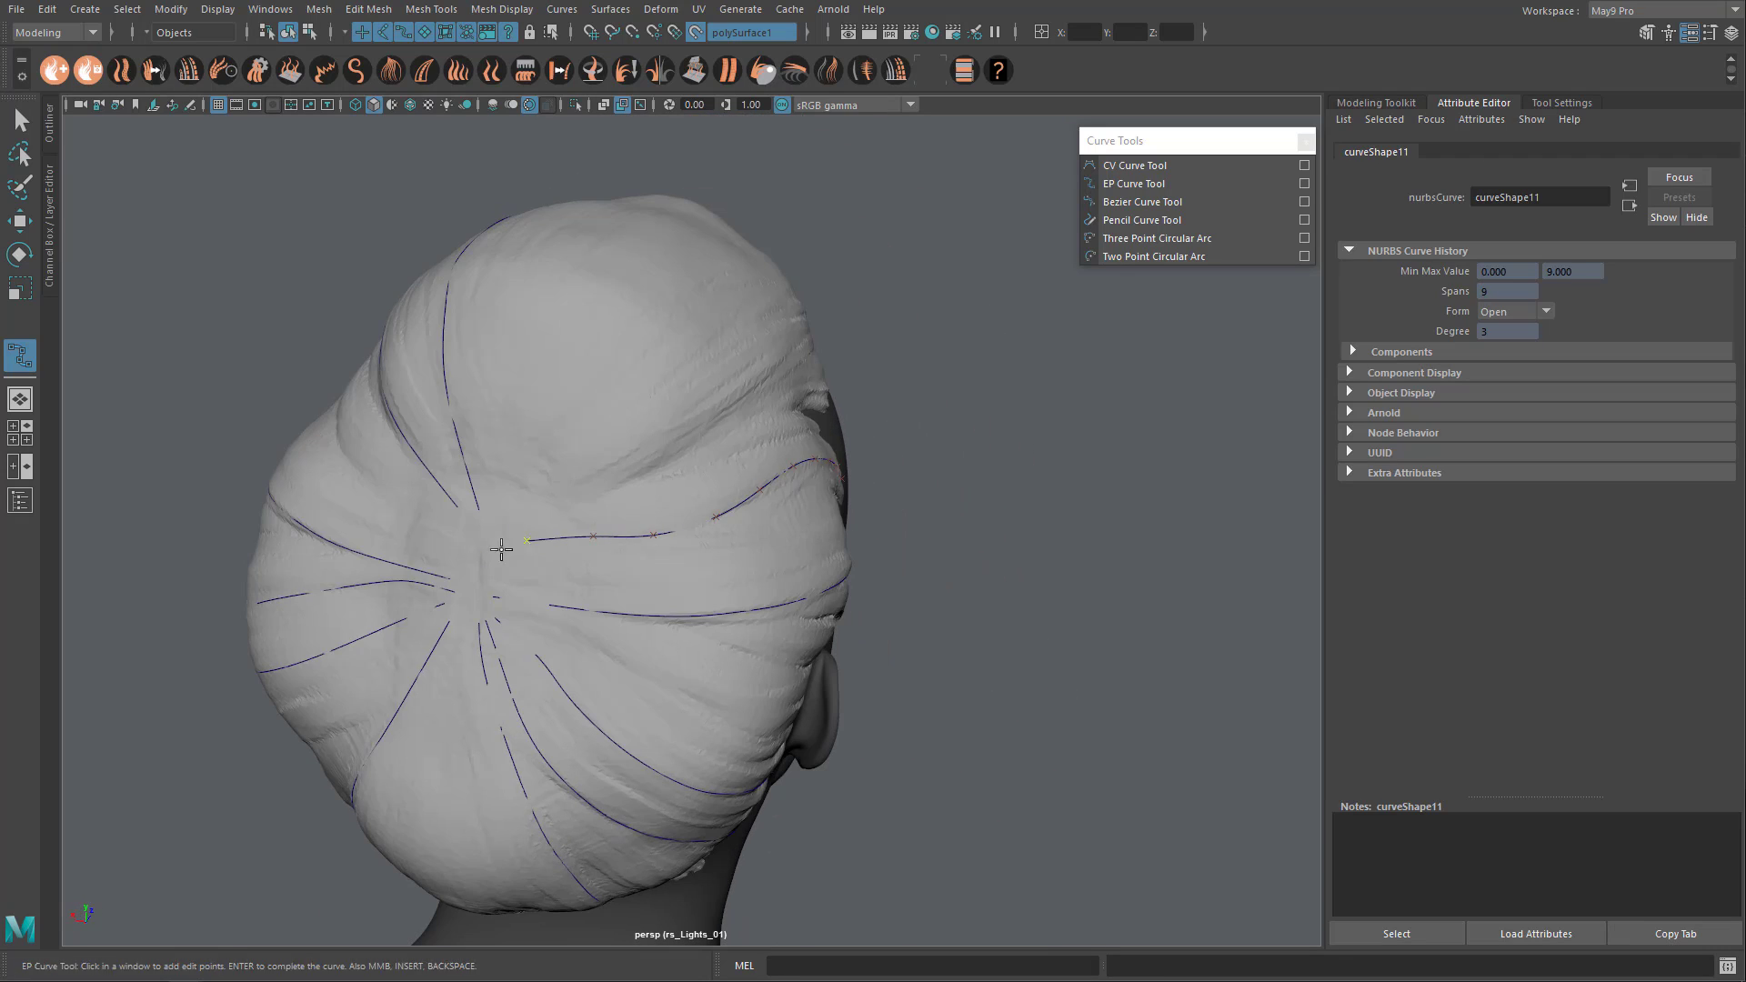
key("Return")
Step: Draw an EP guide curve from the right front hairline and fill the remaining gaps around the head with more guides
left_click_drag(747, 491, 542, 545, "alt")
left_click(846, 549)
left_click(802, 533)
left_click(747, 507)
left_click(698, 496)
middle_click_drag(707, 482, 771, 490, "alt")
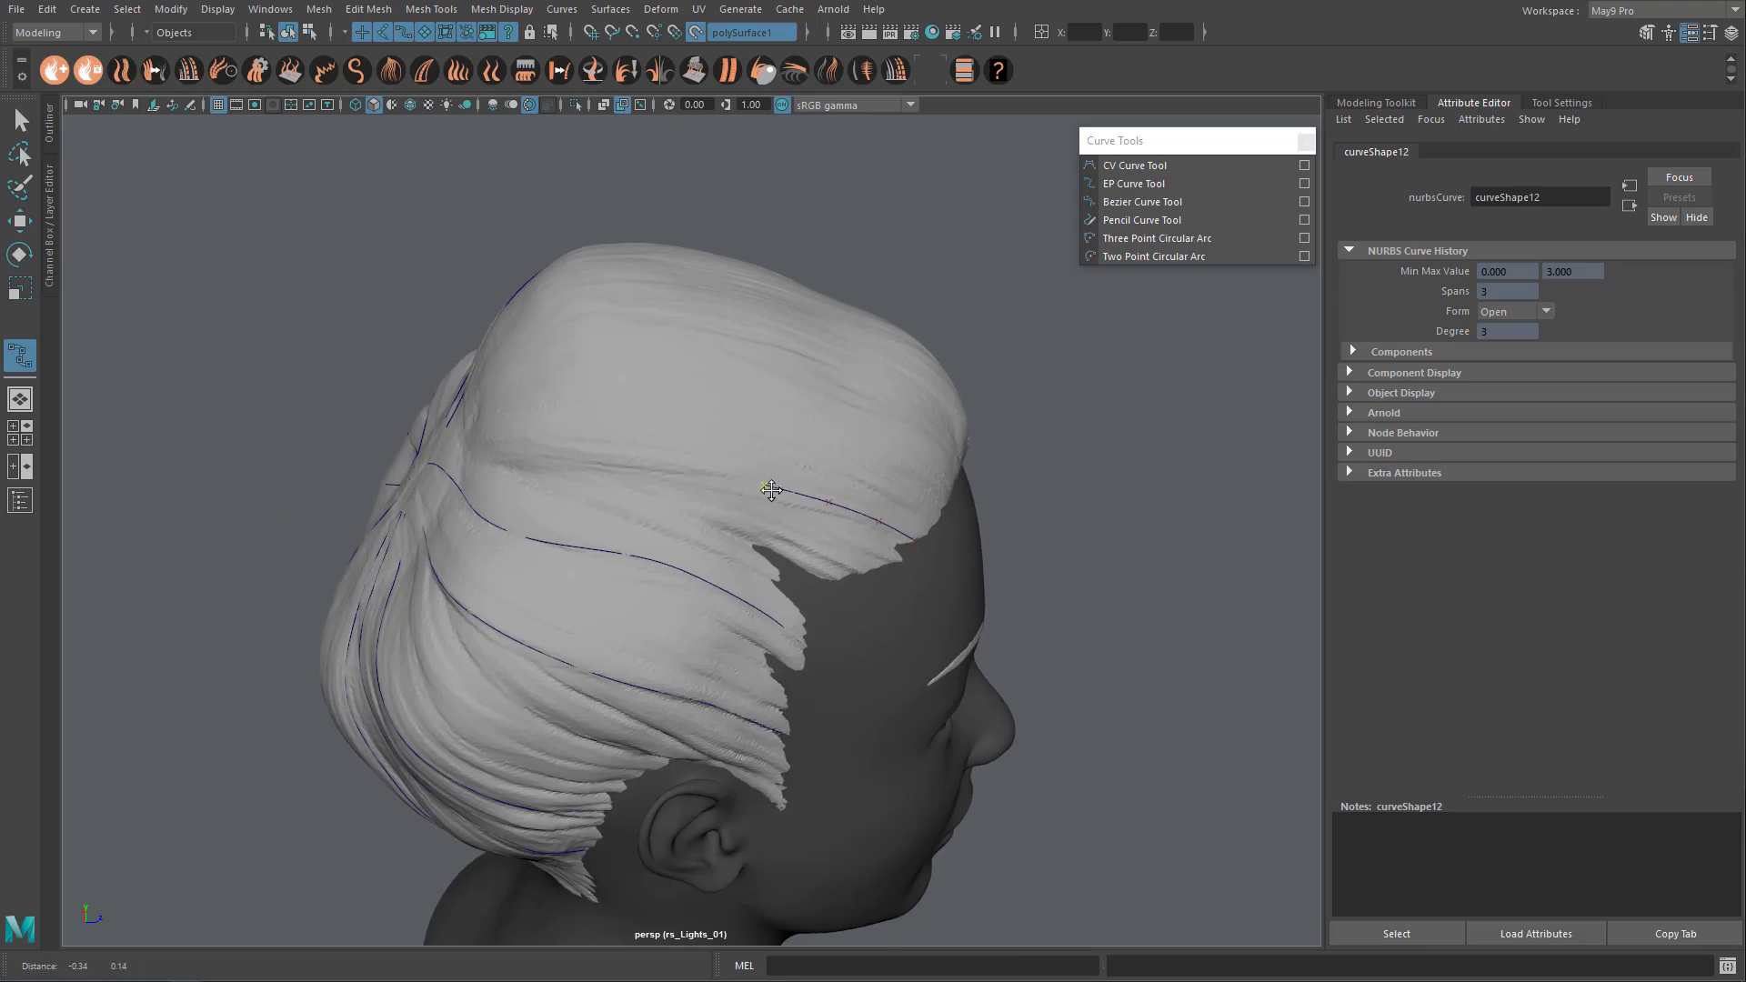
left_click_drag(766, 477, 846, 495, "alt")
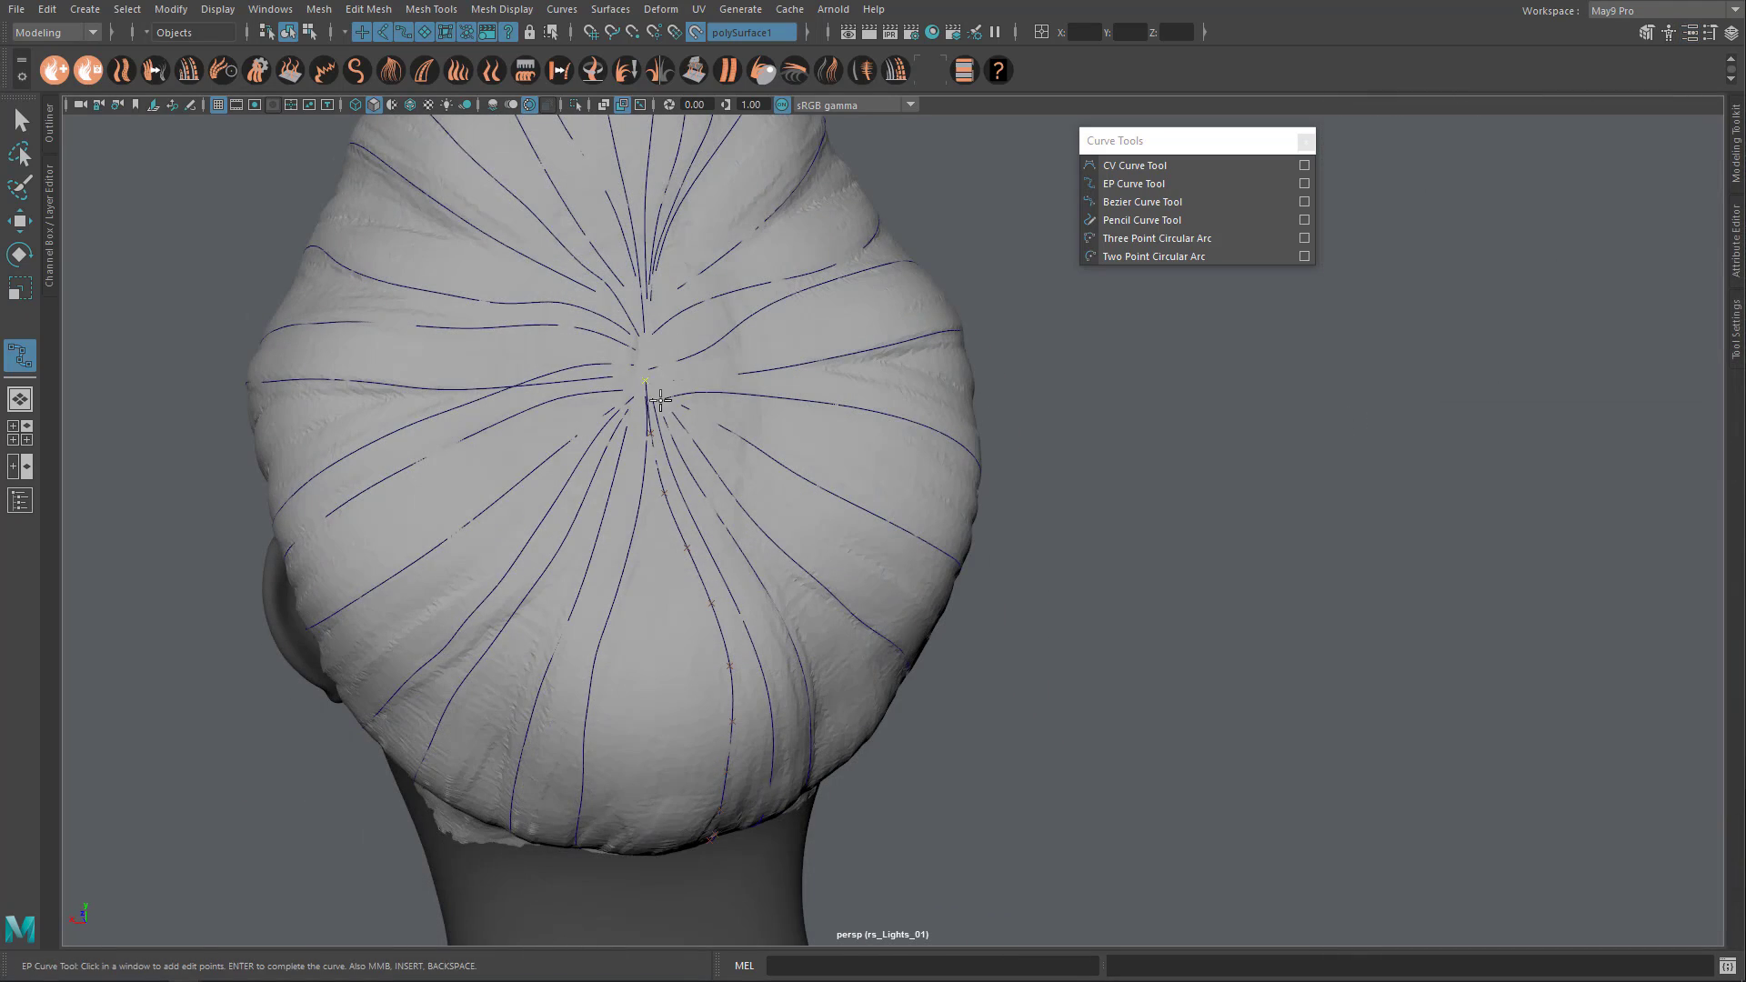
left_click_drag(648, 385, 955, 525, "alt")
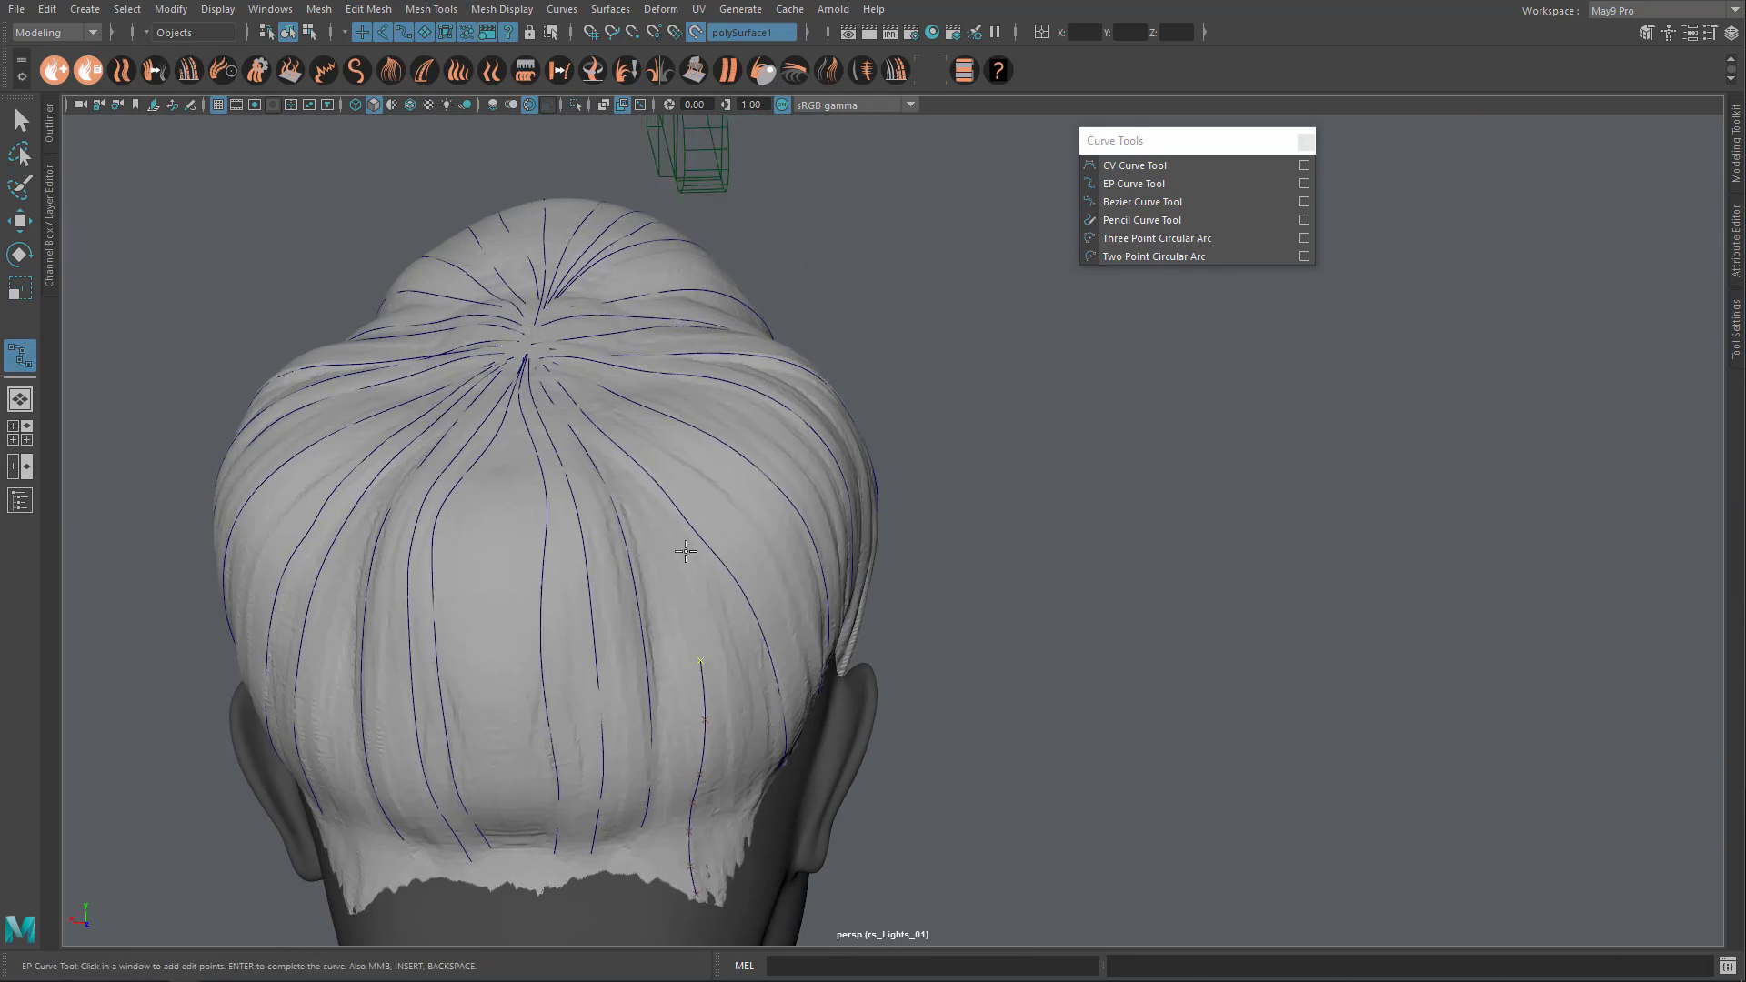
left_click_drag(621, 571, 732, 578, "alt")
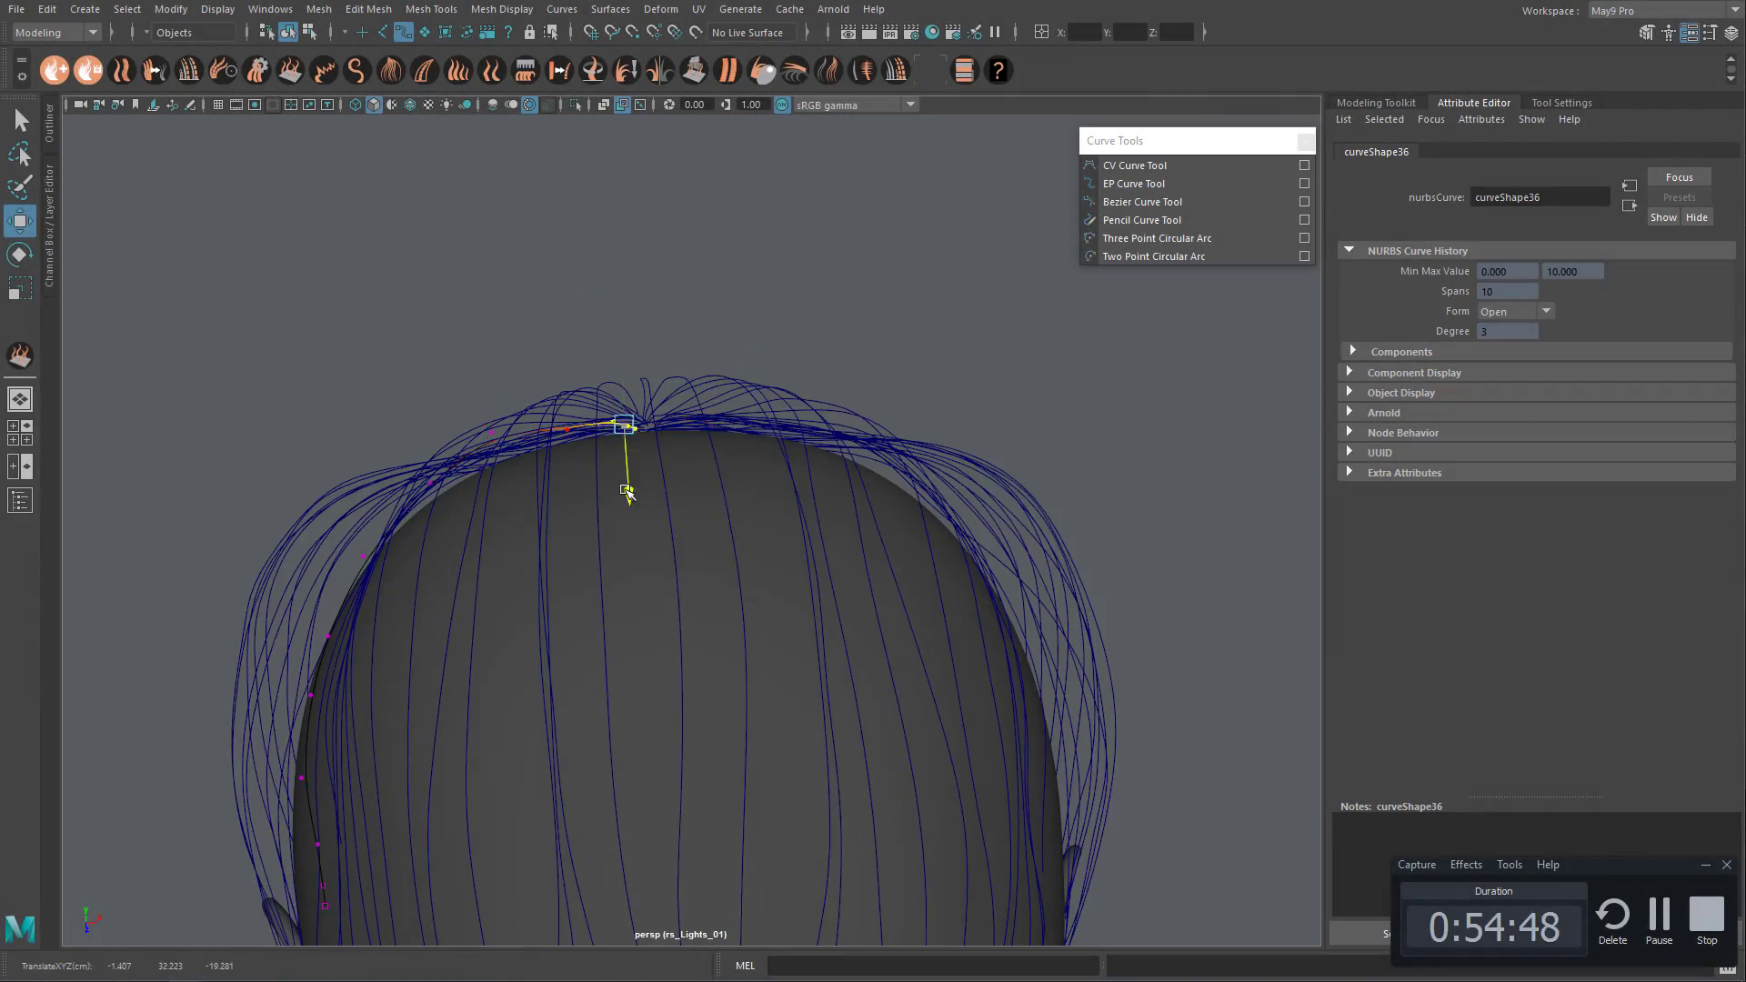
Step: Select and reposition control vertices of the guide curve running up the side of the head to the gathering point
left_click_drag(628, 491, 673, 482, "alt")
key("e")
left_click_drag(553, 339, 476, 472)
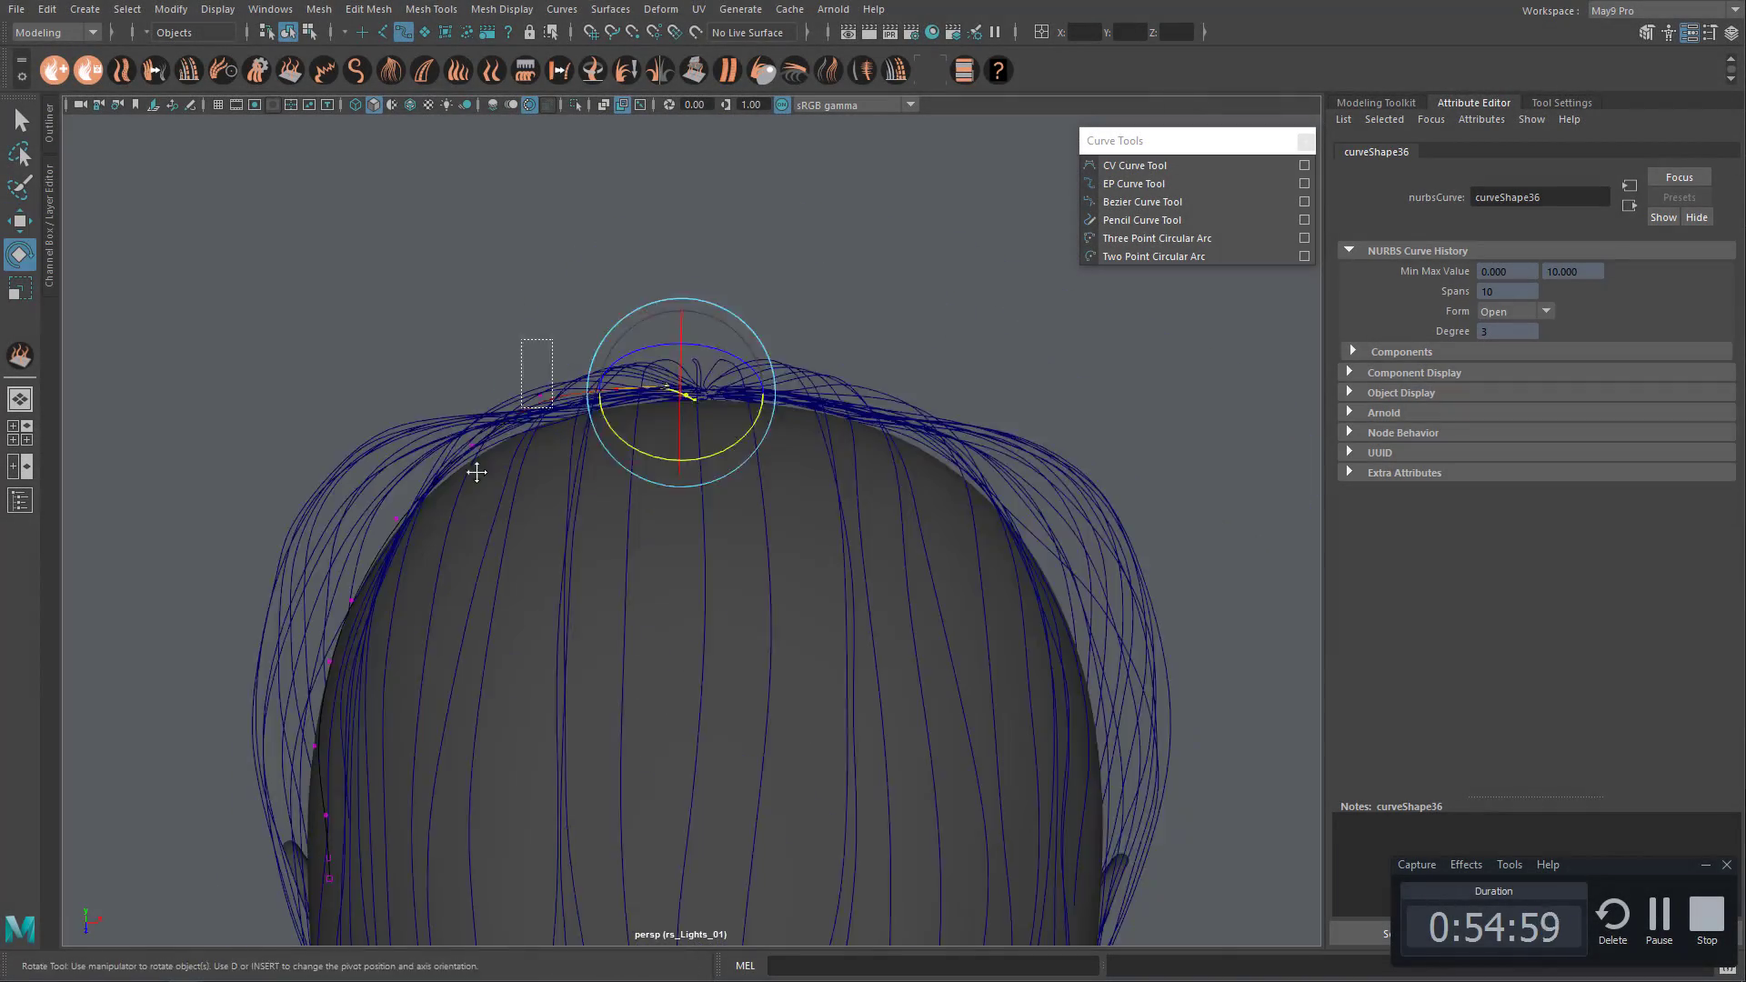
left_click_drag(593, 409, 463, 586, "alt")
key("q")
left_click(593, 468)
key("w")
left_click_drag(468, 593, 438, 402)
mouse_move(437, 402)
left_mouse_down()
mouse_move(440, 438)
mouse_move(459, 396)
left_mouse_up()
Step: Move control vertices of the raised guide curves over the crown to refine their arcs above the scalp
left_click(380, 464)
left_click_drag(418, 483, 596, 440, "alt")
left_click_drag(699, 290, 409, 400)
left_click_drag(628, 318, 818, 420)
left_click_drag(728, 300, 729, 287)
left_click_drag(764, 399, 918, 364, "alt")
left_click_drag(517, 219, 524, 231)
left_click_drag(895, 287, 656, 324, "alt")
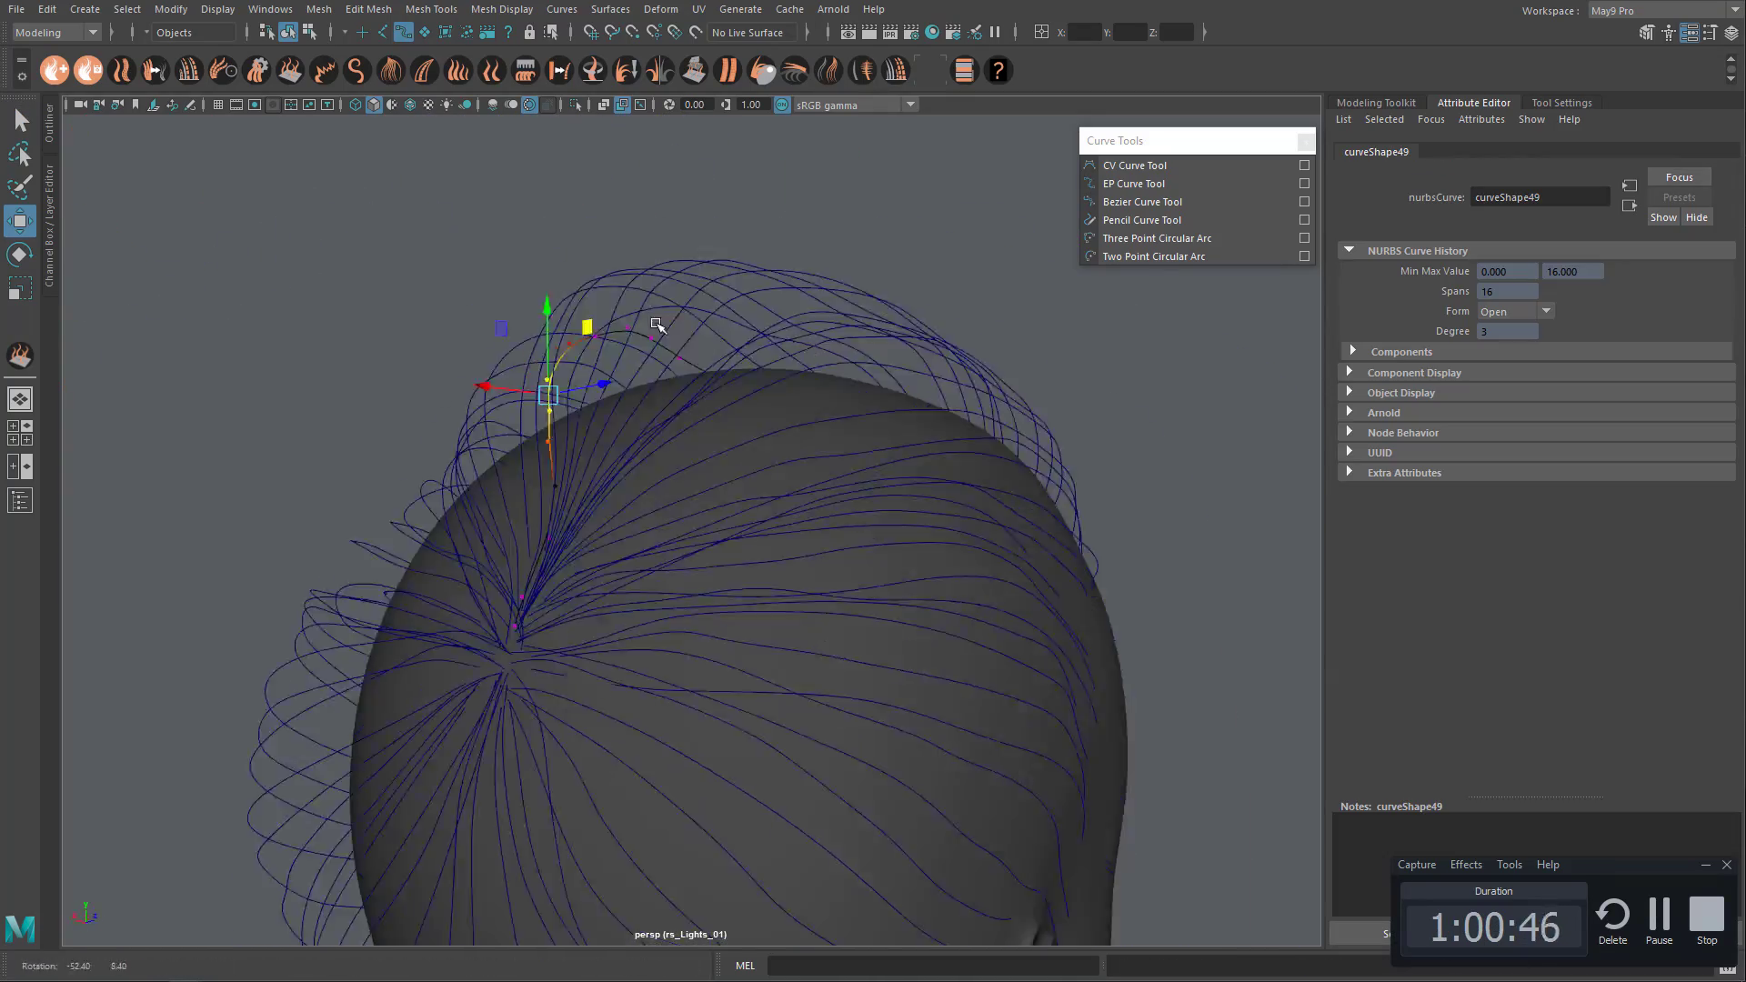
left_click_drag(657, 389, 468, 525, "alt")
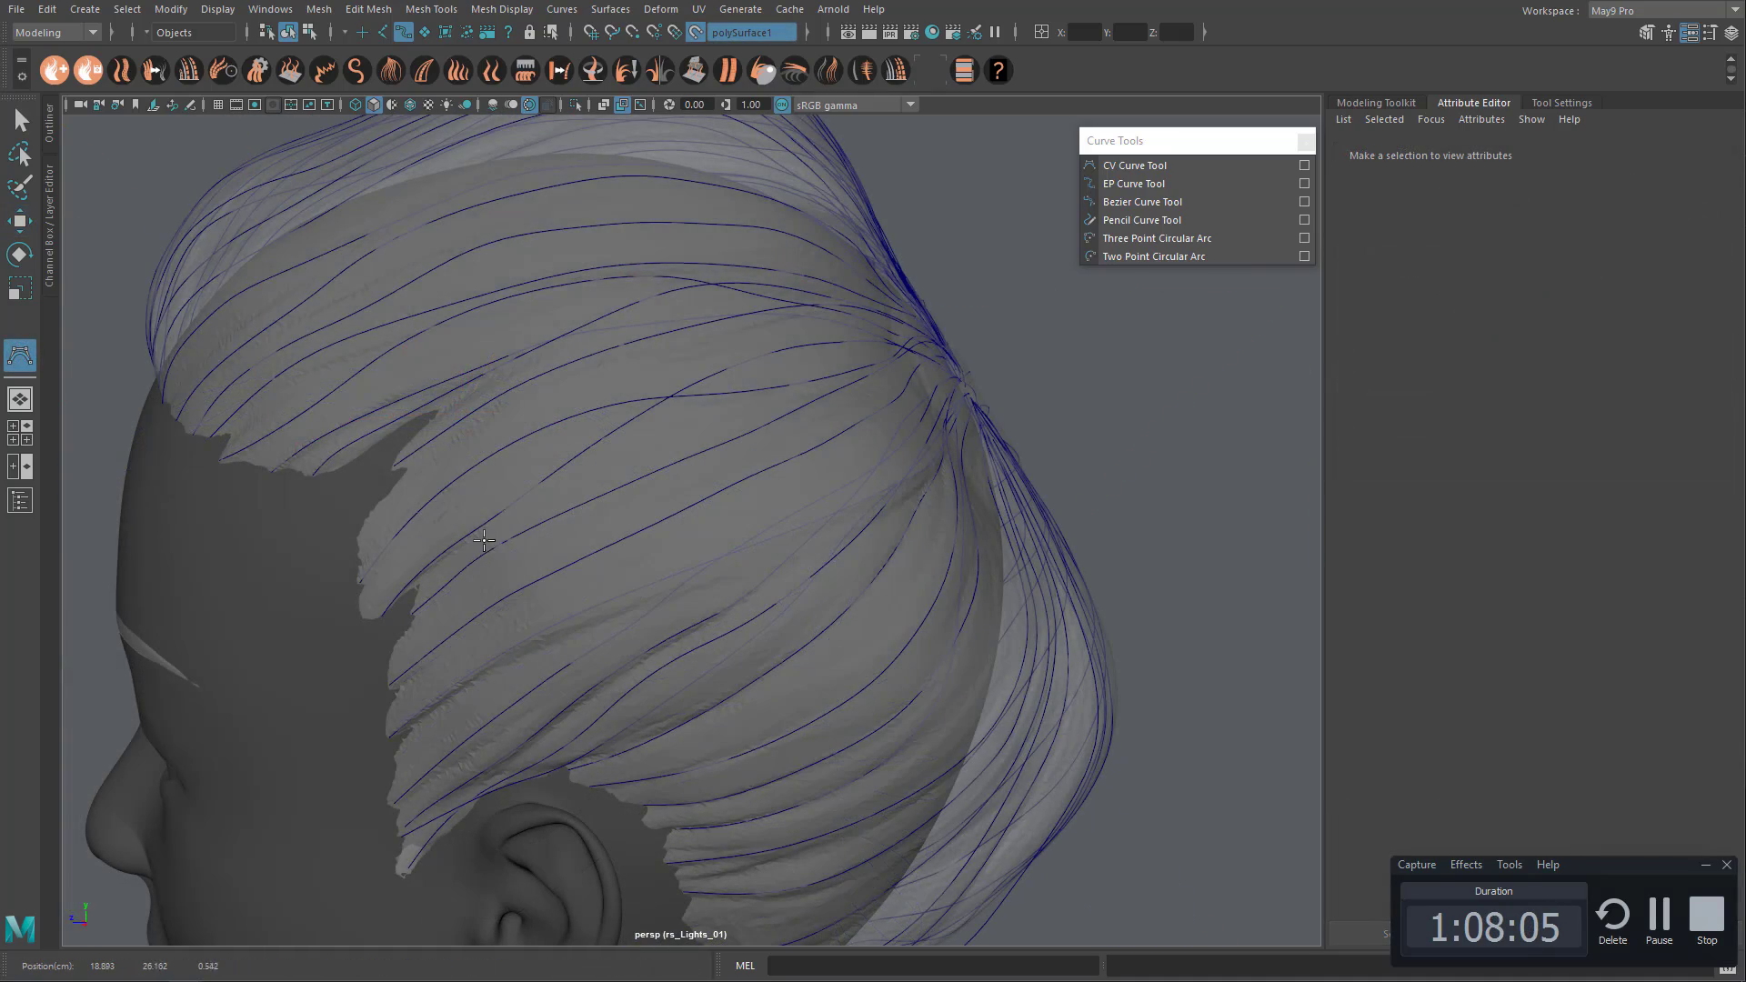
Step: Draw CV curves on the left side of the live hair mesh, between the existing guides and toward the gathering point
left_click(475, 545)
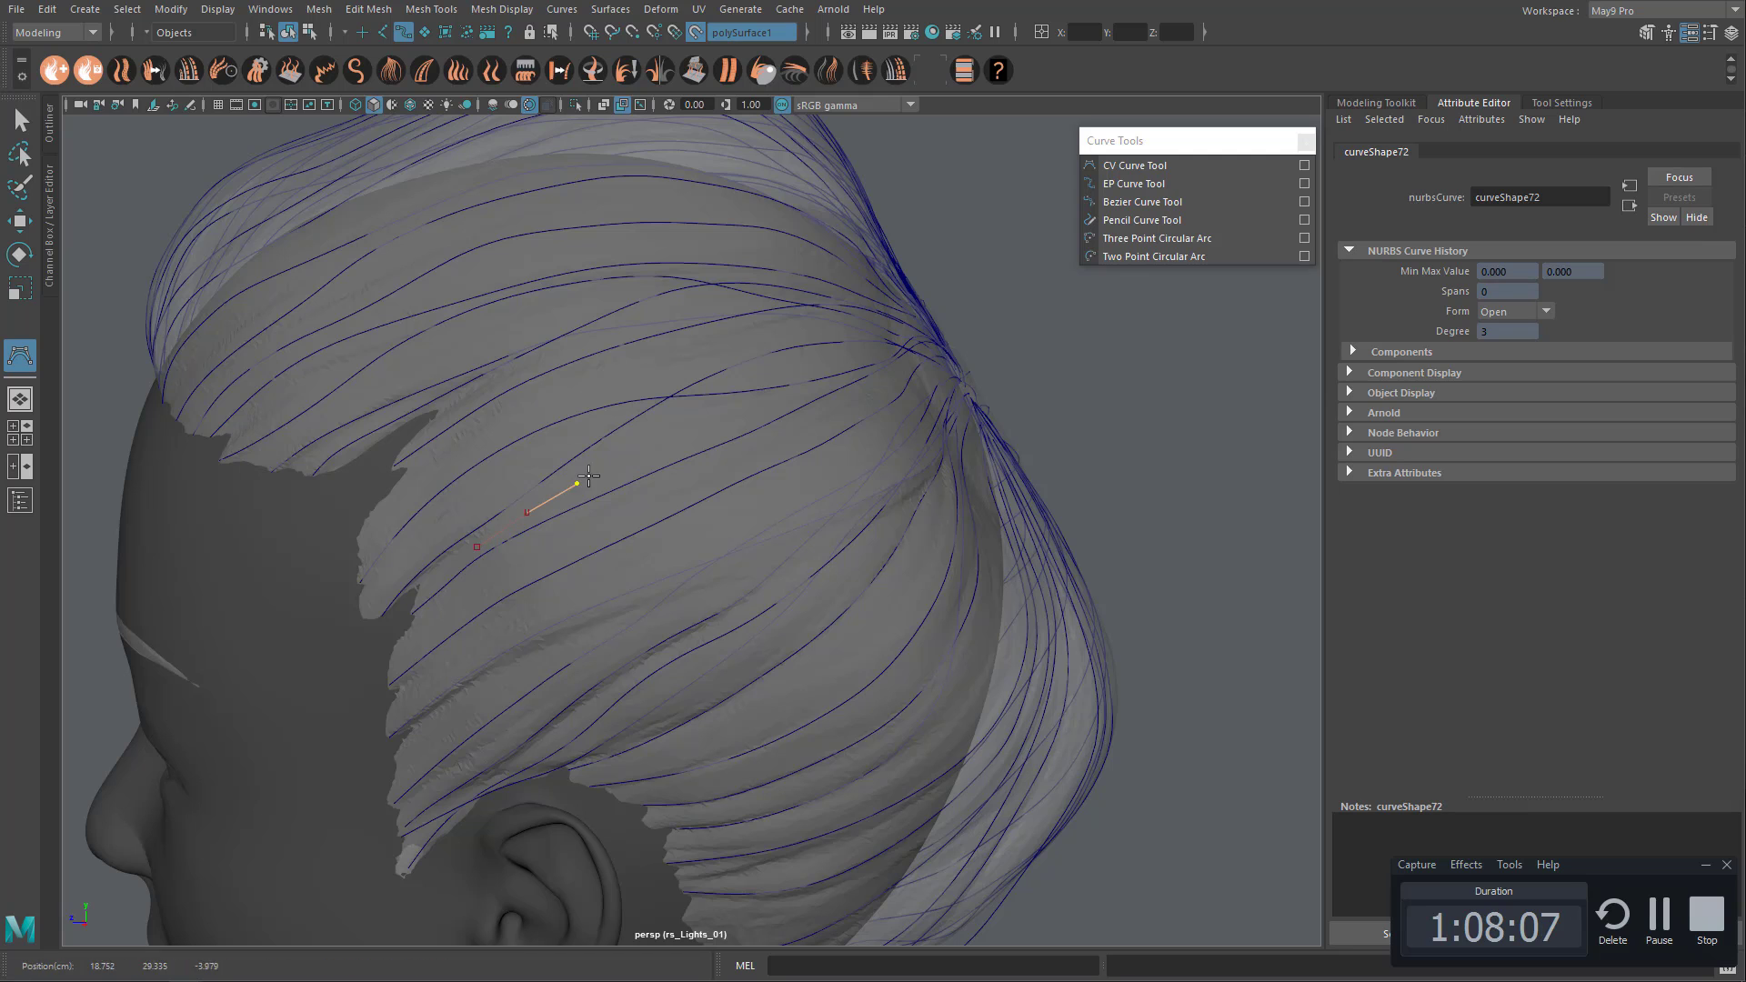
left_click_drag(683, 440, 602, 515, "alt")
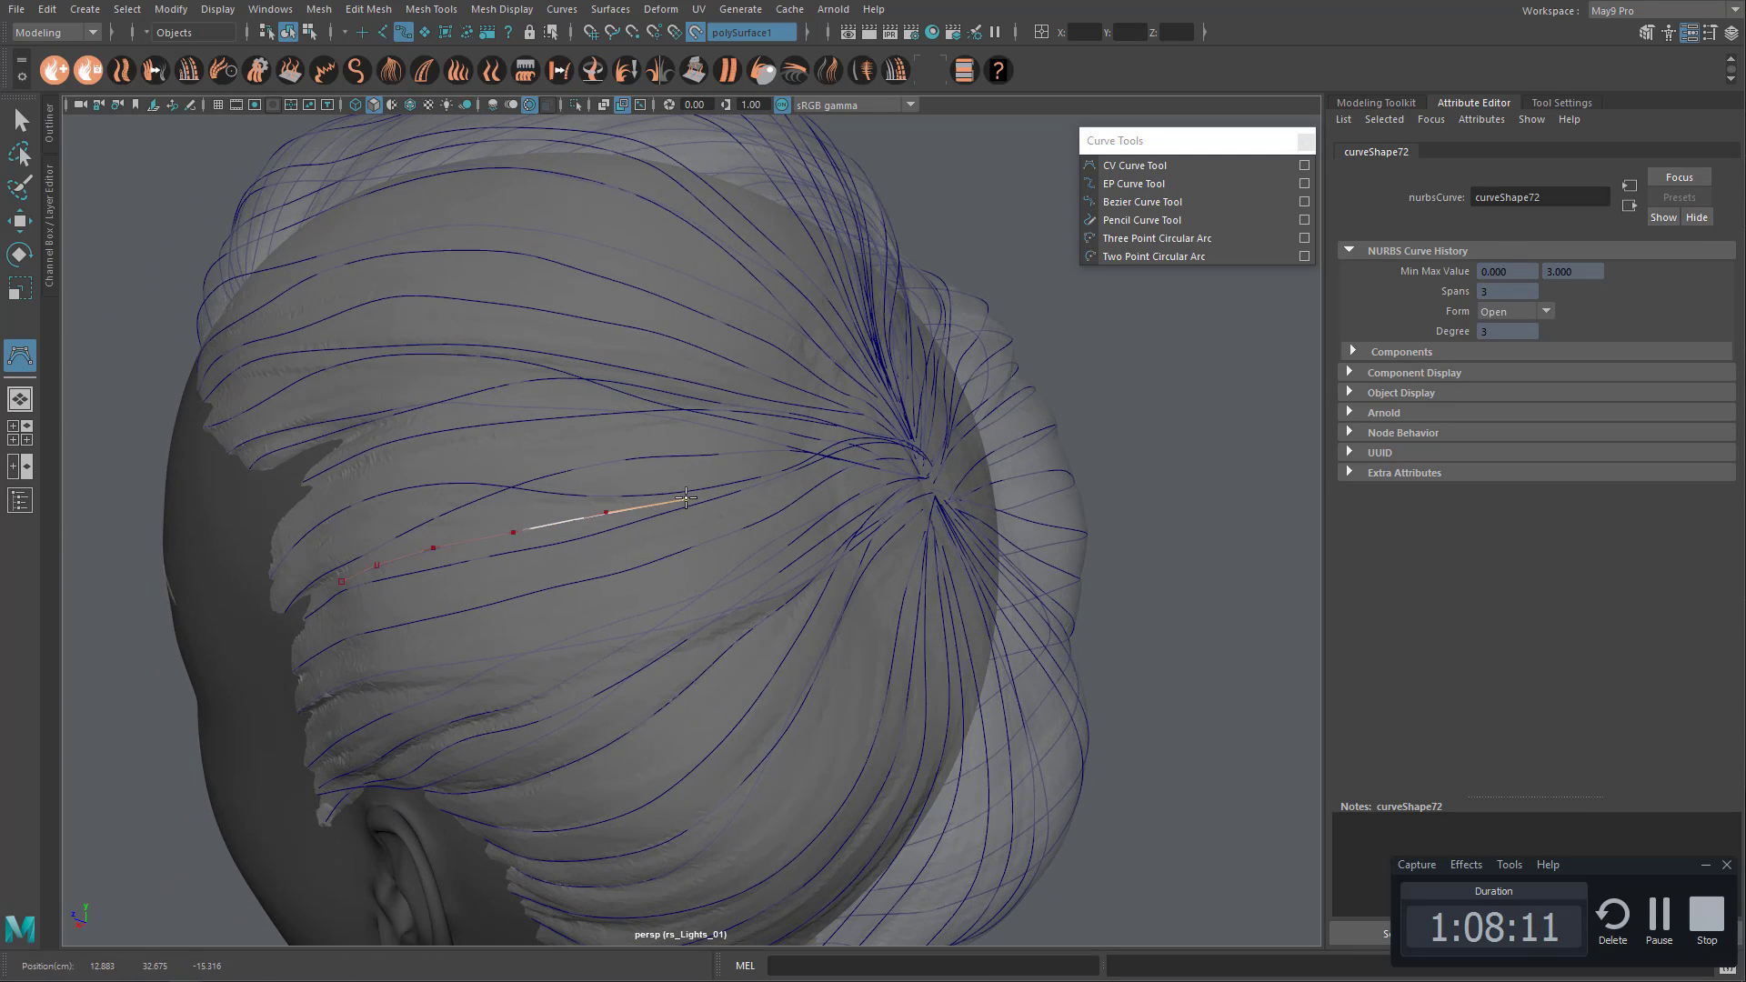
key("Return")
left_click_drag(831, 484, 619, 454, "alt")
left_click(506, 482)
left_click(553, 446)
left_click(641, 391)
key("Return")
key("Return")
Step: Add more in-between CV curves around the rest of the hair mesh, starting inside the hairline
mouse_move(782, 473)
left_mouse_down("alt")
mouse_move(661, 480)
mouse_move(627, 463)
mouse_move(618, 482)
mouse_move(415, 541)
mouse_move(473, 473)
left_mouse_up("alt")
key("Return")
key("Return")
left_click(892, 691)
left_click(823, 642)
left_click(758, 594)
left_click(688, 546)
key("Return")
left_click(819, 522)
left_click(604, 573)
key("Return")
left_click(604, 592)
left_click(888, 335)
left_click_drag(636, 509, 636, 464, "alt")
key("Return")
key("Return")
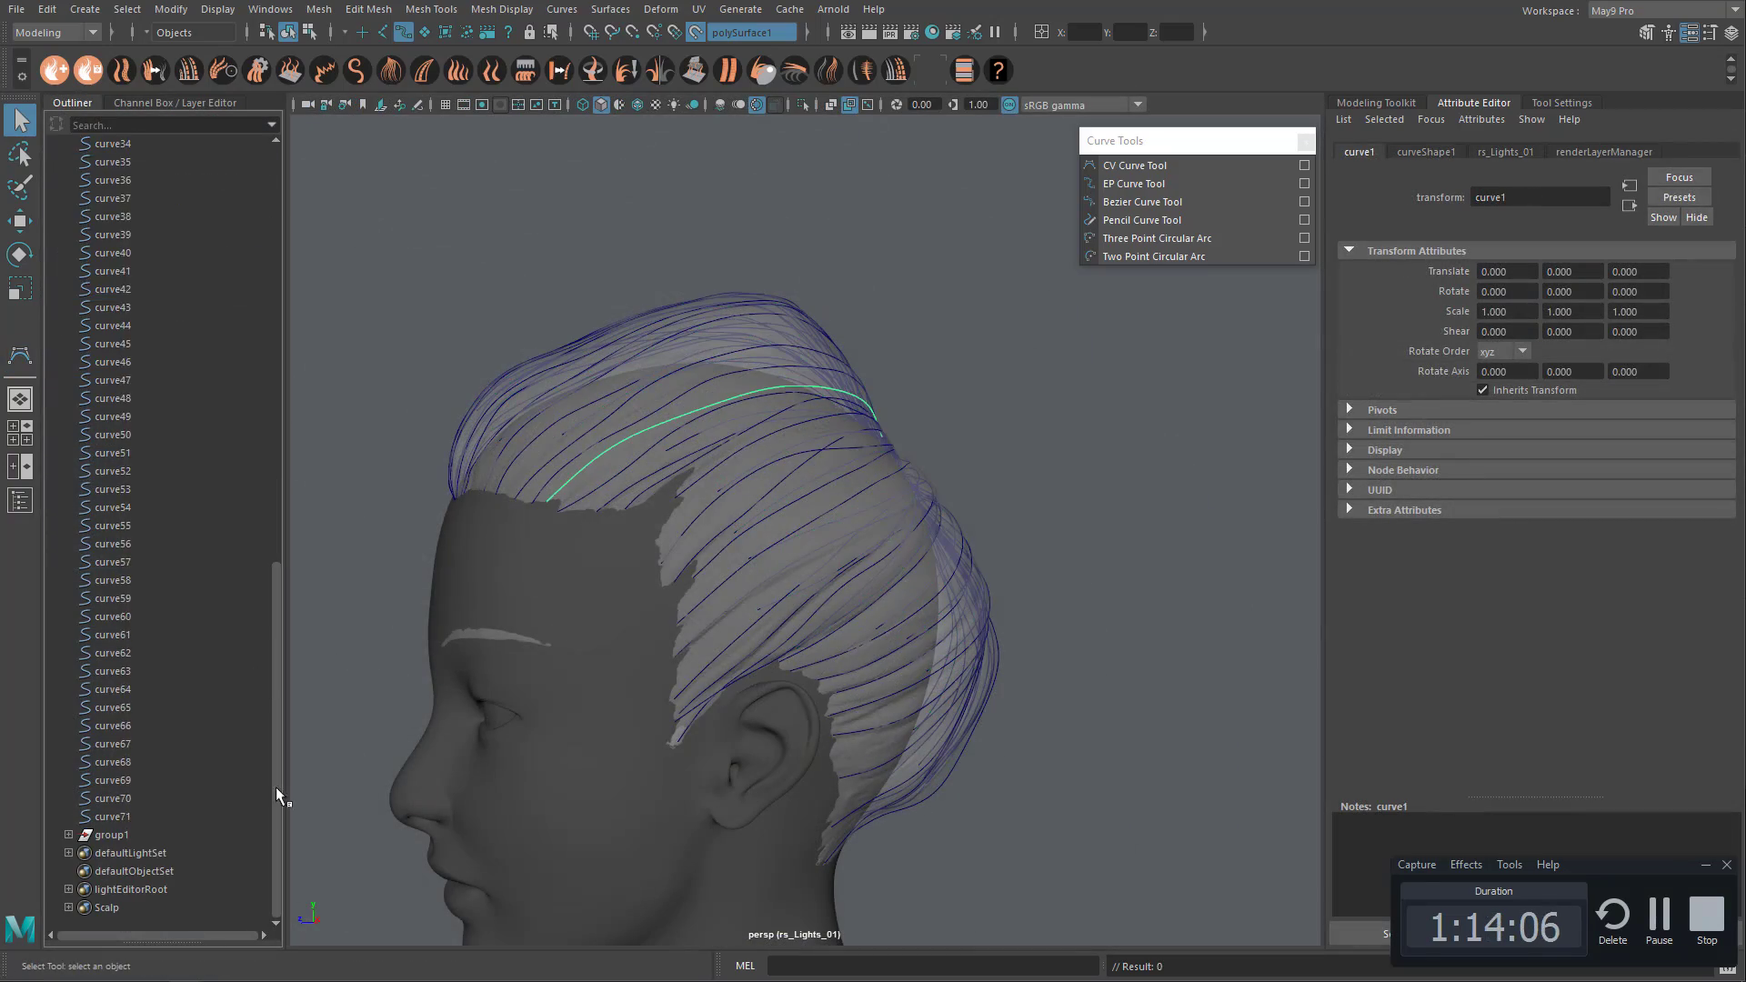
Step: Group curve1 through curve71 as CV_01 and rename the group of in-between curves CV_02
left_click(129, 816, "shift")
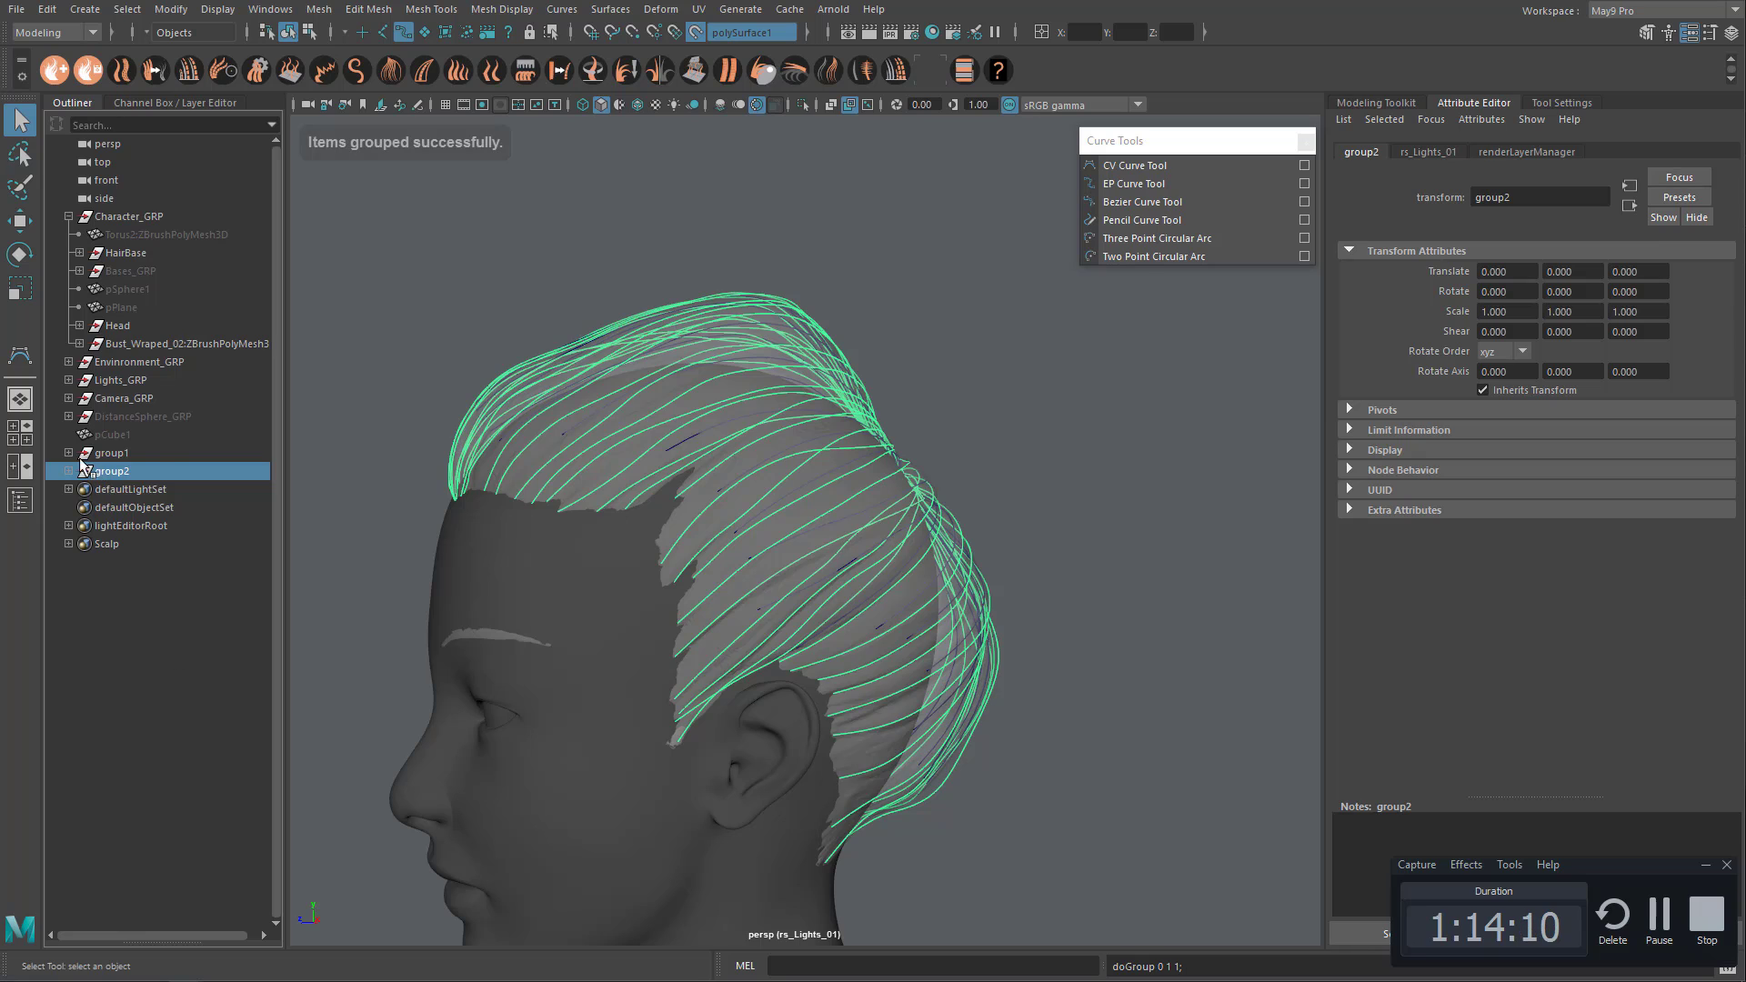
left_click(110, 455)
left_click(116, 474)
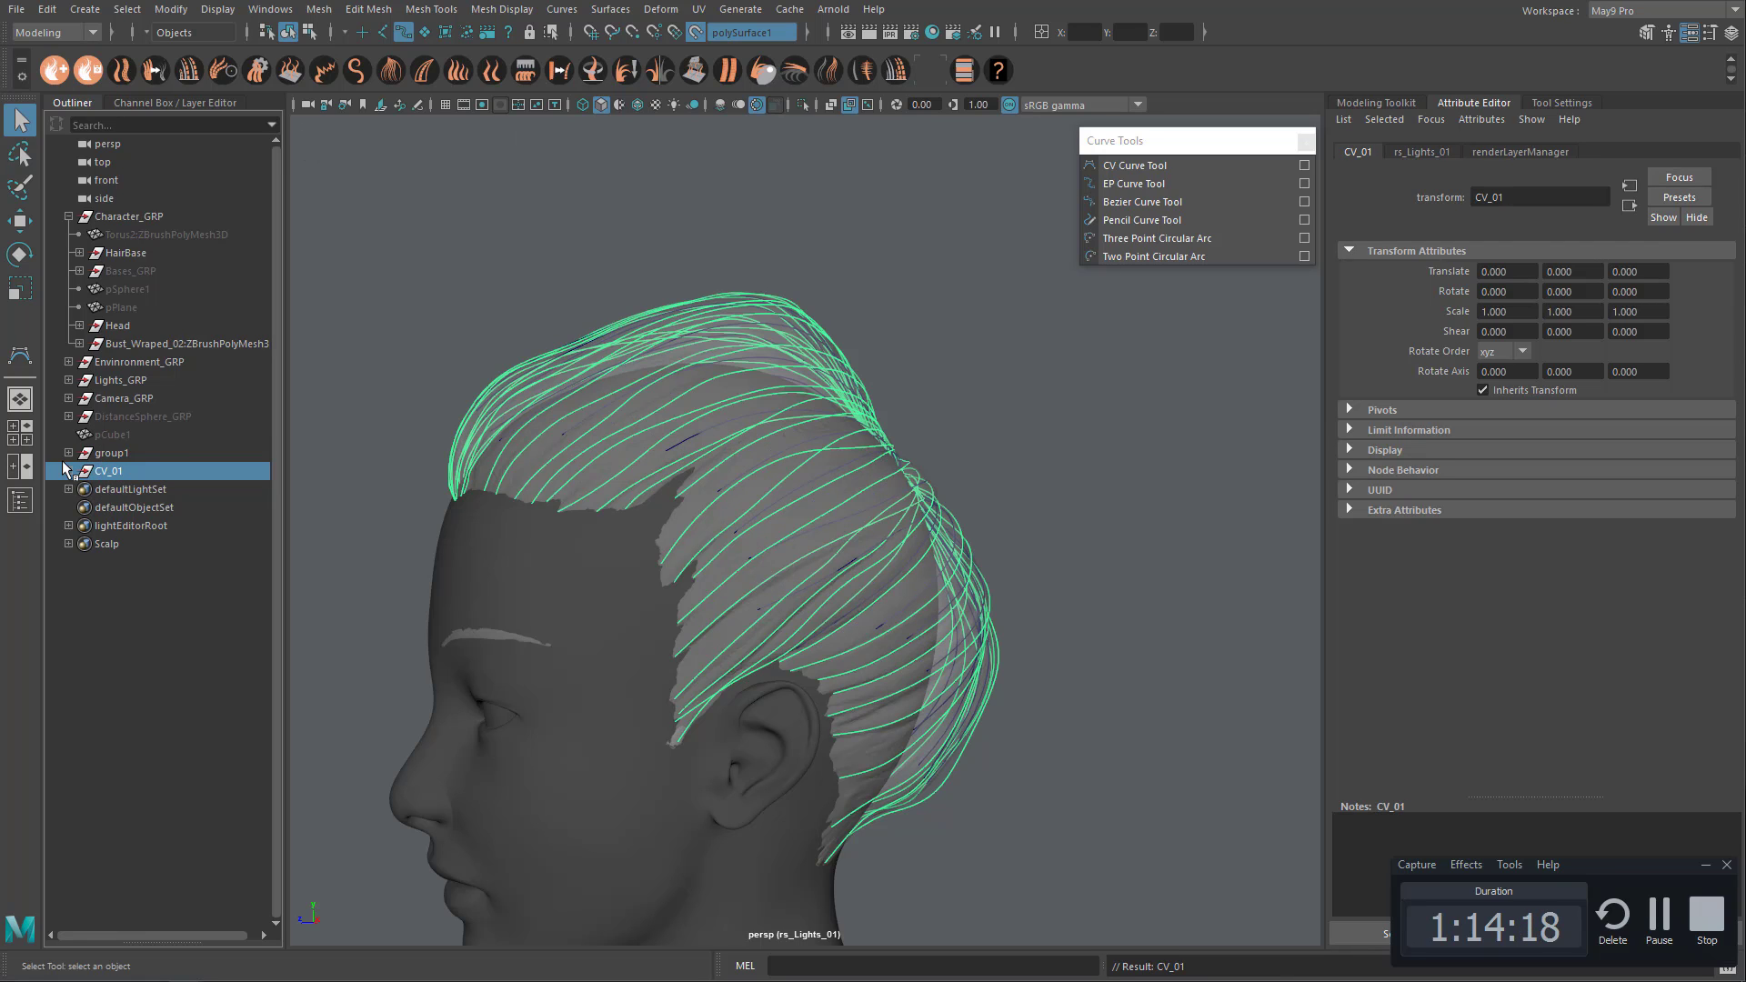
double_click(115, 454)
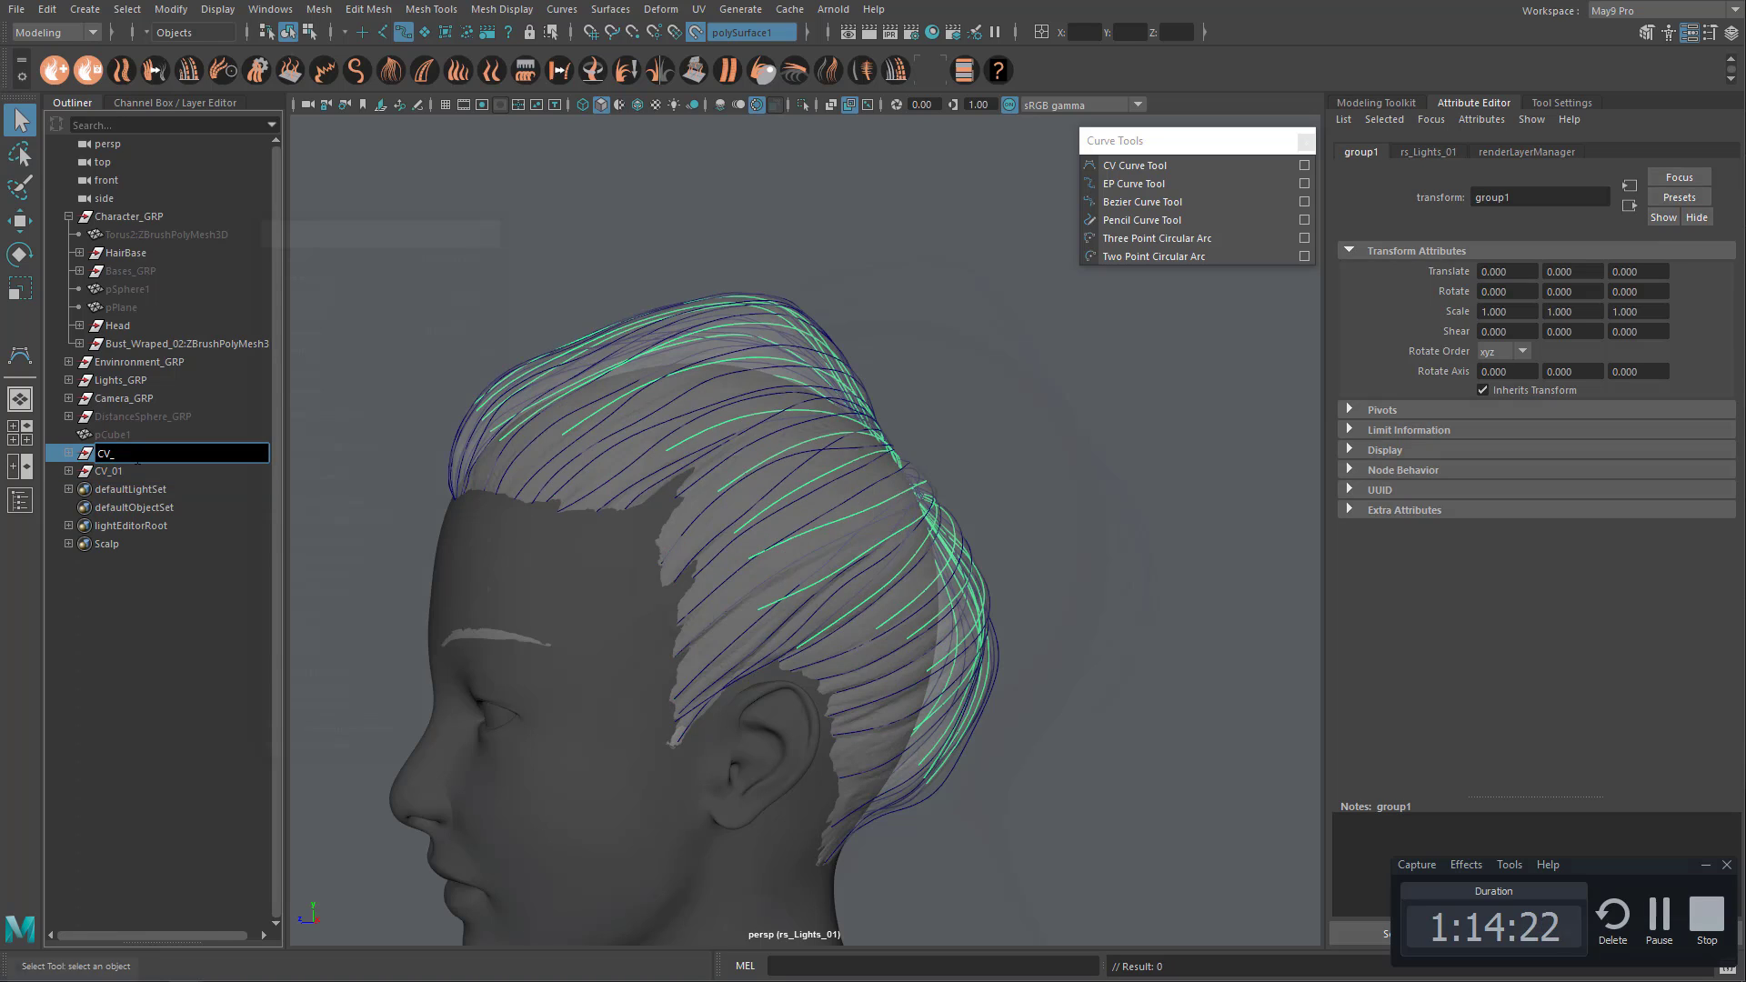
Step: Select all control vertices of the CV_02 curves in component mode
left_click_drag(626, 216, 1167, 703)
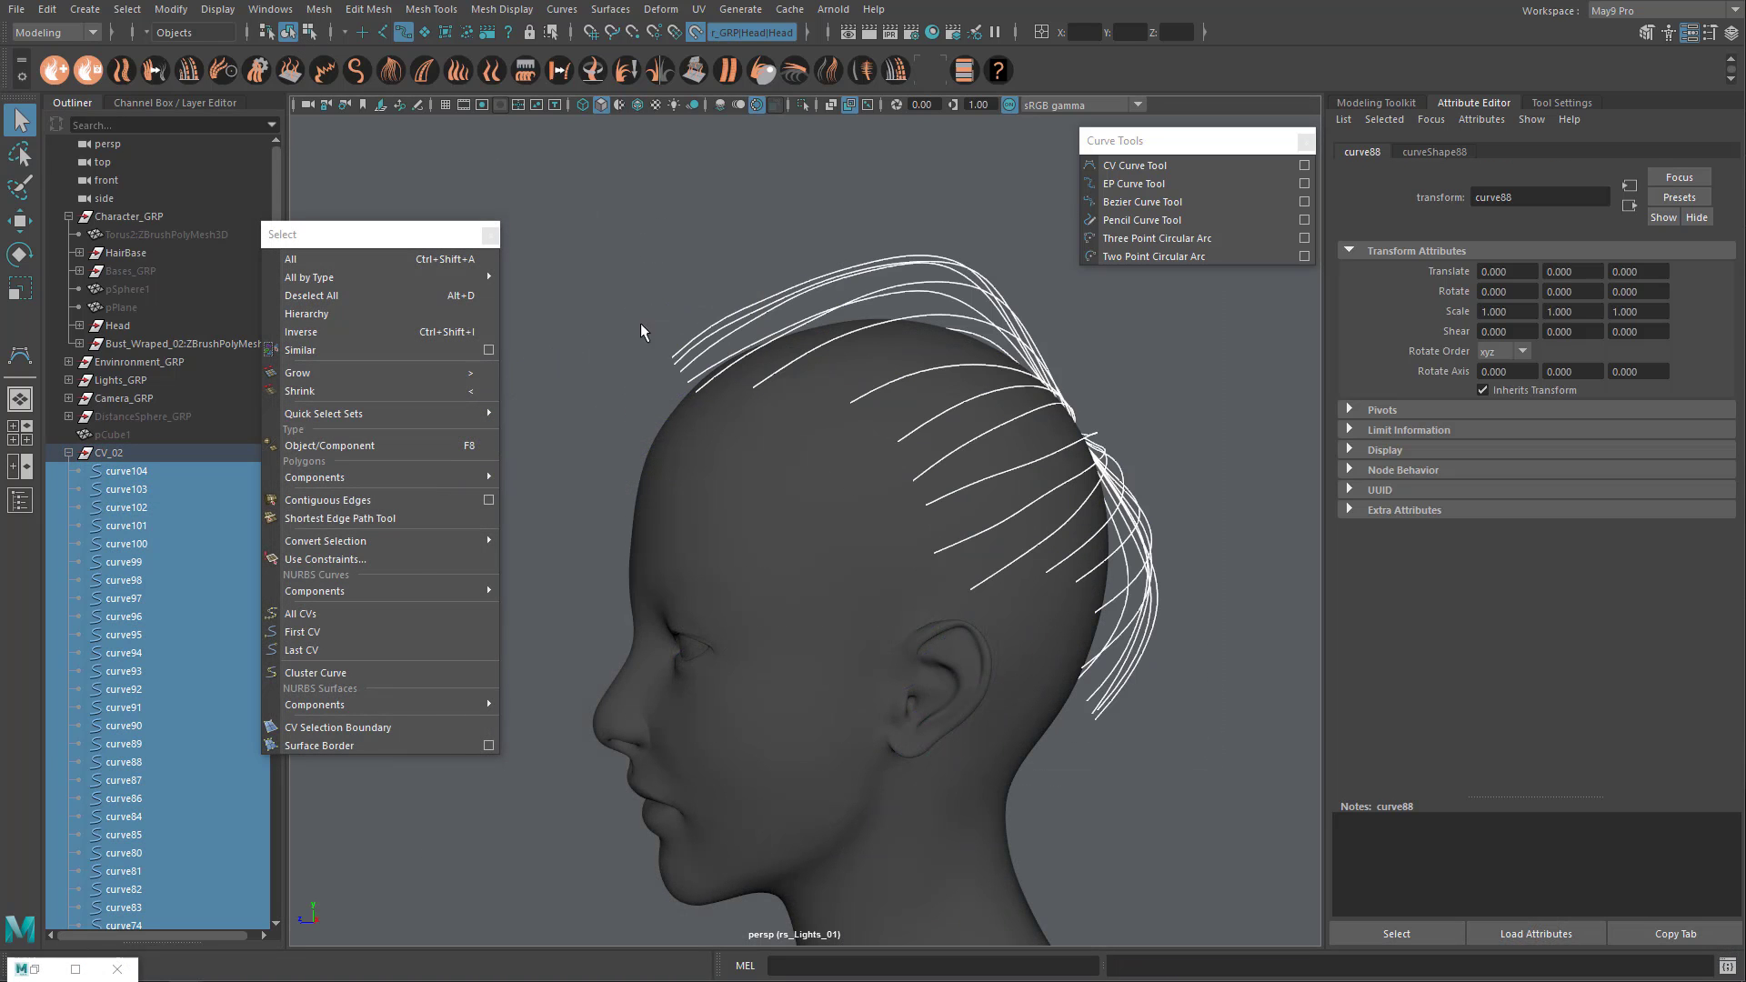
left_click(309, 33)
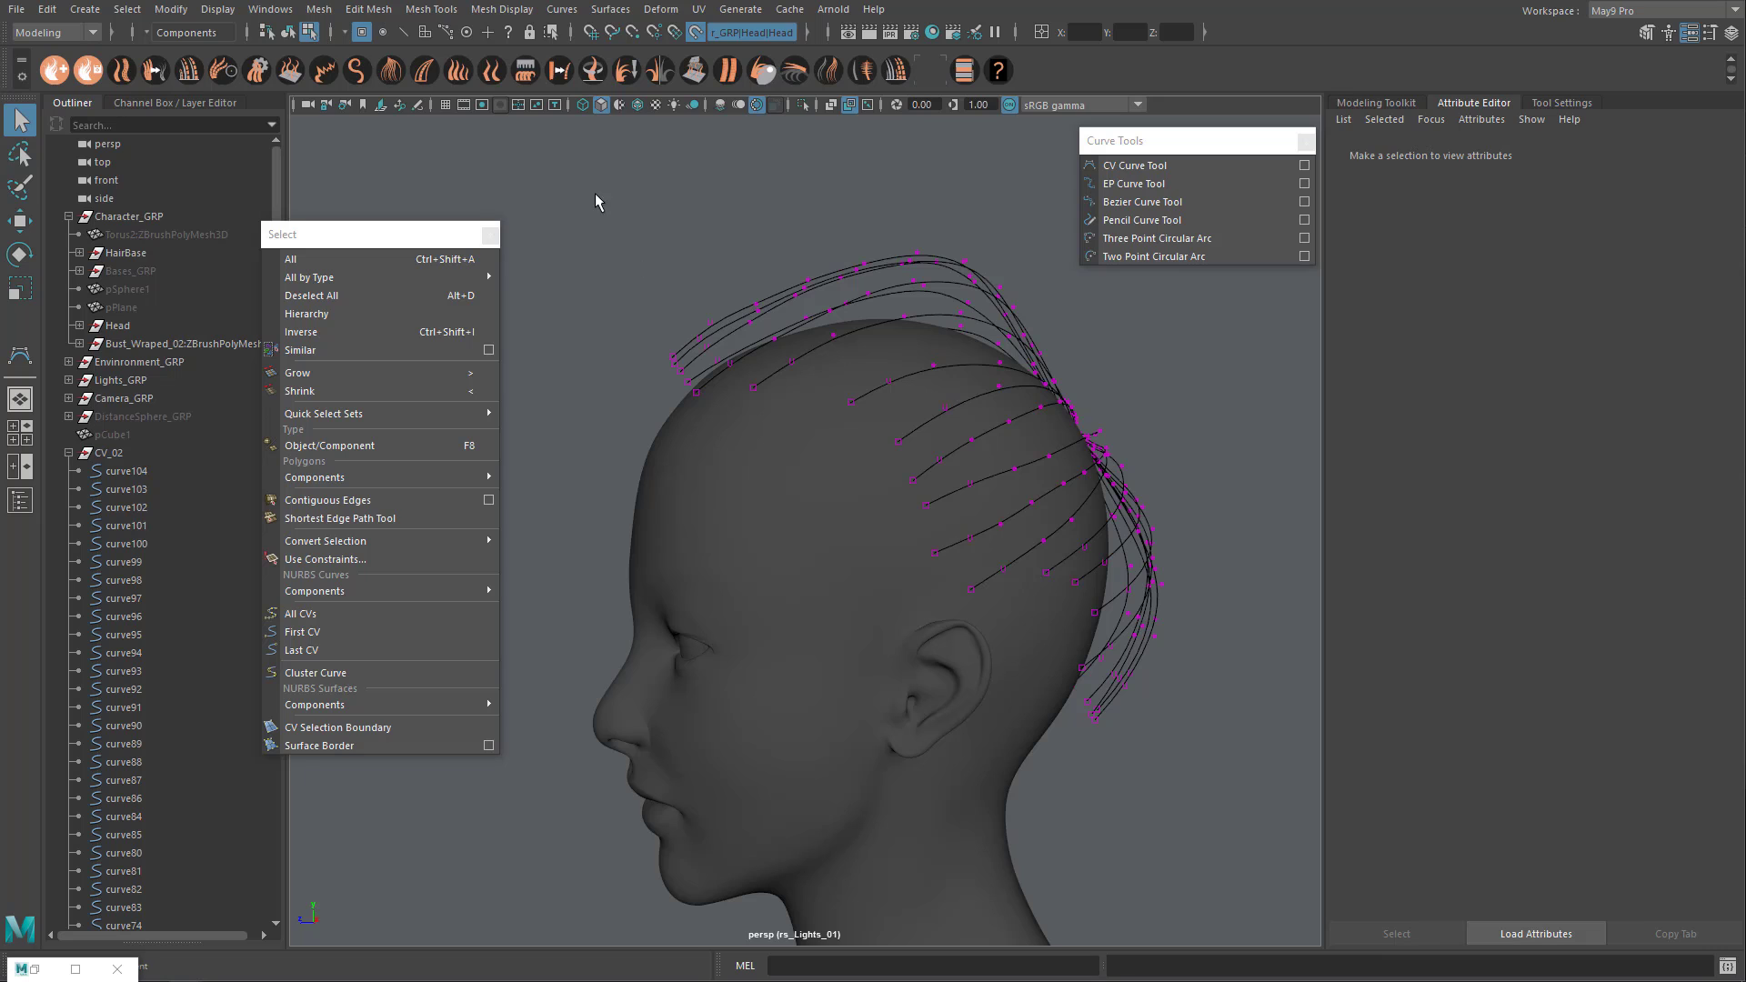
left_click_drag(1226, 712, 1223, 714)
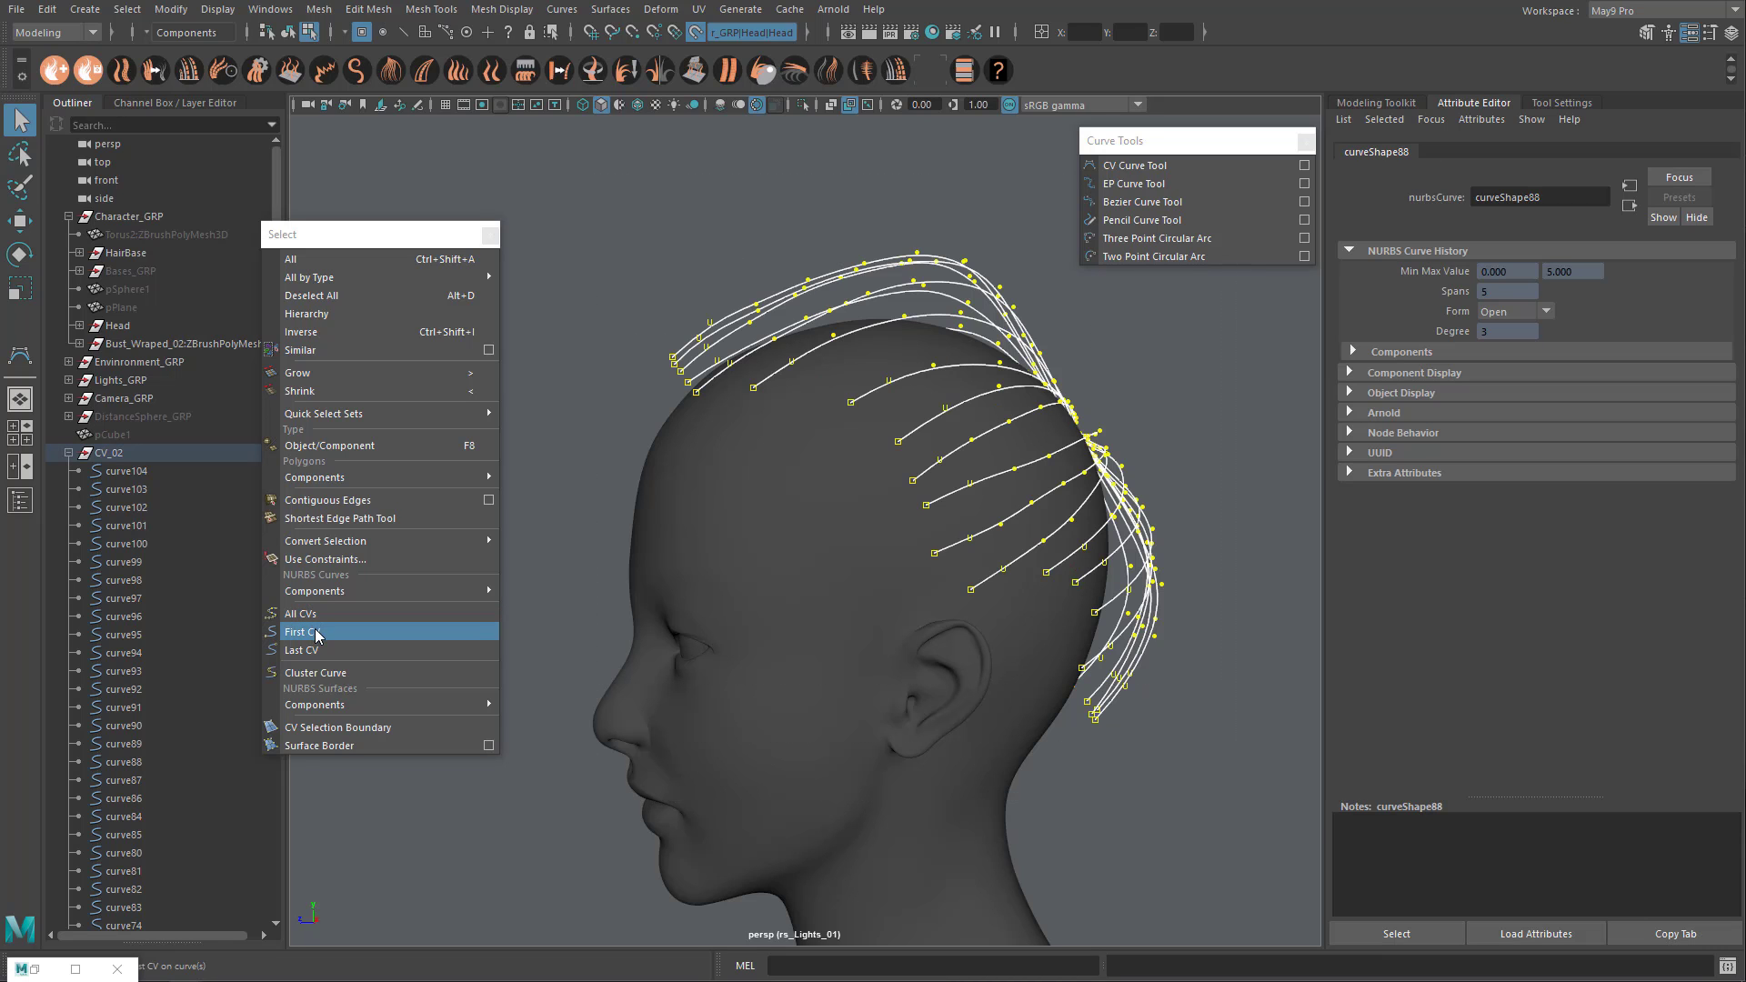
Step: Select the first CV of every CV_02 curve and scale these root points toward the scalp
left_click(344, 615)
left_click_drag(691, 455, 834, 452, "alt")
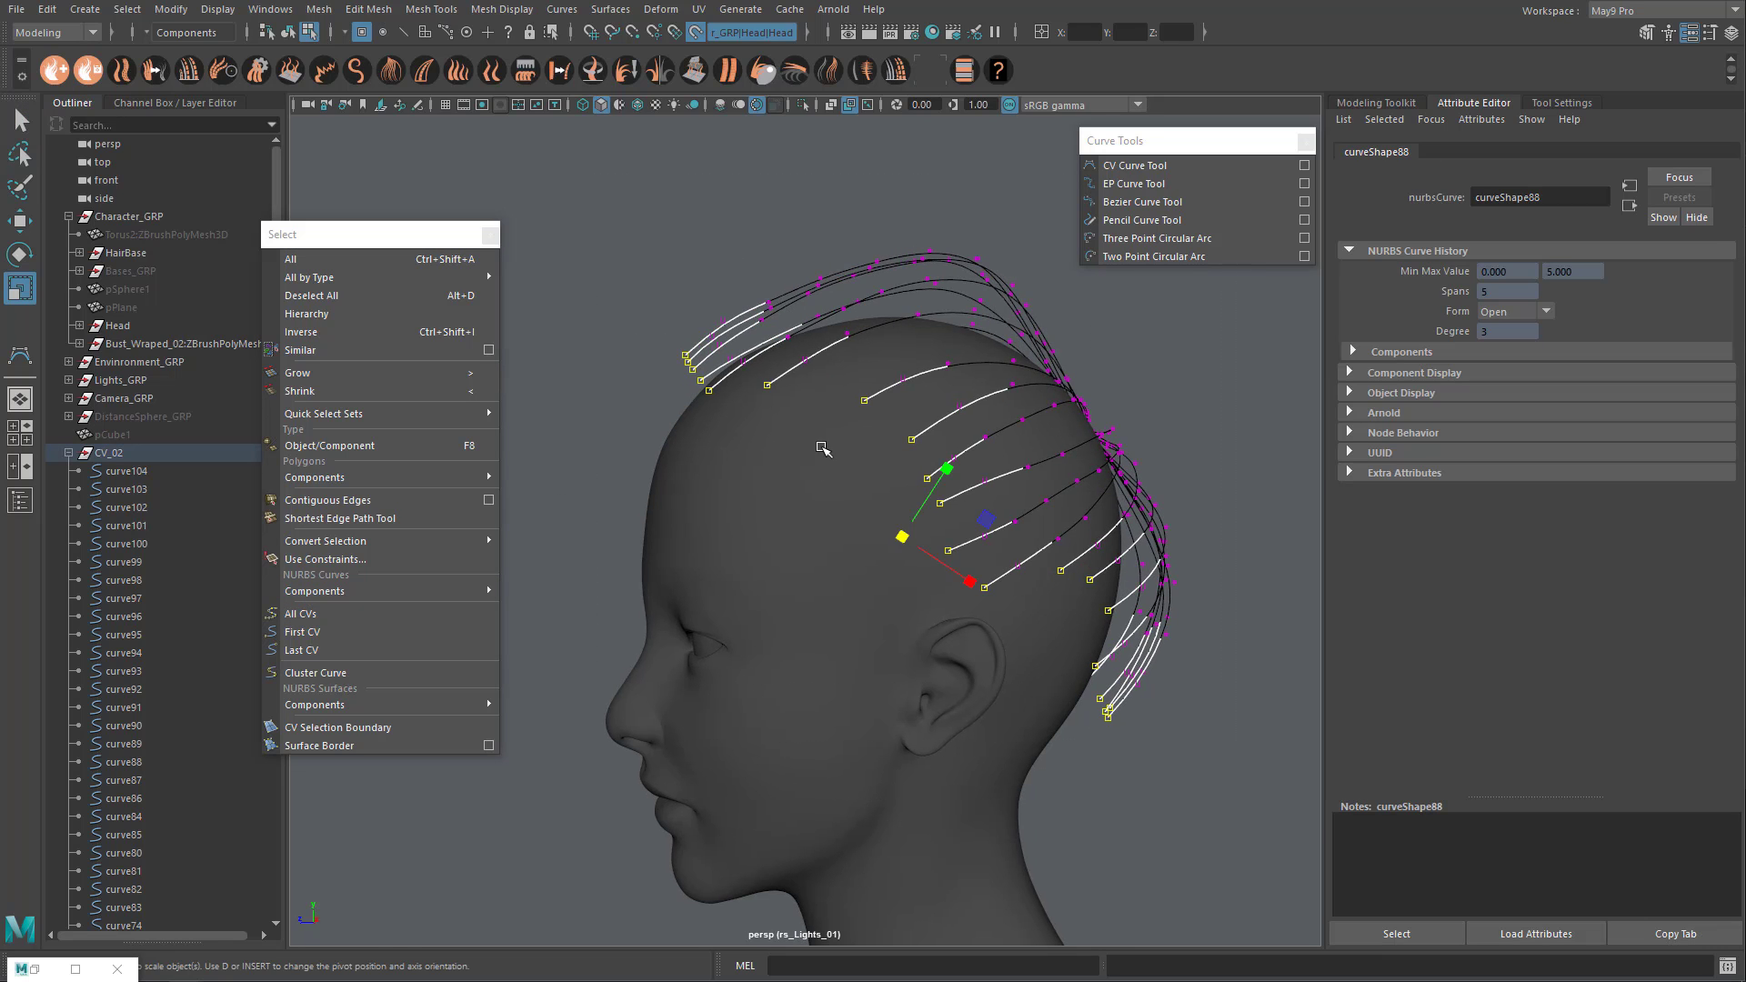
left_click_drag(902, 538, 685, 537)
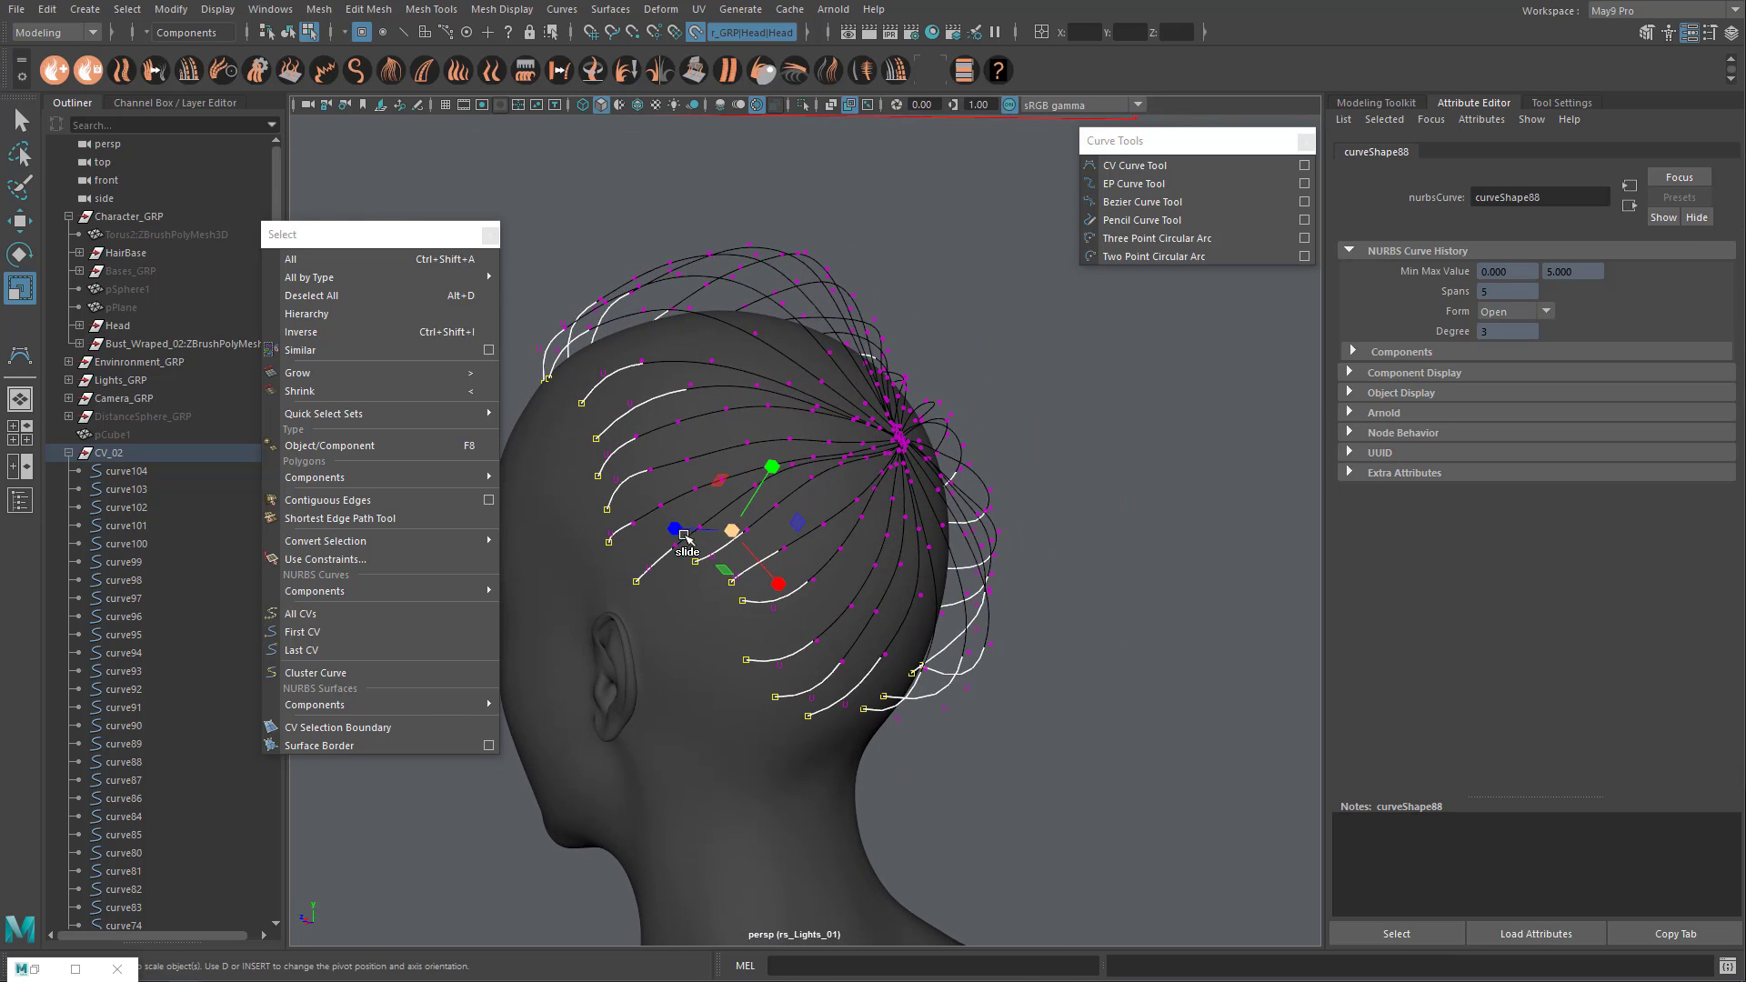
Step: Select the last CV of every CV_02 curve at the gathering point and activate the Move tool
left_click(336, 654)
left_click_drag(973, 455, 746, 506, "alt")
right_click_drag(746, 506, 872, 556, "alt")
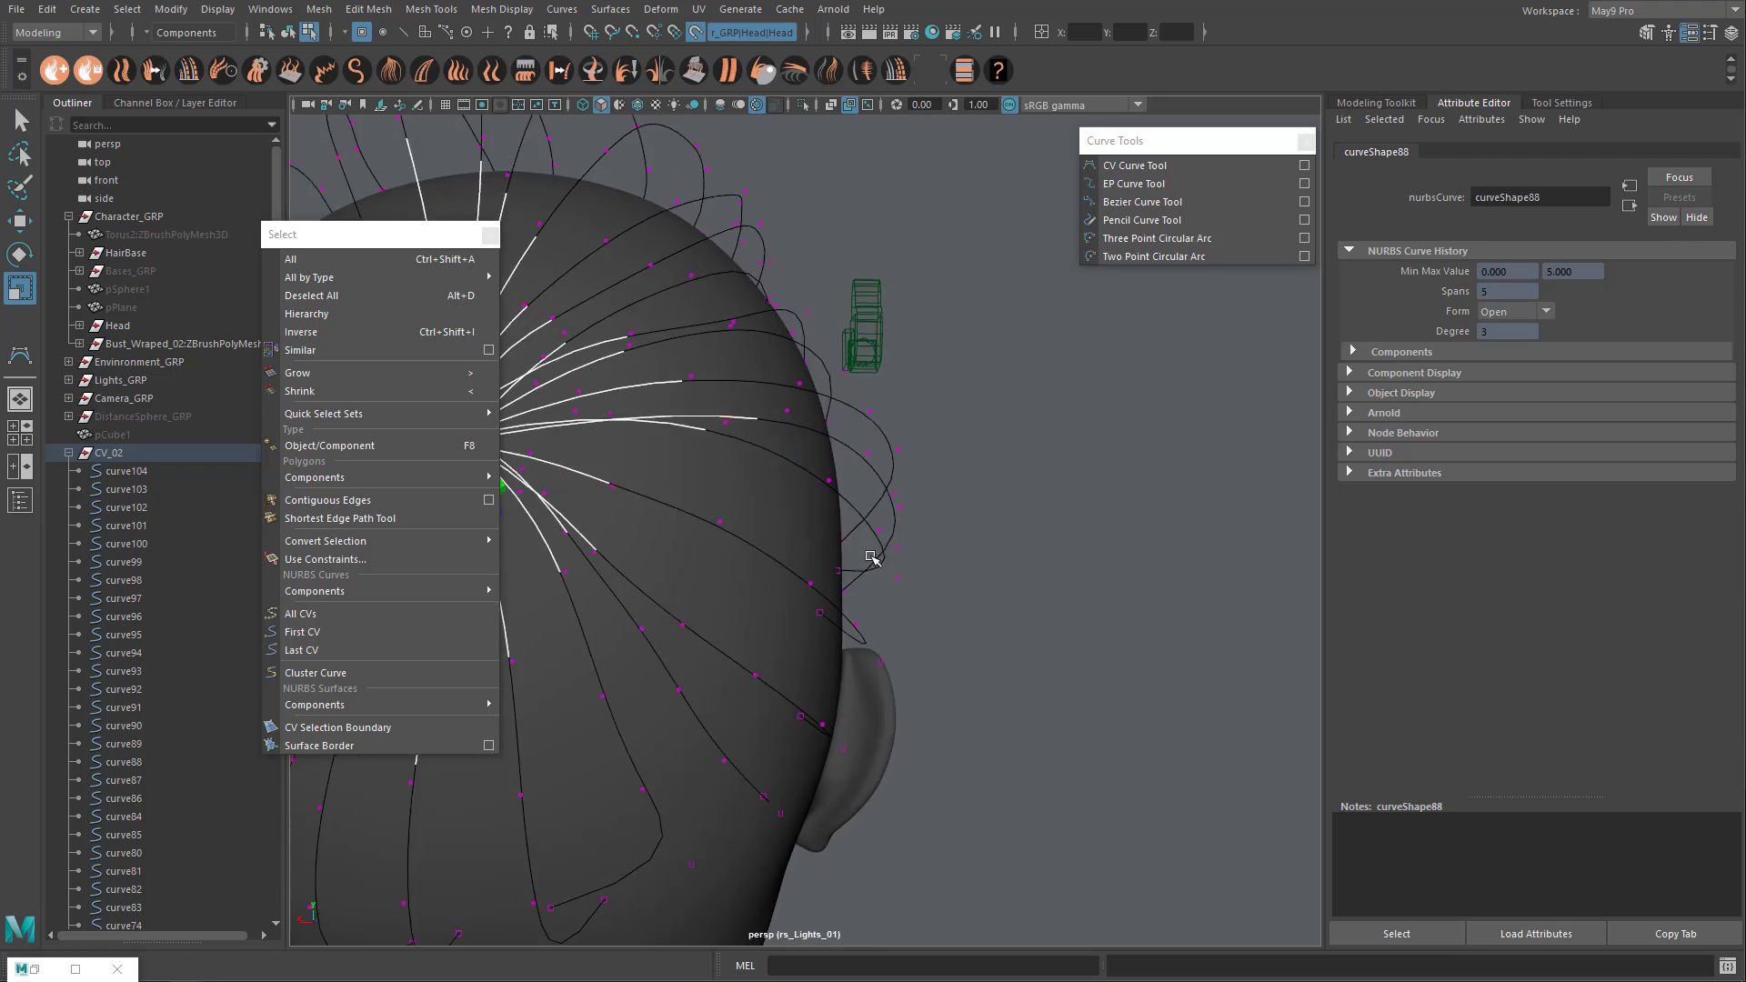
middle_click_drag(871, 556, 1264, 577, "alt")
left_click_drag(991, 536, 725, 510, "alt")
middle_click_drag(725, 510, 885, 520, "alt")
left_click_drag(884, 521, 804, 413, "alt")
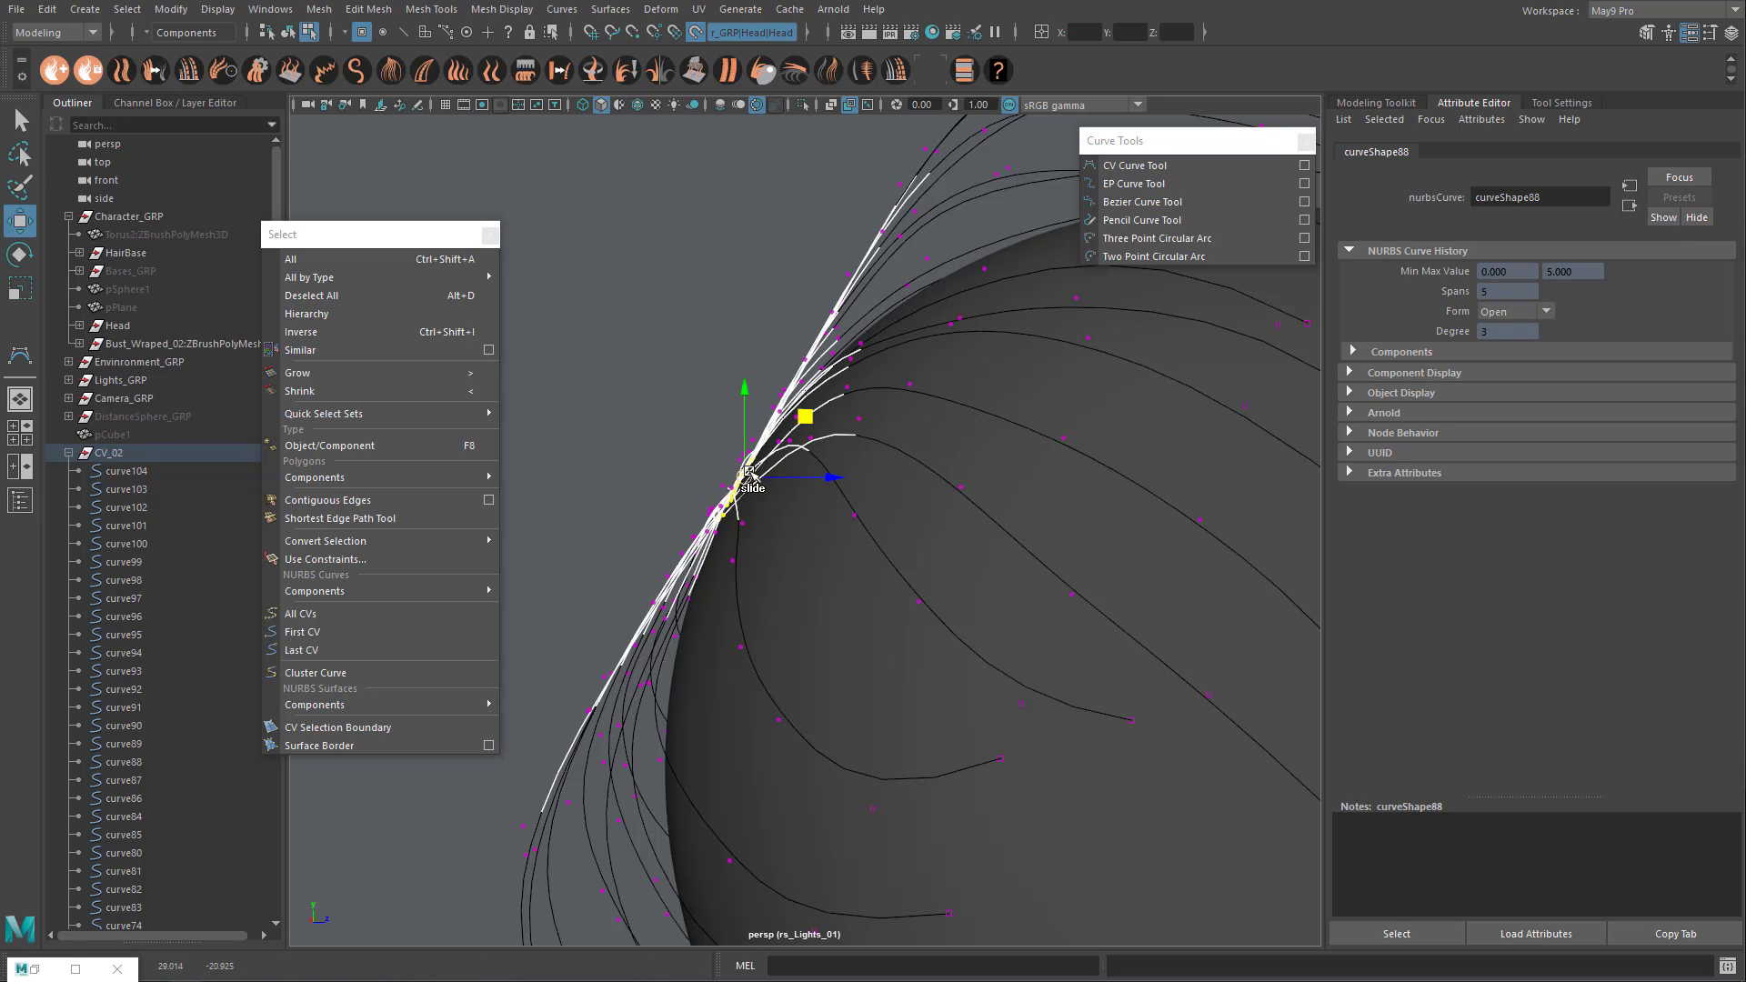
left_click_drag(749, 473, 828, 509, "alt")
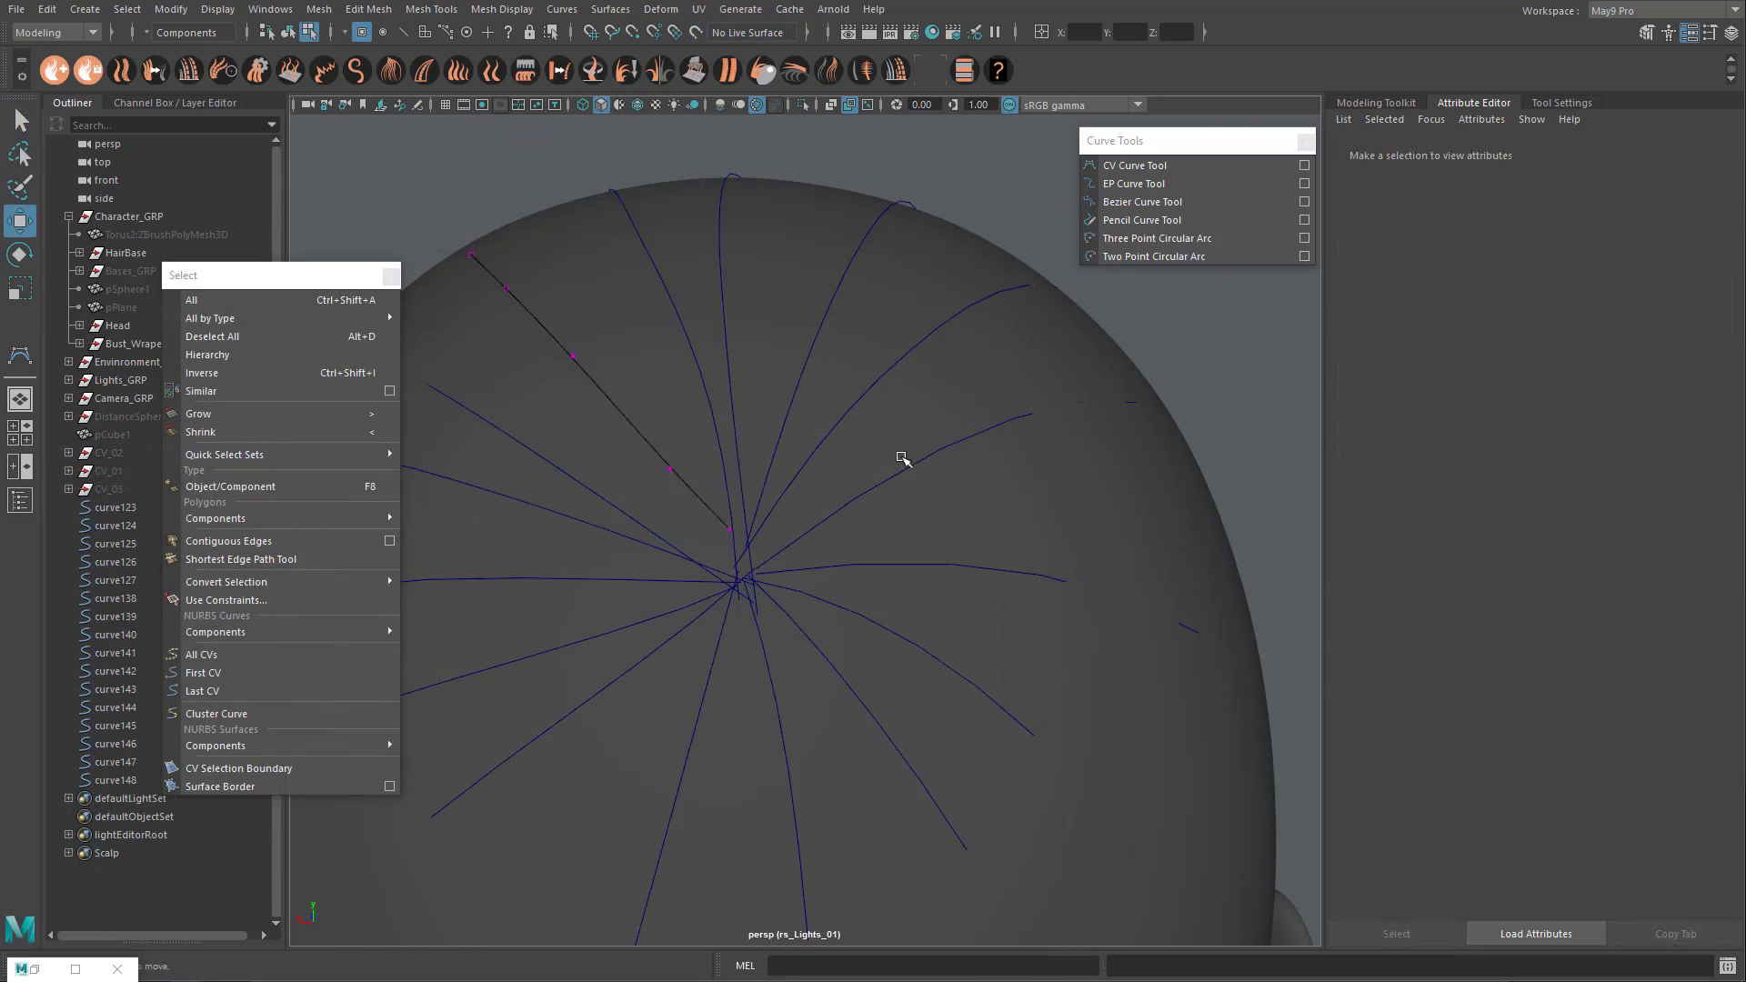
Step: Finish the current curve, select curve123 through curve148 and select the first CV of each one
left_click(749, 534)
key("q")
left_click(116, 507)
left_click(115, 780, "shift")
left_click_drag(819, 520, 994, 518, "alt")
mouse_move(197, 516)
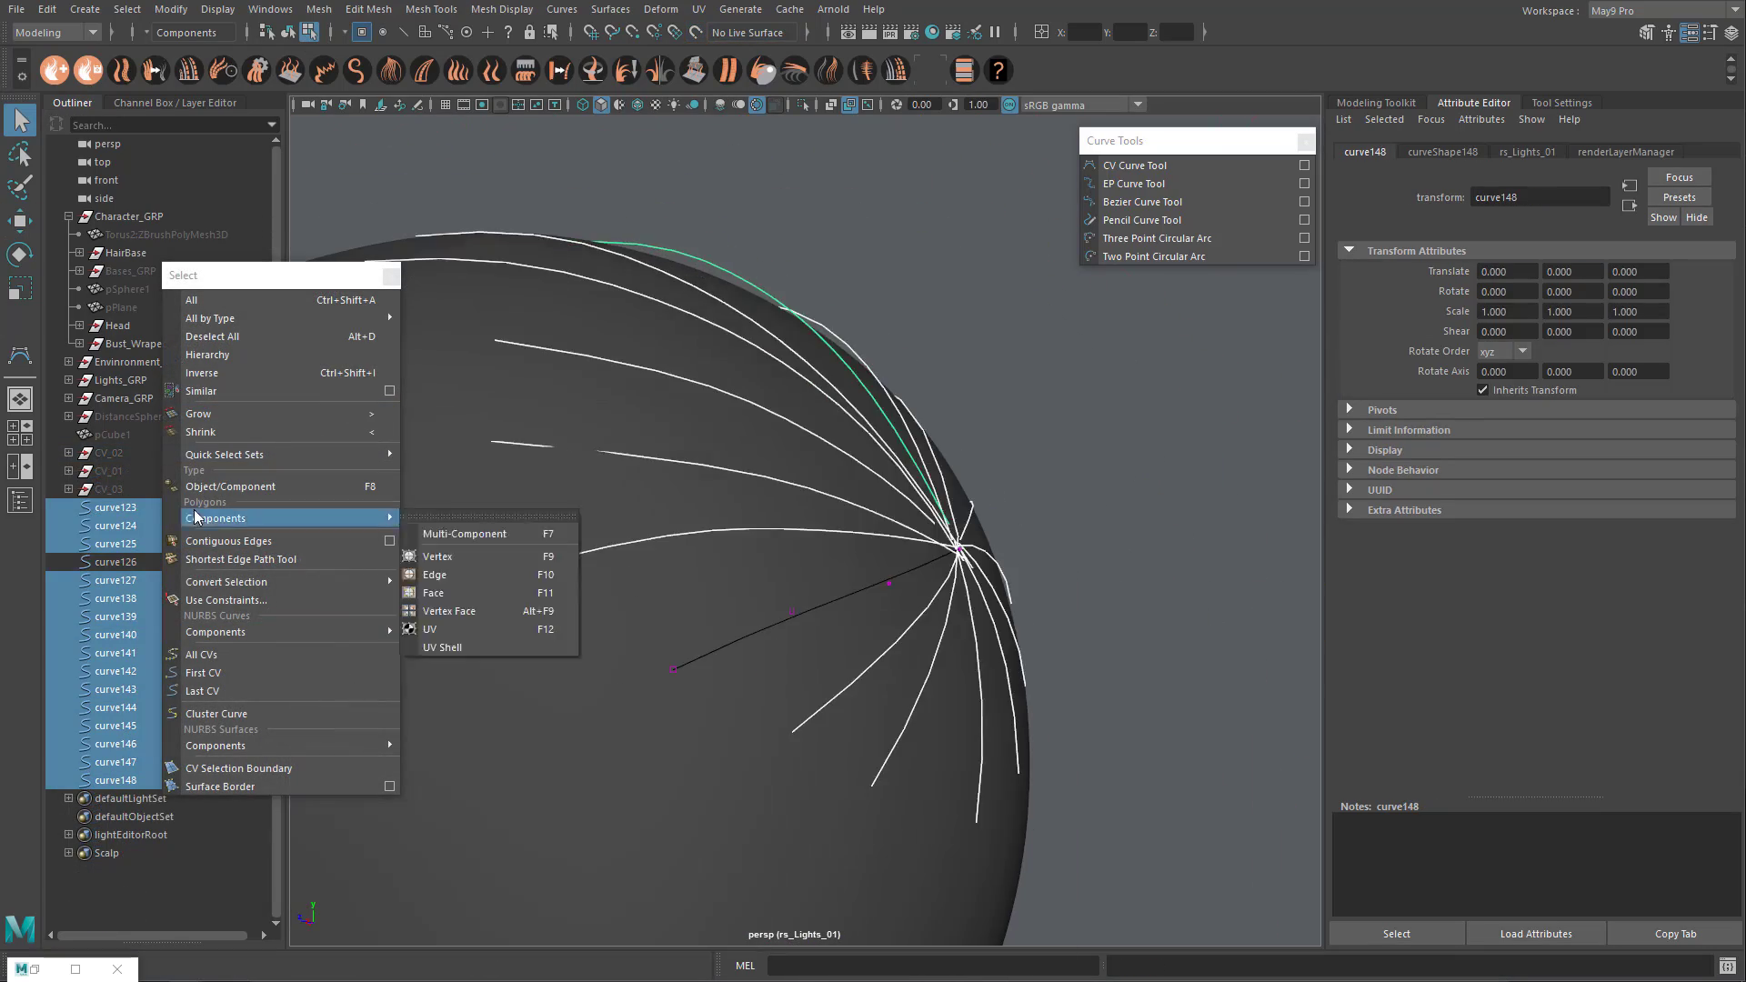
left_click(203, 673)
left_click_drag(763, 528, 736, 586, "alt")
key("w")
key("q")
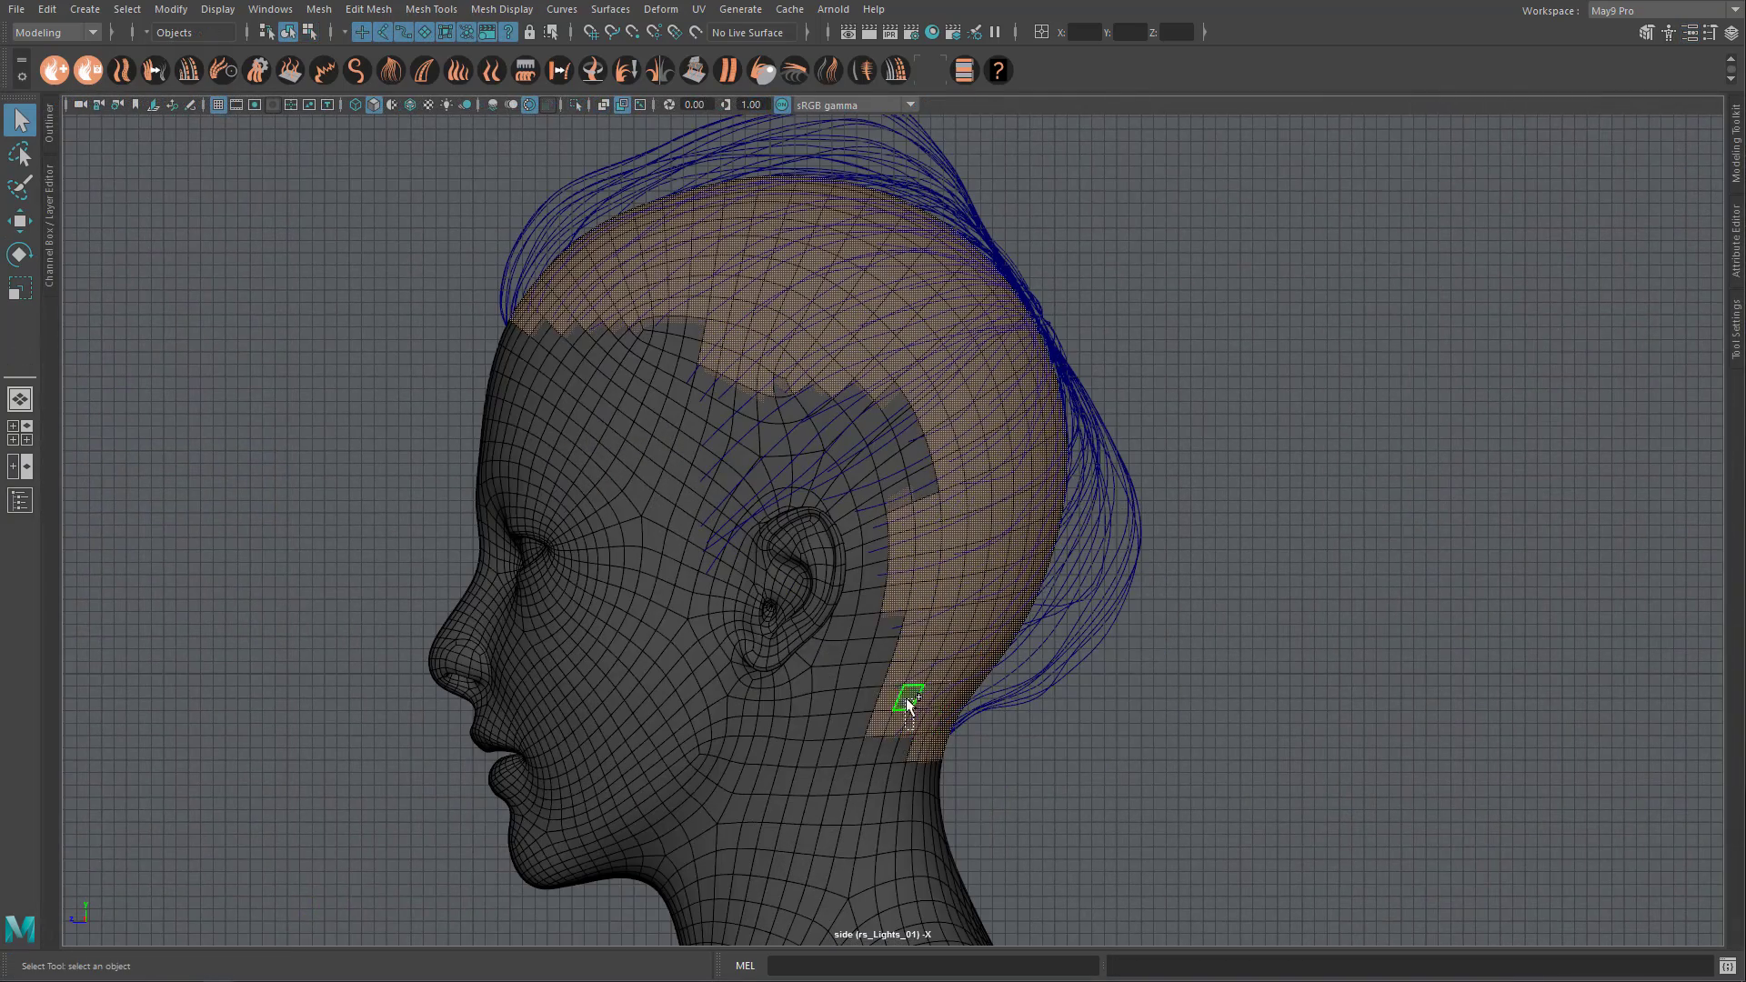
Step: Add the faces around the ear and nape to the scalp selection and make a separate scalp mesh from them
left_click_drag(907, 705, 737, 387, "shift")
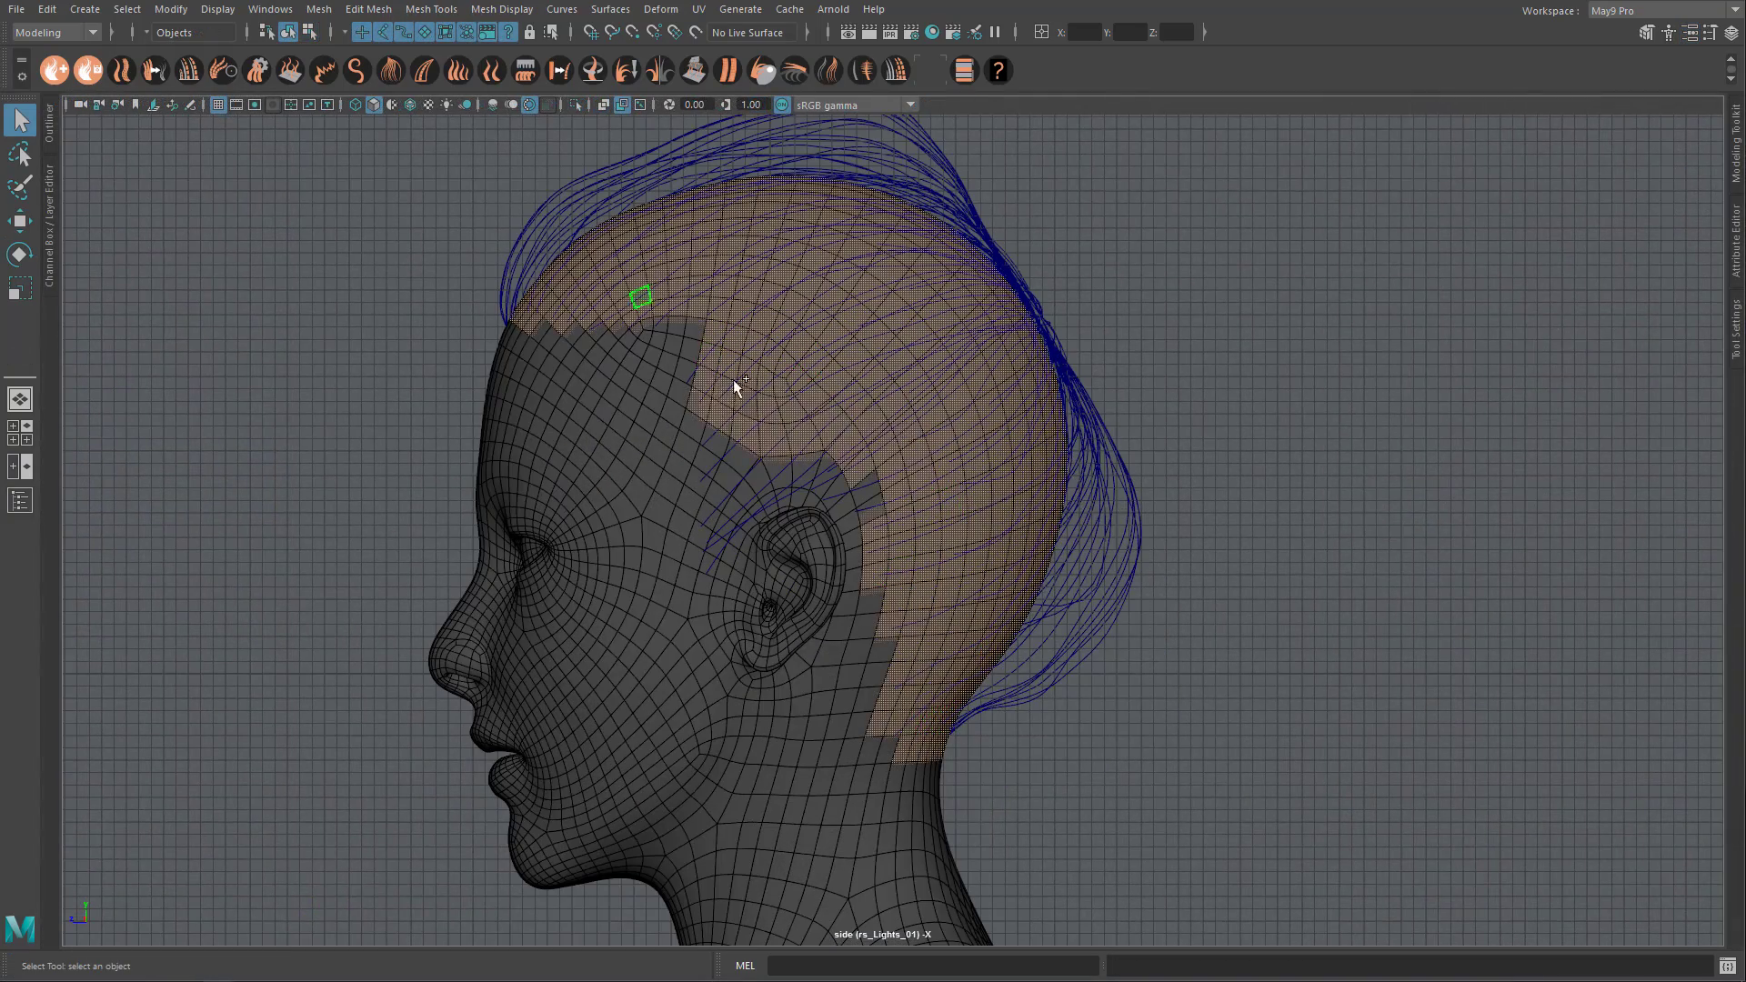
left_click_drag(600, 260, 754, 499, "alt")
right_click_drag(754, 499, 737, 778, "shift")
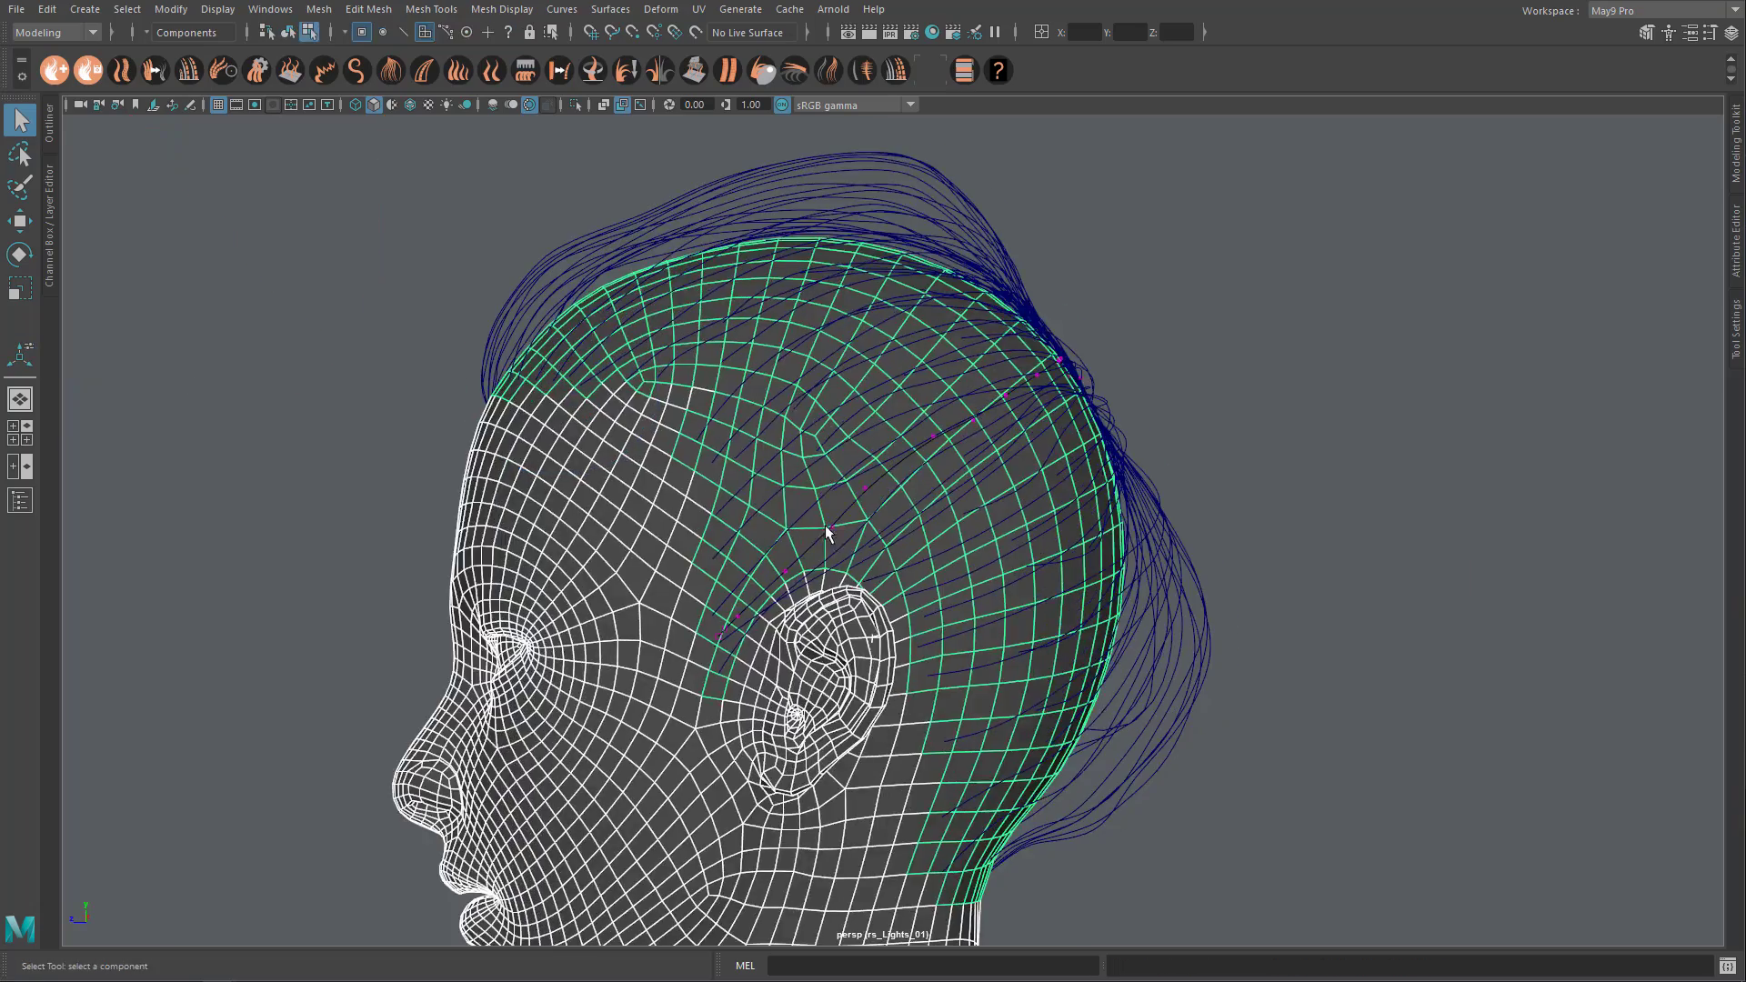
Step: Assign a new Lambert material to the scalp mesh and brighten its color to near white
left_click(826, 530)
left_click_drag(613, 455, 695, 449, "alt")
right_click_drag(794, 421, 923, 905)
left_click(1730, 236)
left_click_drag(1620, 355, 1691, 359)
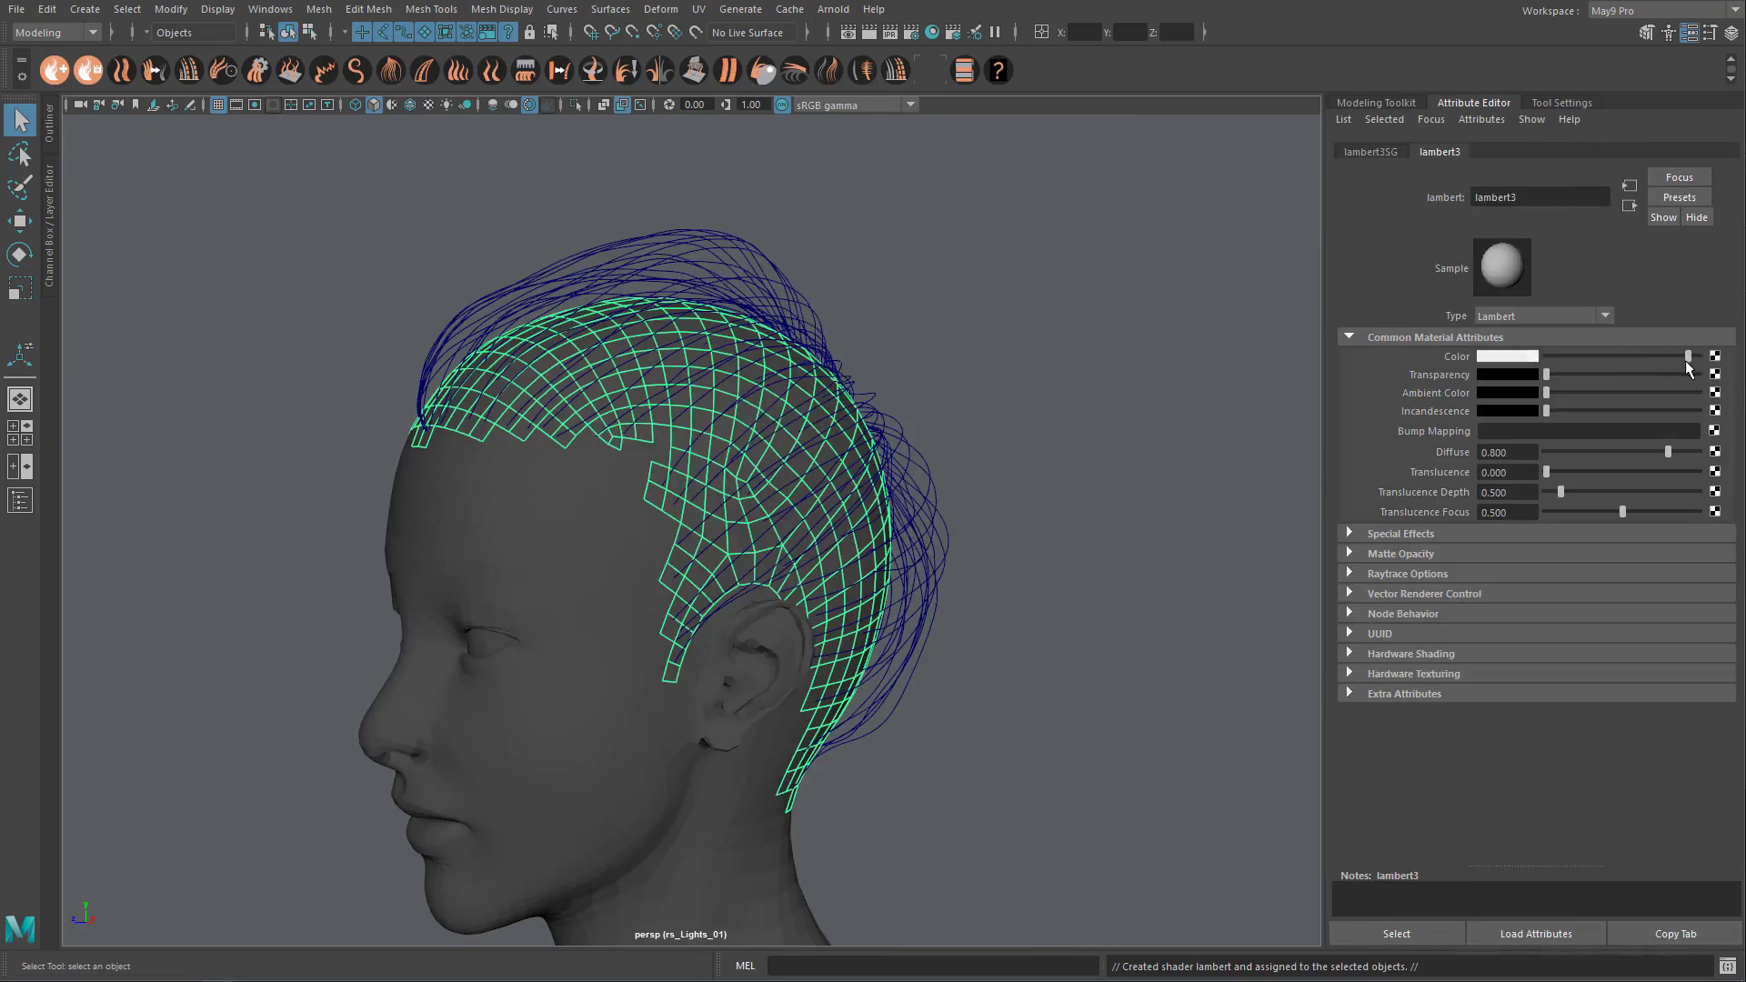
Step: Hide the head mesh and the CV_02 and CV_03 curve groups
left_click(678, 536)
left_click_drag(700, 532, 1173, 554, "alt")
key("h")
left_click(50, 124)
left_click(116, 326)
key("h")
left_click(121, 362)
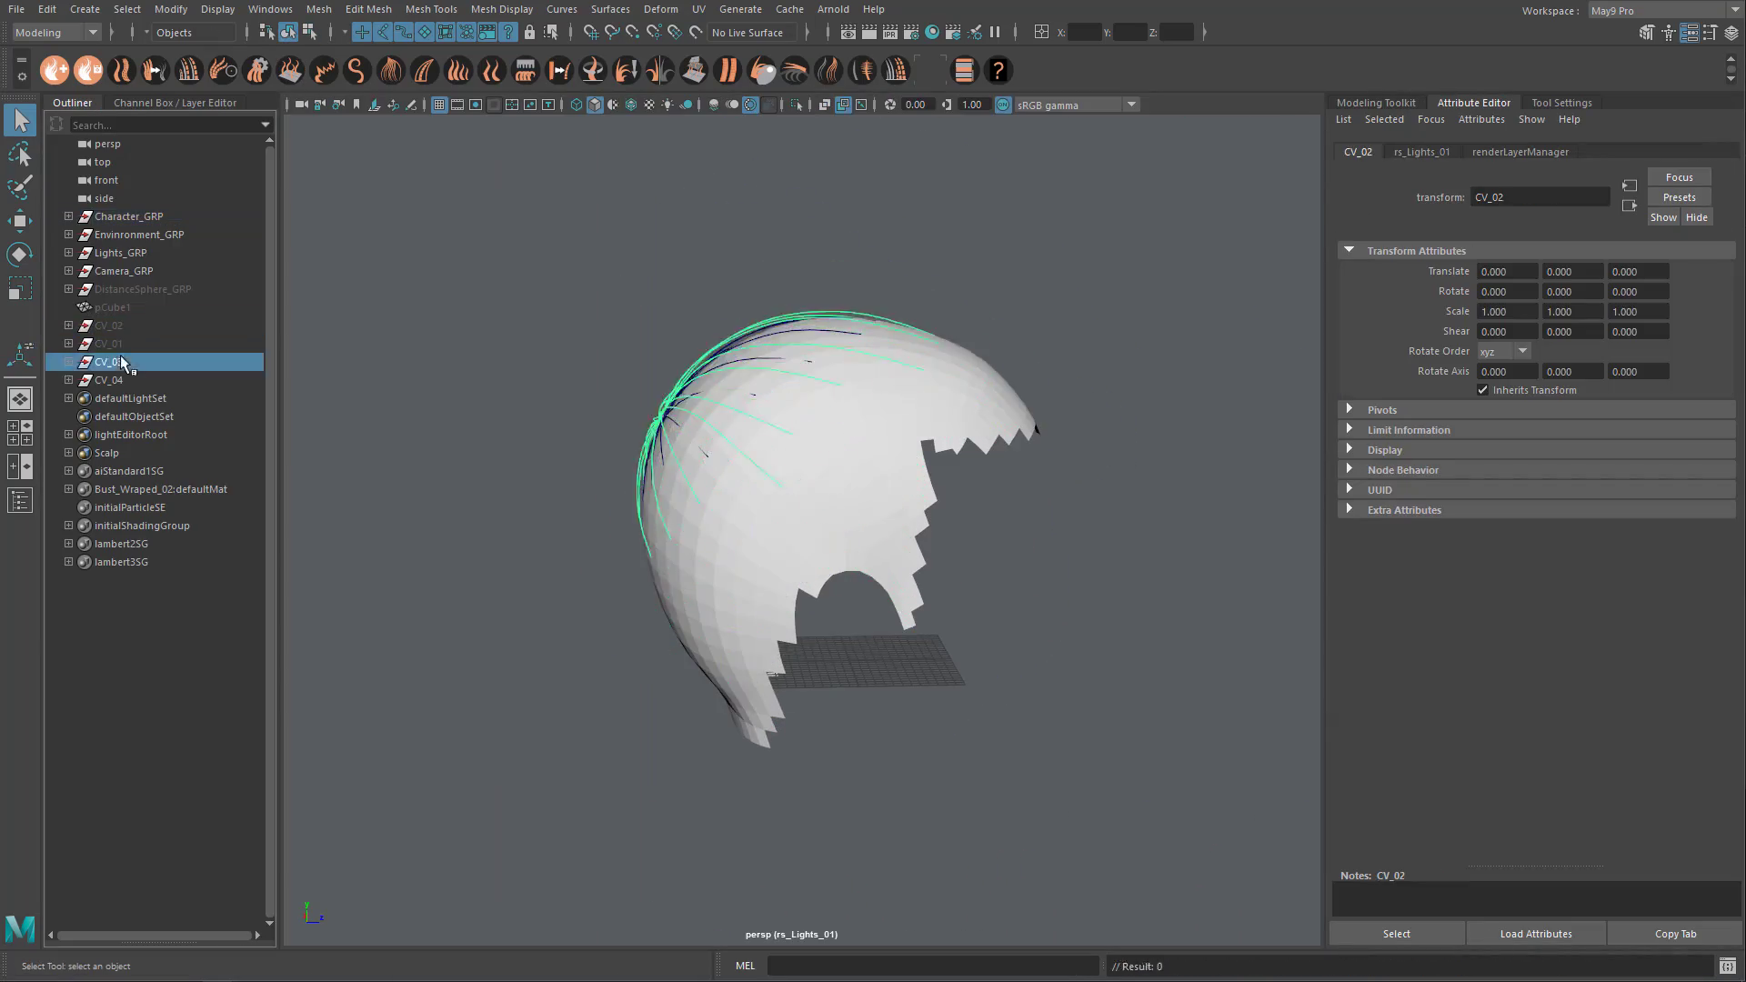
key("h")
Step: Select the scalp faces around the gathering point, grow and trim the selection, and delete those faces
left_click(748, 491)
right_click_drag(764, 491, 763, 564)
left_click(842, 530, "shift")
left_click_drag(846, 534, 784, 514, "alt")
scroll(783, 514, "down", 3)
key("shift+period")
key("shift+period")
key("shift+period")
left_click_drag(506, 560, 454, 555, "ctrl")
middle_click_drag(673, 364, 691, 489, "alt")
mouse_move(691, 489)
left_mouse_down("alt")
mouse_move(589, 577)
mouse_move(684, 483)
left_mouse_up("alt")
left_click_drag(819, 546, 740, 479, "alt")
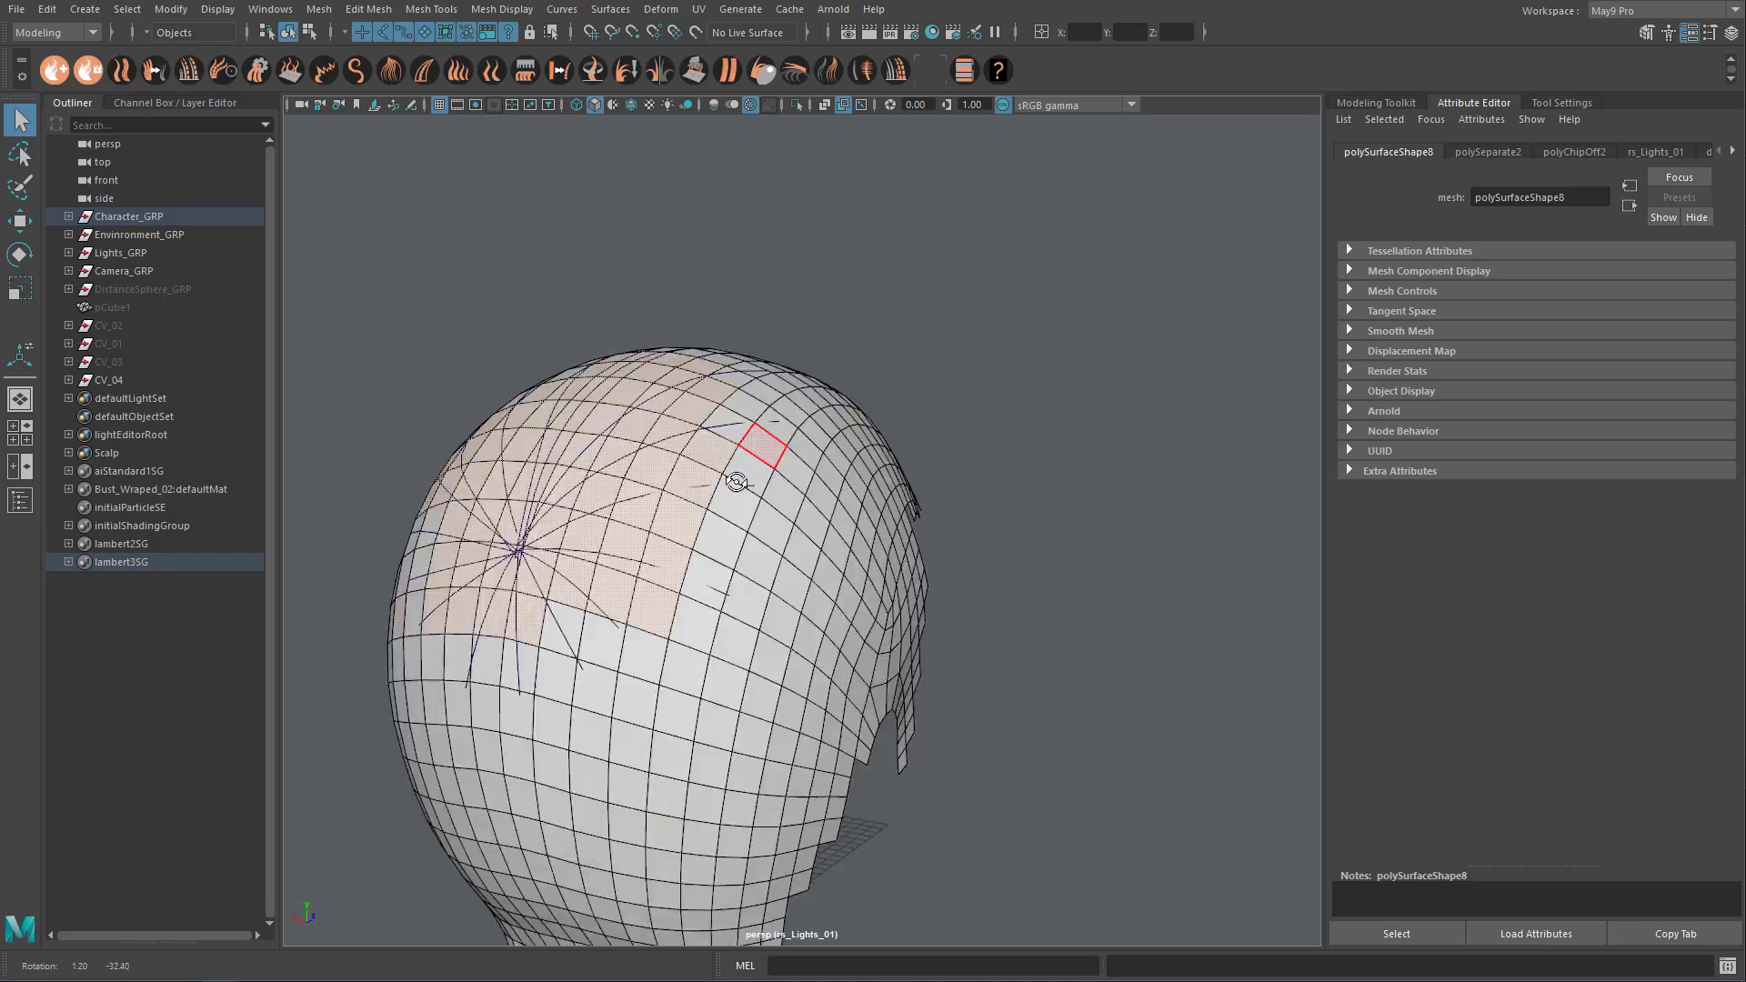
key("Delete")
left_click_drag(518, 509, 782, 491, "alt")
right_click_drag(831, 440, 834, 511)
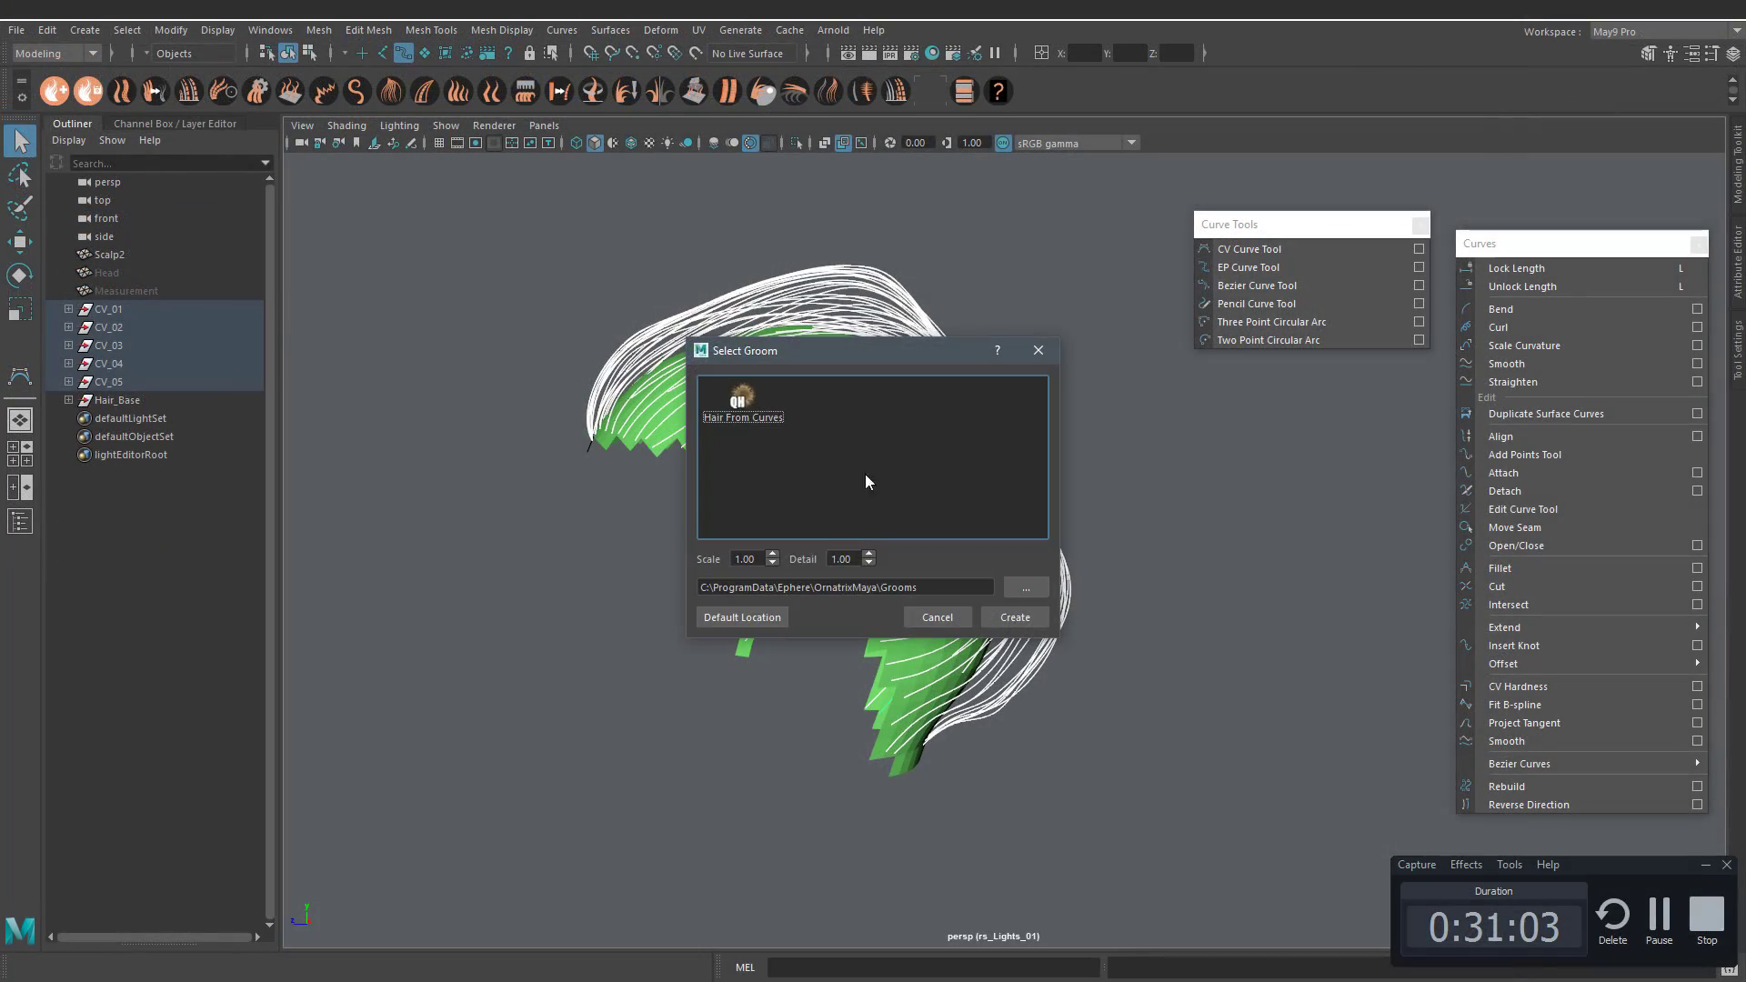
Step: Create the Hair From Curves groom from the CV groups, close the floating curve windows and show the groom's attributes
left_click(1007, 625)
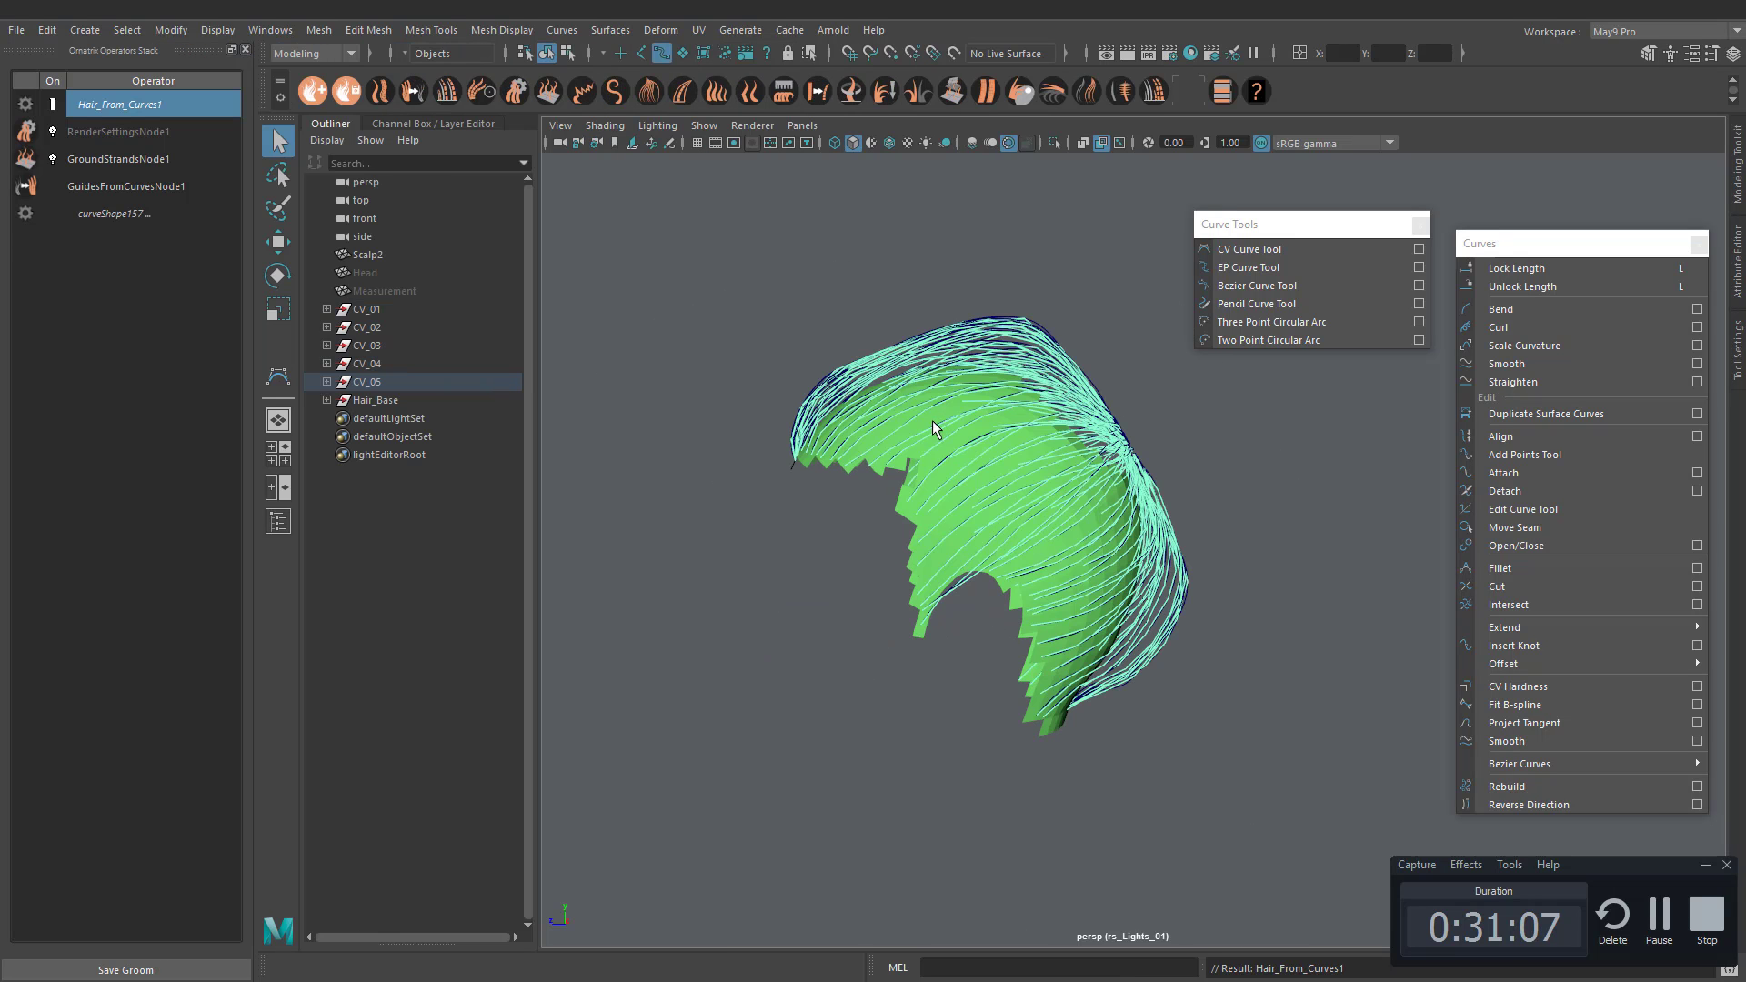
right_click_drag(934, 429, 1082, 524, "alt")
left_click(1699, 245)
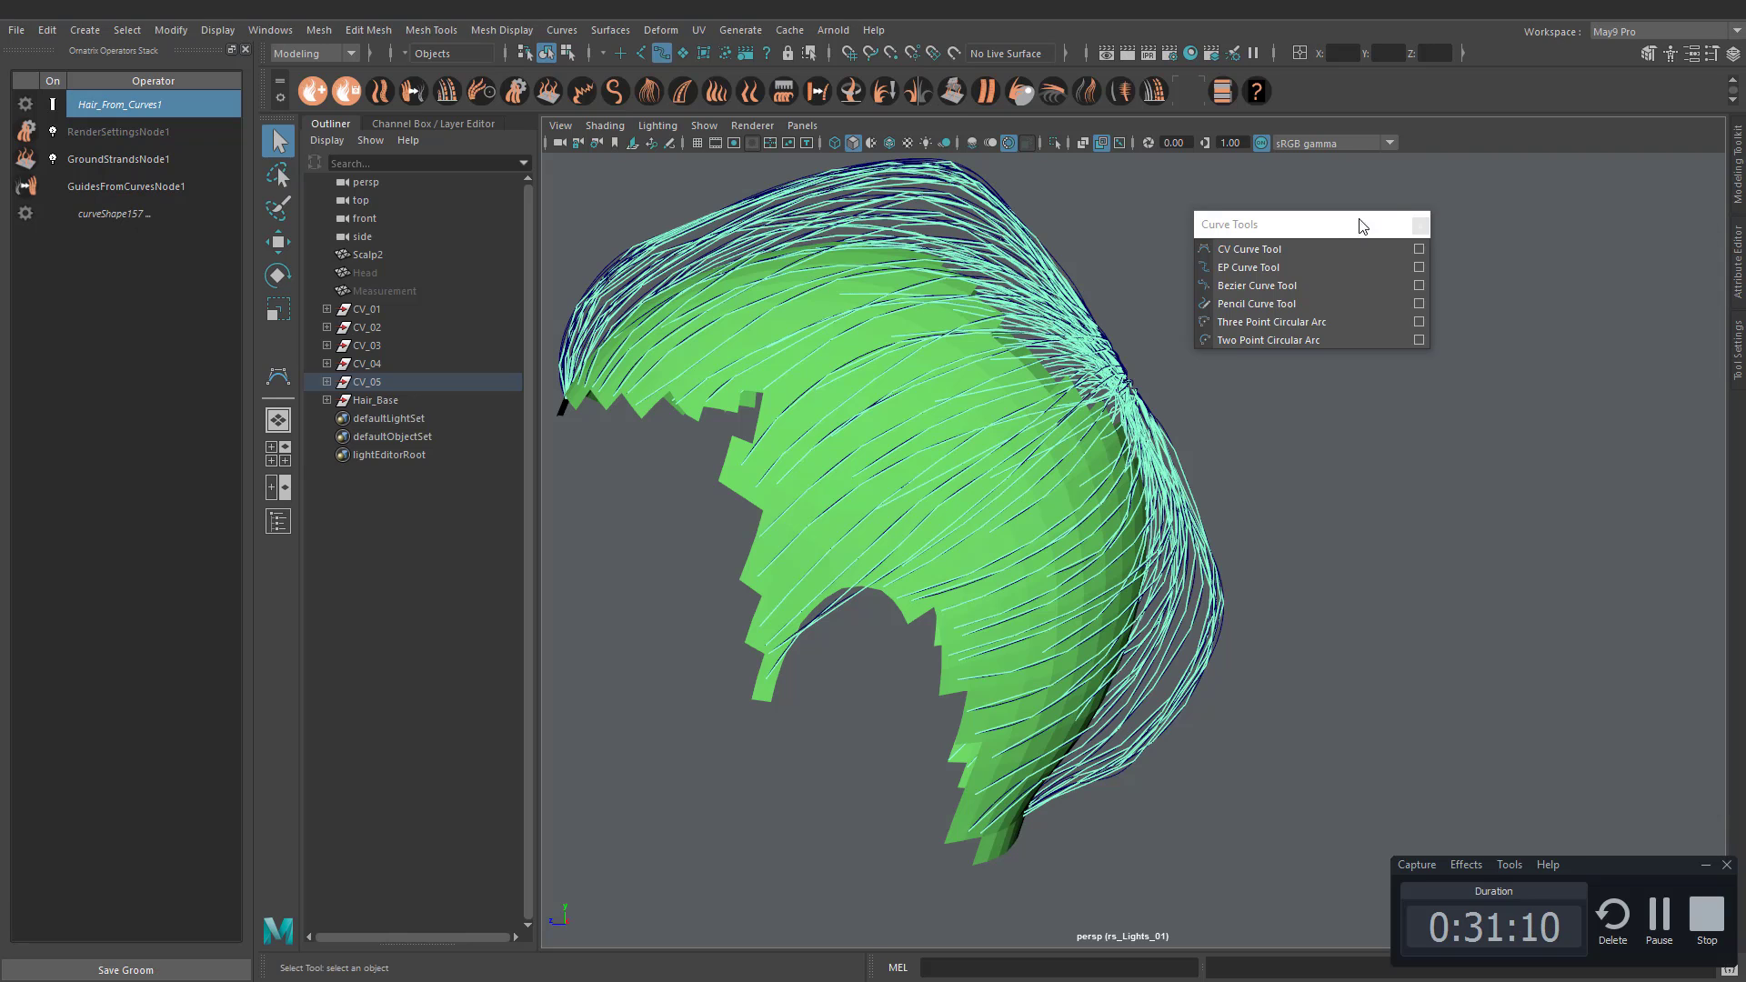
left_click(1421, 225)
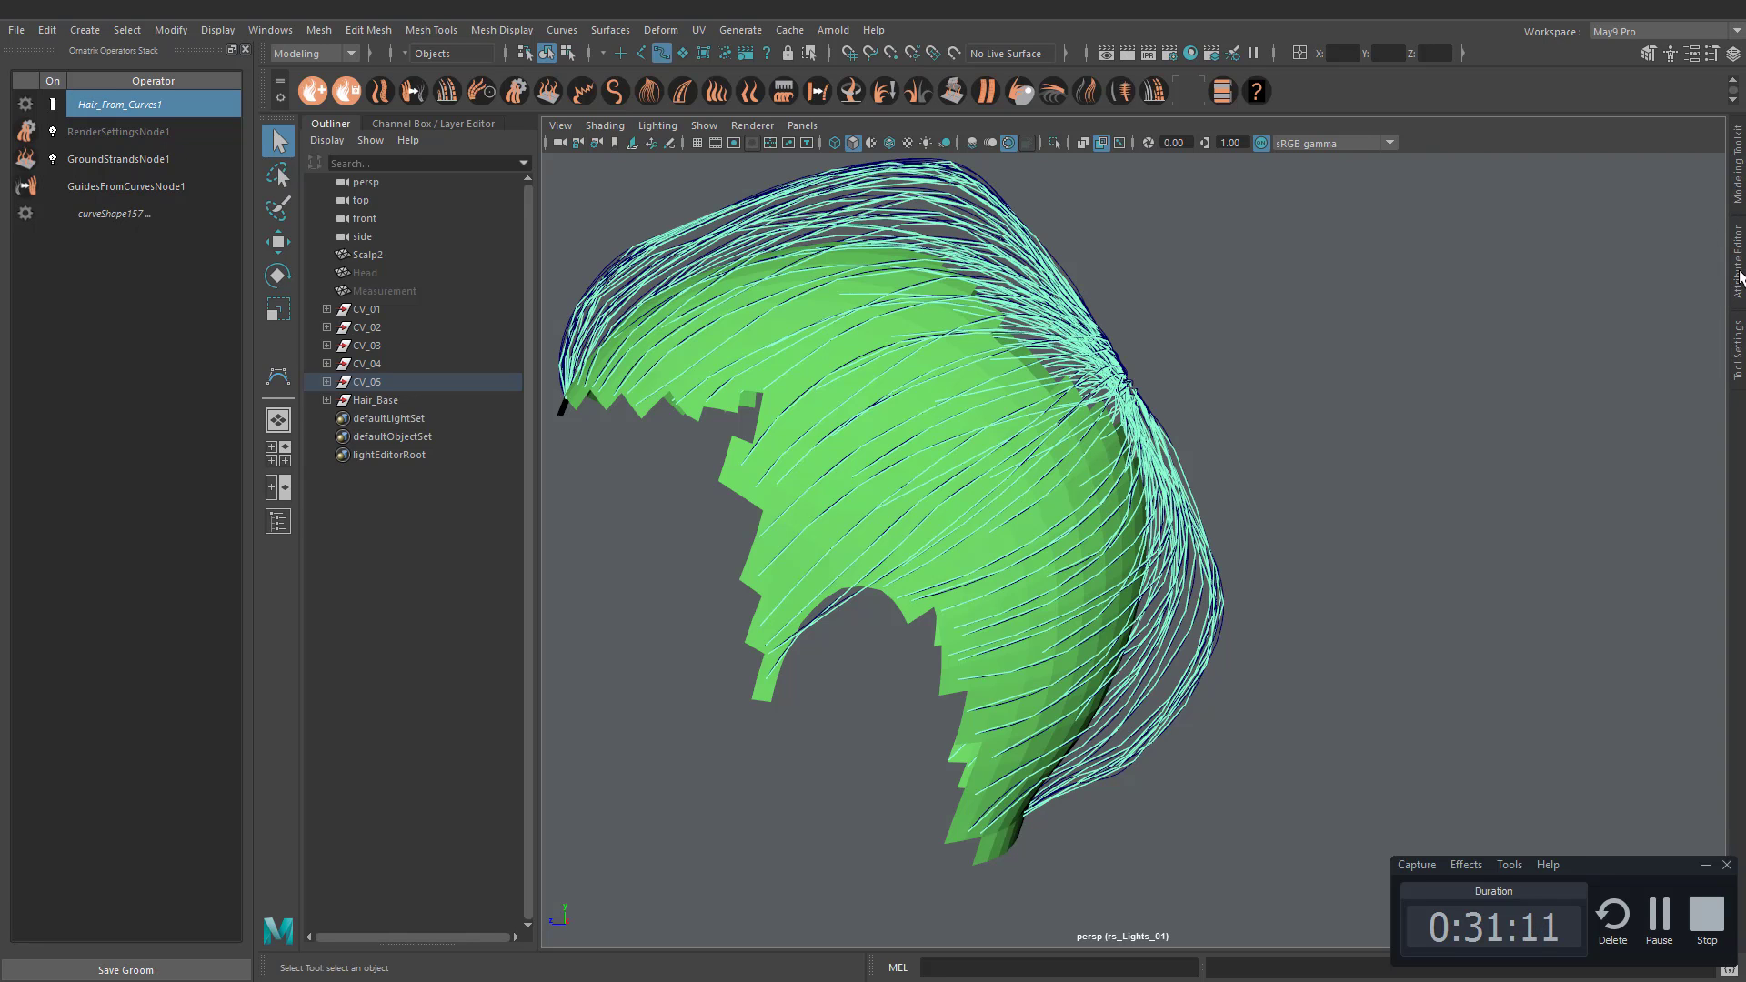
left_click(347, 127)
left_click(1737, 263)
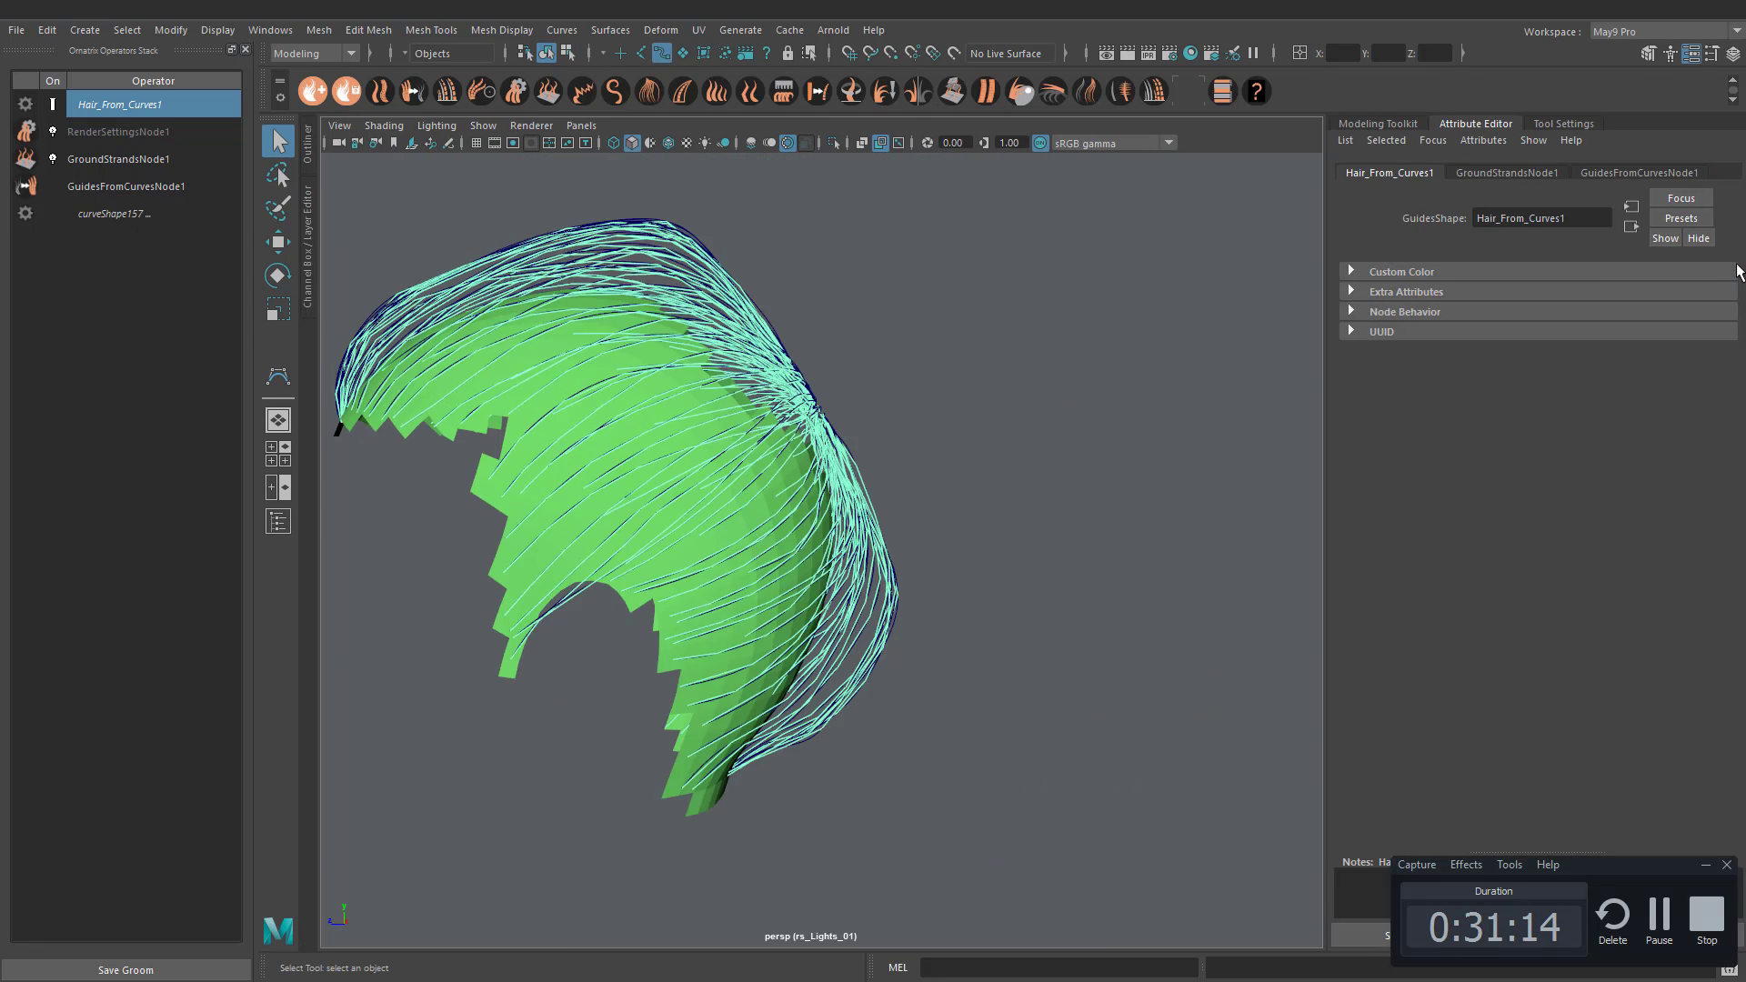
Step: Set the Point Count of GuidesFromCurvesNode1 to 100 and inspect the guides' smoothness up close
left_click(134, 185)
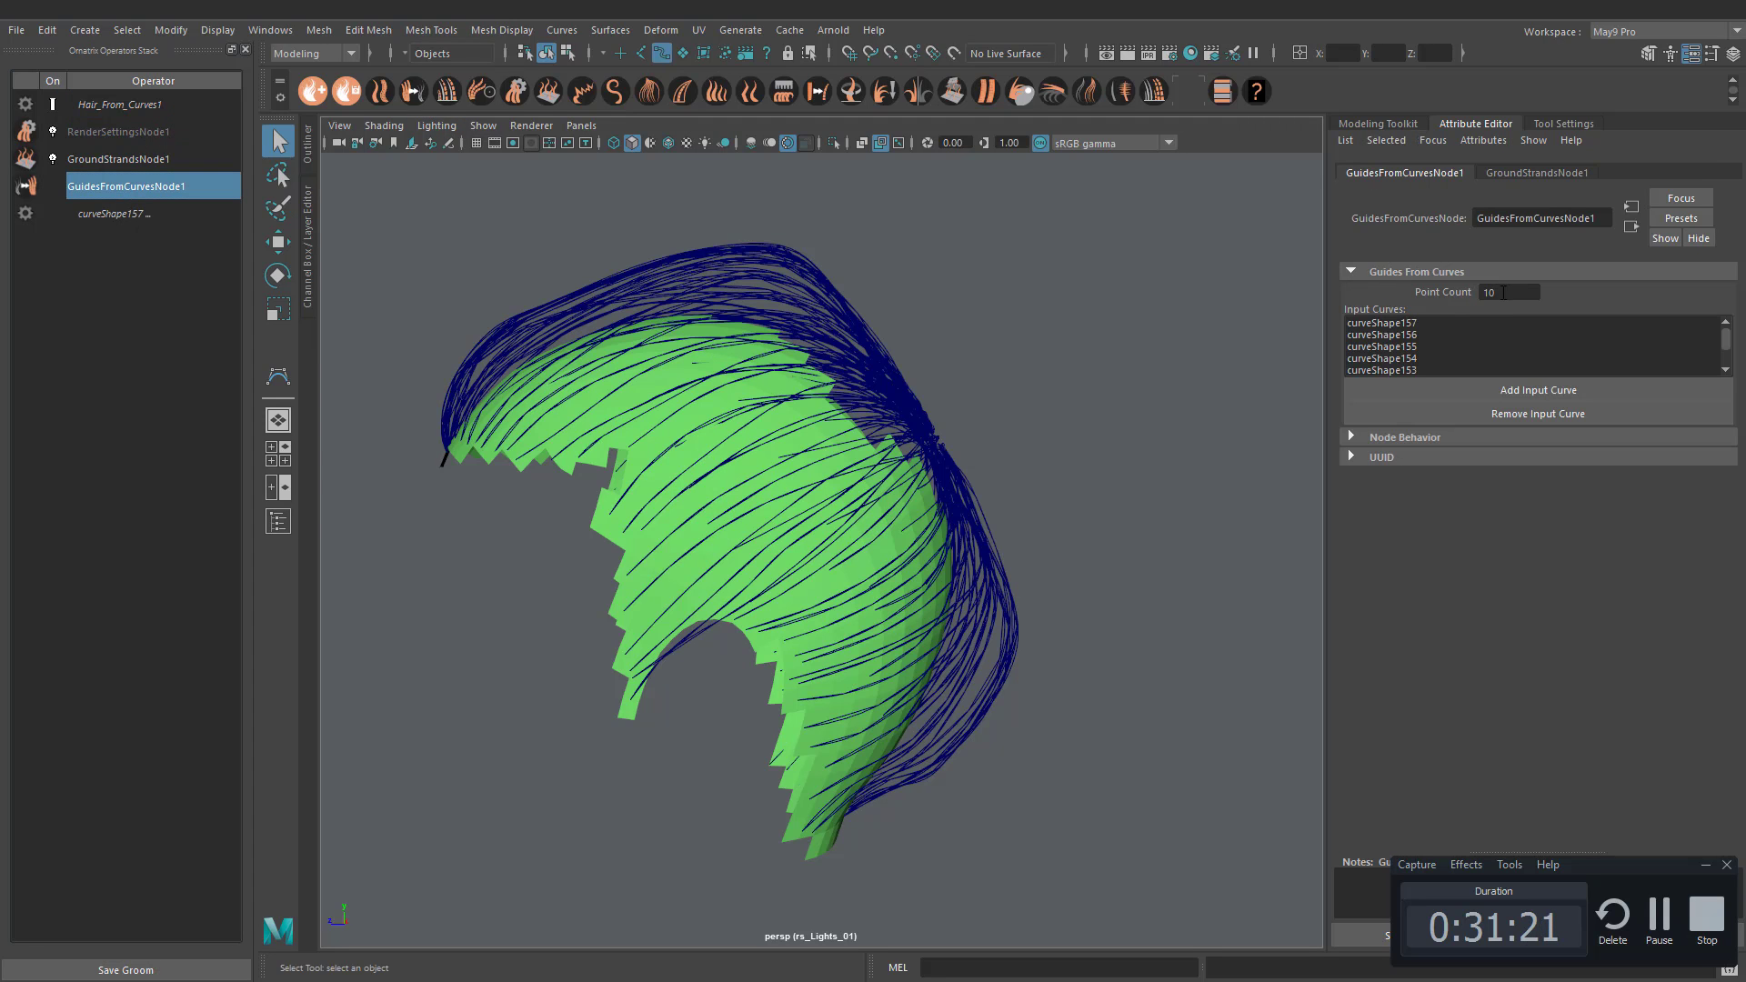
key("Return")
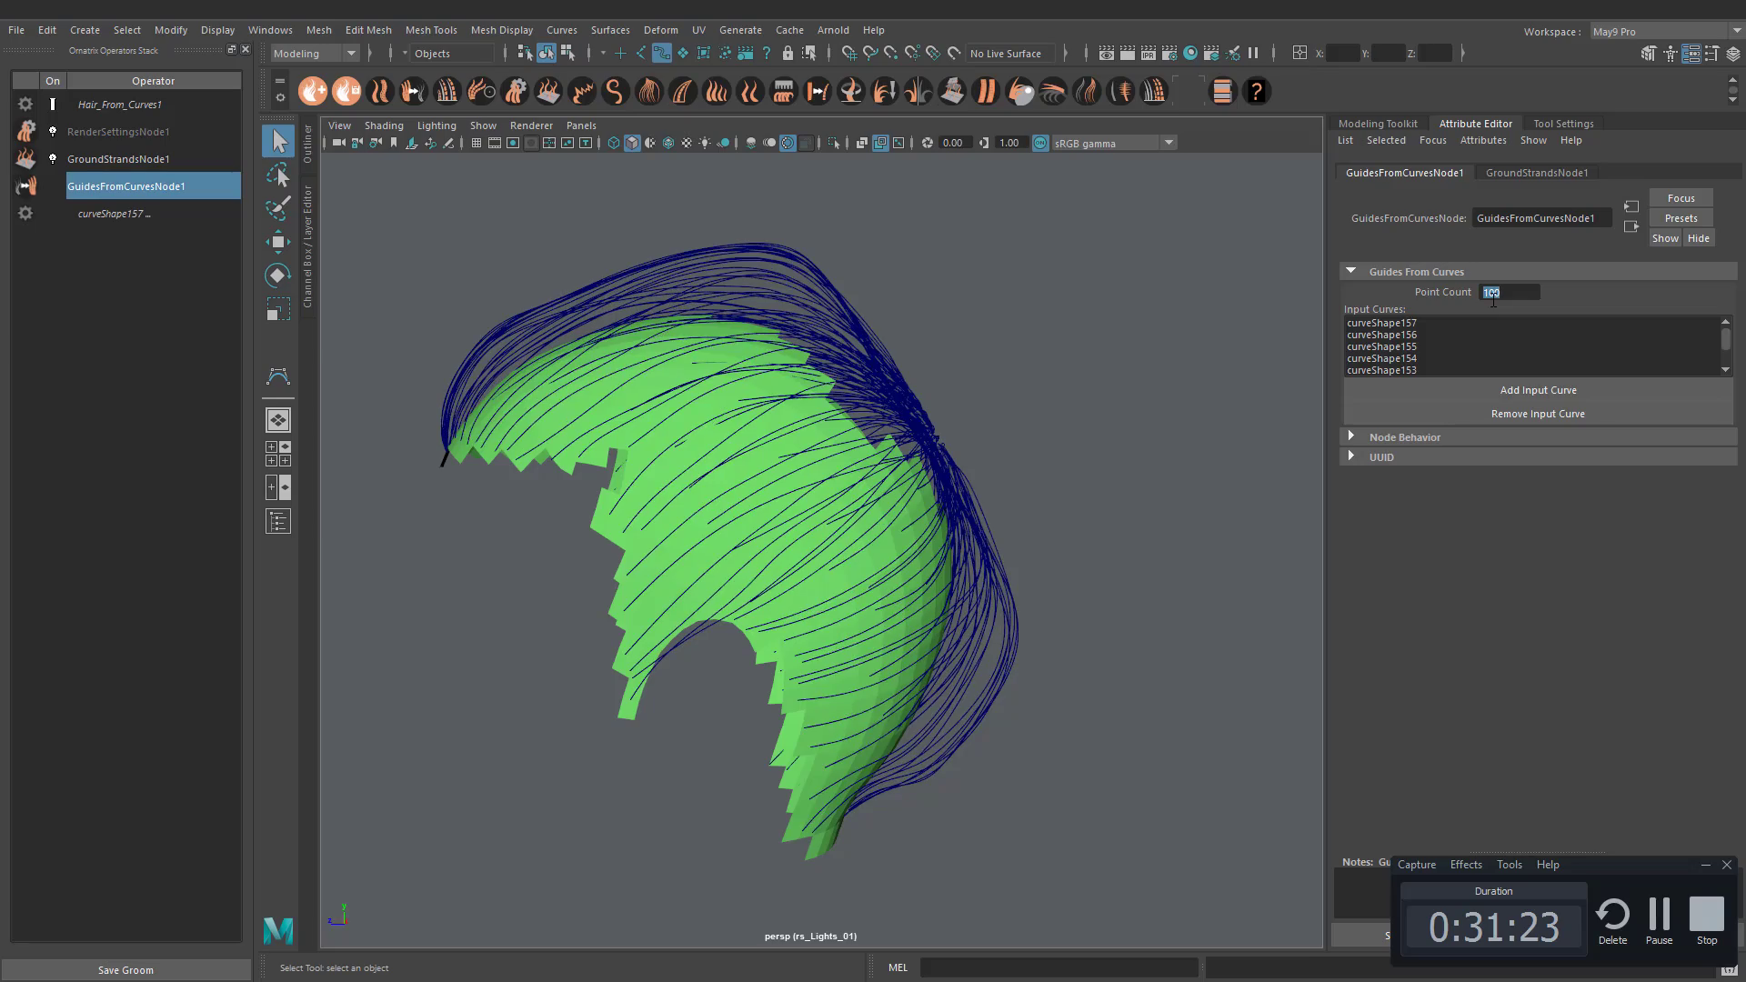
right_click_drag(935, 415, 1153, 471, "alt")
middle_click_drag(1153, 471, 1029, 525, "alt")
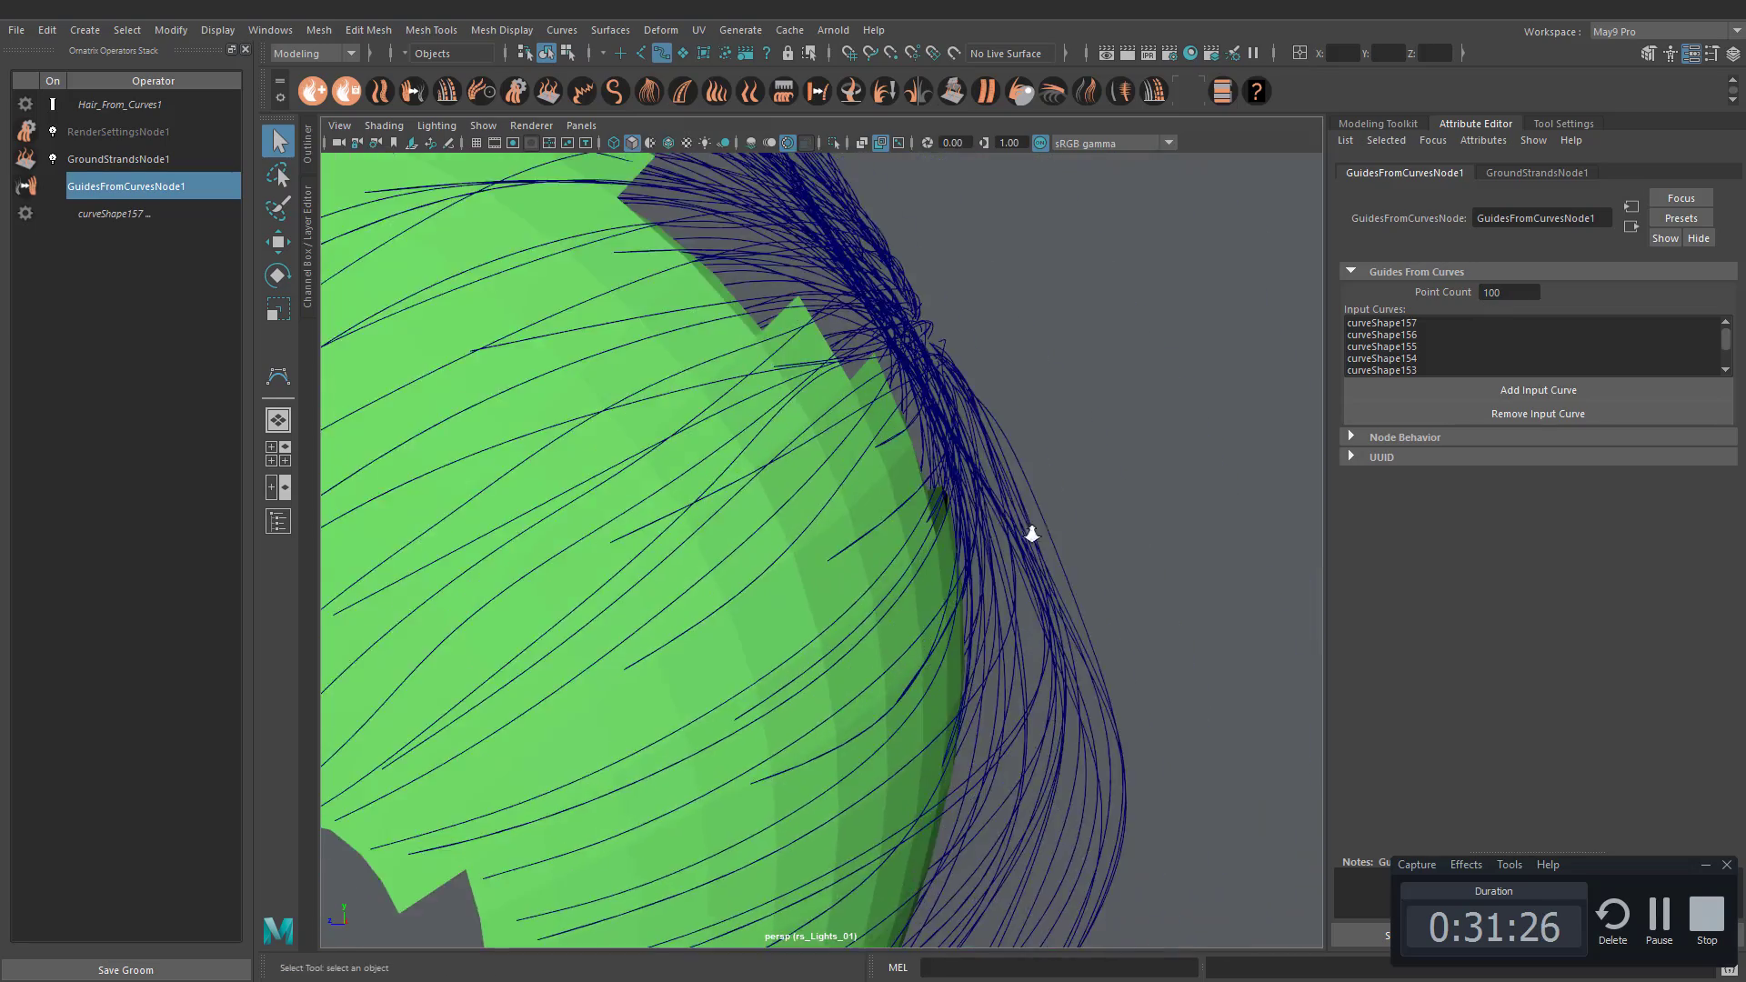
right_click_drag(1029, 524, 1245, 508, "alt")
middle_click_drag(1149, 370, 1036, 379, "alt")
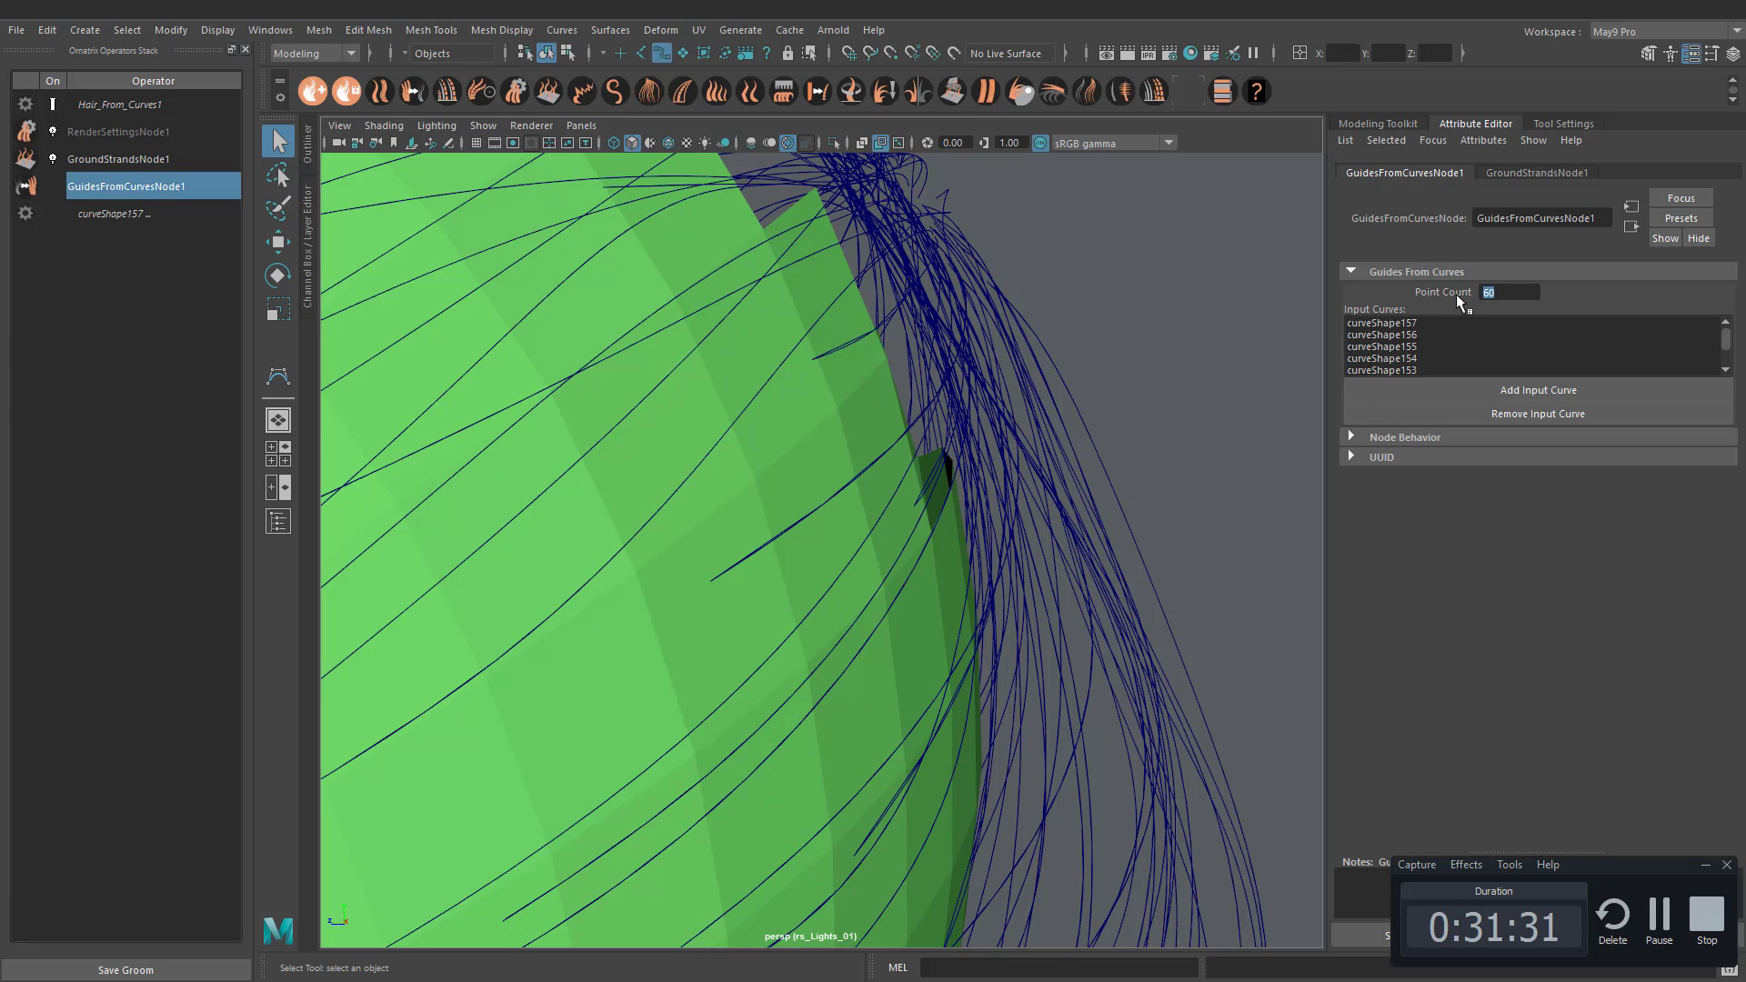
Step: Try Point Count values of 60 and 30 on the guides
key("Return")
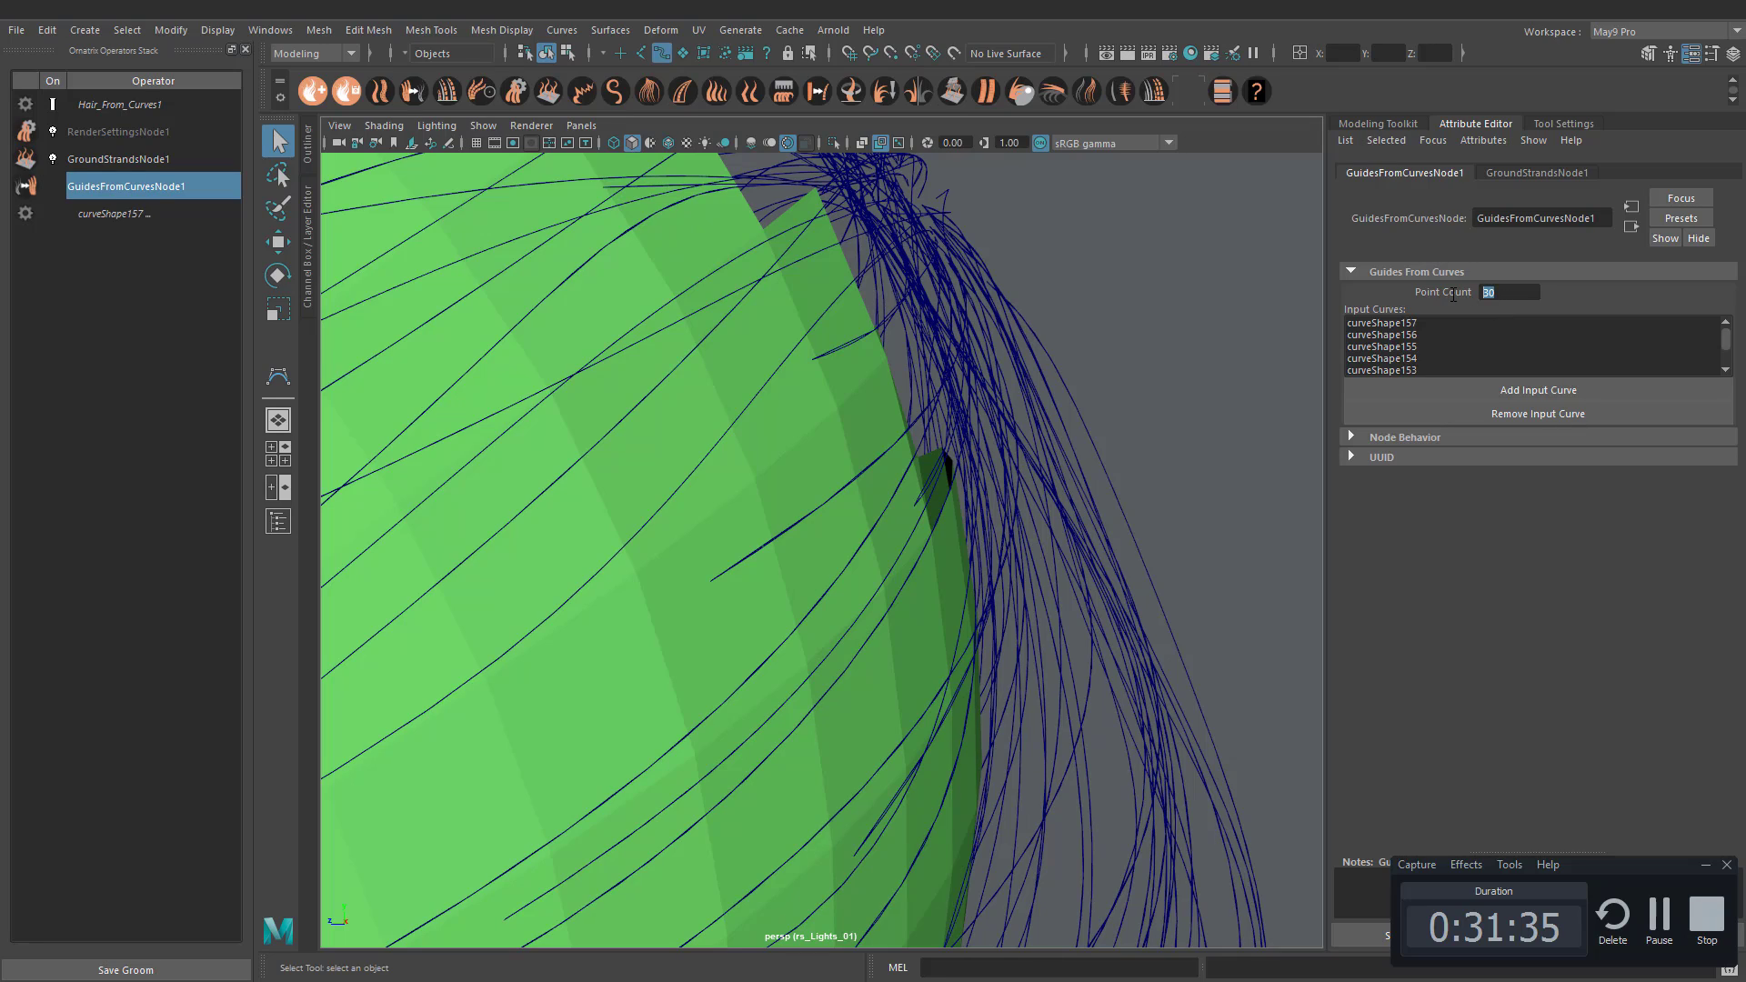
key("Return")
scroll(889, 475, "down", 3)
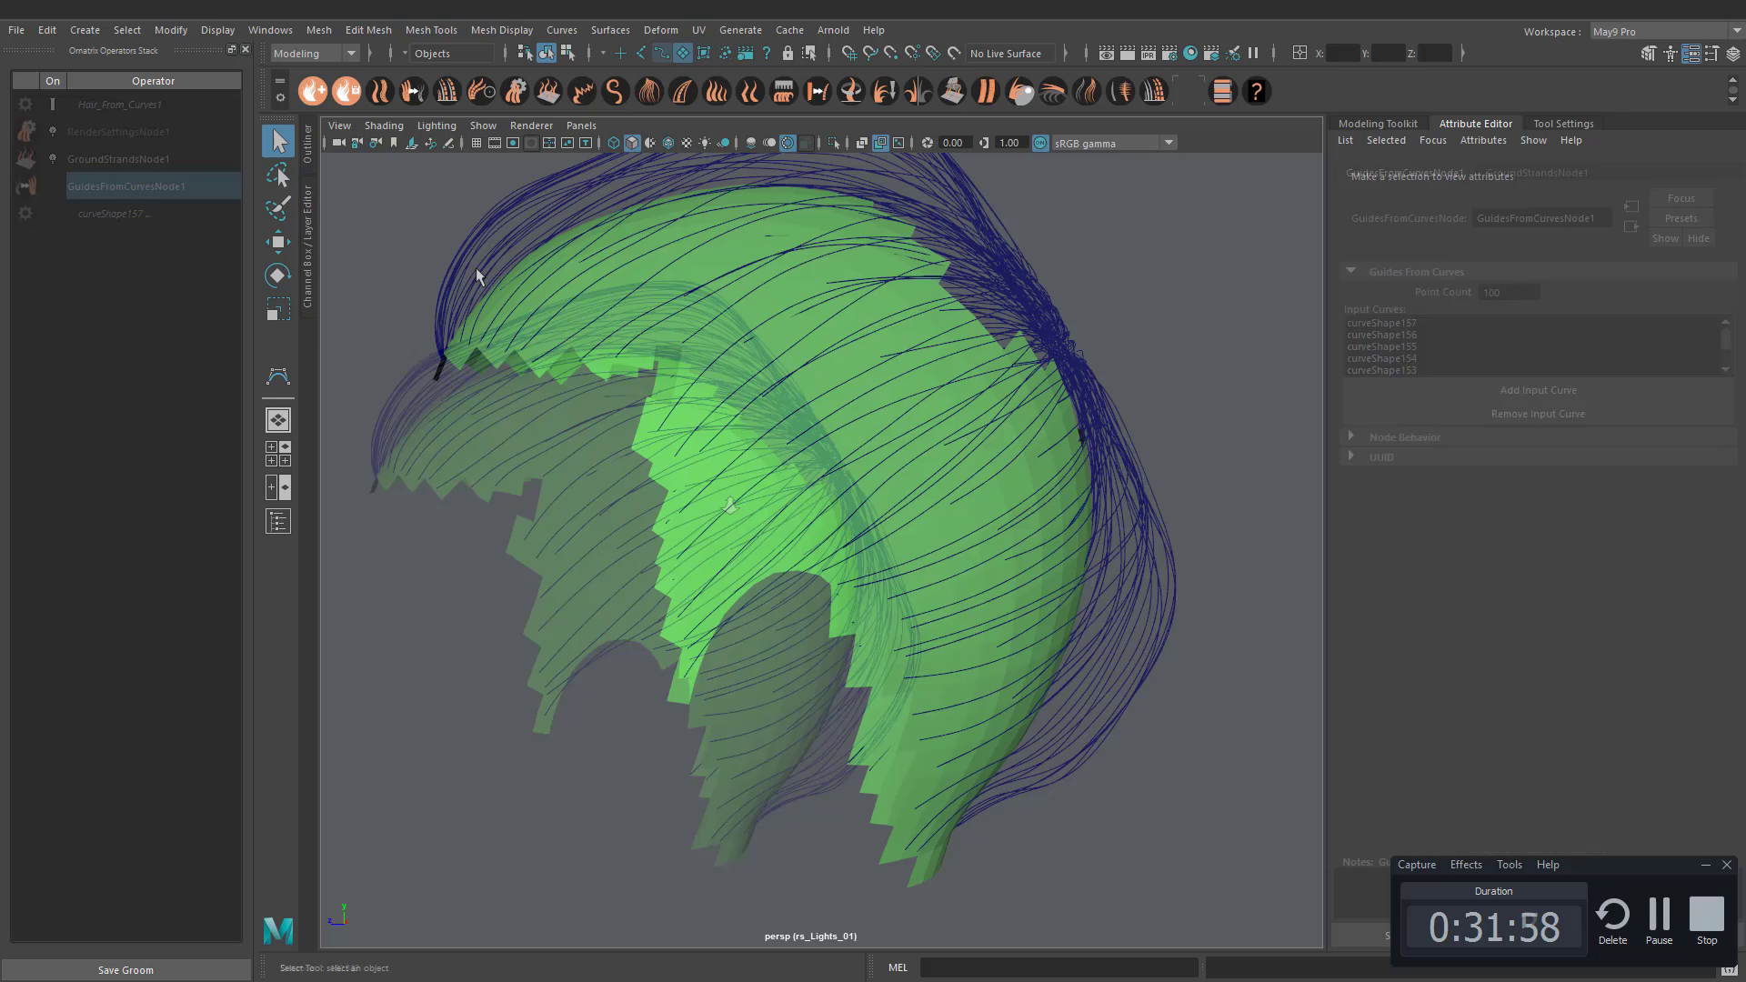
Step: Set the scalp as the distribution mesh of GroundStrandsNode1 and ground the strands onto it
left_click(469, 257)
left_click(106, 161)
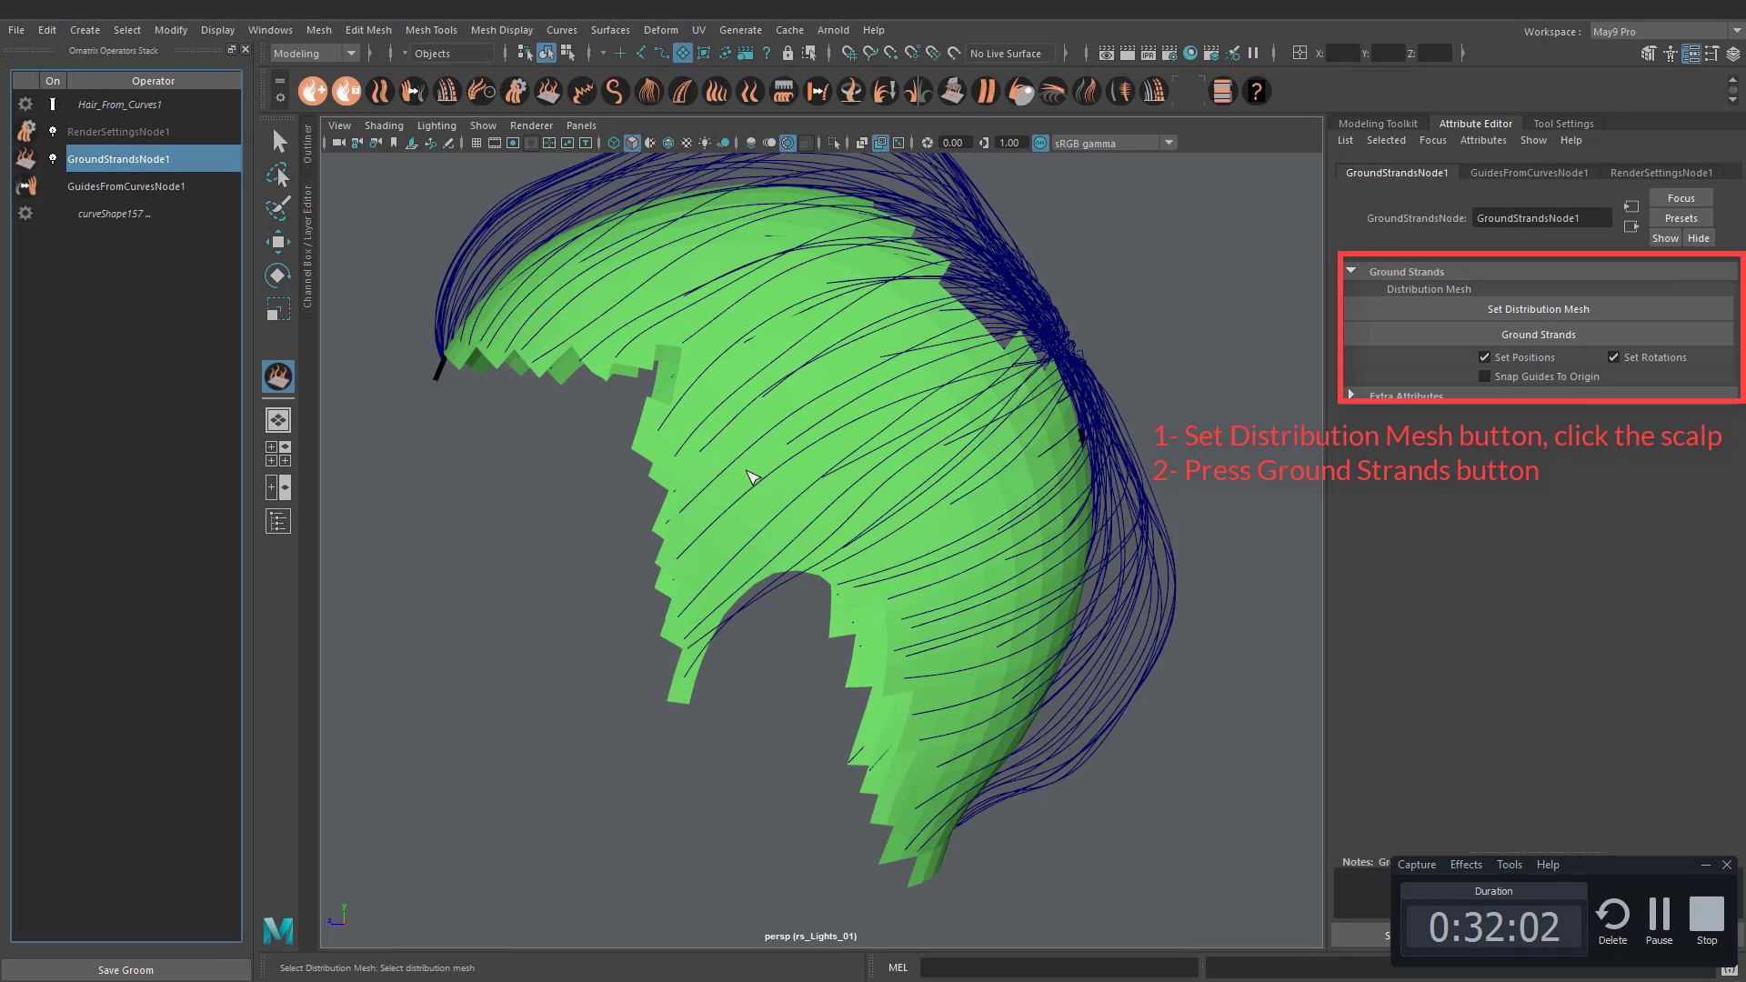
left_click(751, 477)
left_click(1461, 339)
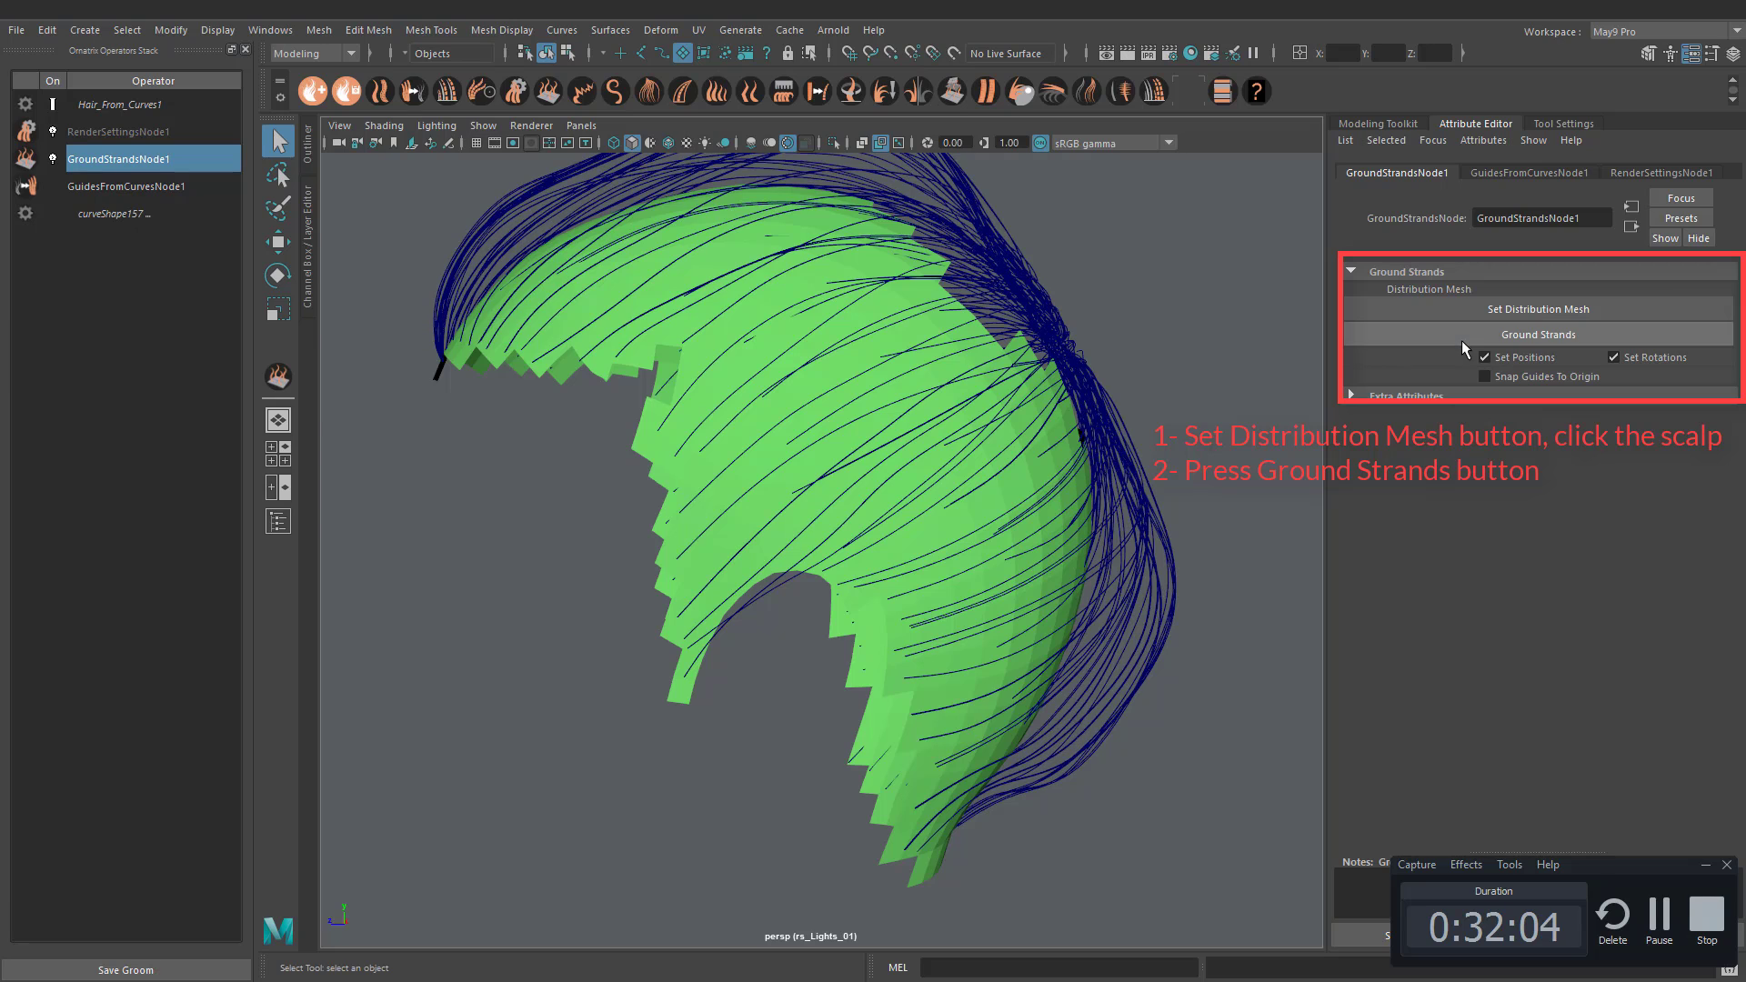
Step: Add a Hair From Guides operator to the groom to fill the scalp with hair
left_click_drag(963, 395, 694, 273, "alt")
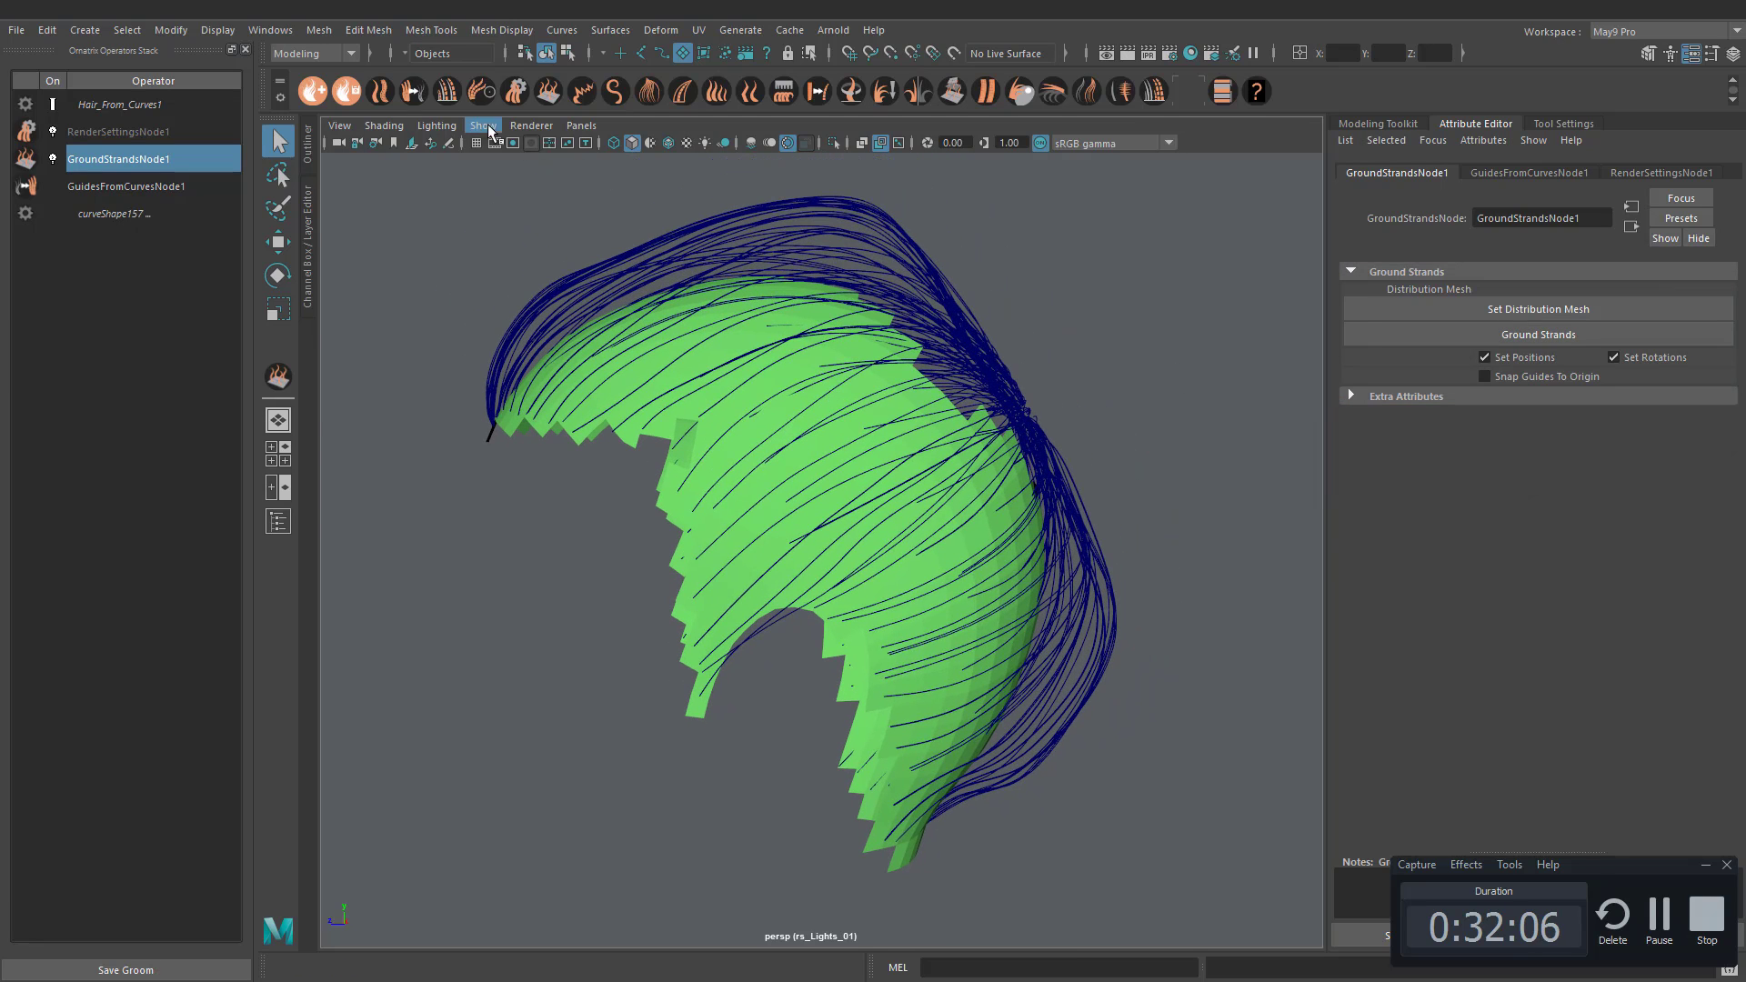
left_click(445, 96)
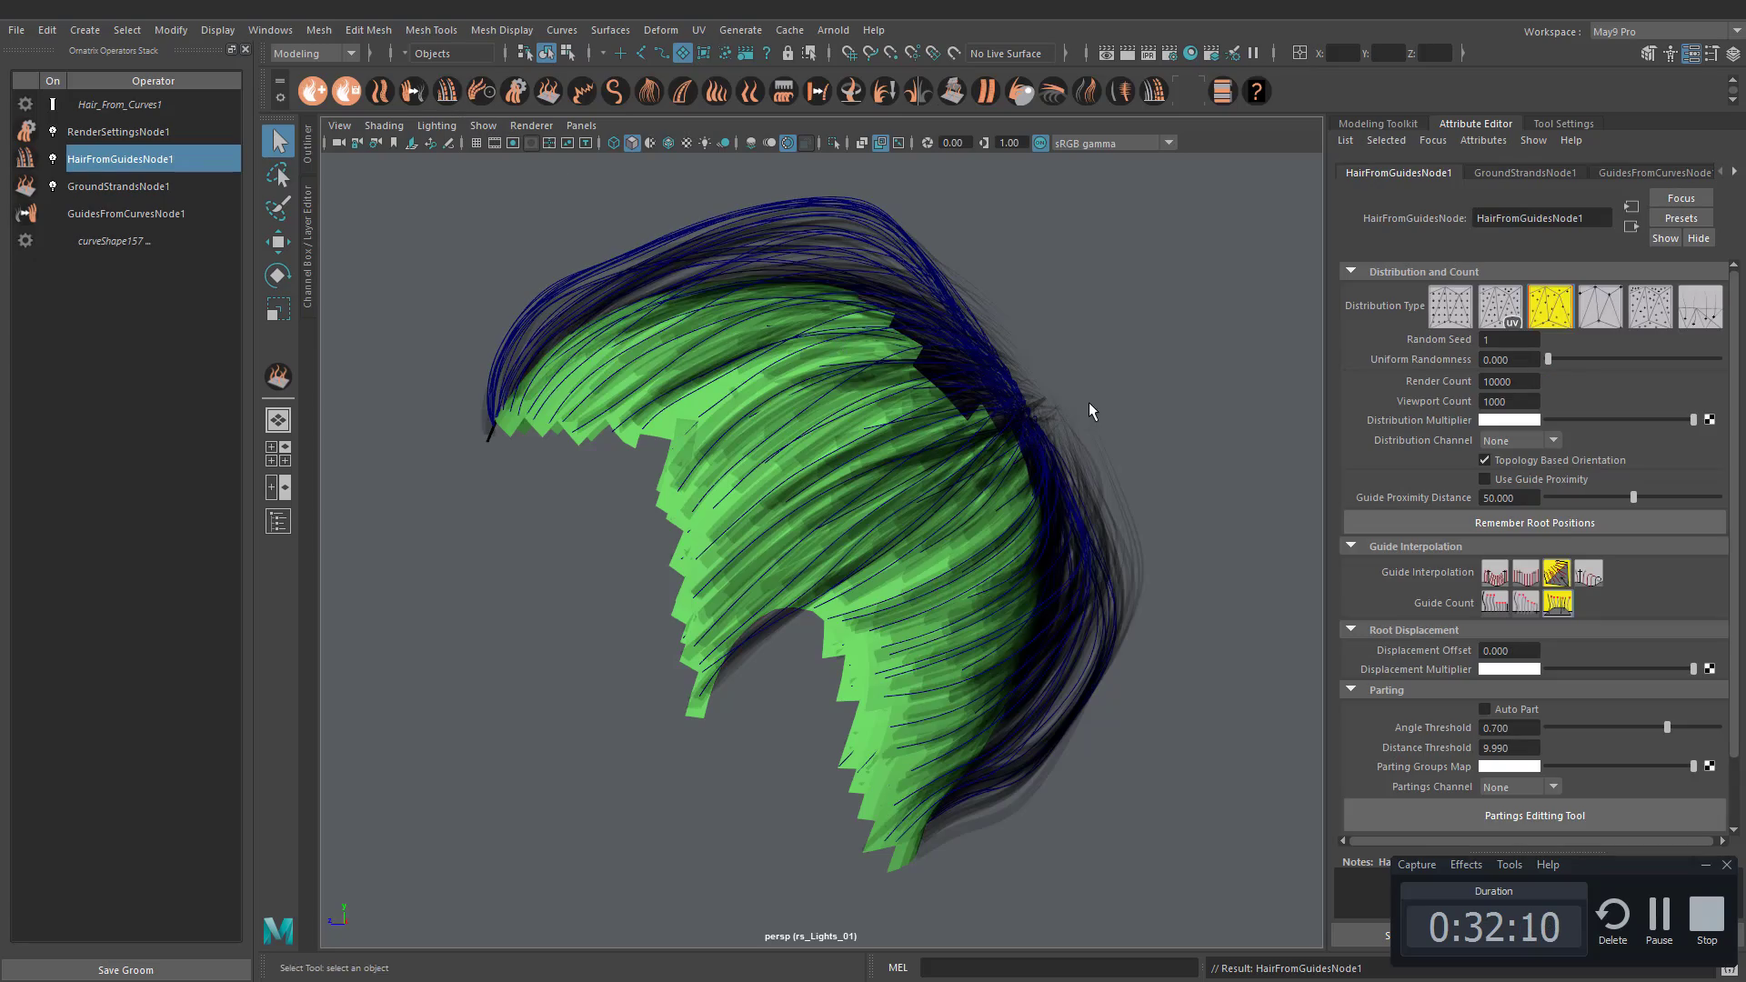
left_click_drag(1090, 411, 849, 389, "alt")
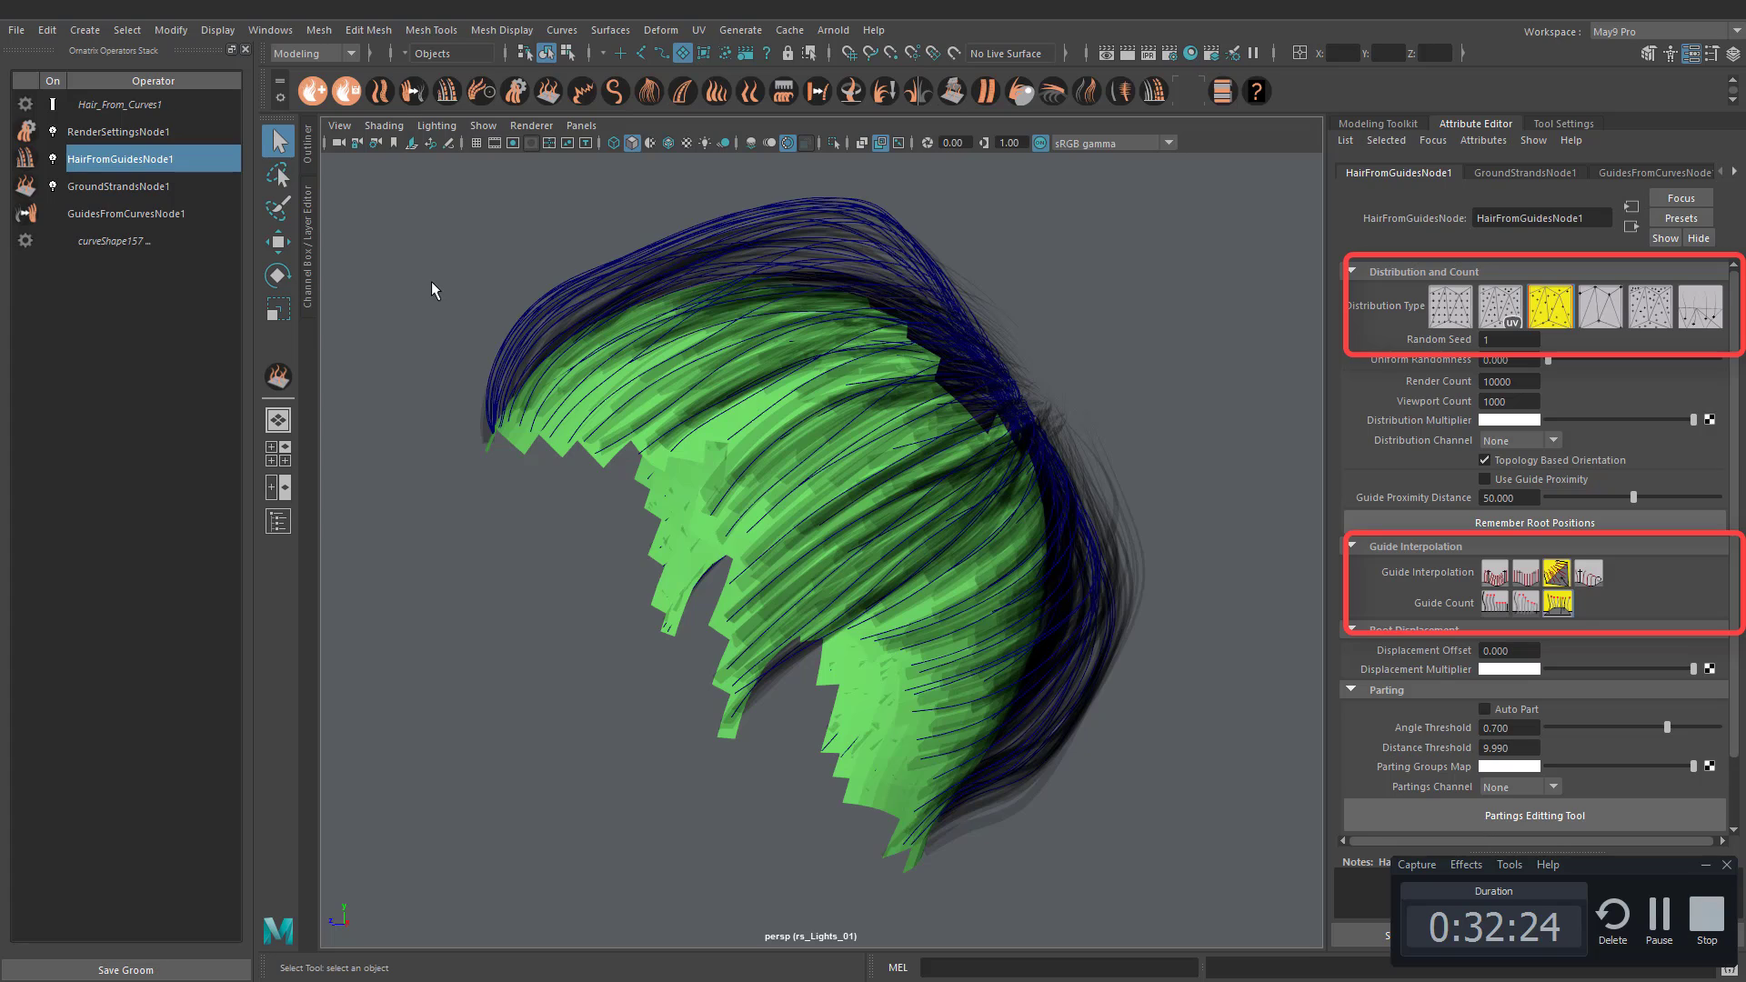
left_click(1706, 868)
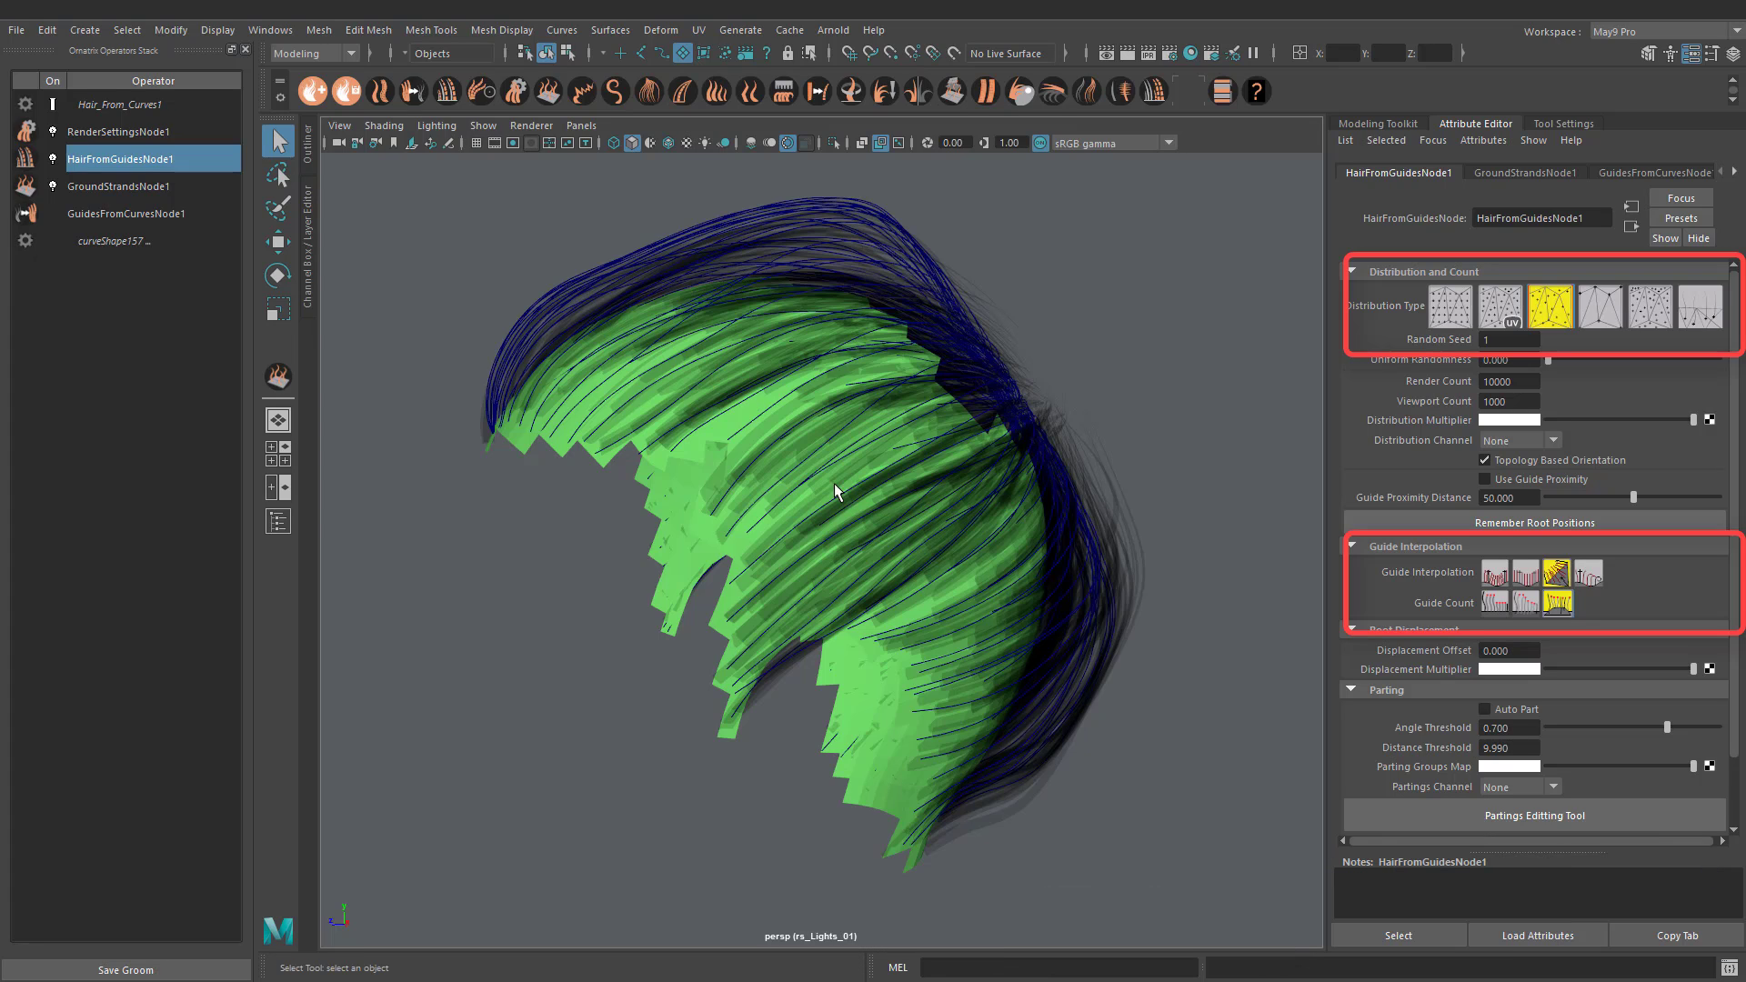
Step: Set the hair Radius to 0.1 in RenderSettingsNode1 and the Viewport Count to 2000 in HairFromGuidesNode1
left_click(148, 131)
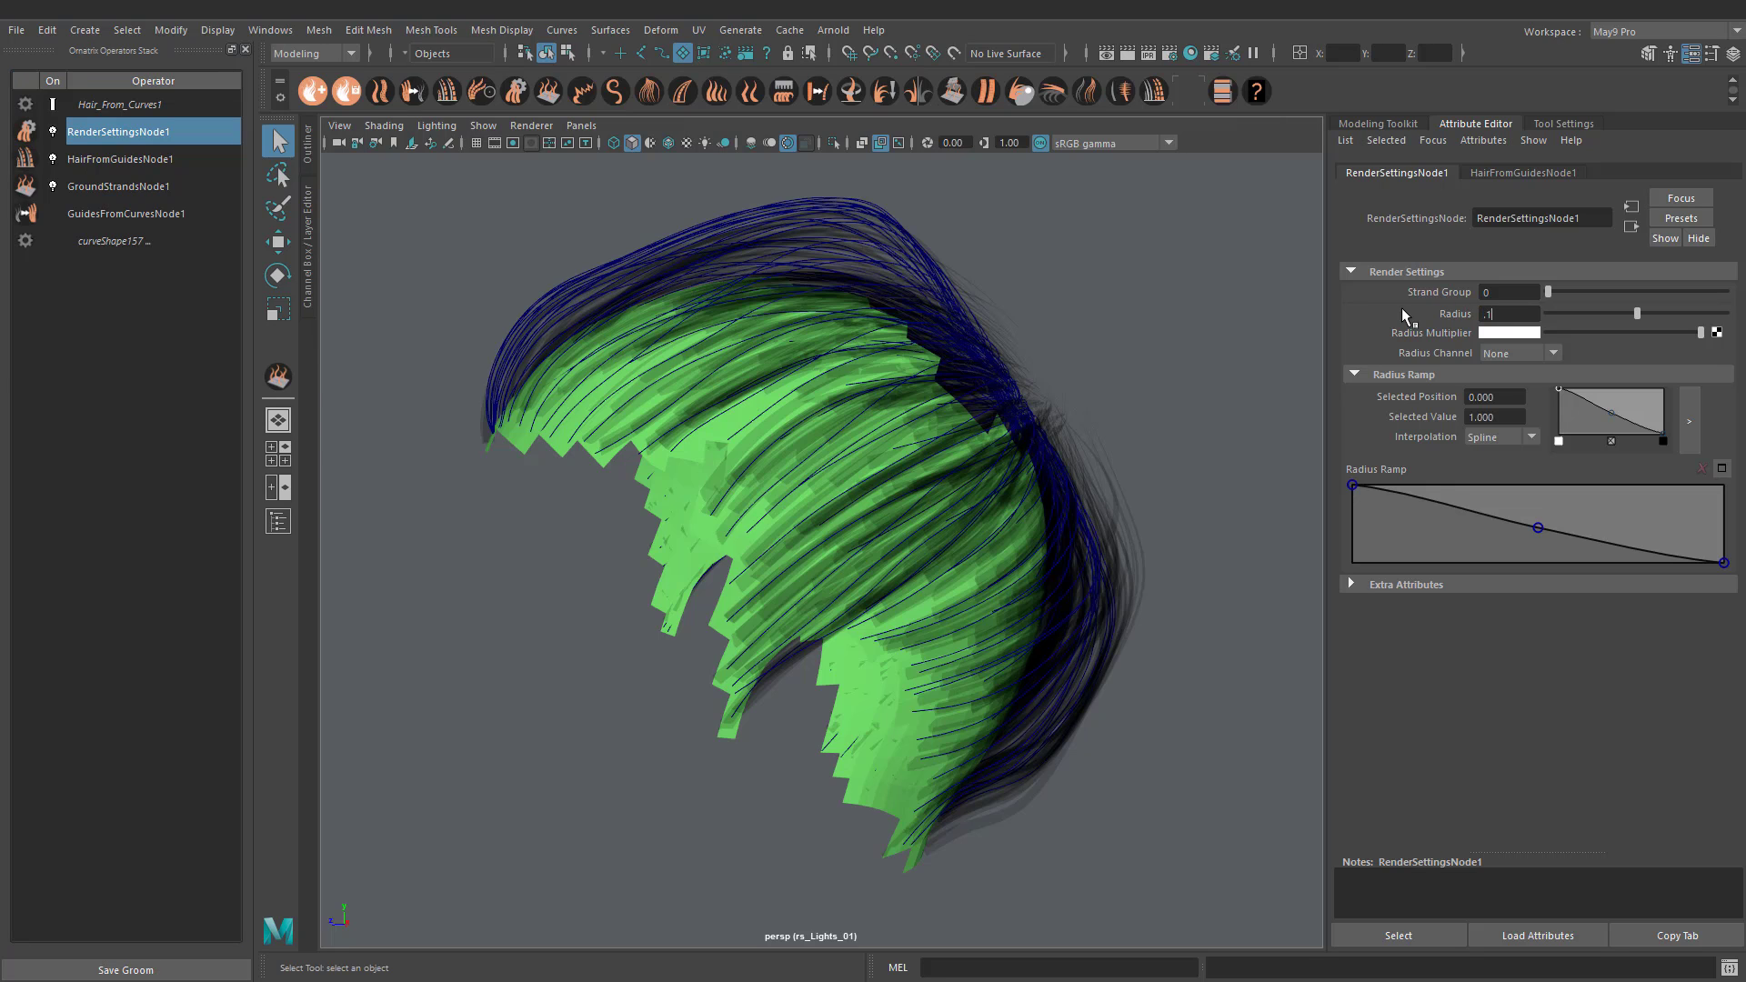
key("Return")
left_click(145, 159)
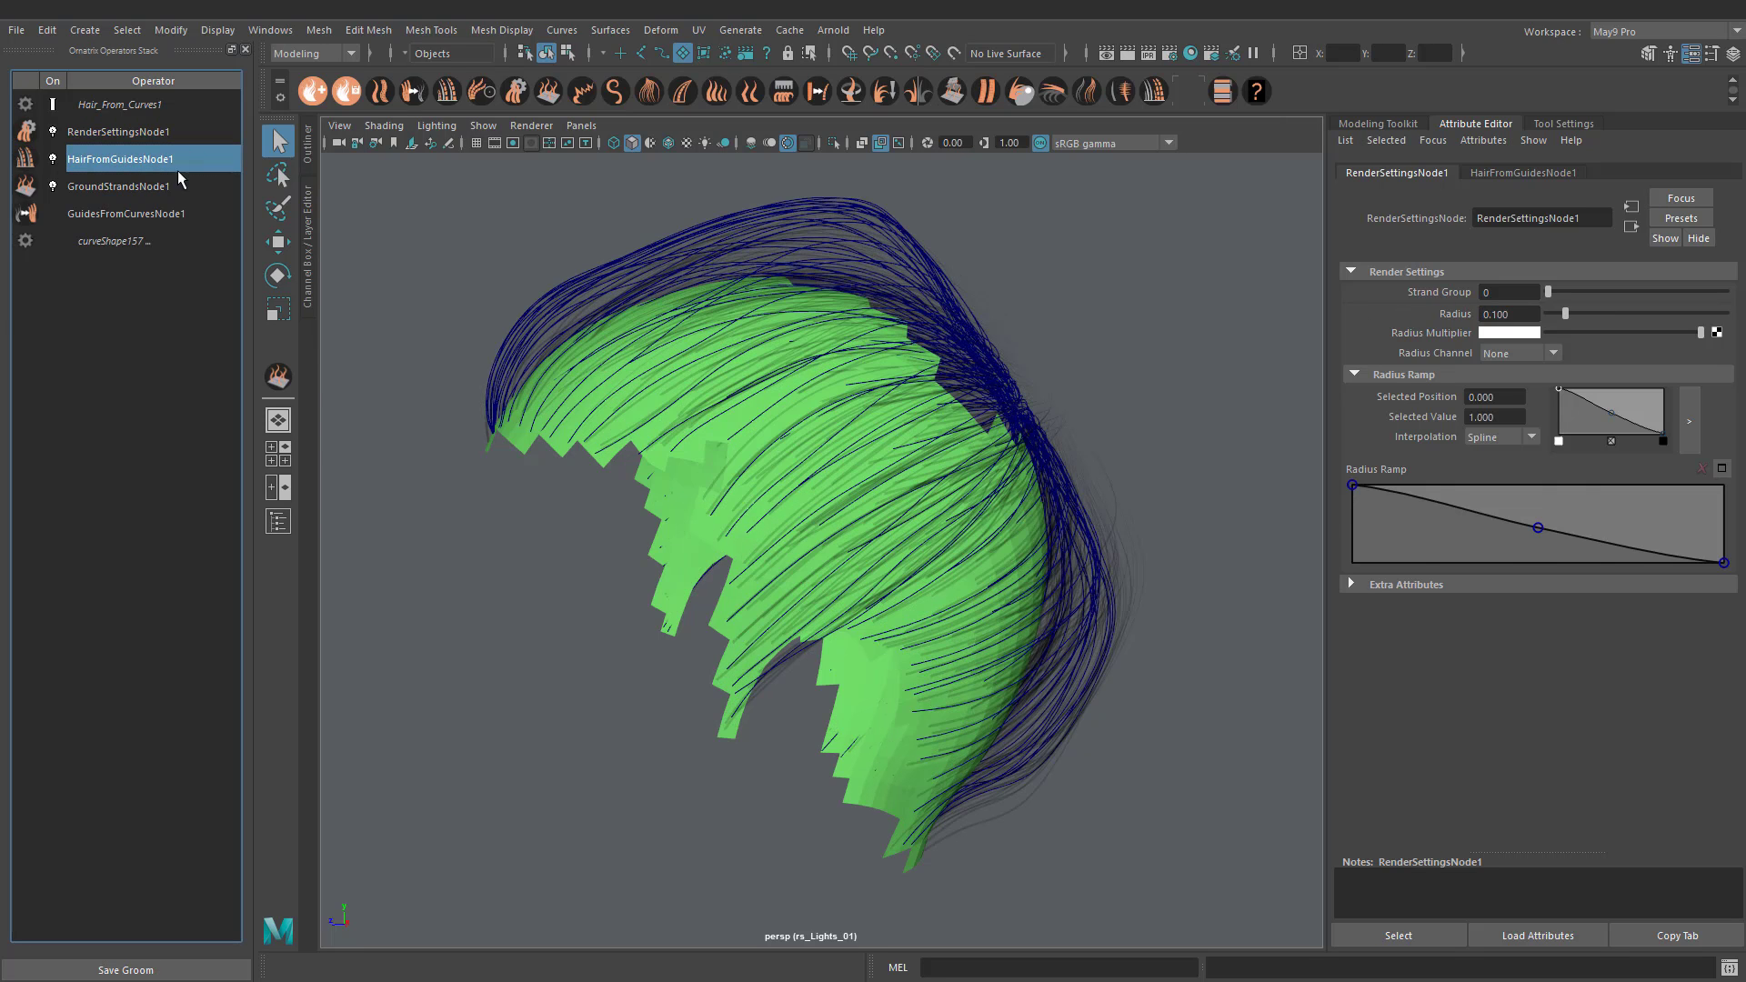
double_click(1505, 401)
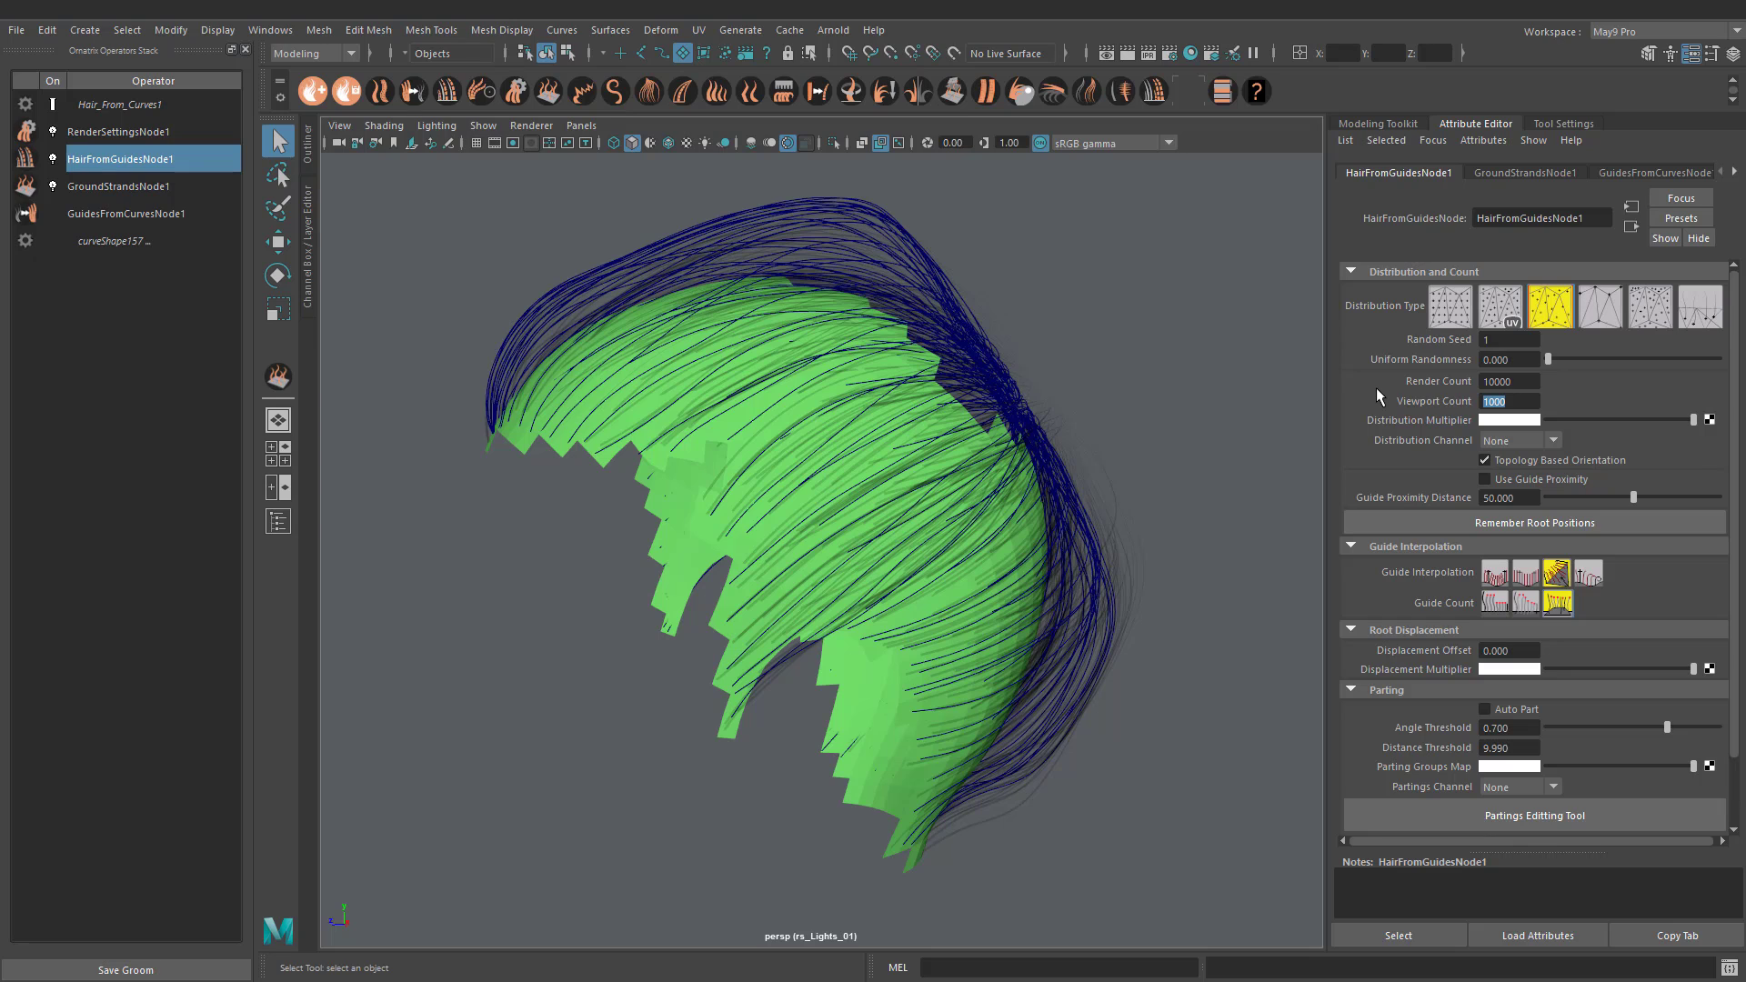
type("2000")
key("Return")
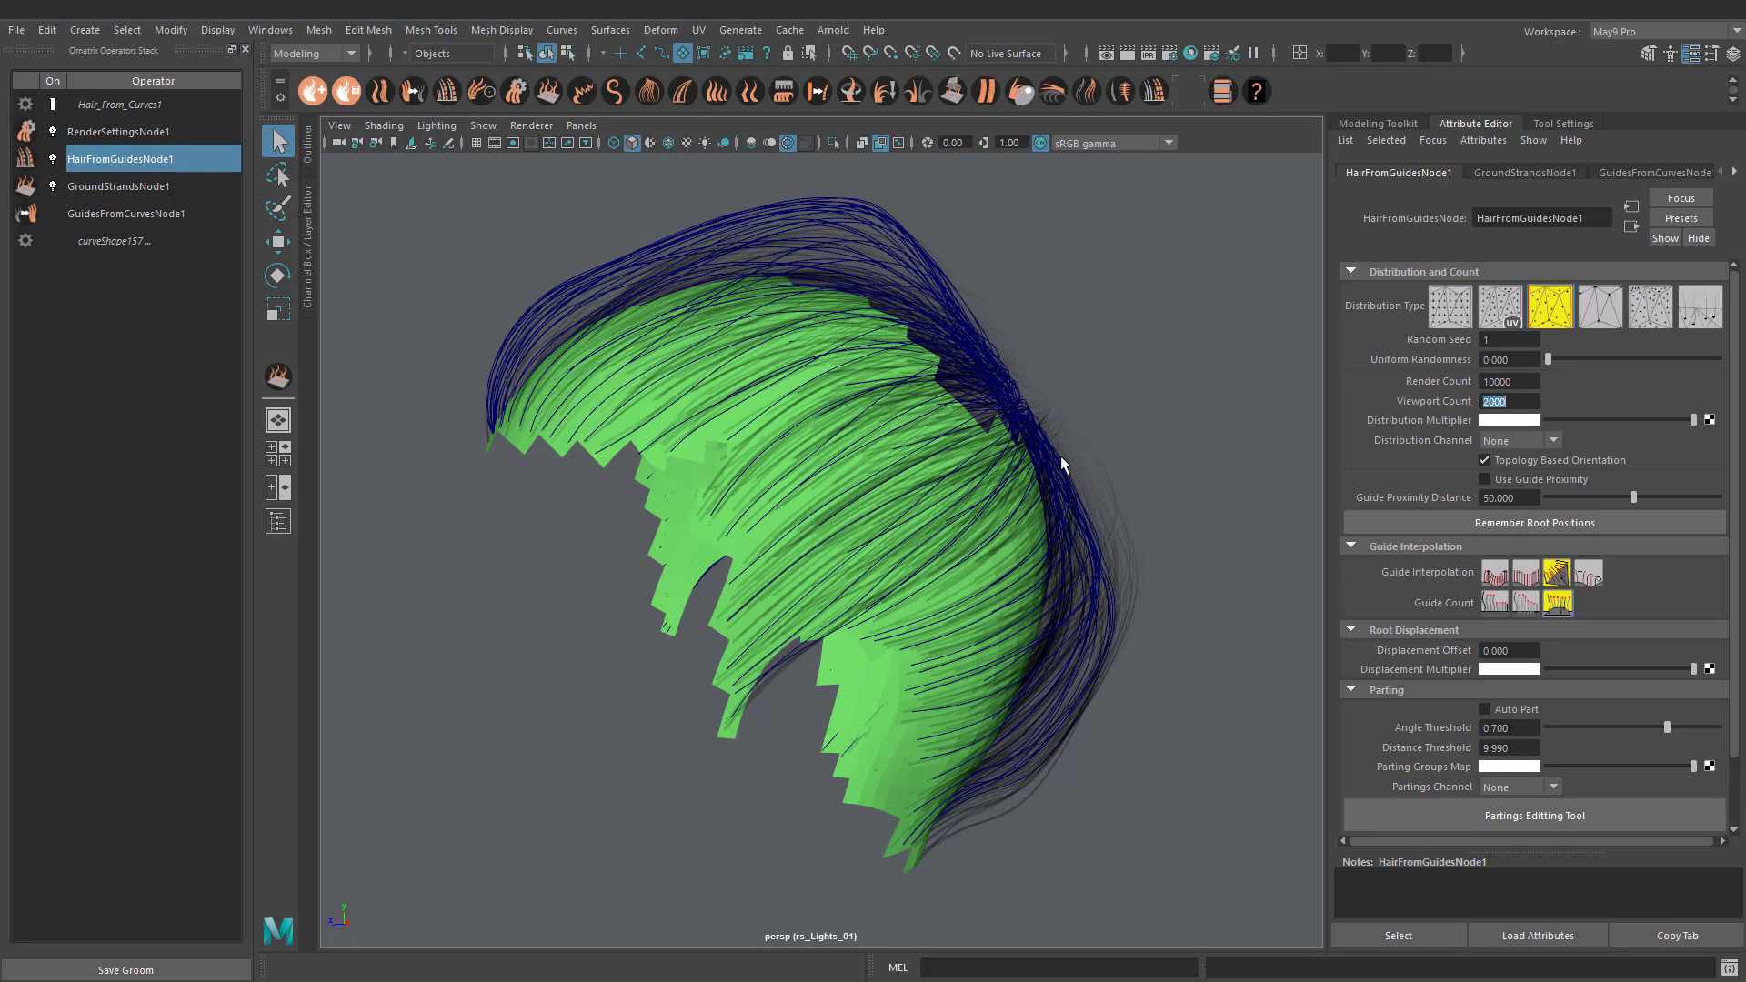
left_click_drag(1061, 465, 335, 276, "alt")
Step: Check which guide curves belong to each group by selecting CV_05, CV_04, CV_03, CV_02 and CV_01 one after another
left_click(315, 158)
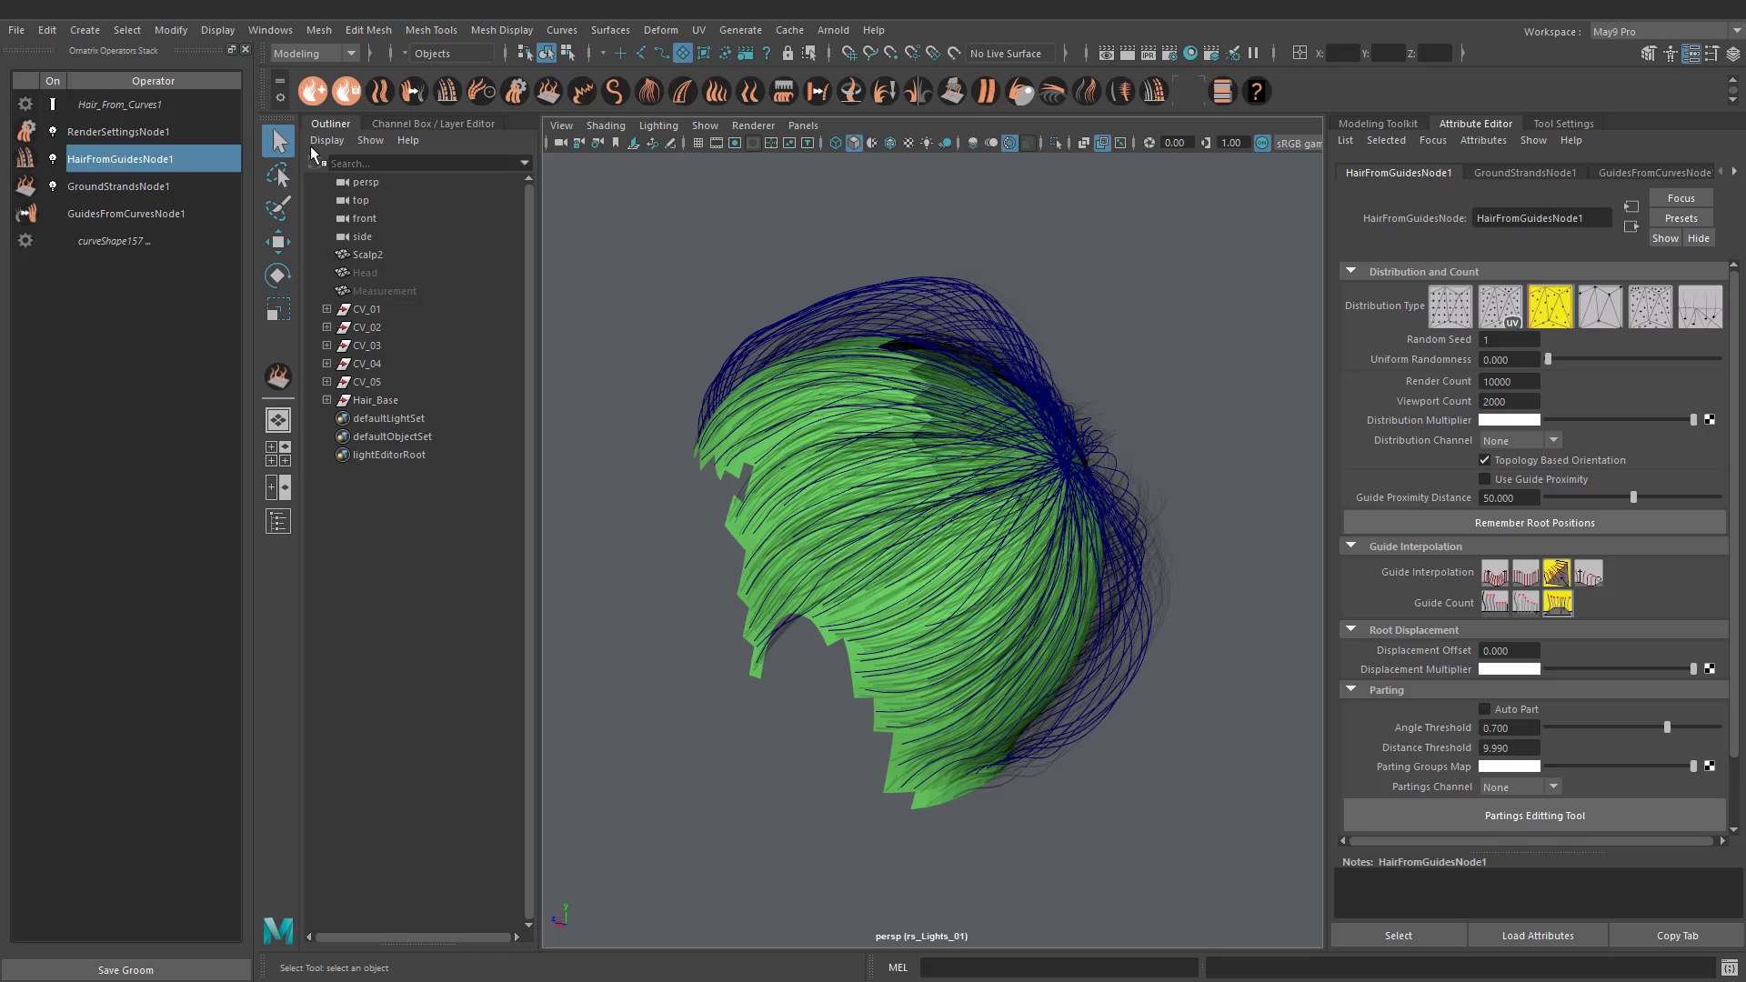
left_click(389, 382)
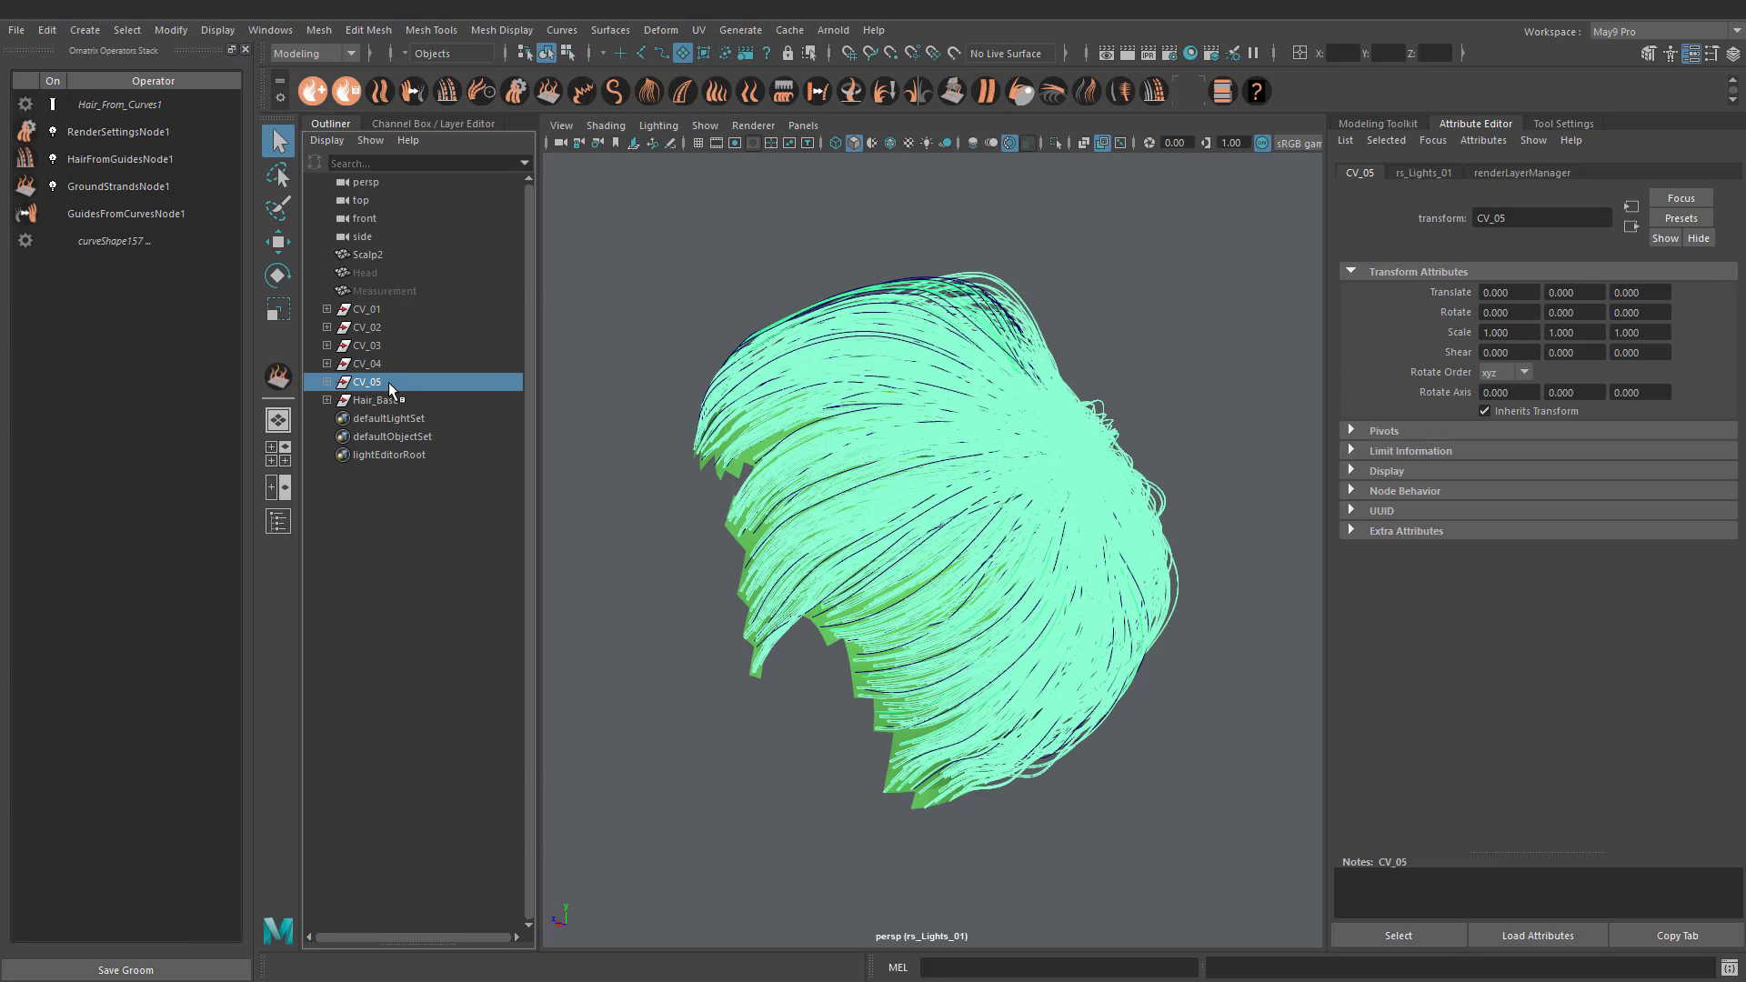
left_click(386, 363)
left_click(386, 346)
left_click(391, 327)
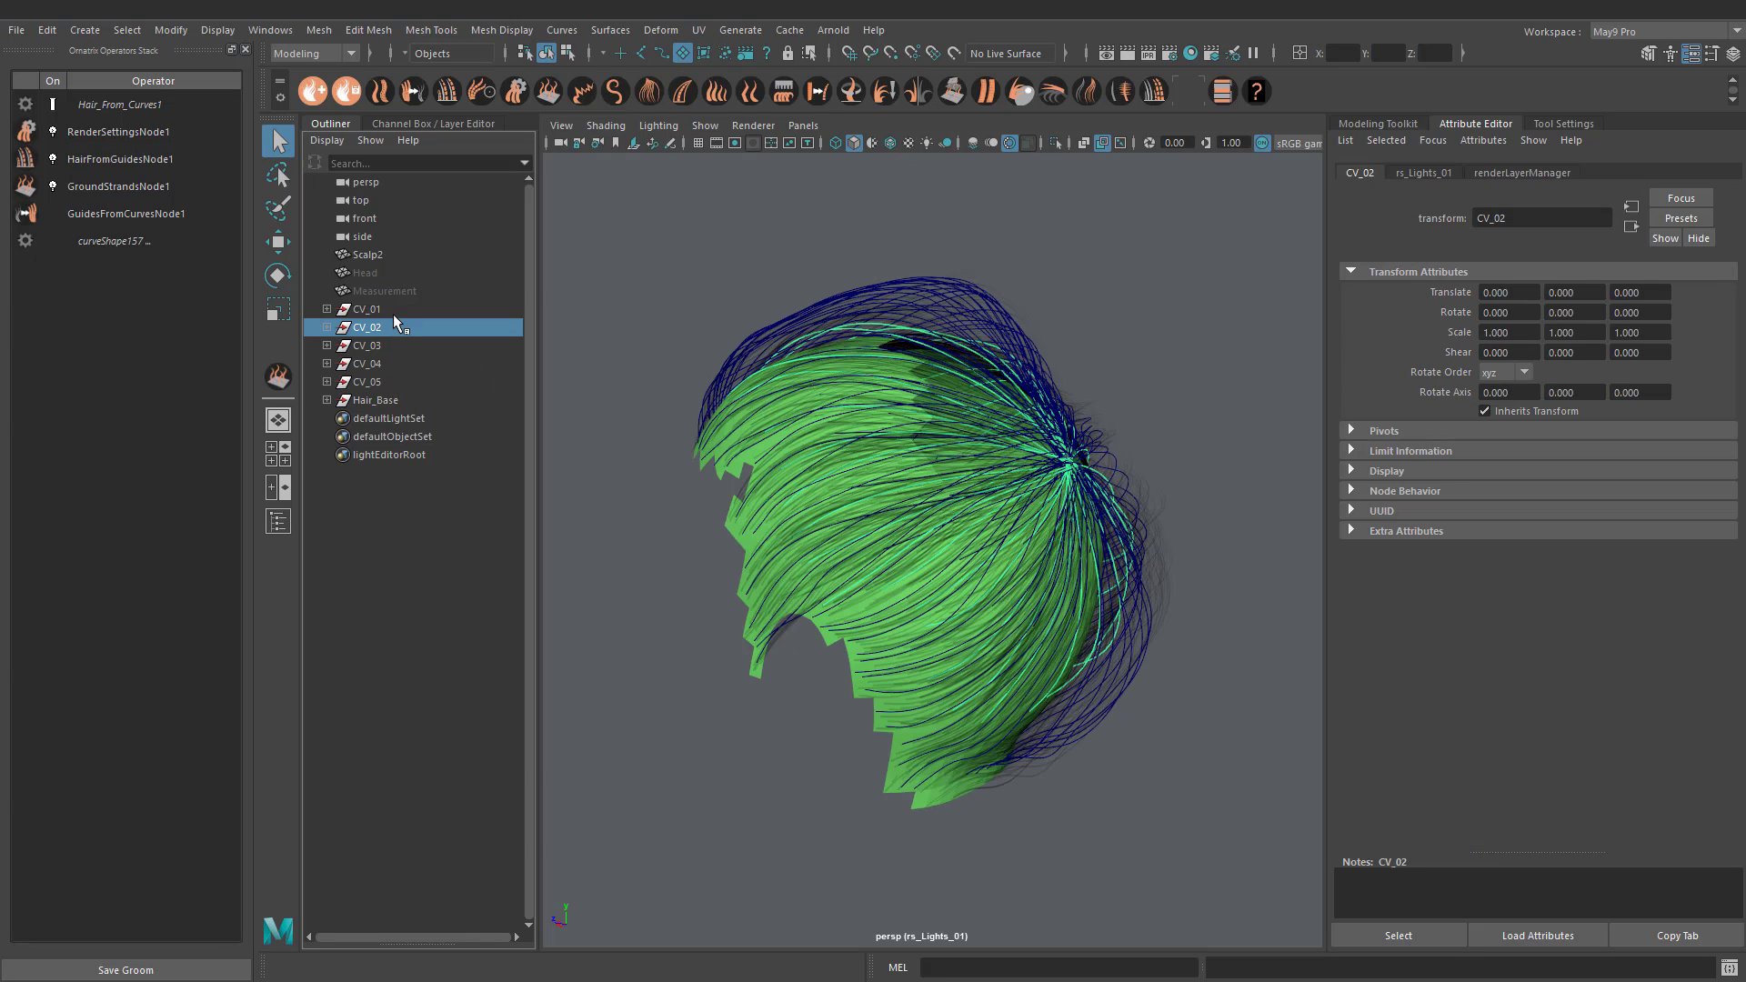
left_click(393, 311)
left_click(323, 124)
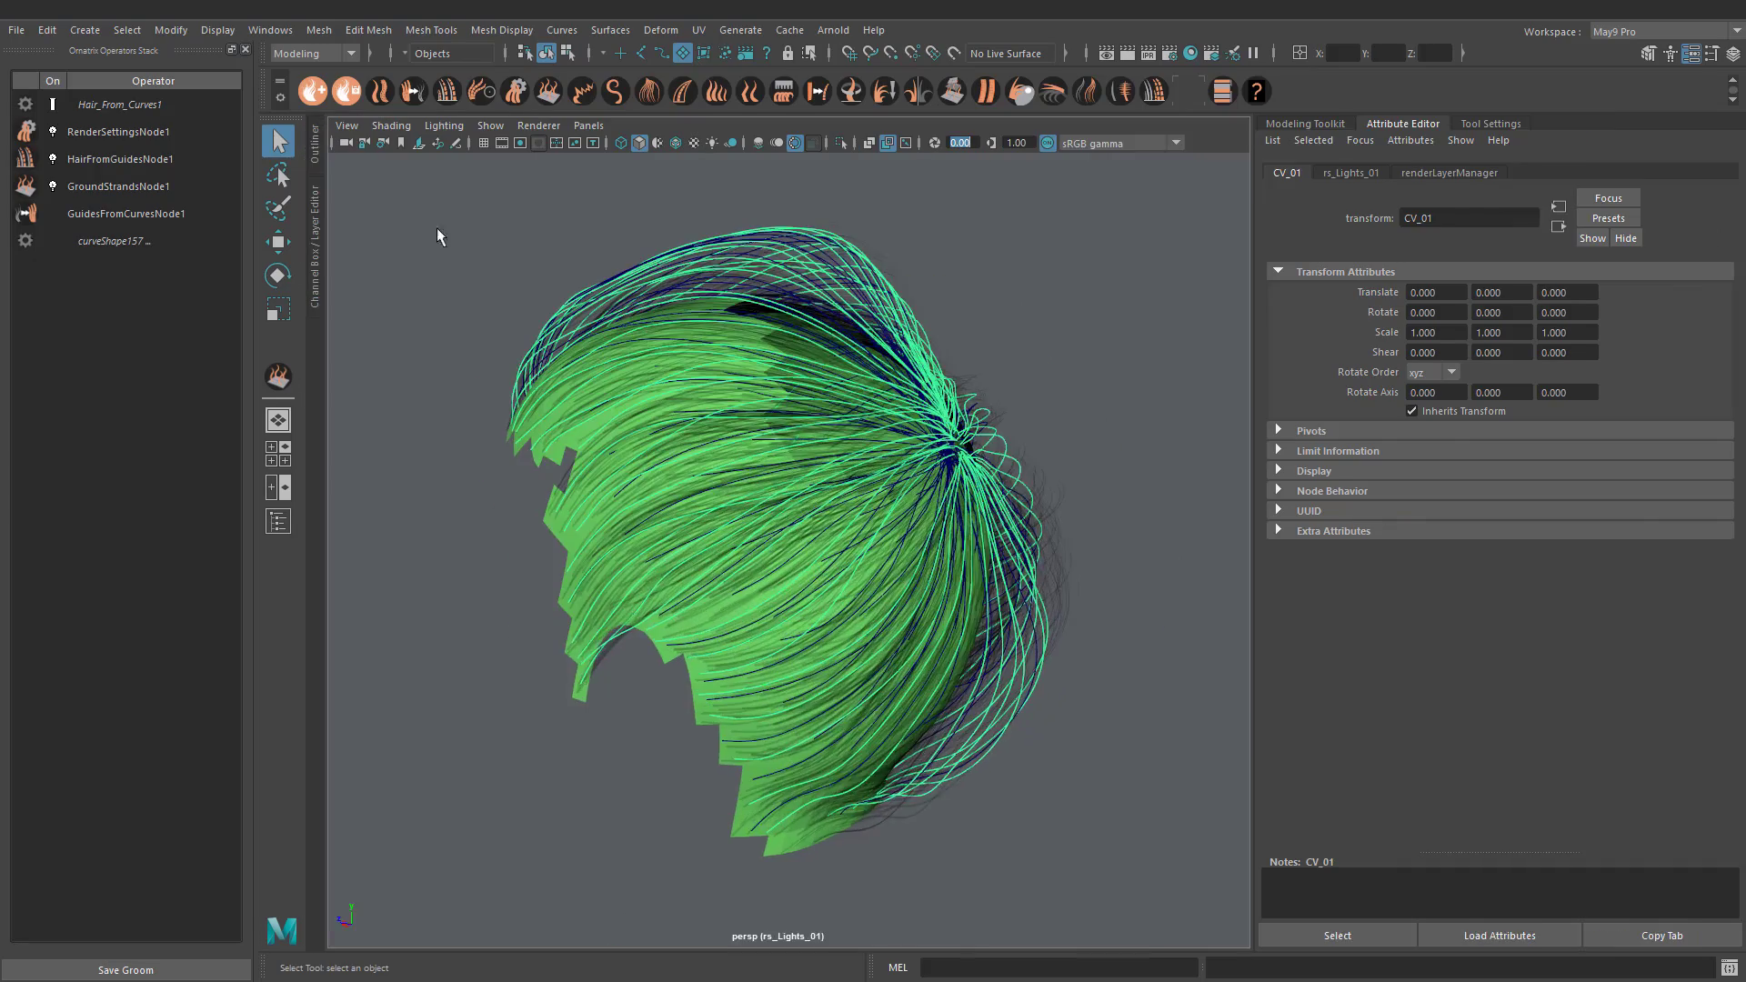
Step: Render the hair in Arnold RenderView and examine it from the side and the back of the head
left_click_drag(729, 416, 500, 398, "alt")
left_click(136, 132)
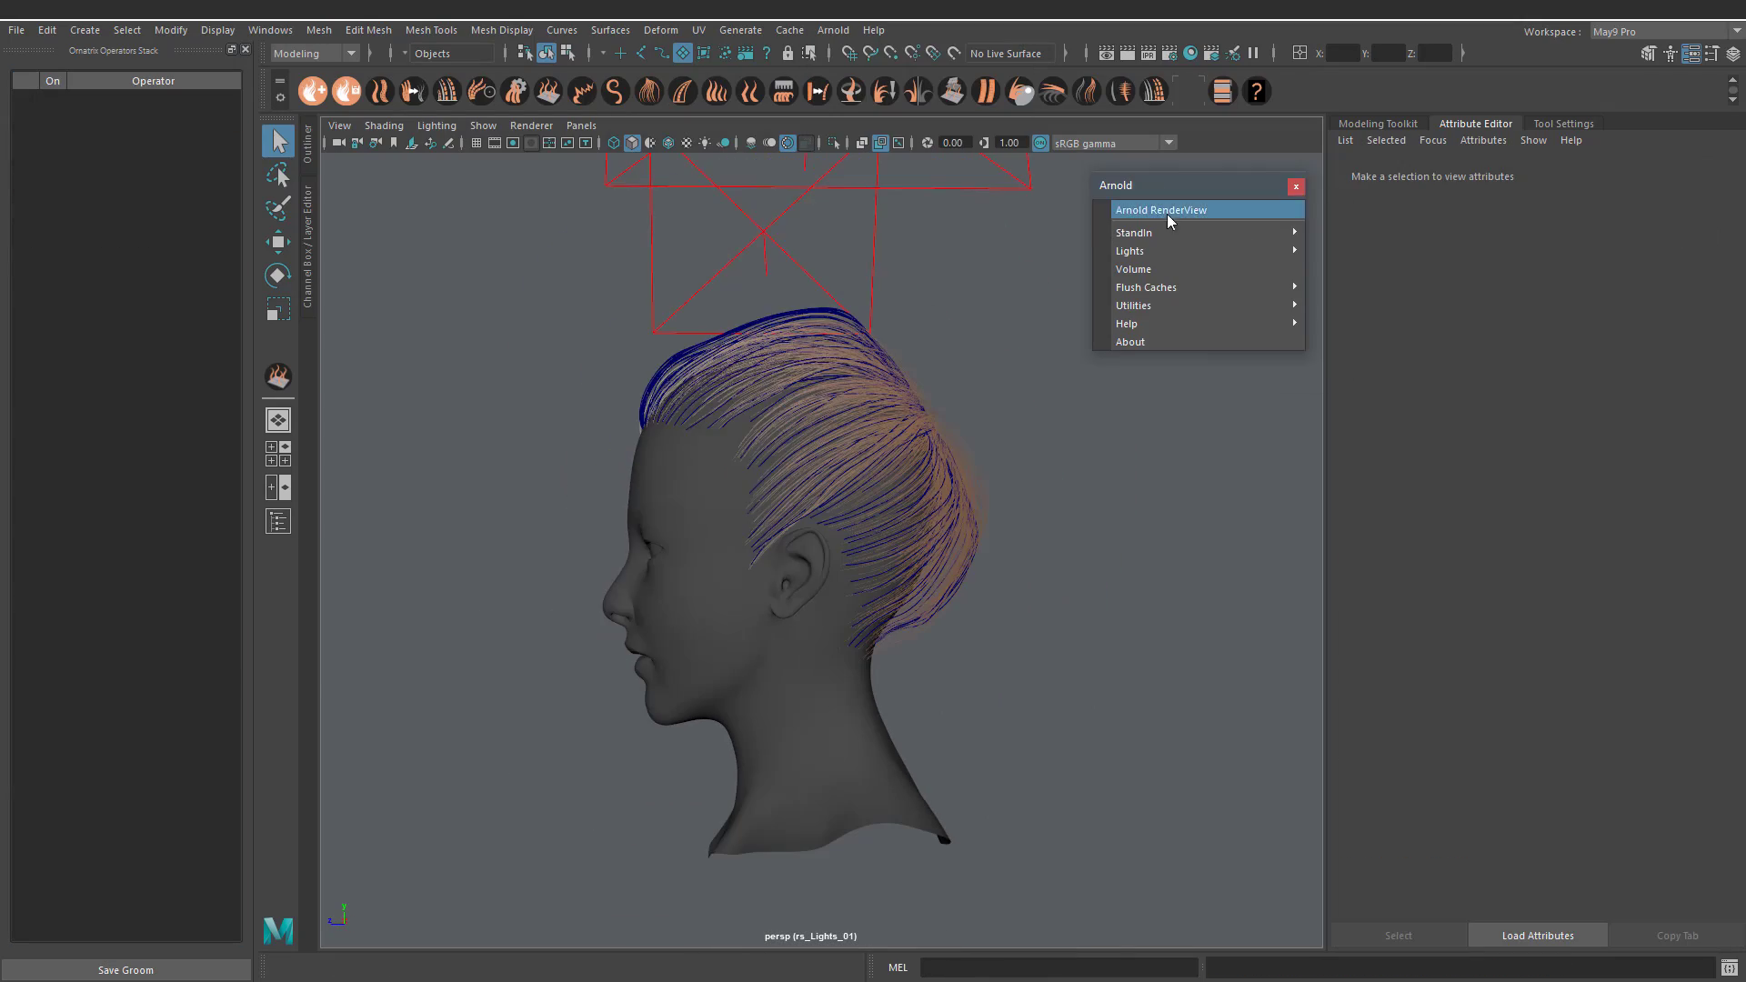
left_click(1162, 210)
mouse_move(928, 582)
left_mouse_down("alt")
mouse_move(959, 609)
mouse_move(865, 530)
mouse_move(1130, 557)
mouse_move(926, 578)
left_mouse_up("alt")
left_click_drag(1095, 479, 1006, 440, "alt")
left_click(806, 216)
left_click(806, 216)
left_click_drag(873, 473, 609, 353, "alt")
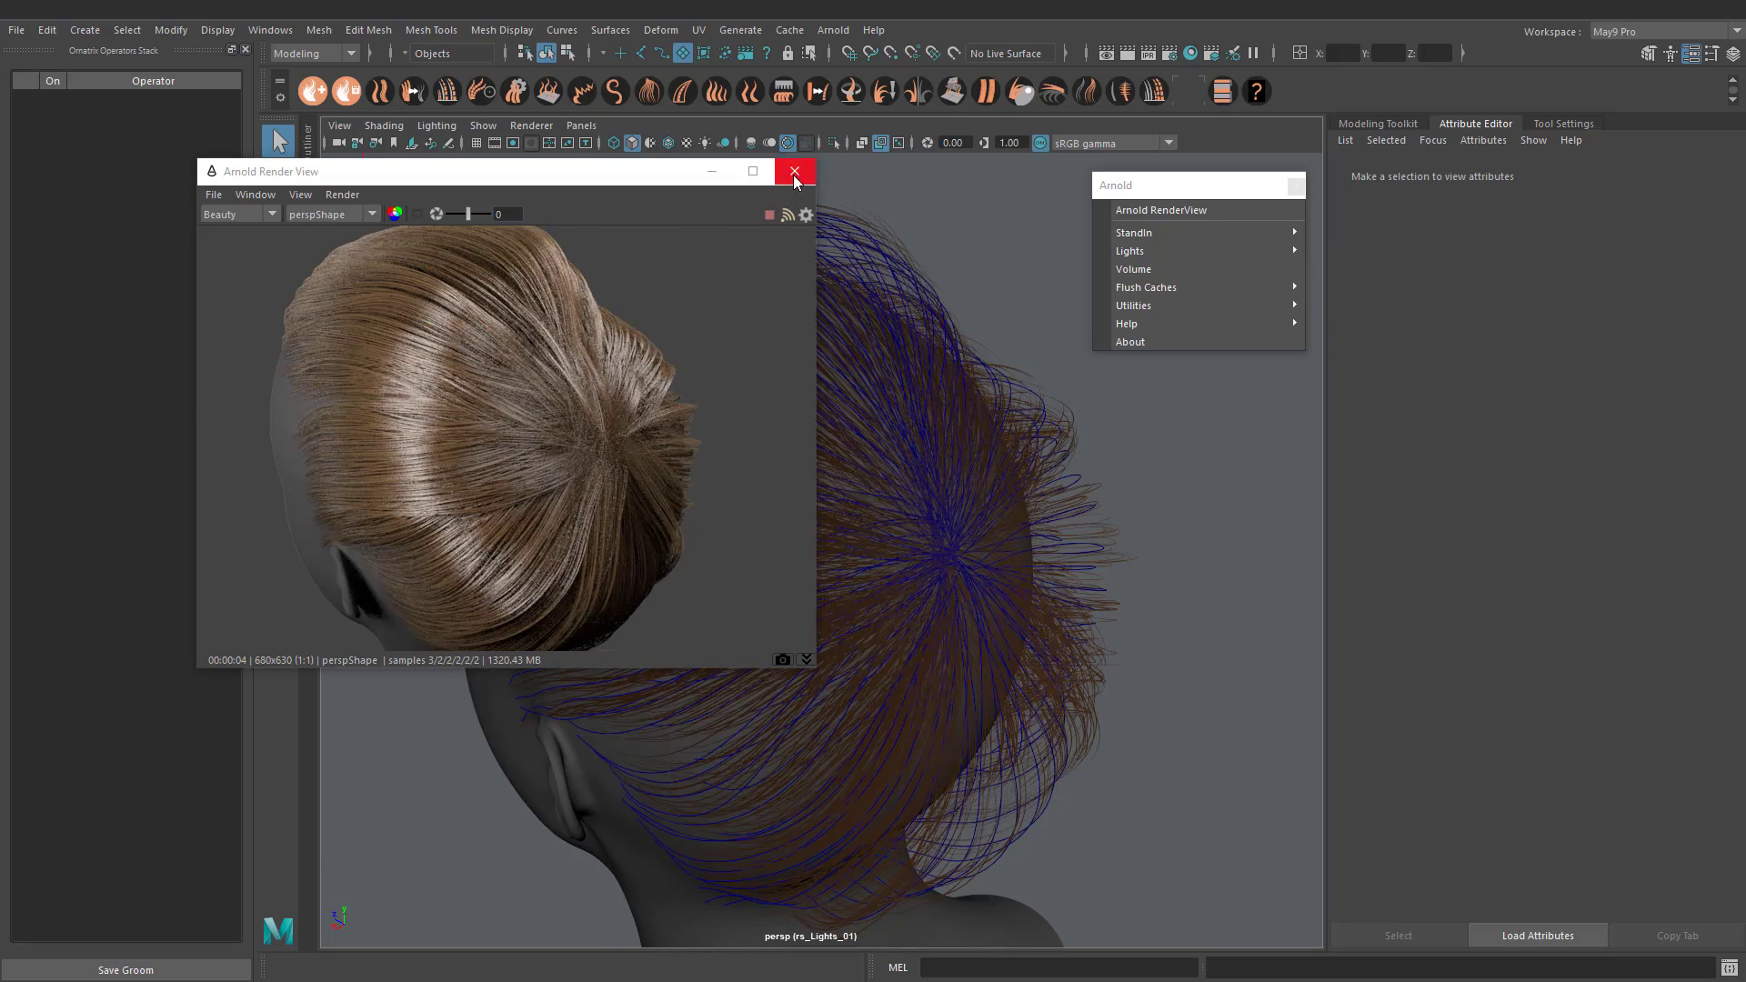
Step: Close the render and set Ai Min Pixel Width to 1.000 in the extra attributes of Hair_From_Curves1
left_click_drag(719, 172, 645, 372)
left_click(643, 265)
left_click(722, 371)
left_click_drag(941, 519, 864, 491, "alt")
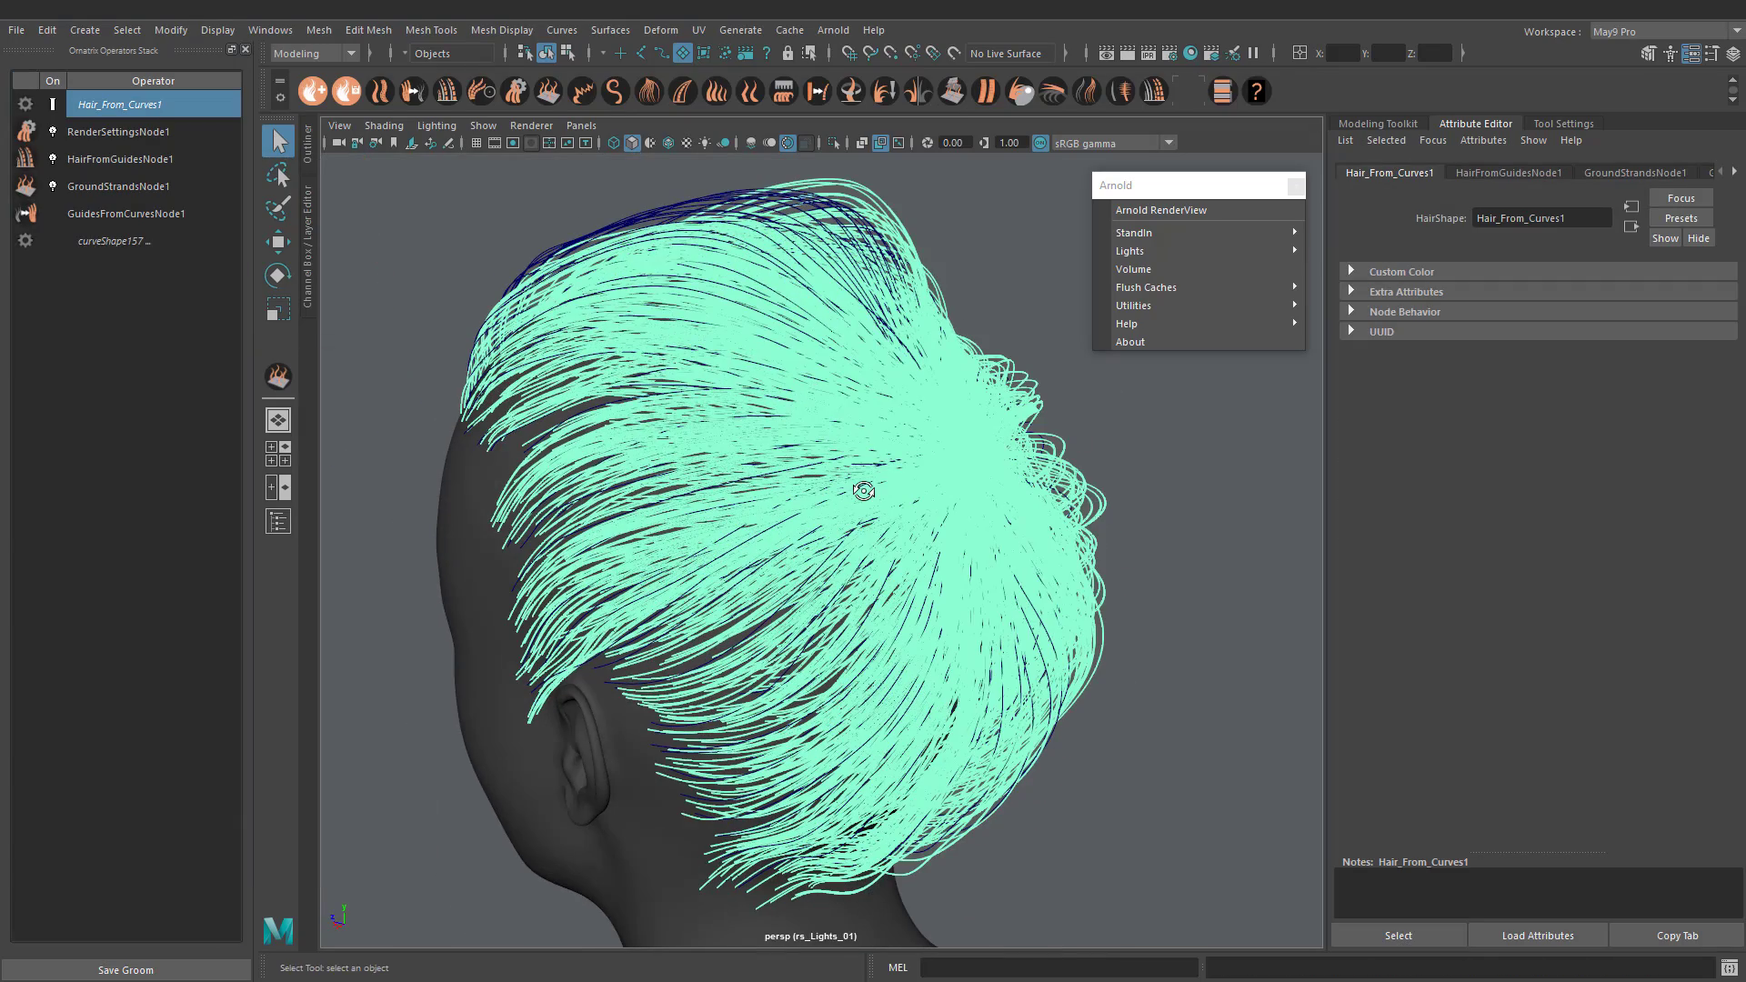
left_click(1409, 292)
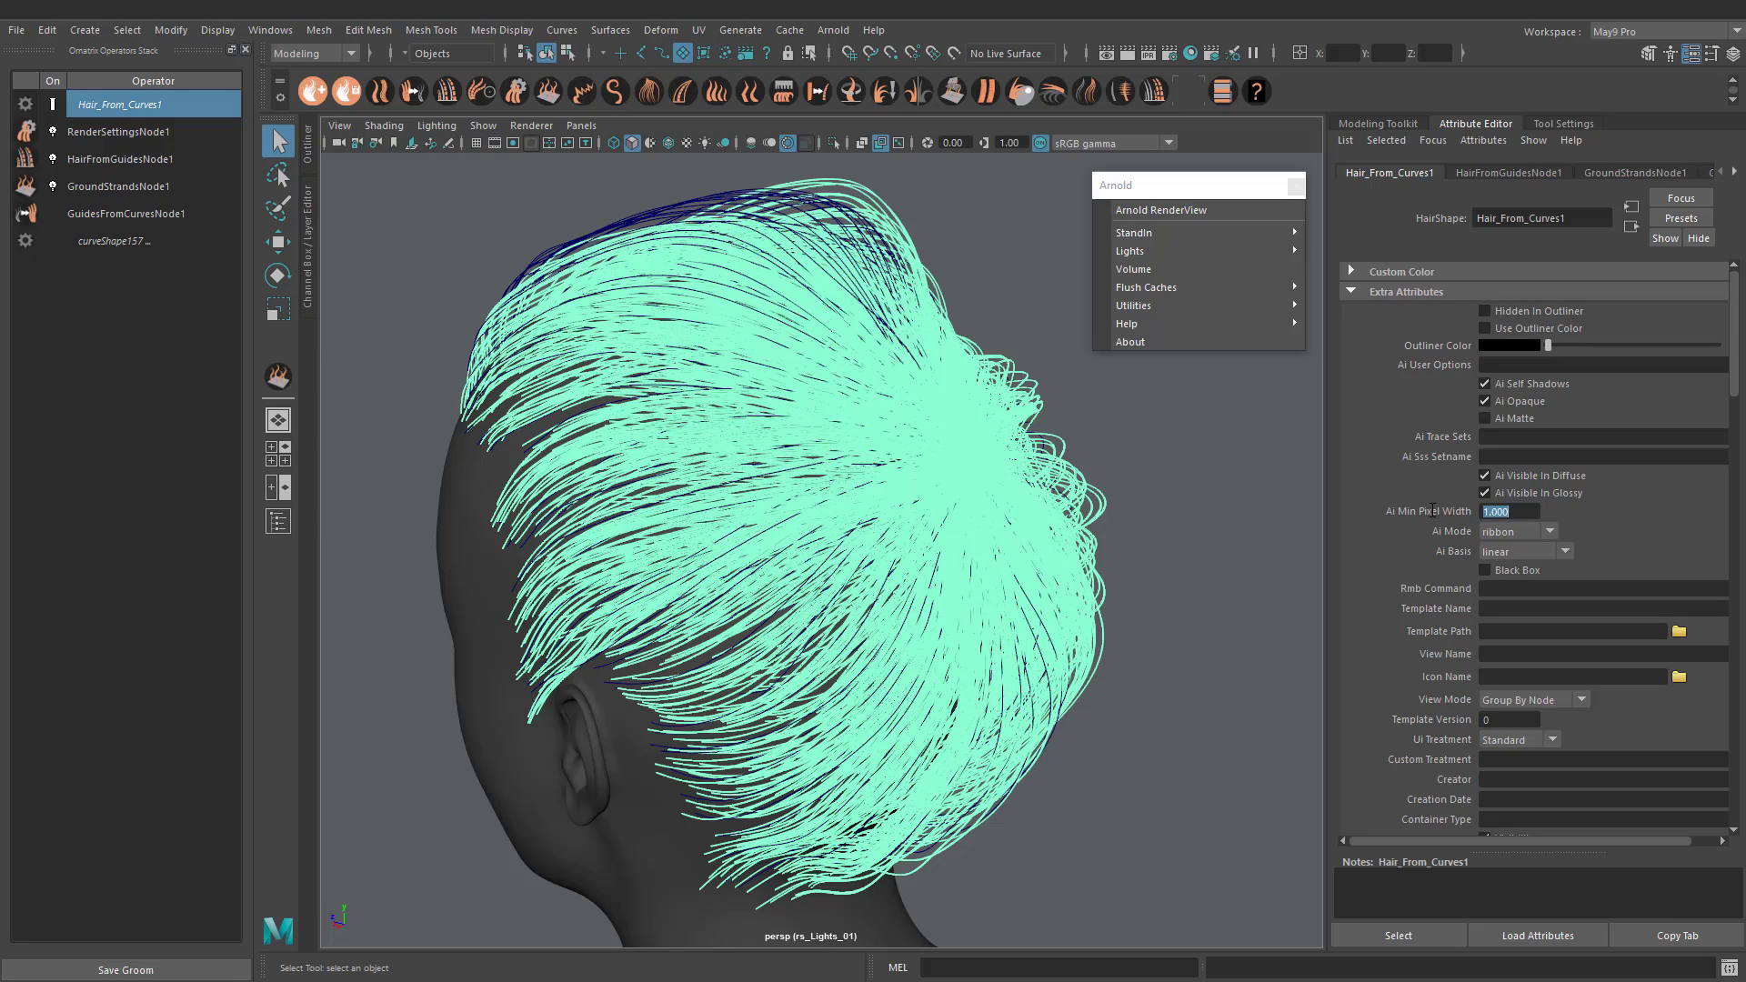
Step: Render the hair again in Arnold through the perspShape camera, inspect the hairline and crown up close, and save the scene
left_click(1161, 210)
left_click_drag(874, 482, 918, 464, "alt")
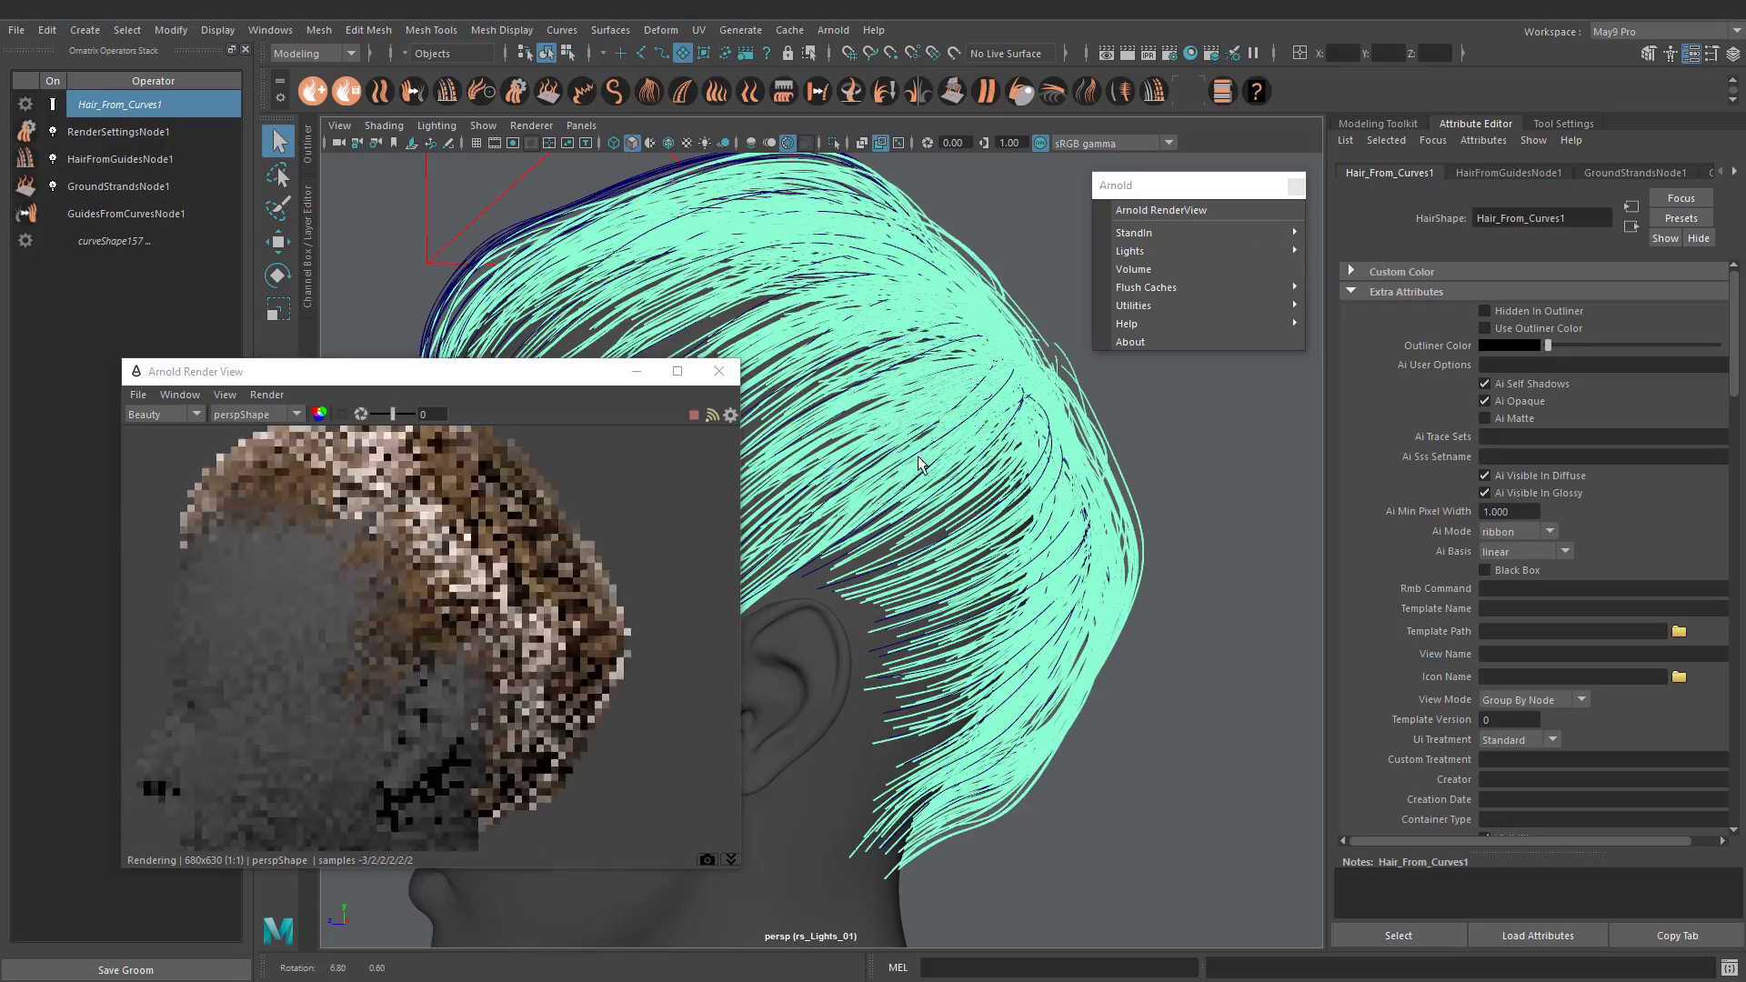
left_click(265, 415)
left_click(248, 465)
left_click(266, 417)
left_click(248, 430)
right_click_drag(910, 473, 1018, 463, "alt")
middle_click_drag(1018, 464, 1079, 591, "alt")
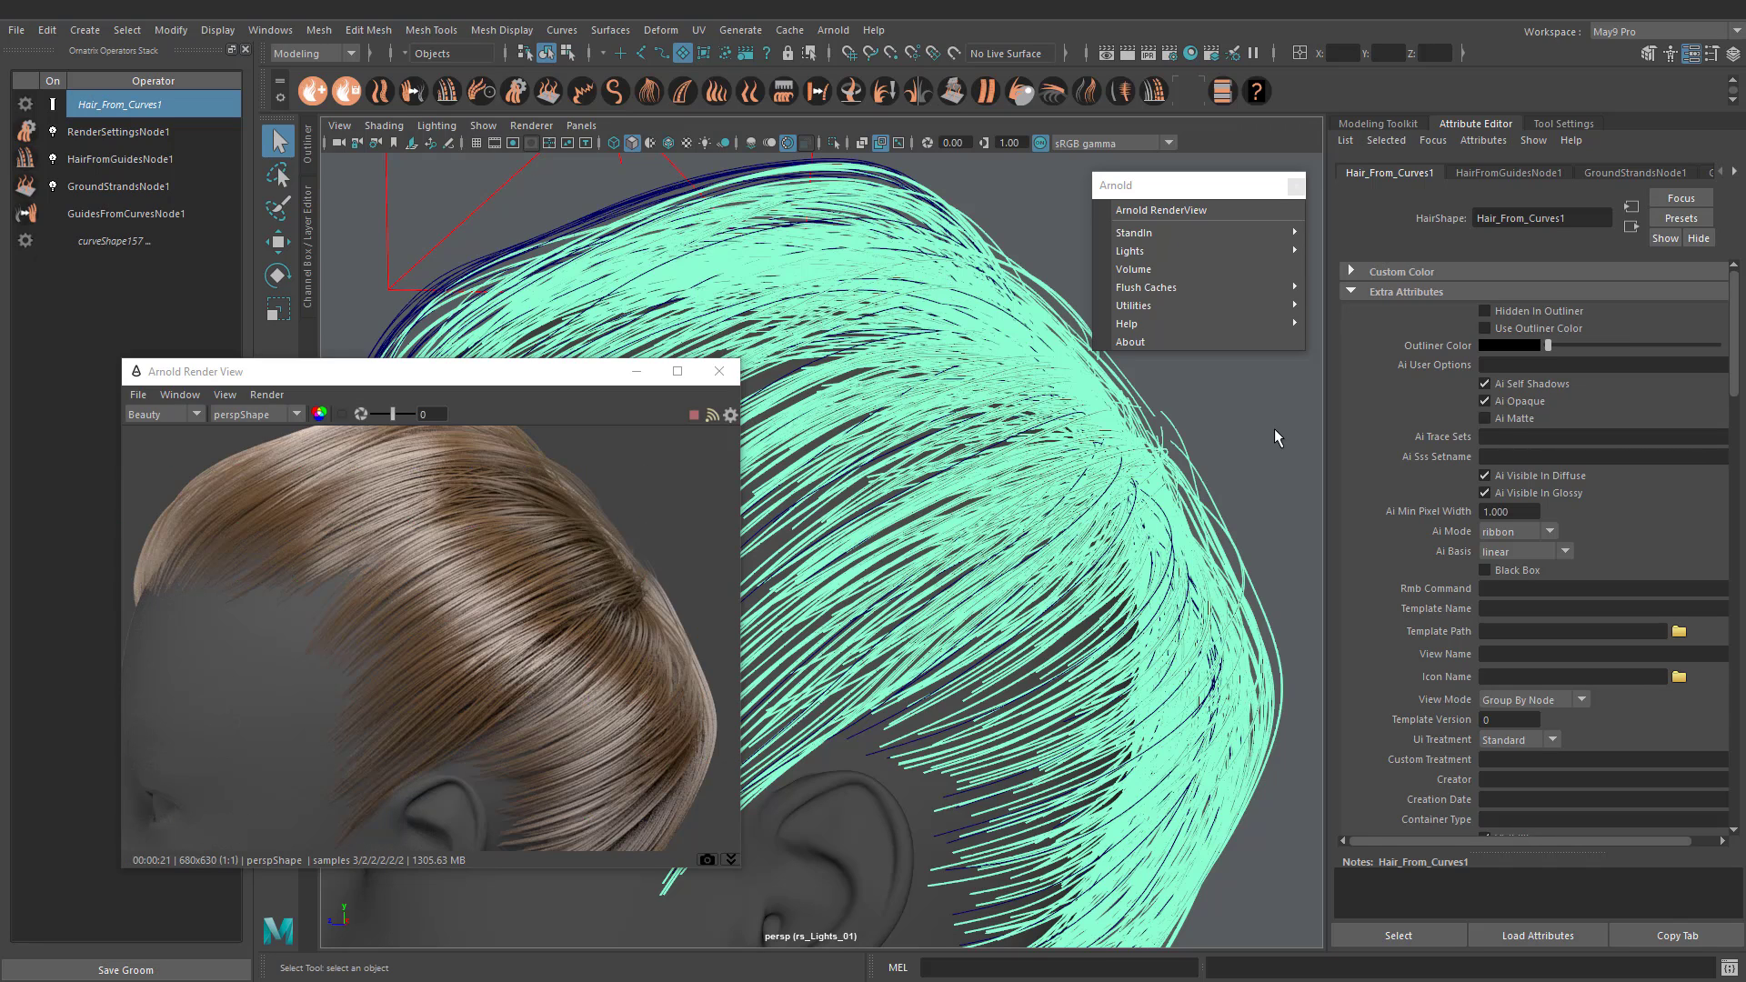
key("ctrl+s")
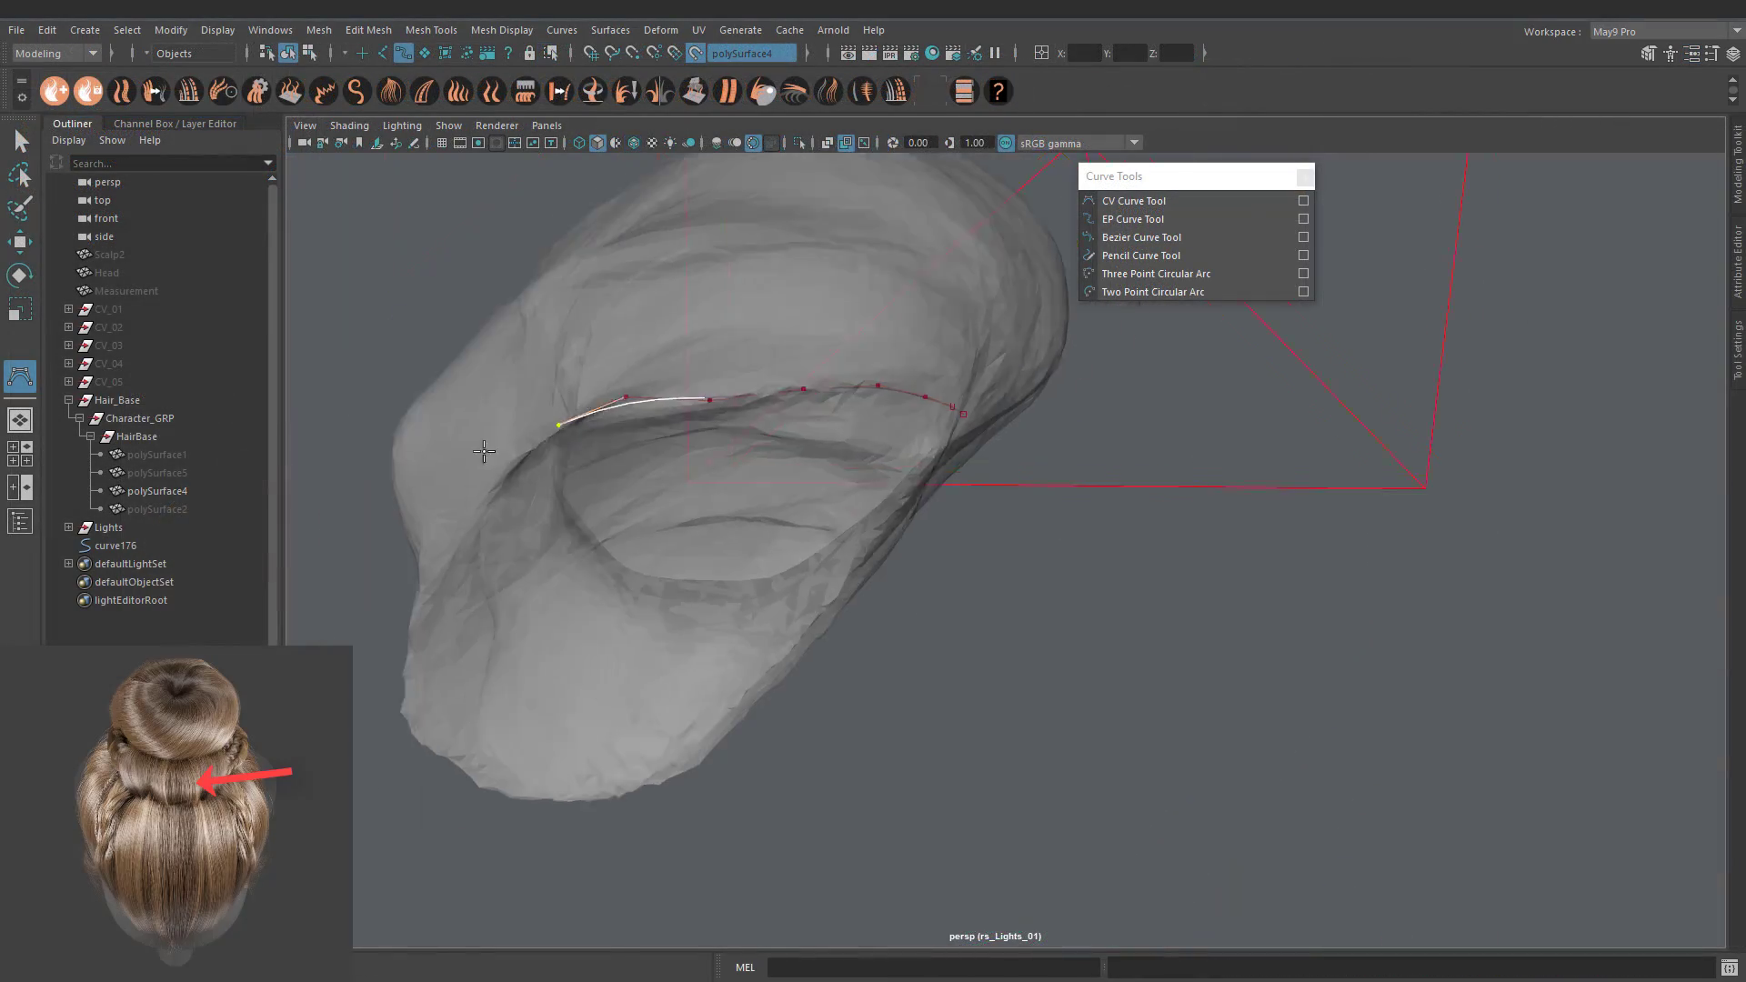
Step: Draw guide curves with the CV Curve Tool across the live surface polySurface4, following the volume of the rolled hair section
left_click_drag(484, 451, 818, 564, "alt")
left_click(1028, 509)
left_click(892, 510)
key("Return")
left_click(1015, 644)
left_click(988, 601)
left_click(973, 563)
left_click_drag(973, 563, 935, 507, "alt")
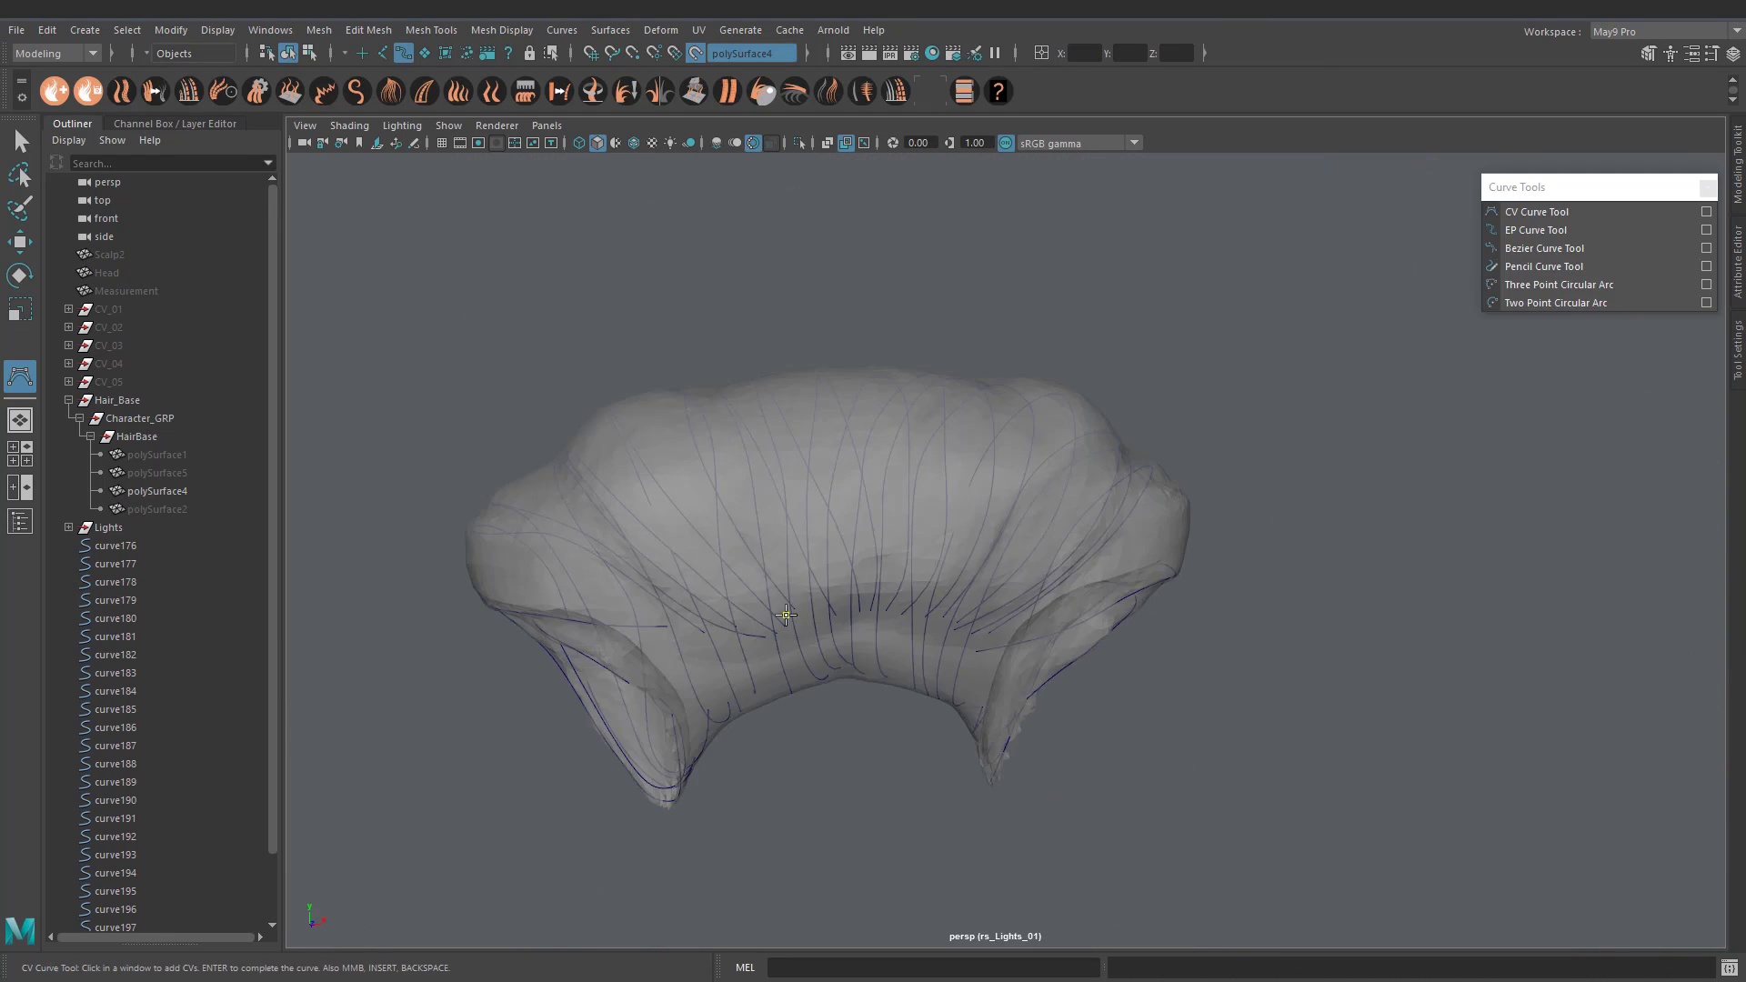
left_click_drag(668, 446, 1155, 449, "alt")
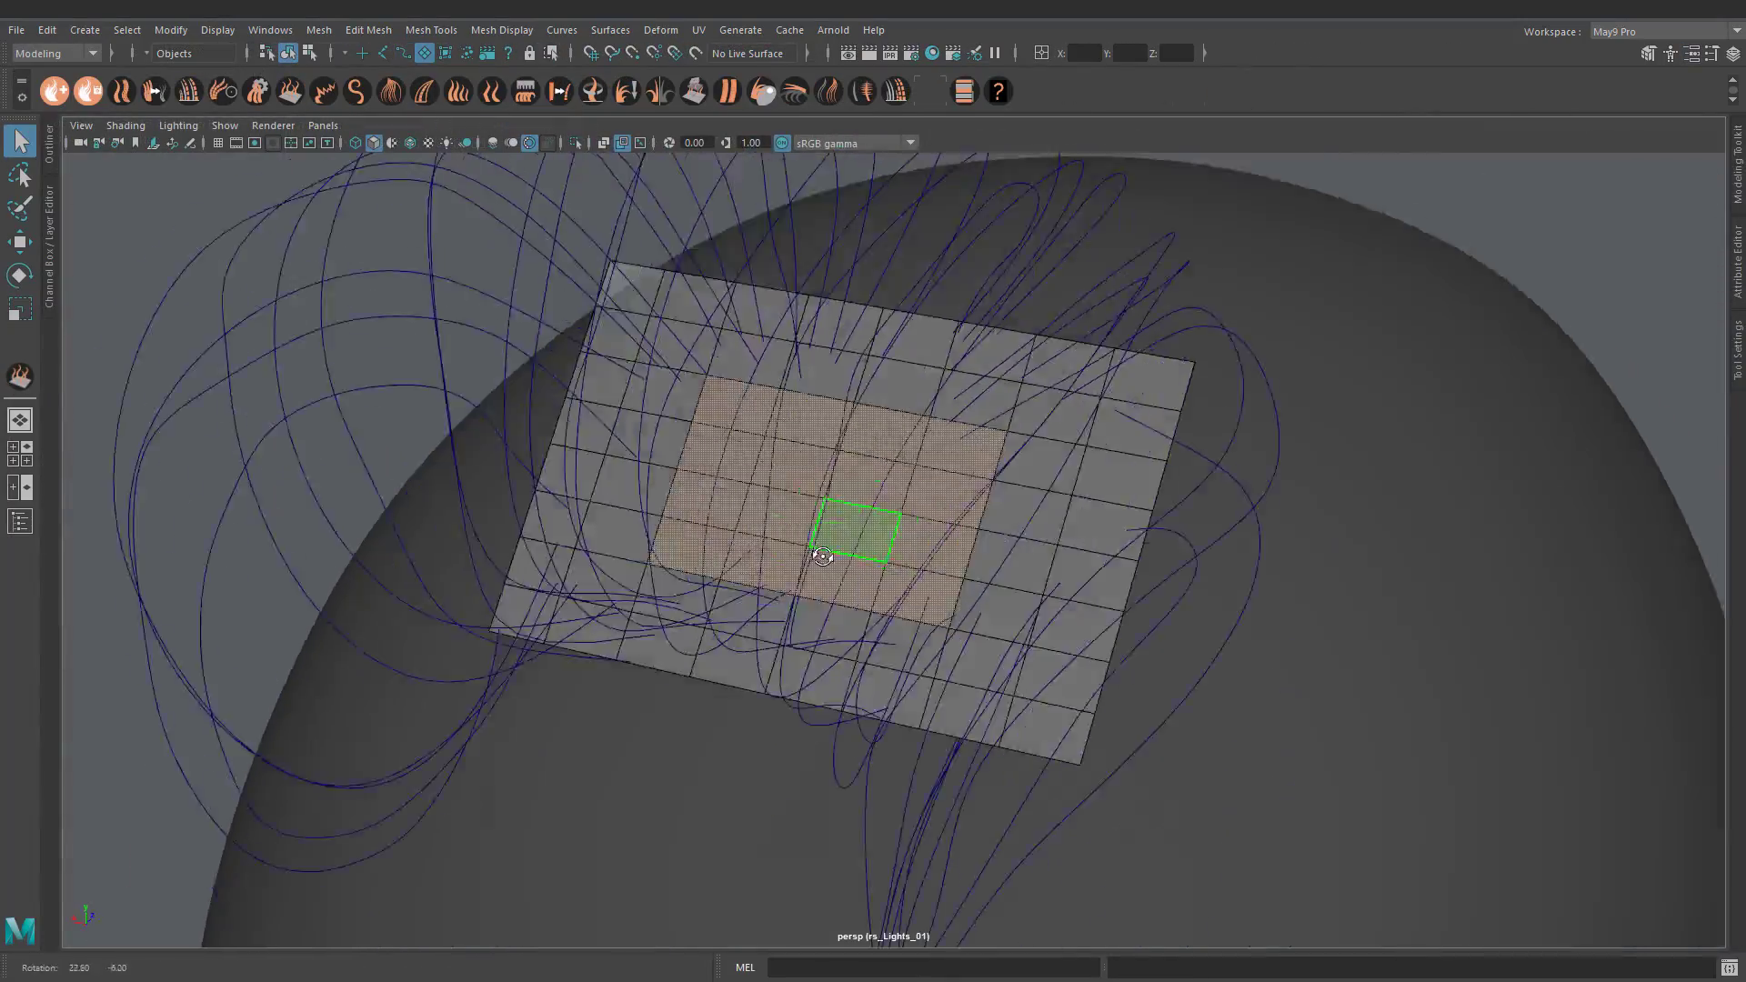
Step: Move the end points of the guide curves onto the ring of faces around the opening in the live Scalp_02 mesh
left_click_drag(1000, 477, 1025, 468, "alt")
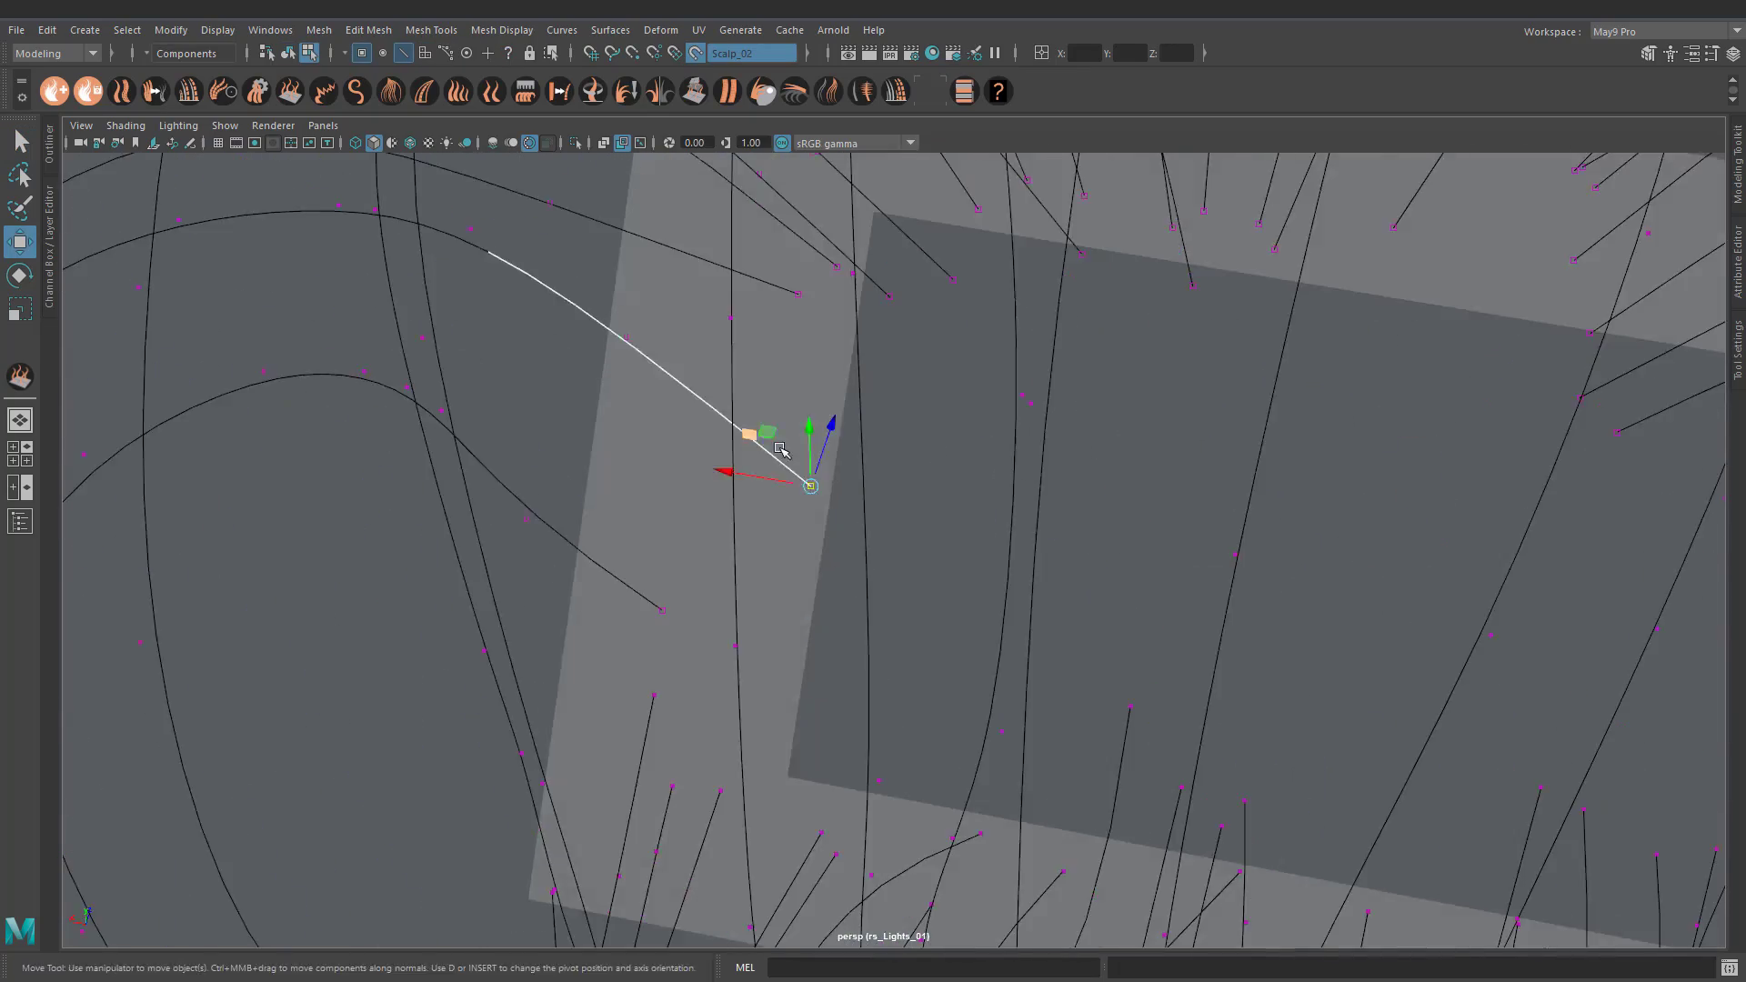
middle_click_drag(756, 366, 792, 657, "alt")
left_click_drag(1000, 581, 866, 556)
middle_click_drag(866, 556, 743, 576, "alt")
left_click_drag(704, 454, 712, 462)
left_click_drag(662, 327, 819, 482, "alt")
left_click_drag(818, 482, 838, 597)
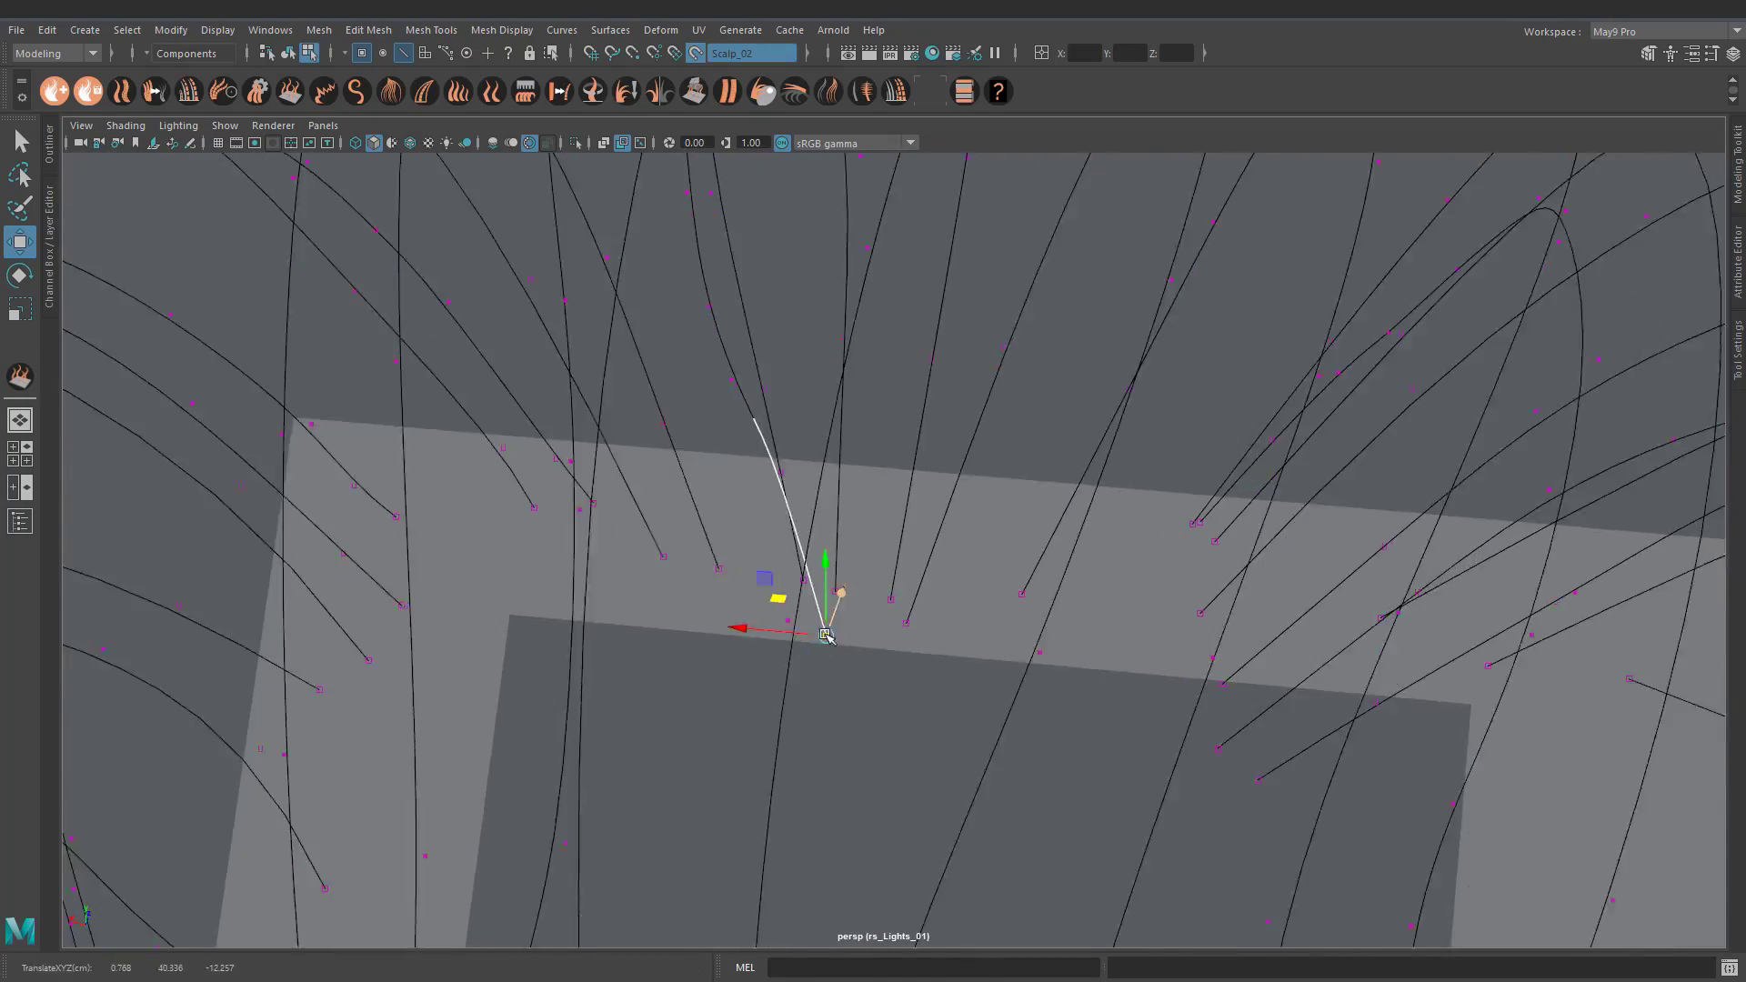
left_click(791, 495)
left_click(955, 592)
left_click_drag(955, 592, 866, 573, "alt")
left_click_drag(865, 572, 746, 486)
left_click(753, 482)
middle_click_drag(753, 482, 887, 707, "alt")
left_click_drag(851, 511, 874, 498)
middle_click_drag(874, 498, 651, 209, "alt")
left_click_drag(651, 460, 735, 545)
left_click(704, 520)
left_click_drag(737, 536, 844, 657)
left_click(831, 514)
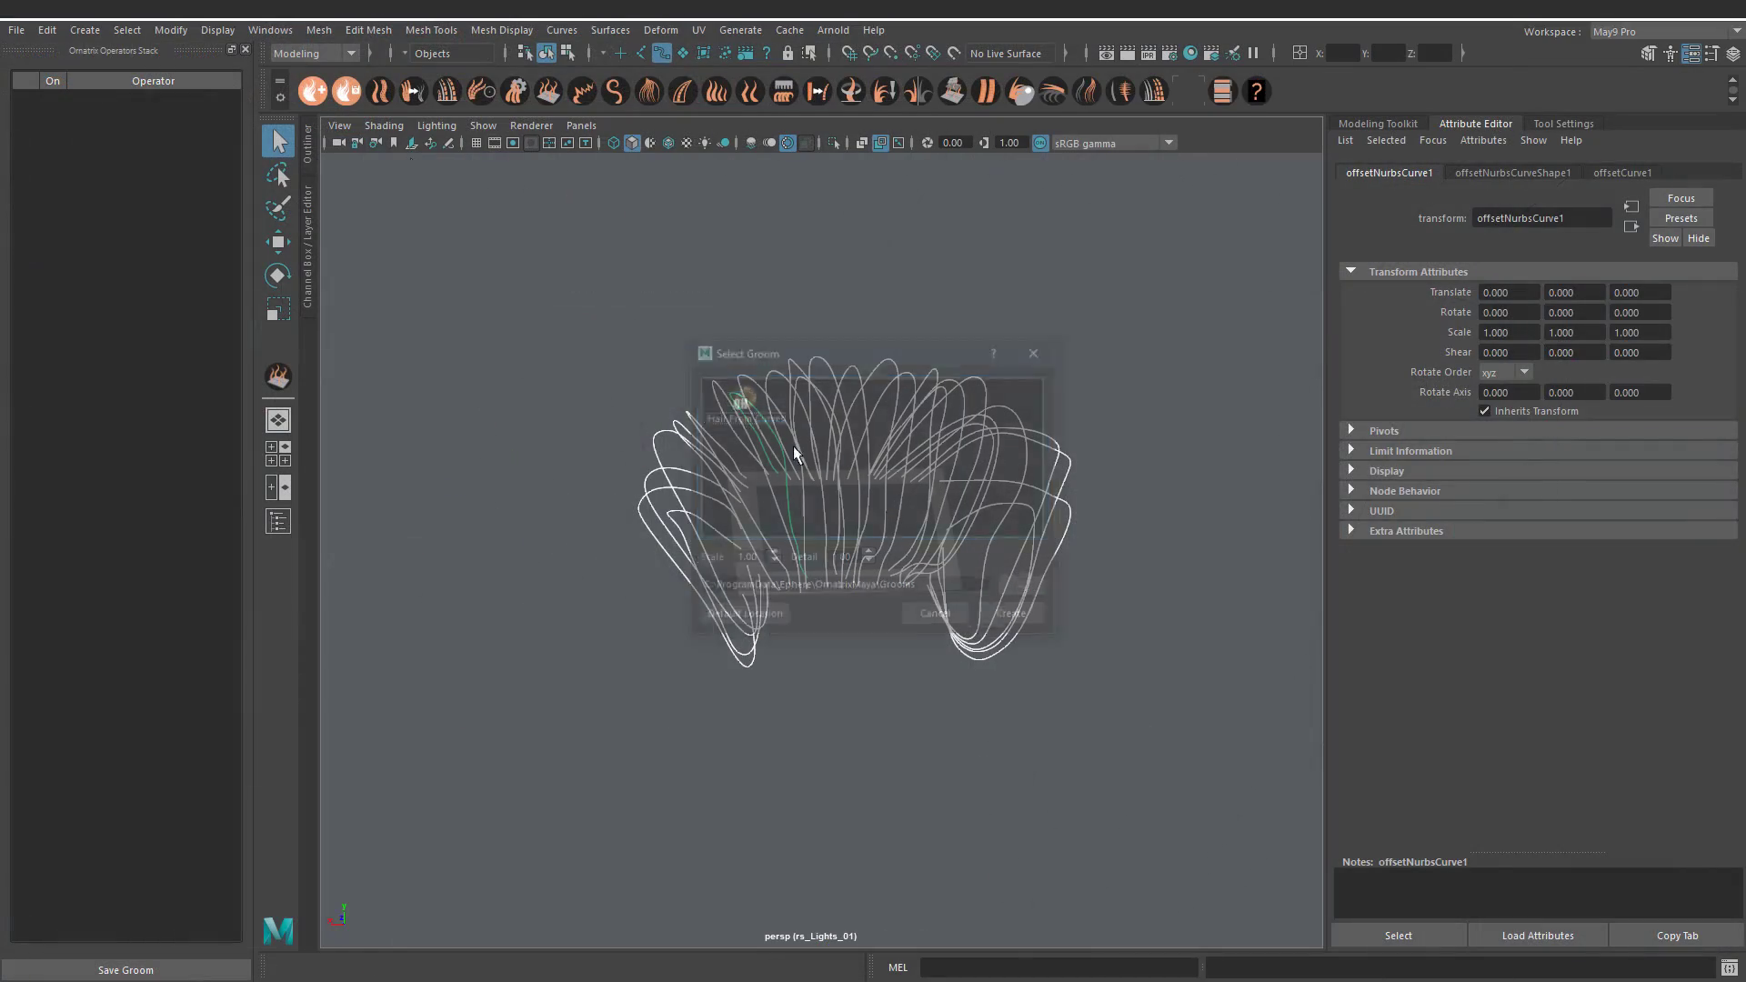
Step: Set the Point Count to 100 in GuidesFromCurvesNode2 and ground the strands on the ring-shaped scalp mesh with GroundStrandsNode2
left_click(124, 185)
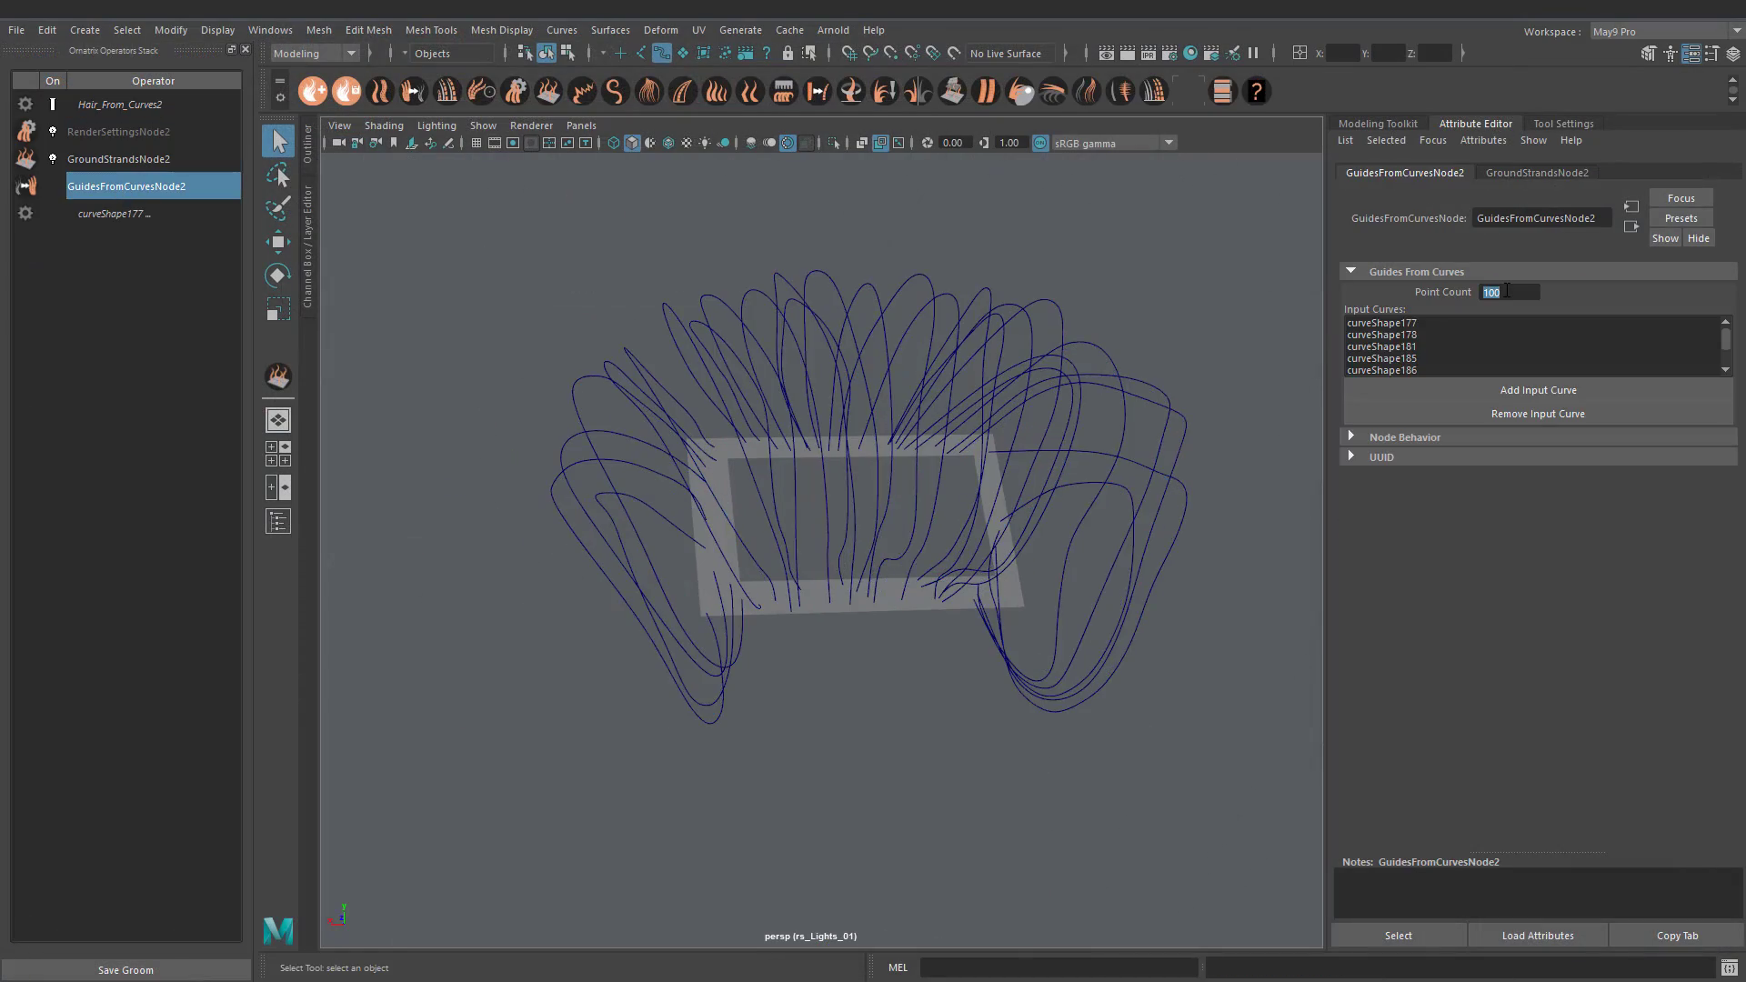
left_click(120, 160)
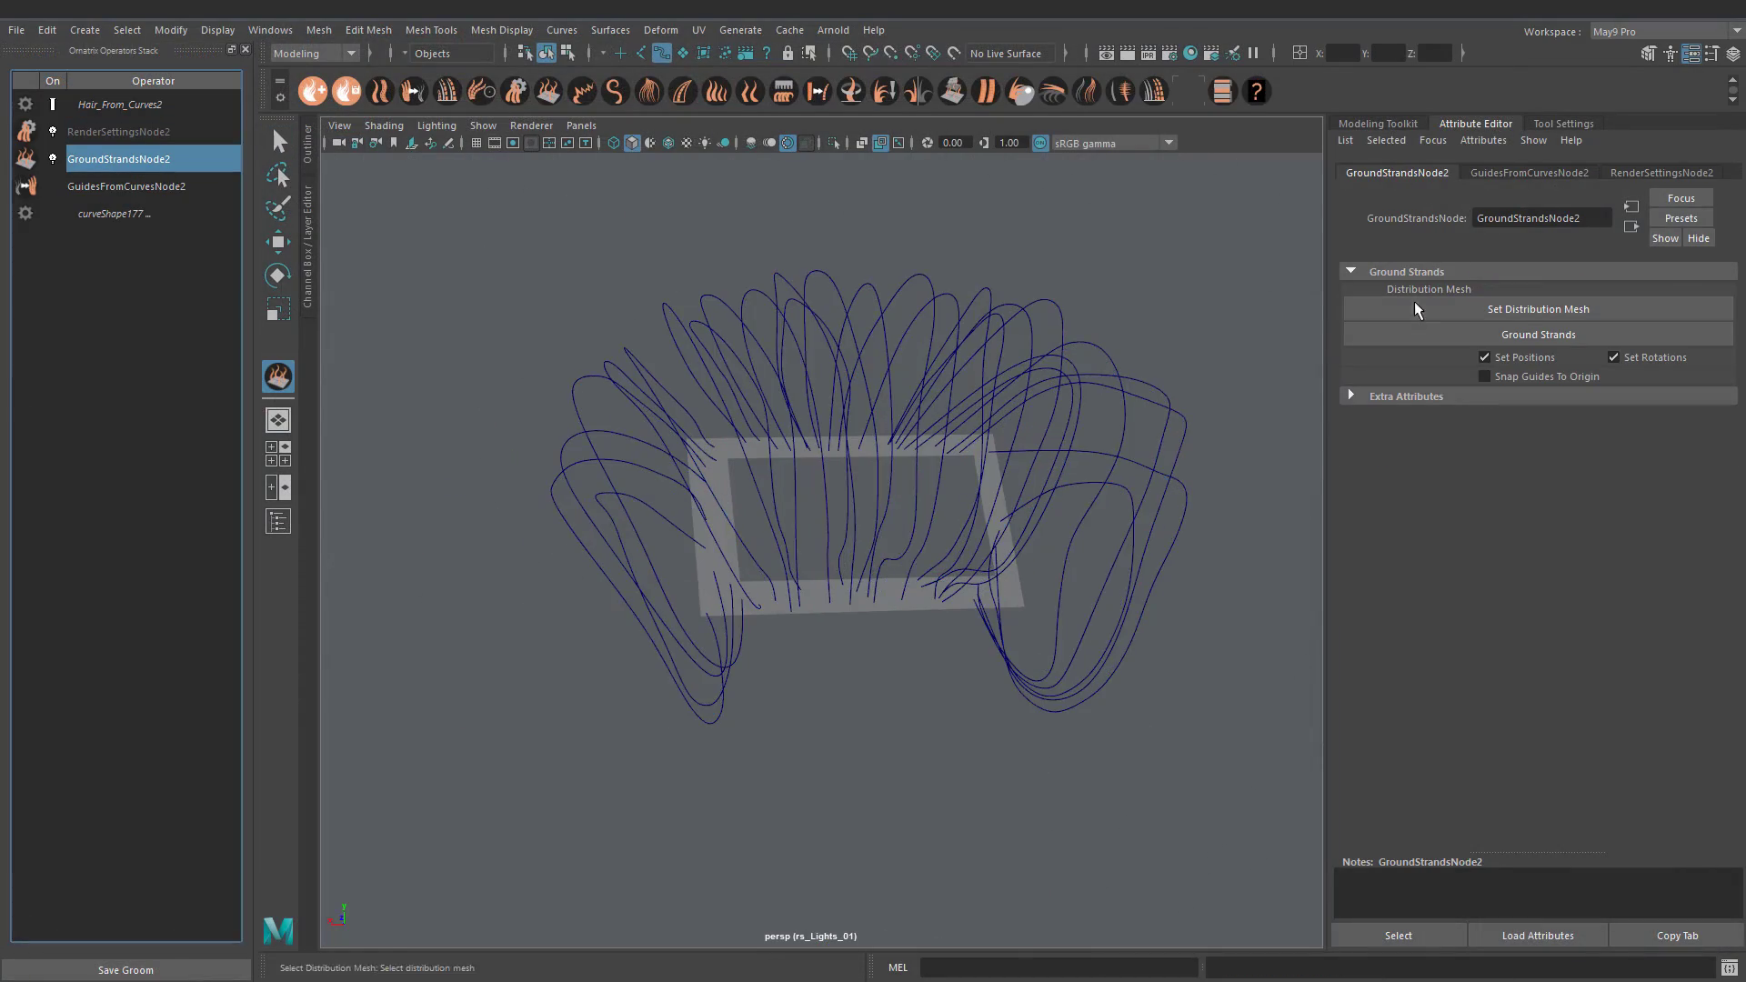
right_click_drag(873, 527, 951, 549, "alt")
left_click_drag(951, 549, 958, 597, "alt")
left_click(1537, 335)
right_click_drag(1000, 455, 864, 454, "alt")
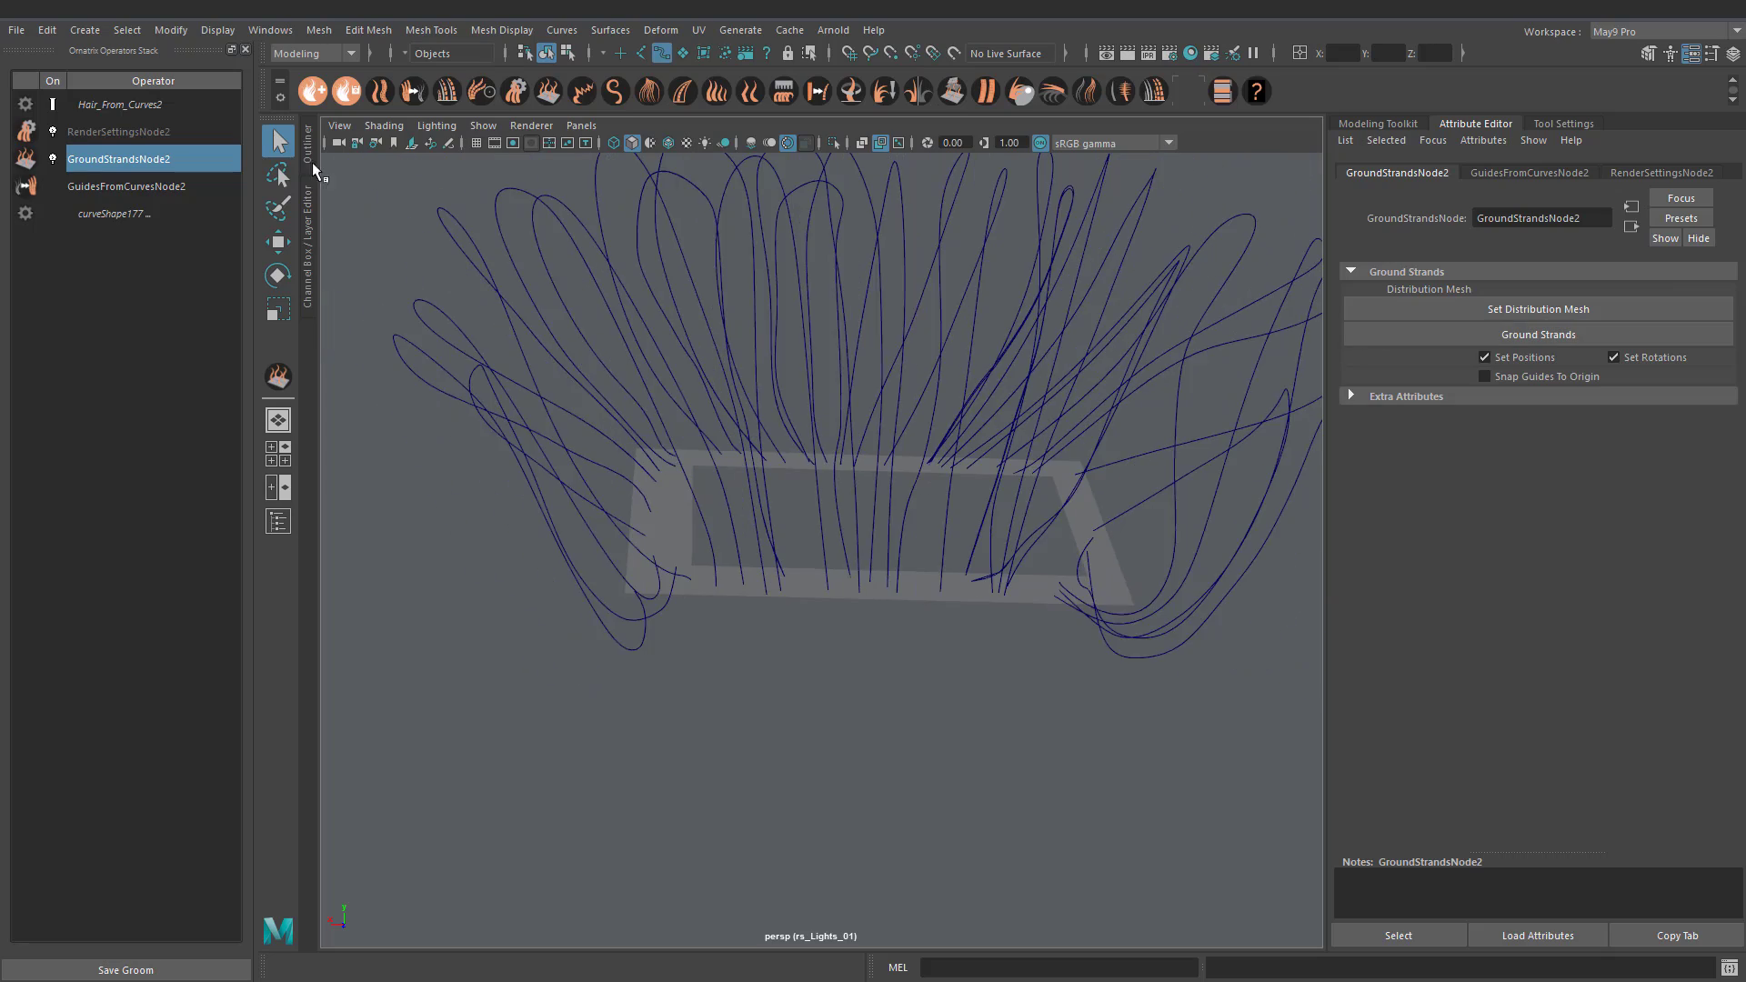
Step: Add a Hair From Guides operator to Hair_From_Curves2, using the first Guide Count mode and the third Guide Interpolation mode
left_click(447, 91)
left_click_drag(773, 473, 977, 444, "alt")
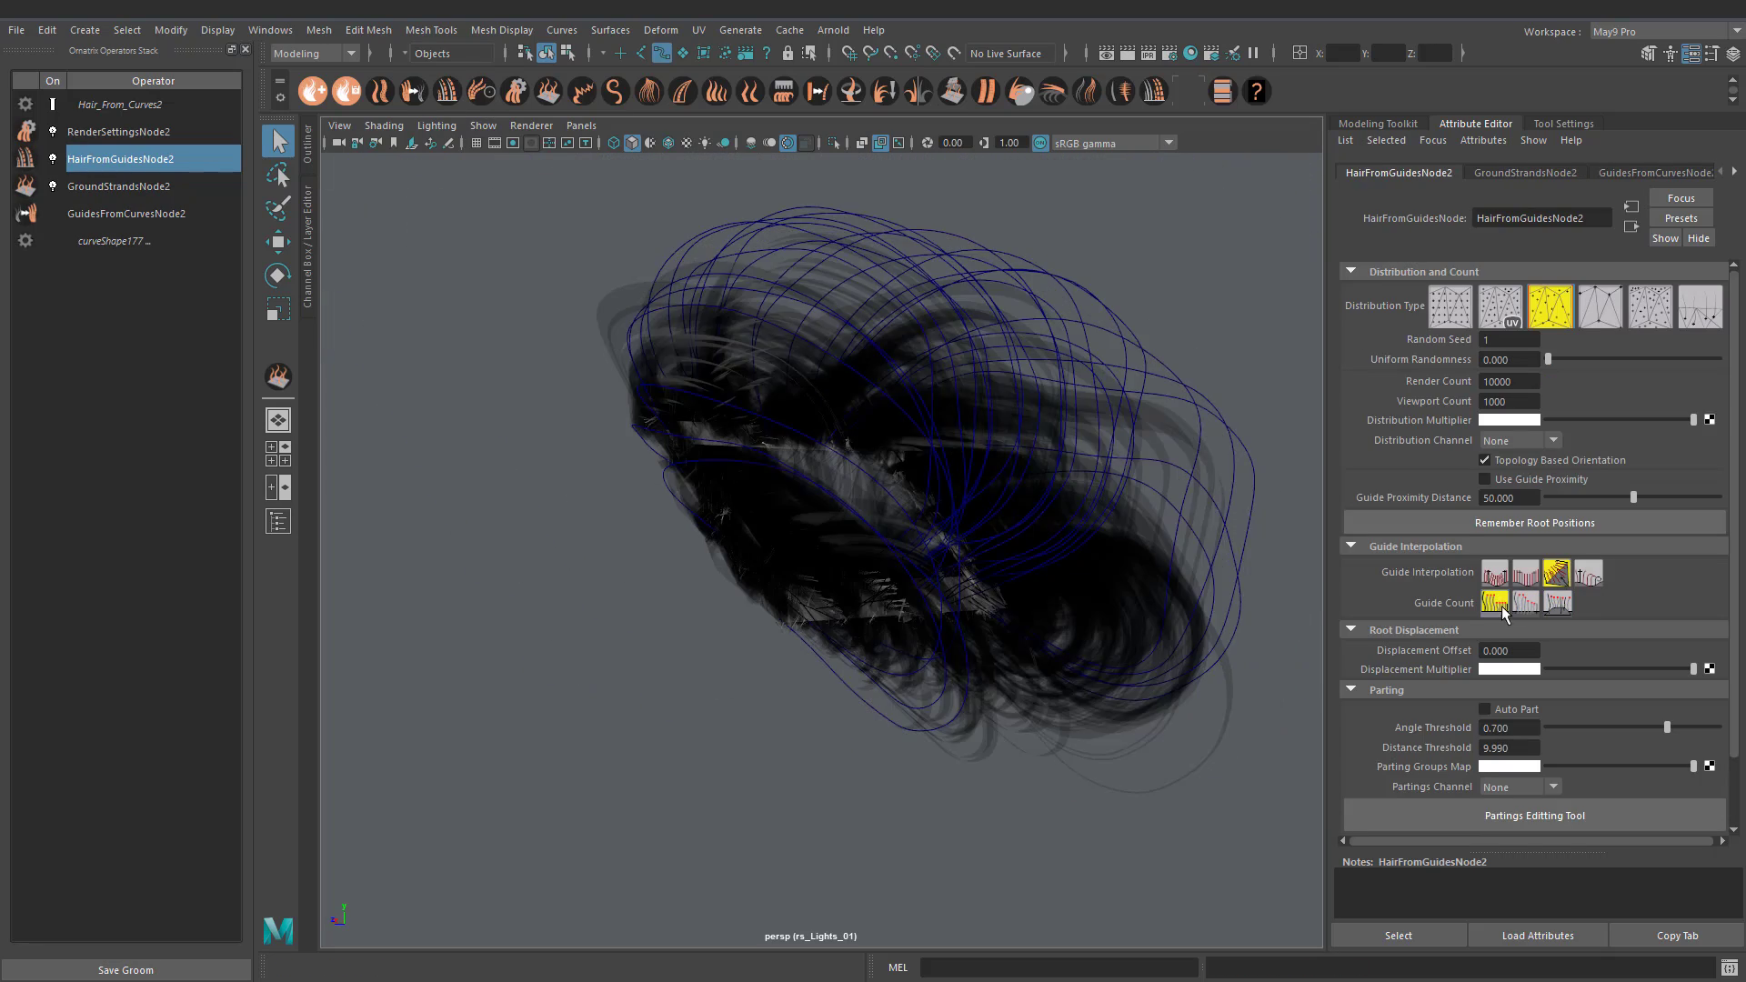
left_click(1495, 574)
left_click(1495, 603)
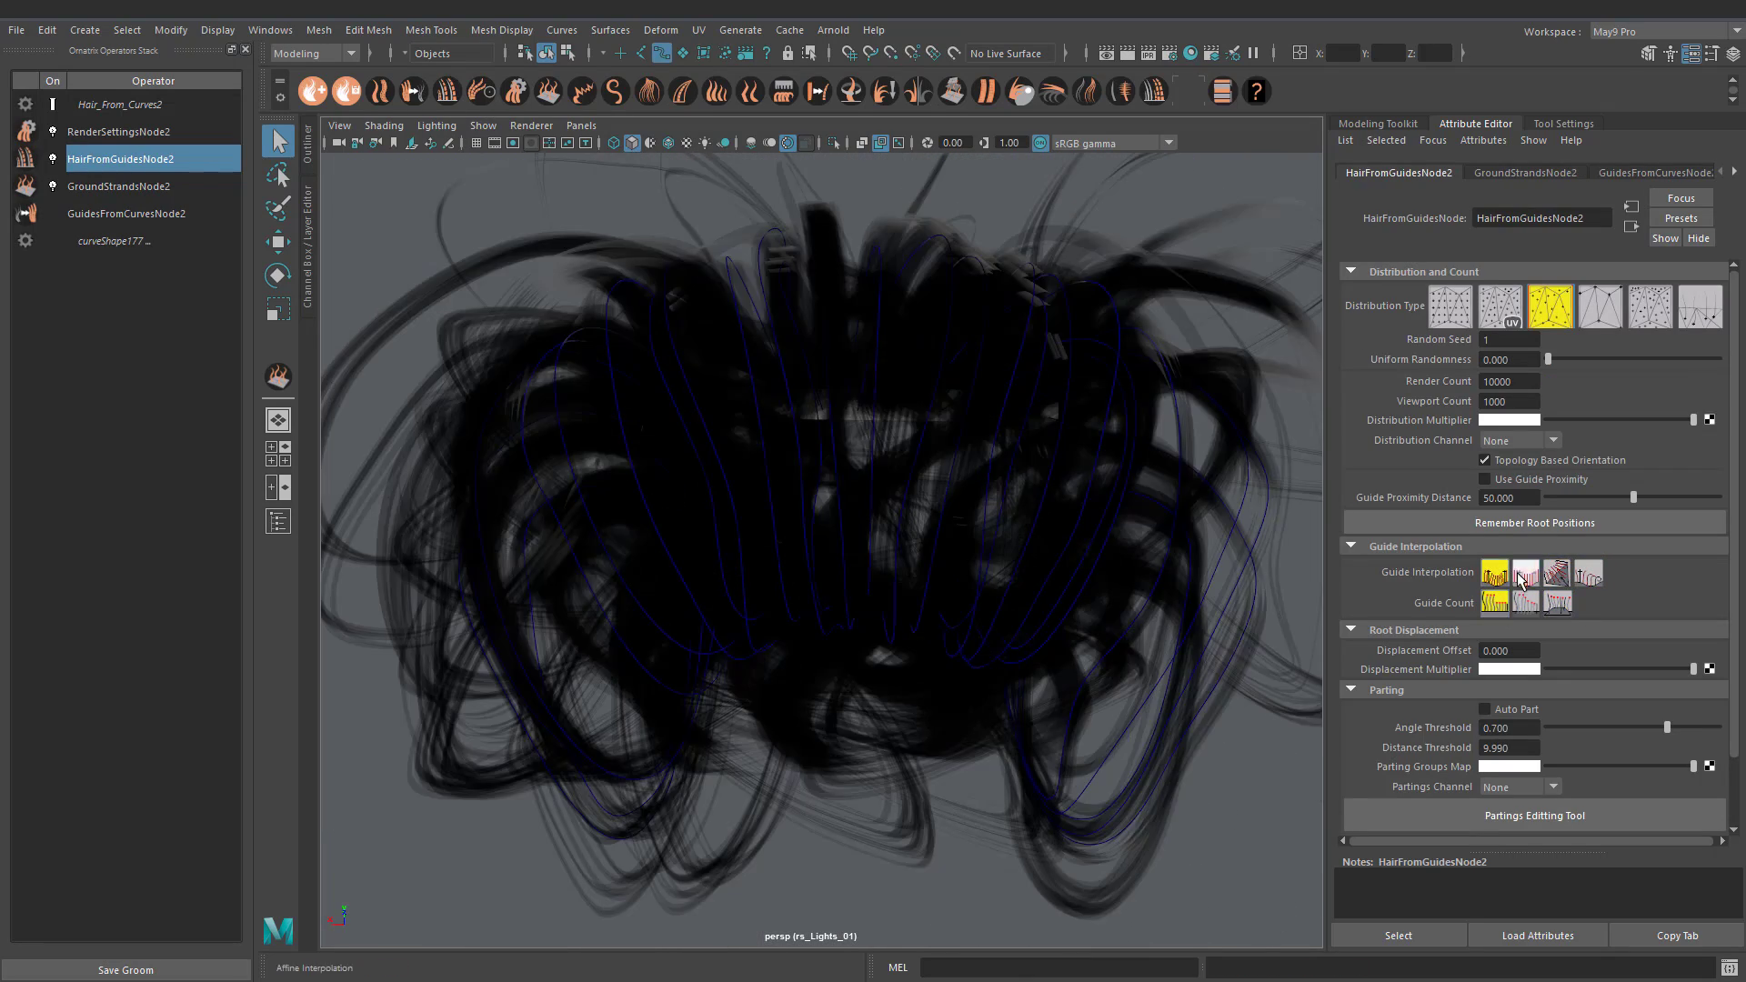
left_click(1556, 573)
left_click_drag(1253, 559, 1153, 518, "alt")
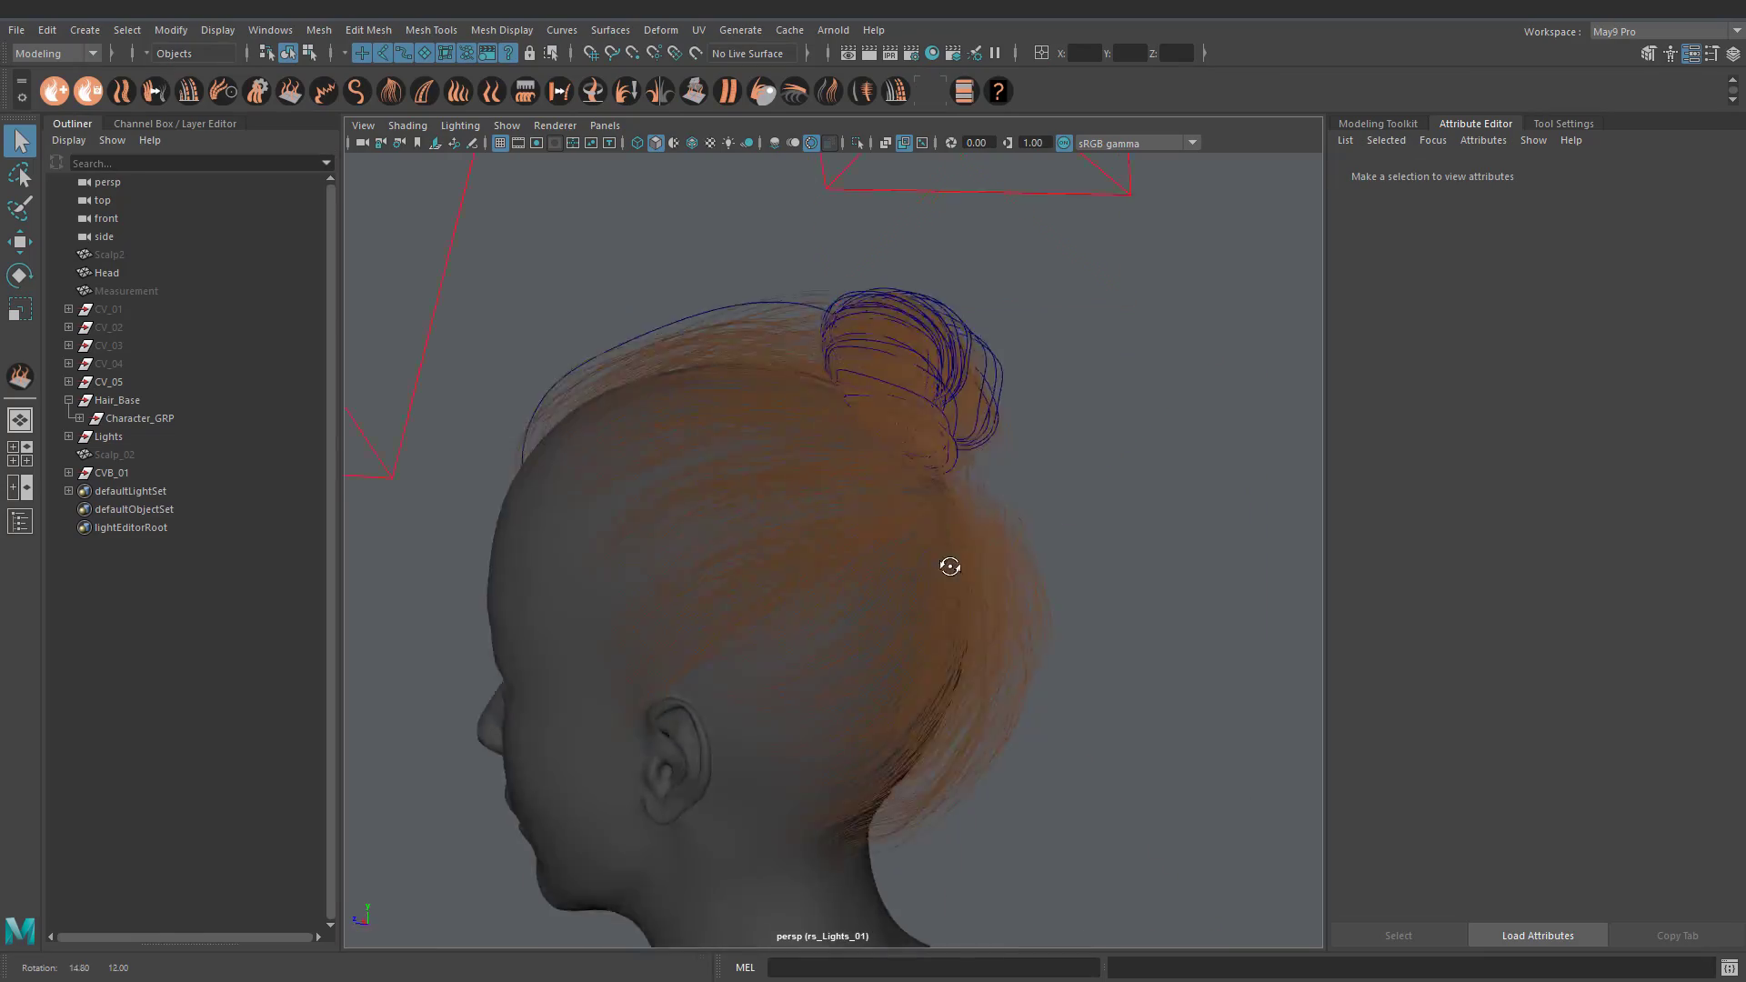
Step: Examine the Arnold render of the combined head hair and rolled section from the side, back and close up
left_click_drag(947, 564, 982, 545, "alt")
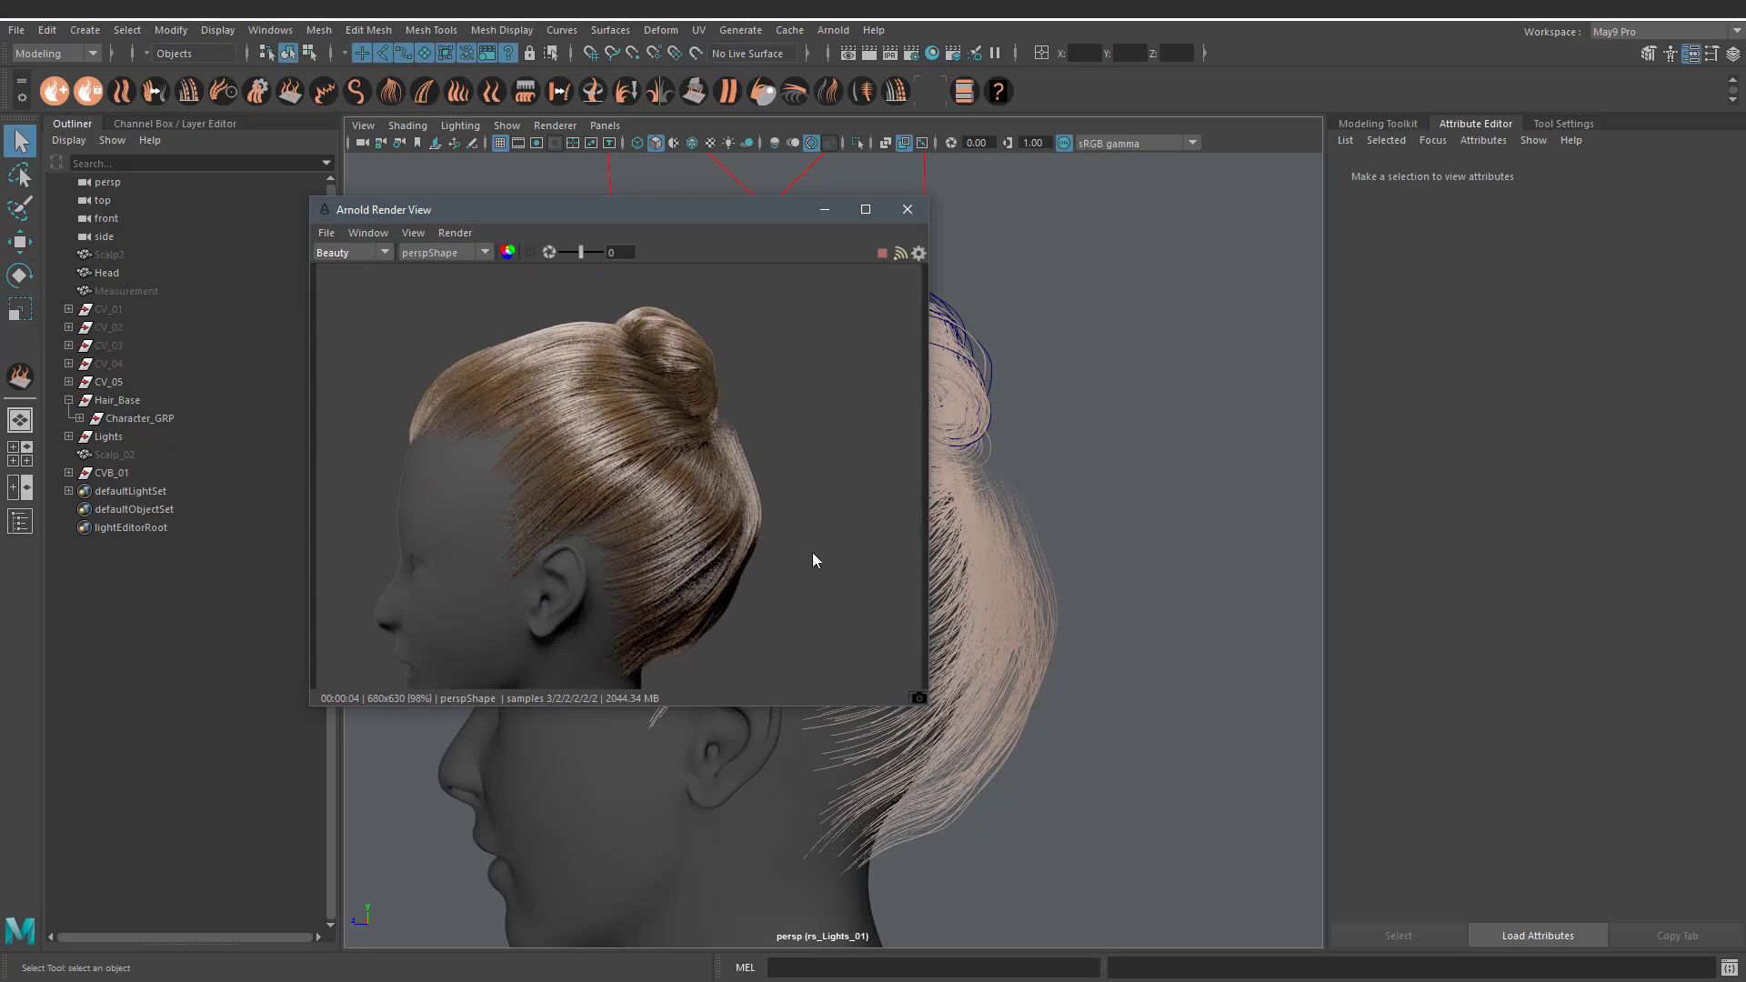
left_click_drag(1050, 548, 946, 535, "alt")
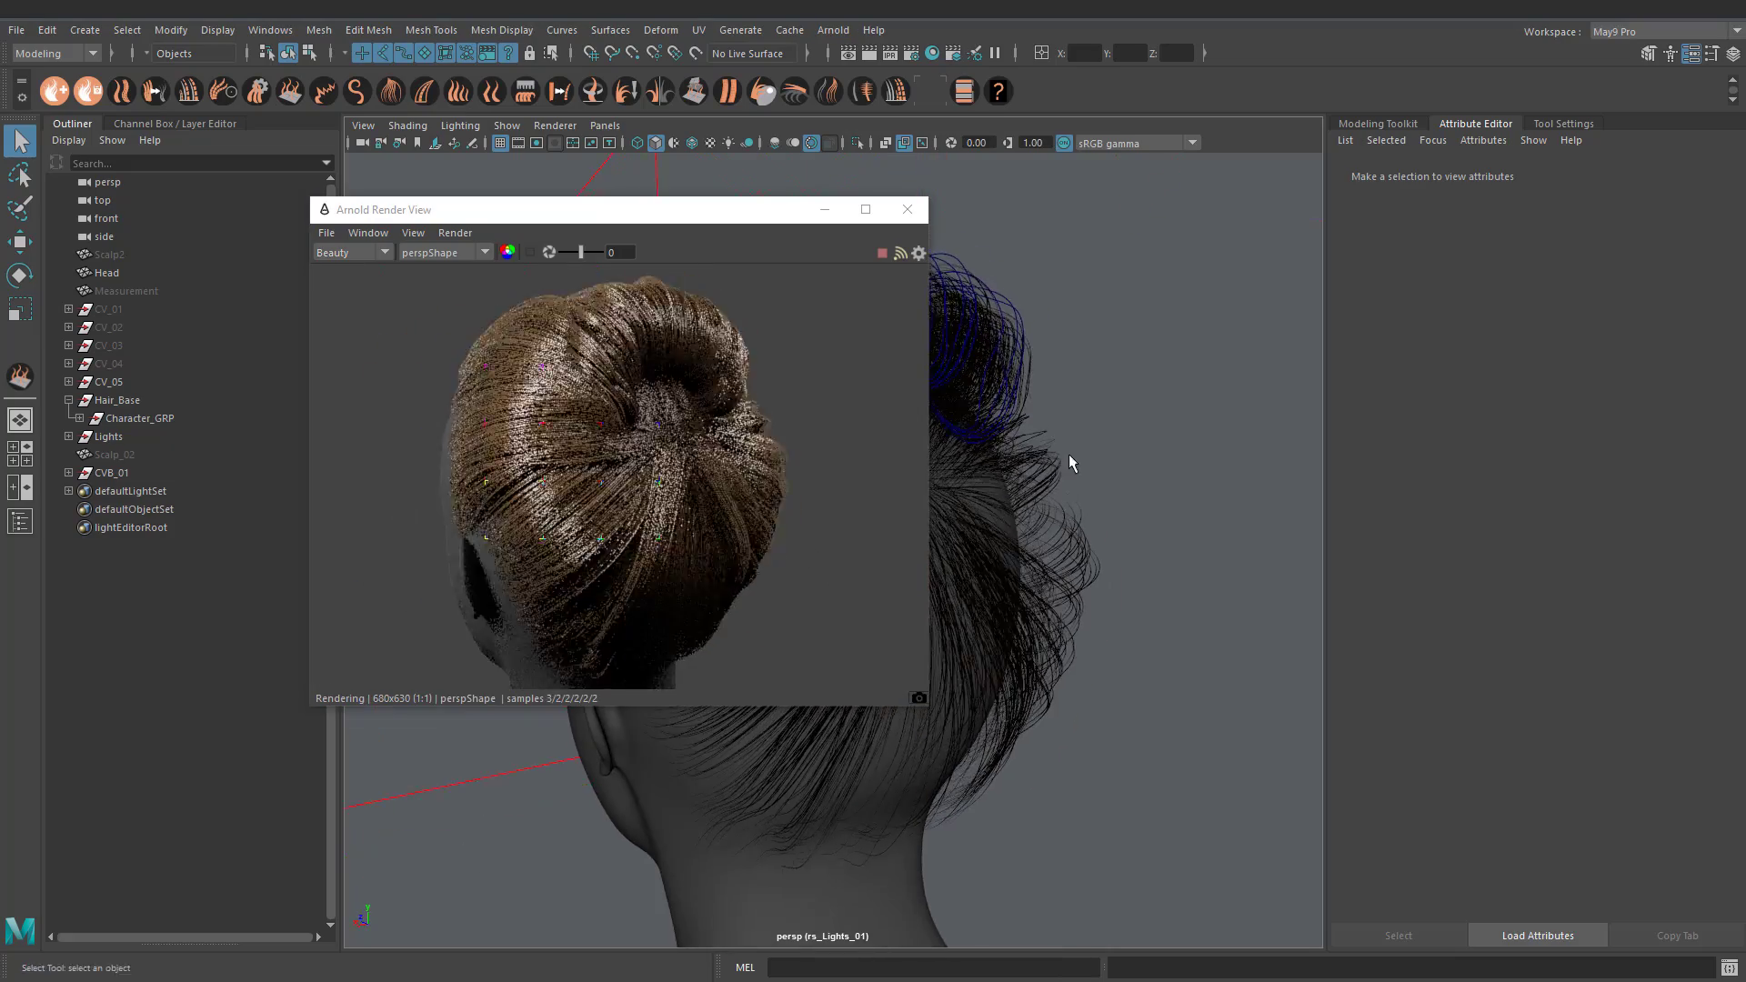
right_click_drag(1072, 460, 1105, 459, "alt")
middle_click_drag(1092, 460, 1079, 542, "alt")
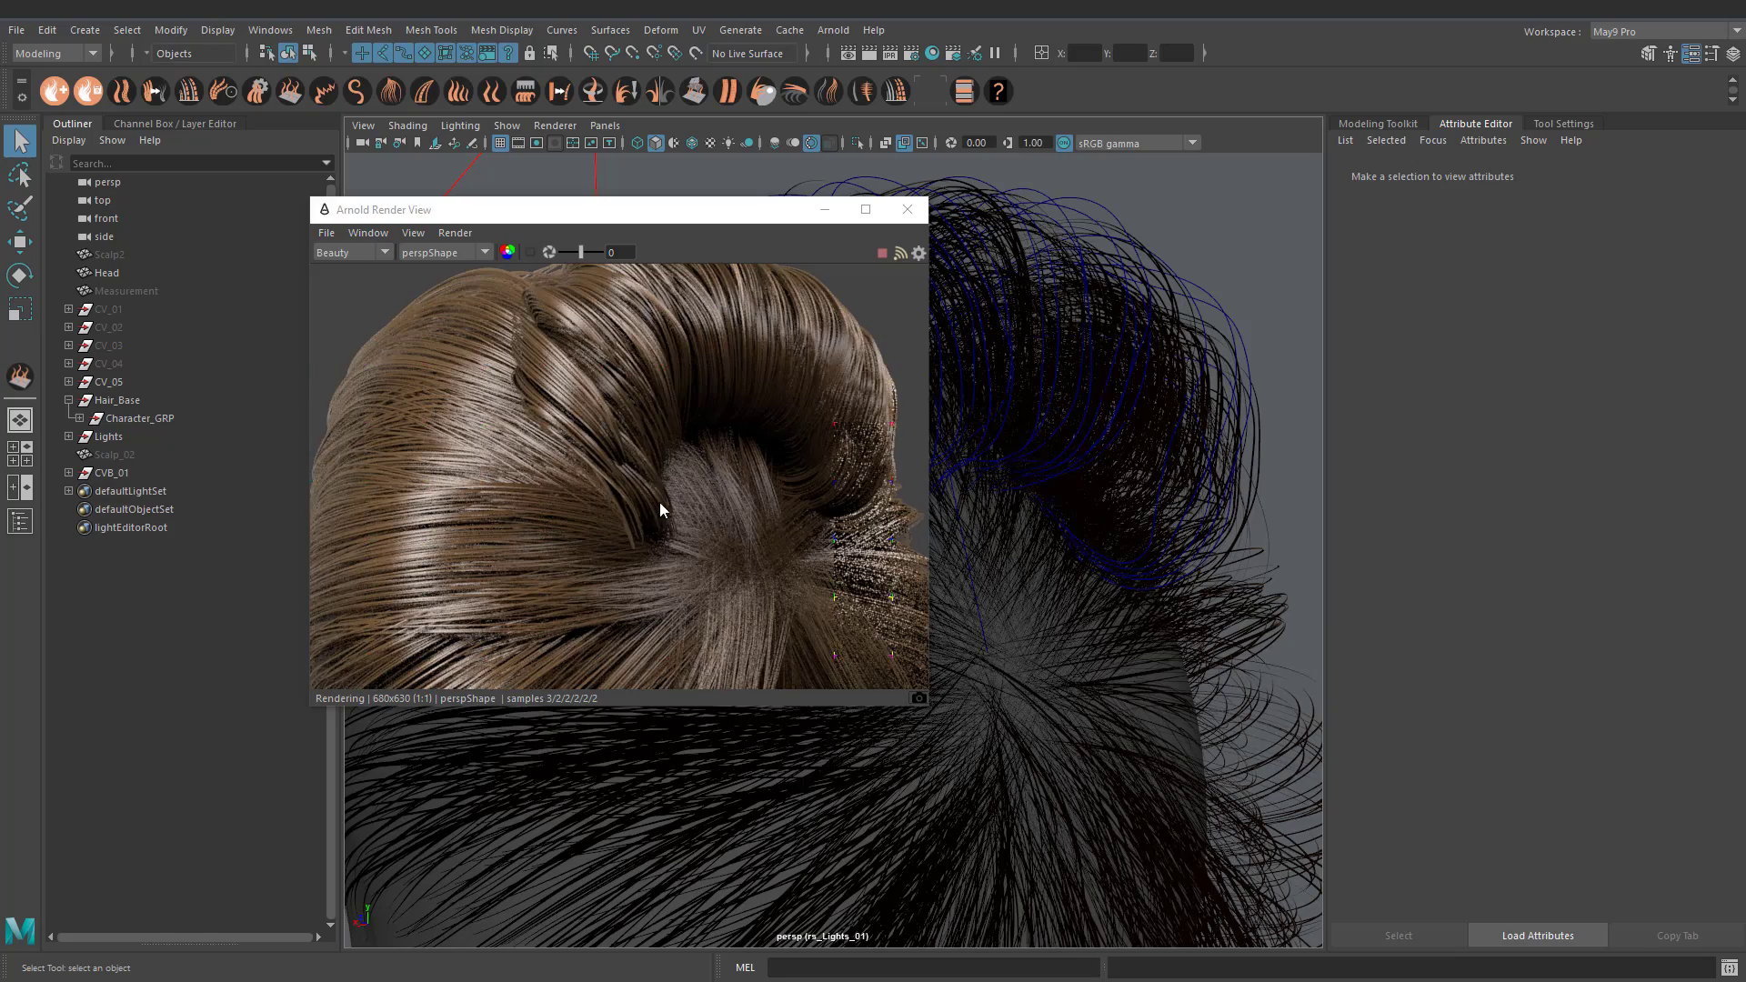
left_click_drag(980, 498, 854, 500, "alt")
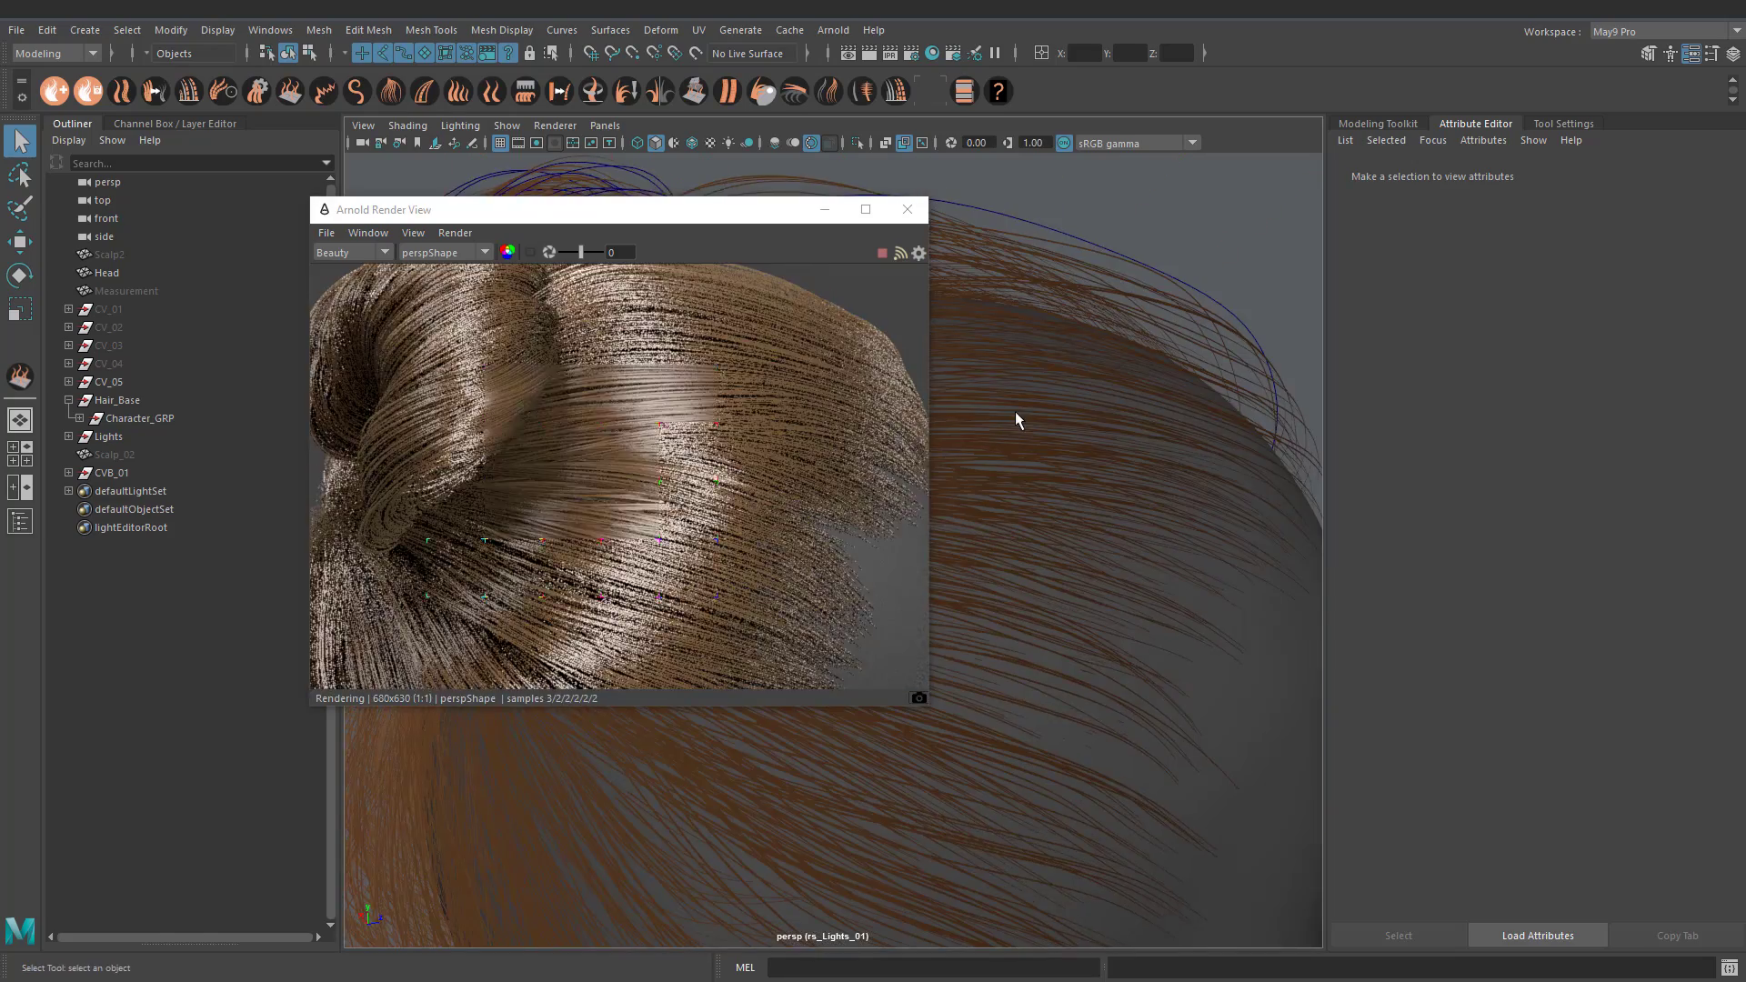
right_click_drag(1015, 420, 919, 436, "alt")
left_click_drag(1137, 509, 1213, 554, "alt")
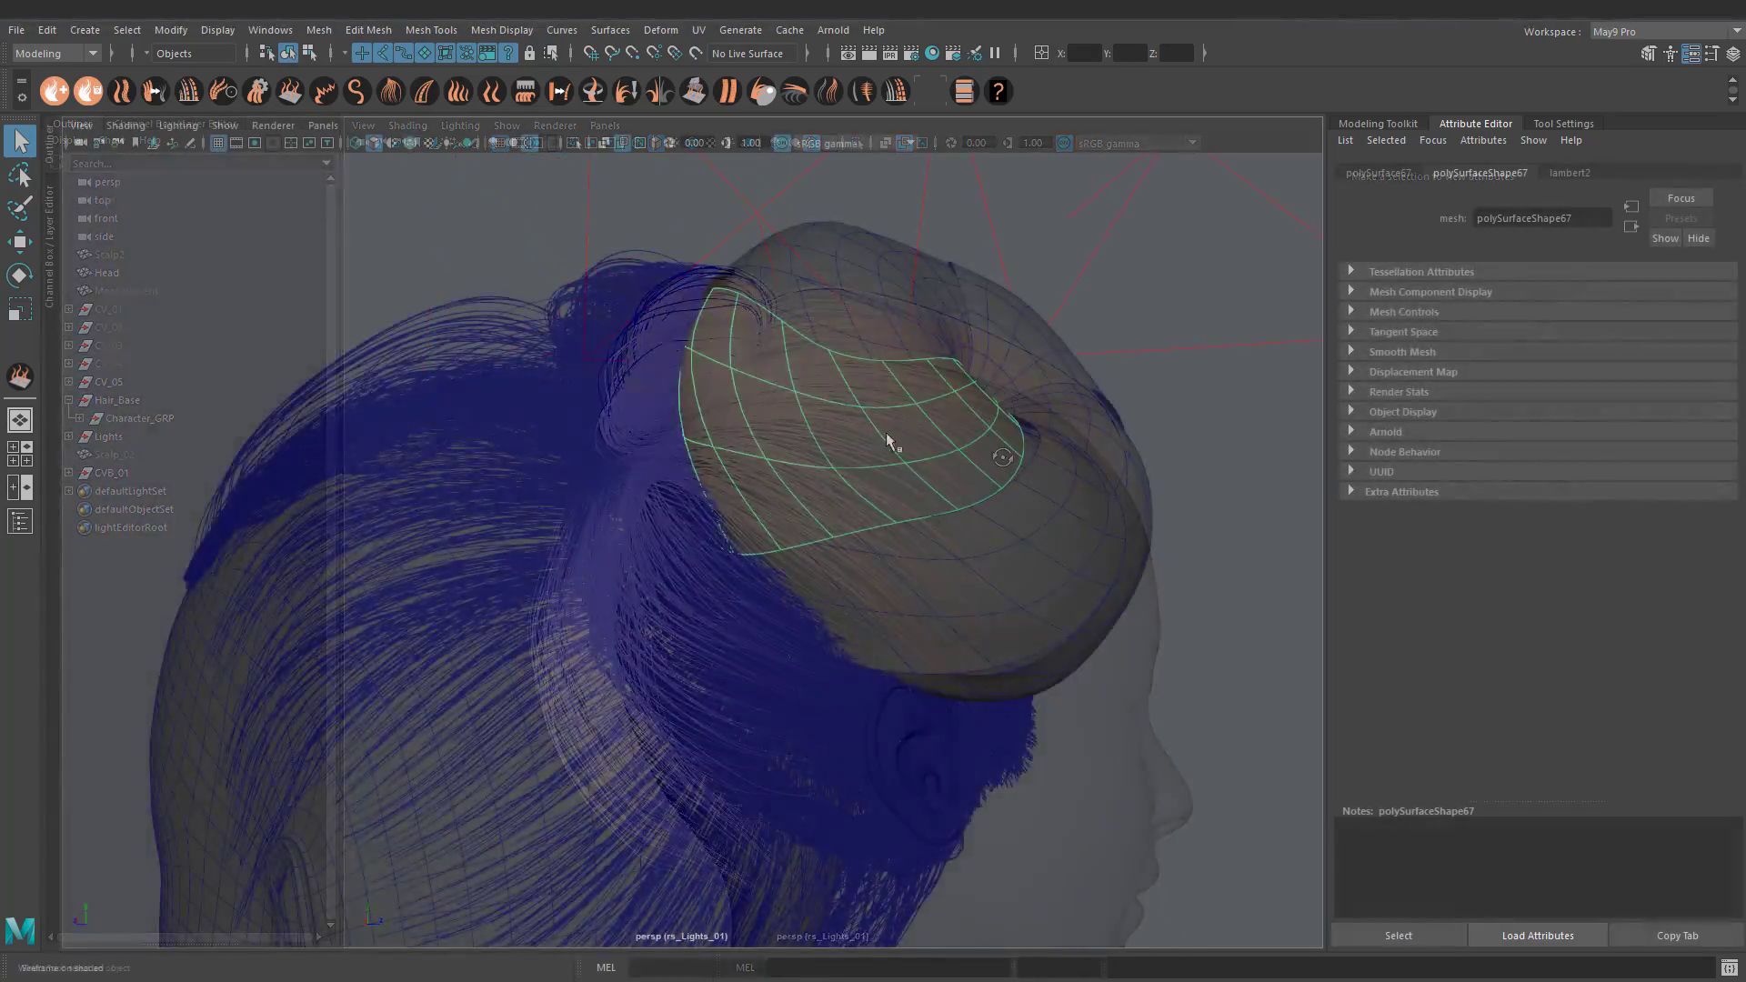
Step: Create hair from mesh strips on the bun piece polySurface67 and add polySurfaceShape65 as a second strip mesh
mouse_move(889, 440)
left_mouse_down("alt")
mouse_move(941, 463)
mouse_move(819, 461)
mouse_move(888, 452)
mouse_move(880, 466)
left_mouse_up("alt")
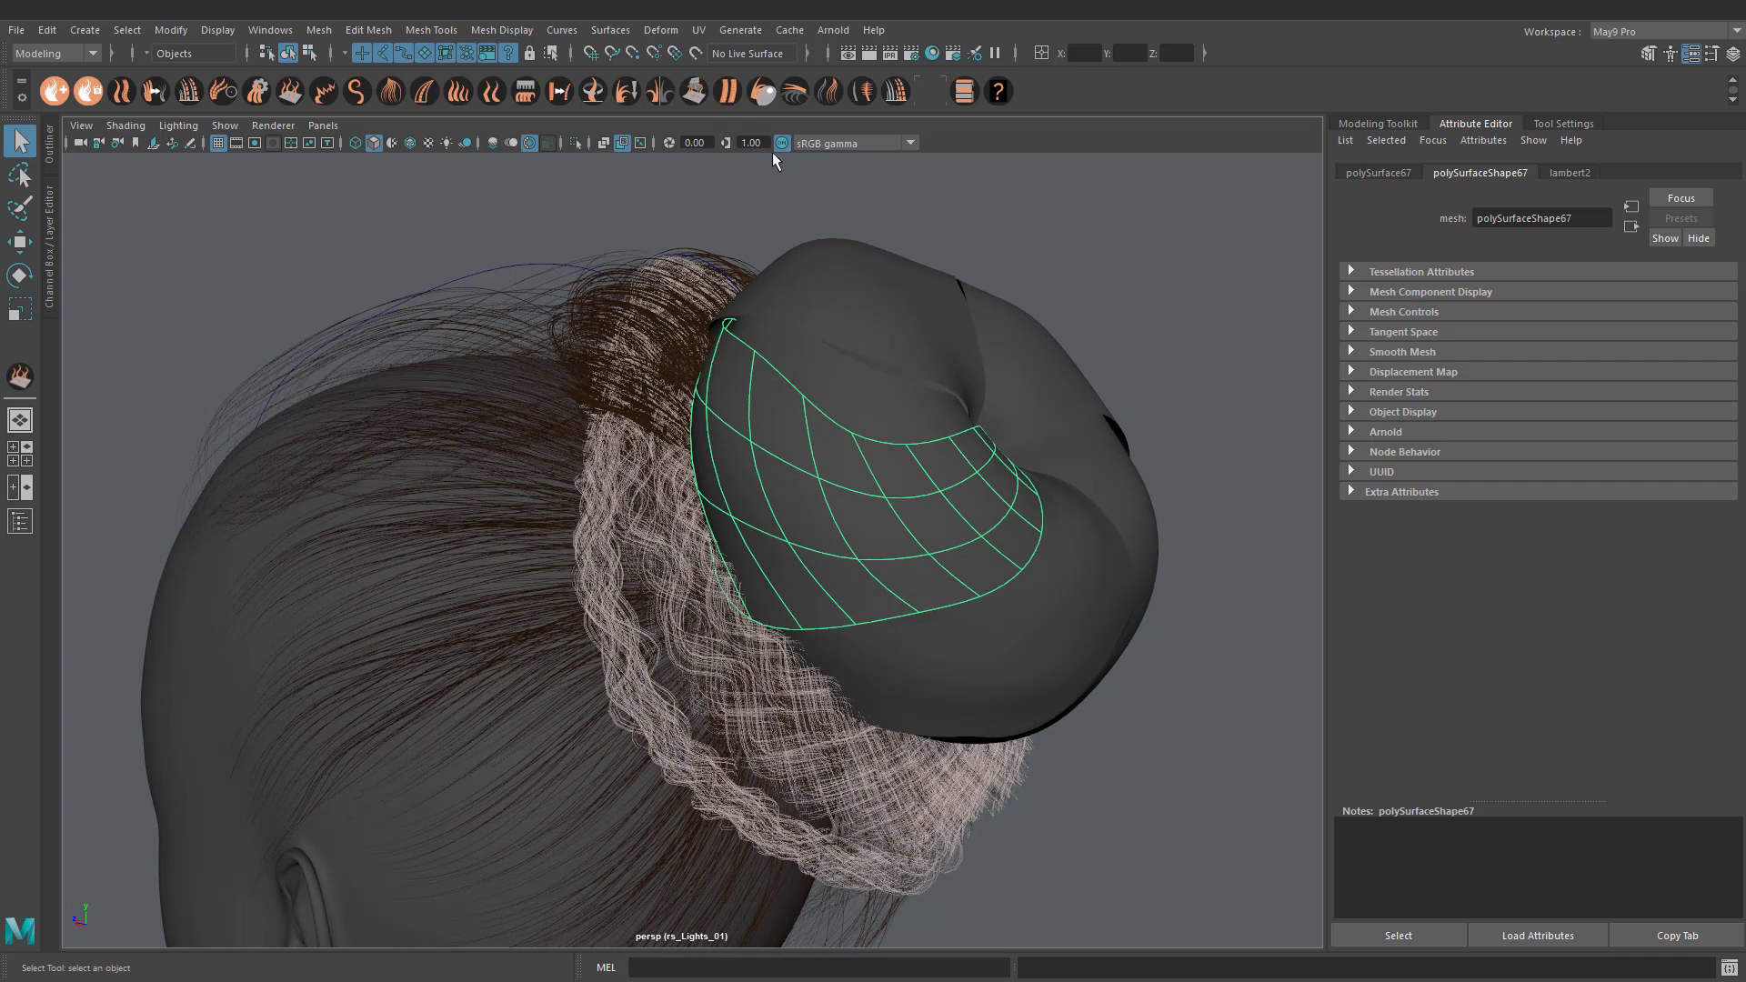
left_click(727, 91)
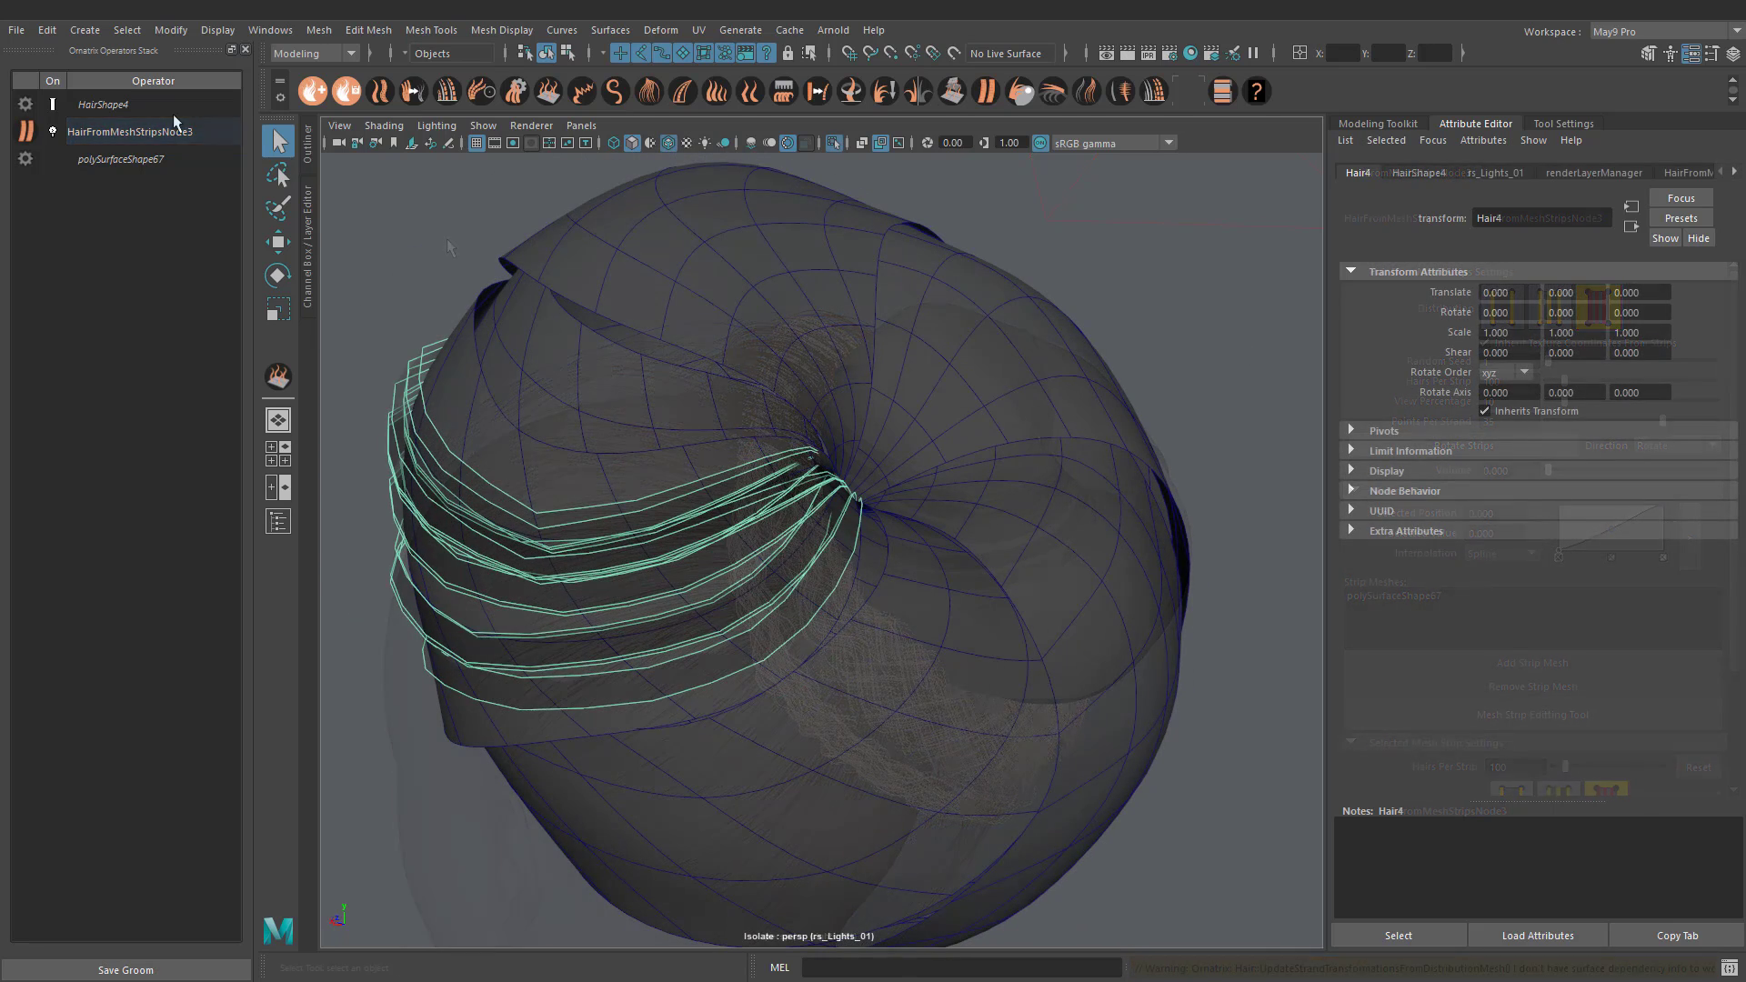
left_click(869, 586)
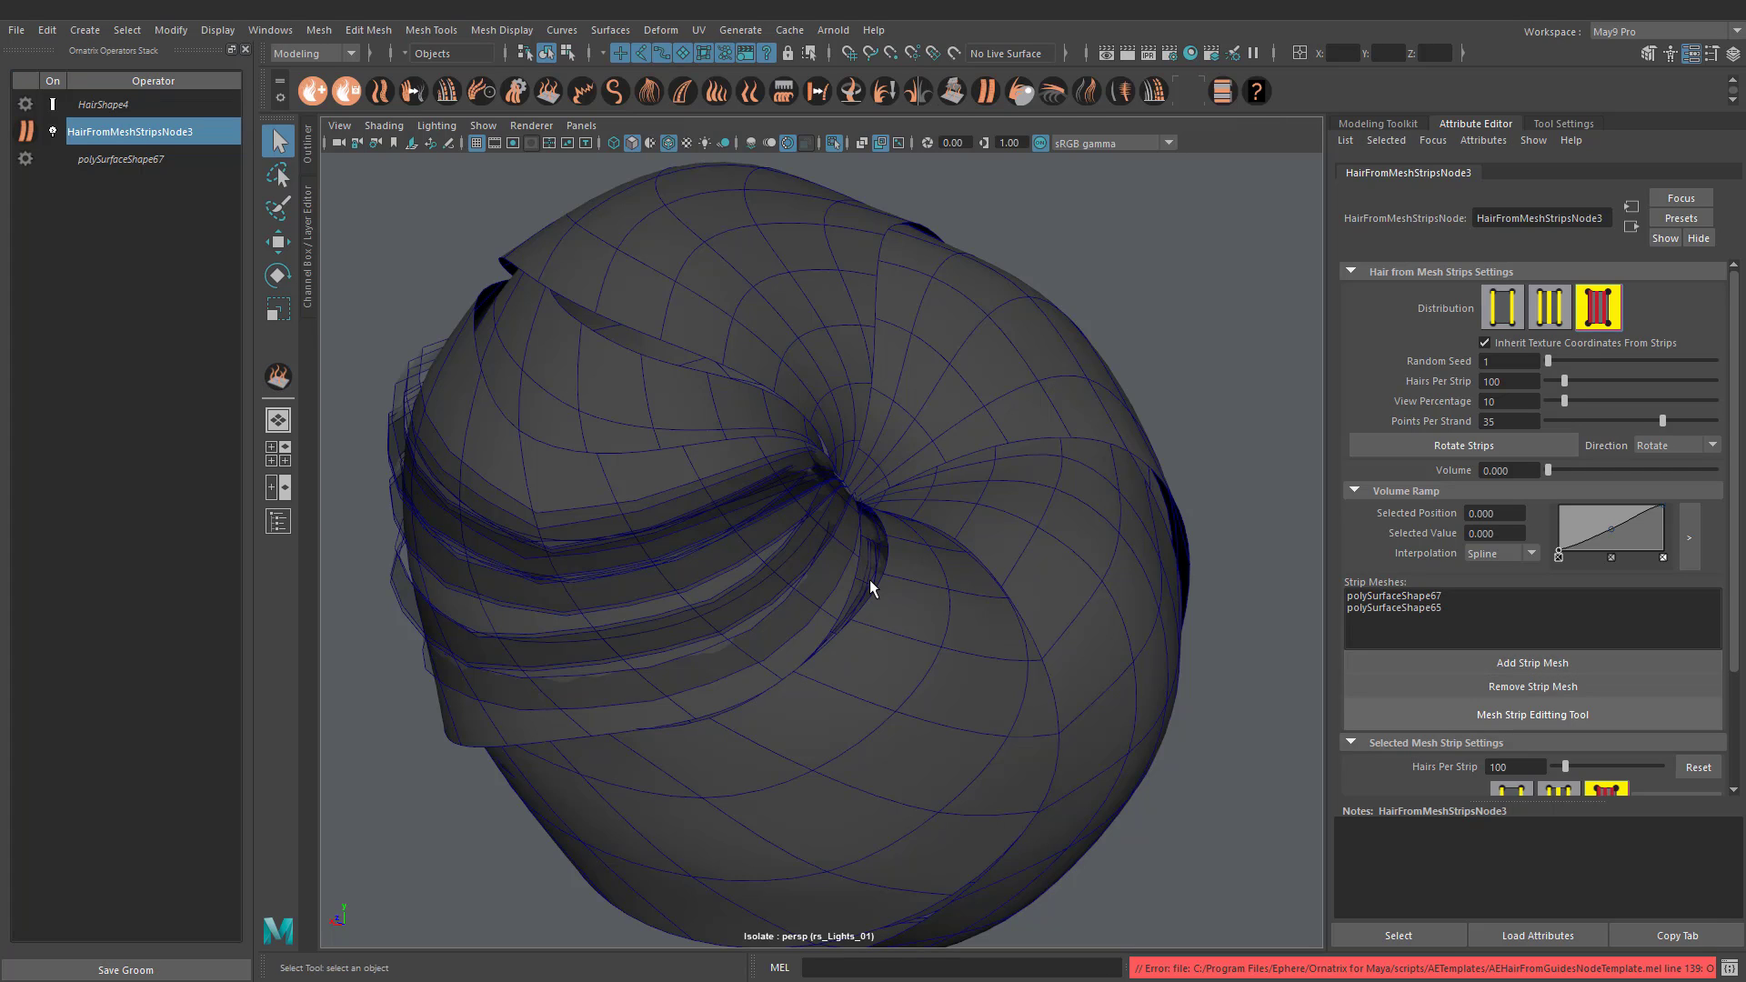
Step: Add the remaining bun pieces, including polySurfaceShape68, polySurfaceShape63 and polySurfaceShape62, to the strip meshes of HairFromMeshStripsNode3
left_click(1487, 656)
left_click(1037, 612)
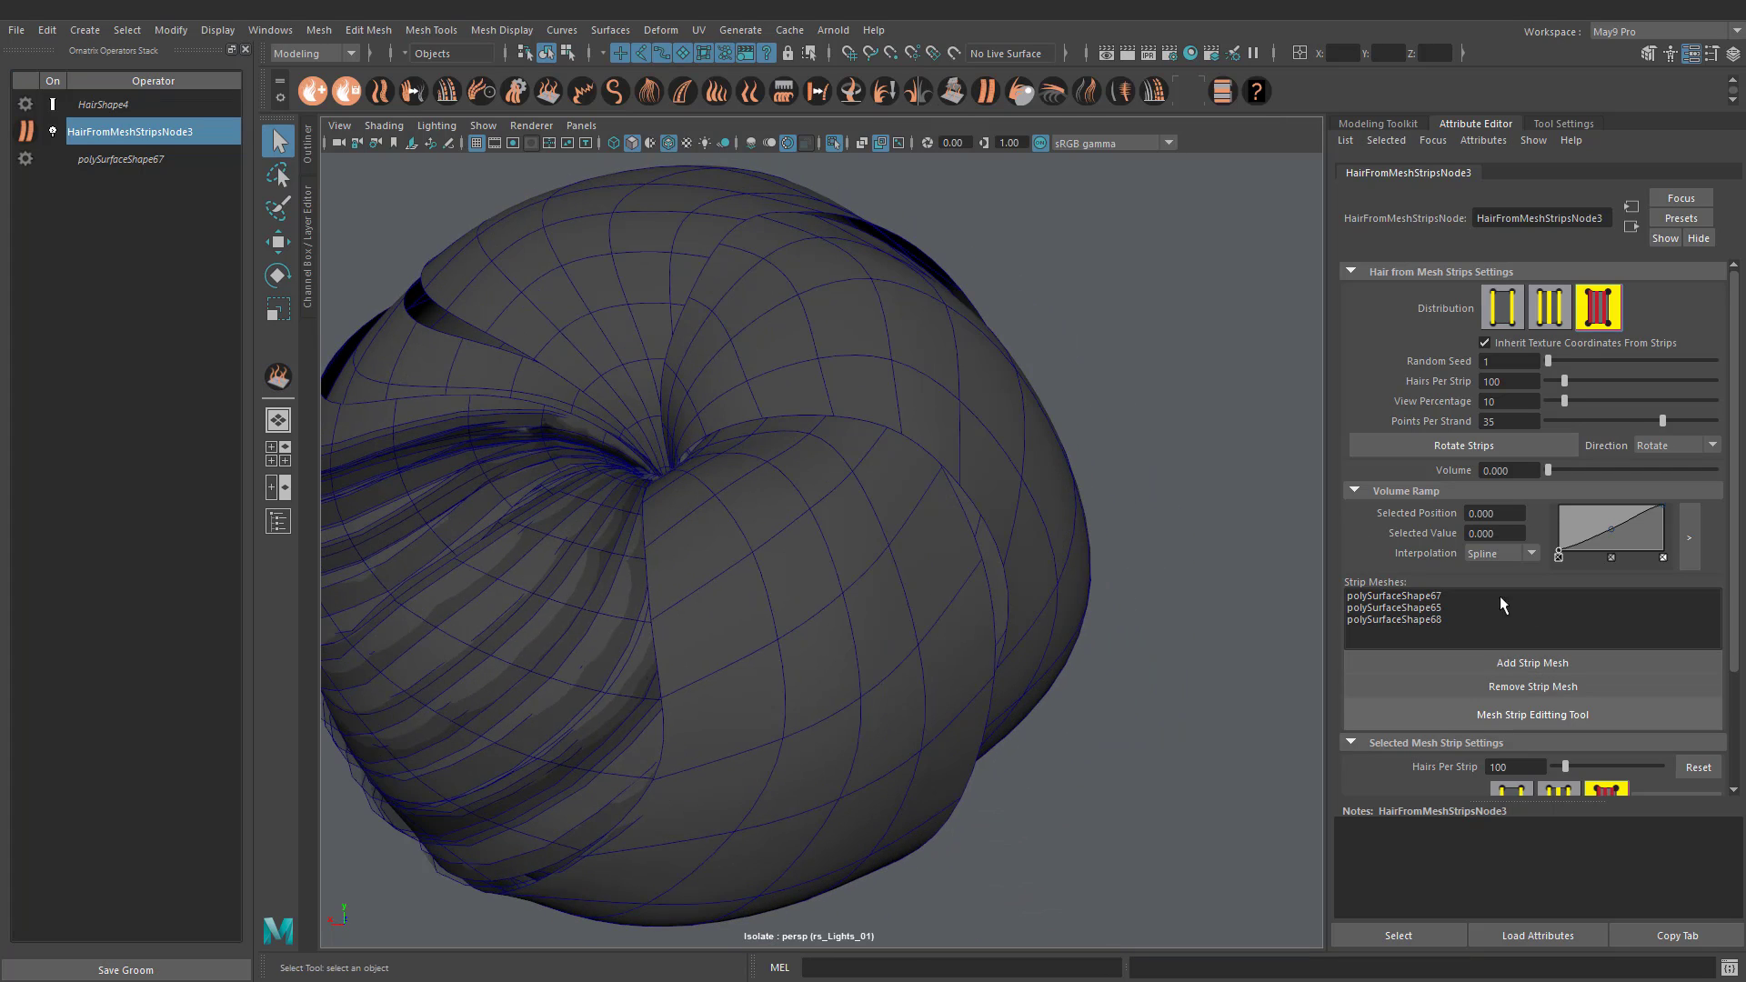
left_click(883, 633)
left_click_drag(883, 609, 831, 516, "alt")
middle_click_drag(830, 515, 957, 513, "alt")
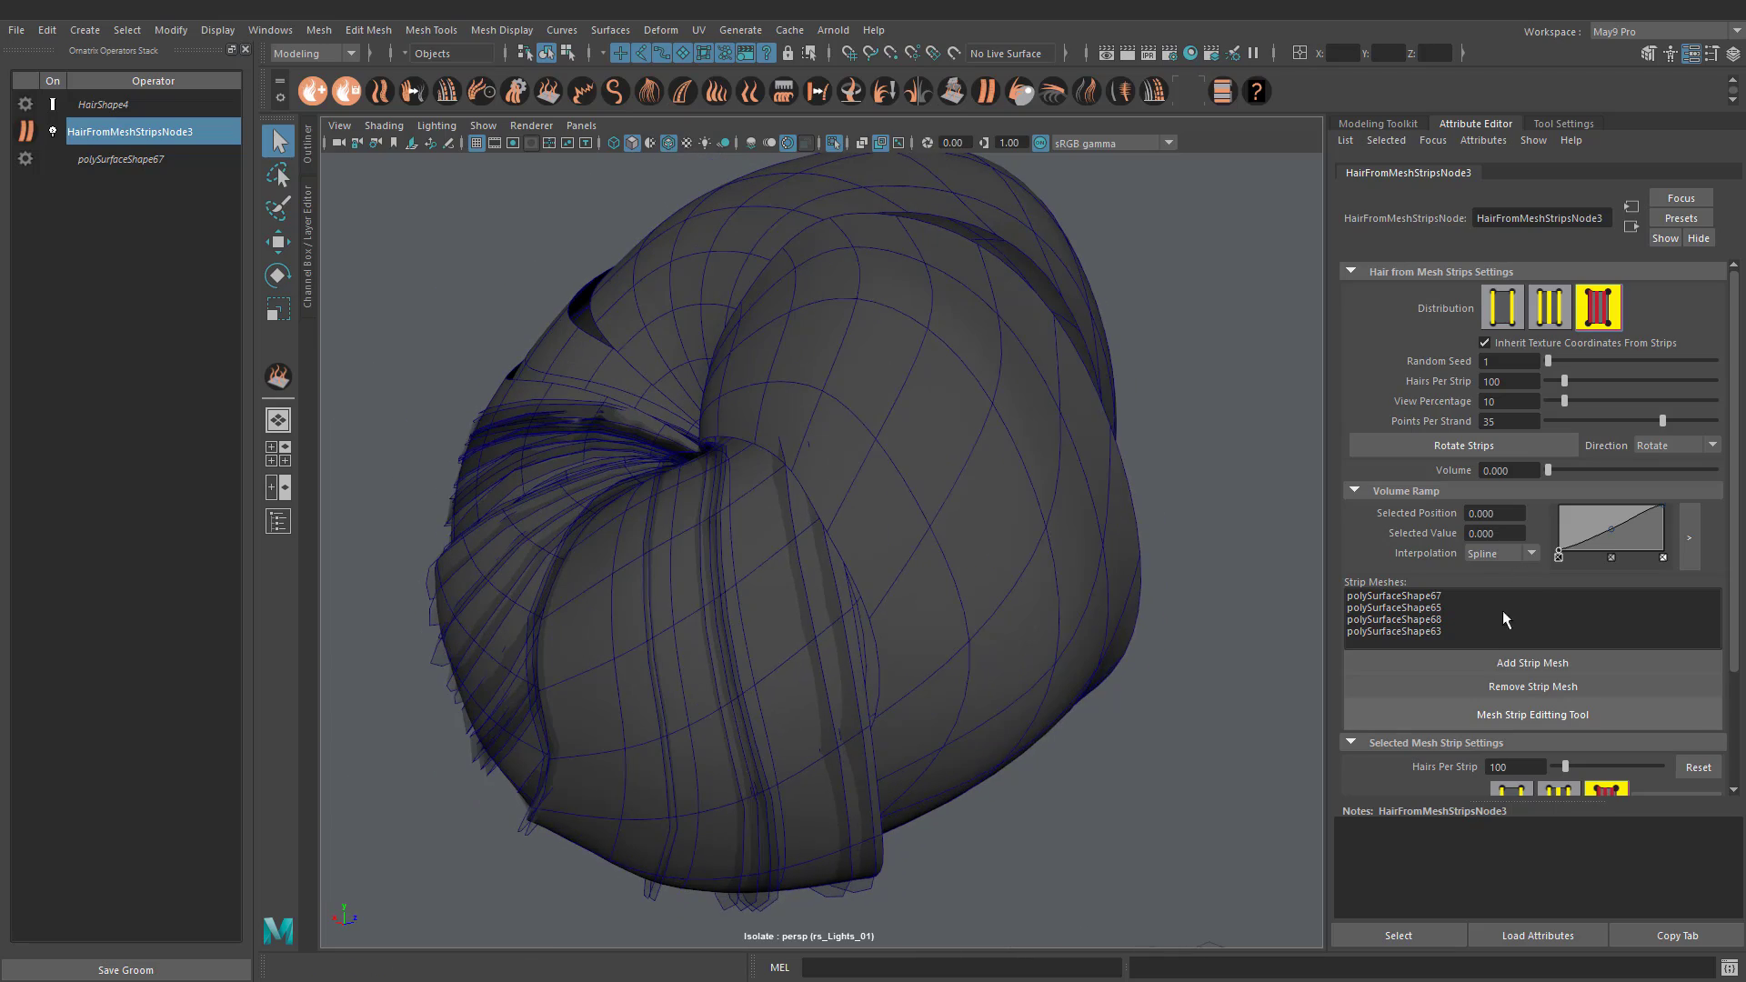
left_click_drag(946, 555, 919, 487, "alt")
left_click(873, 490)
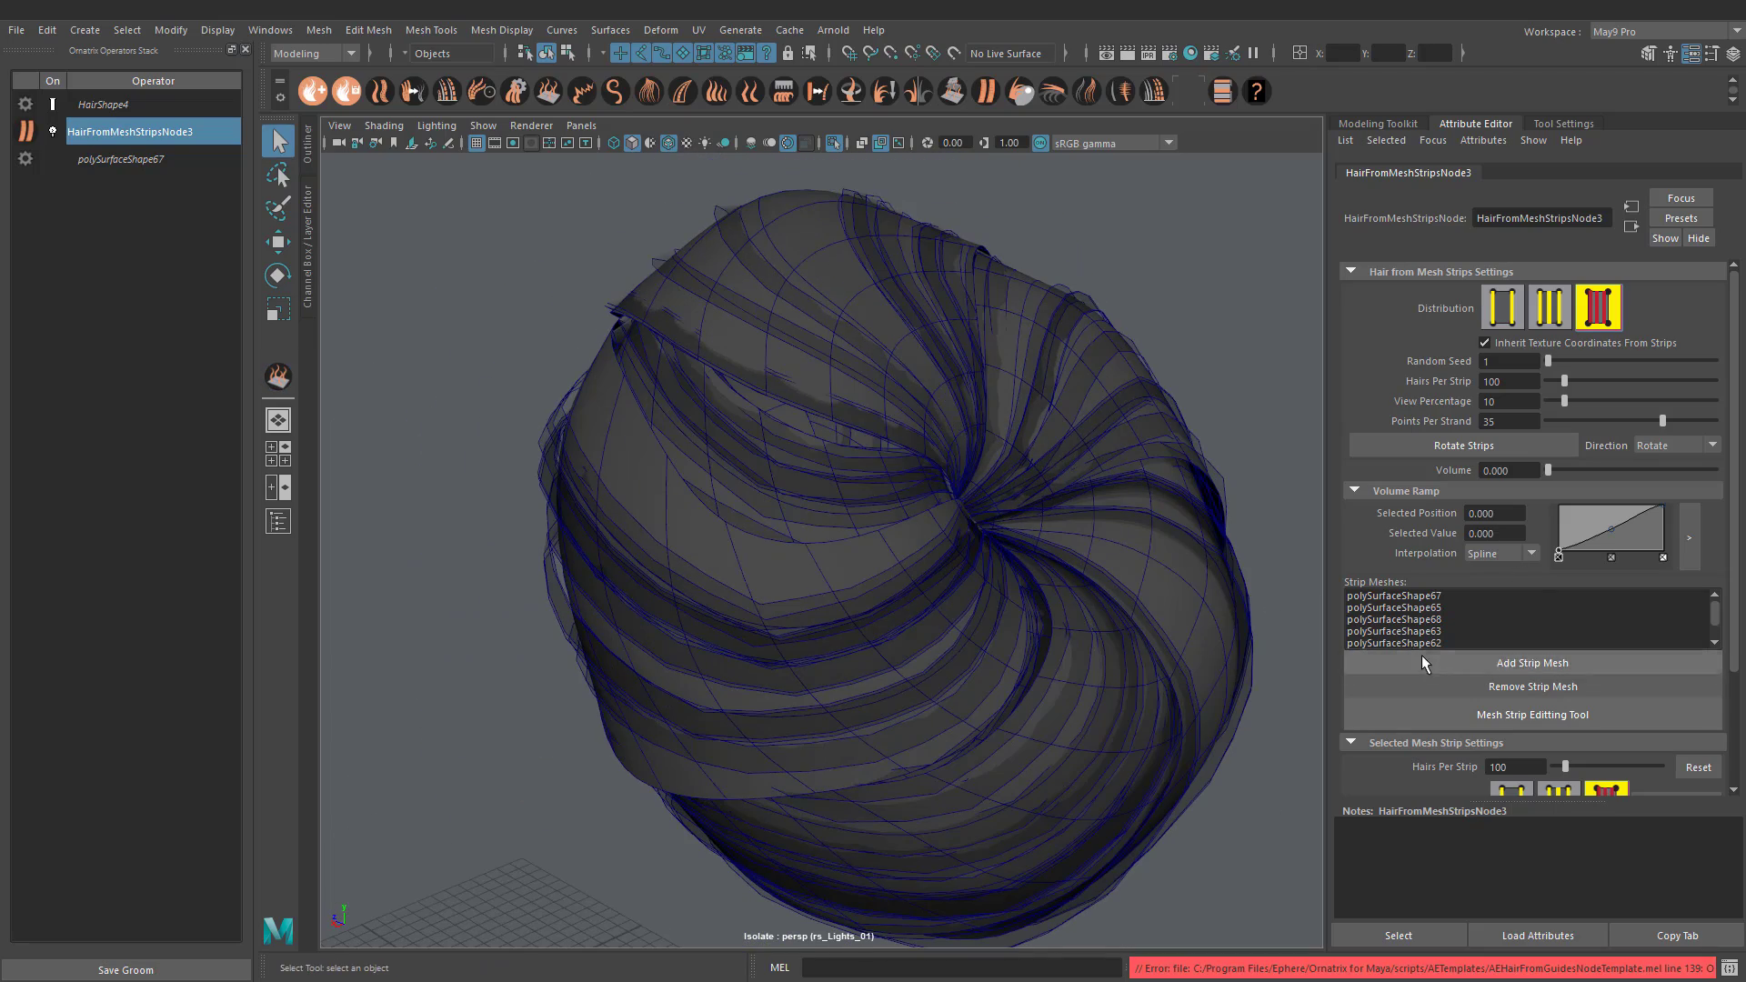
left_click(1421, 657)
left_click(817, 568)
Step: Examine the strand flow of the bun's mesh strips from several sides with the strip editing tool, and leave the tool
left_click_drag(807, 571, 927, 258, "alt")
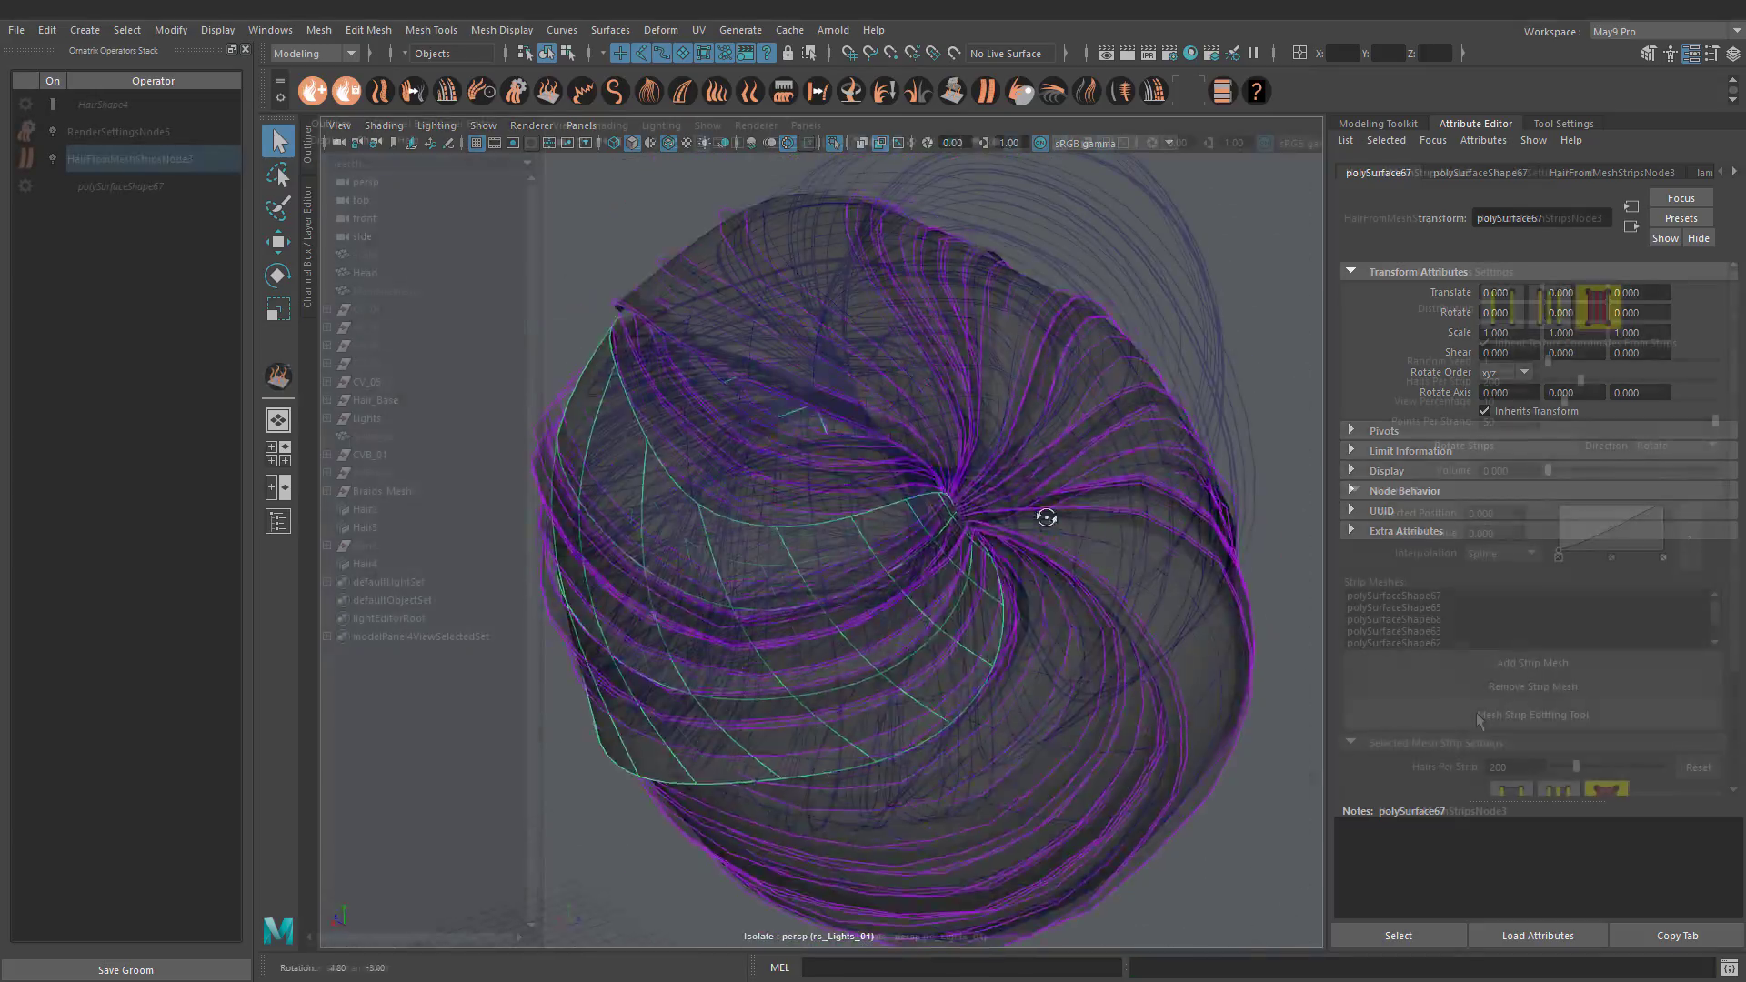
left_click_drag(1045, 510, 928, 590, "alt")
right_click_drag(929, 591, 1052, 716, "alt")
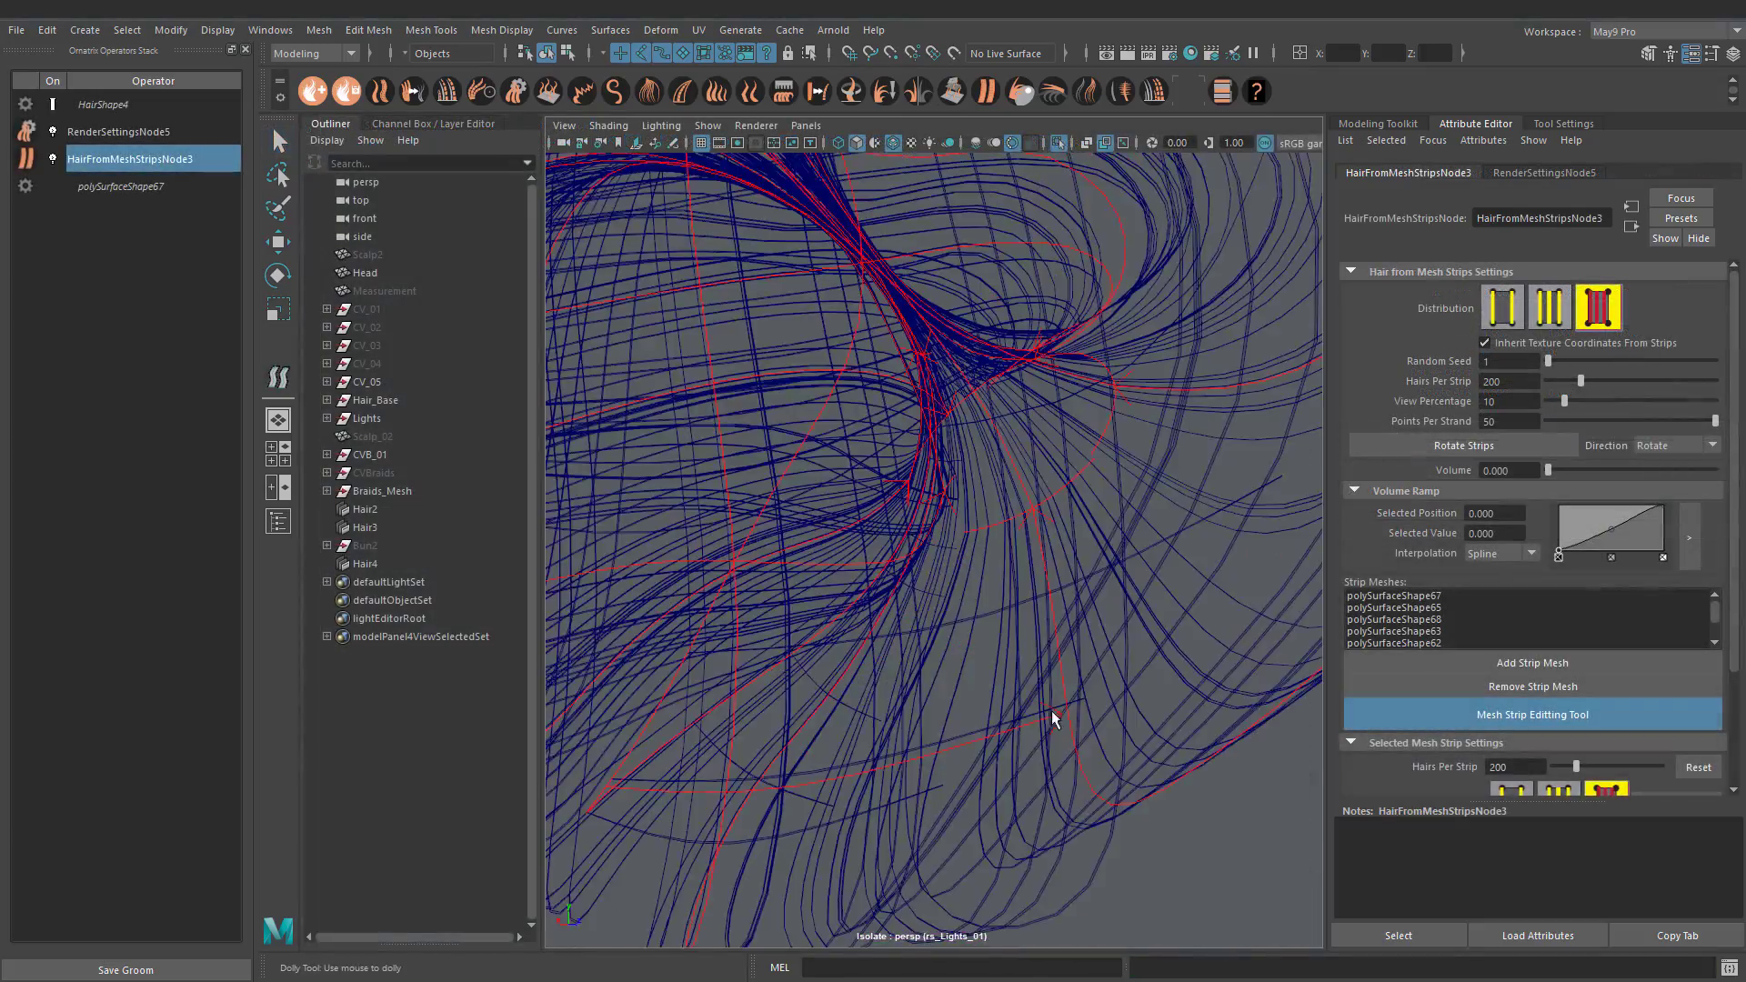
left_click_drag(1052, 716, 999, 609, "alt")
right_click_drag(998, 608, 1044, 475, "alt")
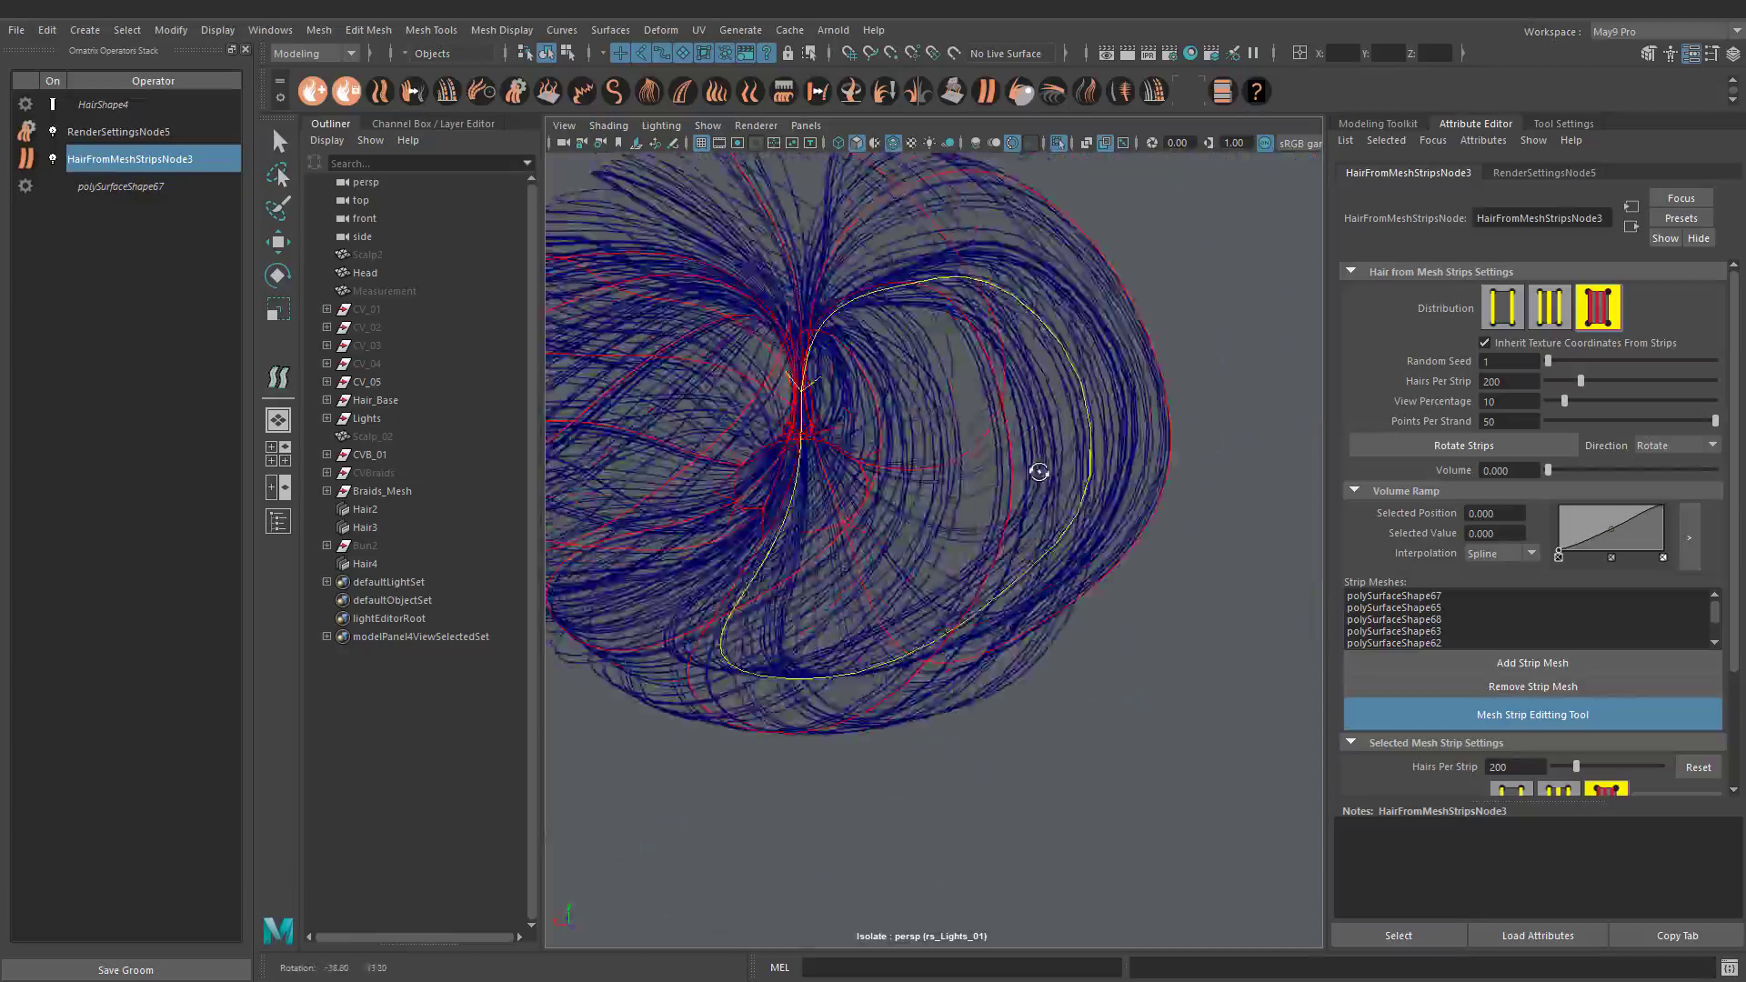
left_click_drag(1045, 475, 928, 398, "alt")
key("q")
left_click(330, 123)
Step: Set Points Per Strand of HairFromMeshStripsNode3 to 100
right_click_drag(929, 399, 1126, 573, "alt")
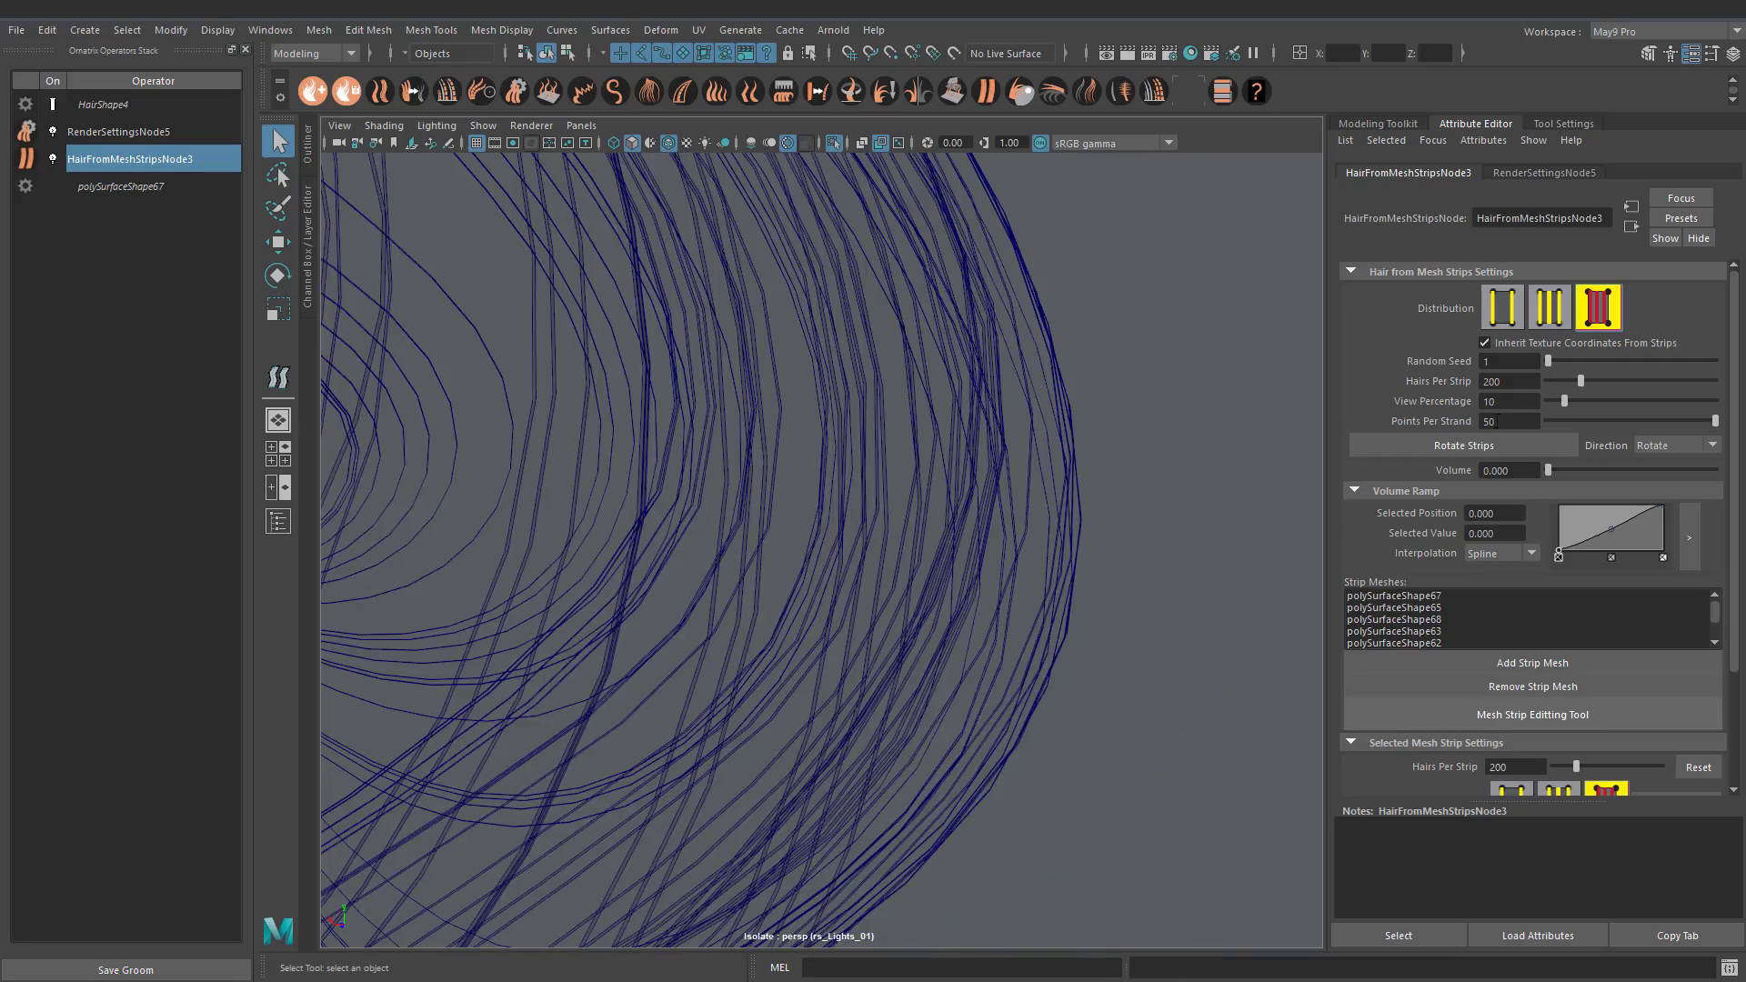
left_click_drag(1497, 421, 1601, 431, "ctrl")
type("10")
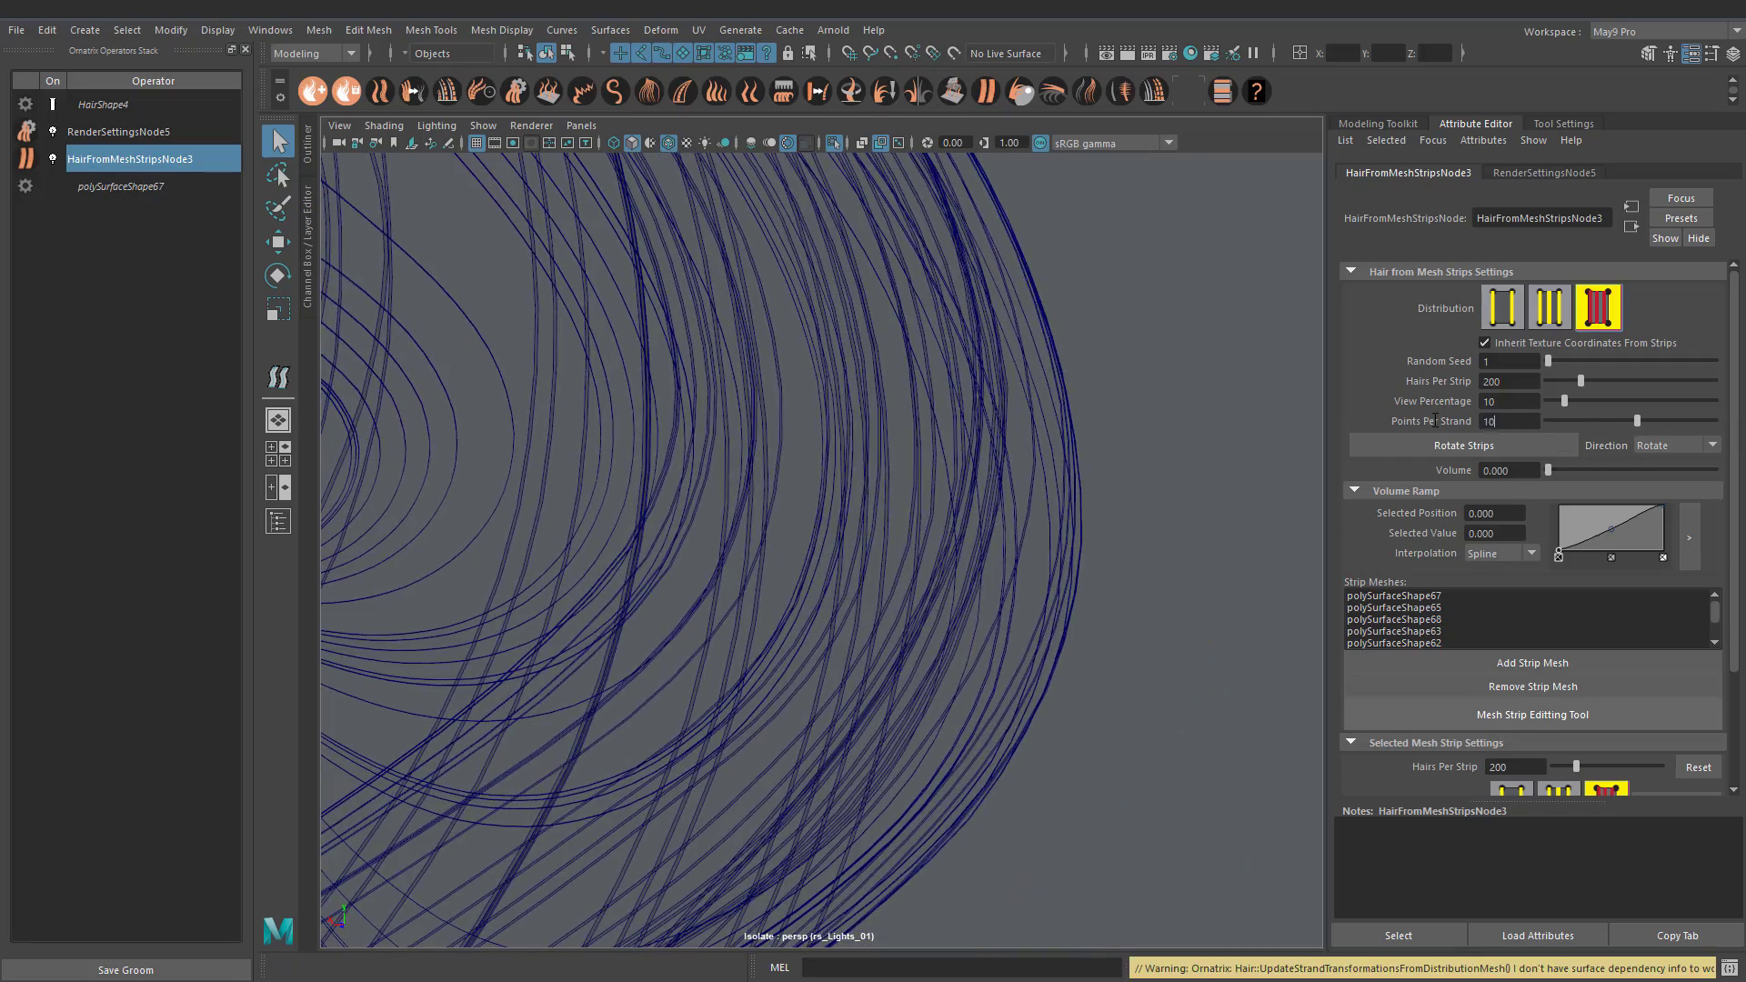
type("0")
key("Return")
right_click_drag(1182, 436, 925, 442, "alt")
left_click_drag(926, 442, 736, 446, "alt")
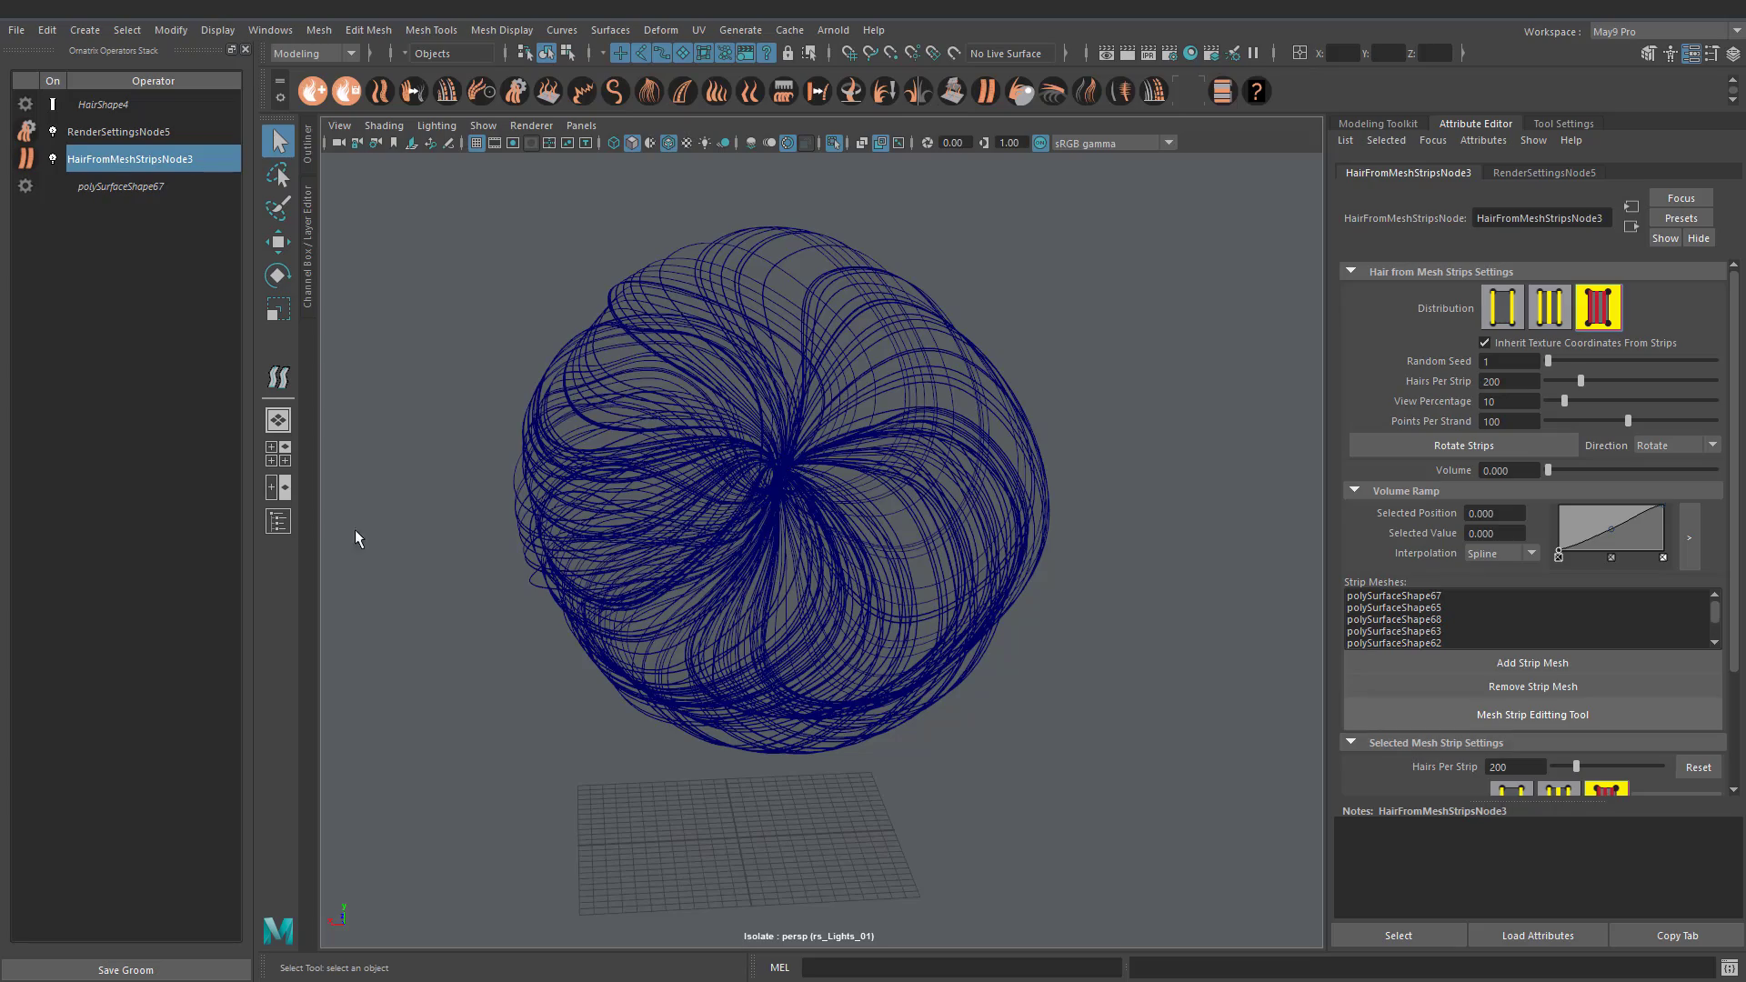
type("50")
key("Return")
left_click_drag(996, 444, 1060, 536, "alt")
key("ctrl+z")
Step: Try the first and second Distribution modes on the bun strips, return to the third mode, and keep Volume at 0
left_click(1553, 314)
left_click(1503, 309)
left_click(1550, 310)
left_click(1598, 309)
left_click_drag(1549, 471, 1544, 463)
left_click_drag(987, 546, 1017, 510, "alt")
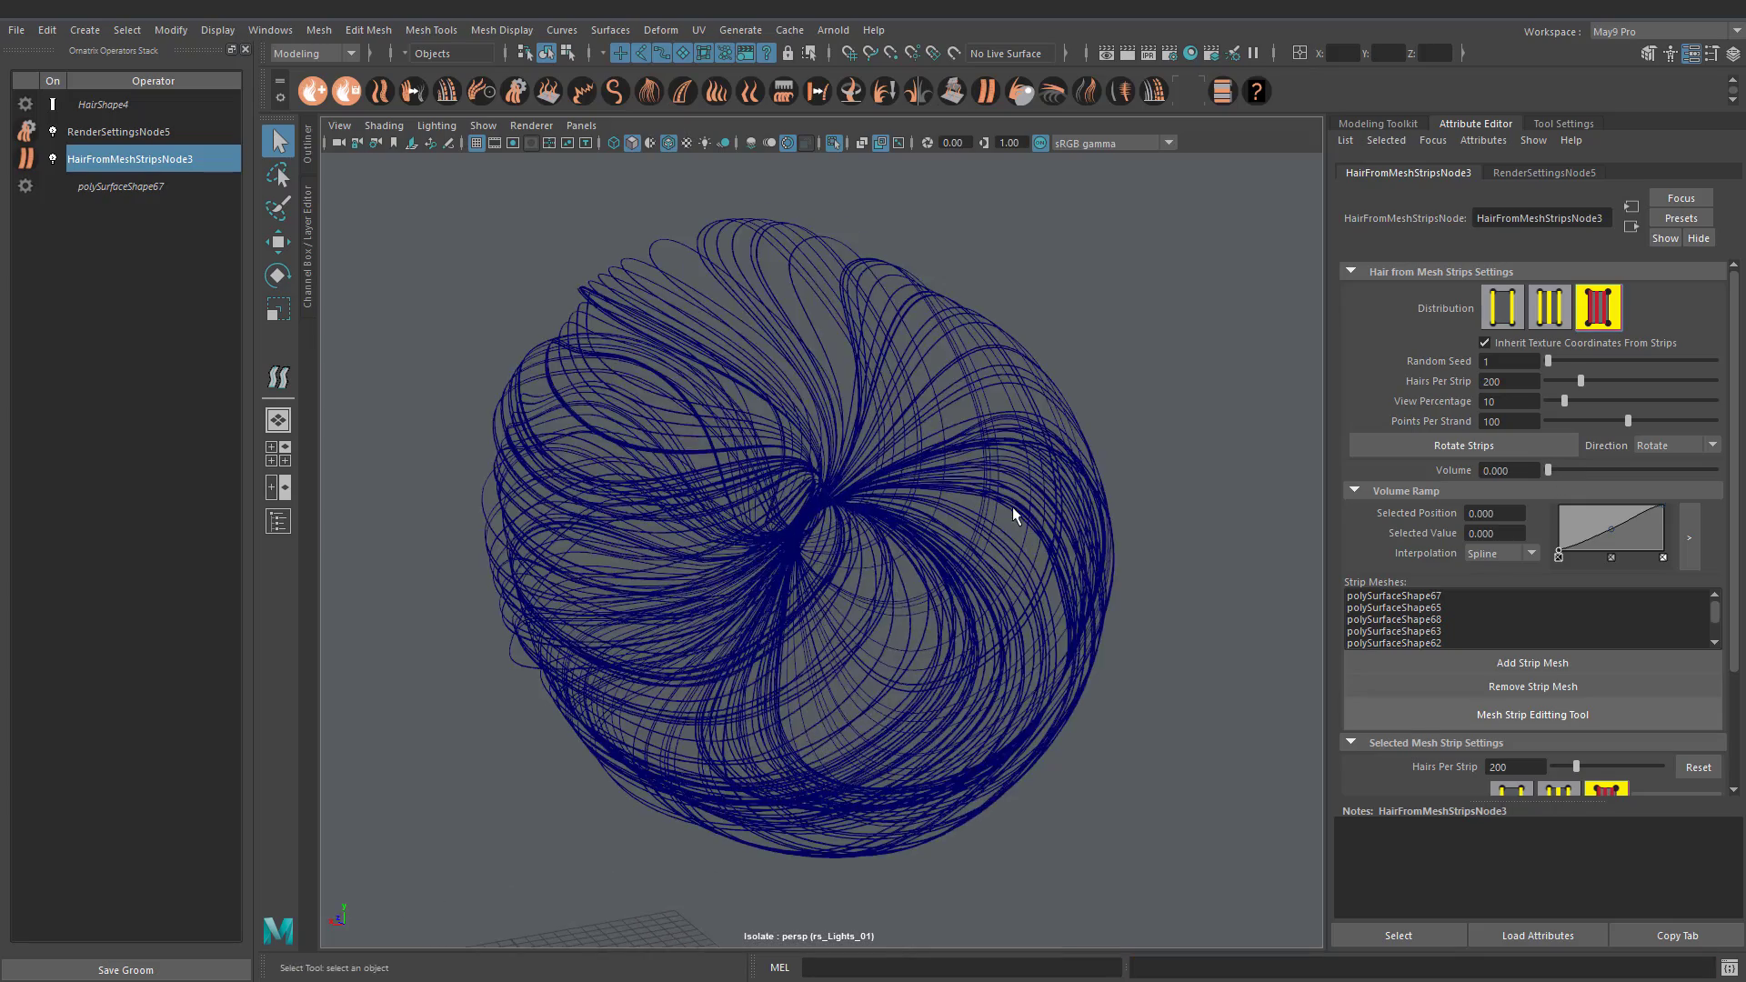
Step: Preview the bun hair at a View Percentage of 50, and set it back to 10
left_click_drag(909, 467, 1042, 462, "alt")
double_click(1489, 402)
type("50")
key("Return")
left_click_drag(909, 473, 975, 468, "alt")
left_click_drag(1502, 402, 1400, 390)
type("10")
key("Return")
left_click_drag(773, 500, 925, 471, "alt")
Step: Assign the existing hair material to the bun hair Hair4
left_click(926, 471)
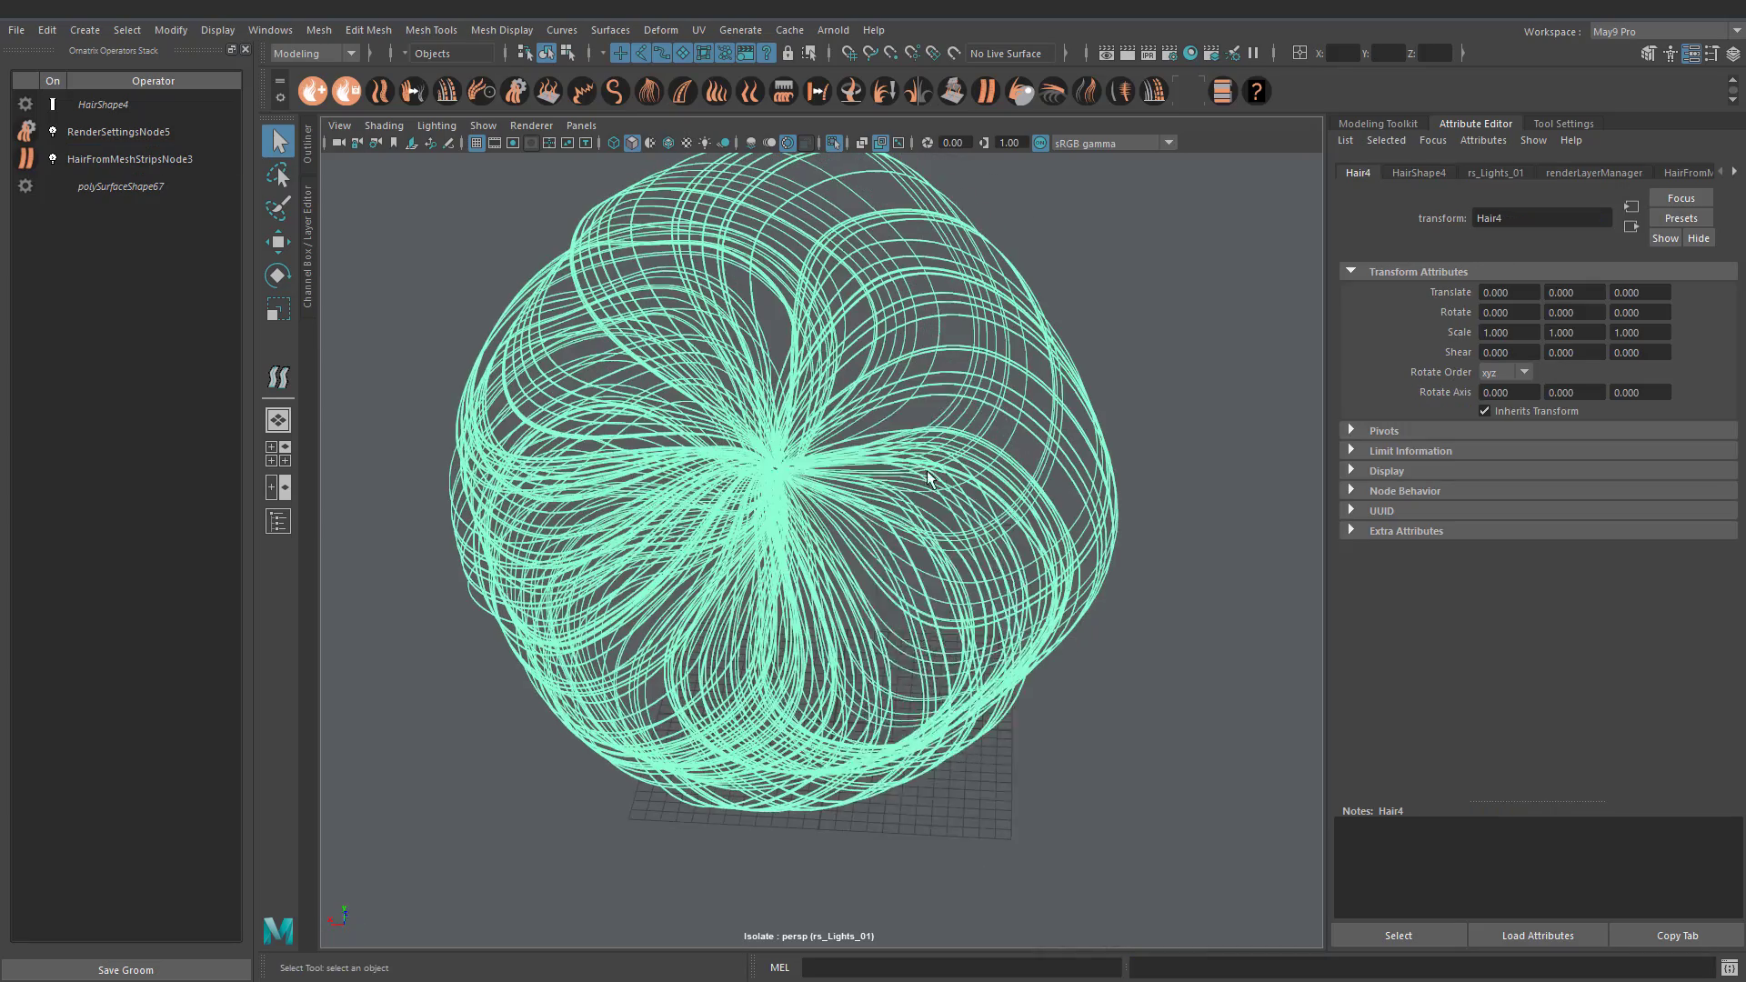
right_click_drag(925, 471, 1074, 869)
left_click(1075, 869)
Step: Render the bun hair in Arnold RenderView, examine it from different angles, and close the render view
left_click_drag(1082, 526, 838, 451, "alt")
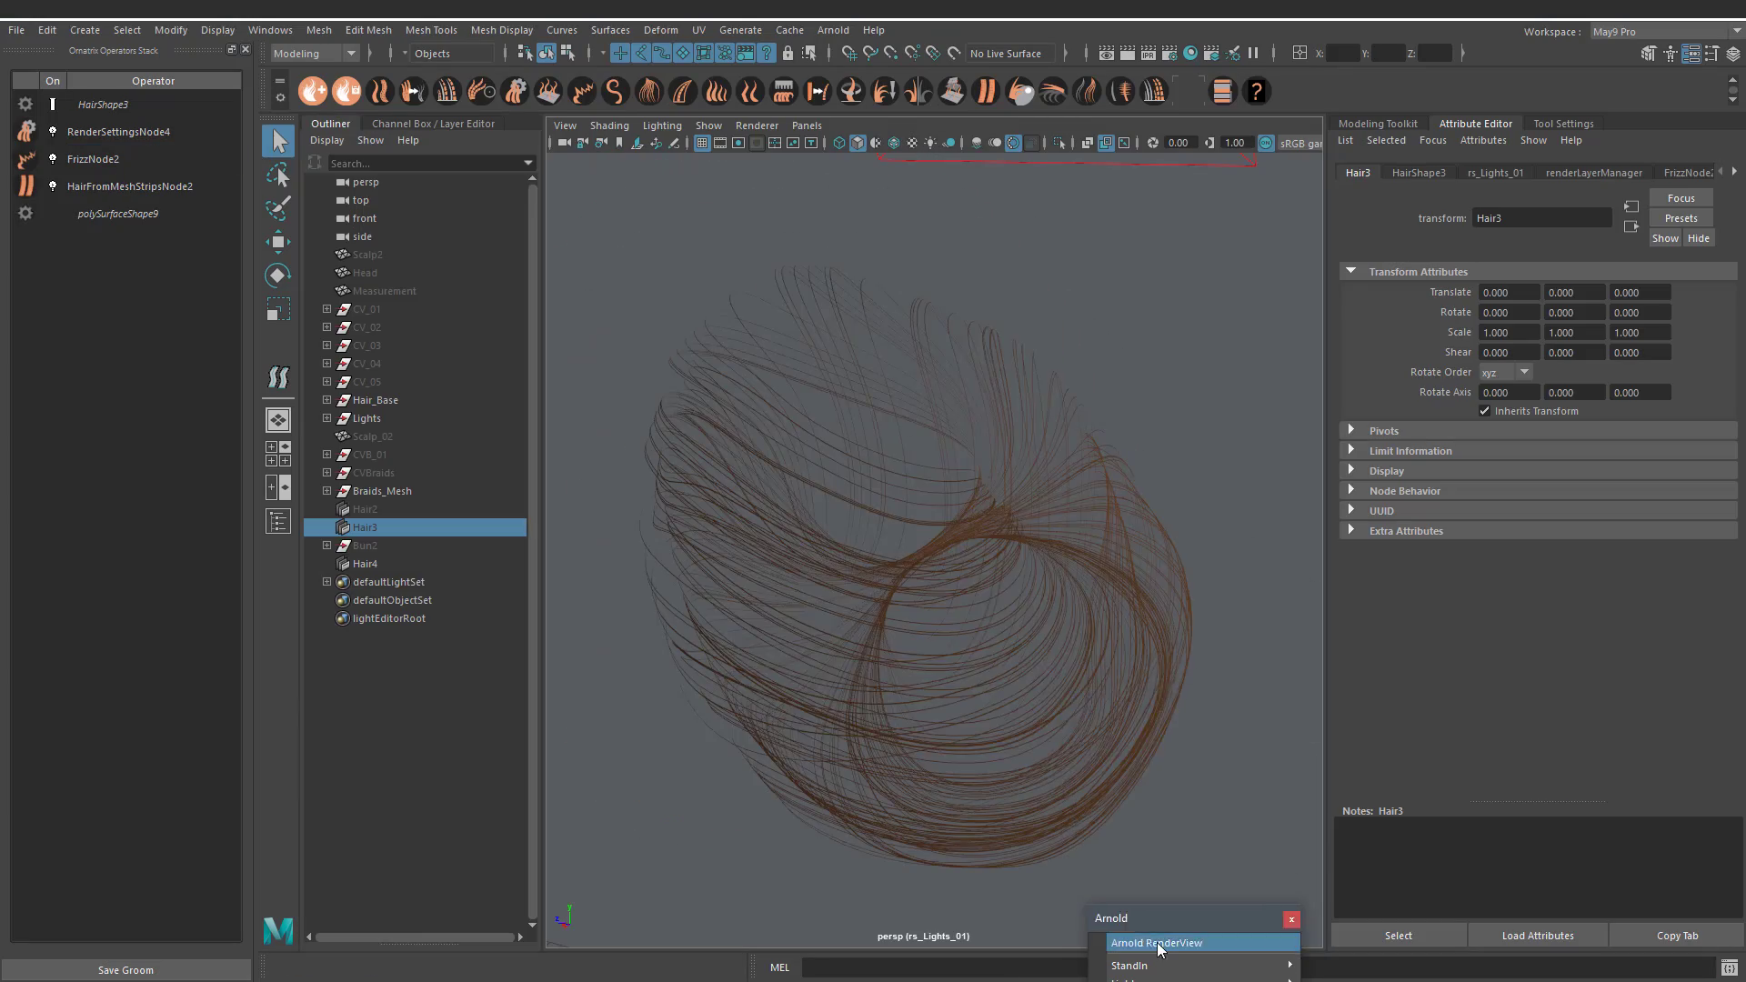
left_click(1156, 942)
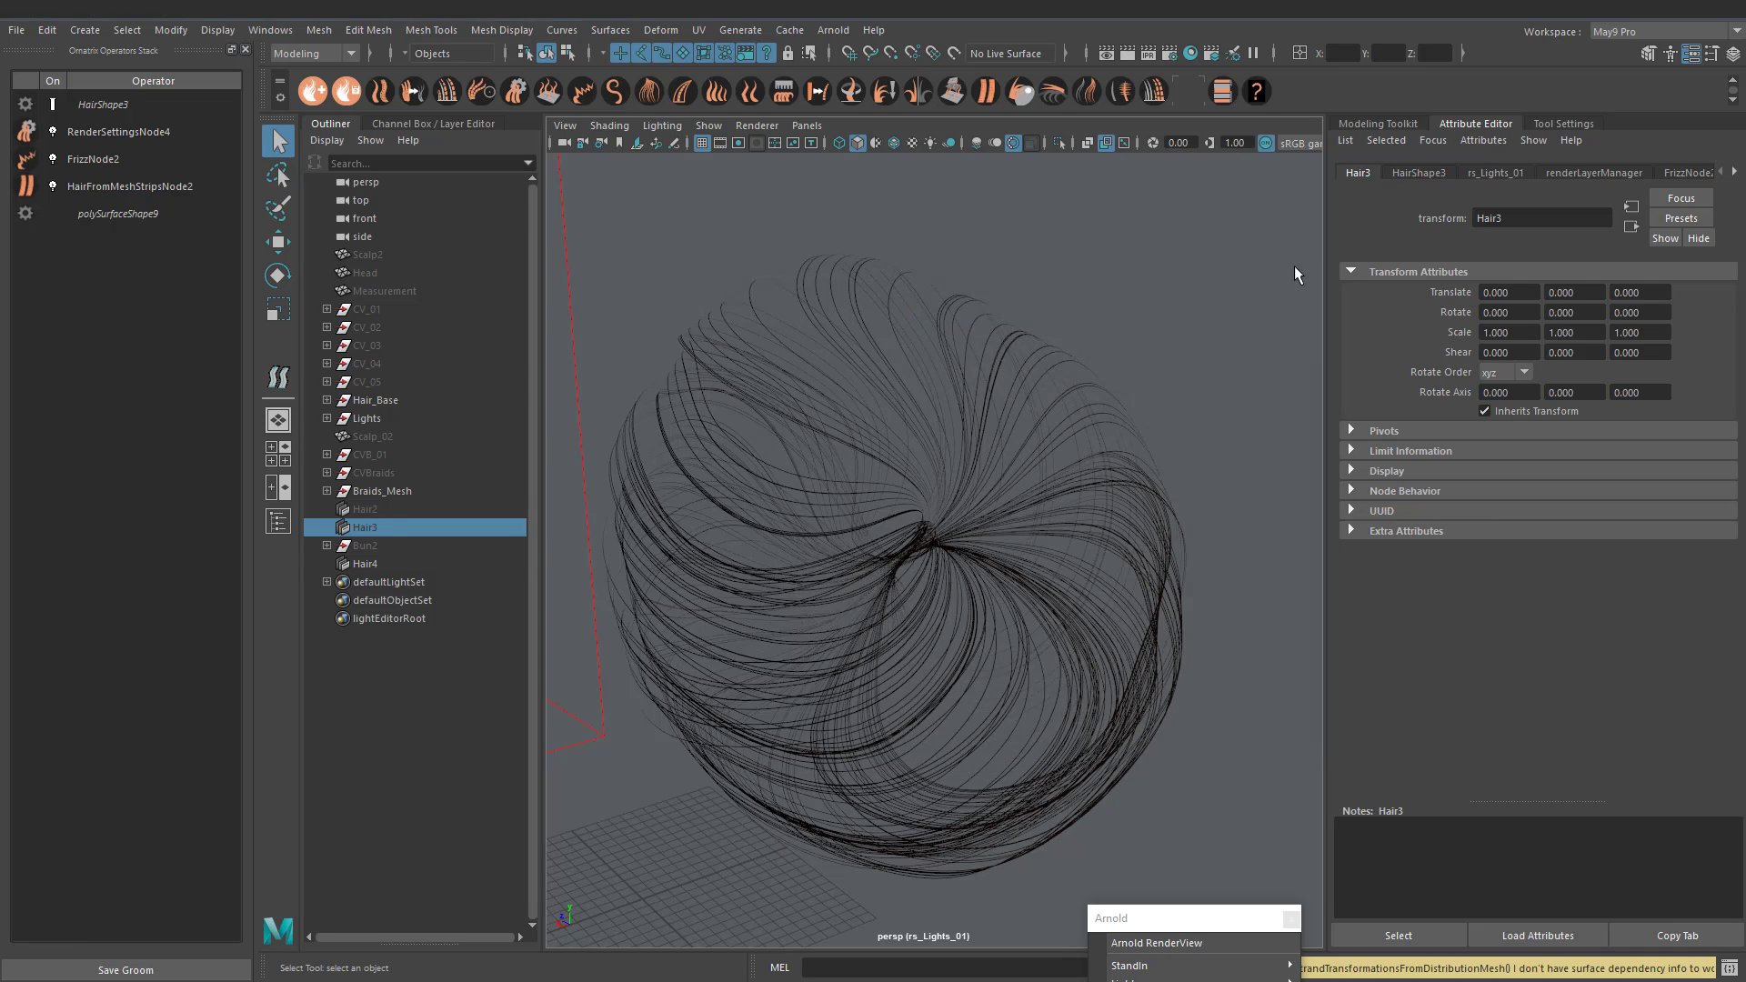
left_click(1156, 942)
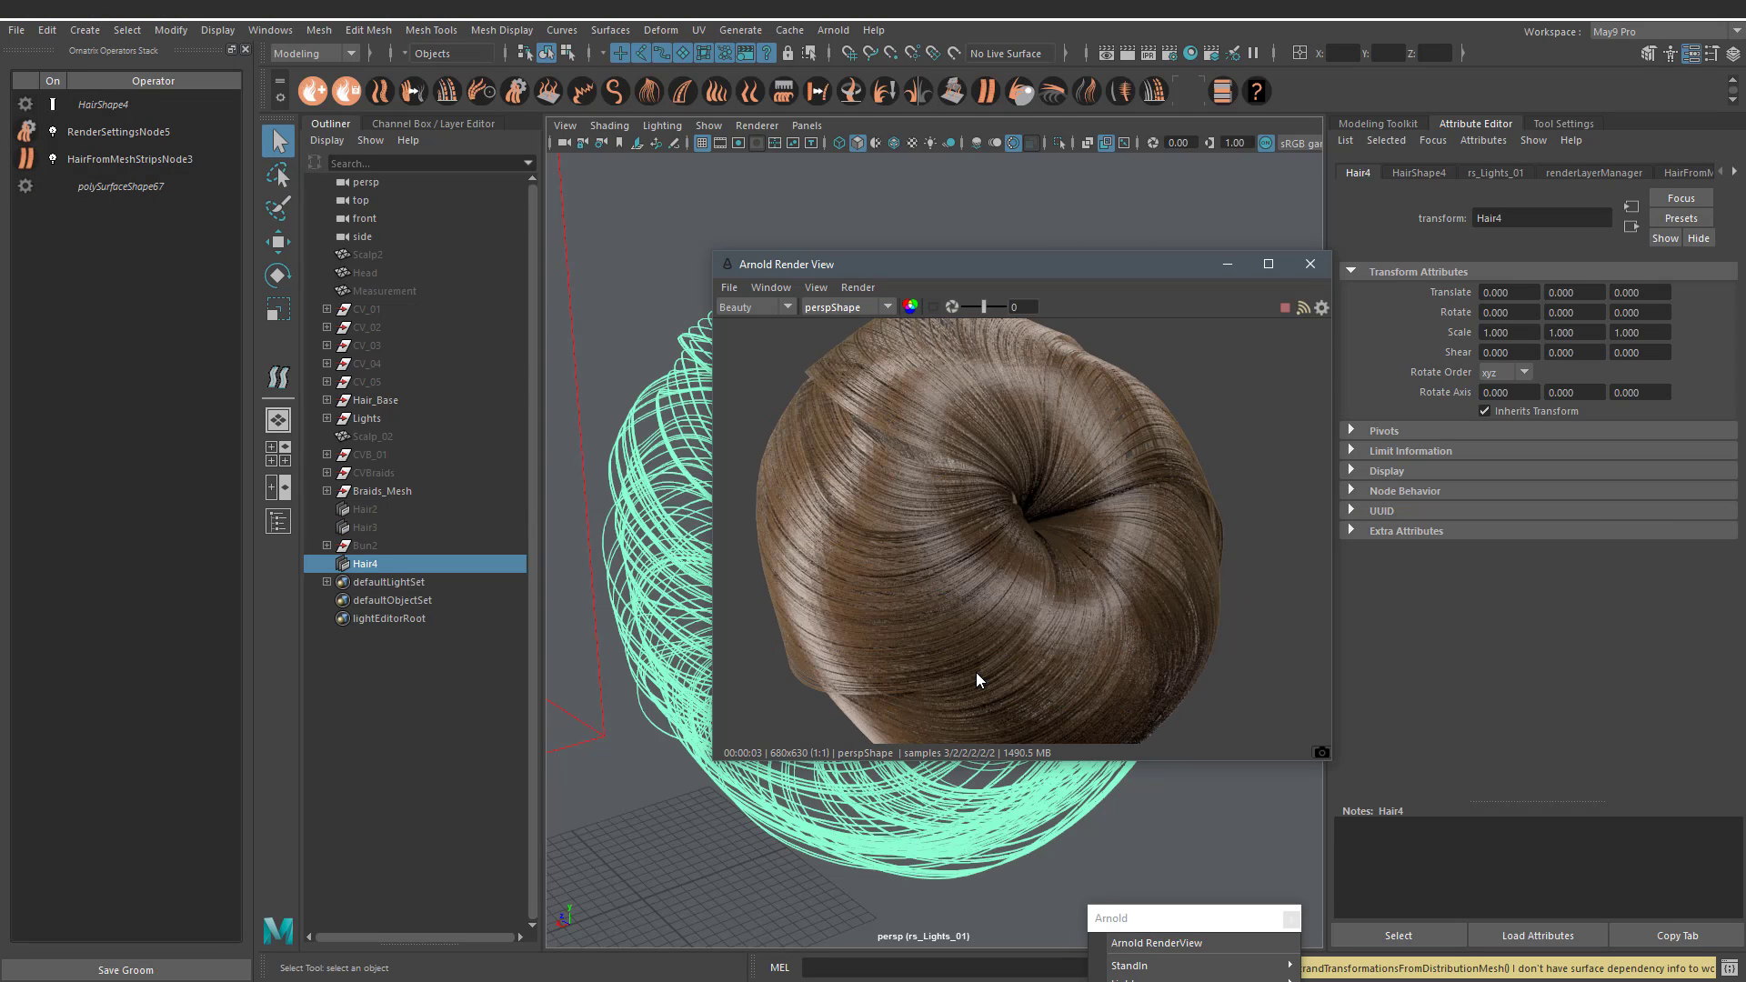
scroll(826, 797, "down", 2)
left_click_drag(827, 799, 908, 835, "alt")
left_click(1311, 263)
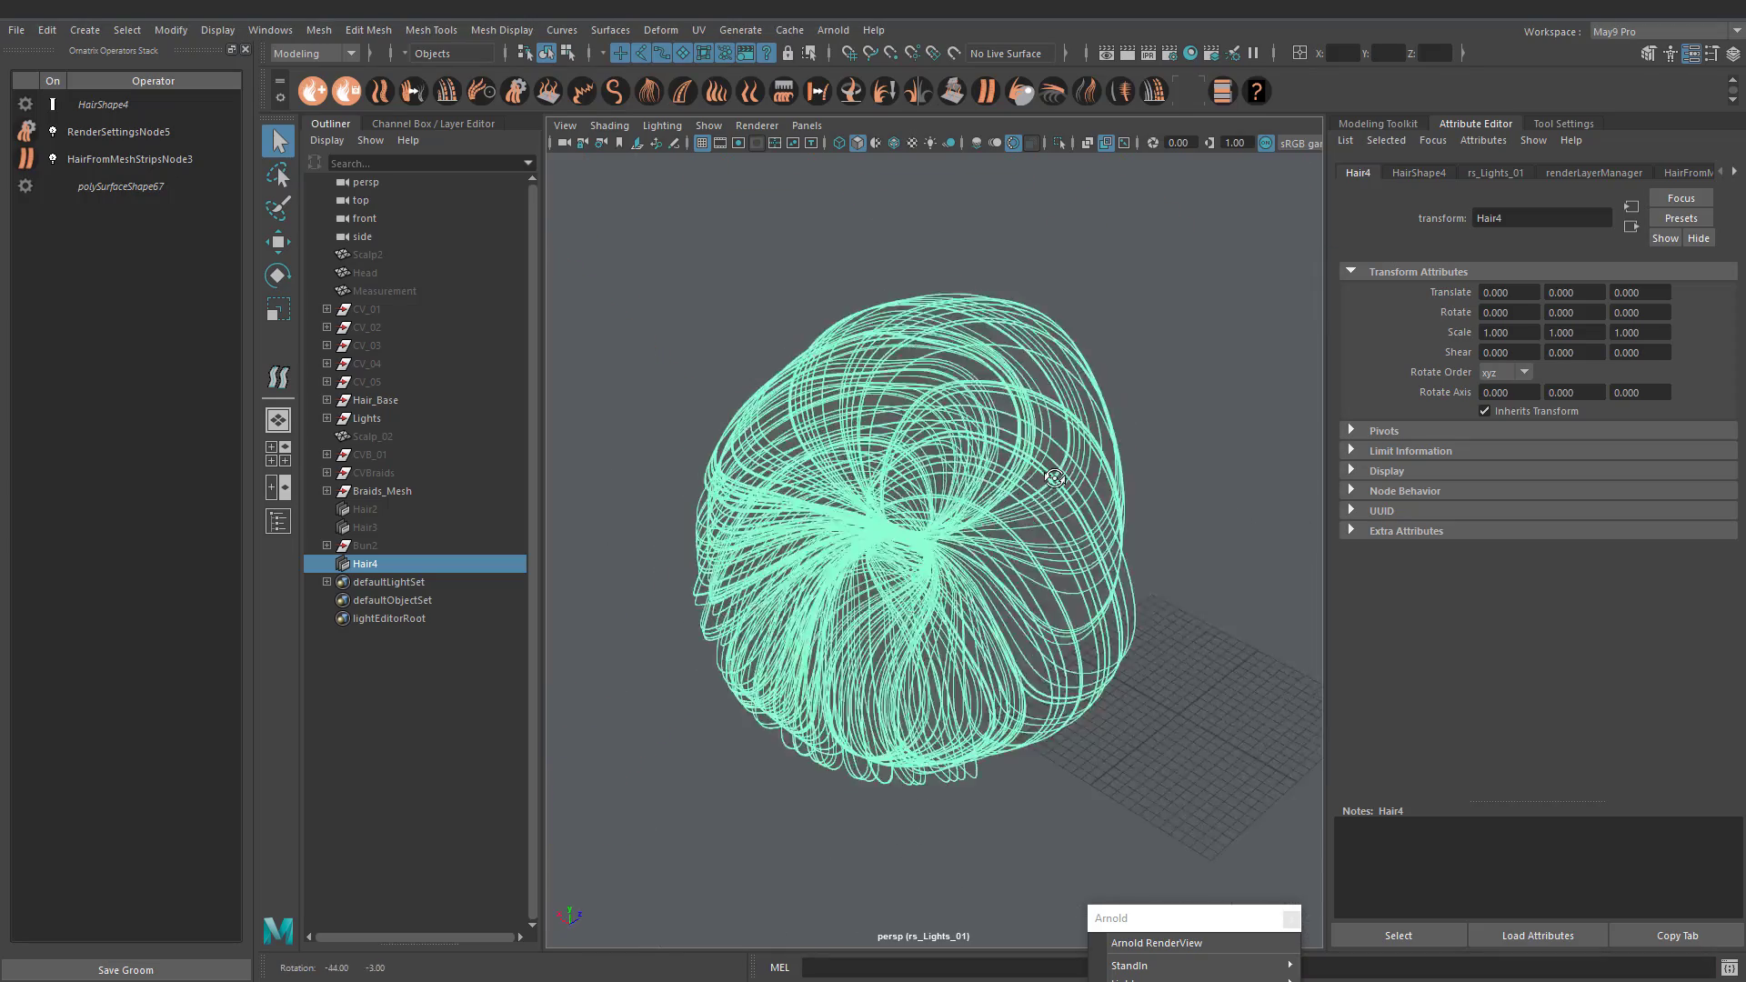
Step: Set Hairs Per Strip of HairFromMeshStripsNode3 to 400
left_click_drag(1273, 327, 1110, 445, "alt")
scroll(1109, 446, "up", 3)
left_click(96, 159)
left_click_drag(1505, 382, 1418, 382)
type("400")
key("Return")
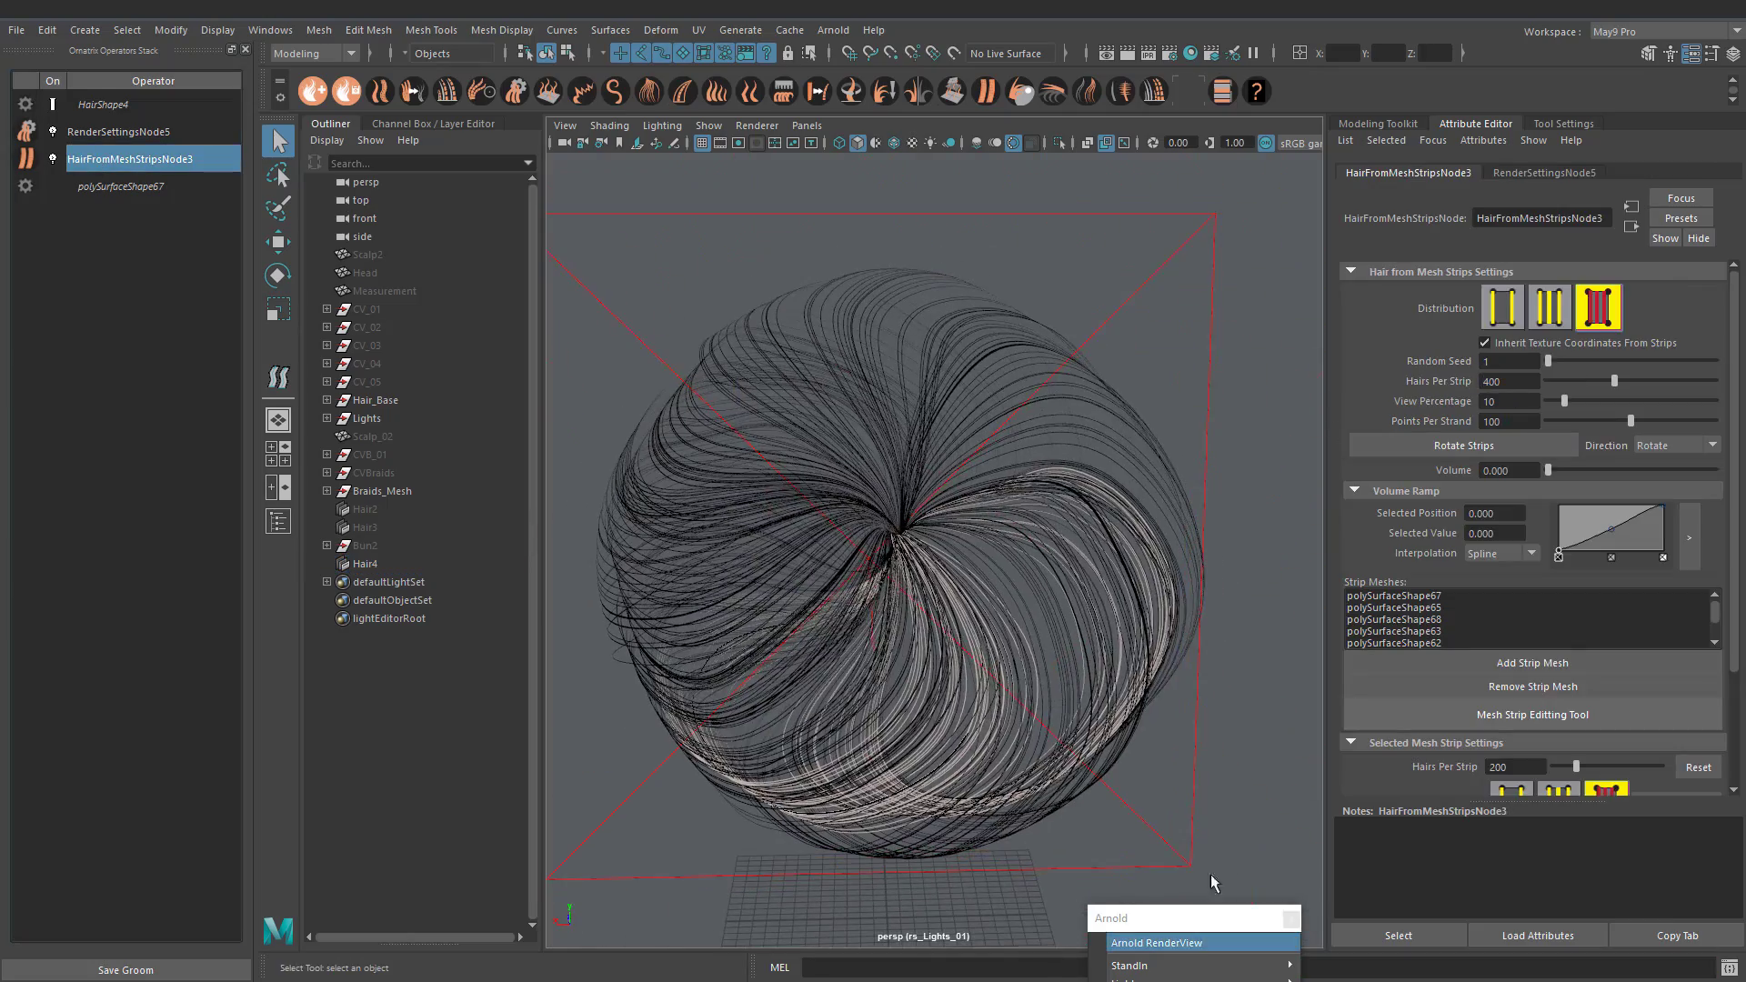
Step: Render the denser bun hair in Arnold RenderView and examine it from several sides
left_click(1156, 943)
left_click_drag(1064, 814, 1111, 827, "alt")
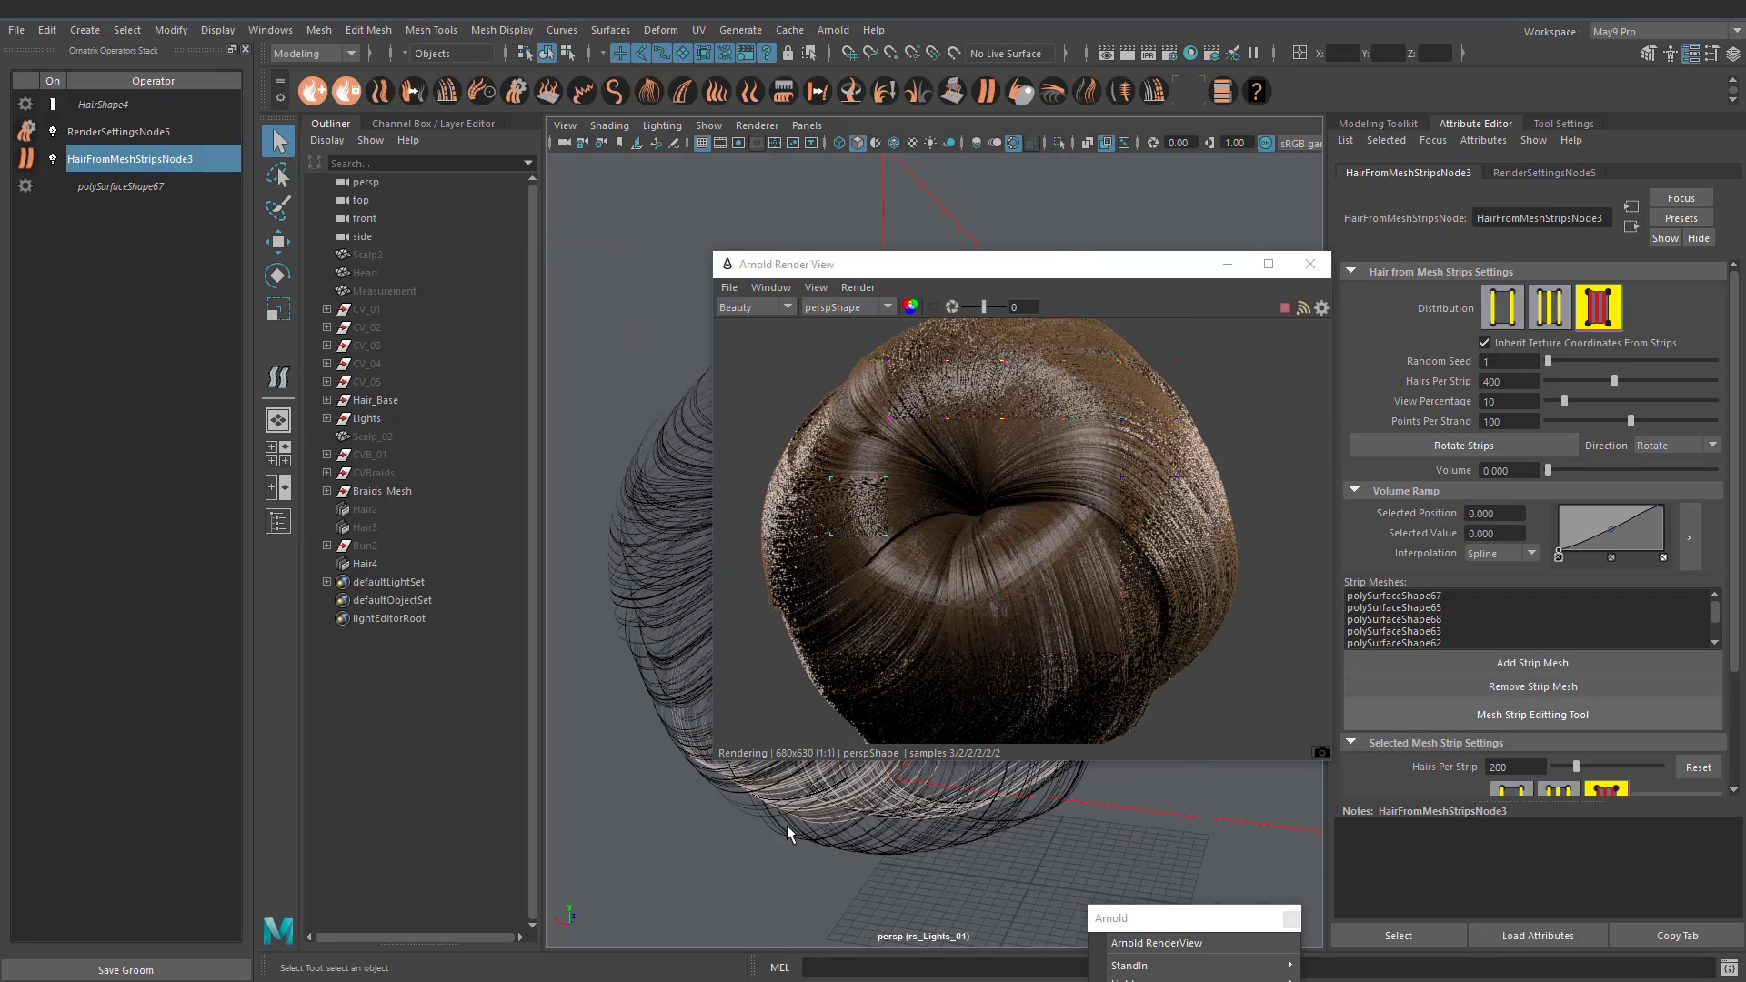
left_click_drag(788, 826, 1006, 821, "alt")
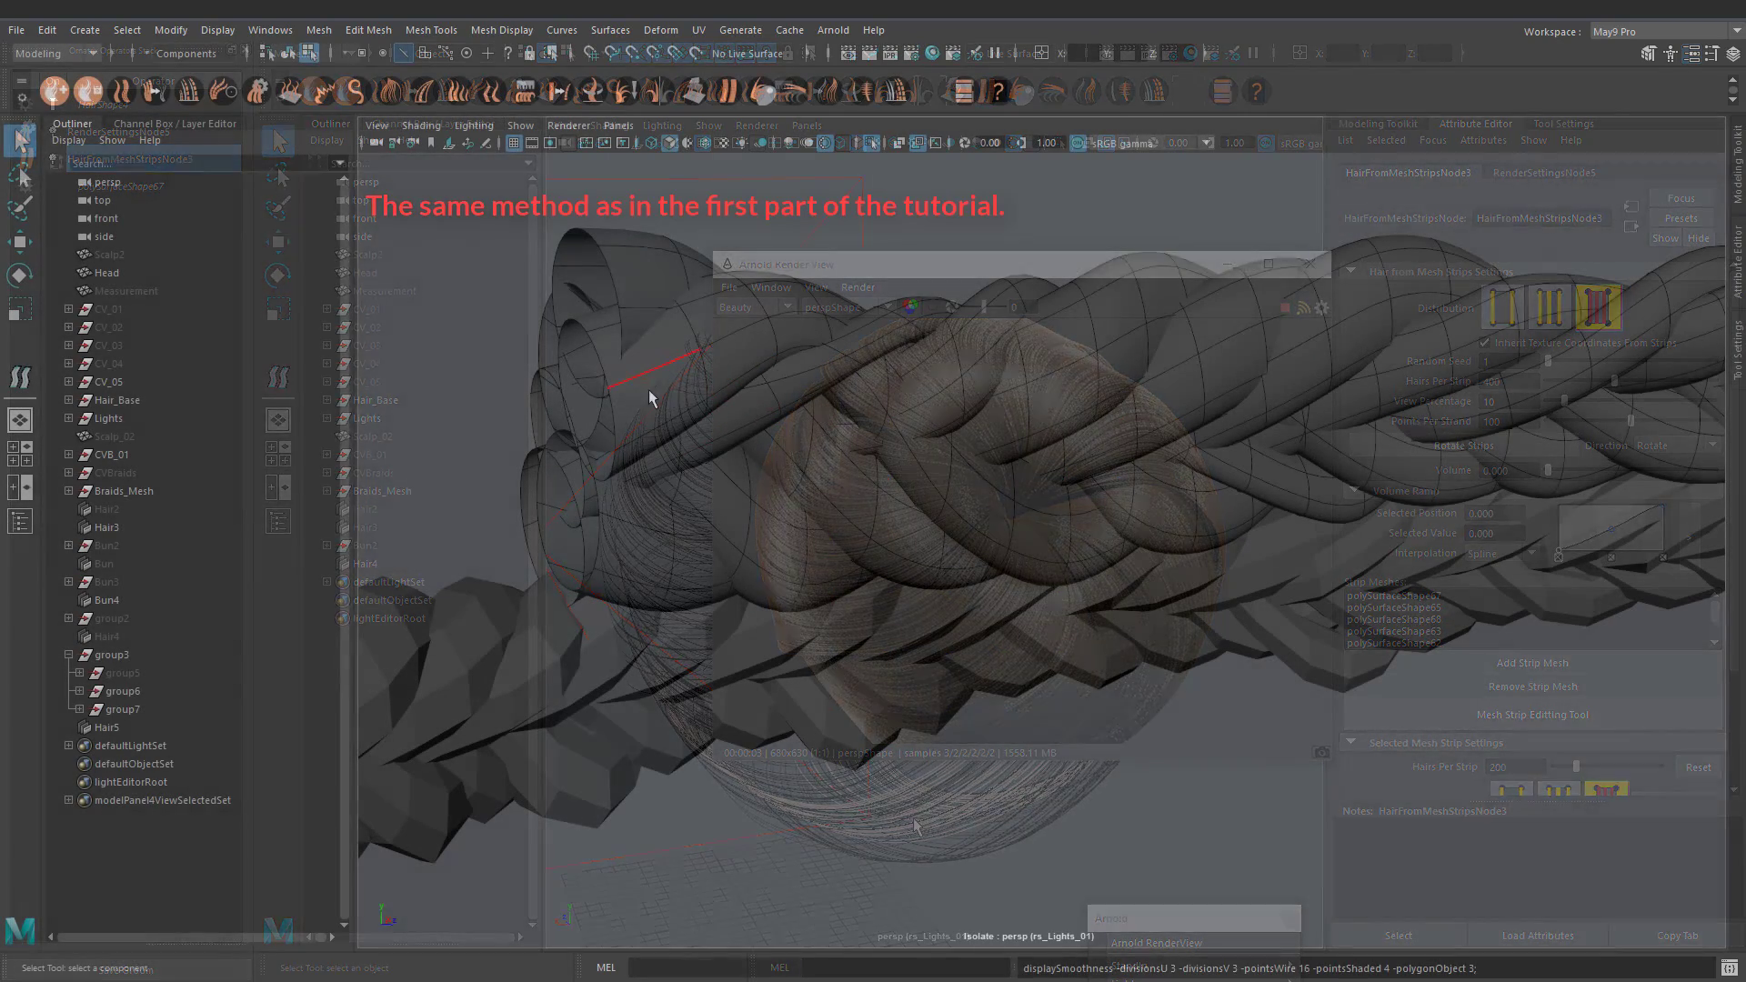
Step: Detach the mesh along the lengthwise edge loop of the upper braid tube
double_click(653, 377)
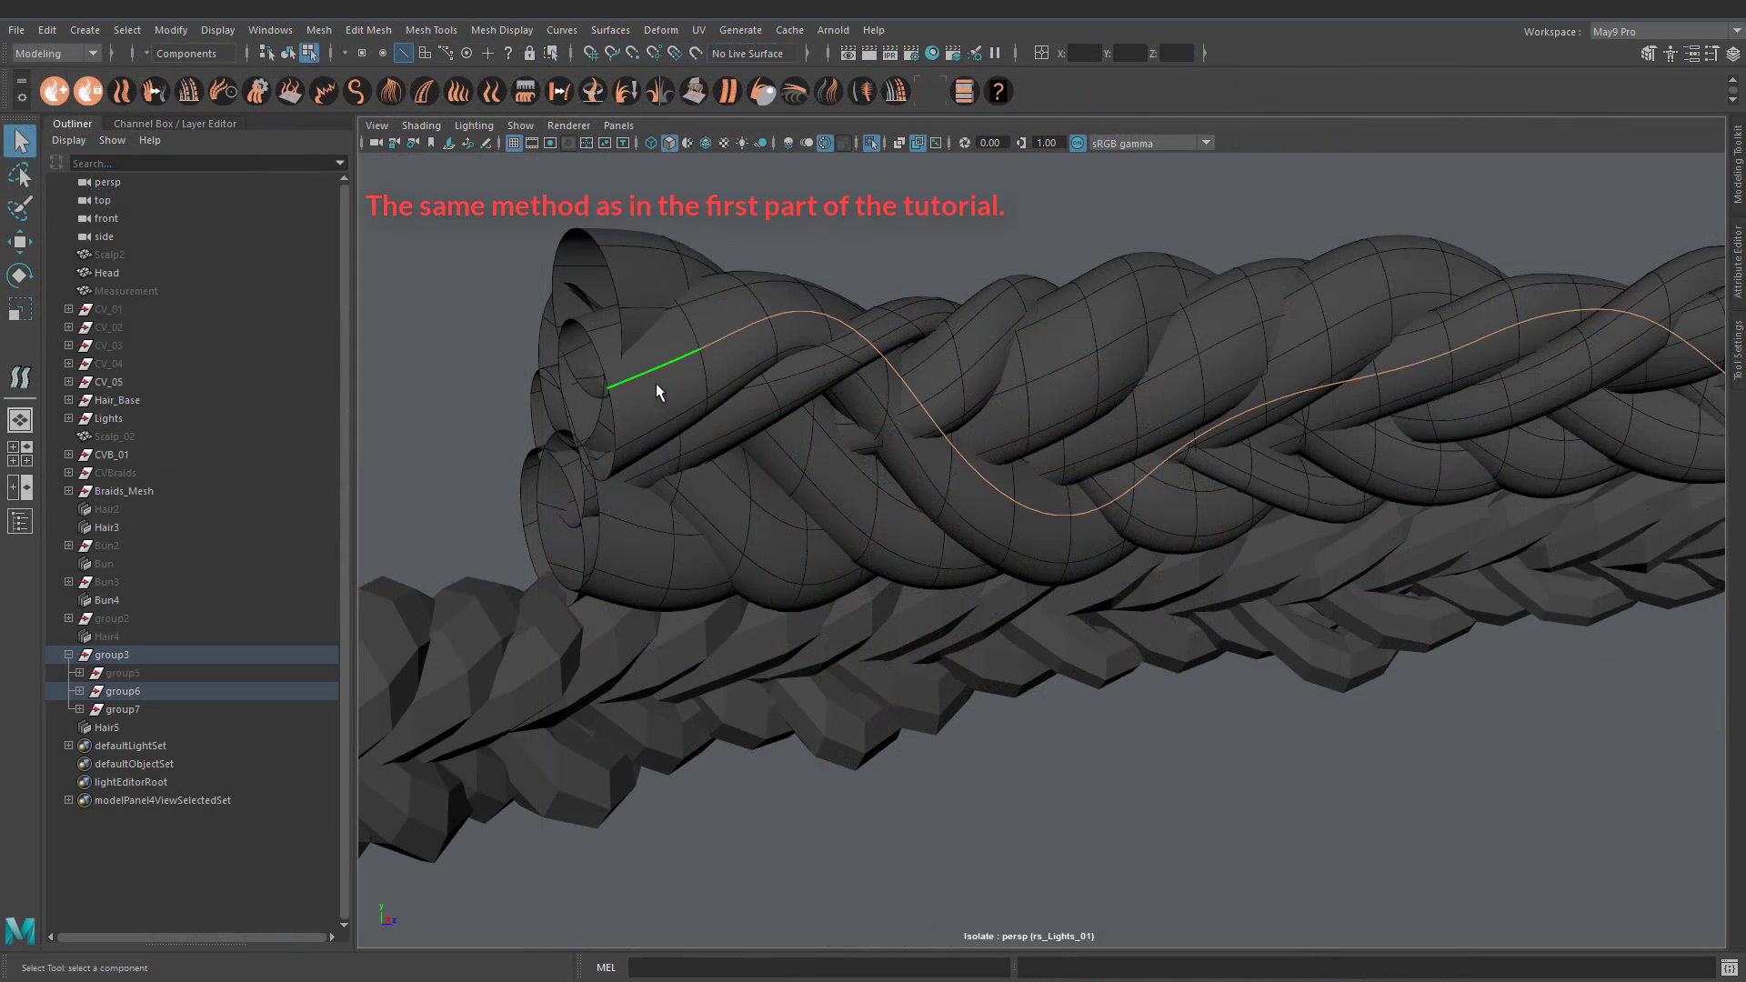
right_click(652, 373, "shift")
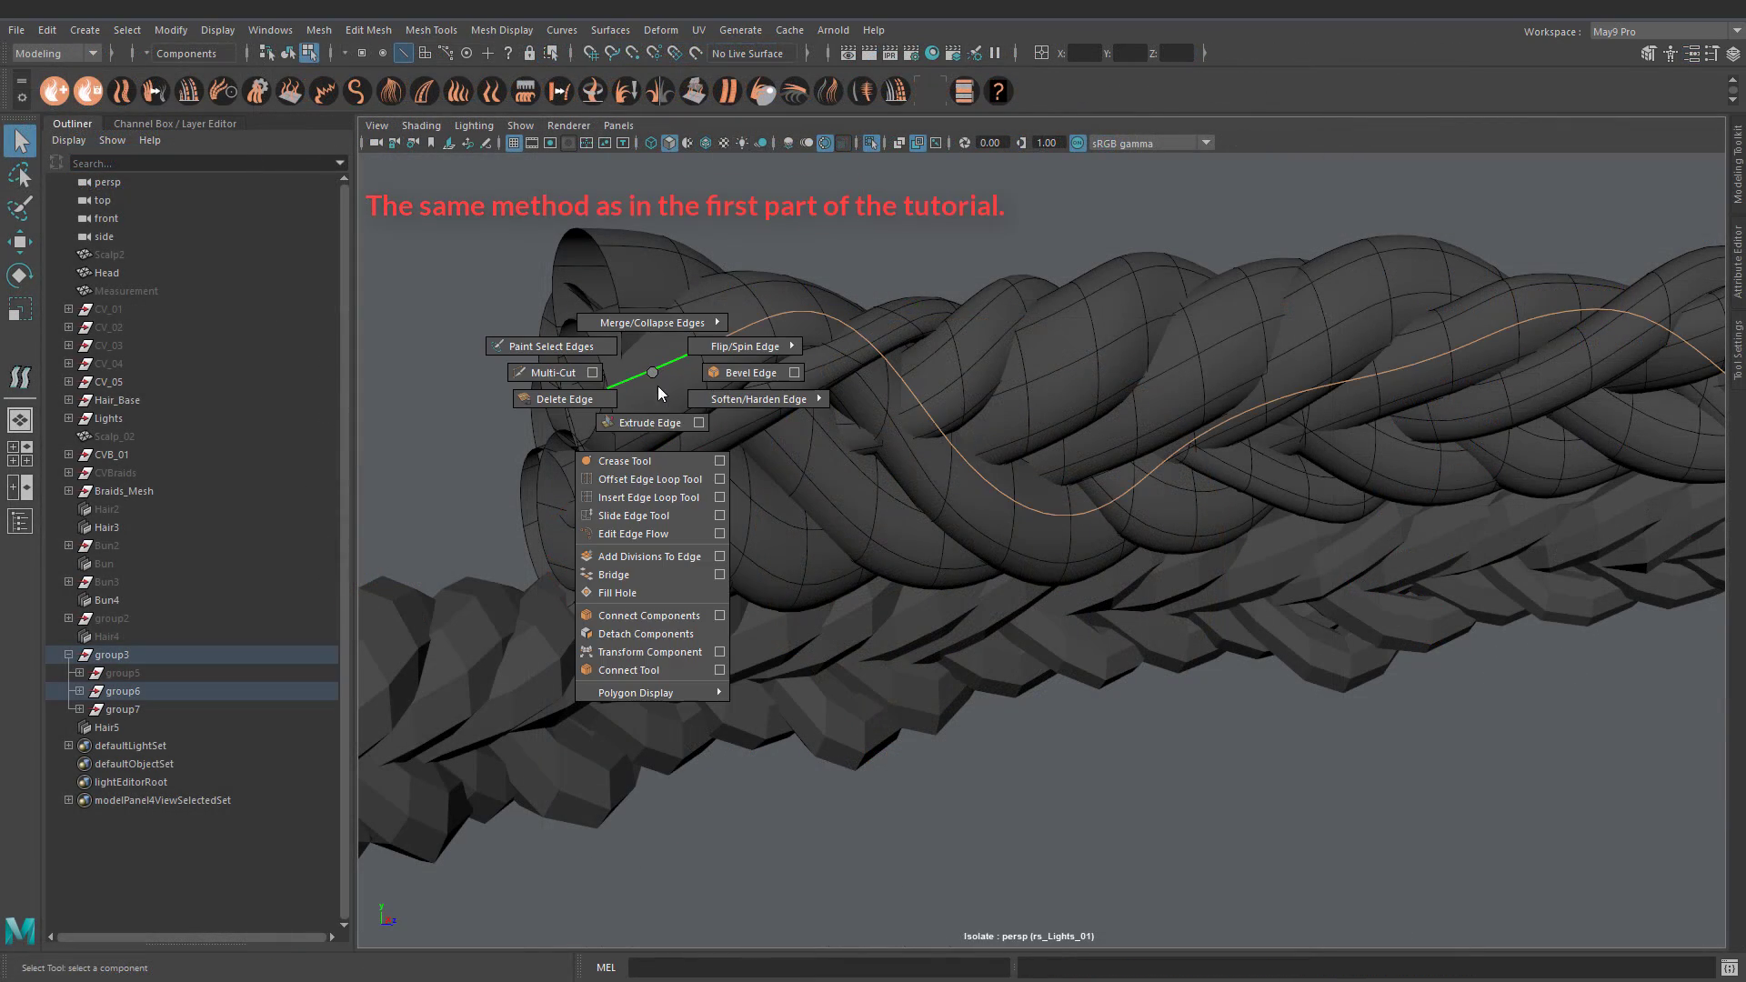
left_click(639, 633)
left_click_drag(685, 481, 678, 376, "alt")
Step: Detach the lengthwise edge loops on the neighbouring tubes of the same braid
double_click(696, 345)
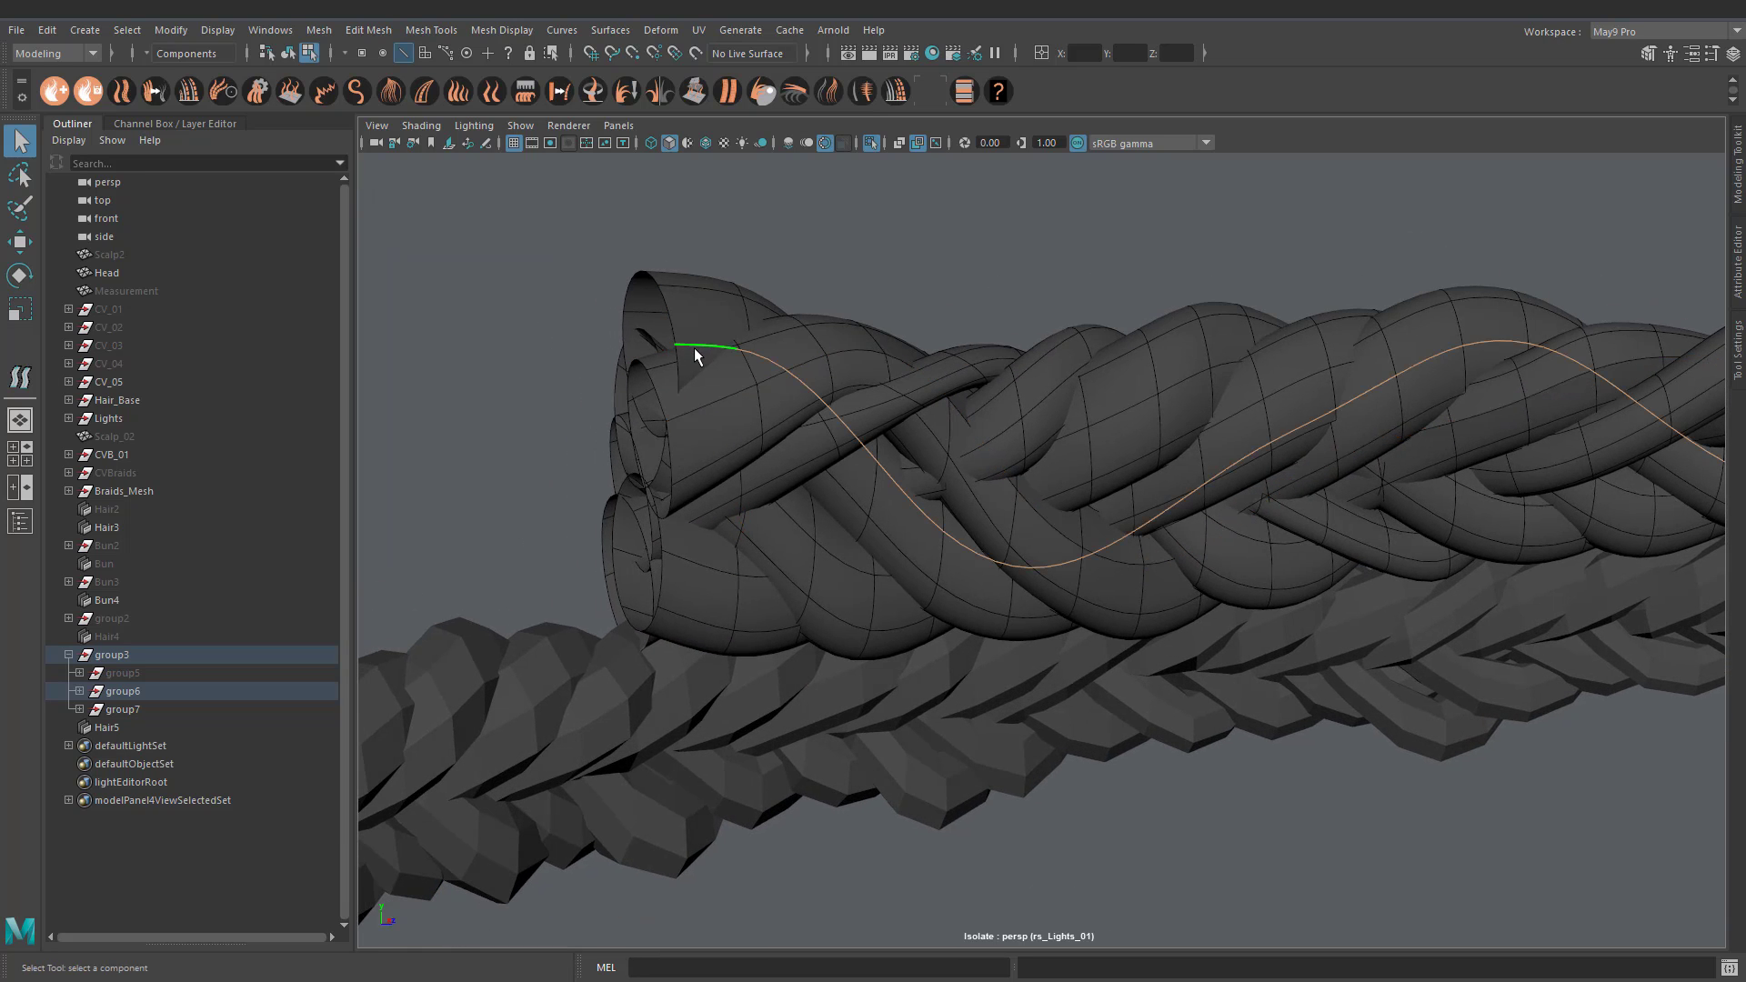
key("g")
left_click(707, 564)
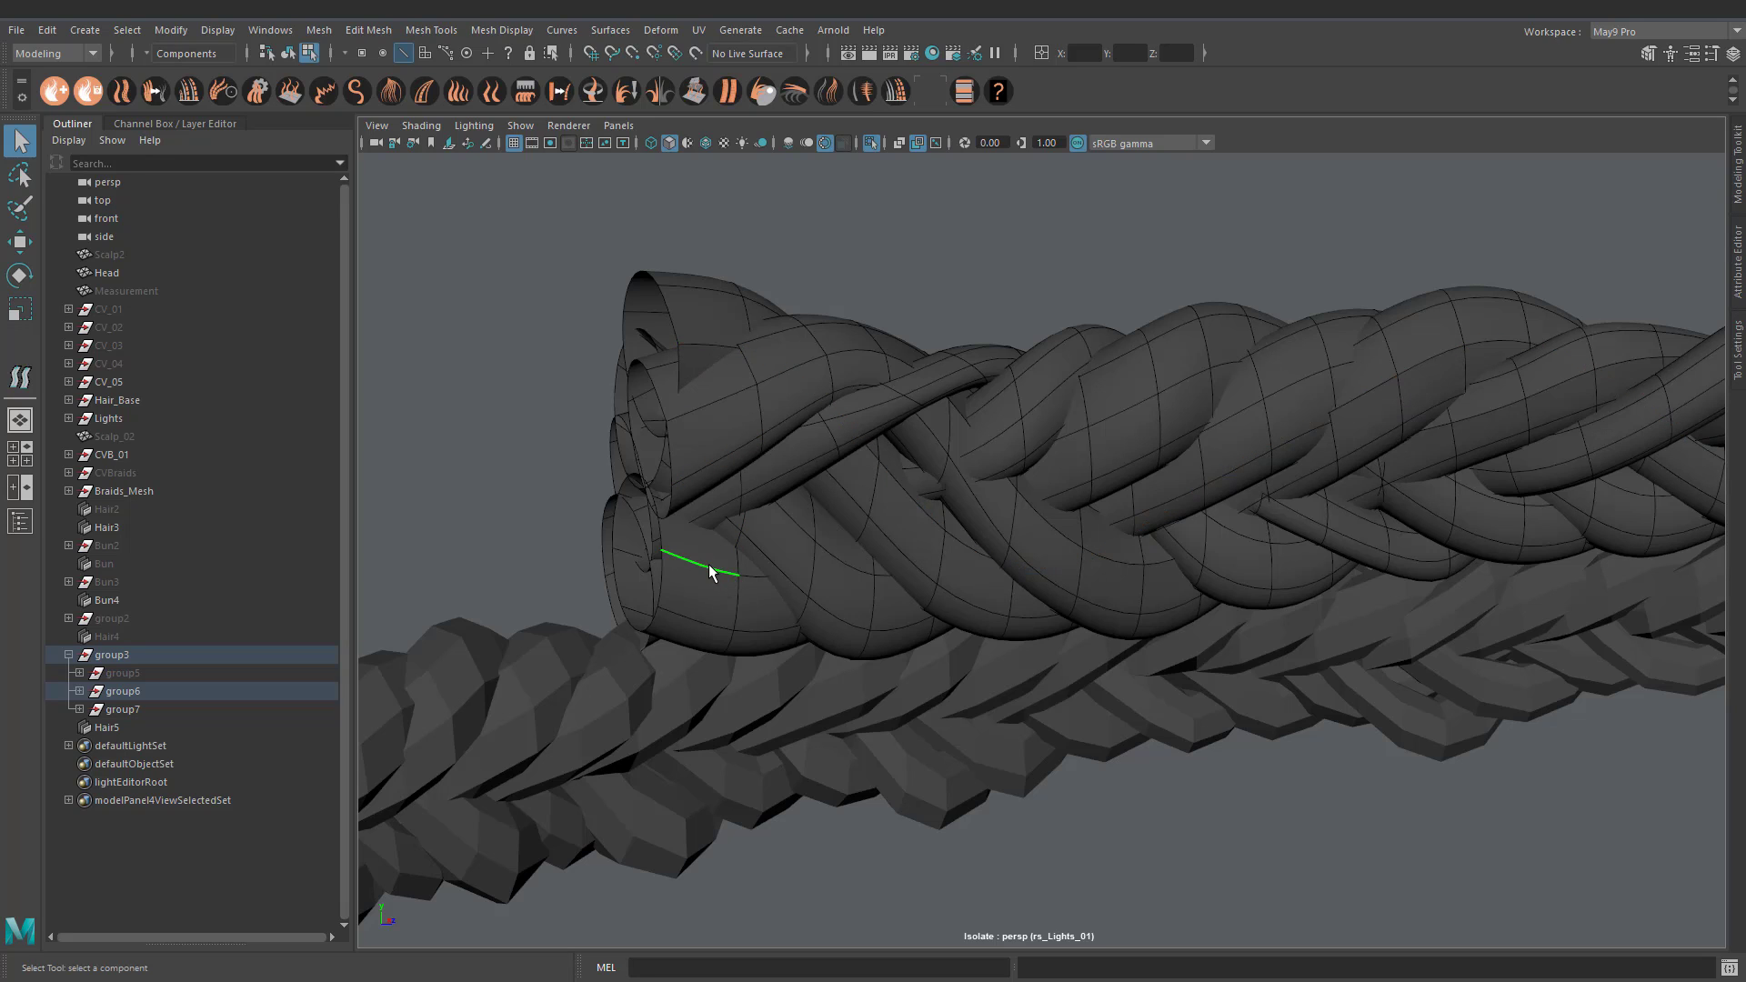
double_click(708, 563)
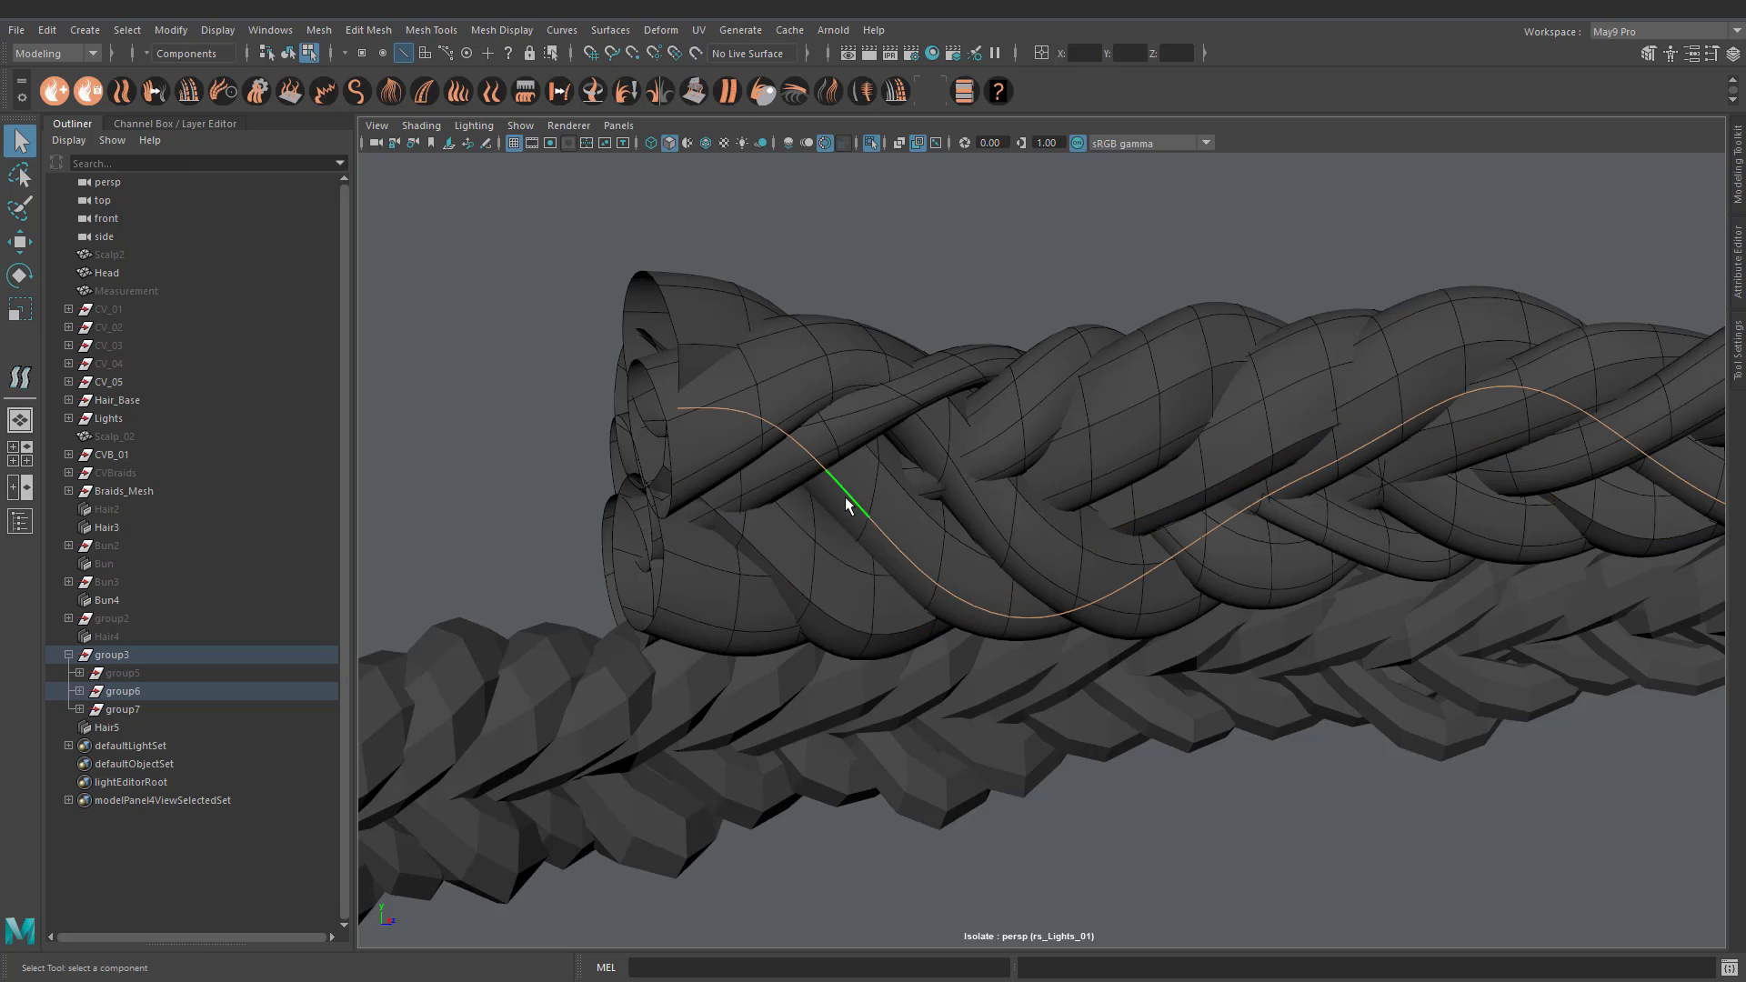
left_click_drag(916, 466, 818, 535, "alt")
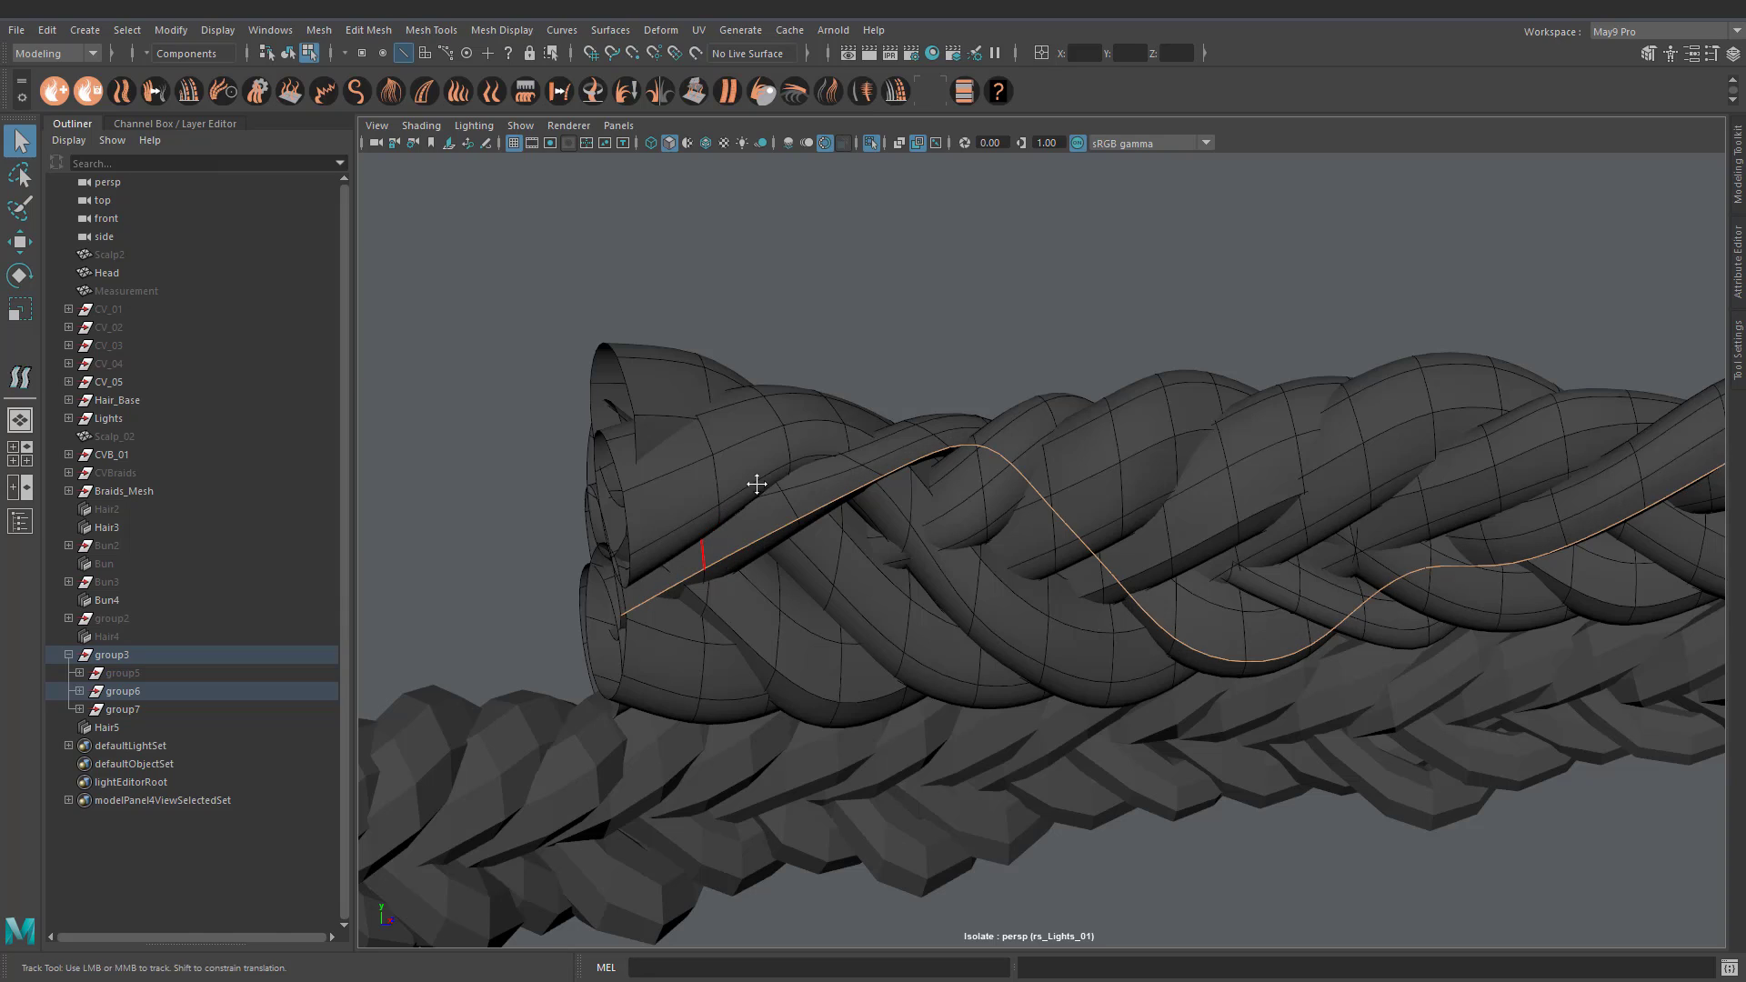
middle_click_drag(757, 484, 791, 491, "alt")
left_click_drag(791, 491, 783, 550, "alt")
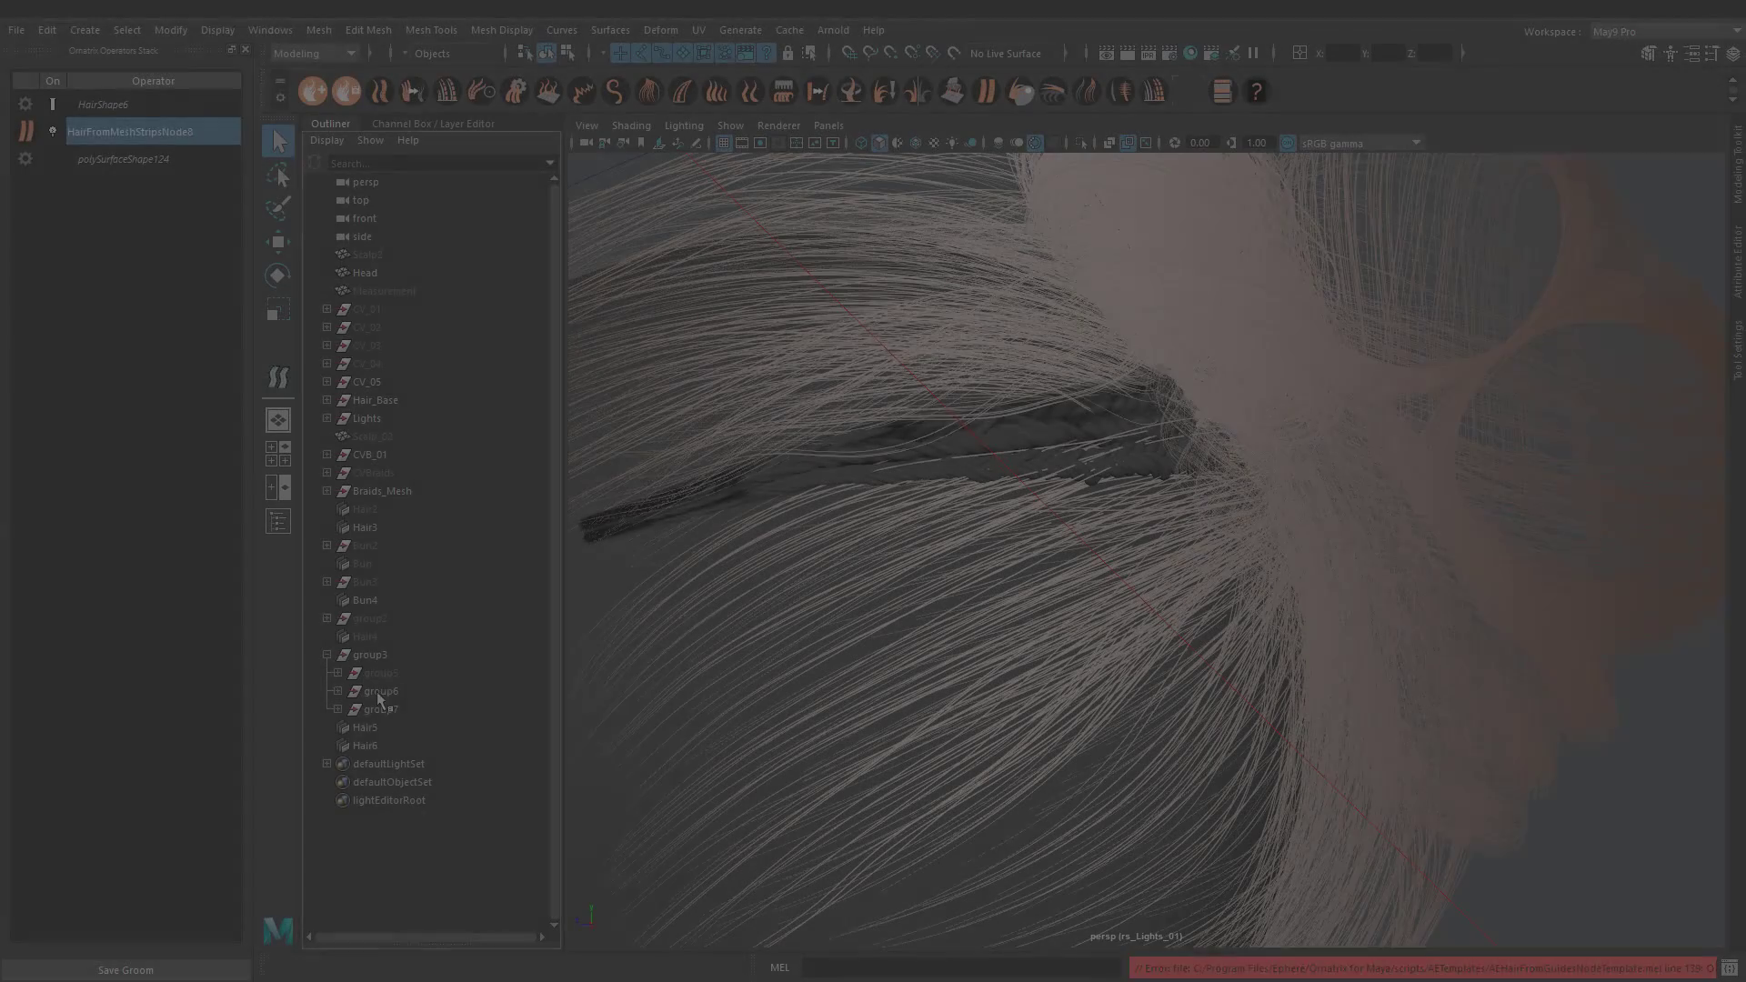
Step: Isolate group3 with Hair6 and show the settings of HairFromMeshStripsNode8
left_click(368, 745)
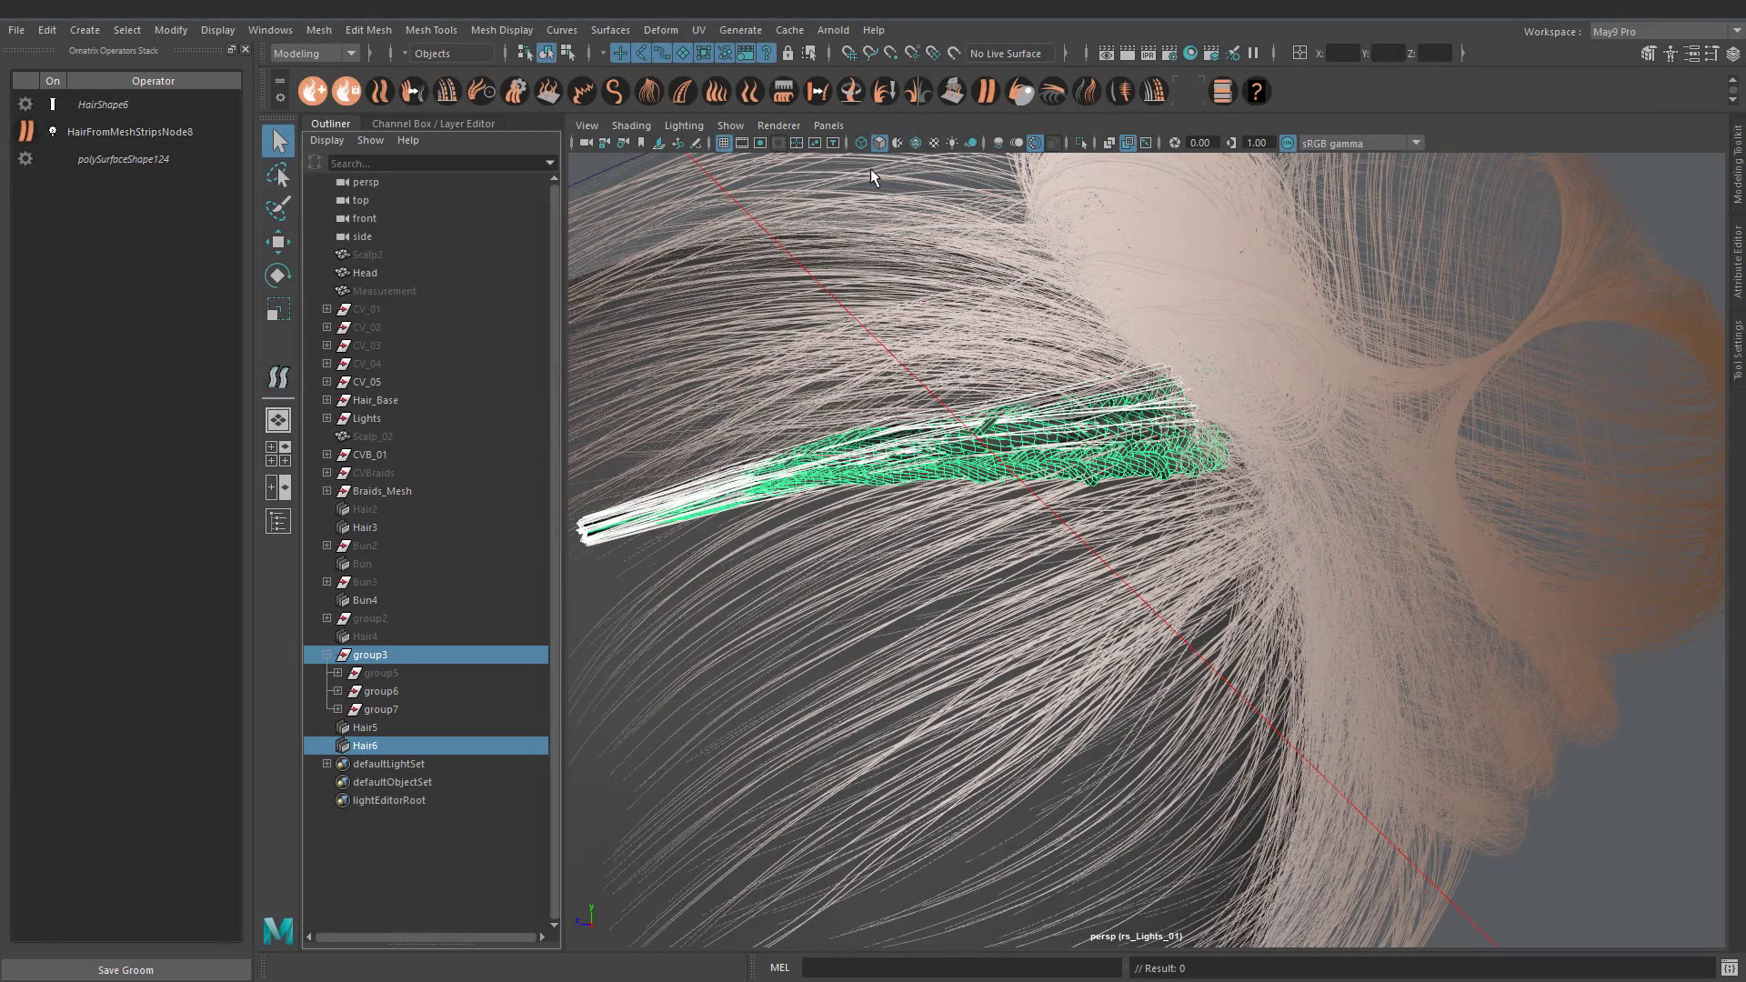
left_click(1080, 143)
scroll(988, 382, "up", 10)
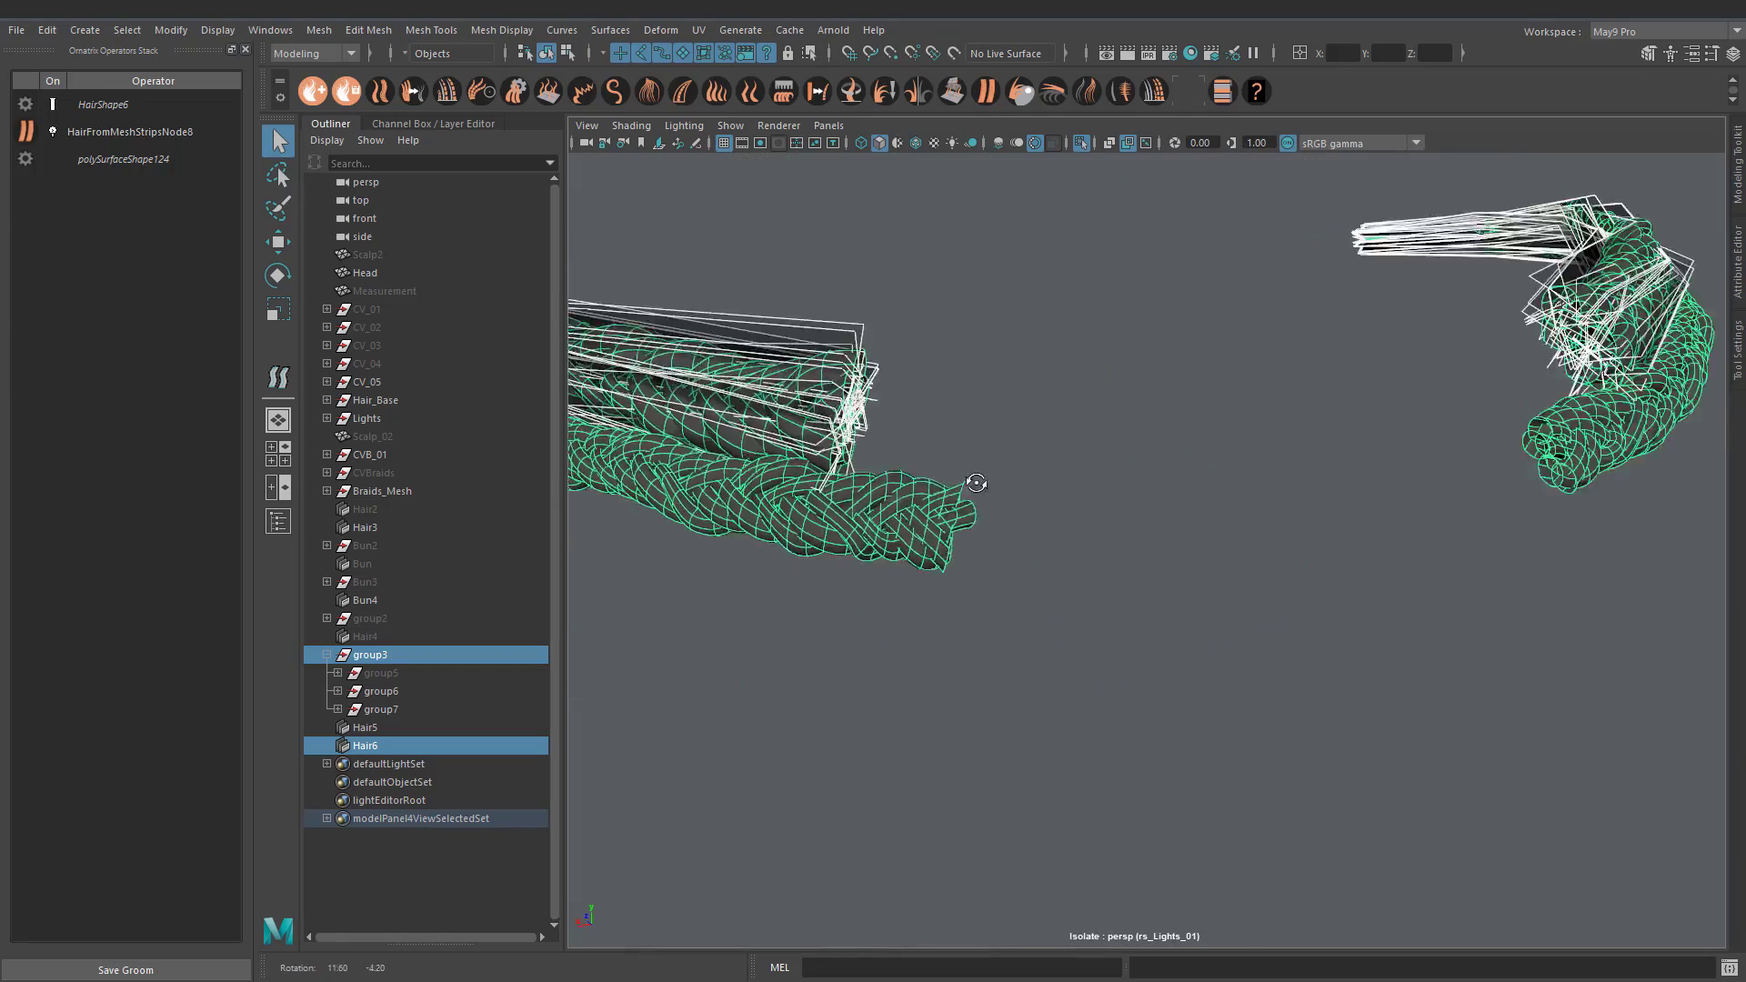
left_click(130, 131)
key("ctrl+a")
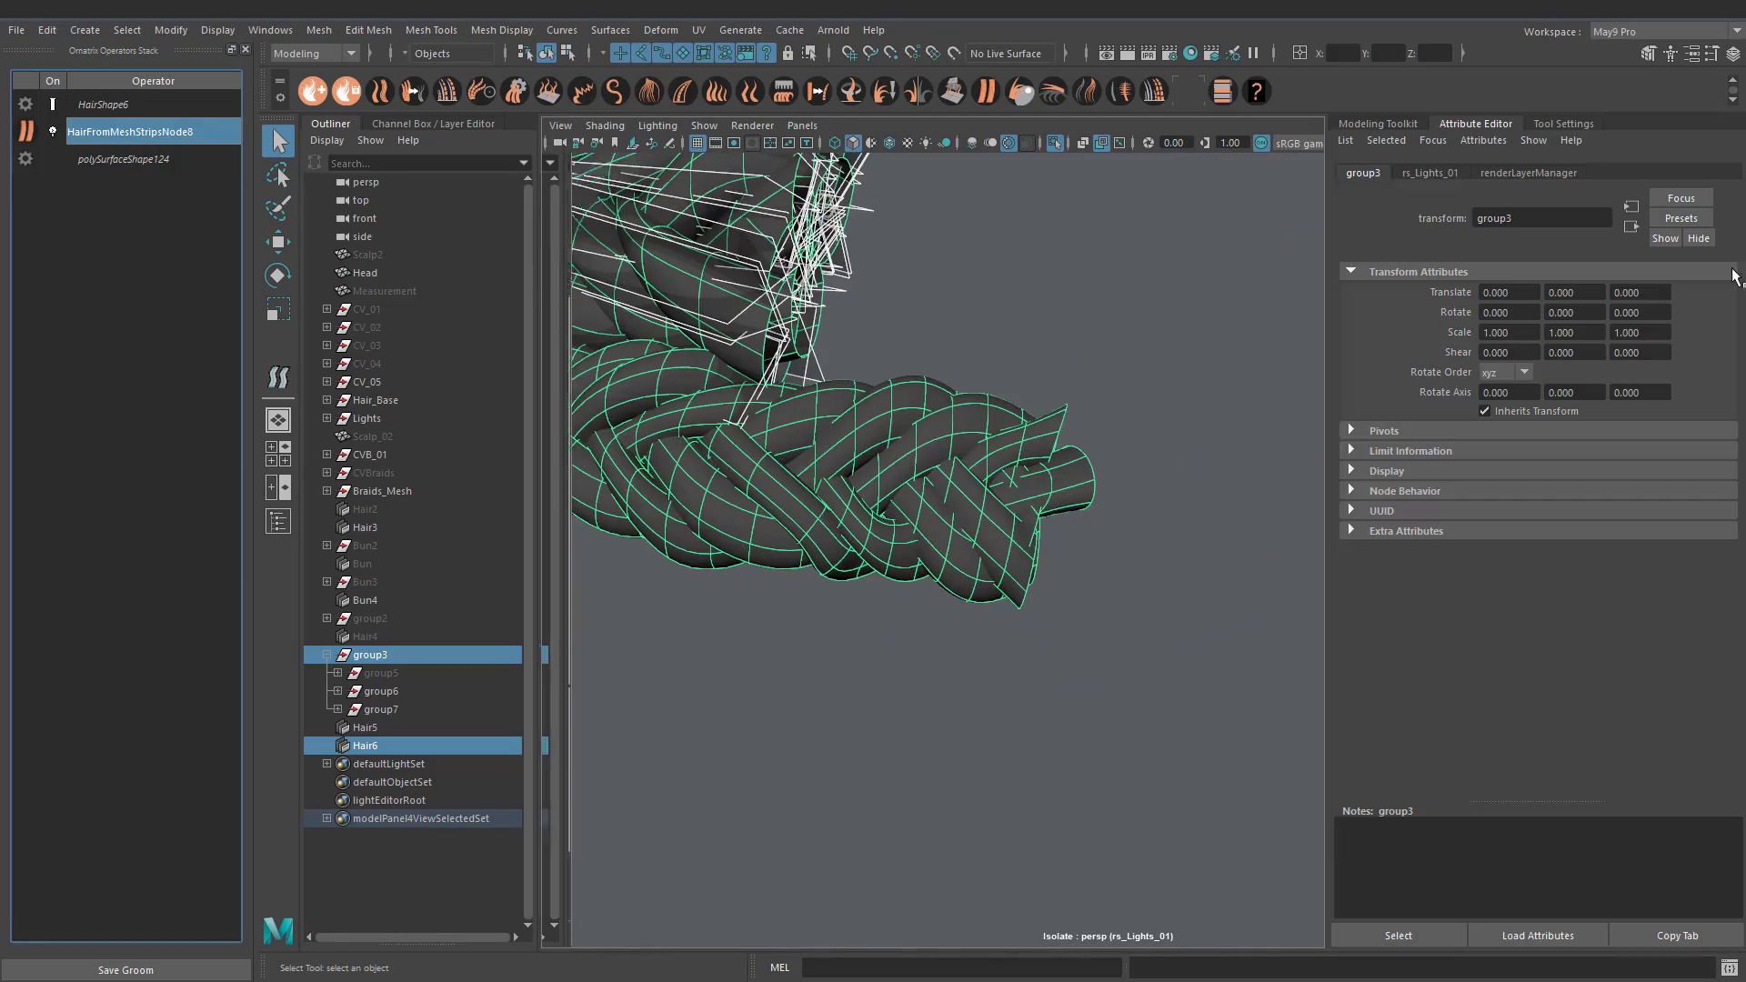
left_click(1364, 173)
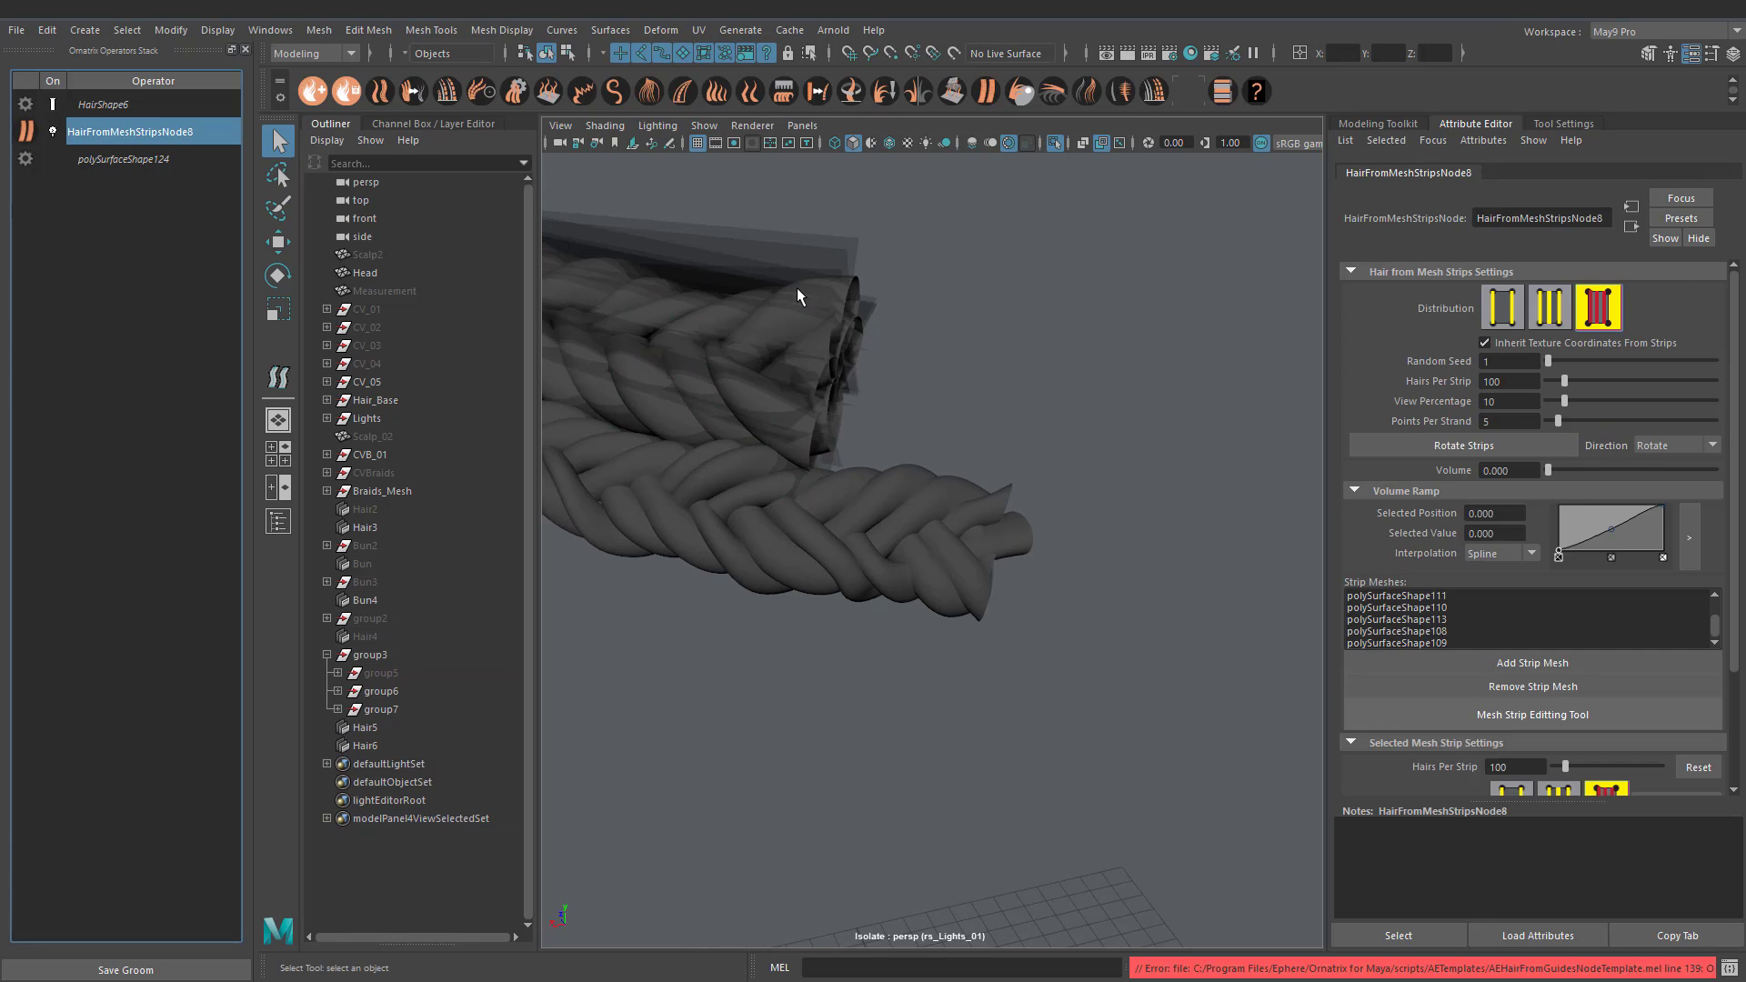
Step: Add another tube of the small braid to the strip meshes of HairFromMeshStripsNode8
scroll(846, 437, "up", 3)
left_click_drag(846, 437, 1092, 487, "alt")
middle_click_drag(910, 482, 962, 463, "alt")
scroll(962, 463, "up", 2)
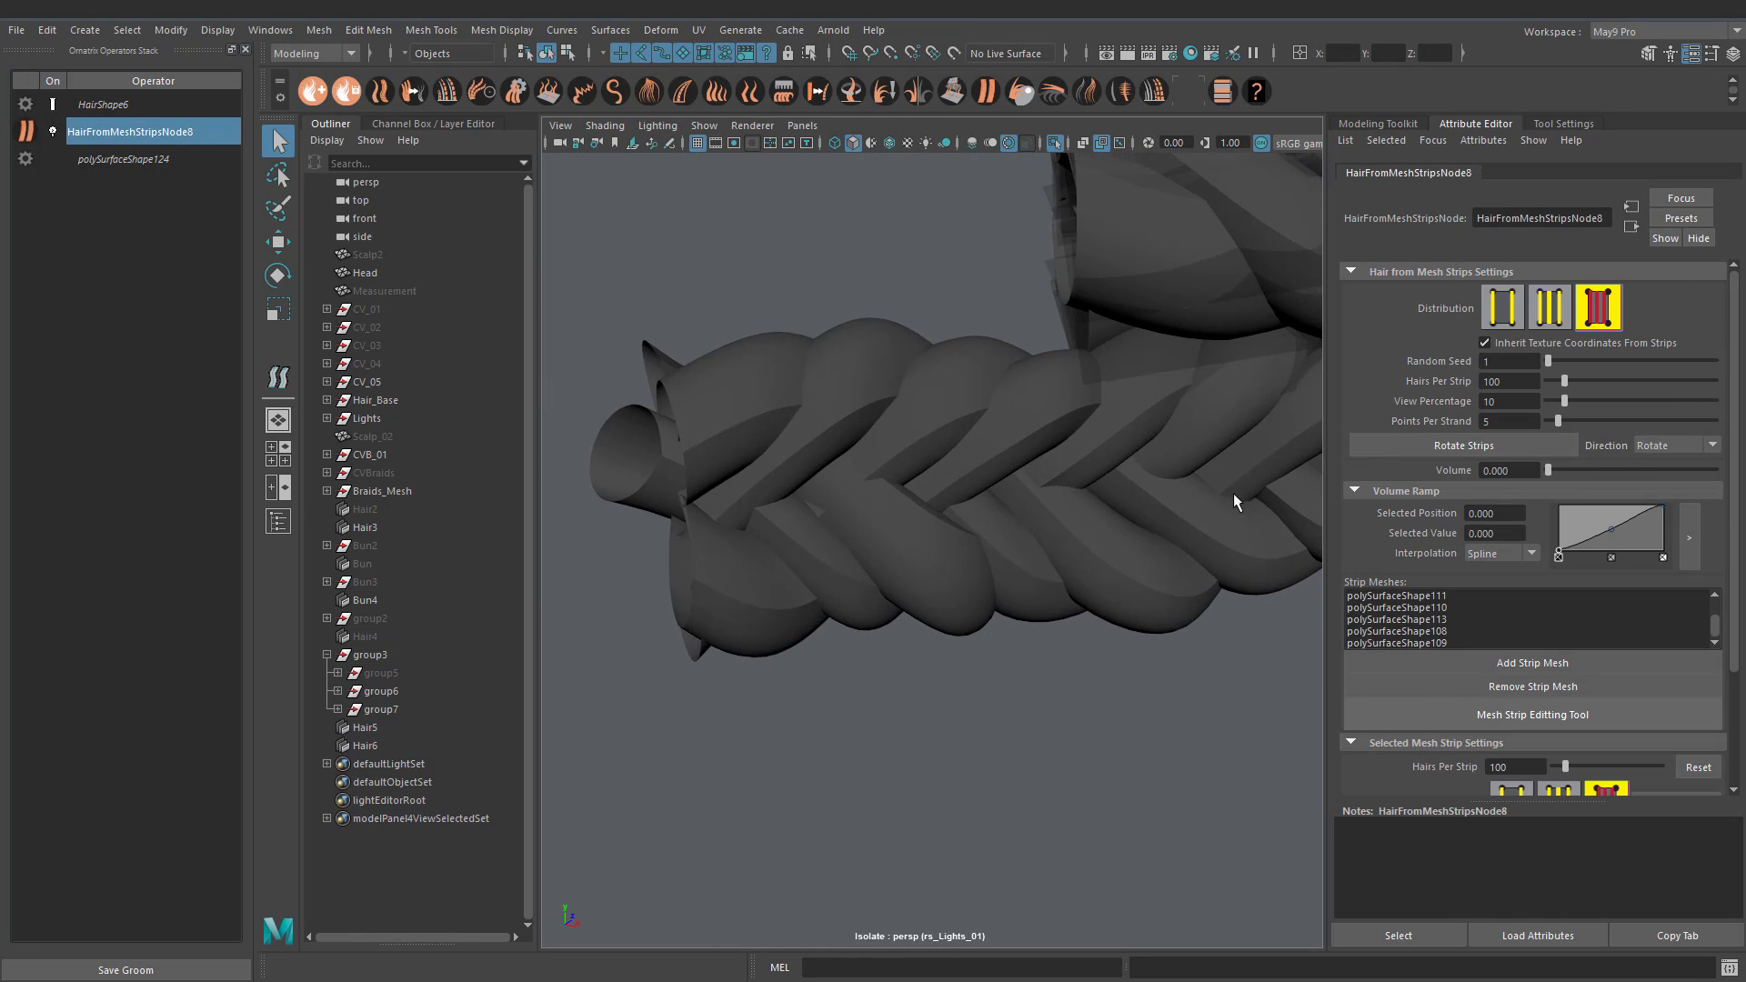
left_click(1475, 662)
left_click(1235, 500)
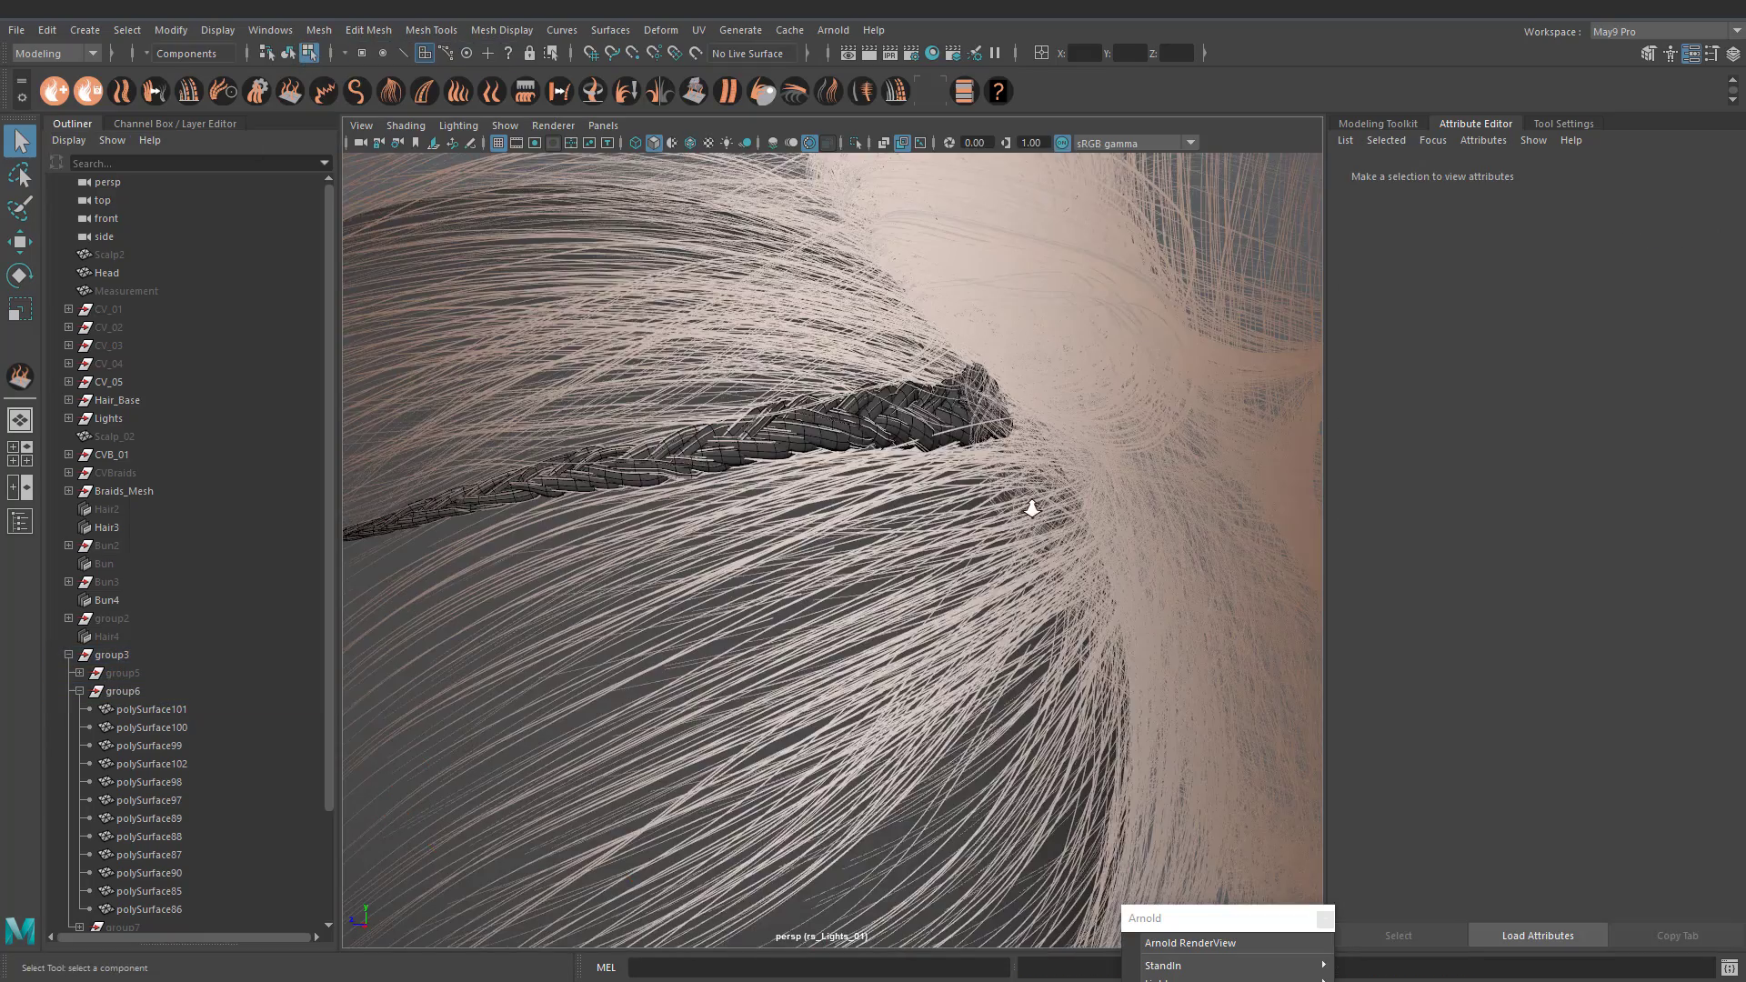
Step: Move the middle of the small braid mesh with soft selection to fit it against the hair on the side of the head
mouse_move(932, 429)
left_mouse_down("alt")
mouse_move(838, 506)
mouse_move(912, 456)
left_mouse_up("alt")
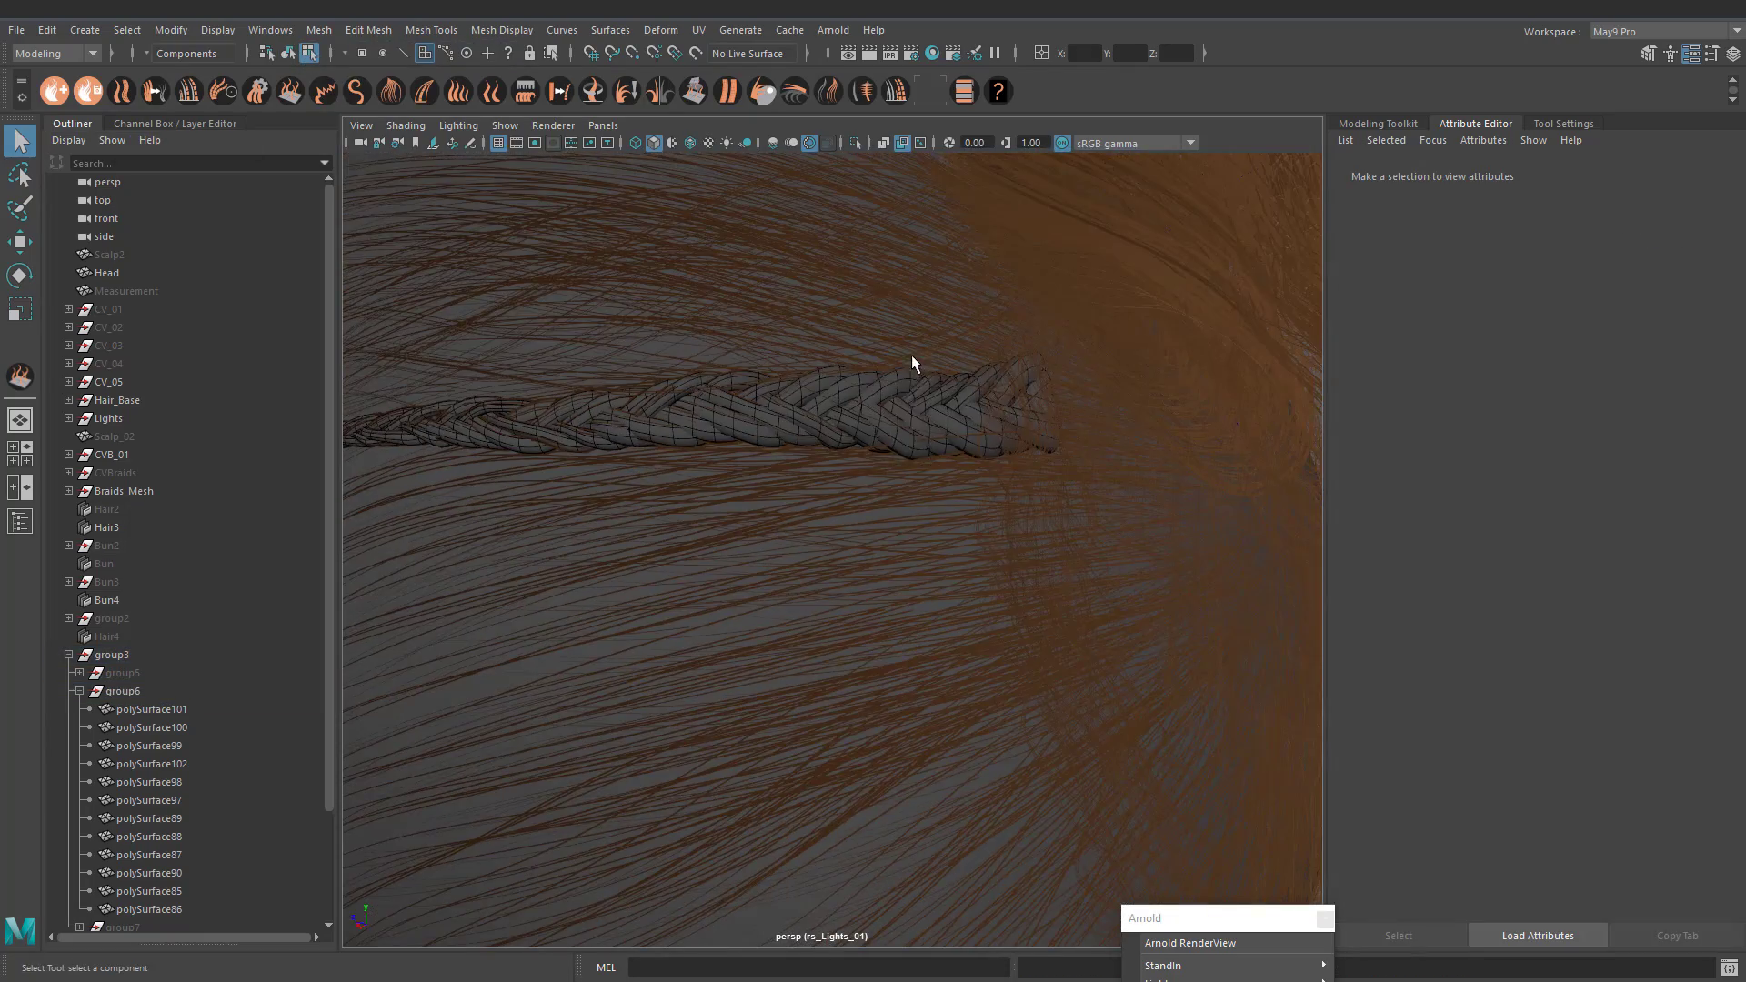
left_click(916, 374)
left_click_drag(856, 379, 973, 454, "alt")
key("w")
left_click_drag(838, 488, 932, 573, "alt")
left_click_drag(817, 568, 663, 511, "alt")
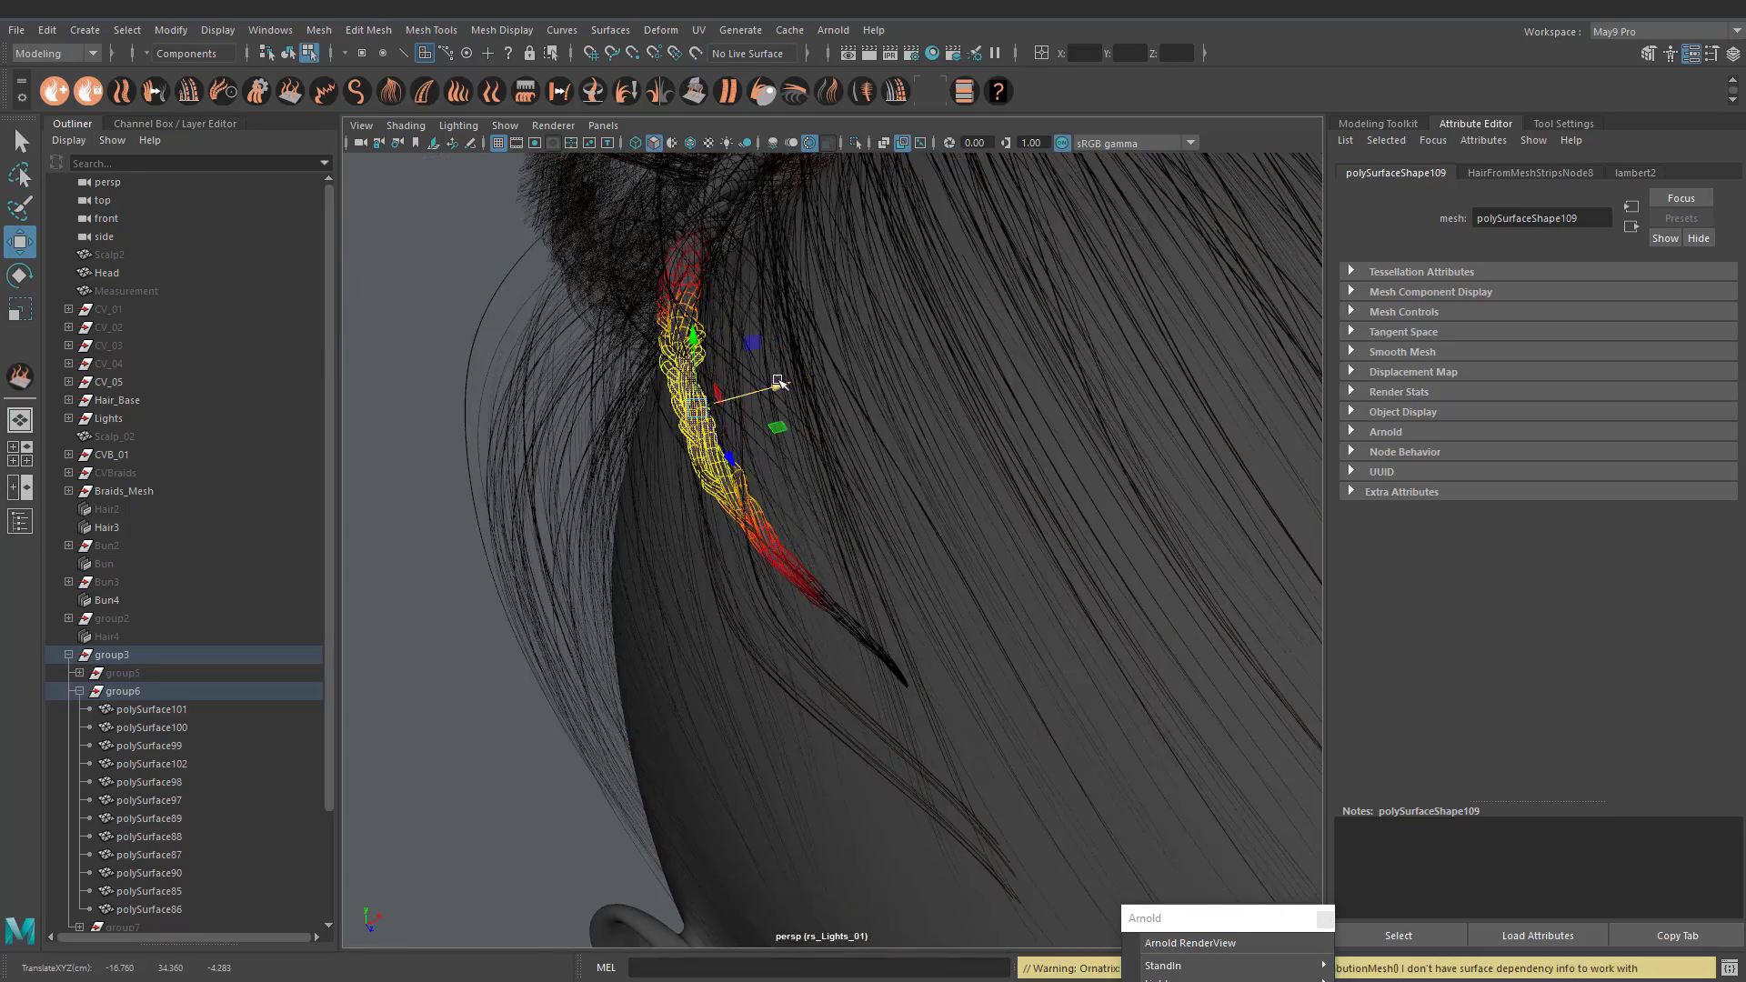
left_click_drag(777, 381, 732, 436, "alt")
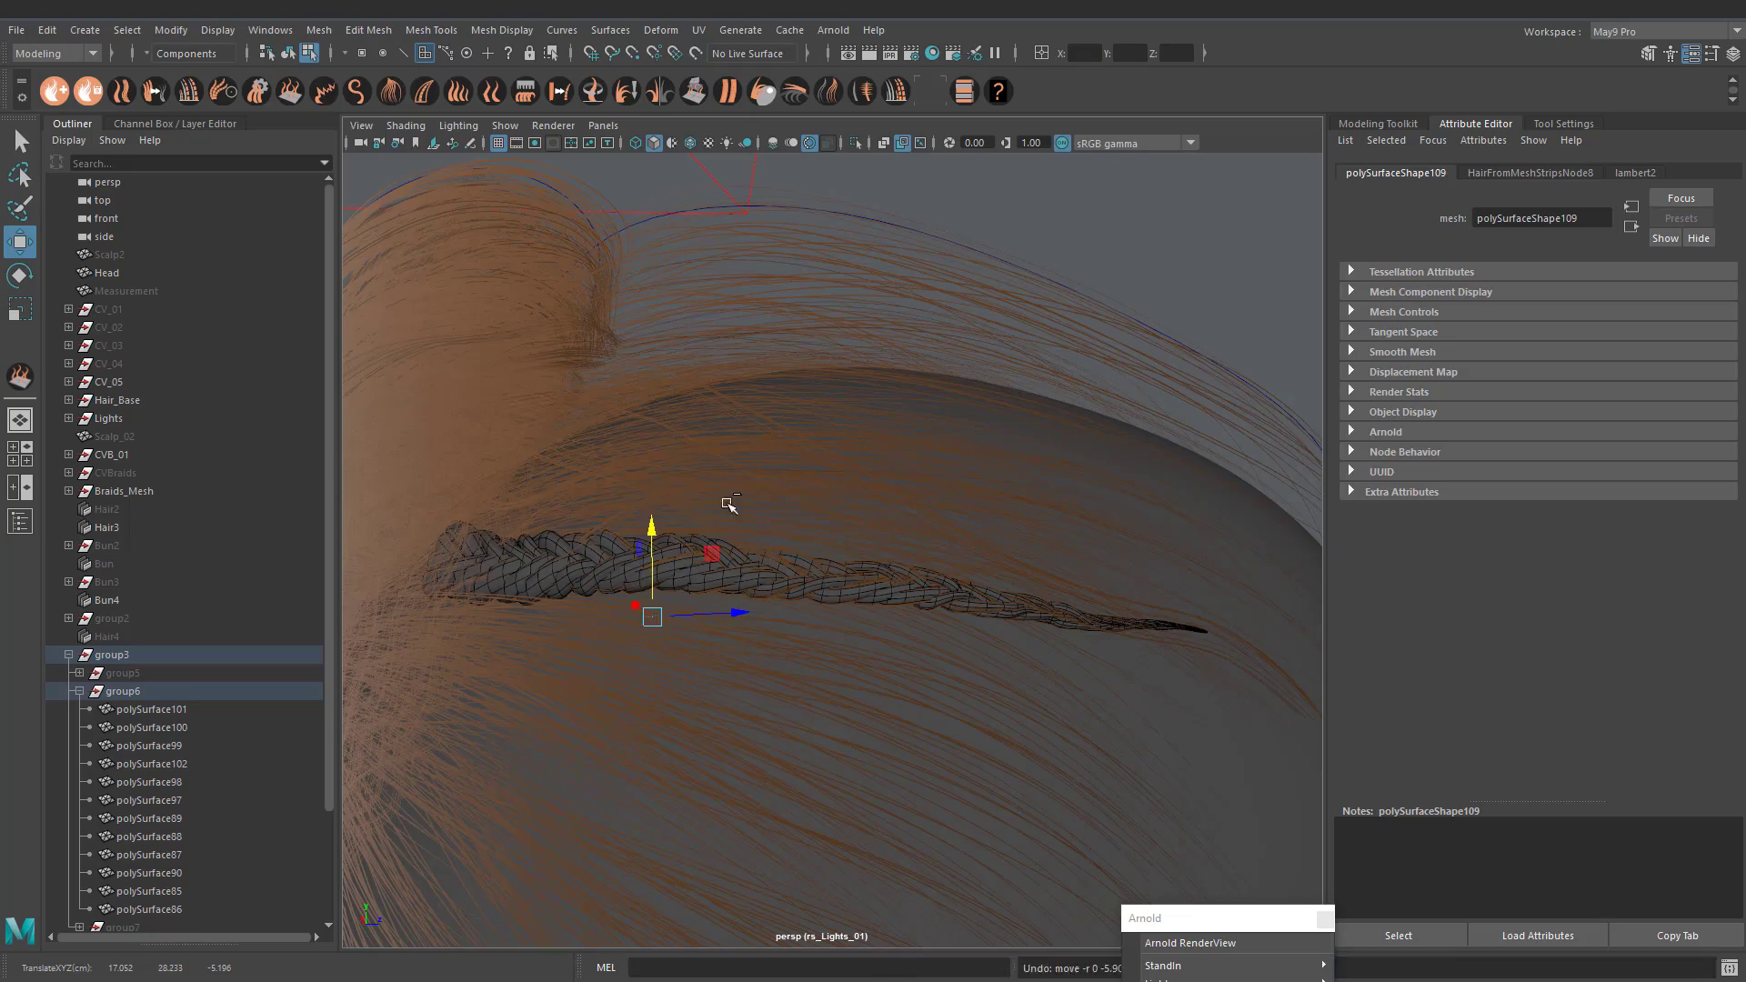
Step: Undo the last braid move, adjust the braid's middle section again with soft selection, and return to object selection
key("ctrl+z")
left_click(924, 303)
left_click_drag(924, 304, 800, 695, "alt")
left_click_drag(834, 761, 931, 895)
left_click_drag(909, 782, 763, 441, "alt")
middle_click_drag(762, 440, 796, 542, "alt")
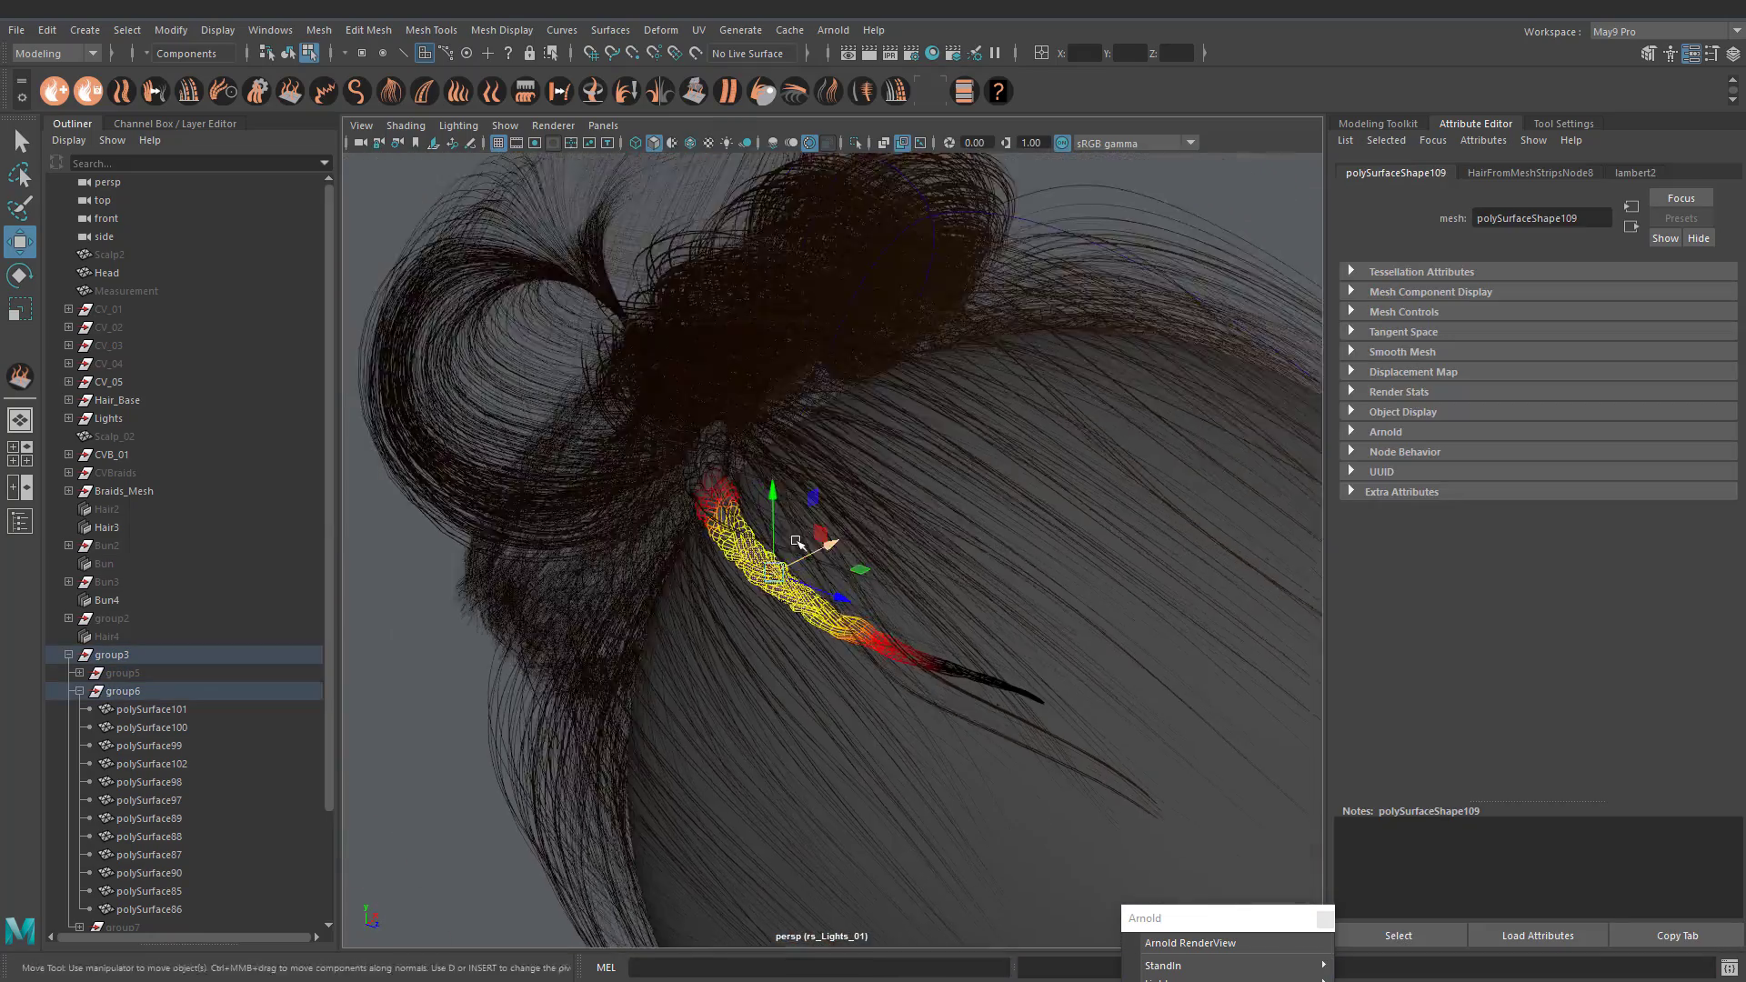
left_click_drag(899, 408, 1134, 284, "alt")
key("q")
left_click(287, 57)
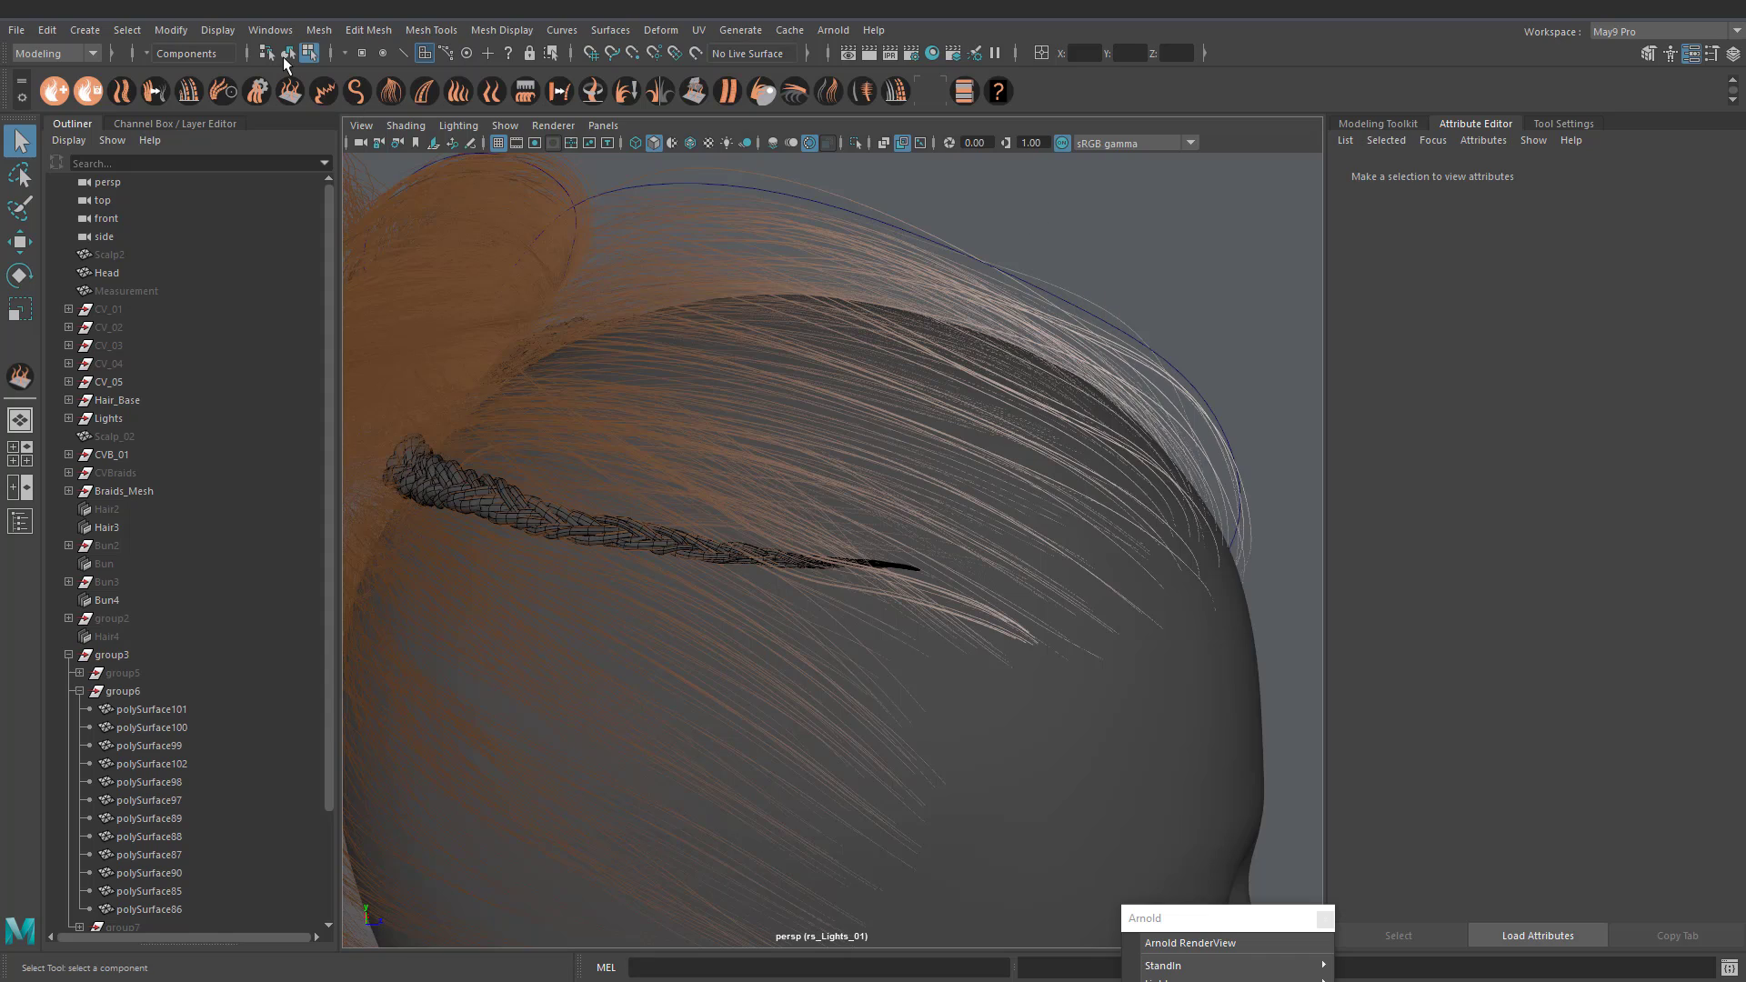
Step: Hide the braid mesh group6 and examine the Arnold render of the full hairstyle from both sides
left_click(131, 694)
key("h")
left_click_drag(1018, 518, 1037, 549, "alt")
scroll(1036, 550, "down", 3)
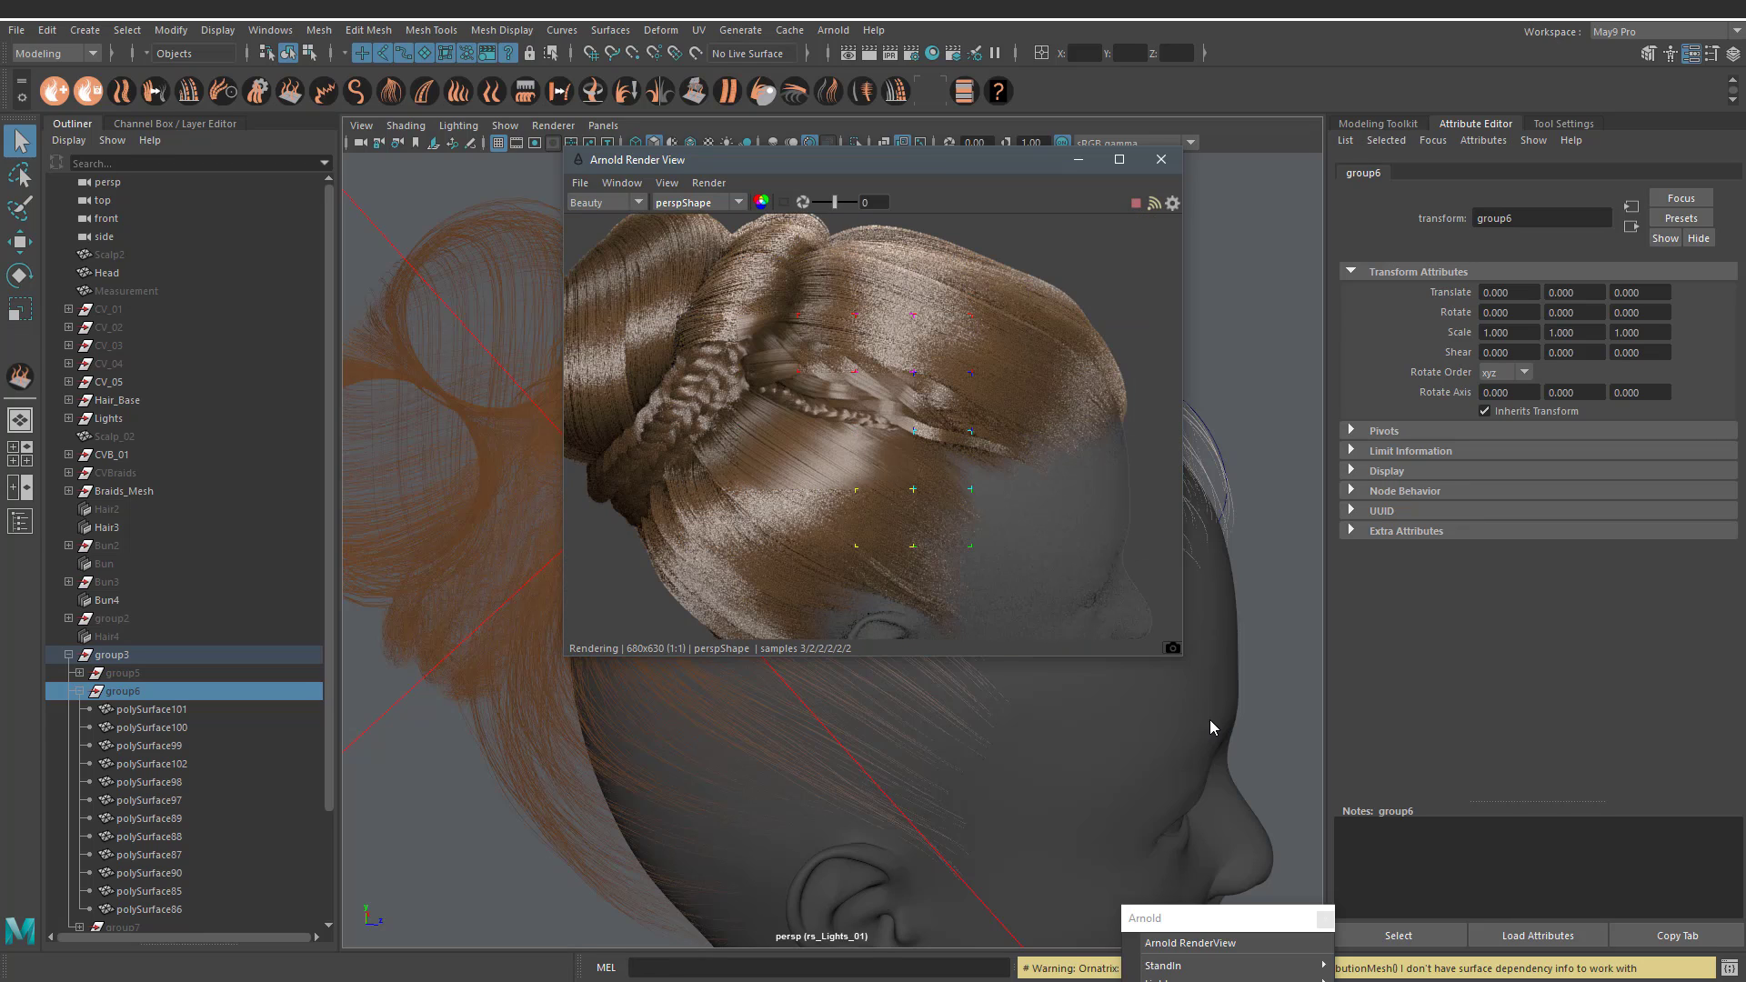
left_click_drag(1209, 718, 611, 707, "alt")
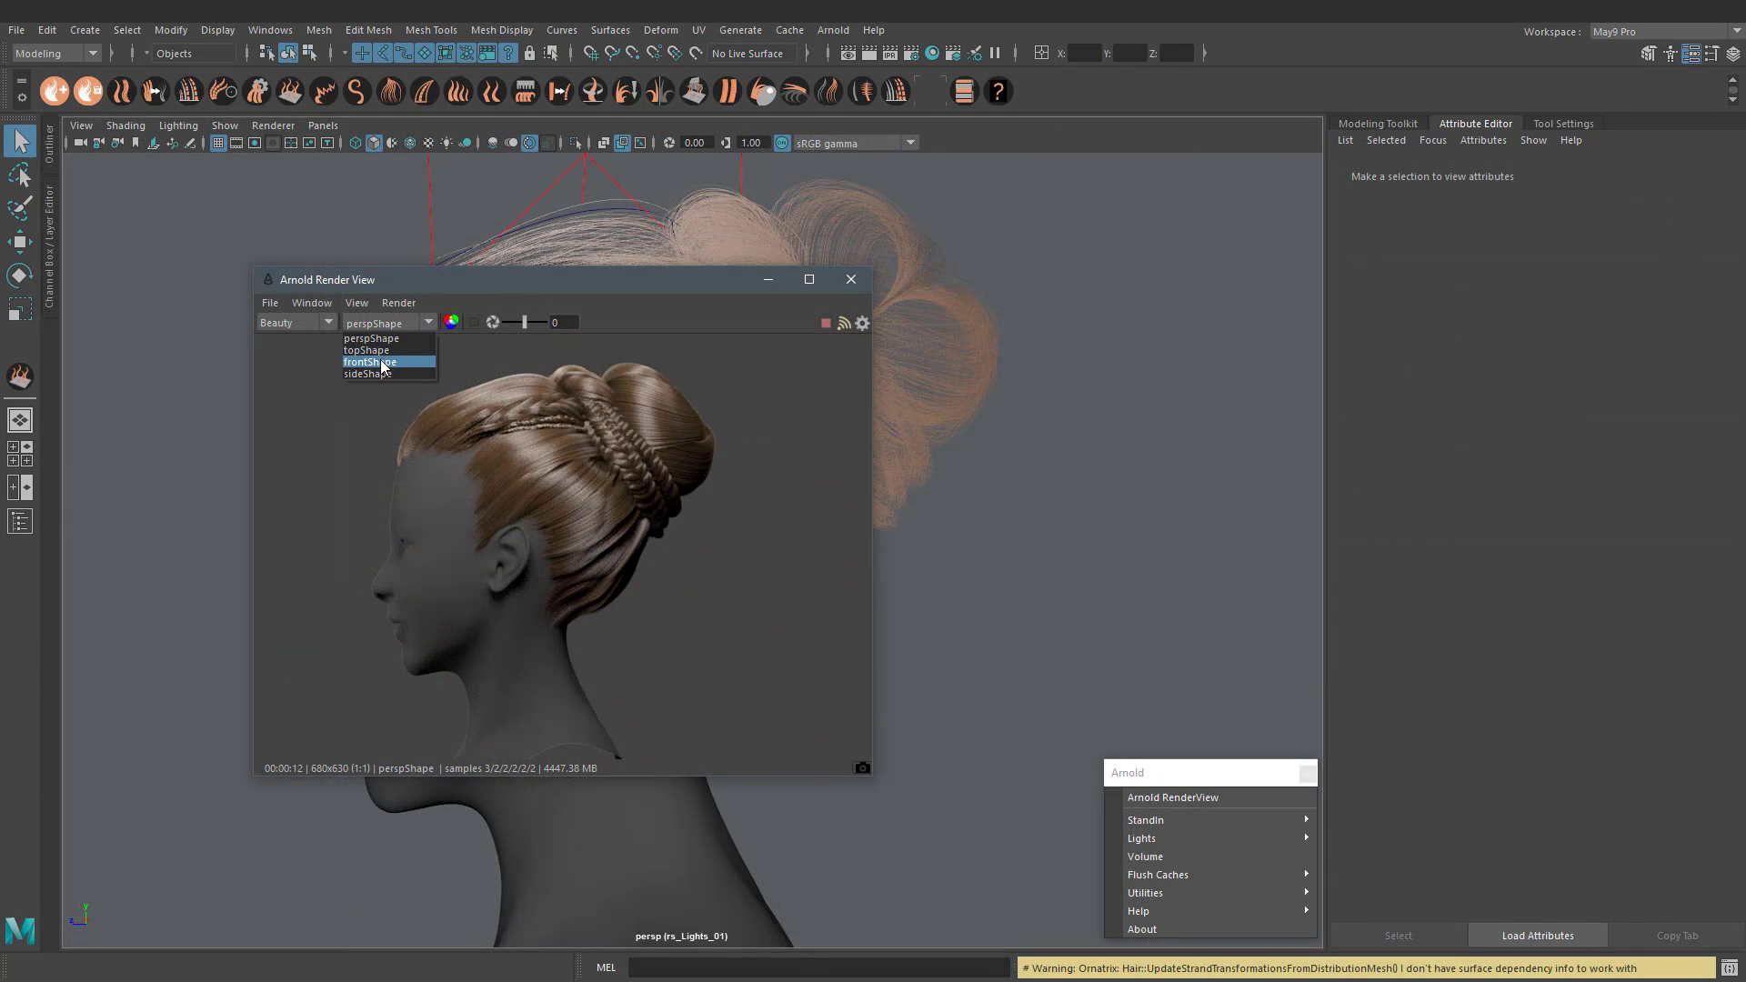
Step: Examine the Arnold render of the full hairstyle through the top and side cameras
left_click(380, 353)
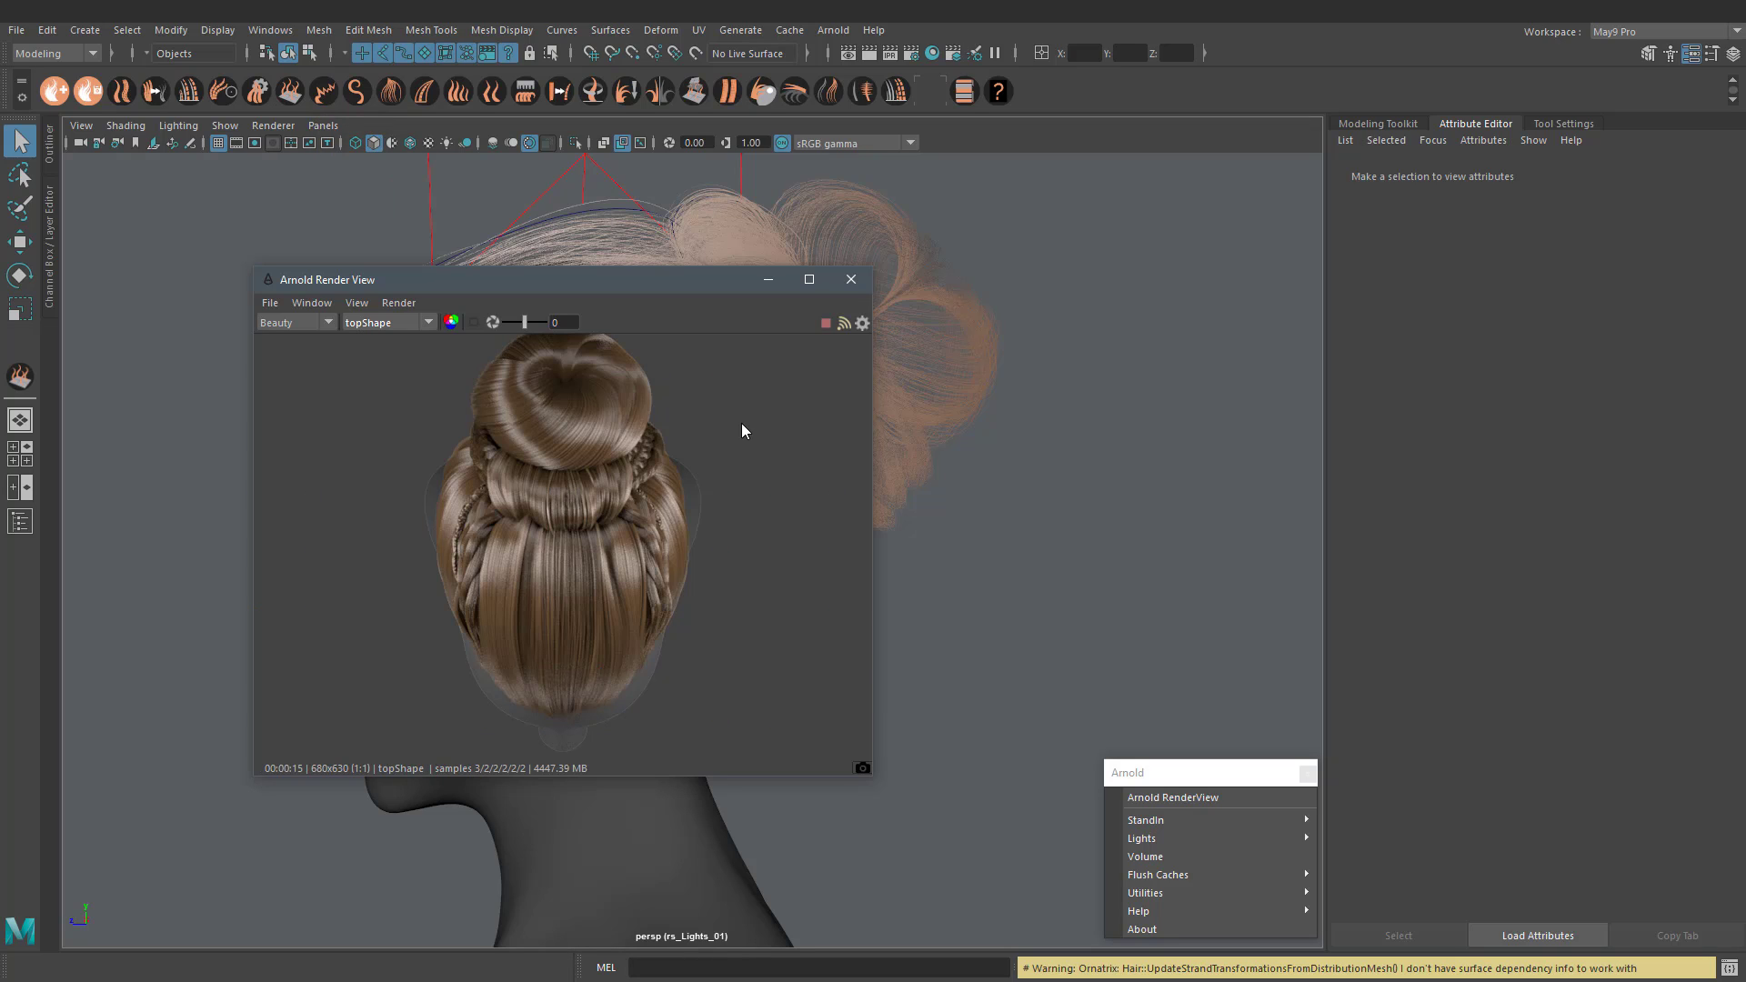
left_click(367, 326)
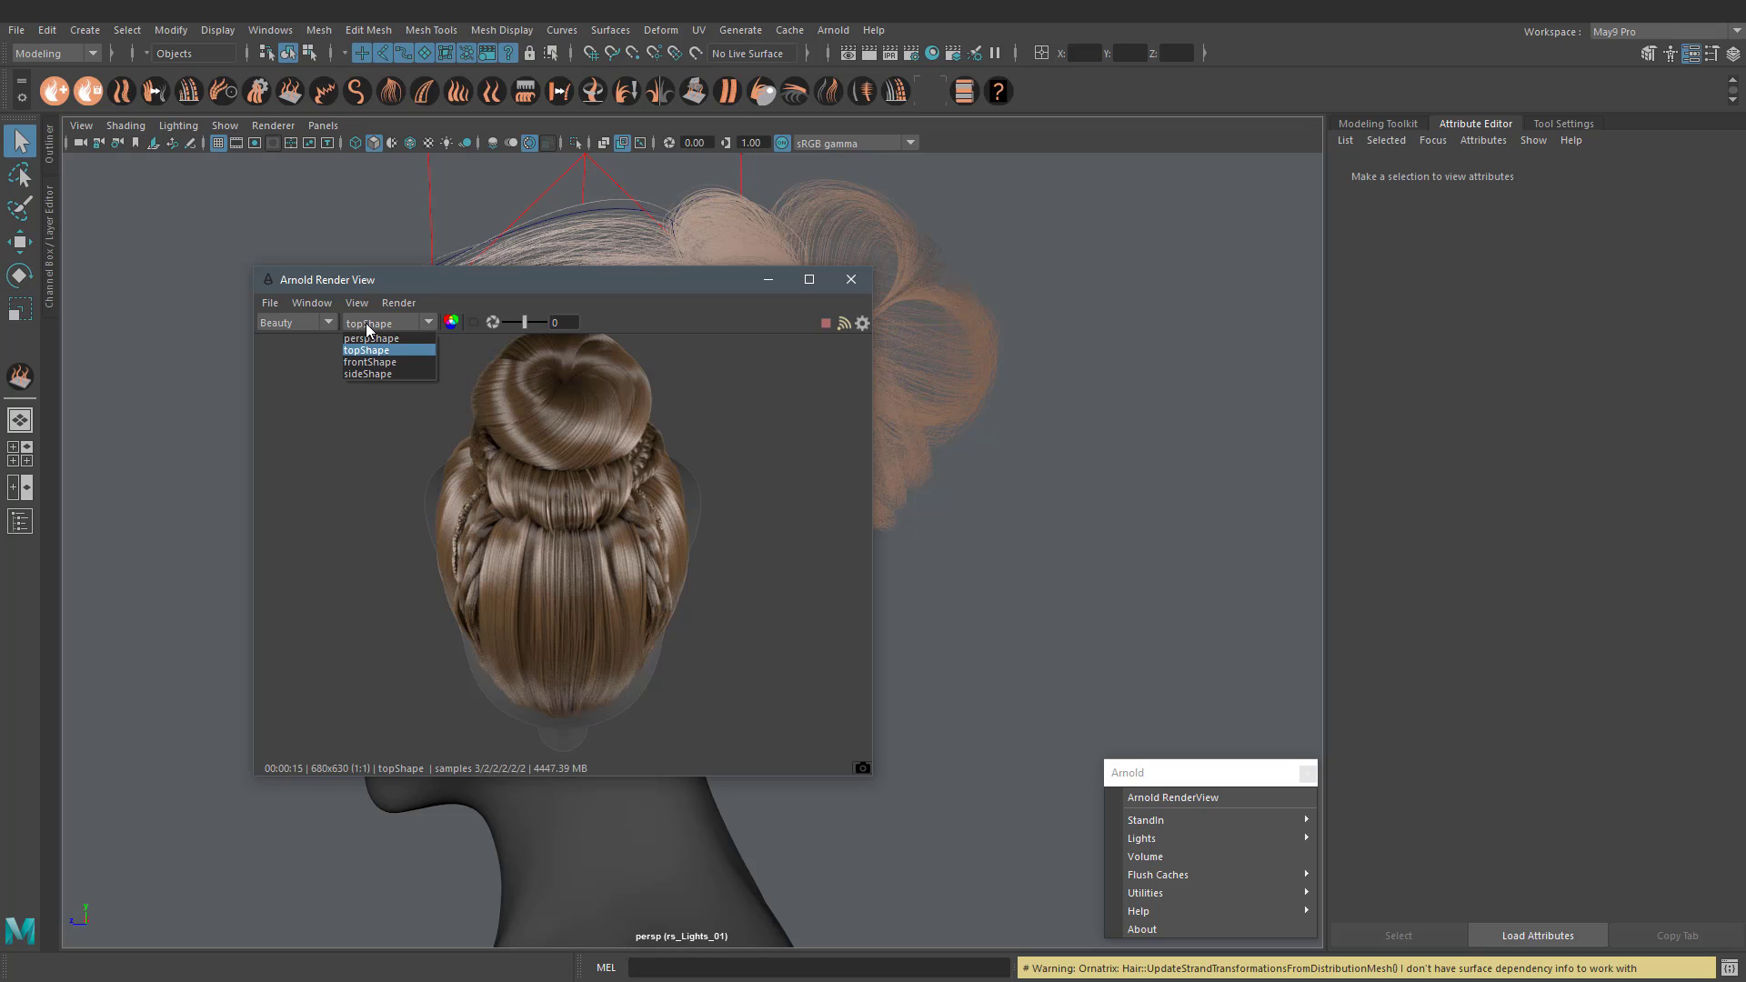
left_click(362, 373)
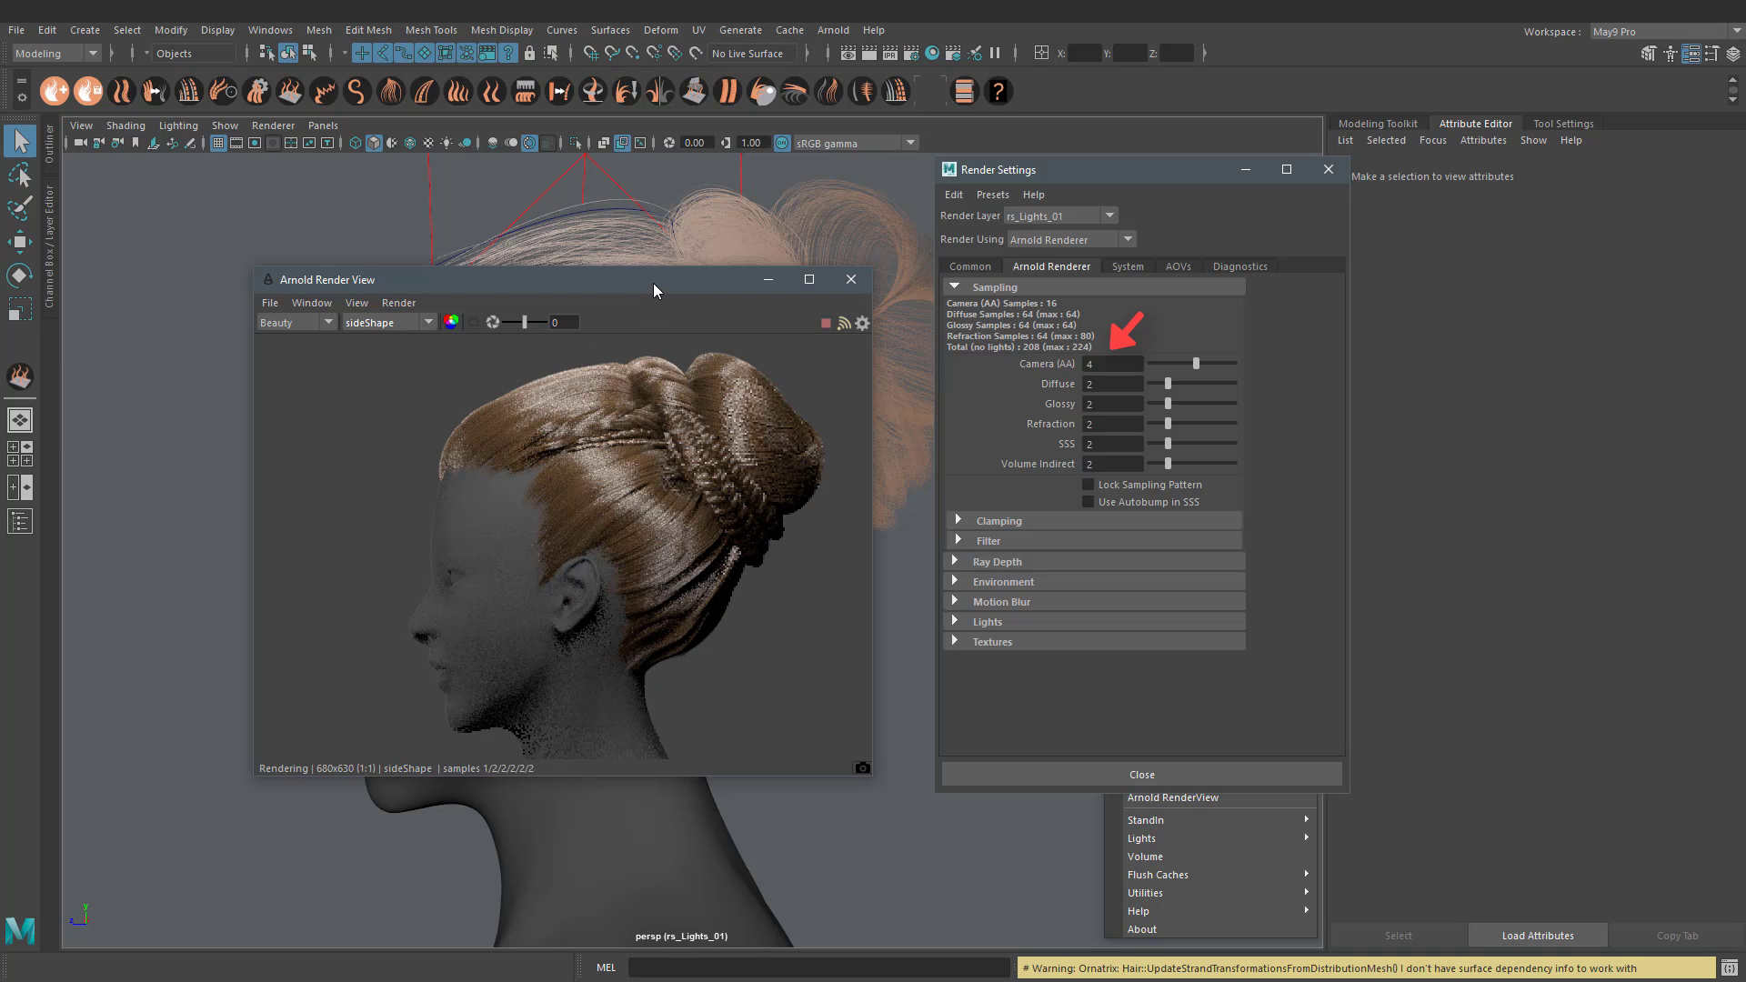
left_click_drag(653, 282, 486, 337)
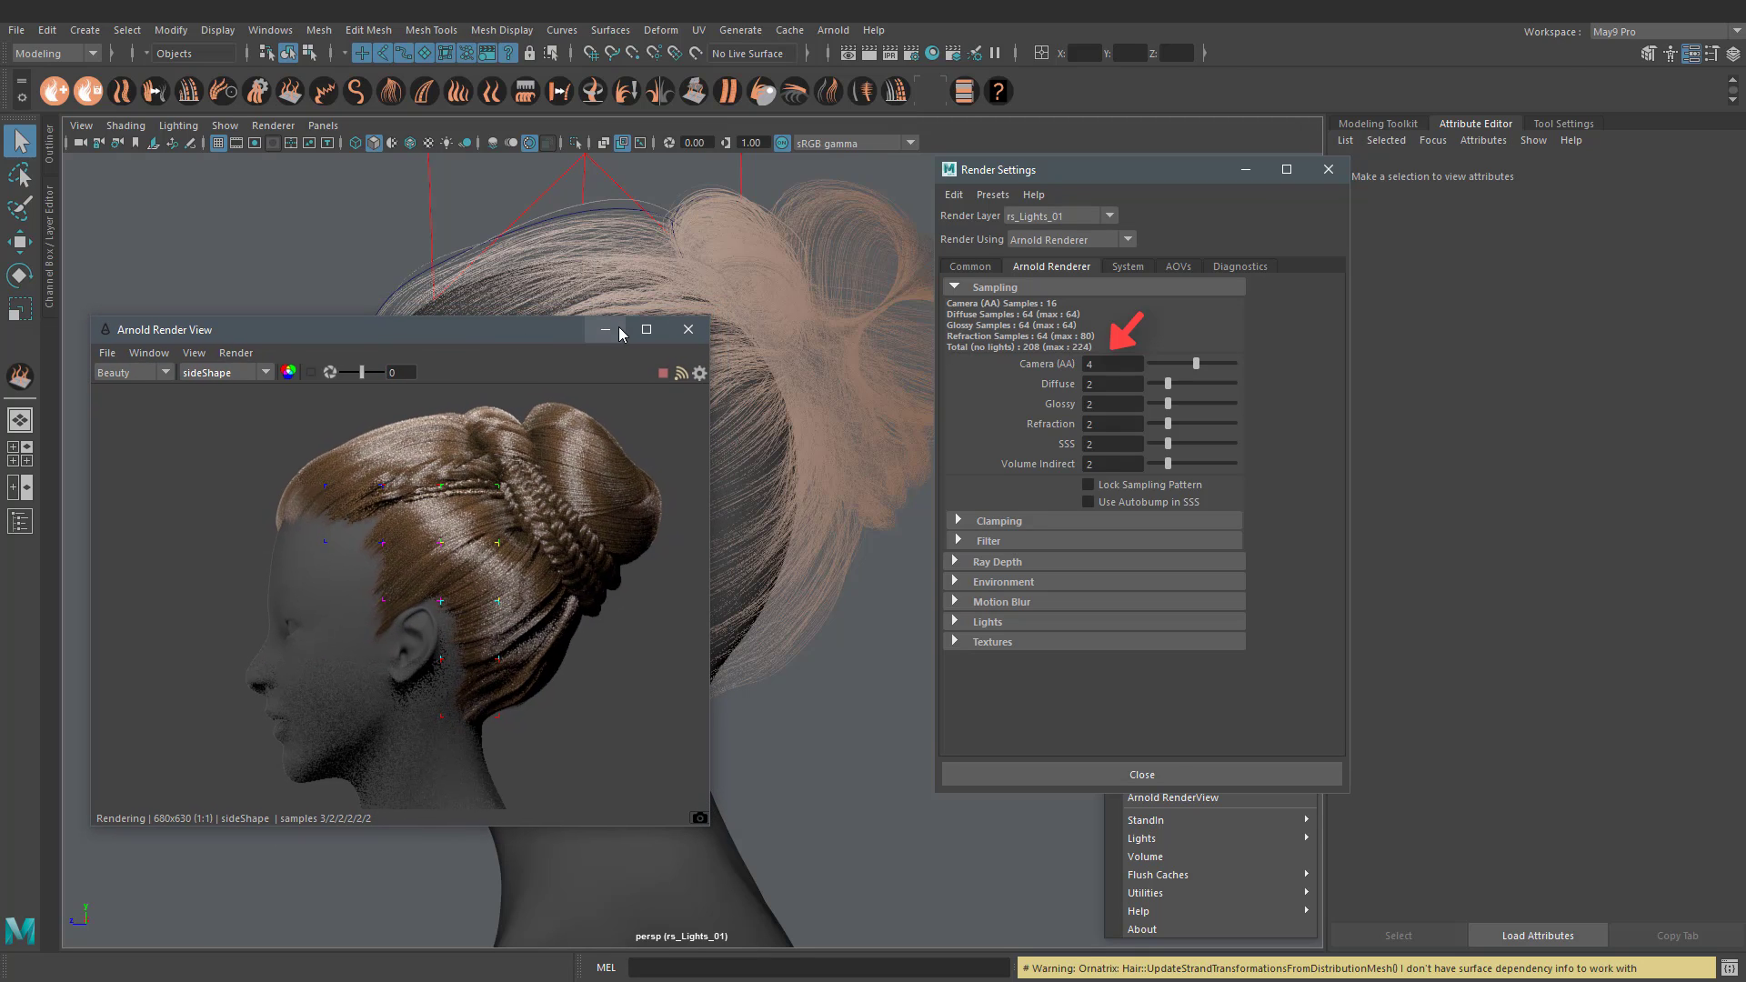
left_click(684, 331)
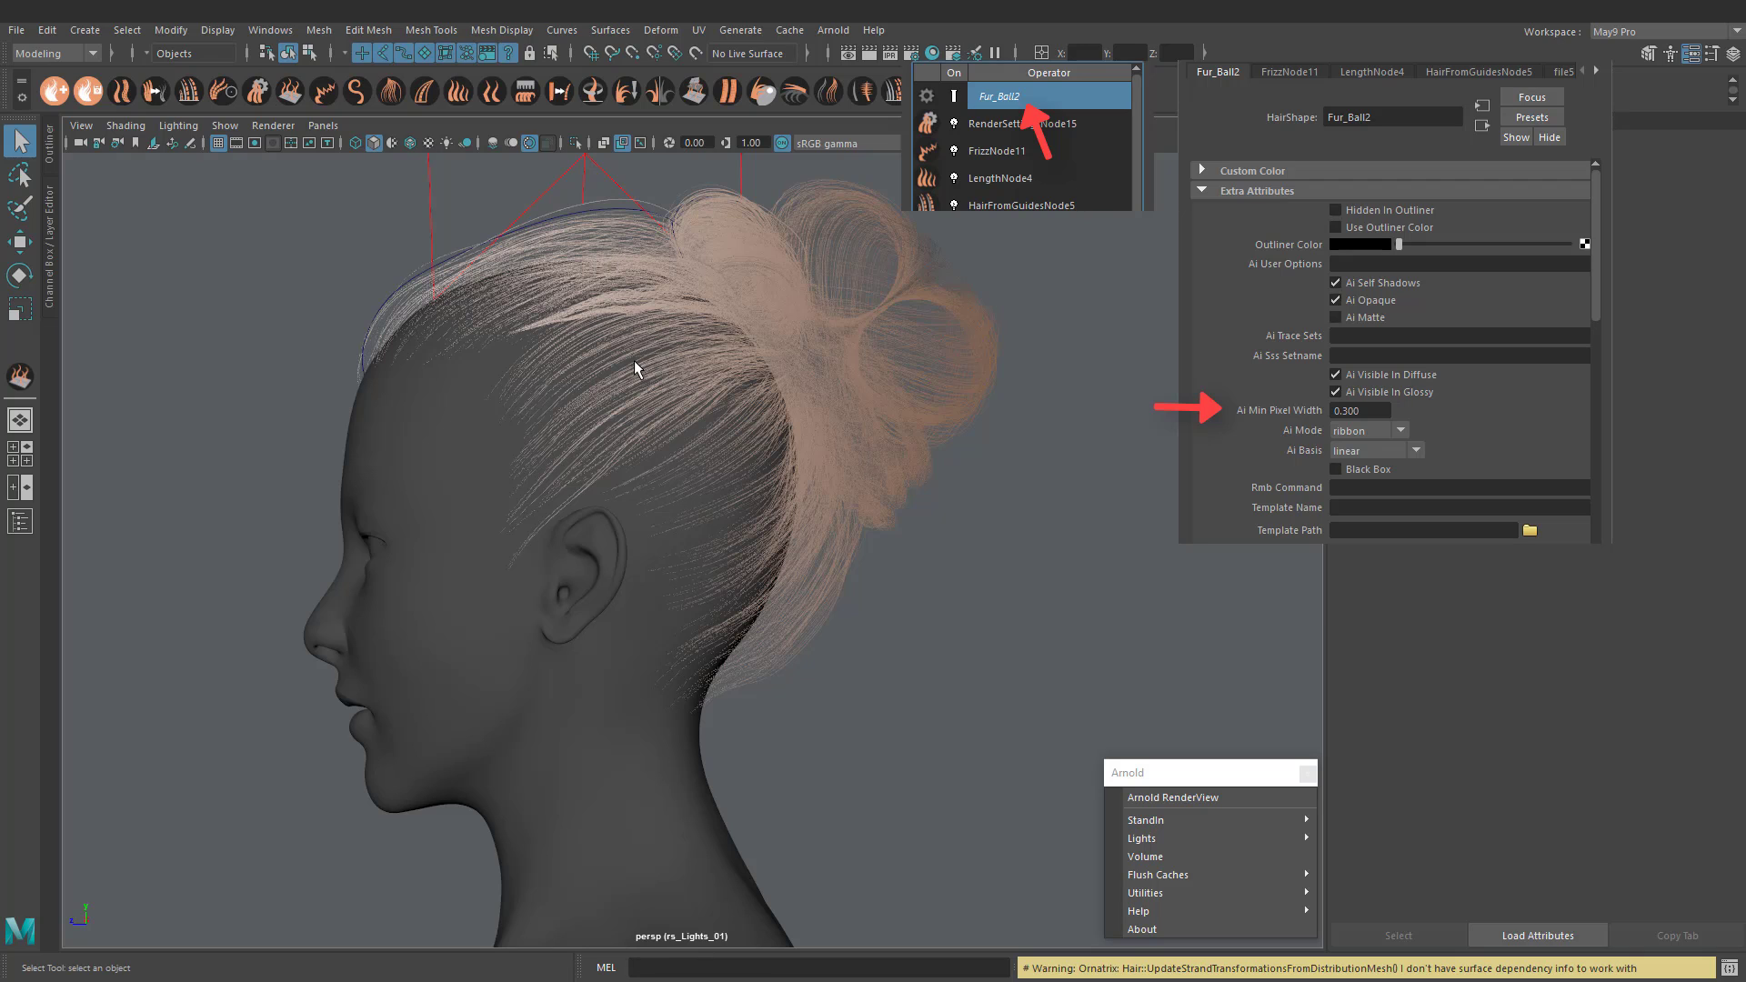
Step: Hide the main head hair and the small side braid hair, including HairShape6 and HairShape5
left_click(635, 362)
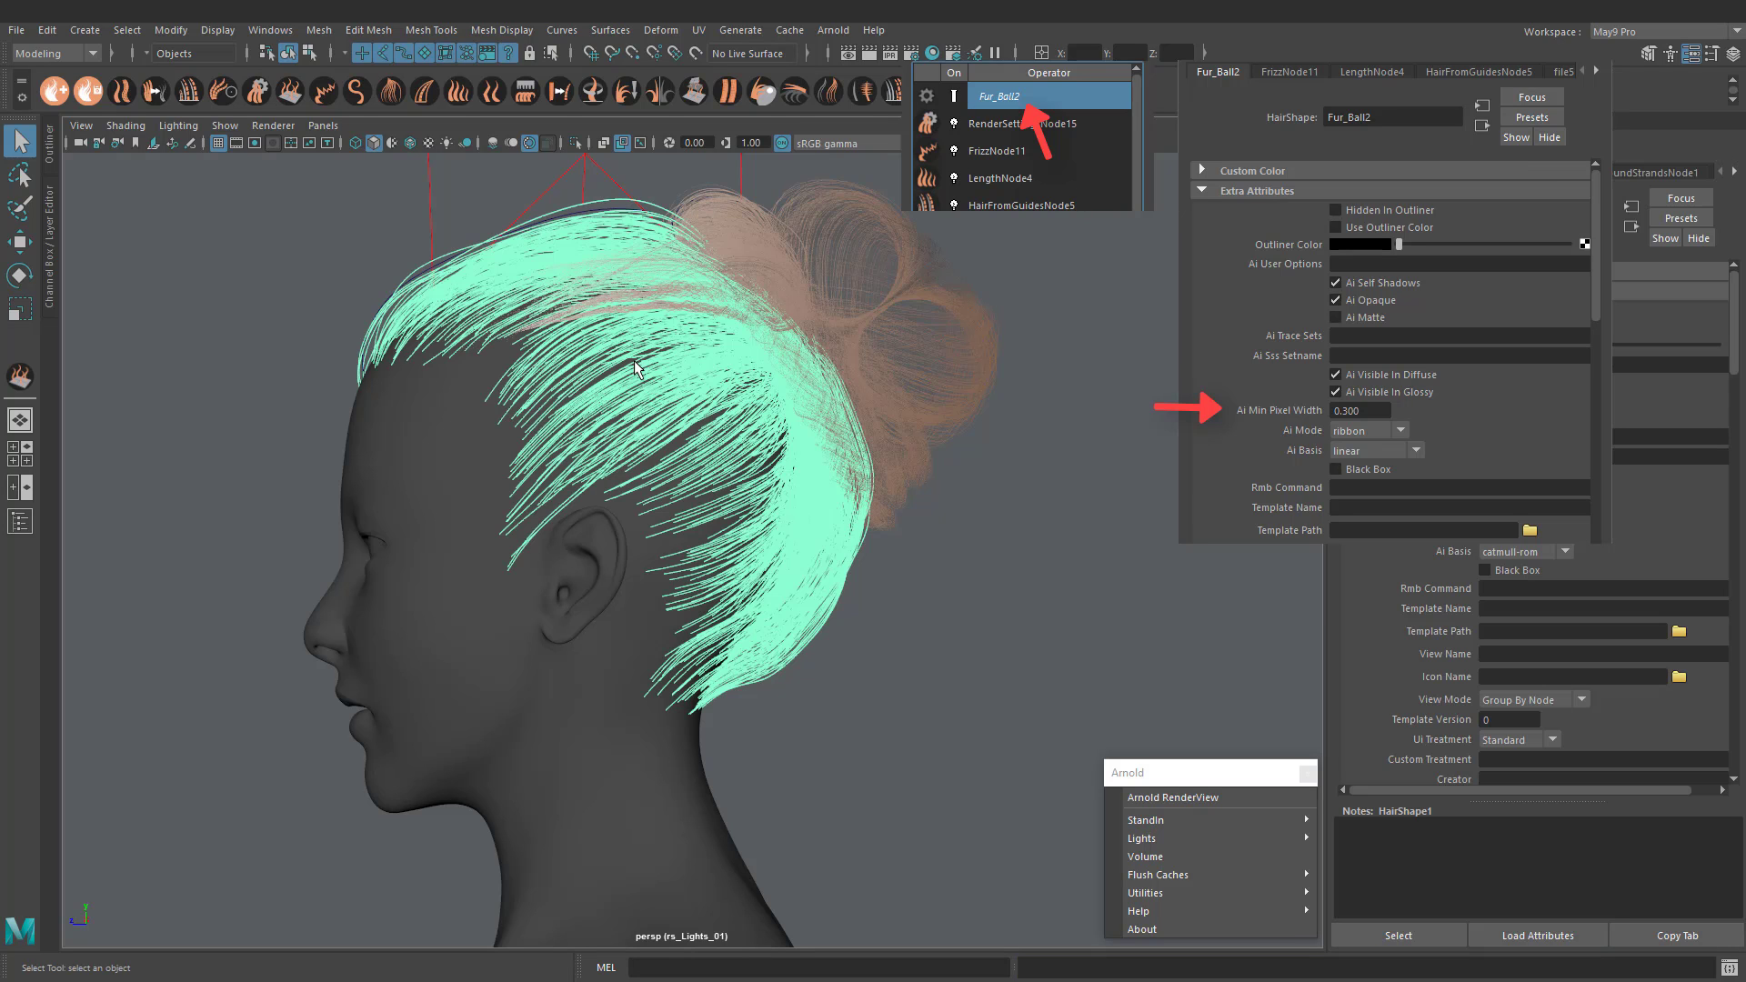
key("h")
left_click(613, 307)
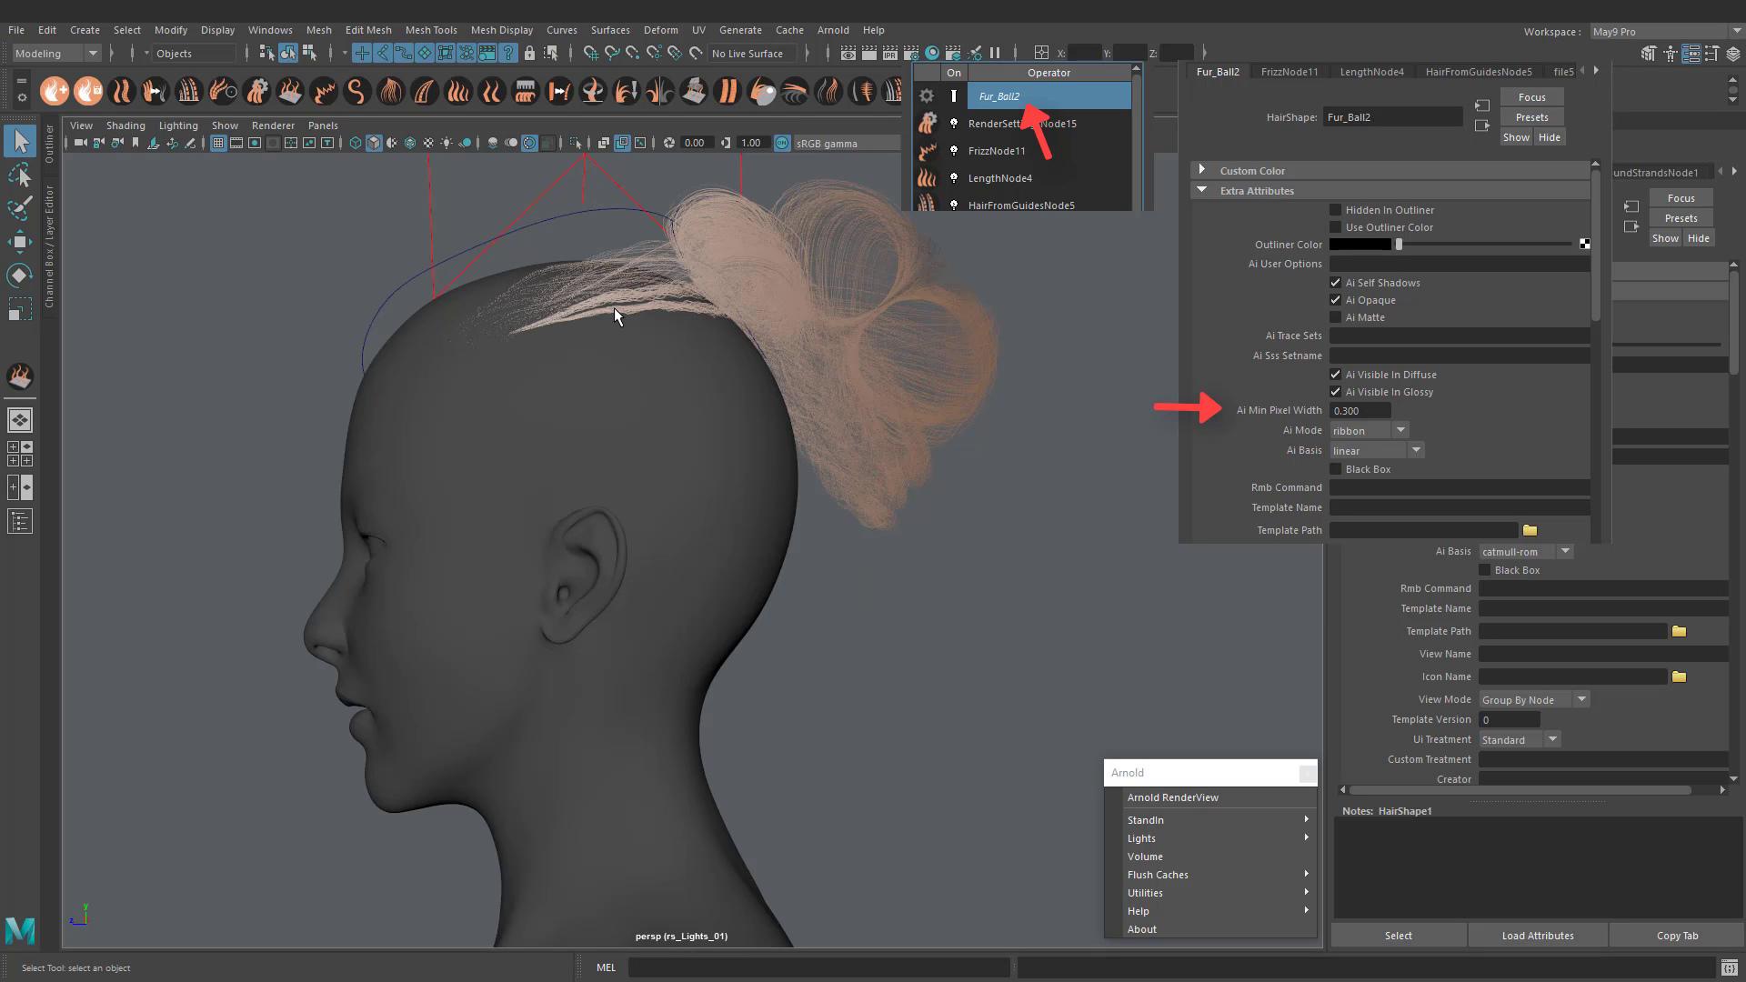
key("h")
left_click(615, 300)
left_click(615, 298)
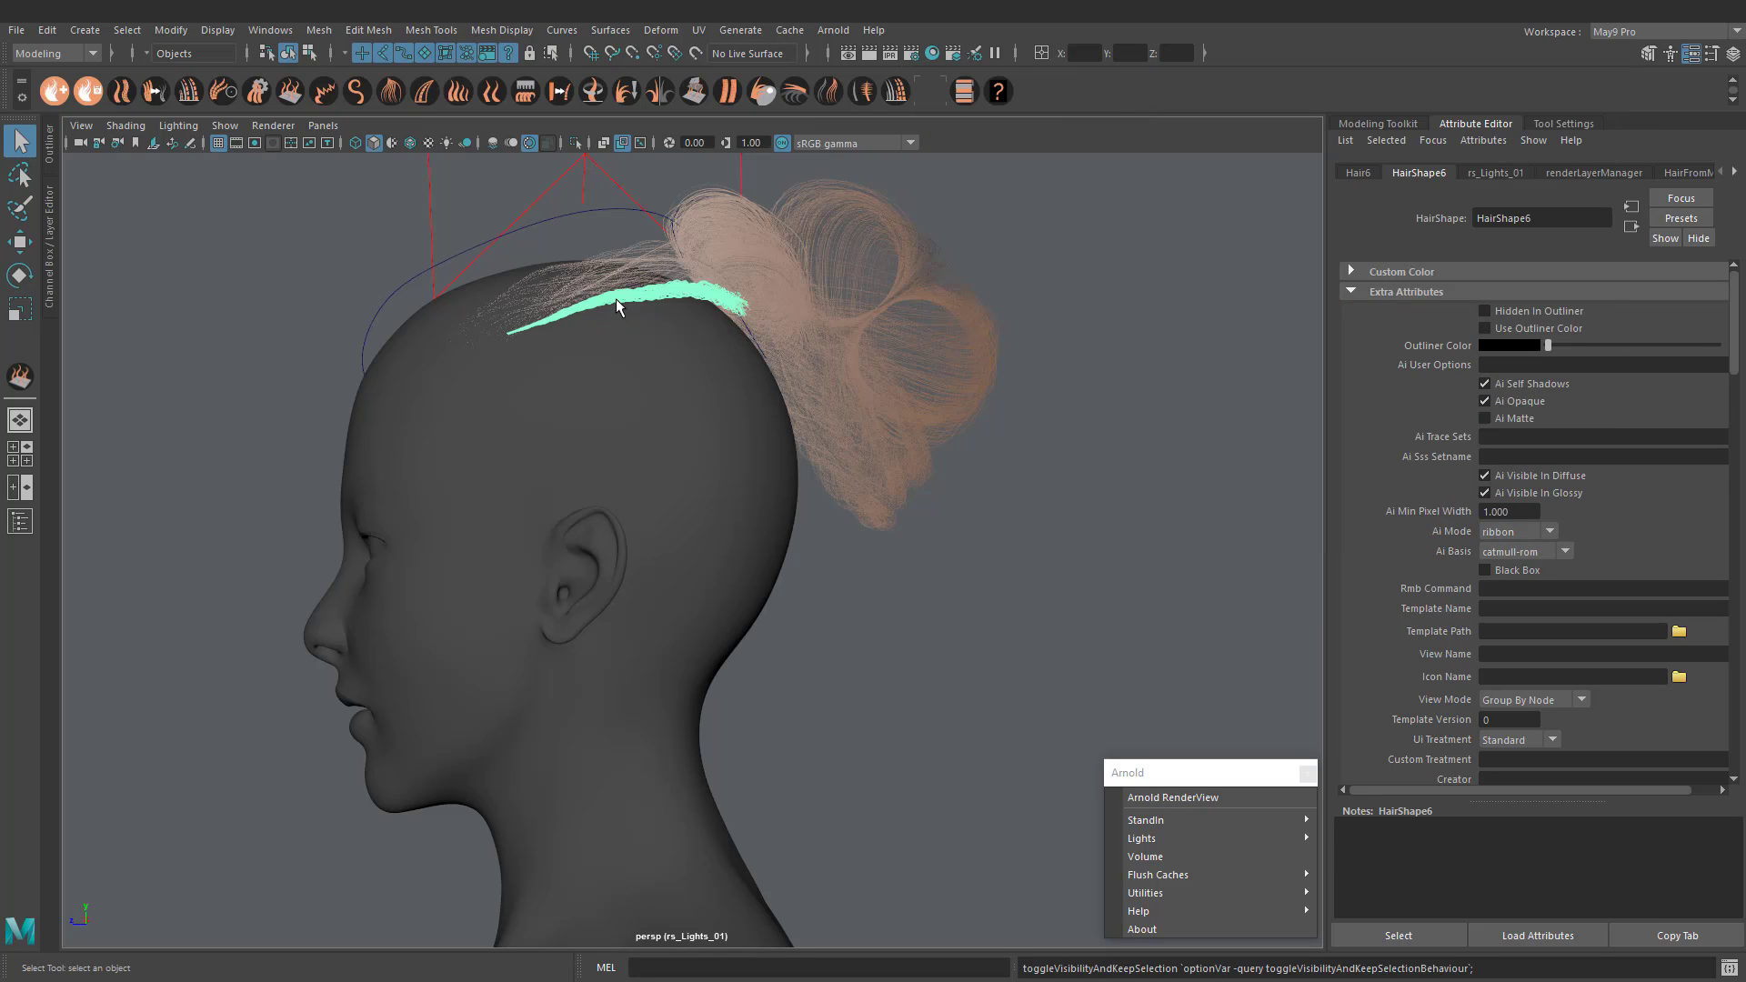
key("h")
left_click(613, 278)
key("h")
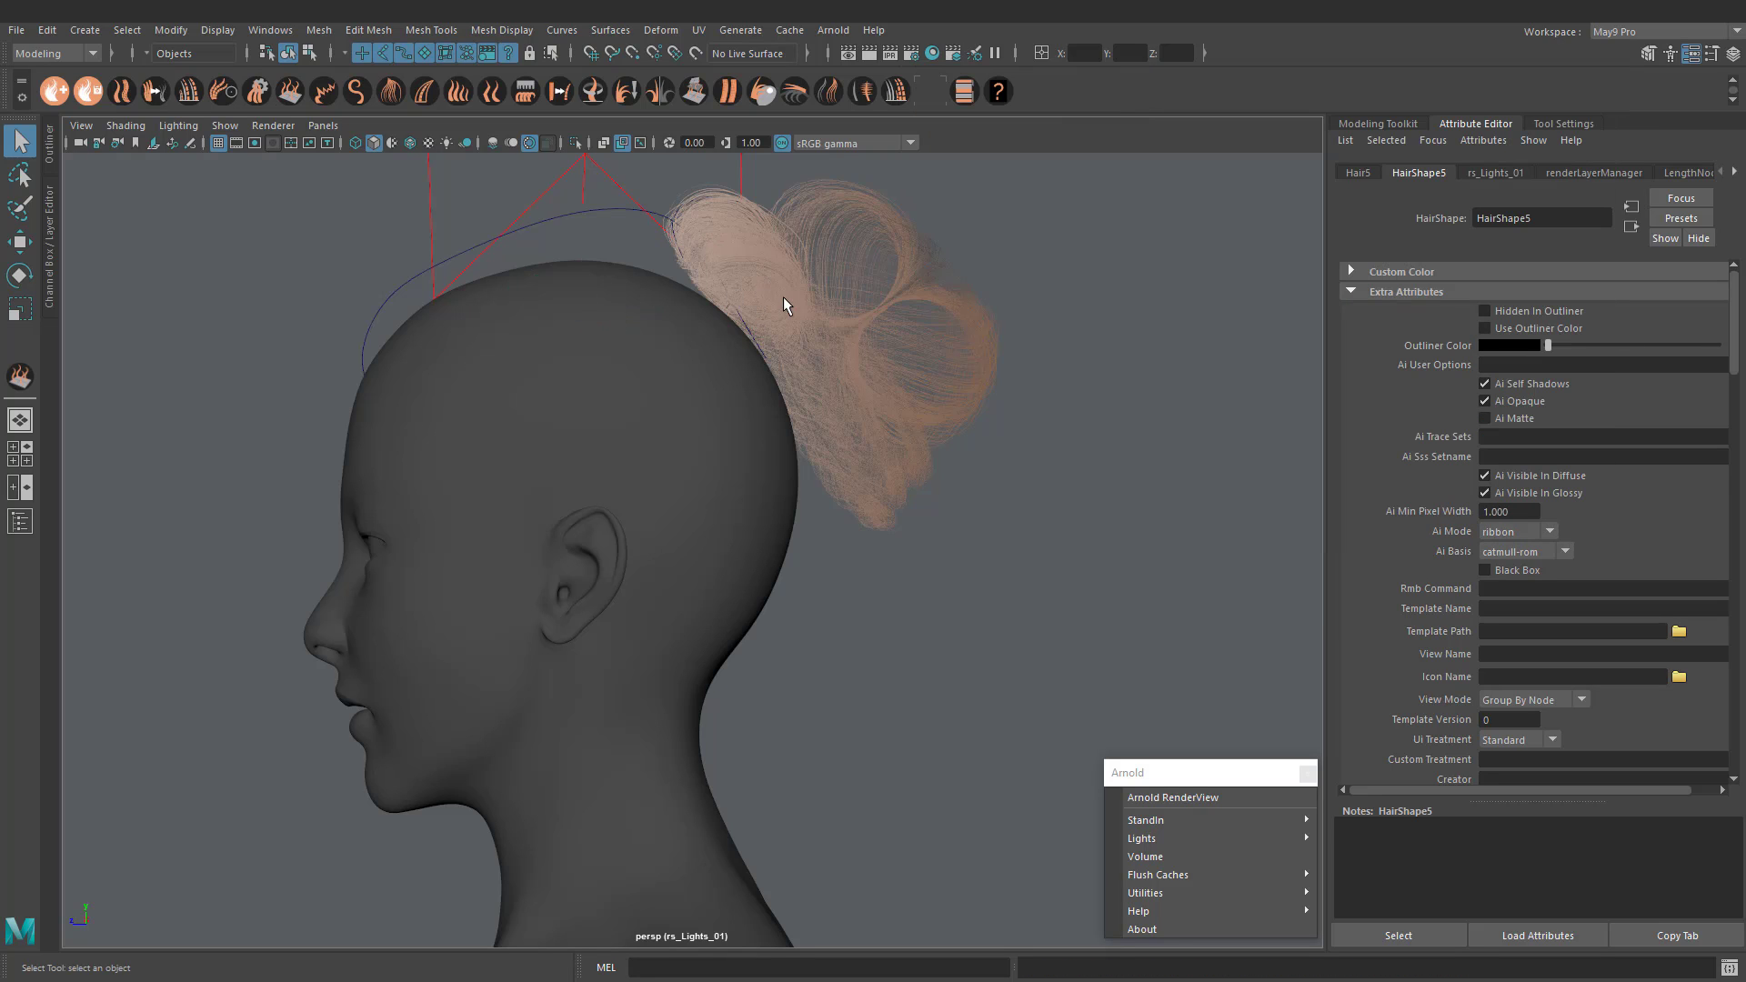
Step: Hide the large braid hair and the Hair_From_Curves2 groom around the bun, leaving only the bun hair visible
left_click(783, 297)
key("h")
left_click(756, 275)
key("h")
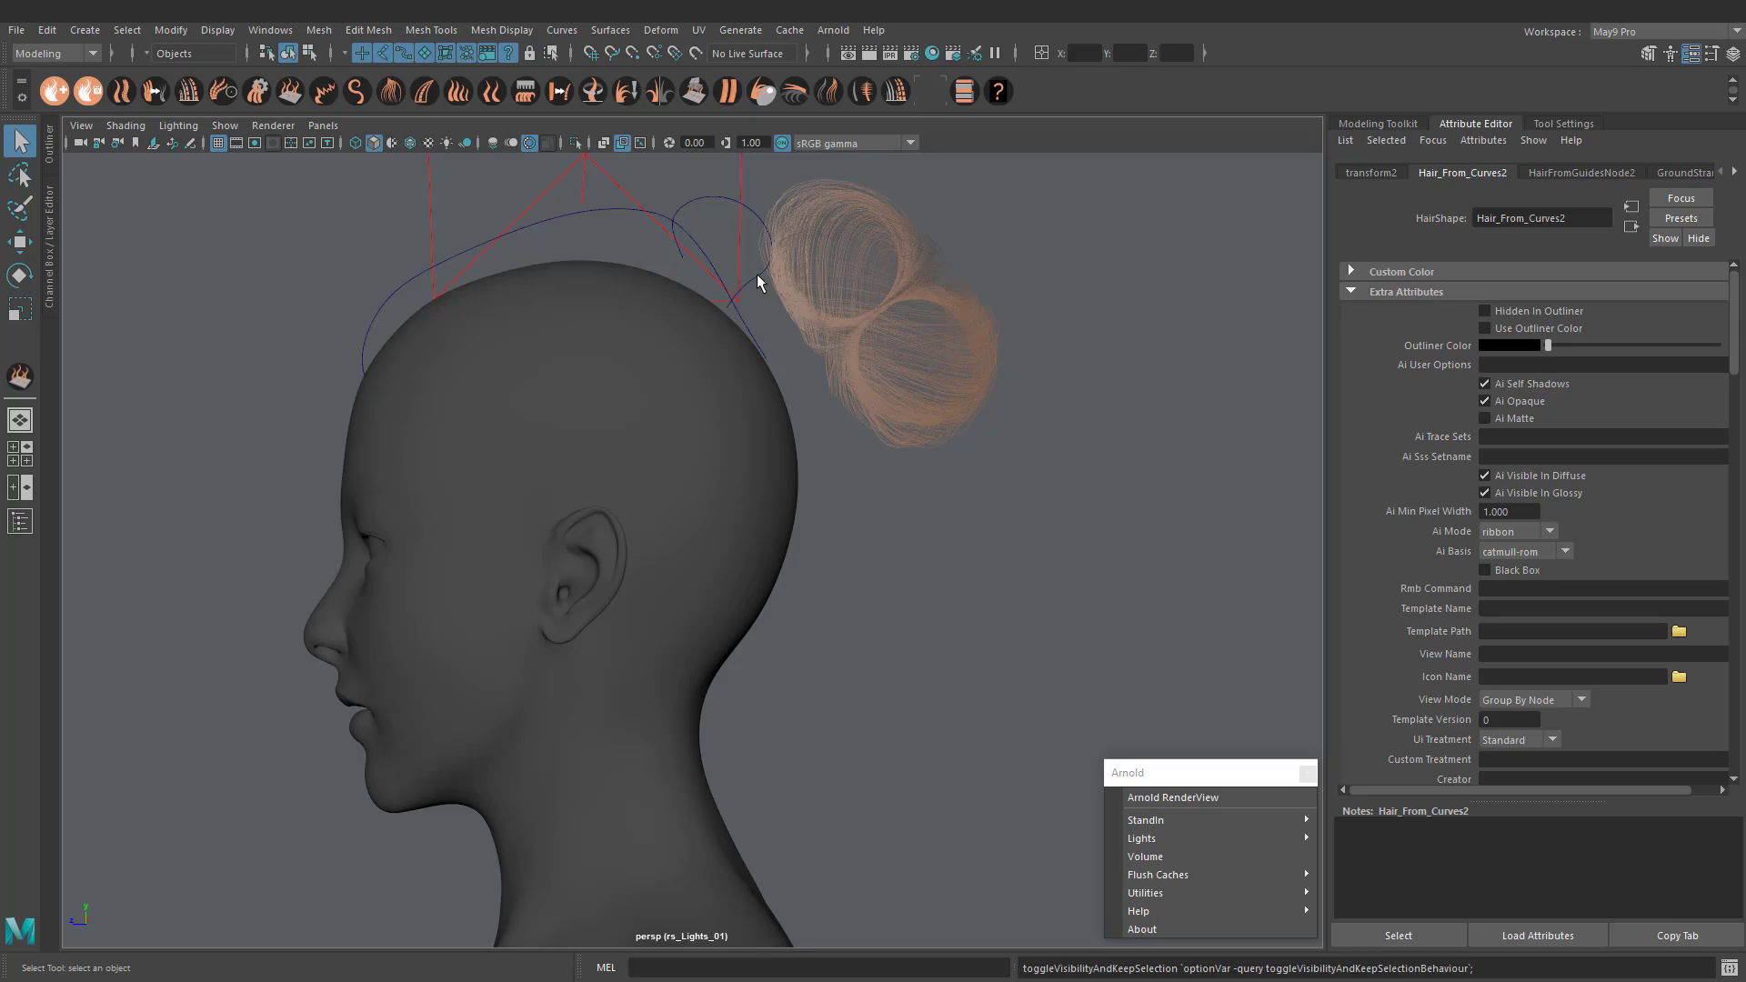
Step: Select the bun hair BunShape4 and examine it up close in the Arnold render through the perspective camera
left_click(899, 266)
key("f")
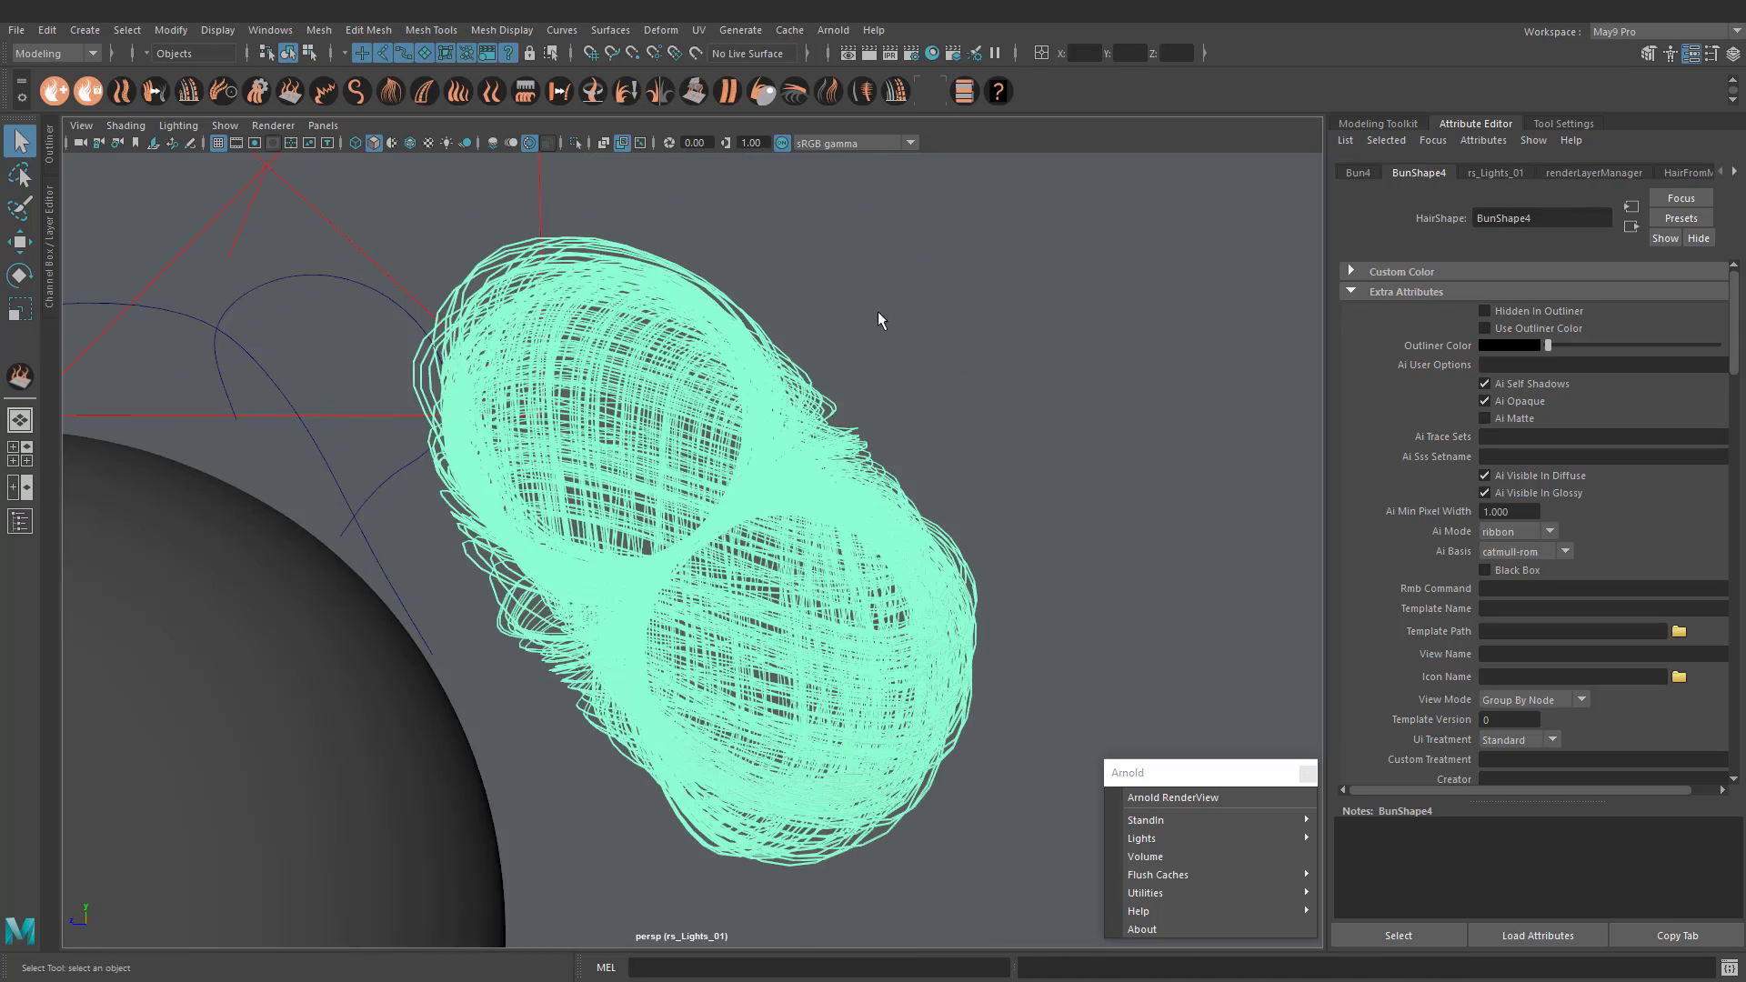
left_click_drag(877, 311, 856, 472, "alt")
right_click_drag(856, 472, 748, 557, "alt")
left_click_drag(748, 558, 754, 358, "alt")
middle_click_drag(754, 358, 752, 398, "alt")
left_click_drag(751, 398, 819, 411, "alt")
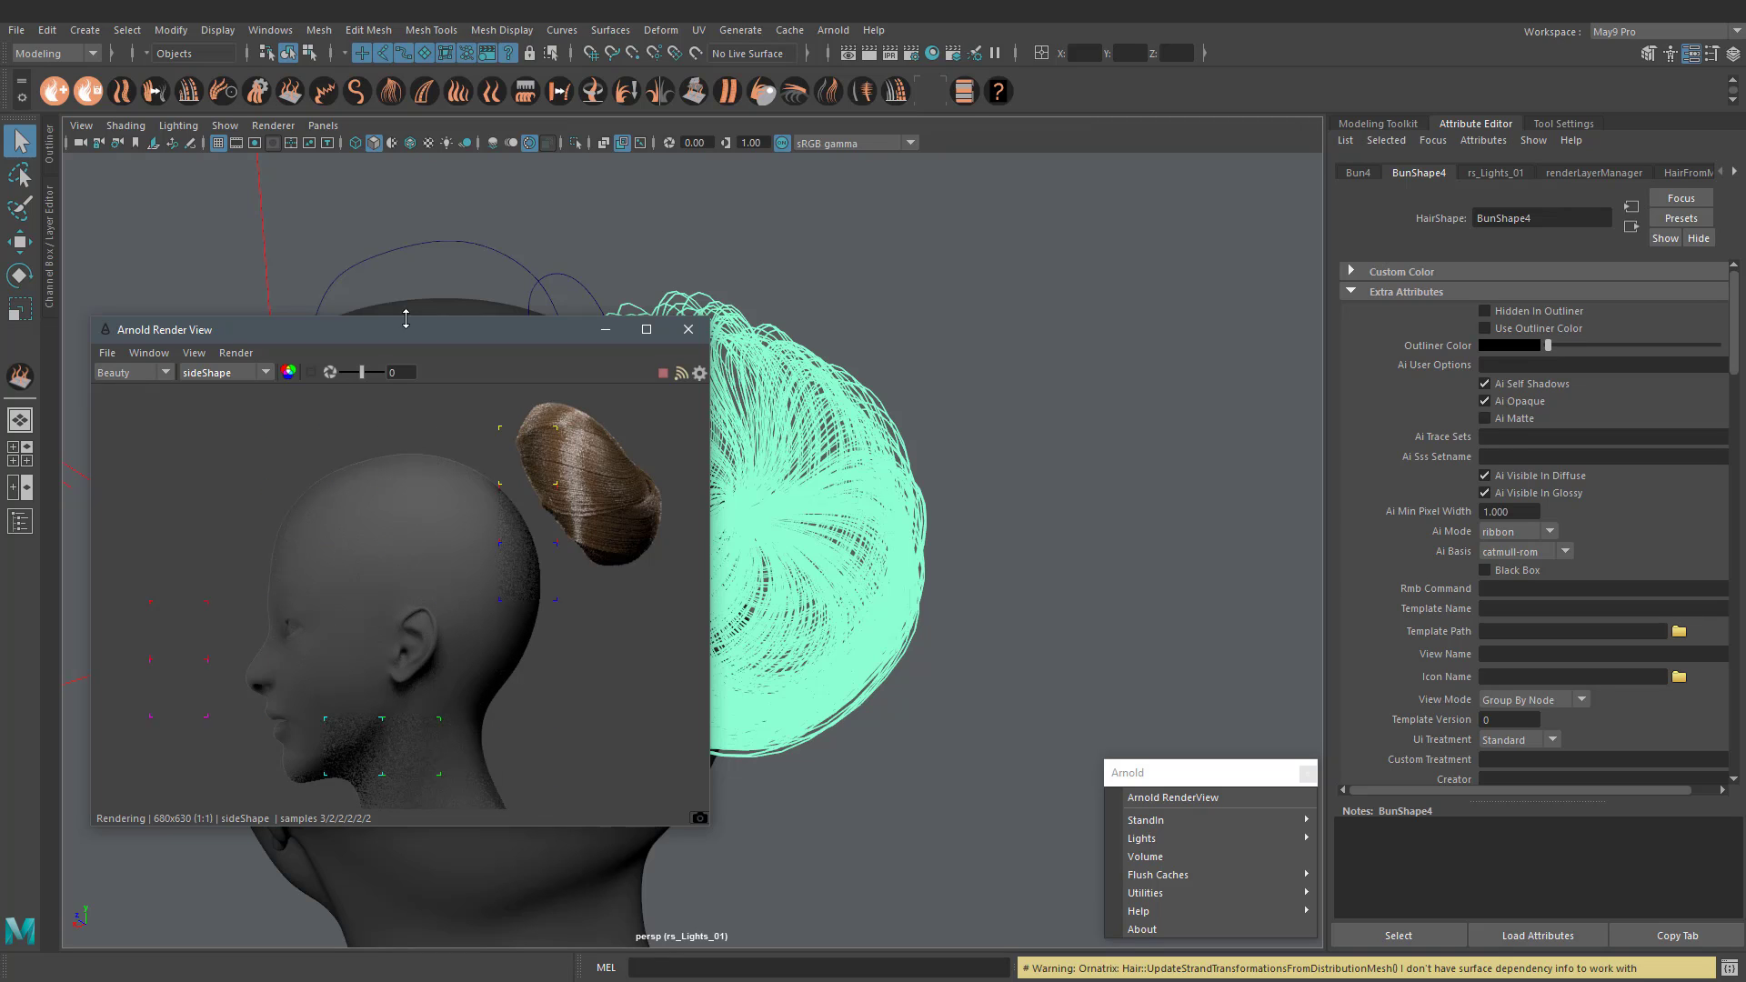
left_click(237, 373)
left_click(235, 398)
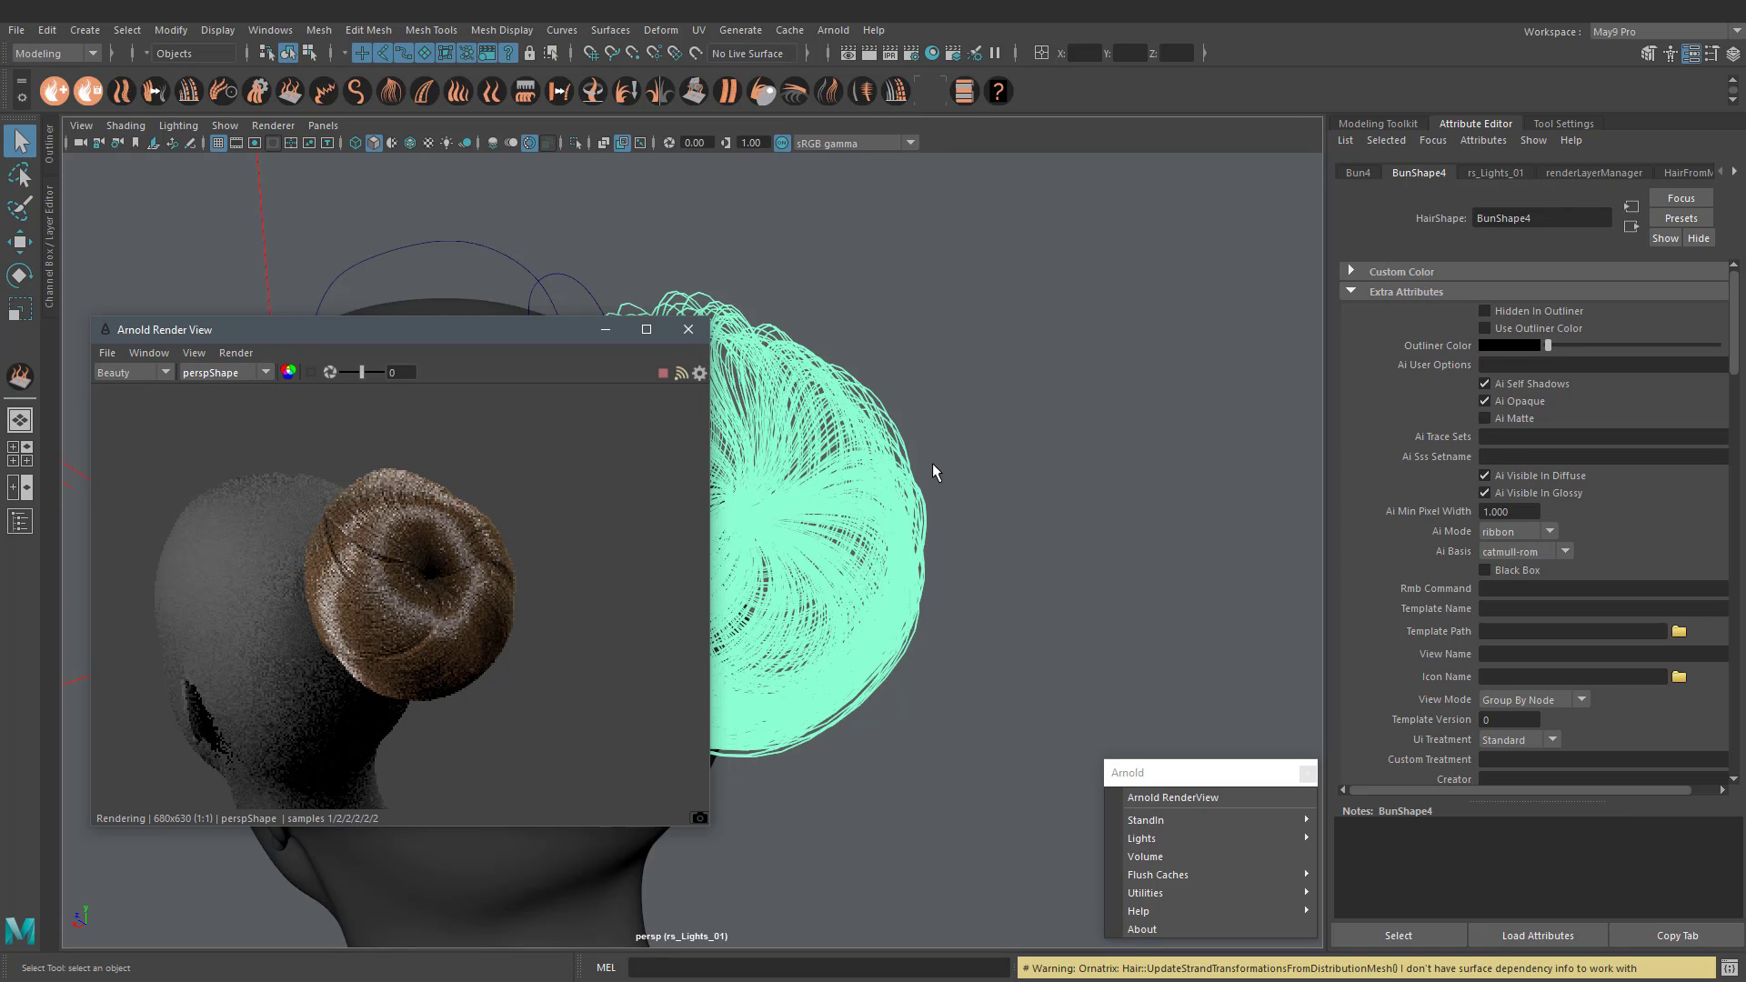
right_click_drag(868, 495, 951, 545, "alt")
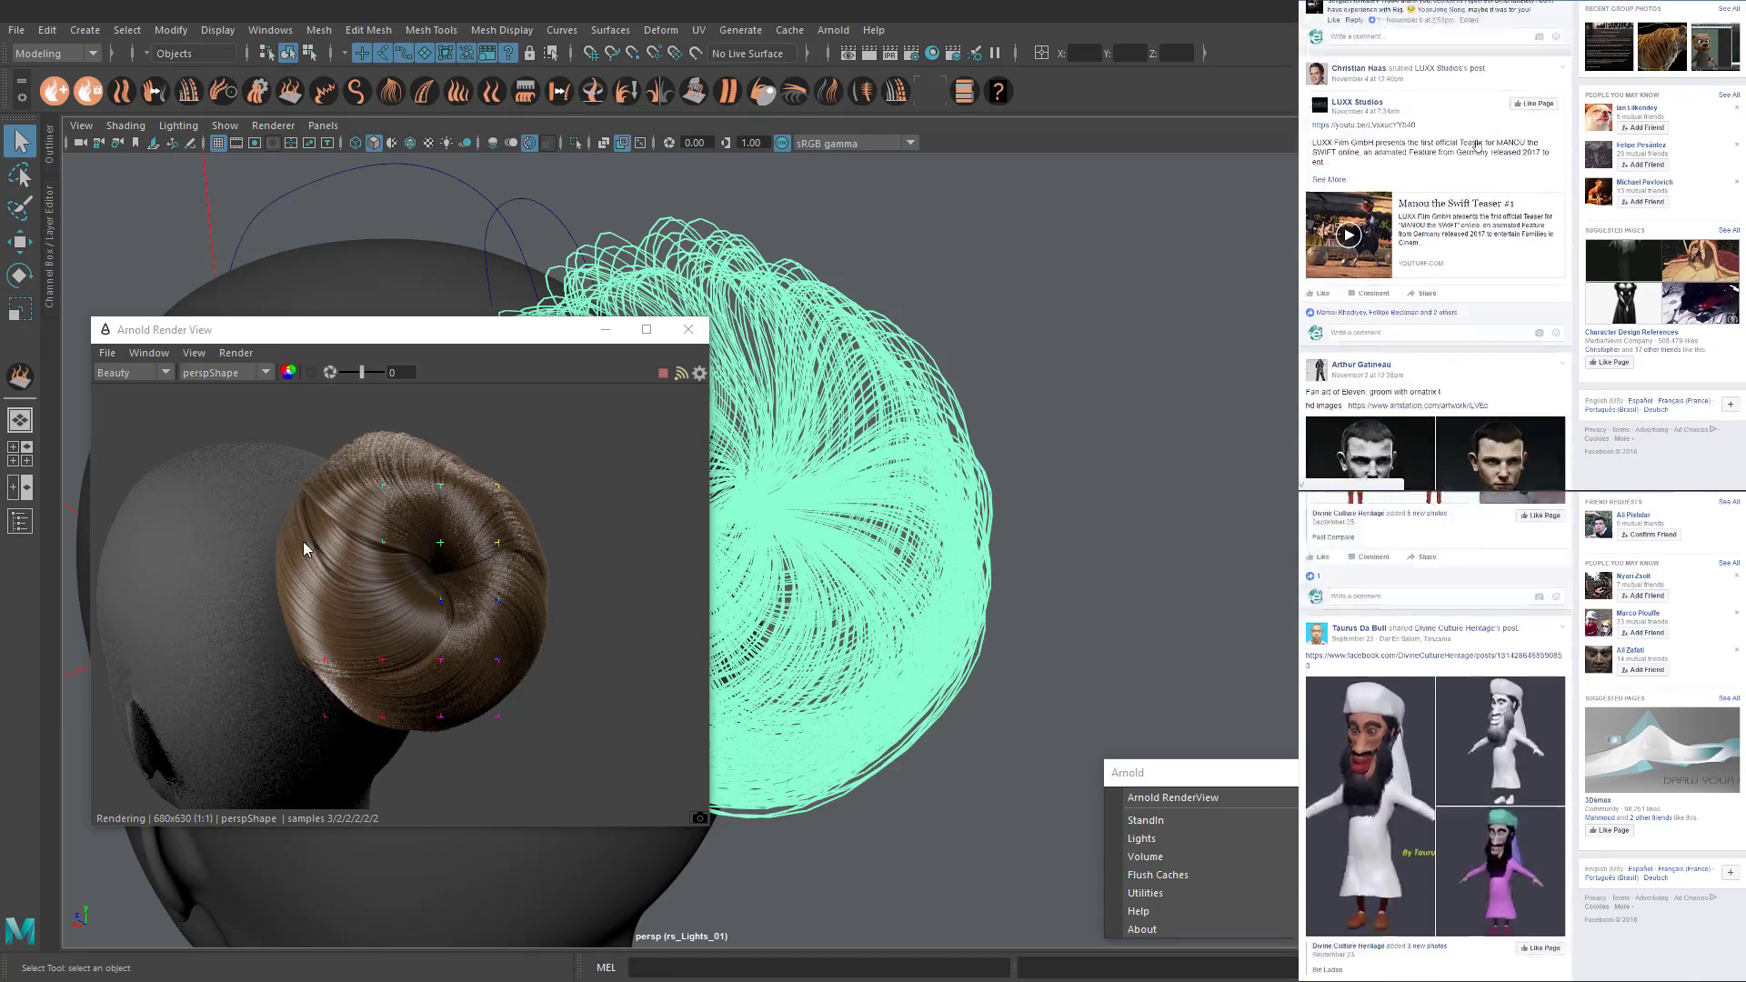
left_click(688, 330)
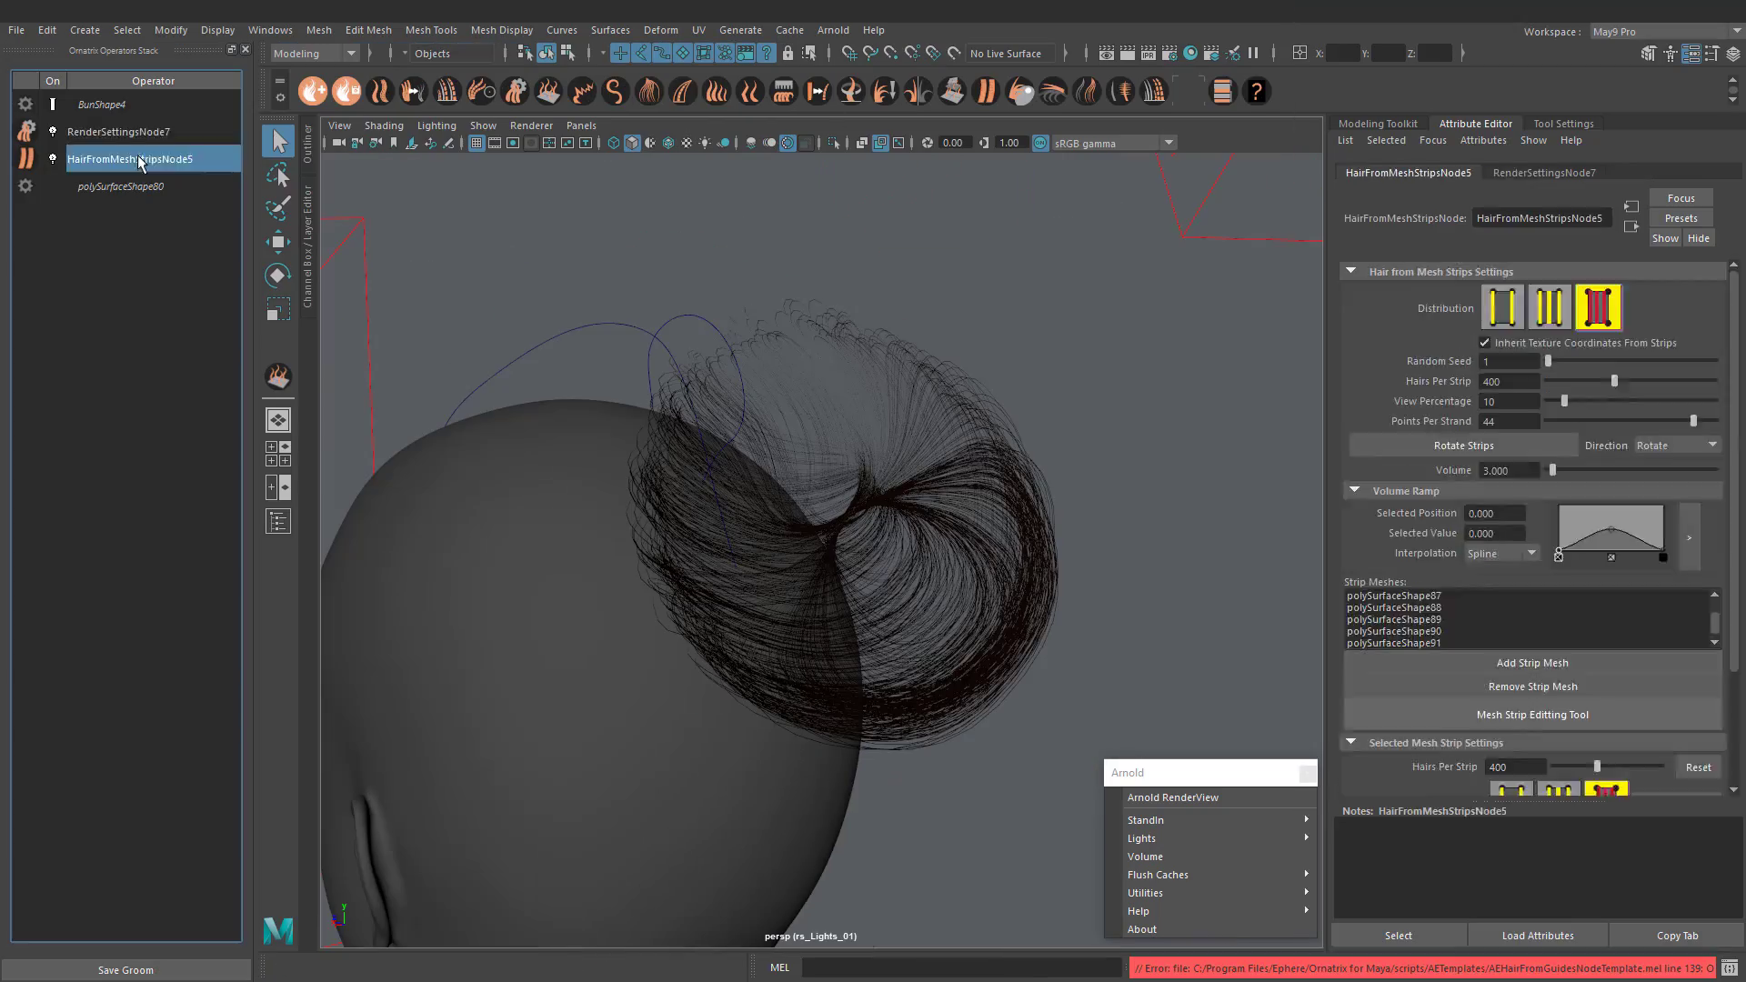
Step: Raise the starting point of the bun's Volume Ramp in HairFromMeshStripsNode5 and inspect the rendered bun from several sides
left_click_drag(1558, 555, 1558, 545)
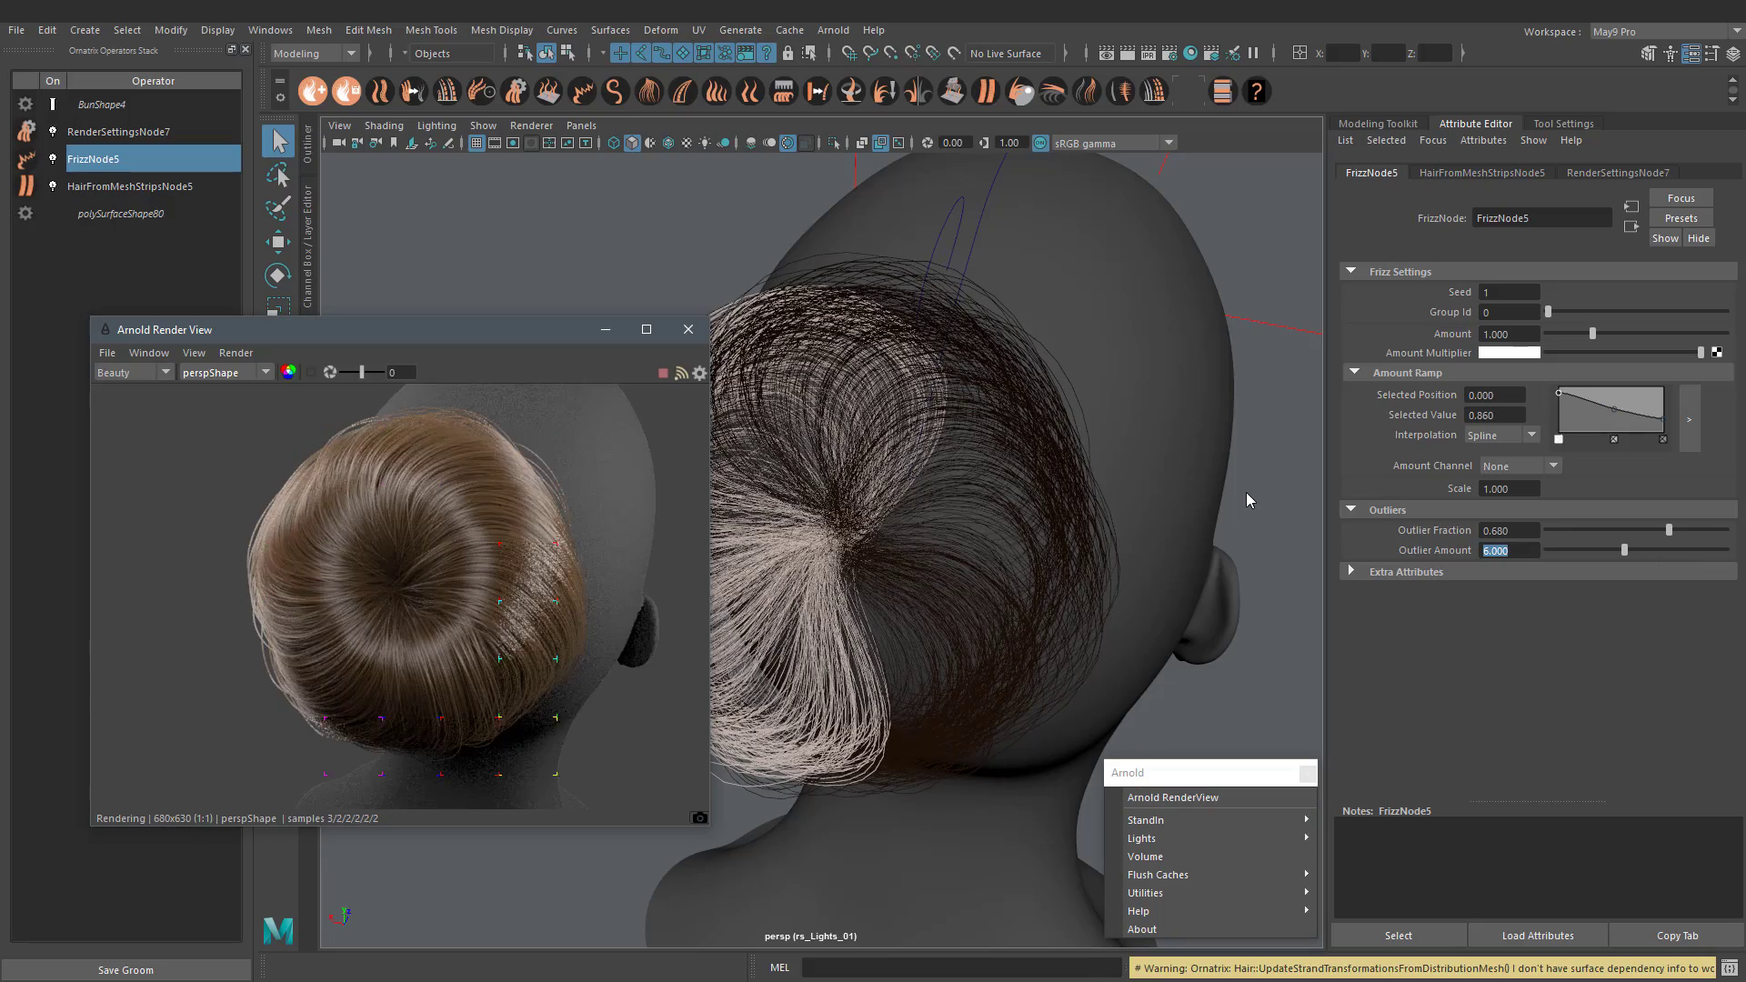
left_click_drag(1246, 499, 1069, 535, "alt")
left_click_drag(1066, 466, 965, 331, "alt")
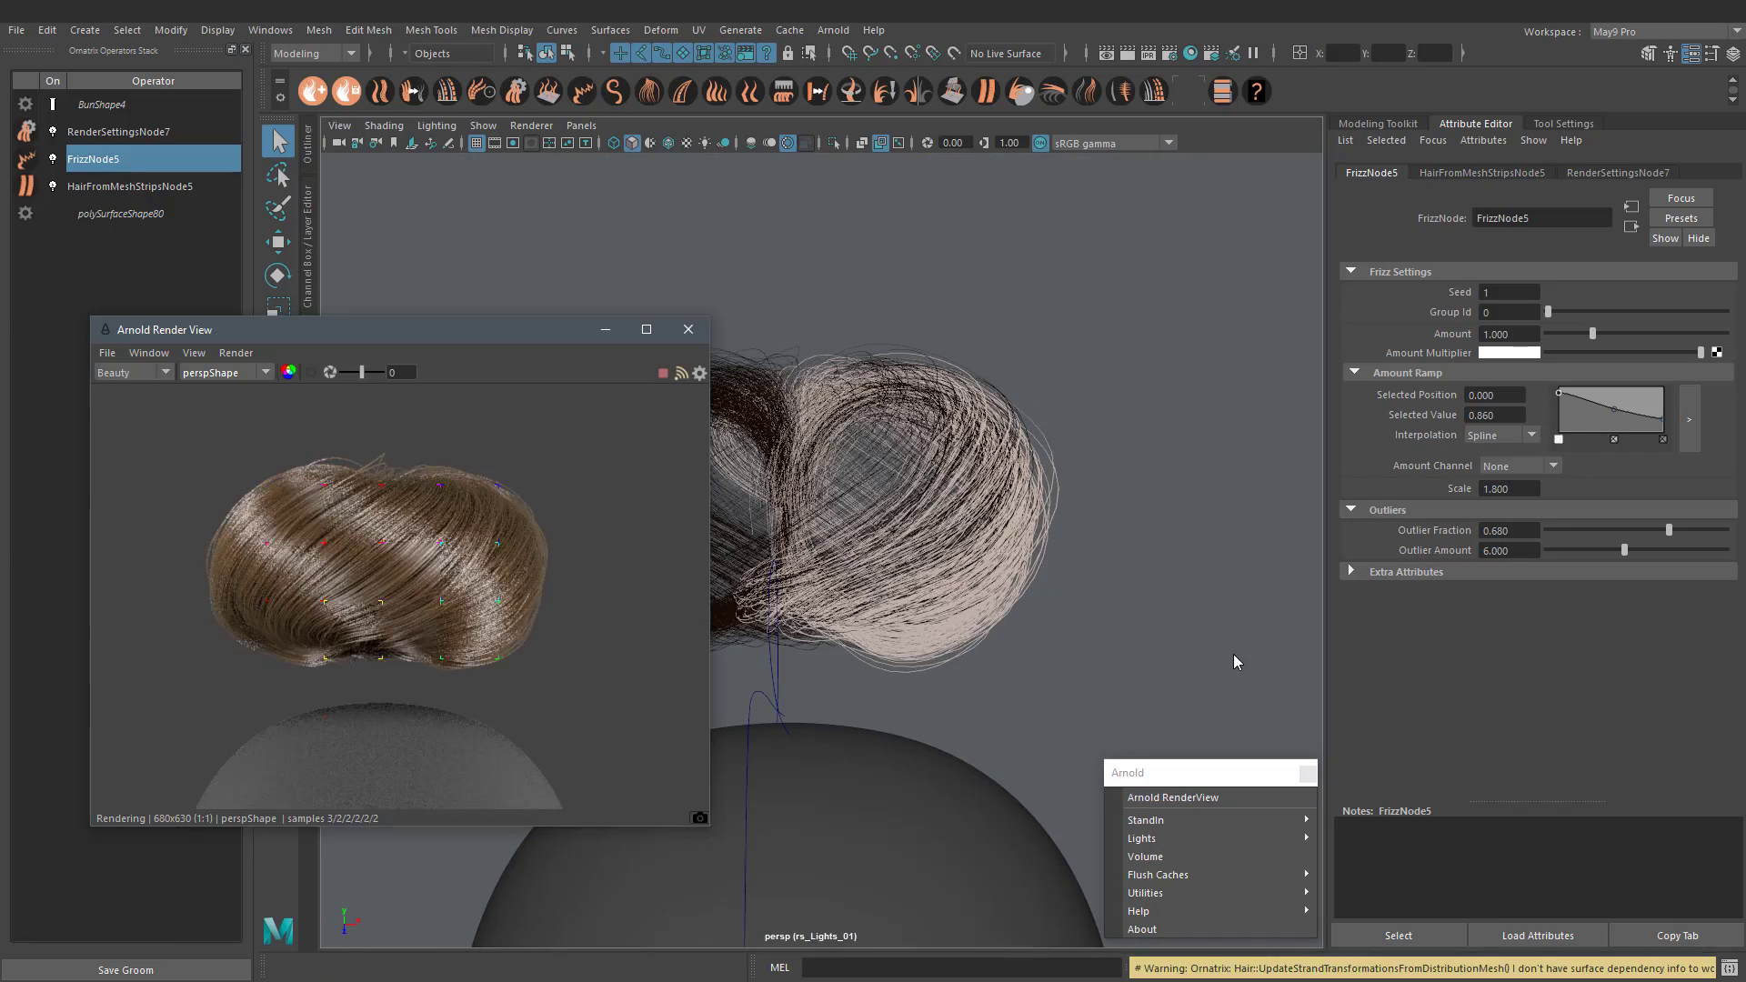
left_click_drag(909, 427, 794, 528, "alt")
left_click_drag(1134, 405, 1048, 380, "alt")
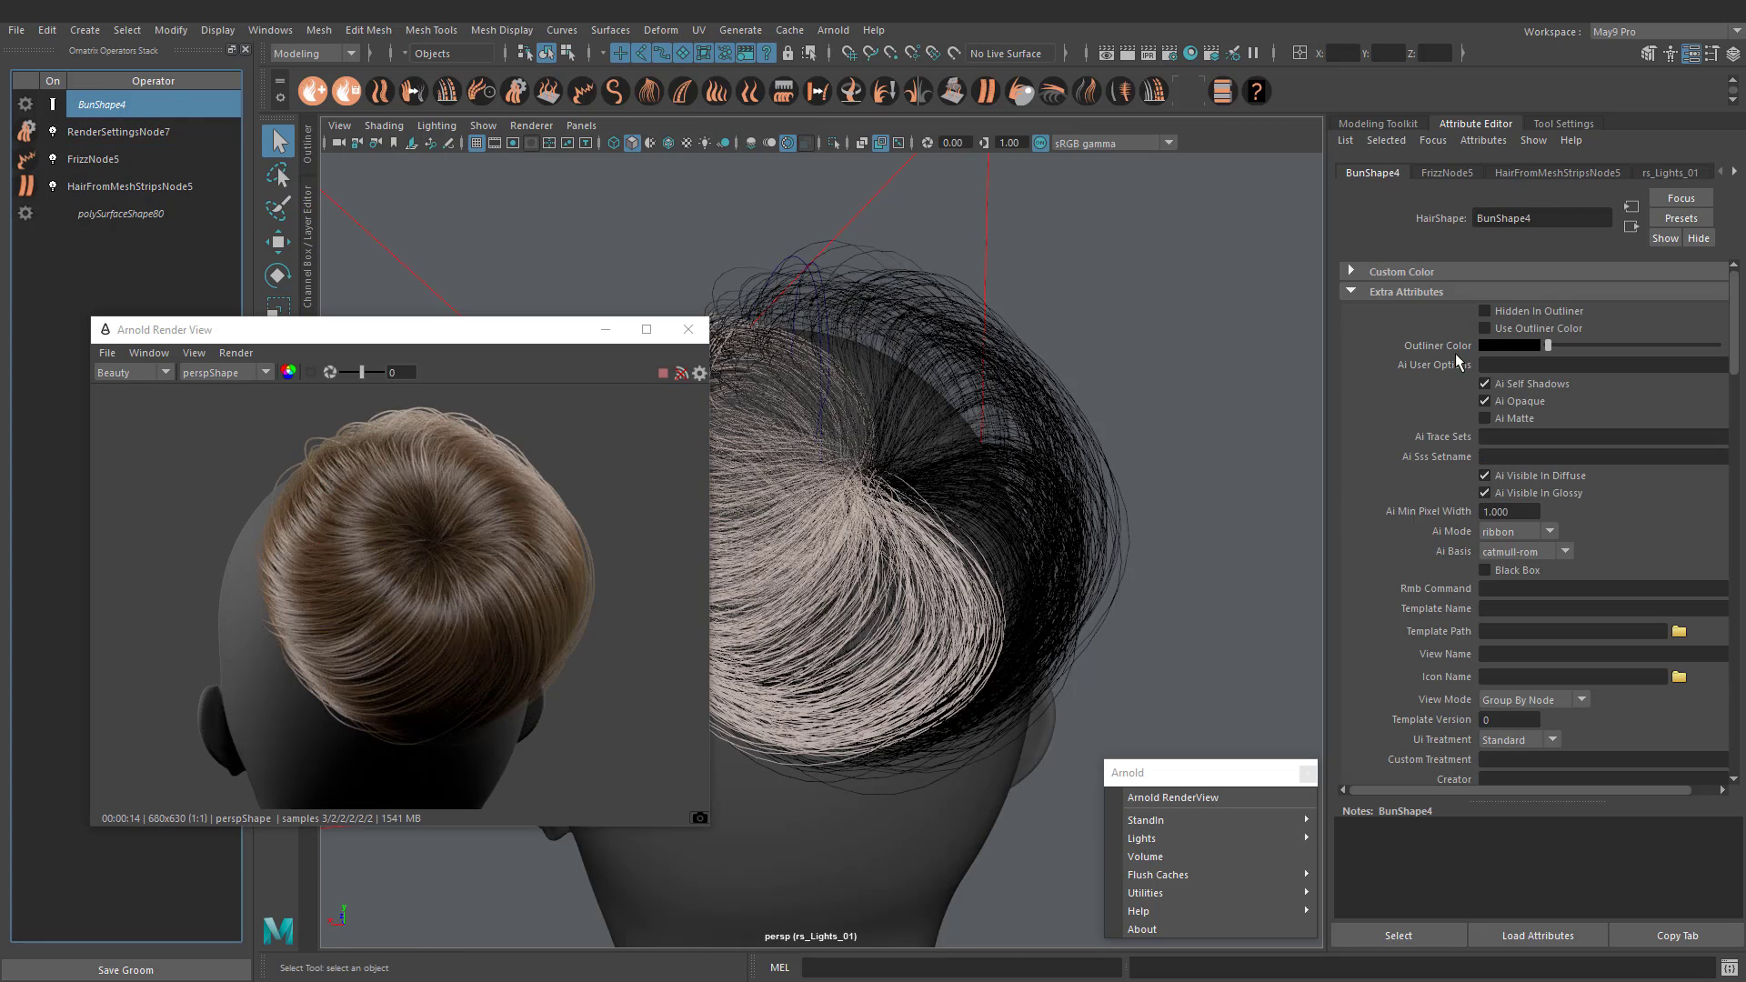
Step: Try an Ai Min Pixel Width of 0.5 on BunShape4 and set it back to 1
left_click(1509, 511)
type("0.5")
key("Return")
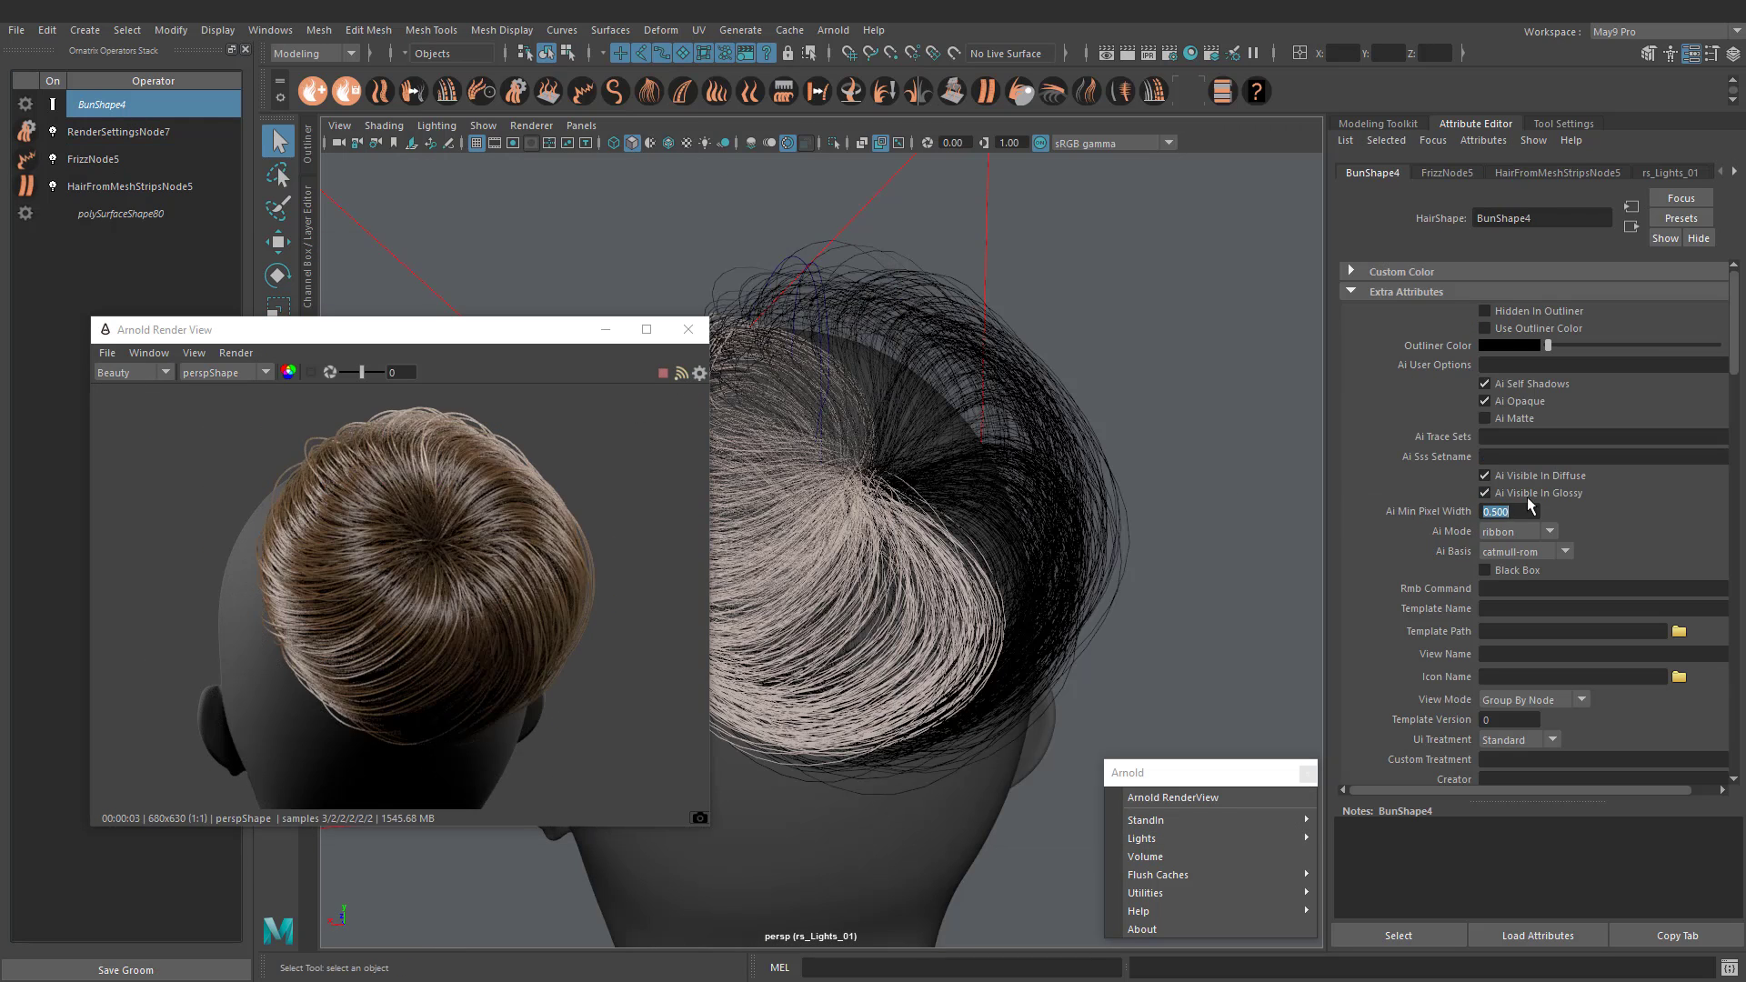
type("1")
key("Return")
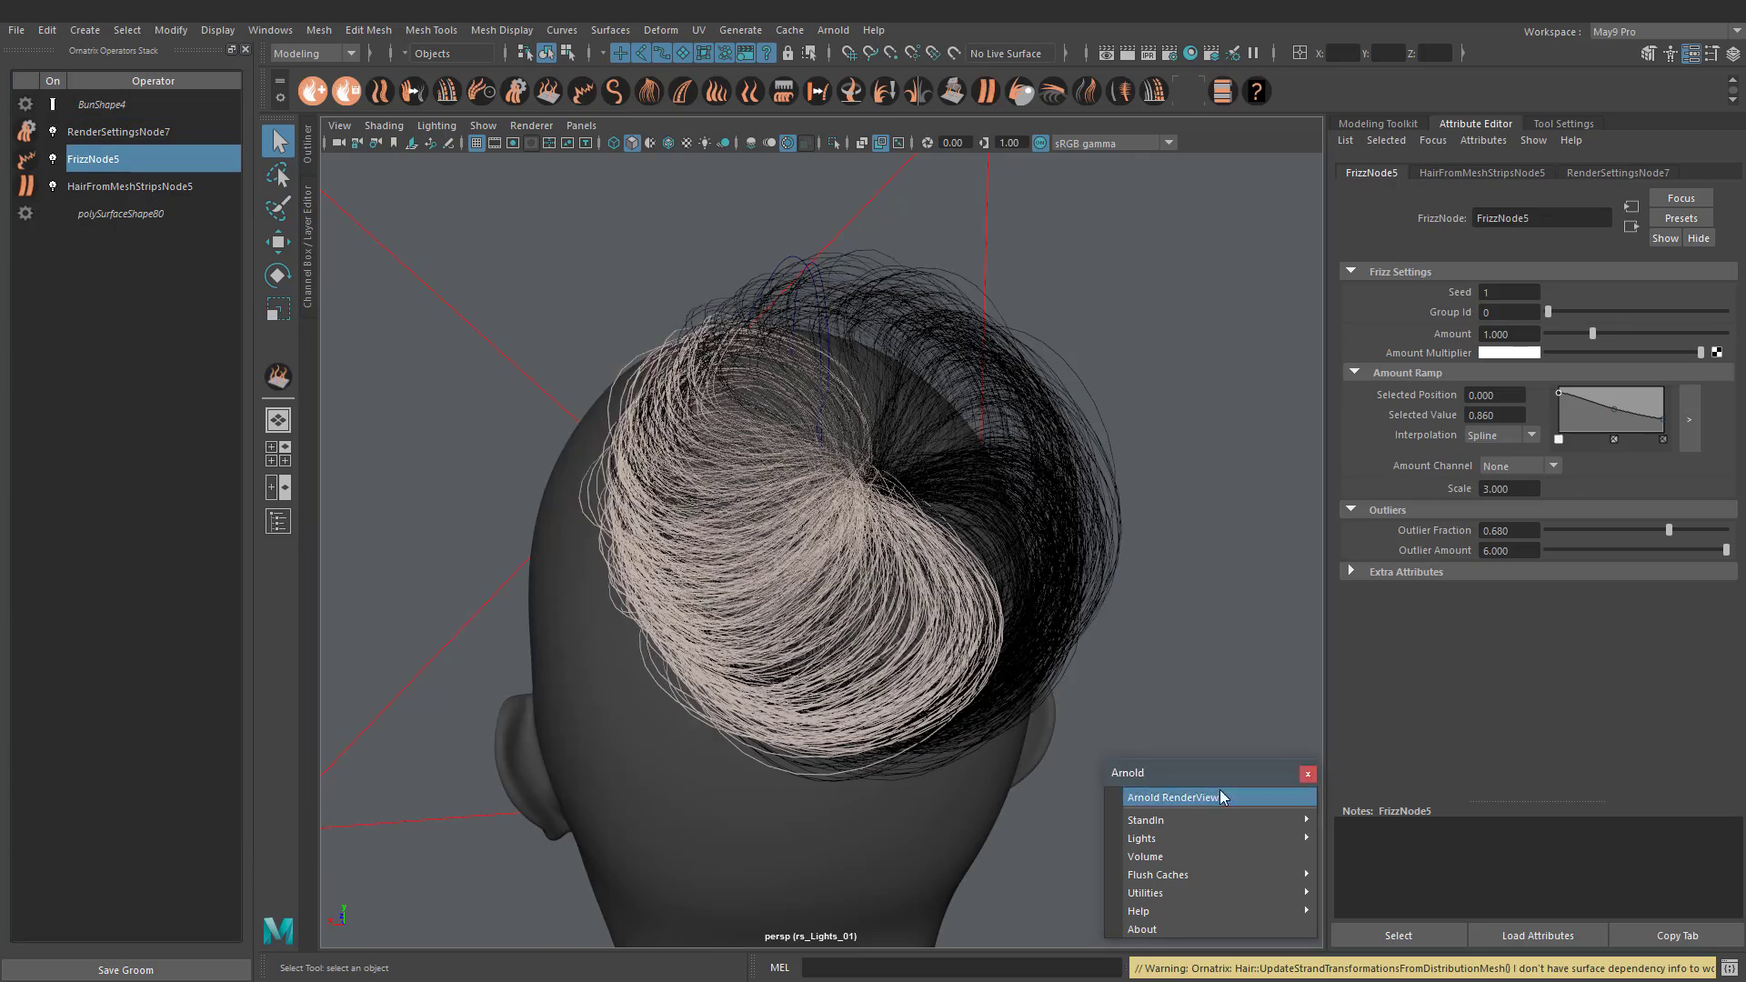
Step: Check the bun's frizz in the Arnold render, and select the Hair_From_Curves2 groom at the base of the bun
left_click(1173, 796)
left_click_drag(911, 529, 996, 514, "alt")
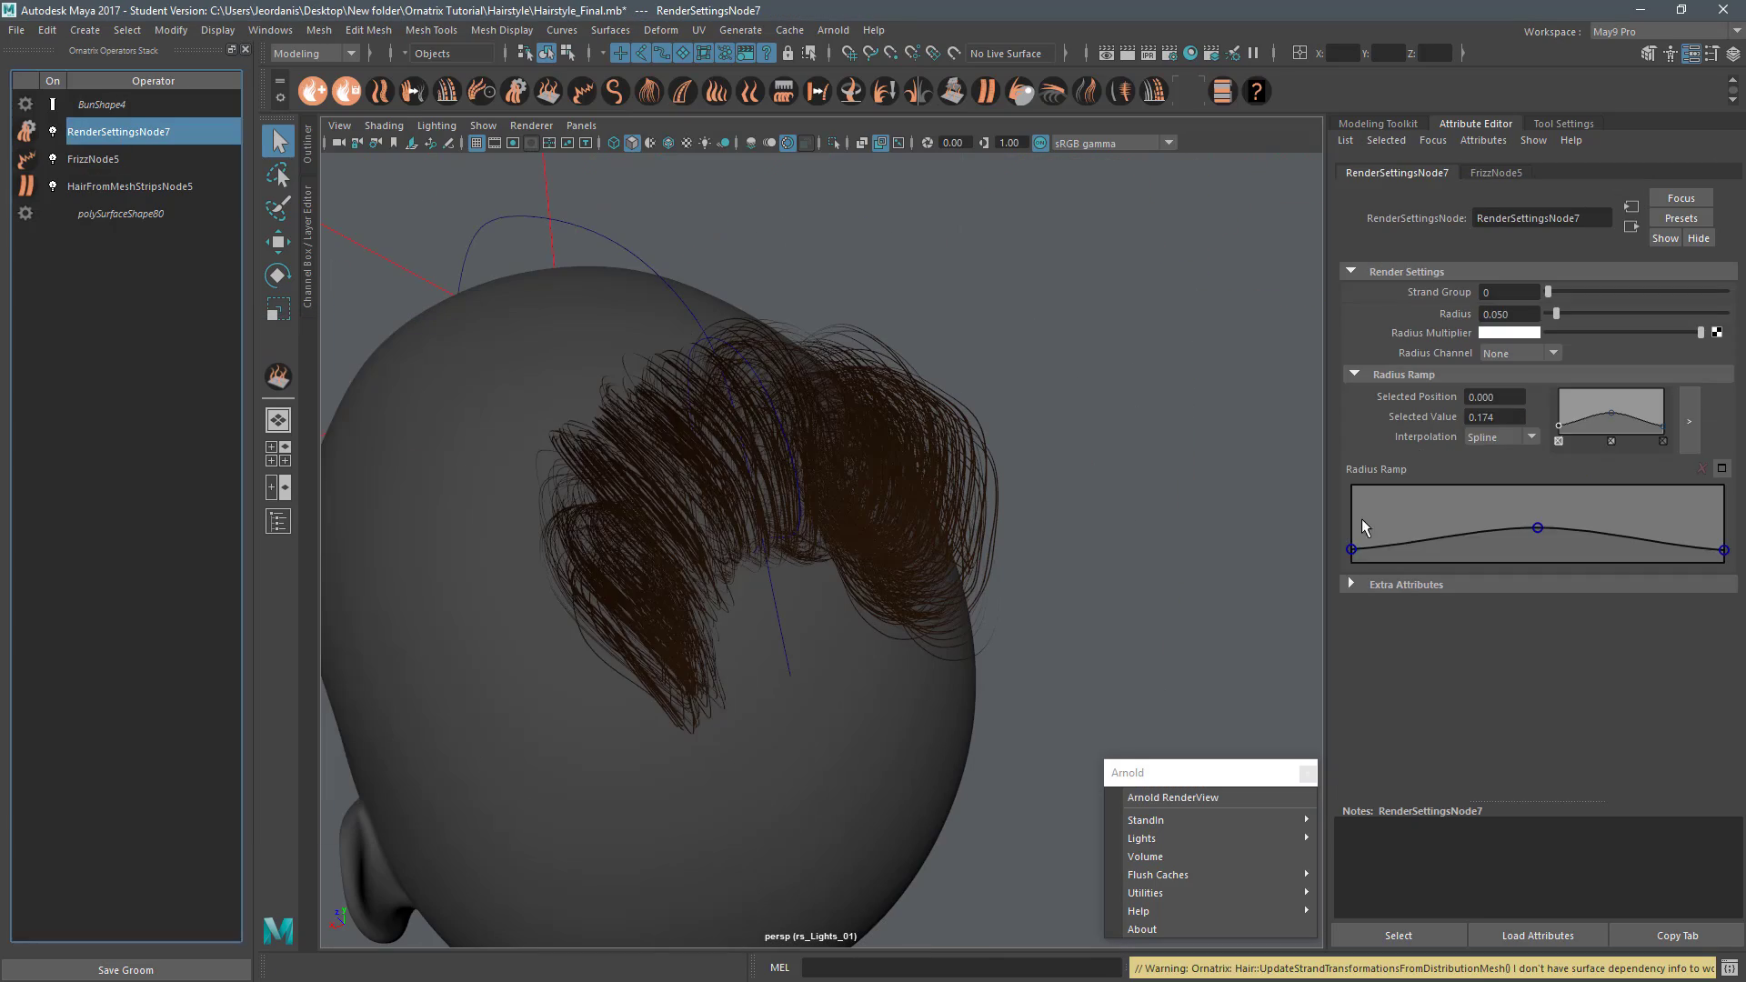
left_click(929, 479)
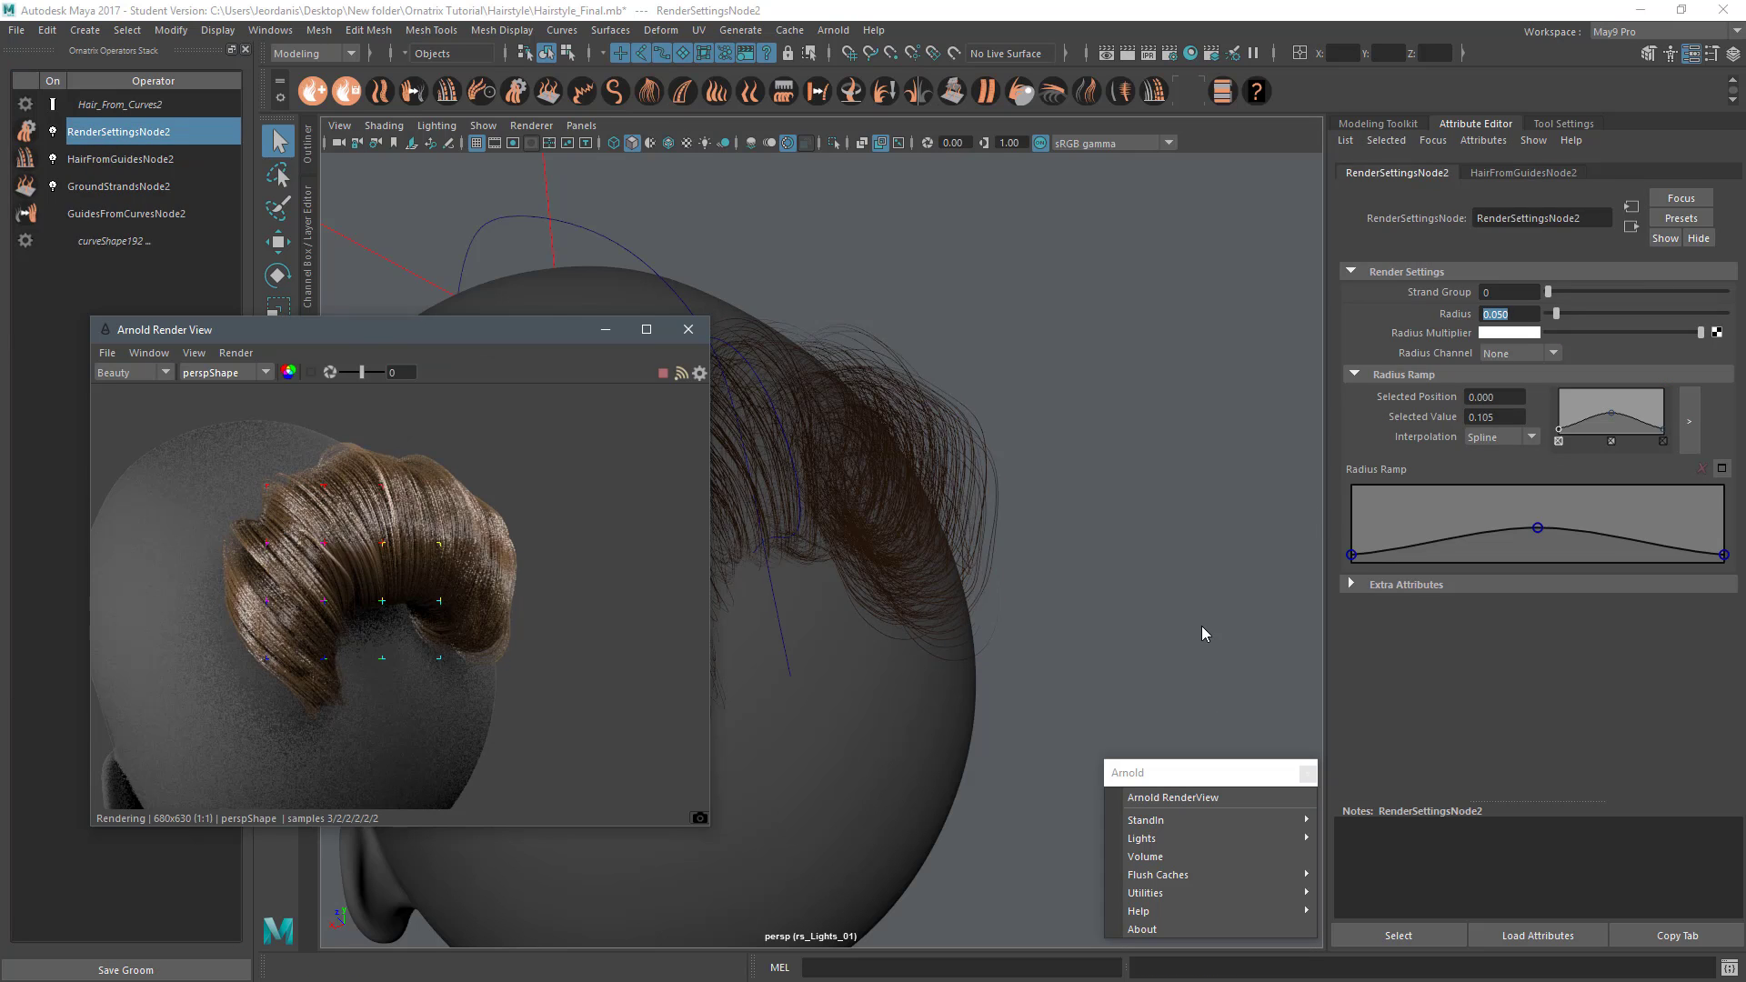
left_click(689, 329)
Step: Review the HairFromGuidesNode2 settings in the Hair_From_Curves2 operator stack and save the scene
left_click(119, 159)
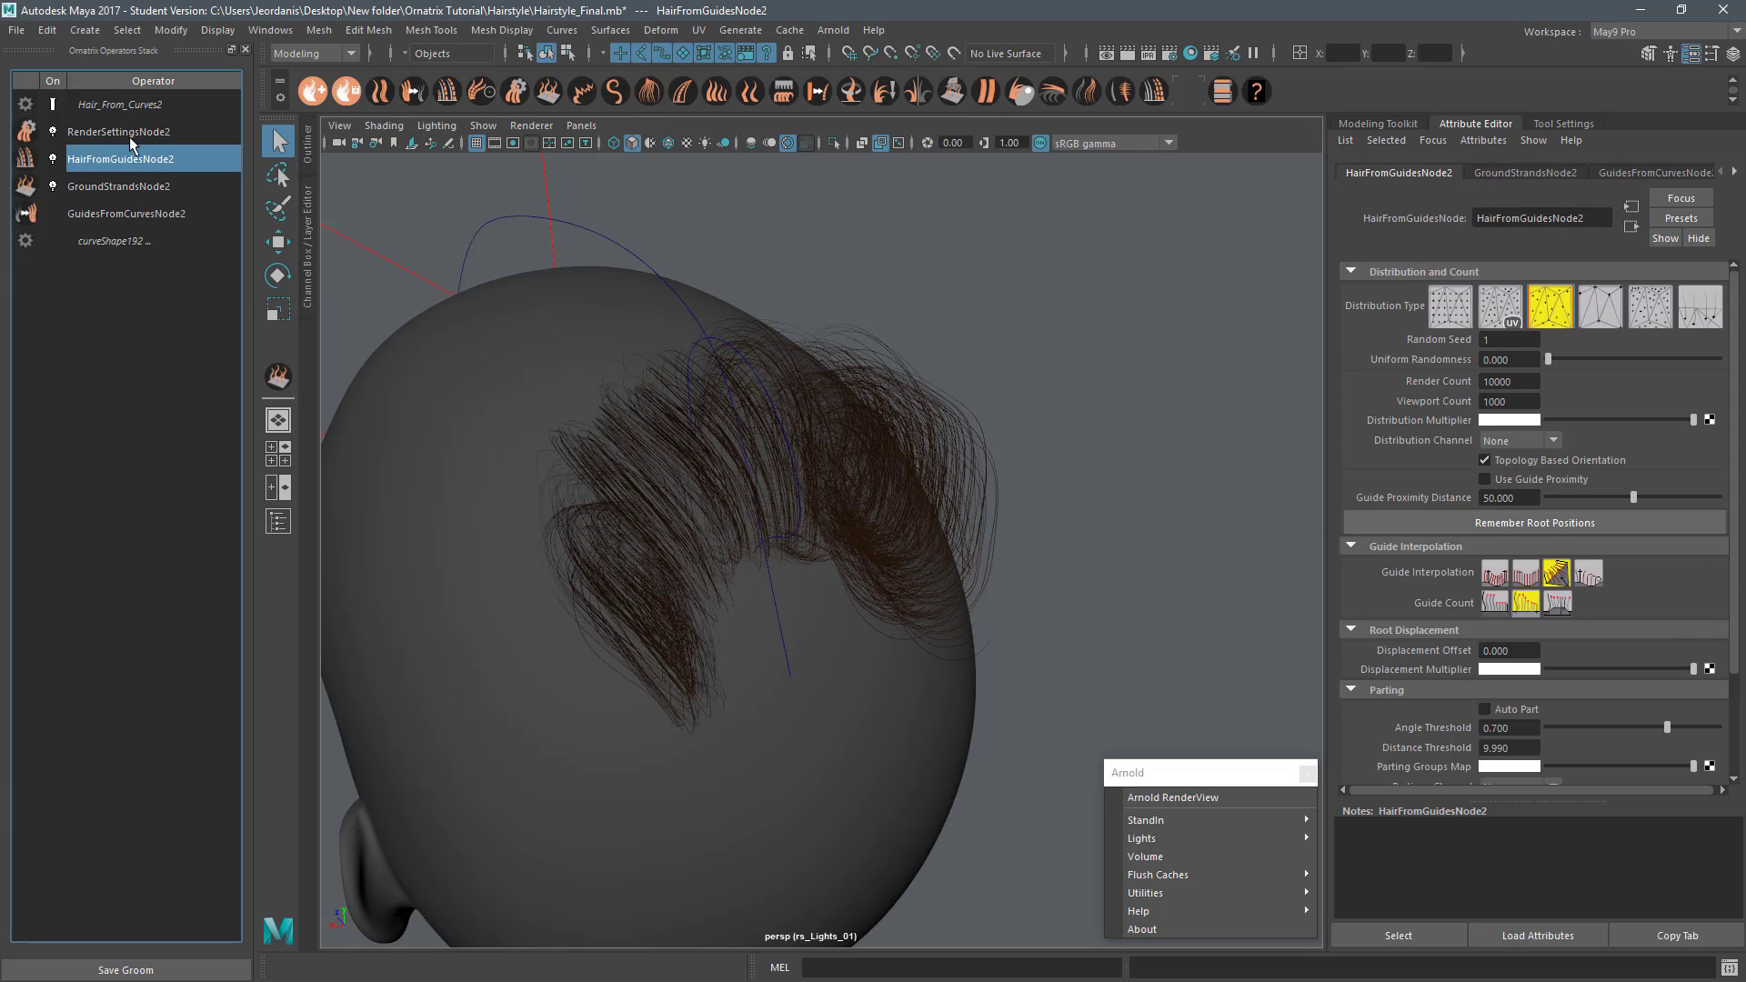
left_click(119, 132)
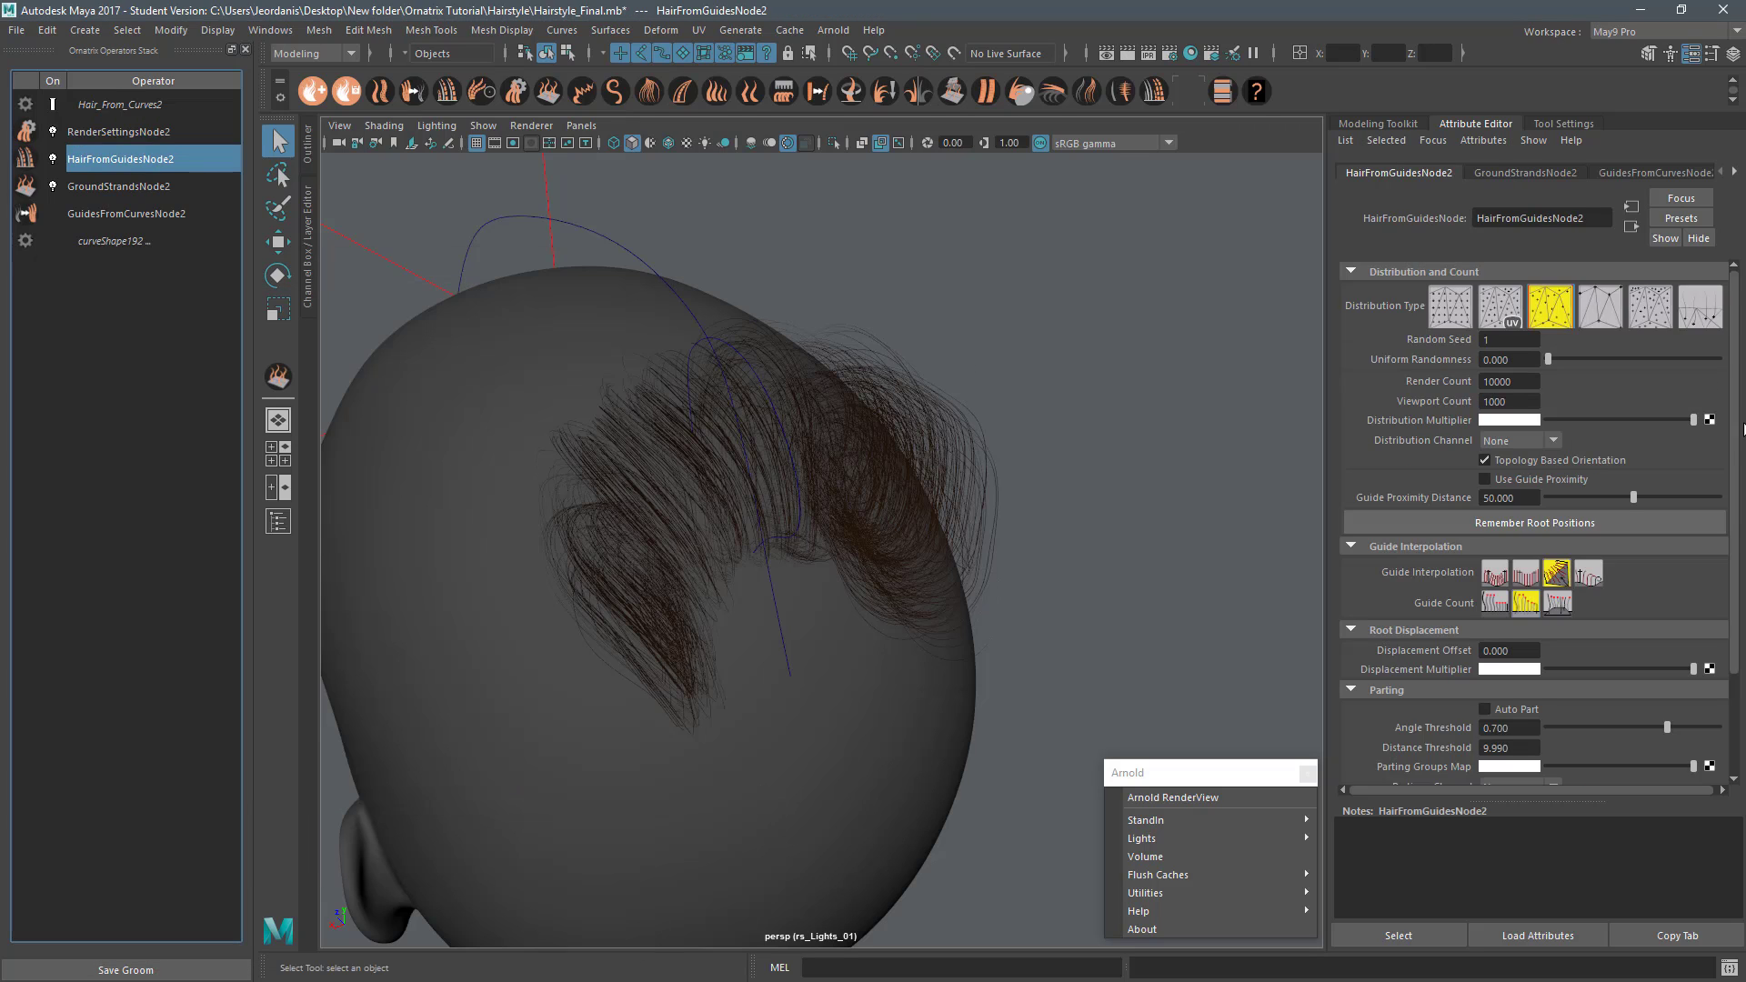
scroll(1741, 428, "down", 2)
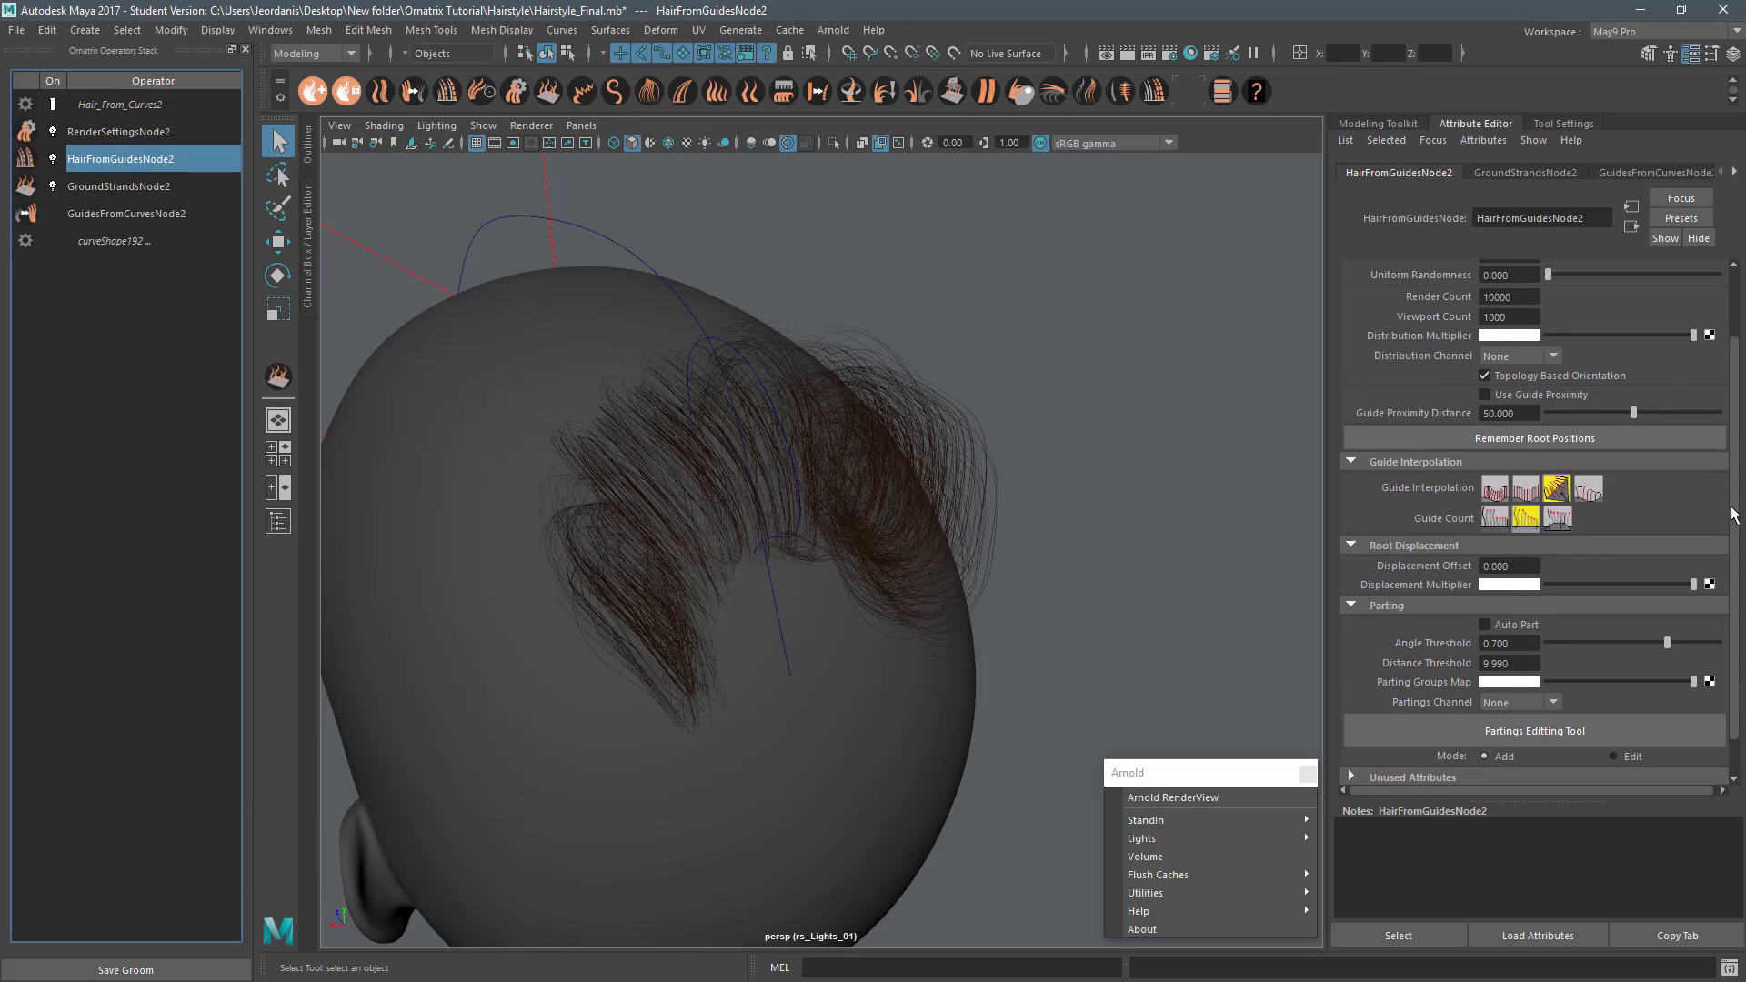
scroll(1742, 427, "up", 2)
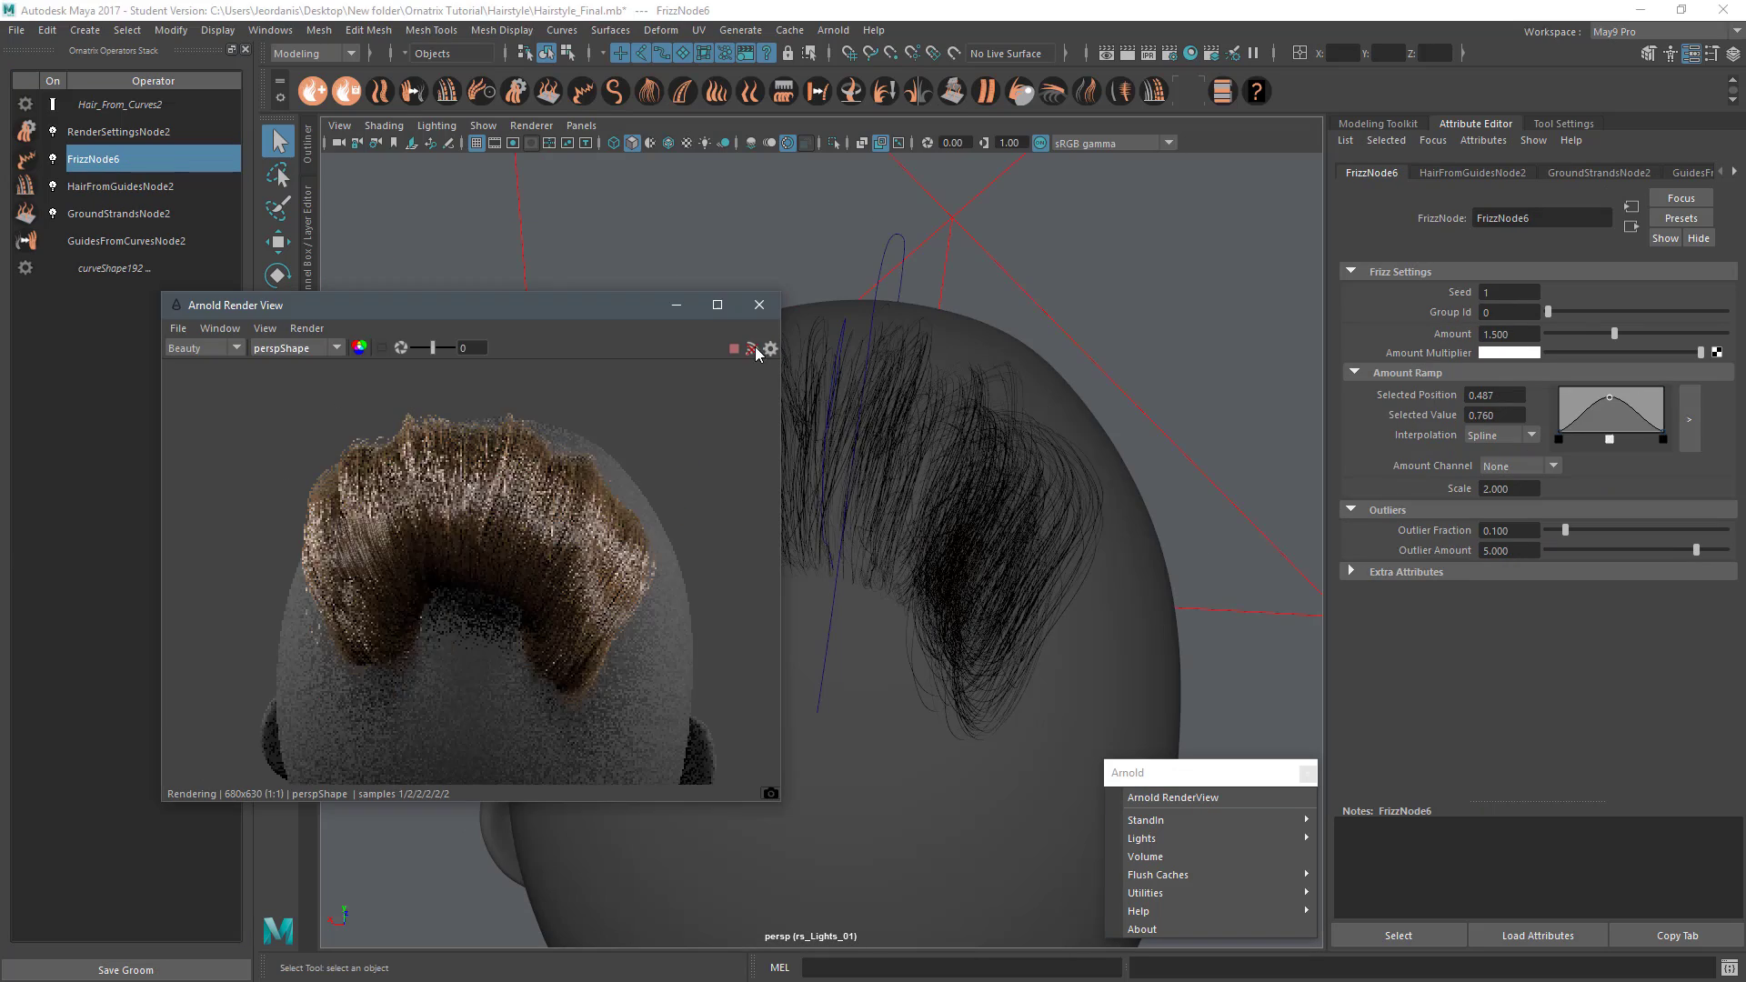
key("ctrl+s")
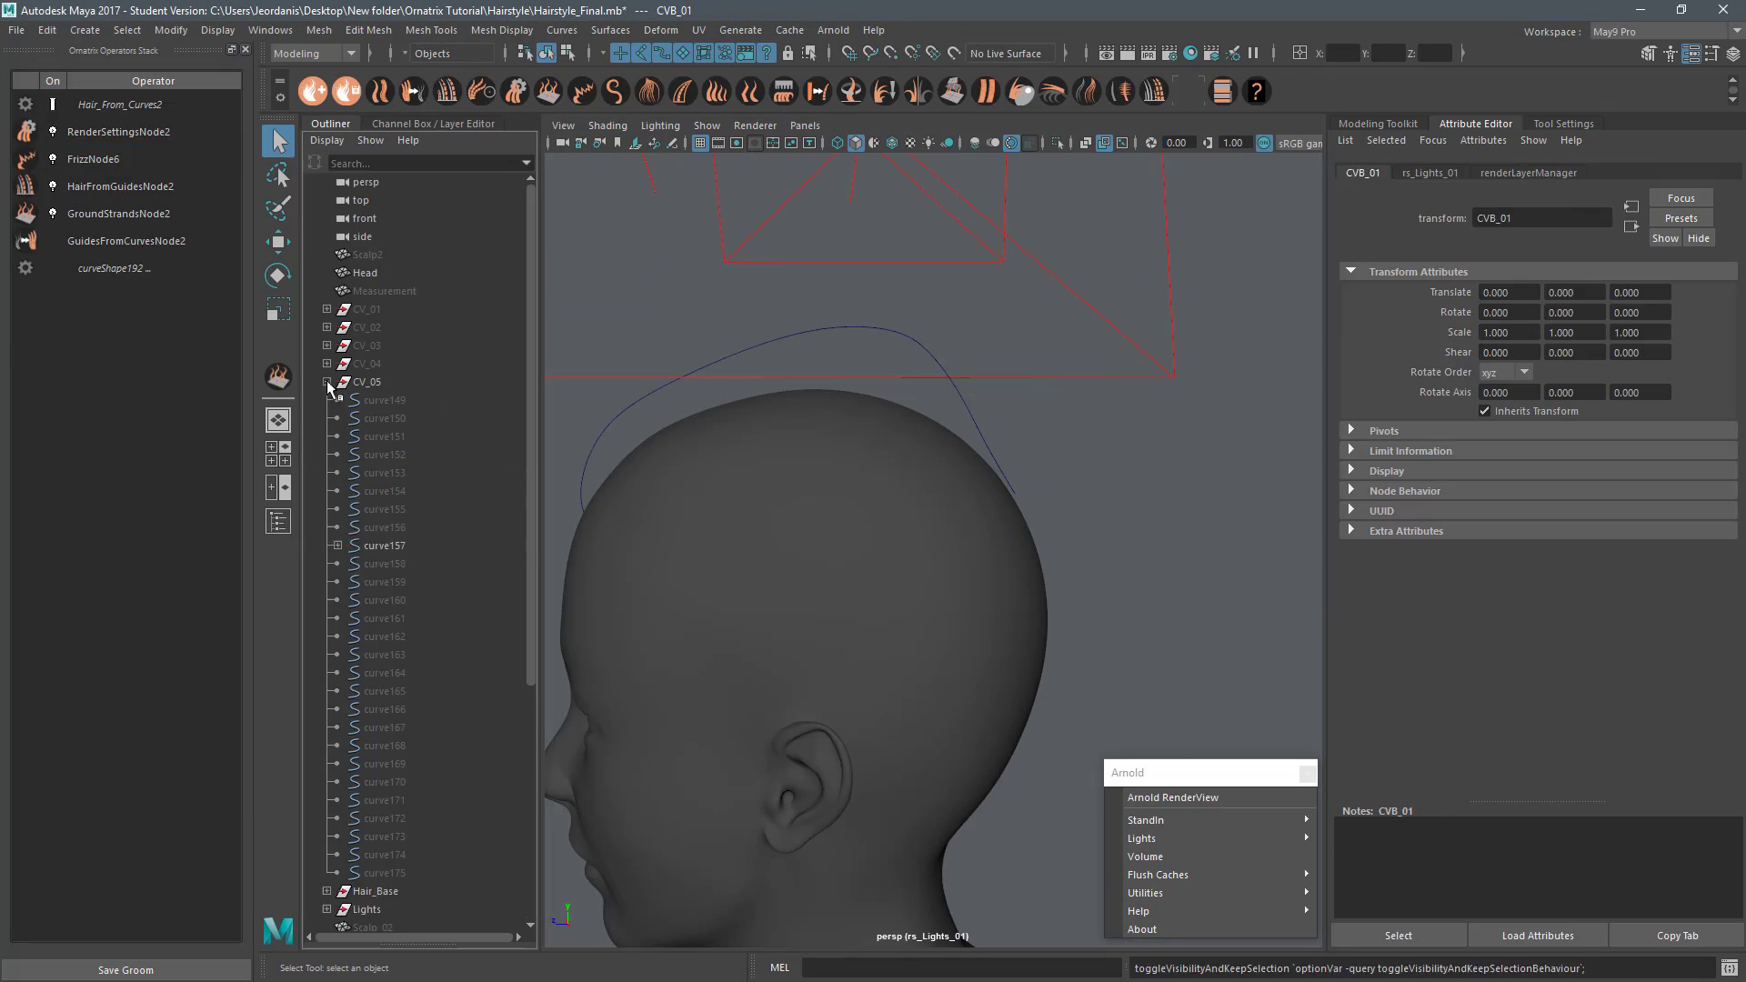
Step: Collapse the CV_05 curve group and examine the main head hair Hair1 in the Arnold render
left_click(326, 380)
left_click(332, 123)
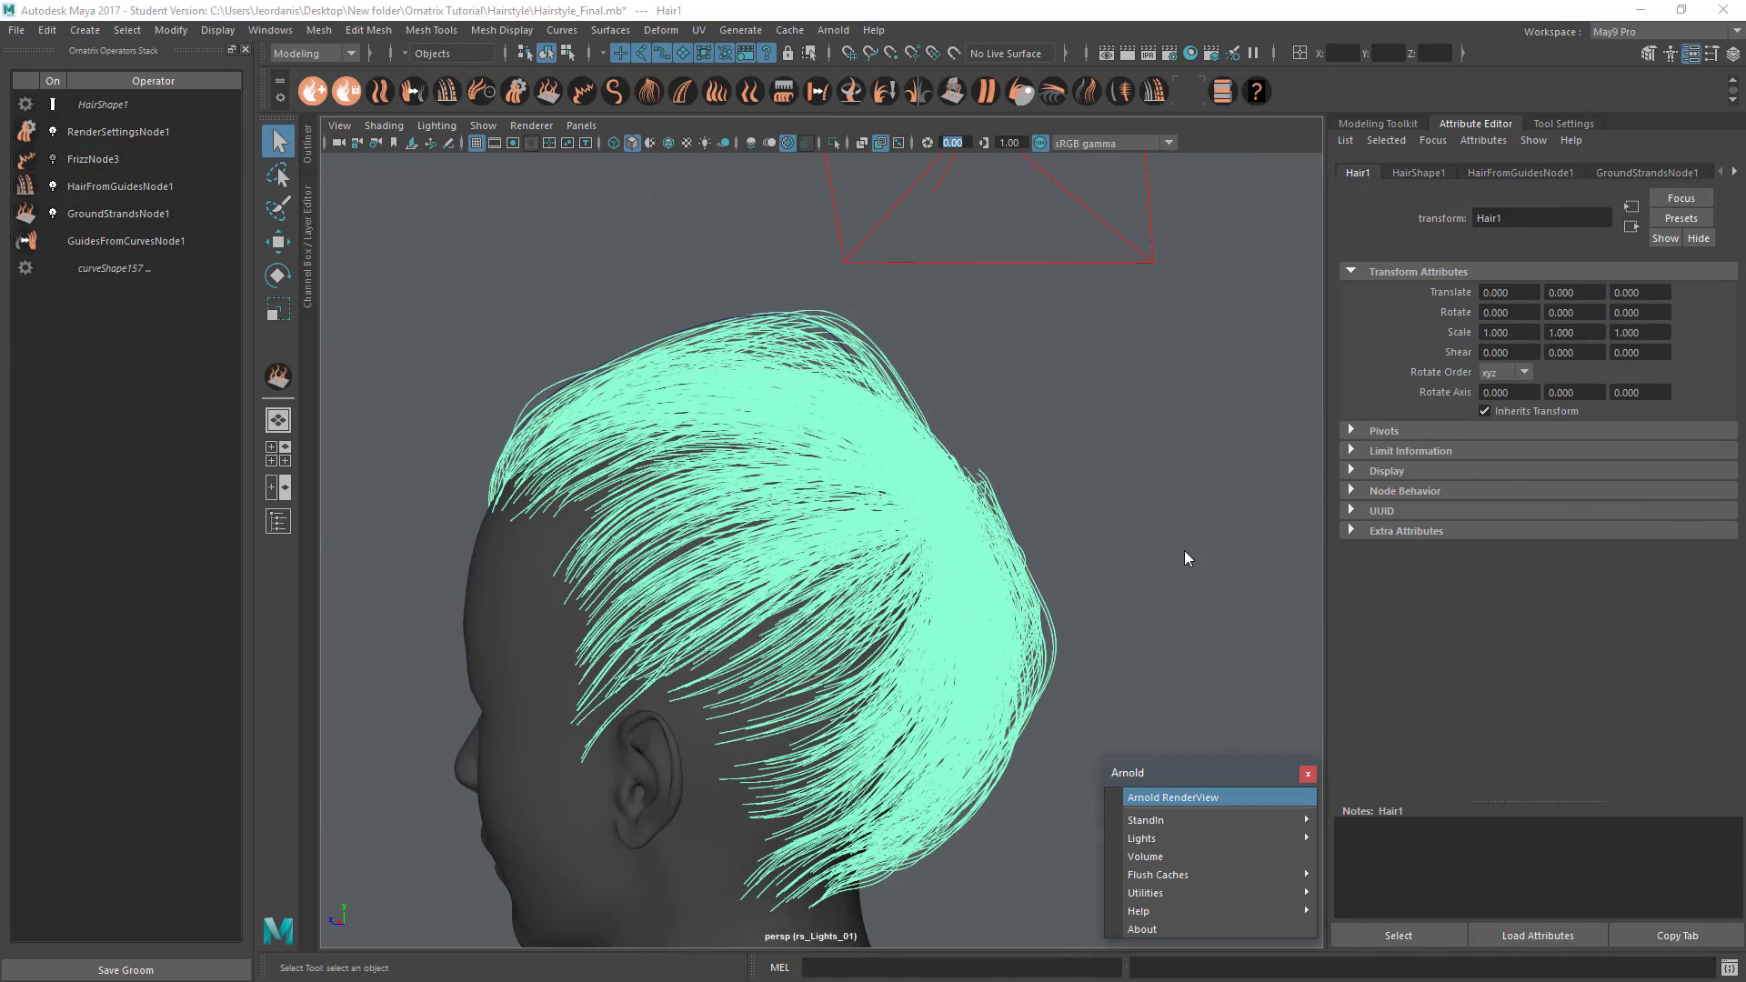
left_click(1173, 797)
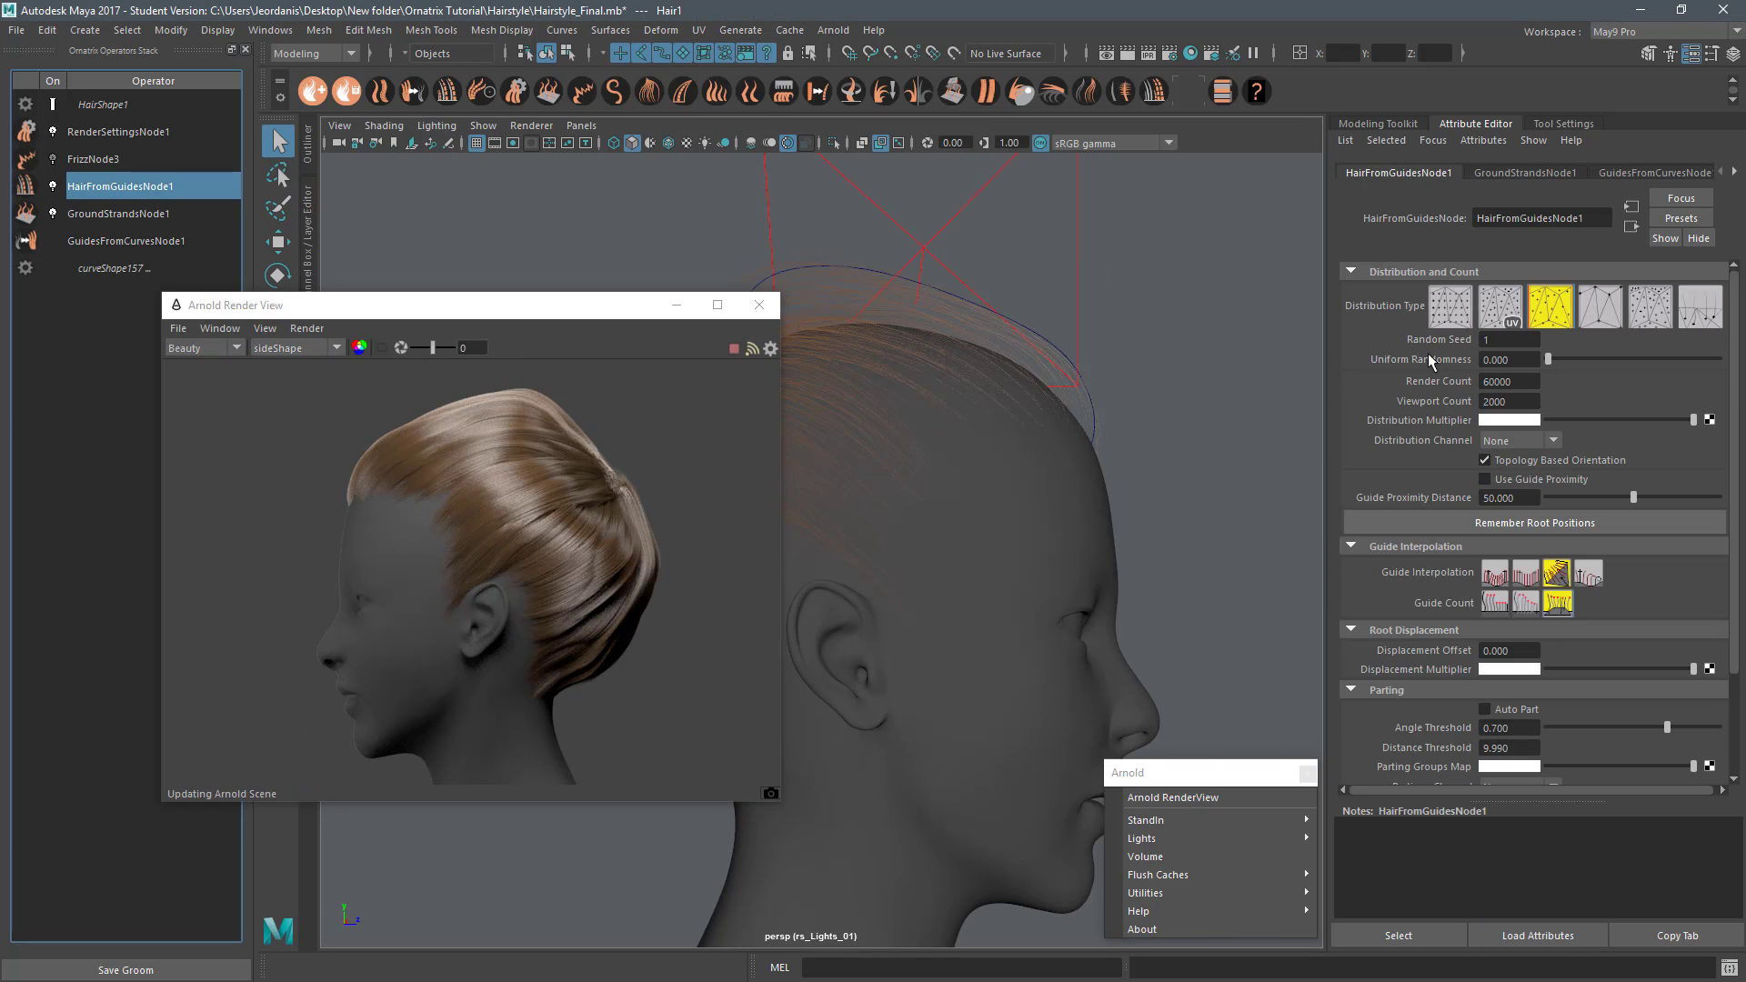
left_click(761, 305)
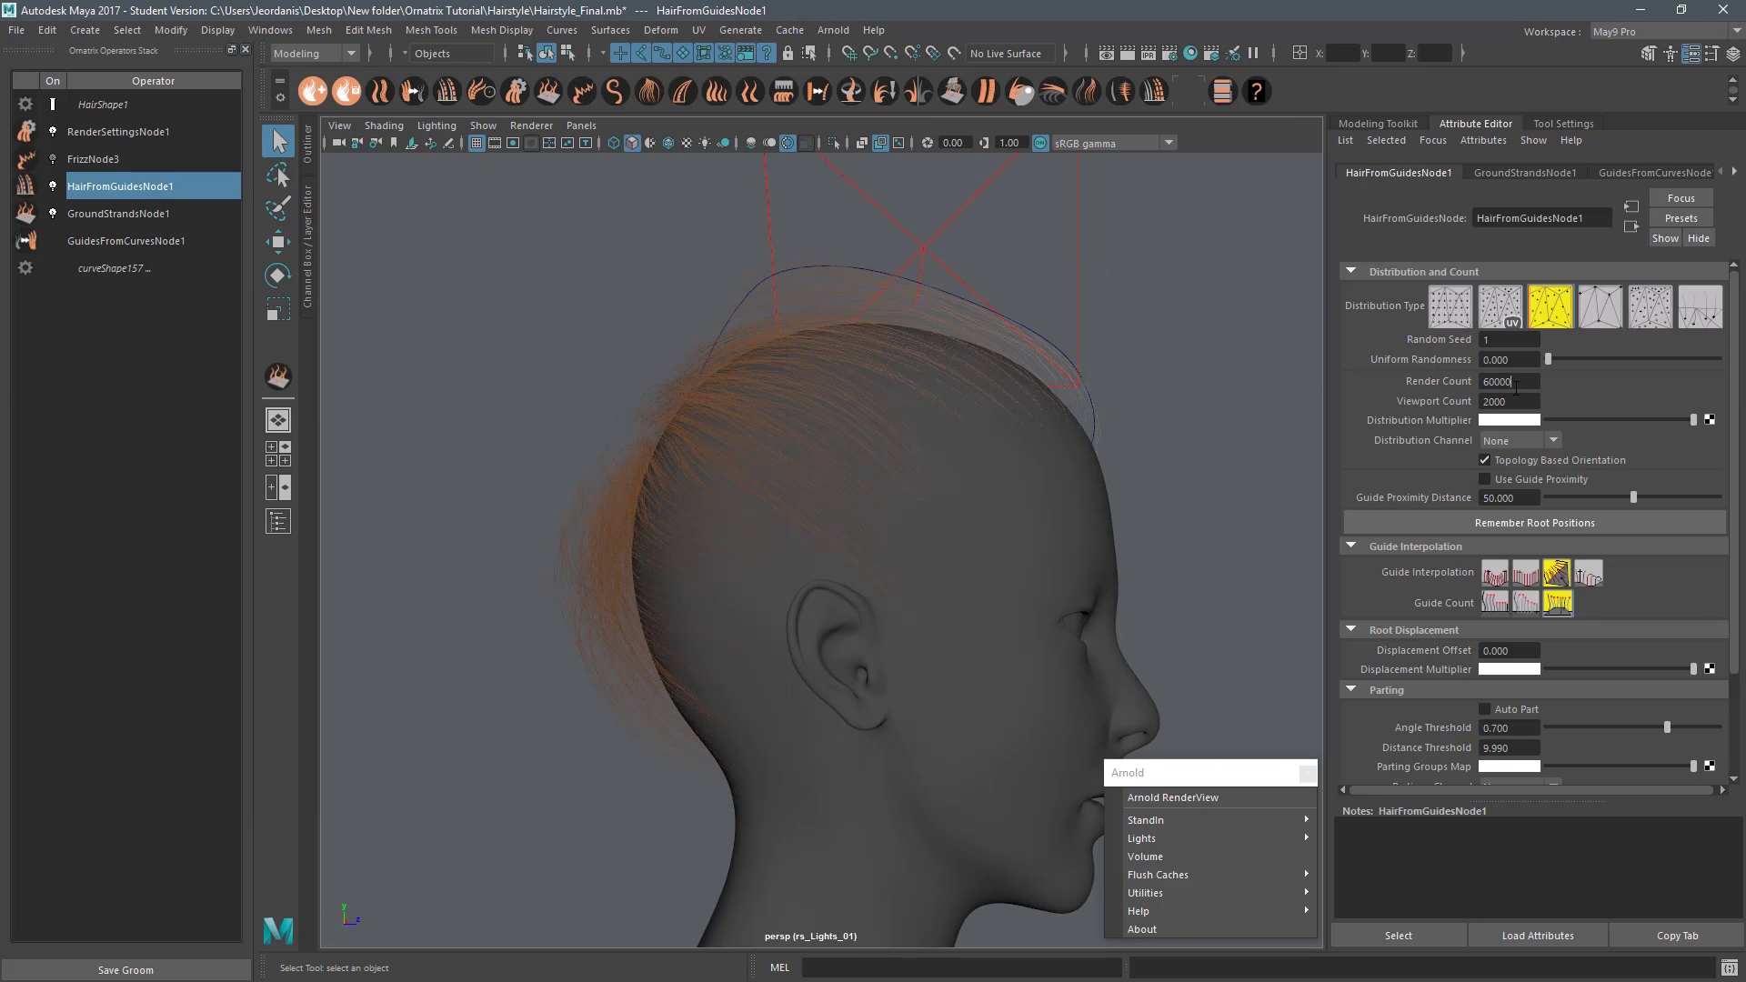
Step: Open the Render Count of HairFromGuidesNode1 for editing and look over the node's settings
left_click_drag(1515, 382, 1477, 384)
scroll(1372, 586, "down", 1)
scroll(1364, 582, "up", 1)
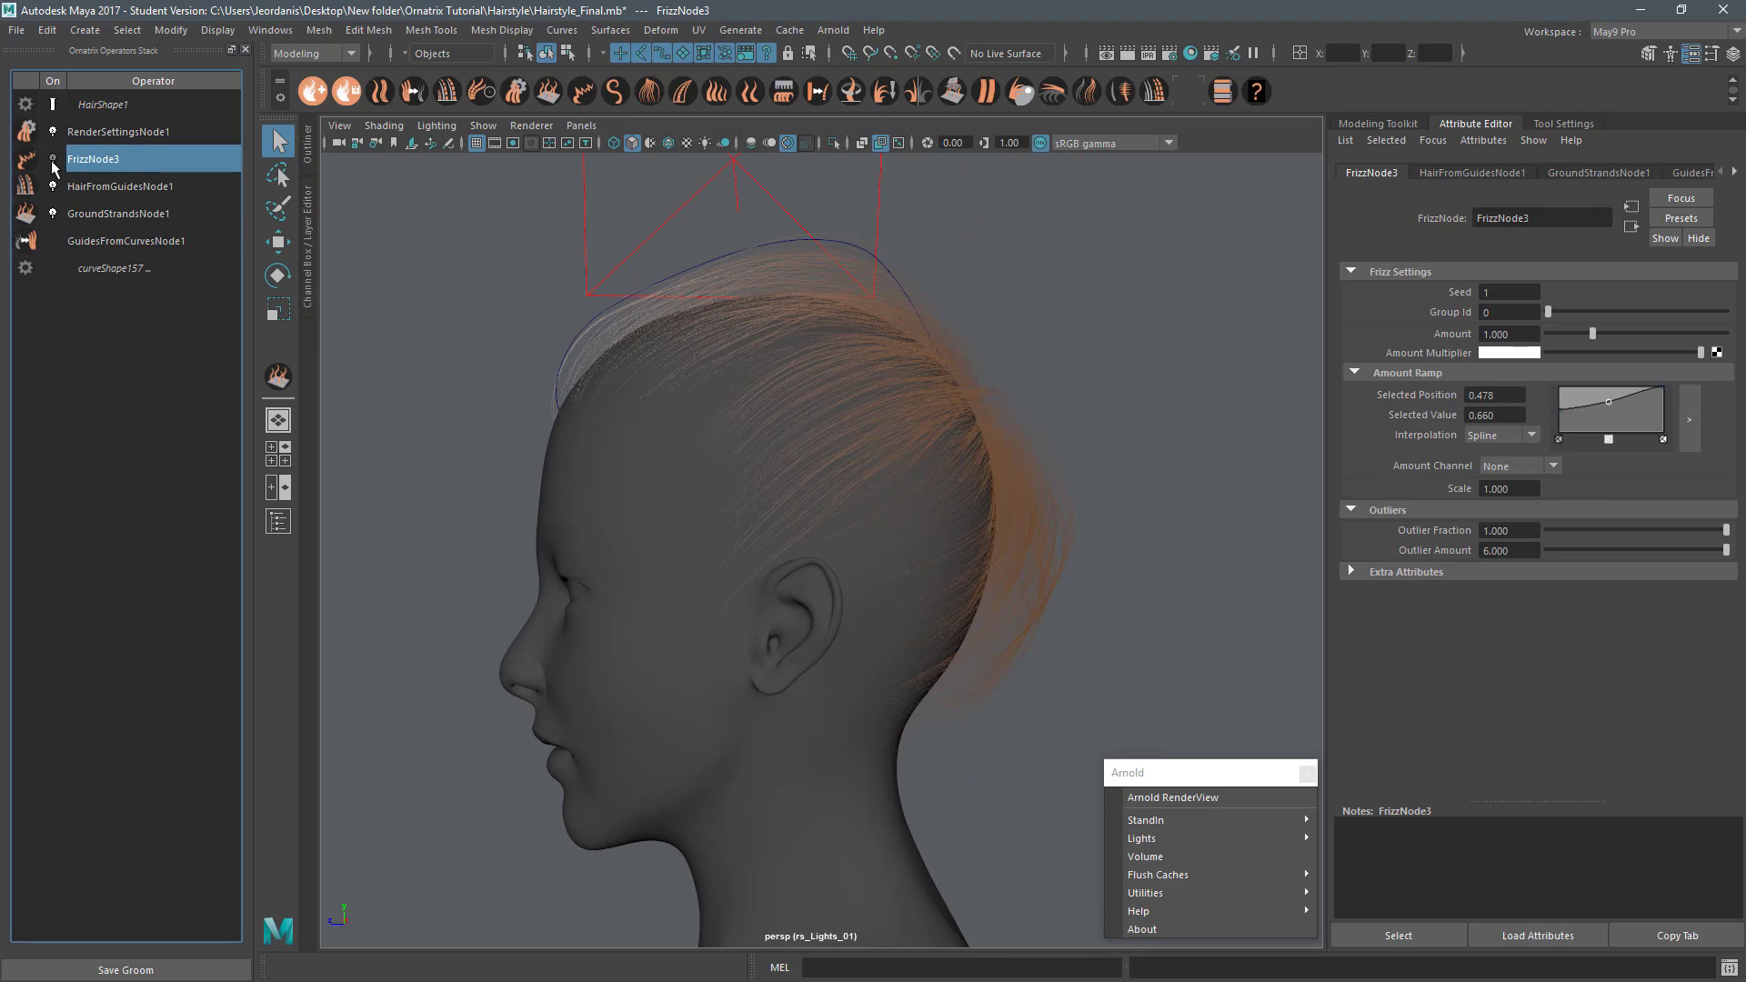
Step: Compare the head hair with FrizzNode3 switched off and on in the Arnold render
left_click(1173, 797)
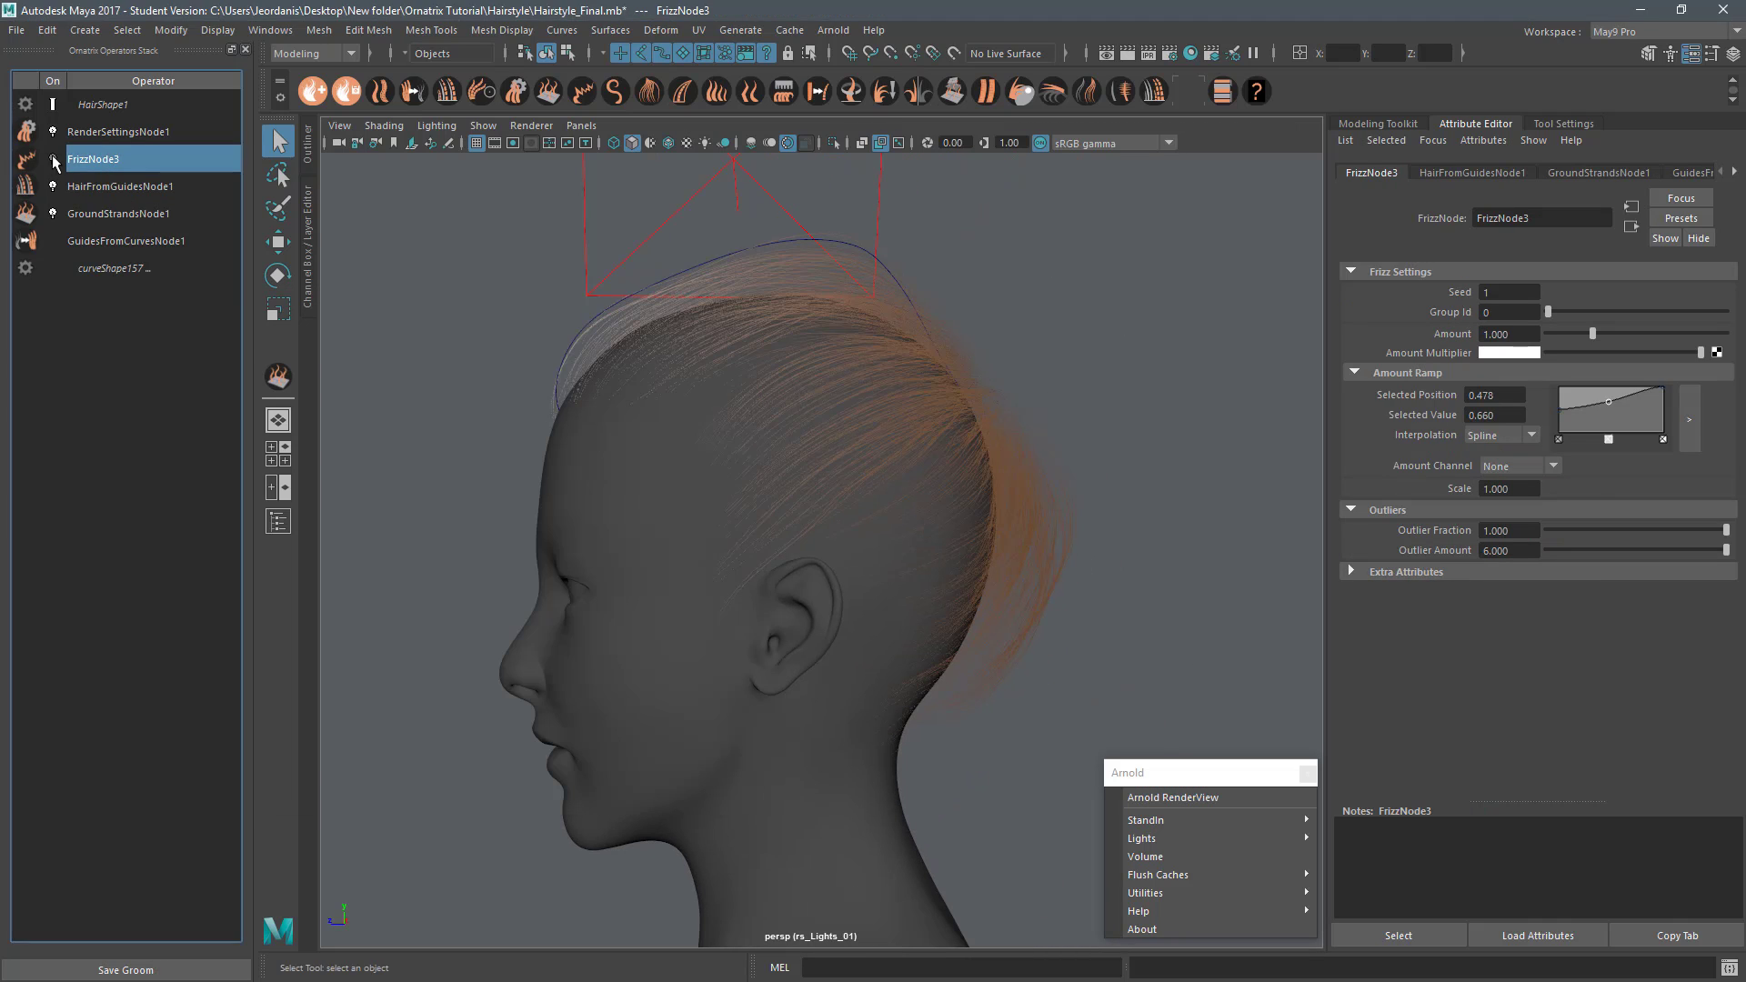
left_click(1174, 797)
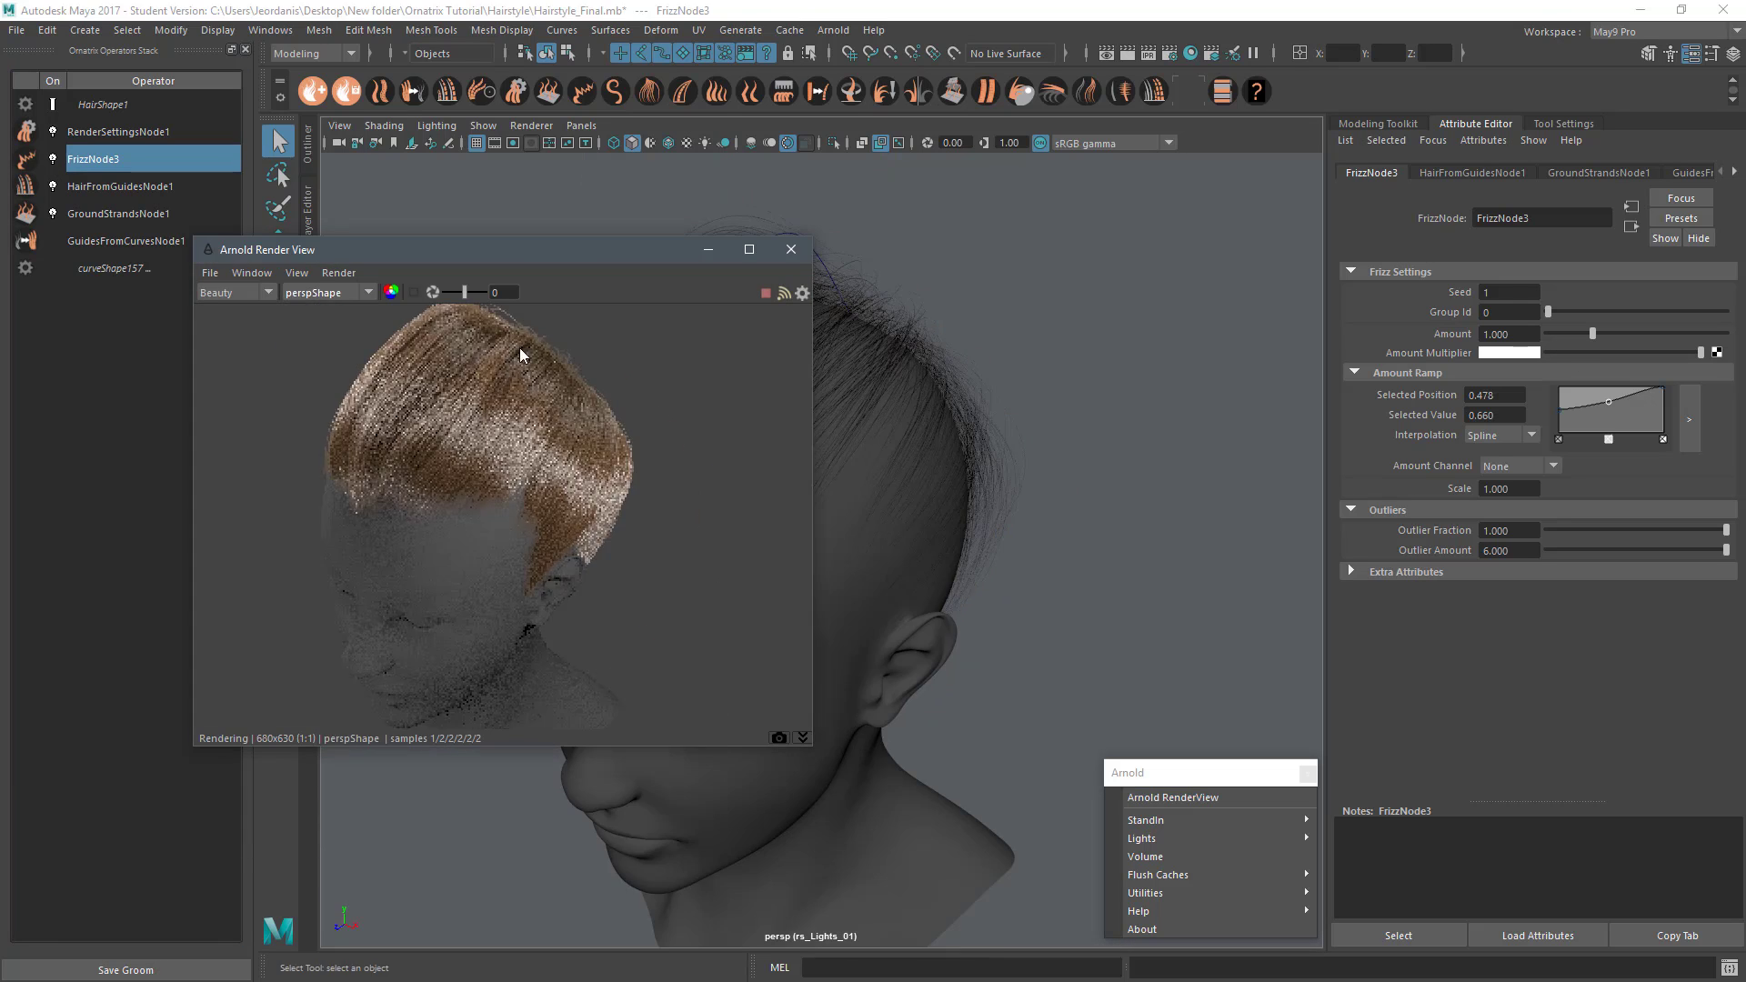
left_click_drag(509, 473, 1132, 439, "alt")
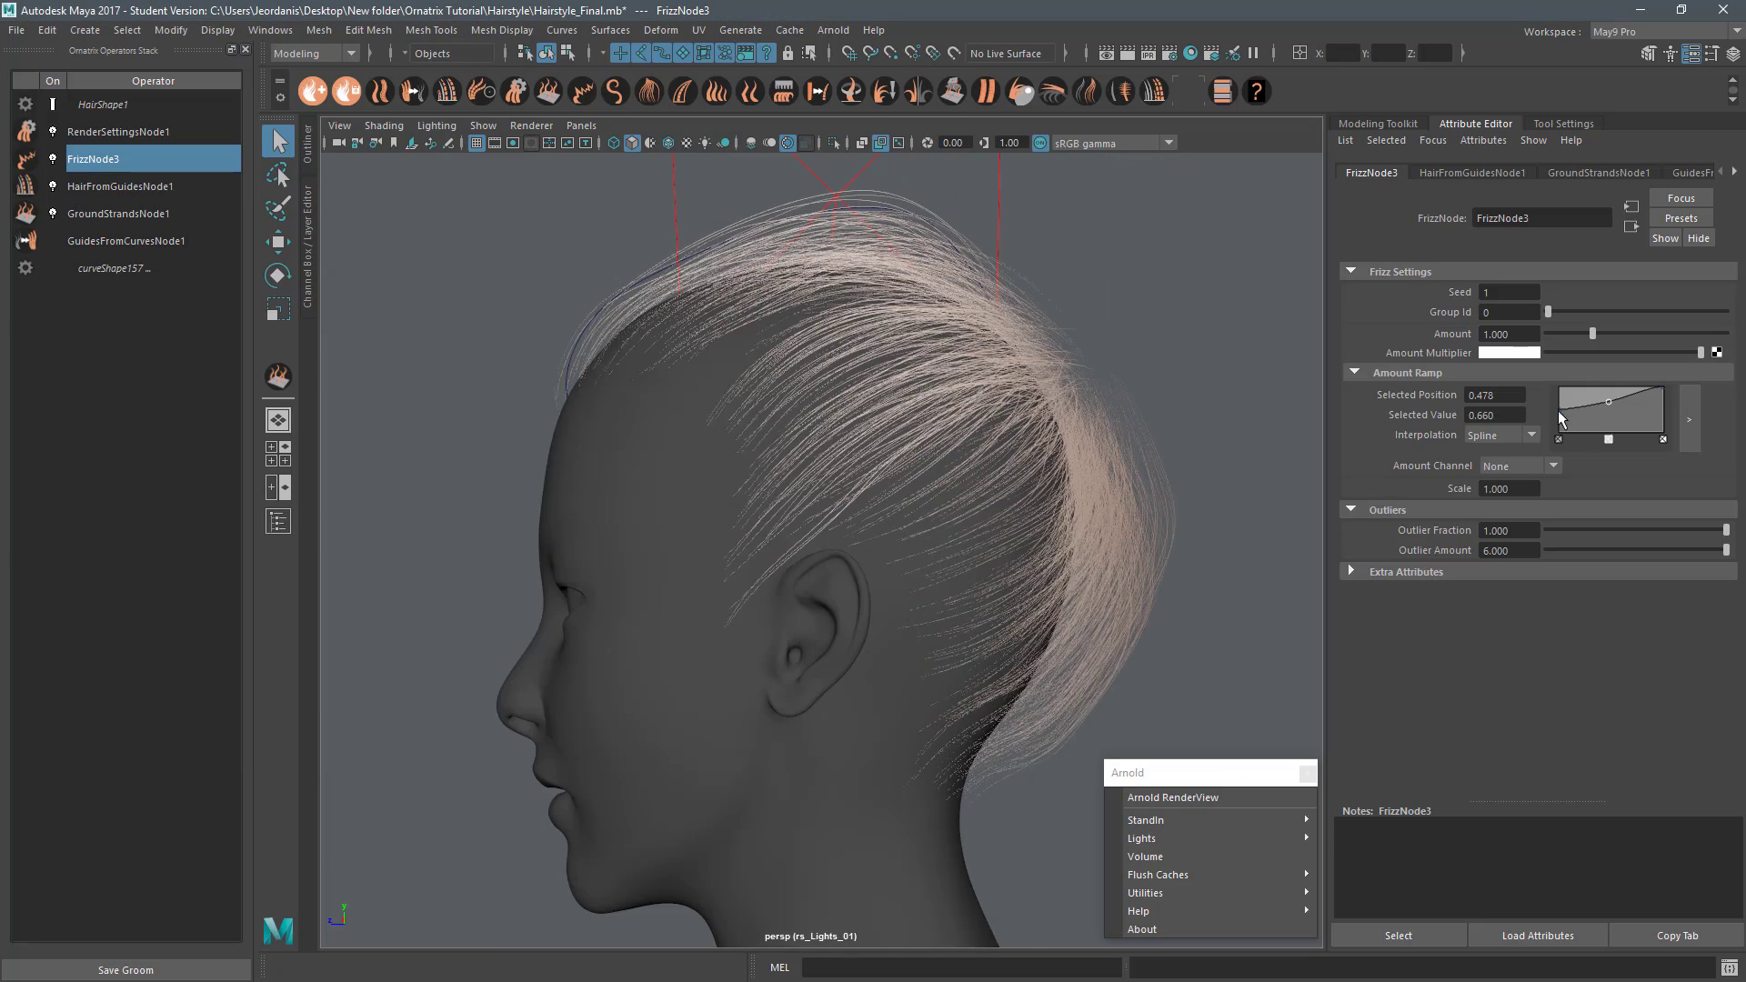
Step: Reshape FrizzNode3's amount ramp from 0 through 0.460 at 0.226, set Scale 2, Outlier Fraction 0.294 and Outlier Amount 8, and save the scene
left_click(1557, 417)
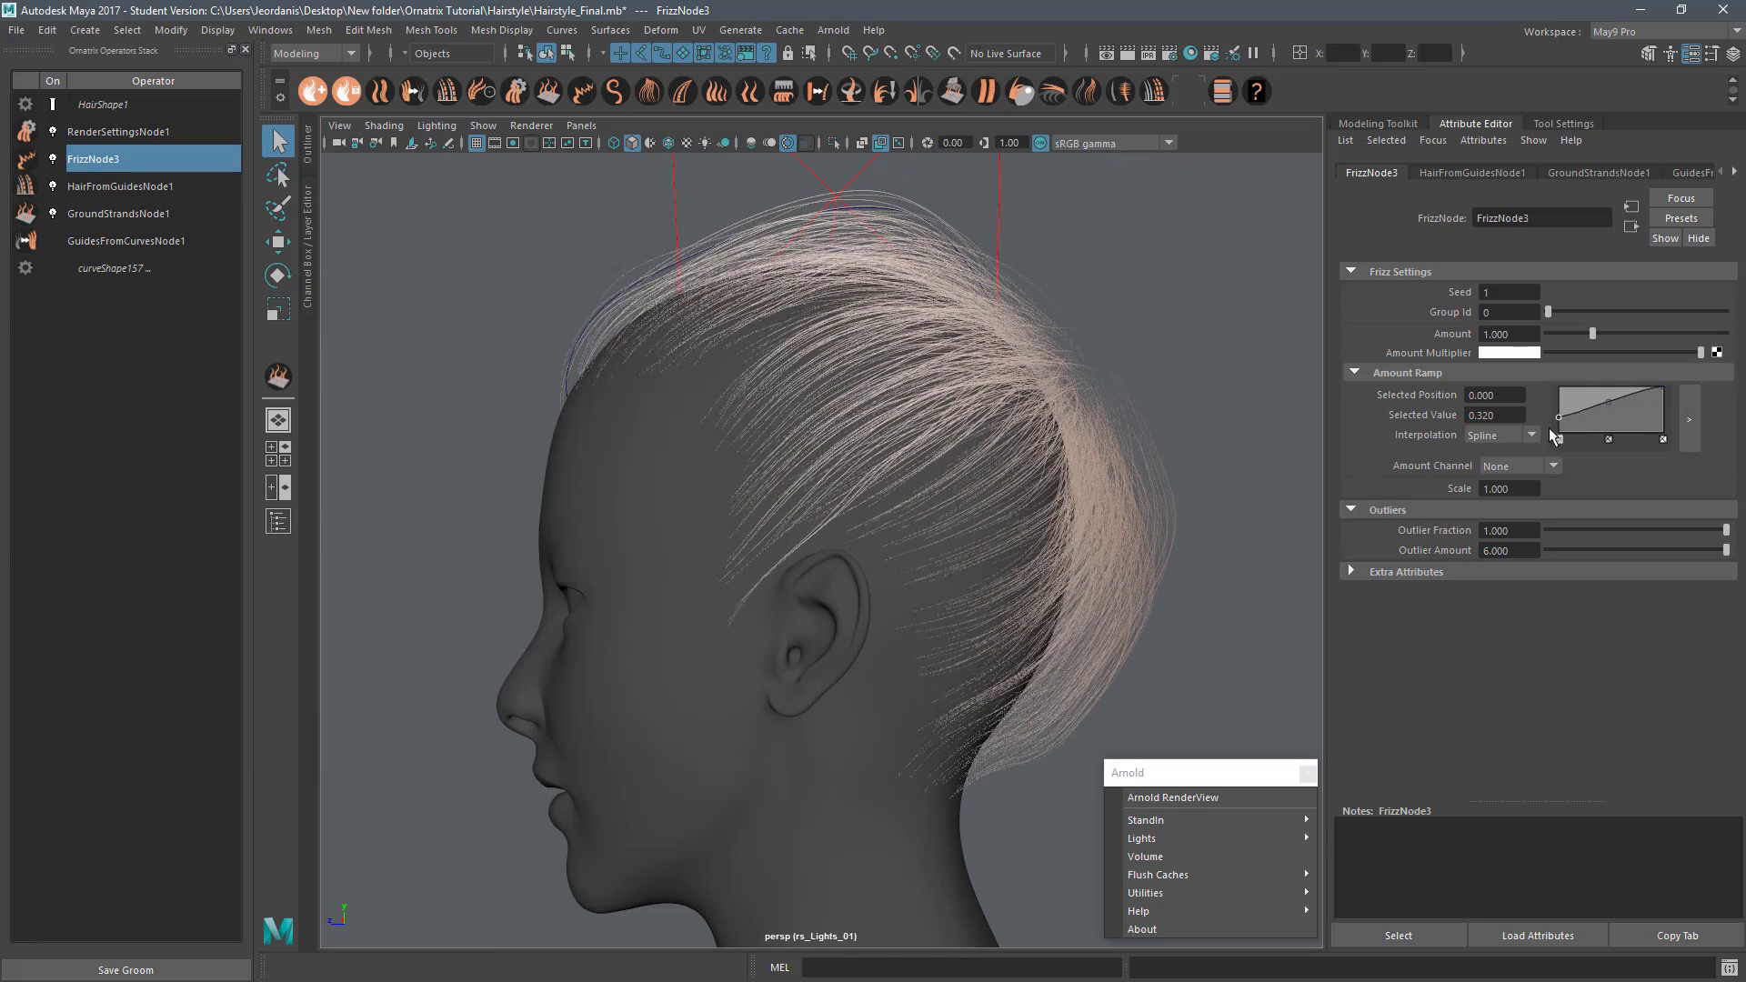
left_click_drag(1662, 389, 1663, 387)
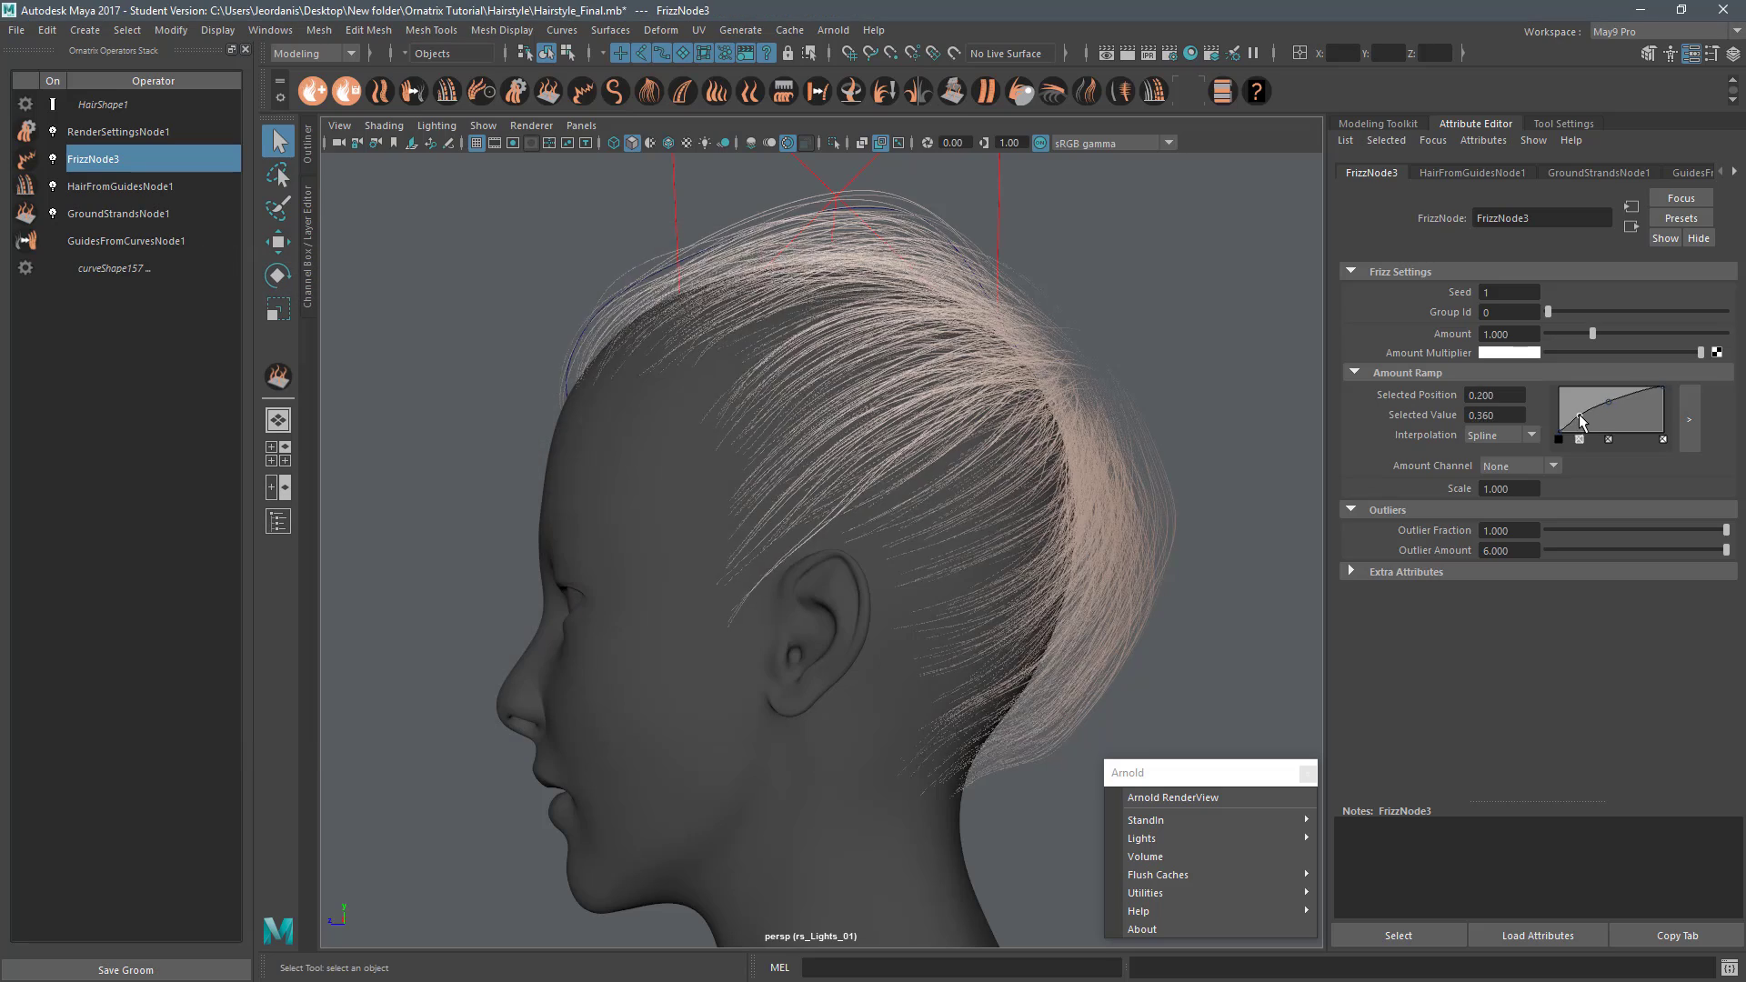
left_click(1582, 412)
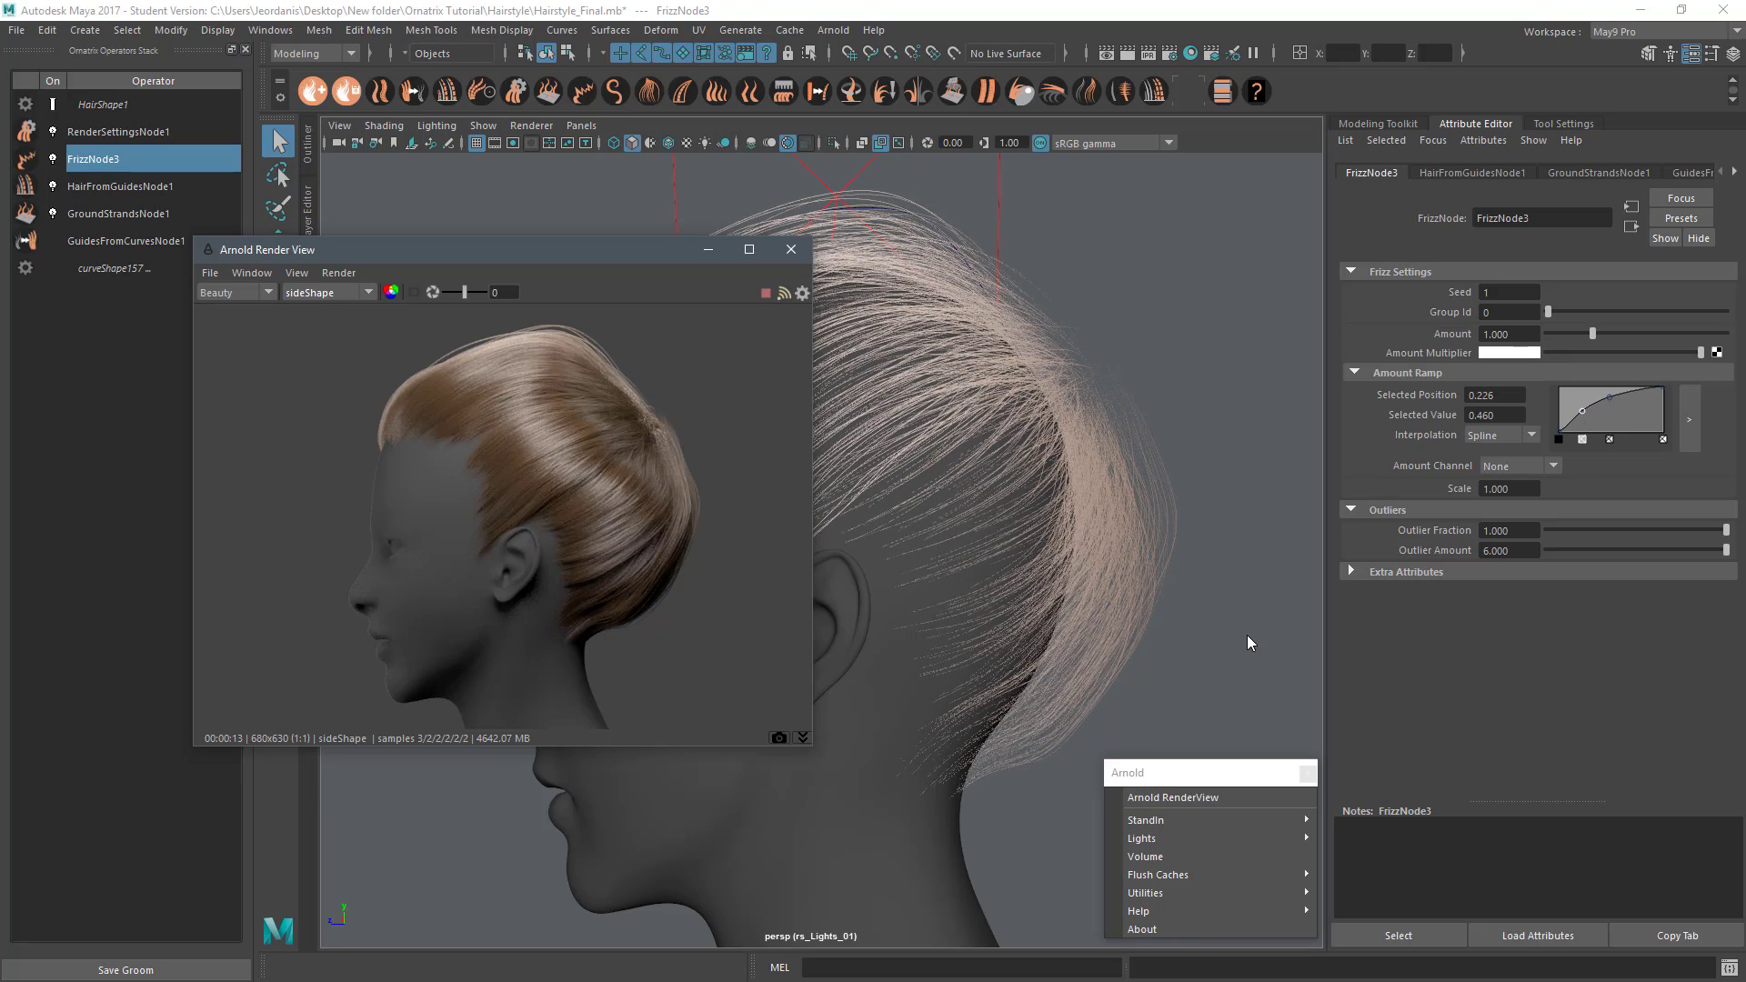
key("ctrl+s")
Step: Set the render image size to 880 by 830 pixels and render the head hair closer through the perspShape camera
left_click(1220, 794)
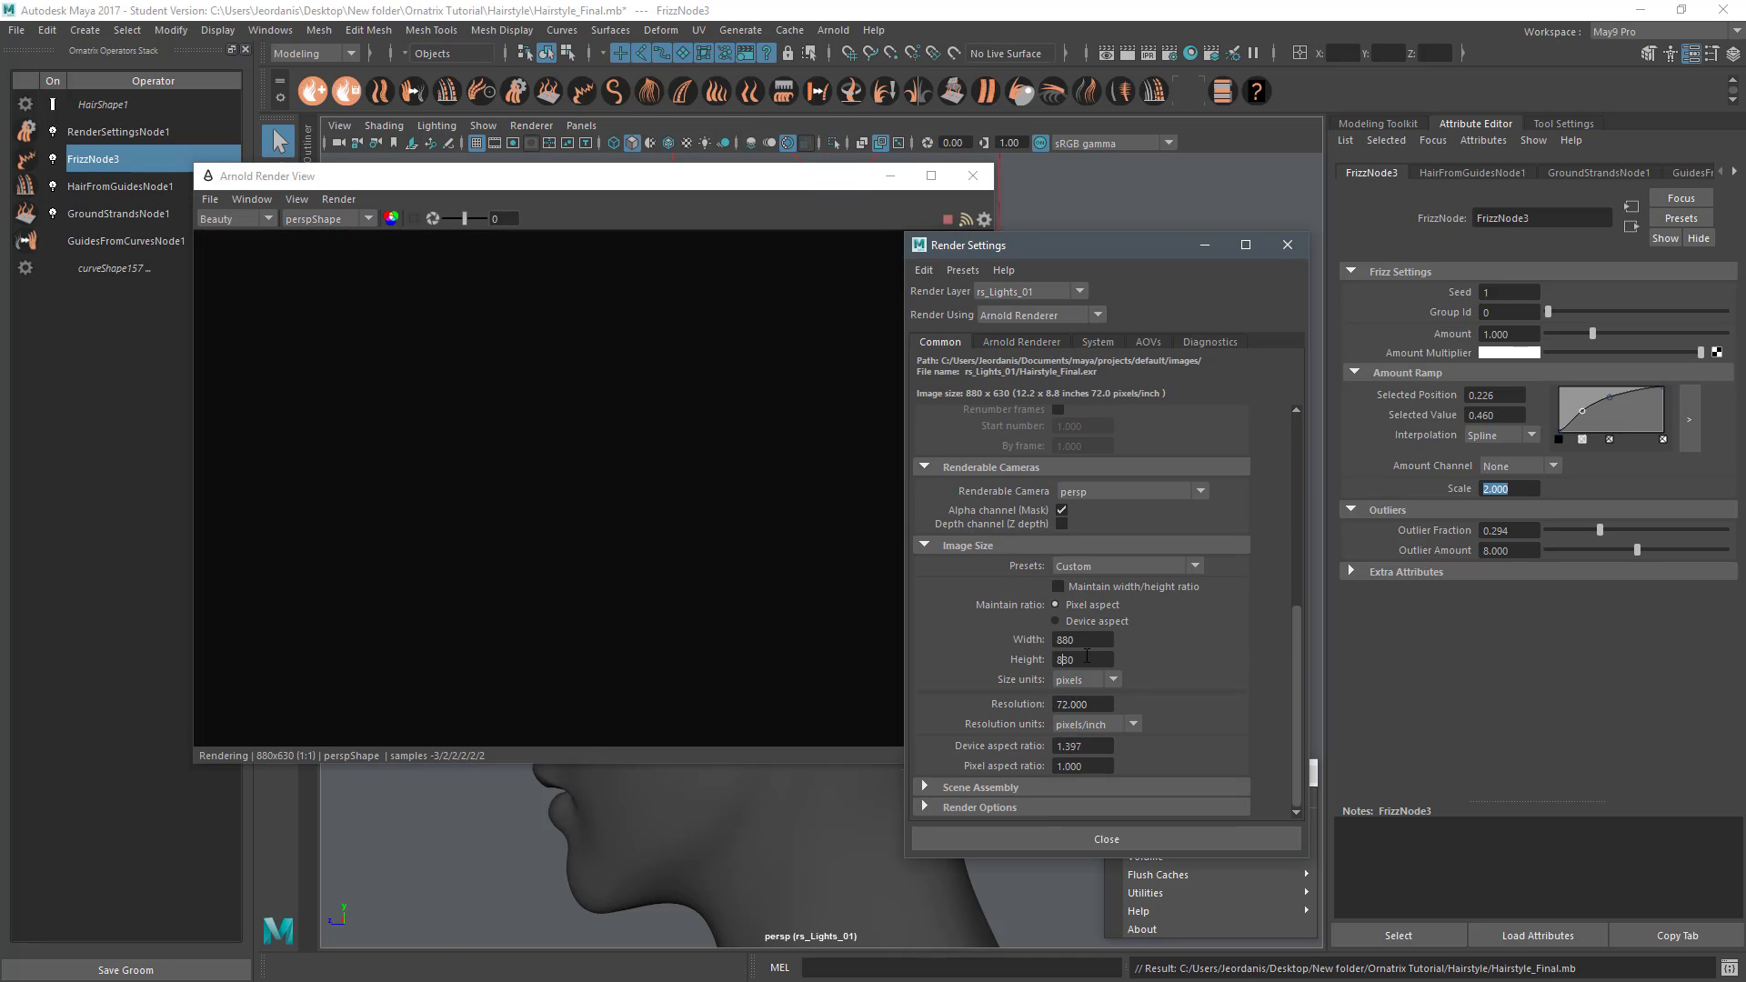
left_click(1286, 244)
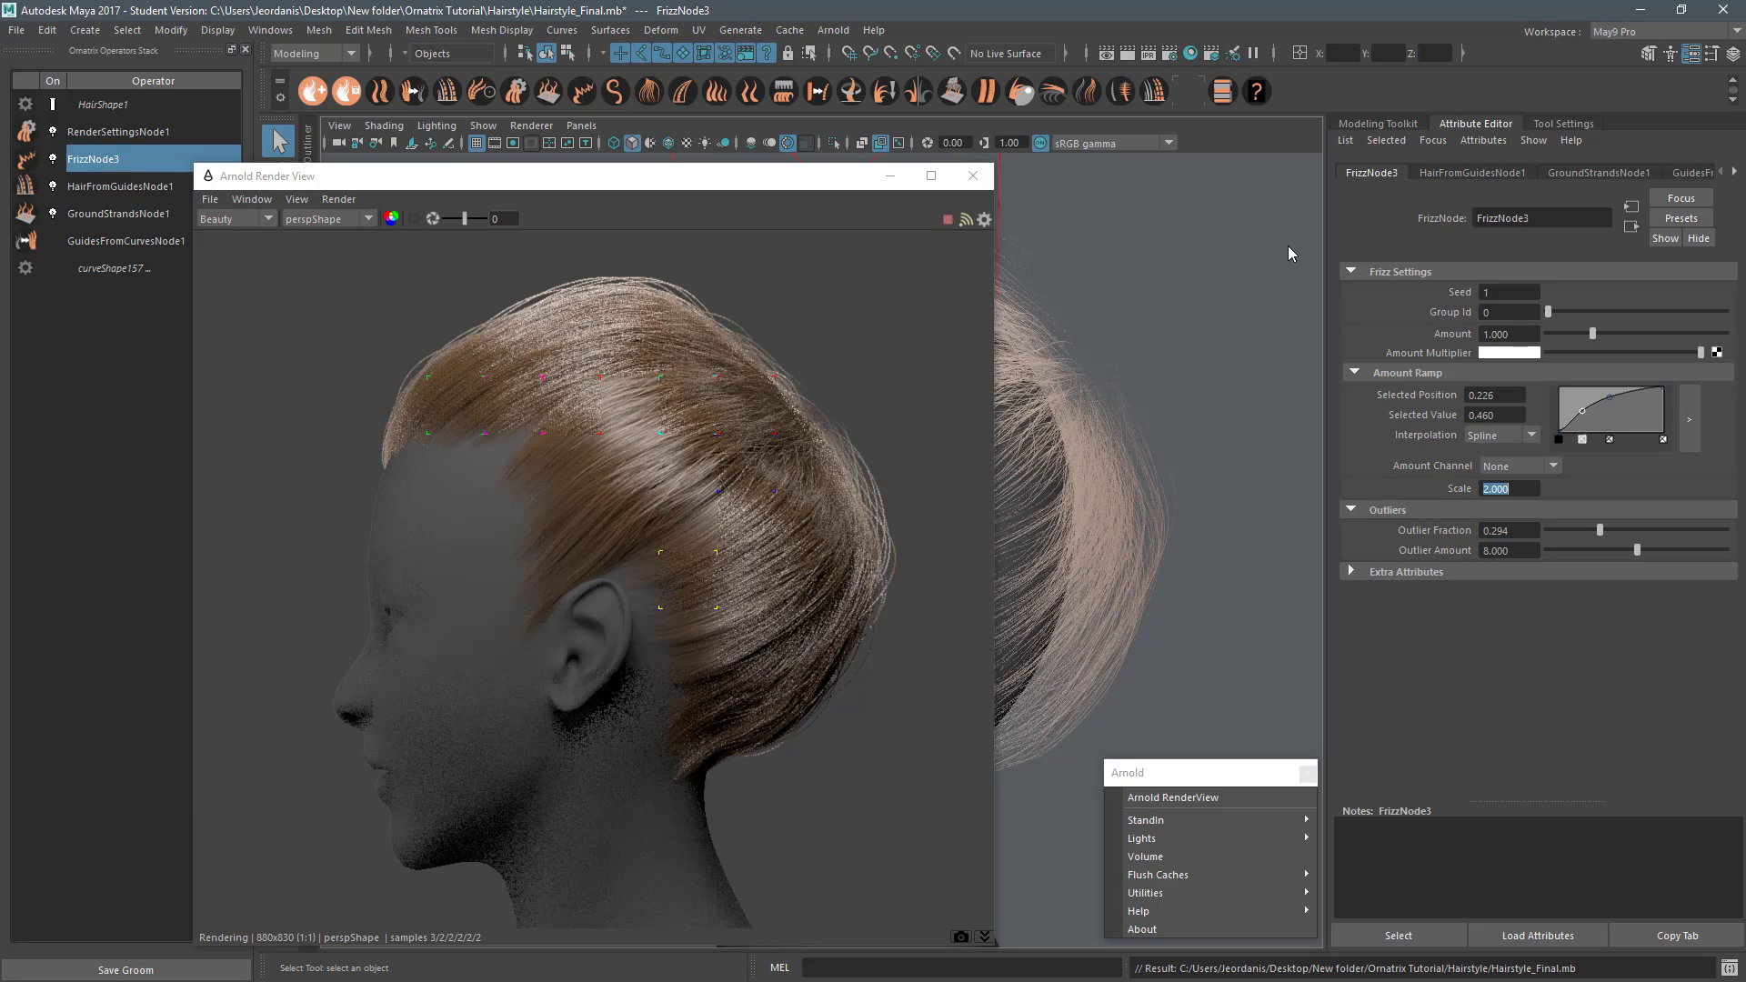
left_click(1146, 501)
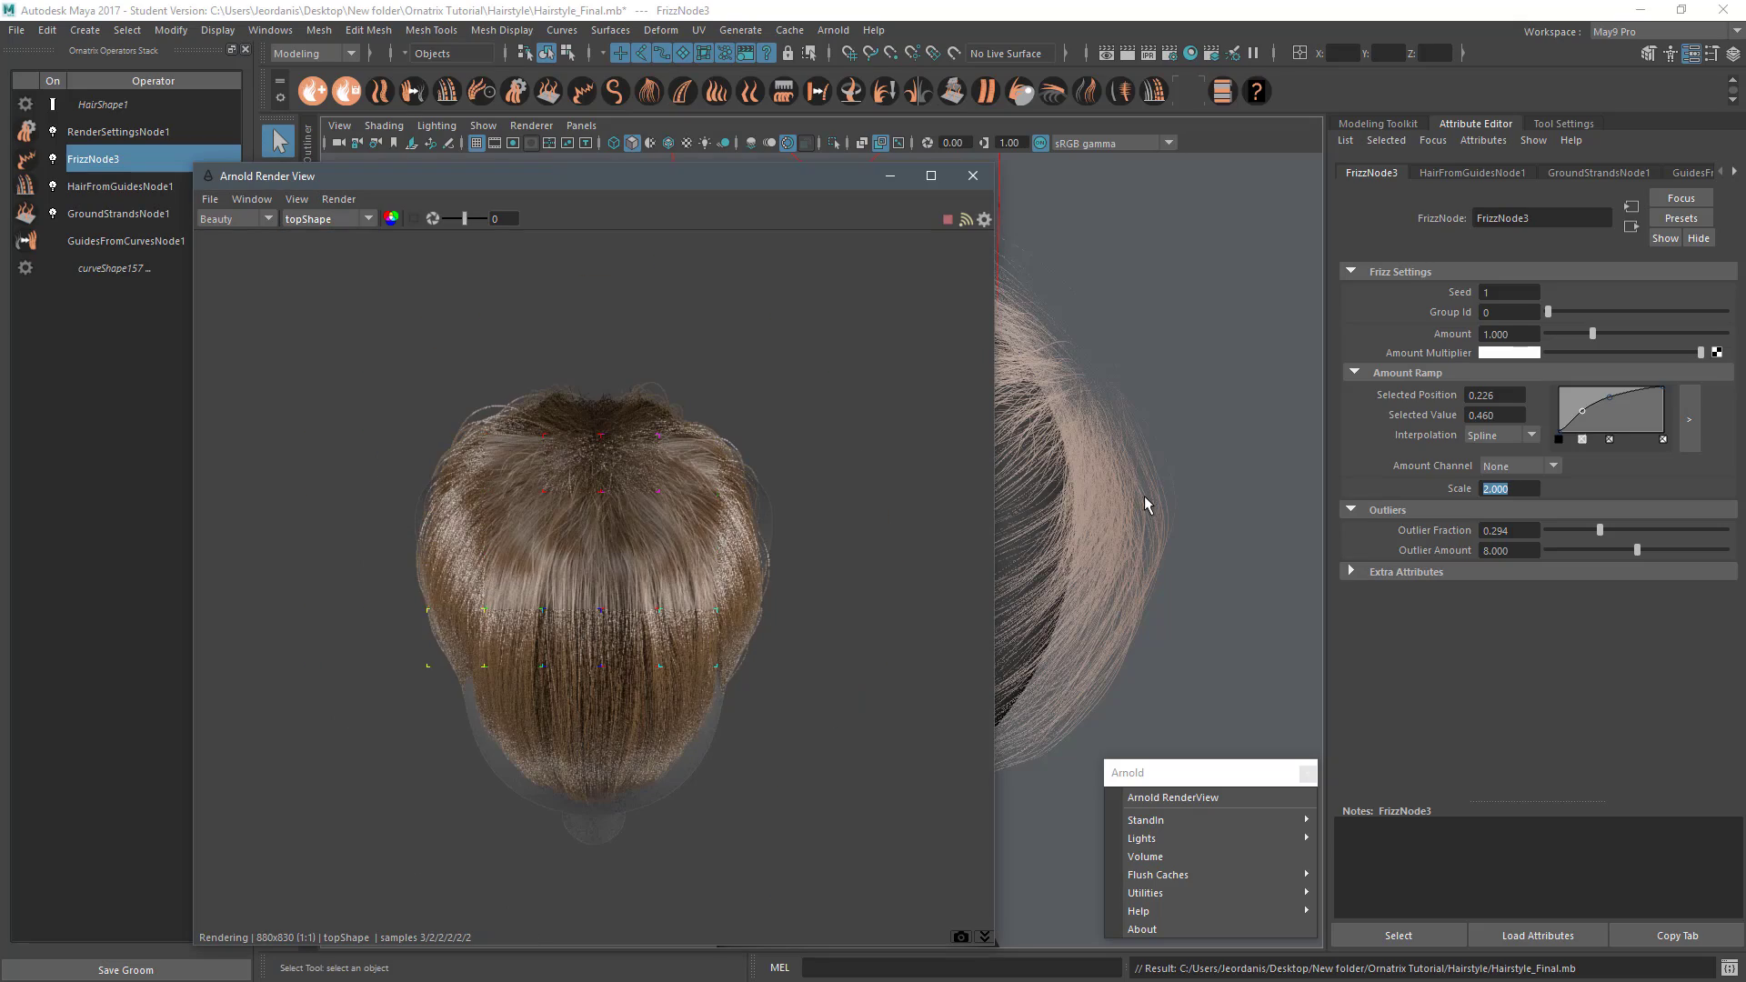
left_click(329, 219)
left_click(335, 223)
right_click_drag(1045, 441, 1103, 455, "alt")
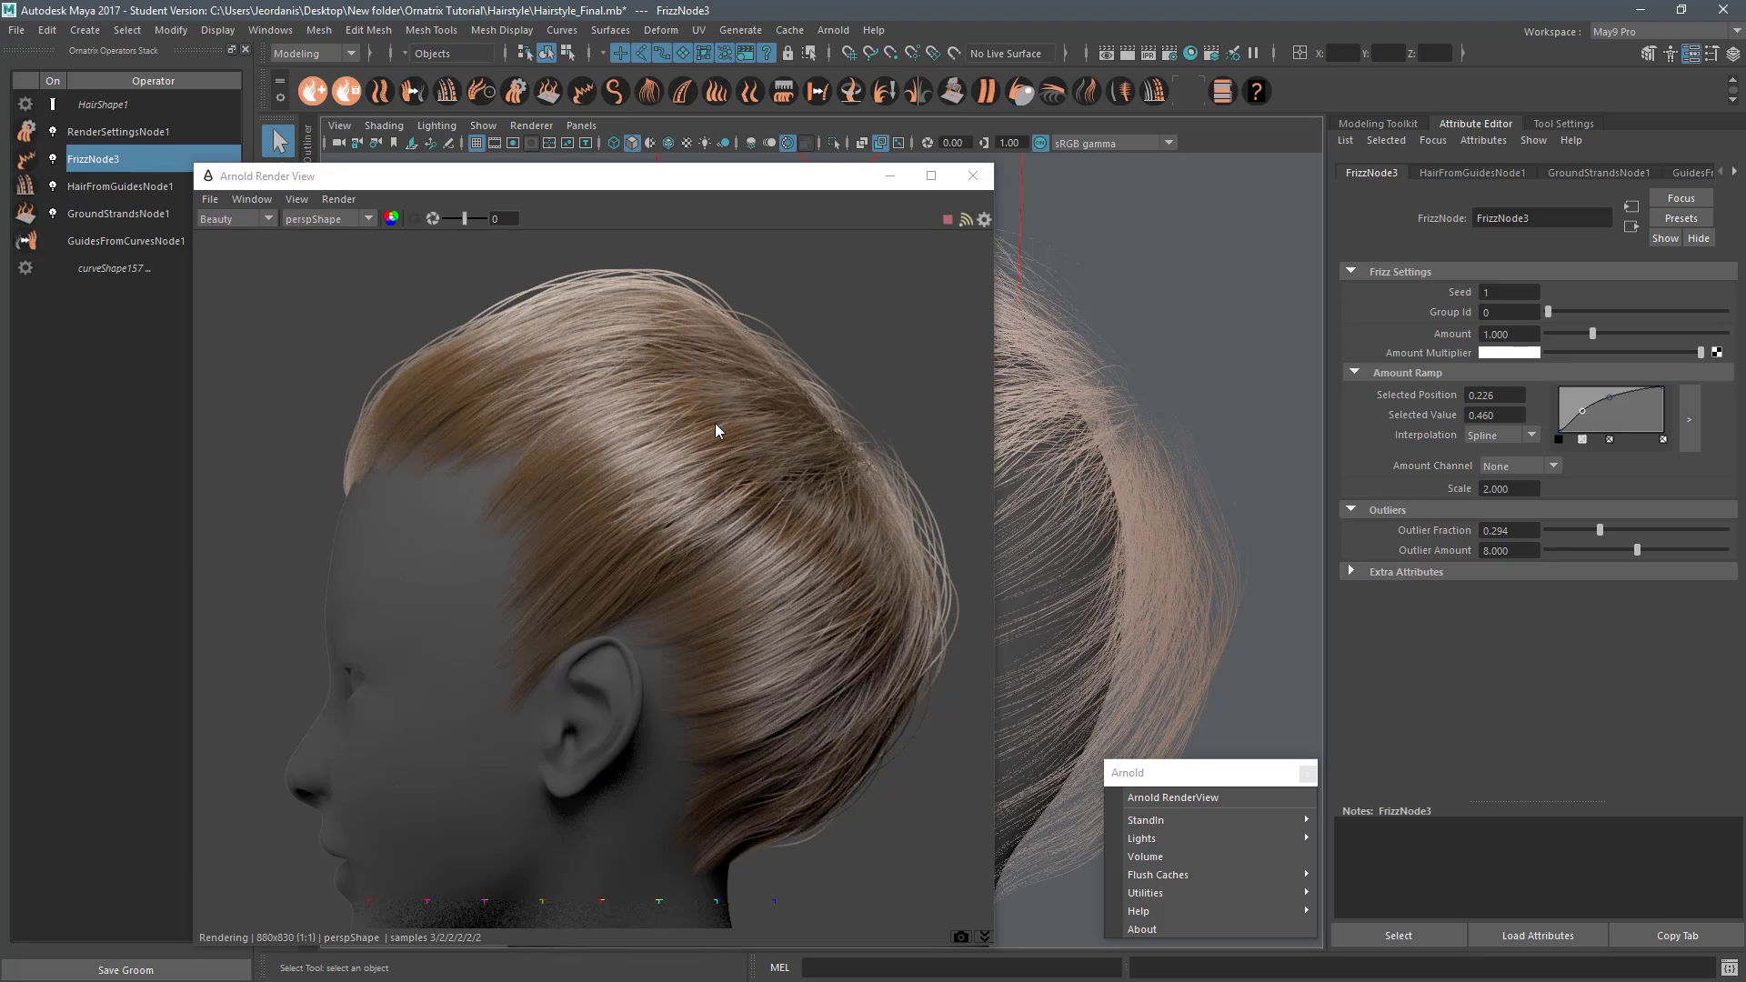
Step: Save the scene and add a Curl operator to the head hair above FrizzNode3
key("ctrl+s")
key("alt+Tab")
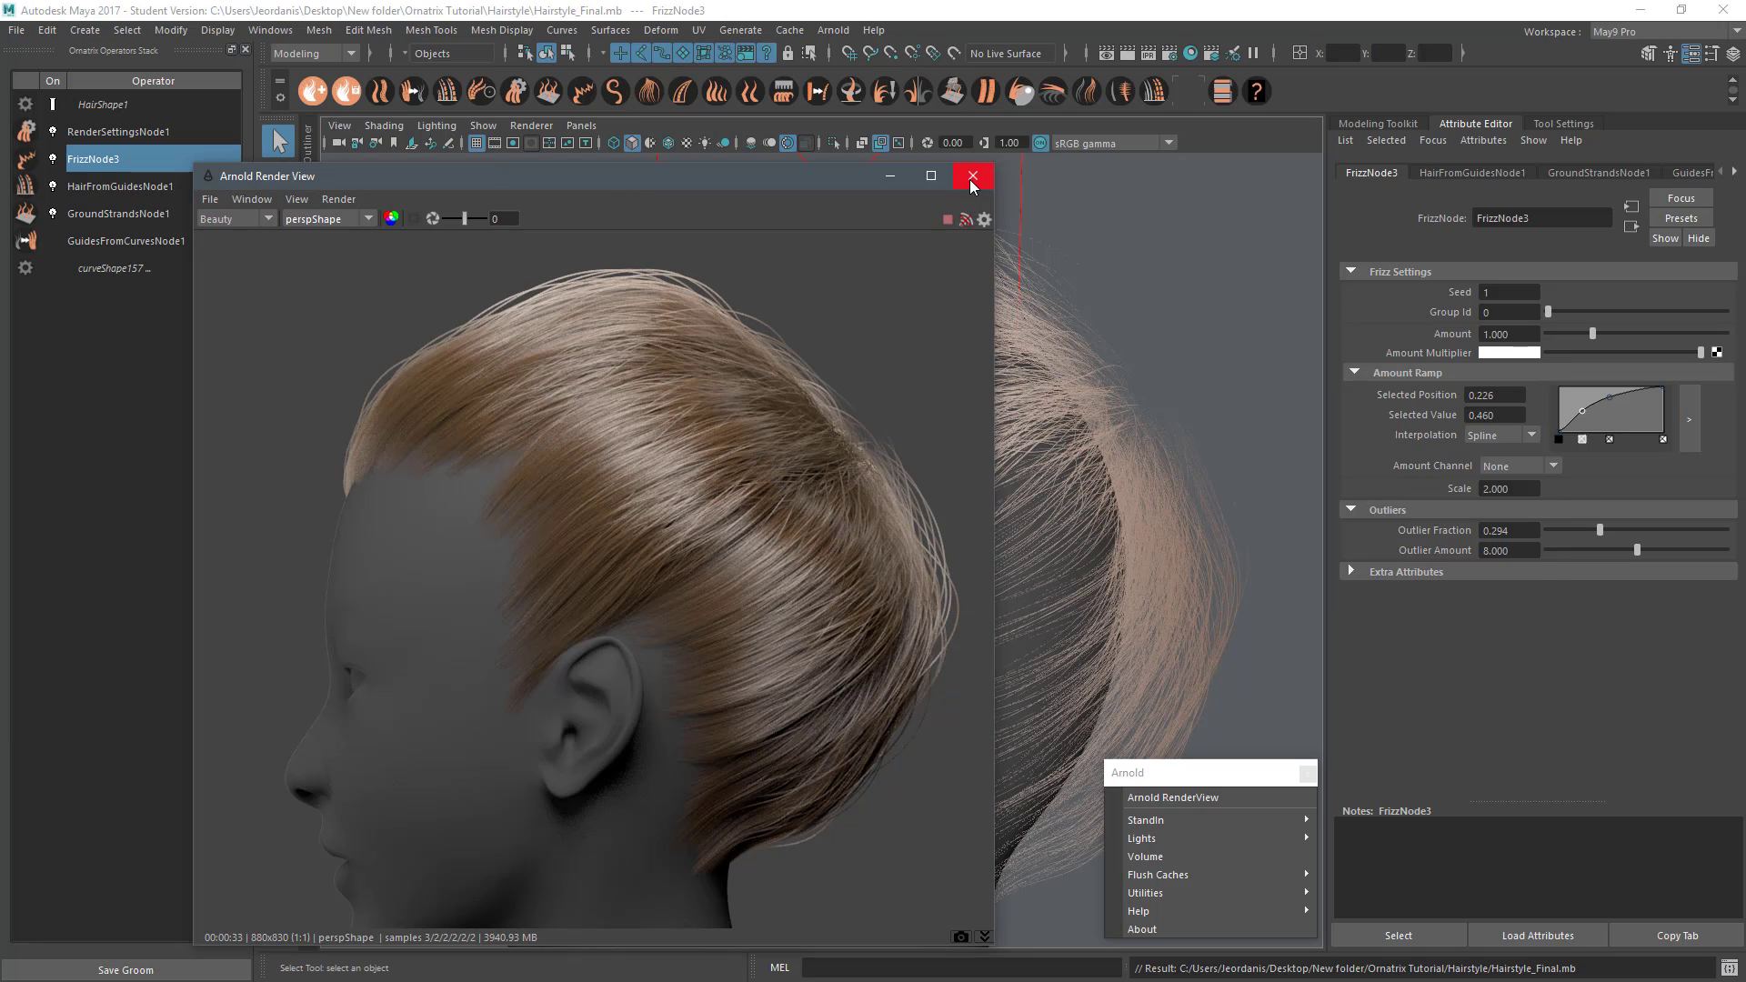
left_click(972, 176)
left_click(611, 92)
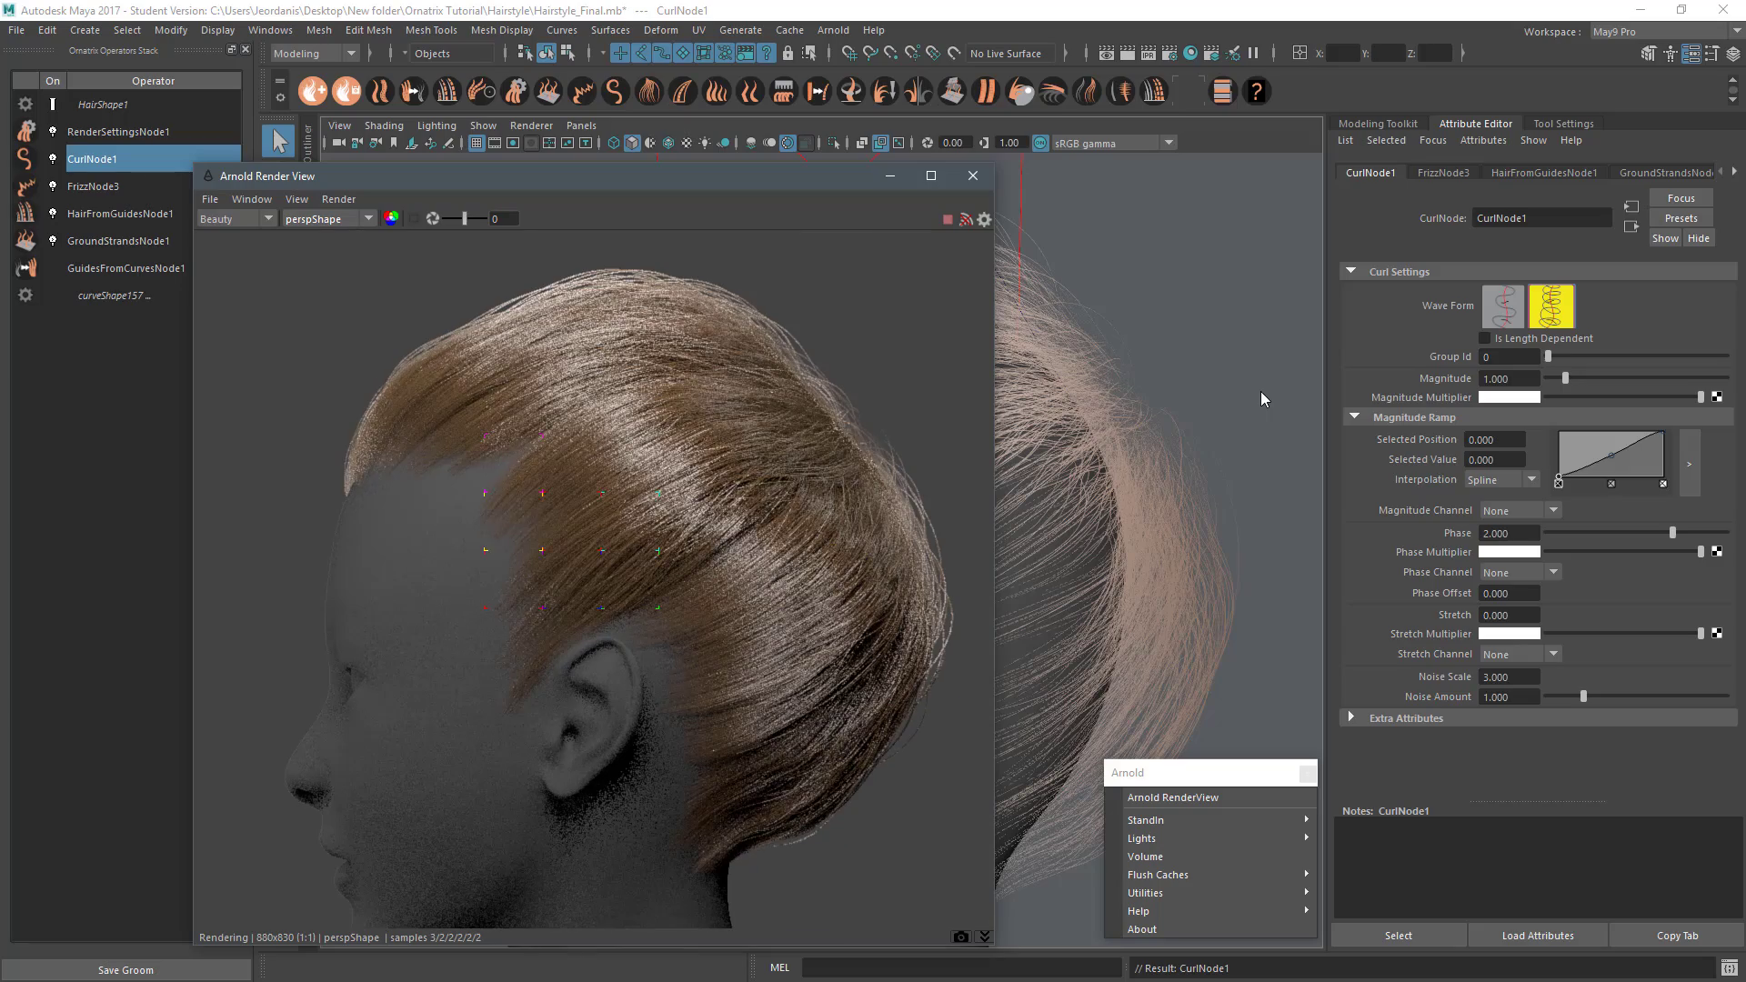
Step: Set CurlNode1's Magnitude to about 3.2 and lower the tip of its magnitude ramp to 0
left_click_drag(1565, 378, 1610, 378)
left_click(1538, 340)
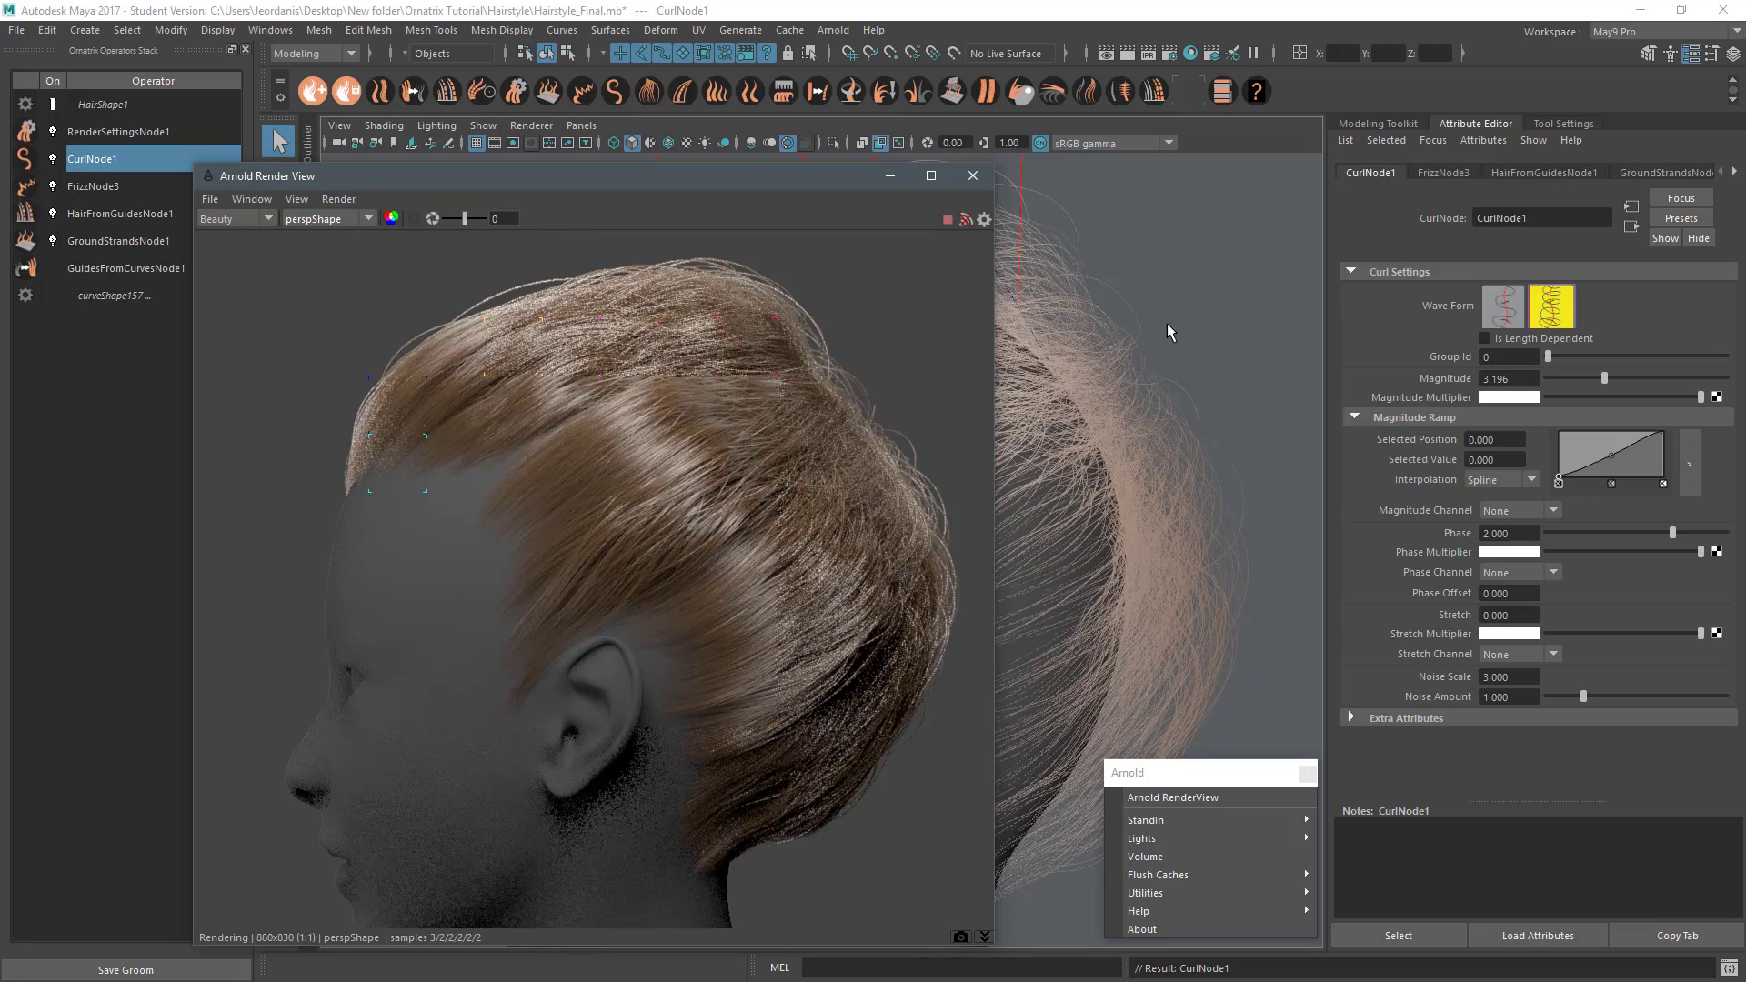
left_click(973, 176)
left_click_drag(1664, 435, 1668, 520)
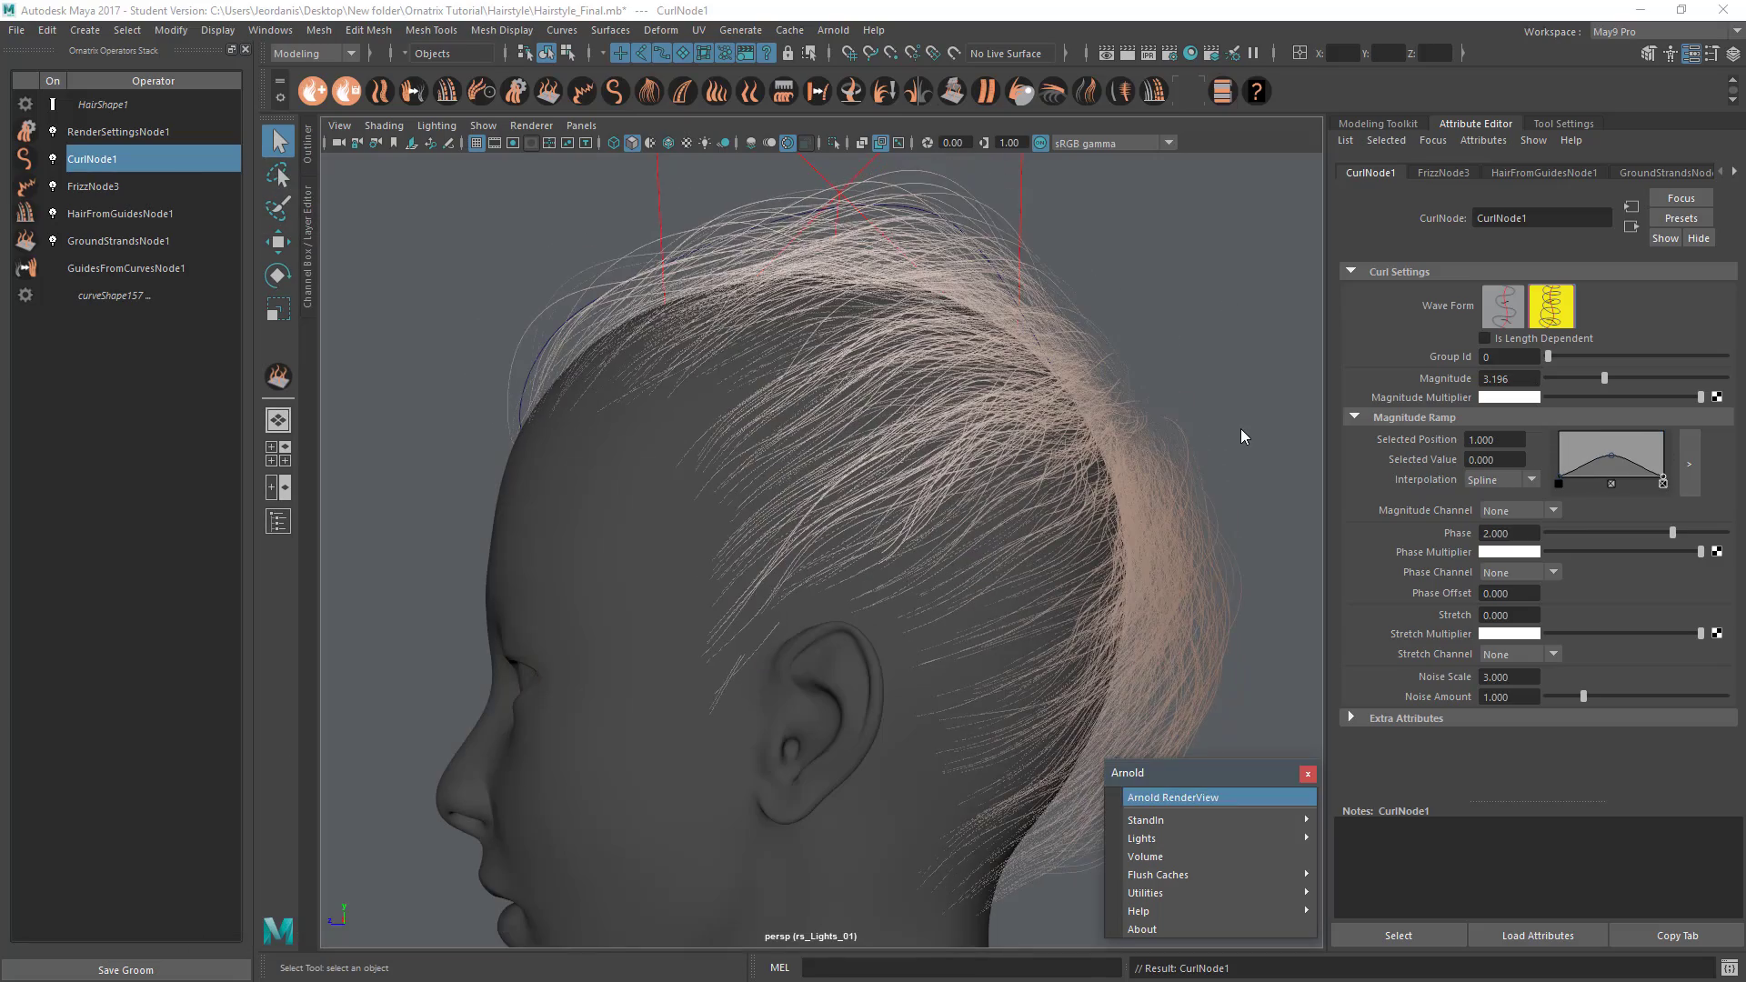
left_click(973, 176)
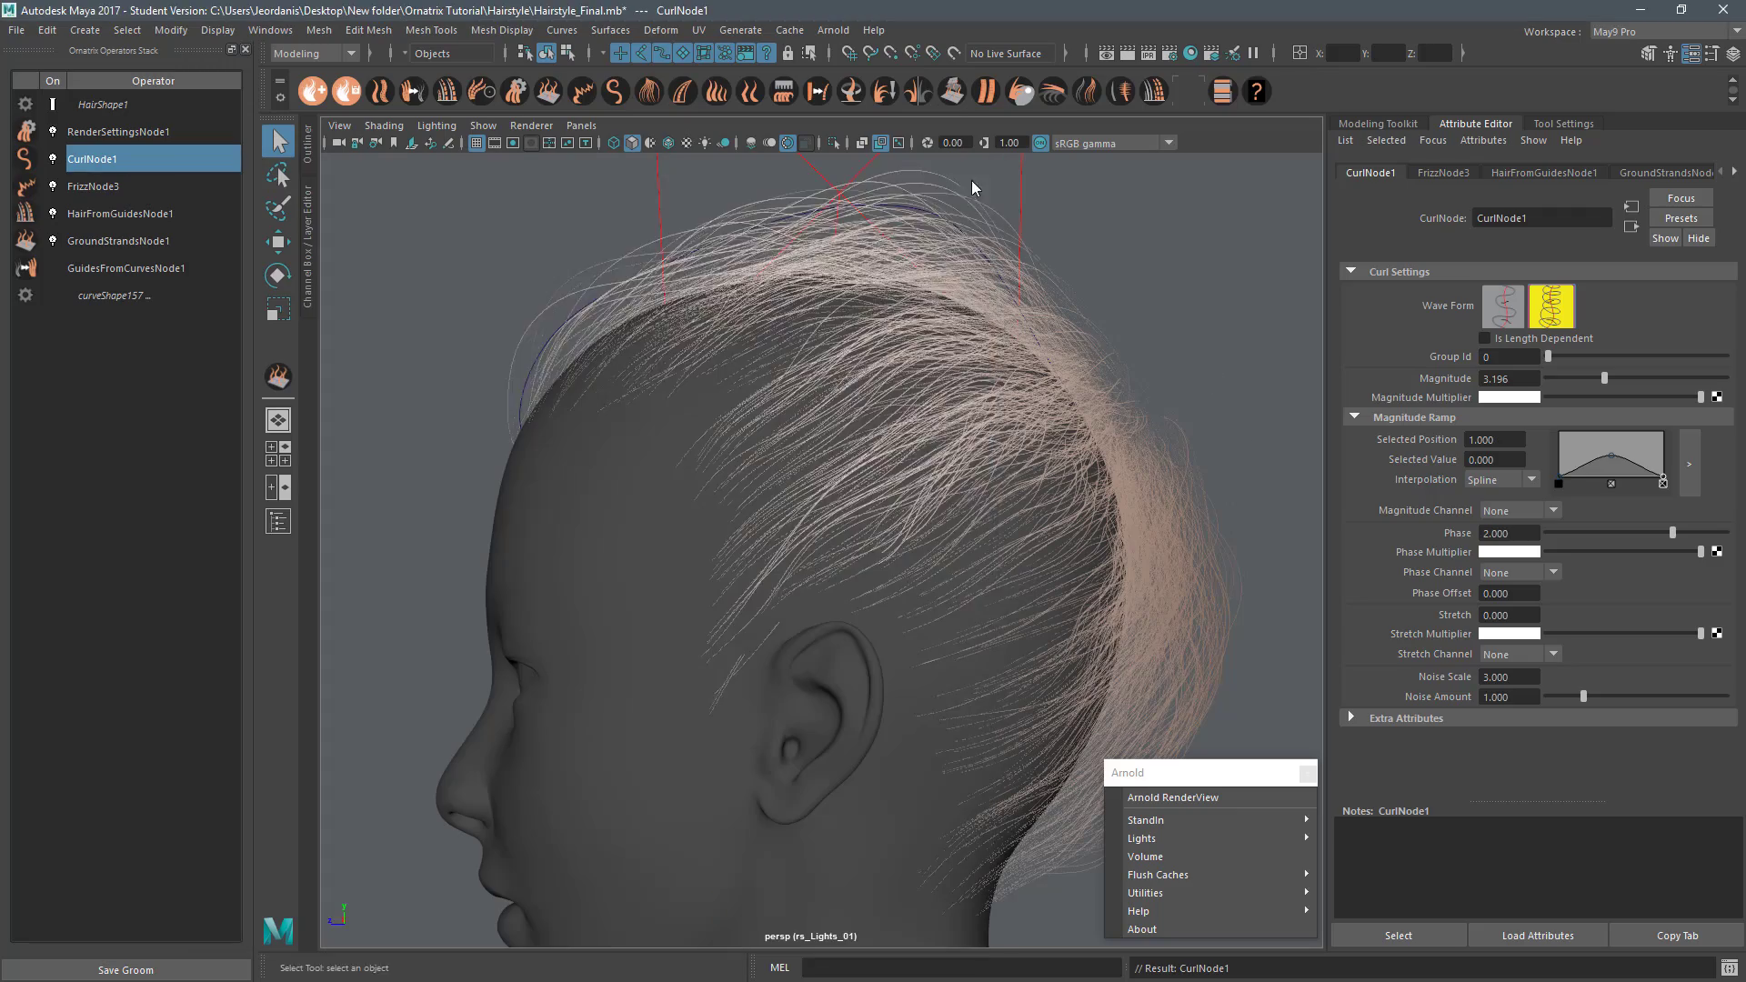
Step: Move CurlNode1 below FrizzNode3, set Magnitude 1 and Phase about -4.07, and check the head hair in Arnold
left_click(1503, 306)
left_click(1173, 798)
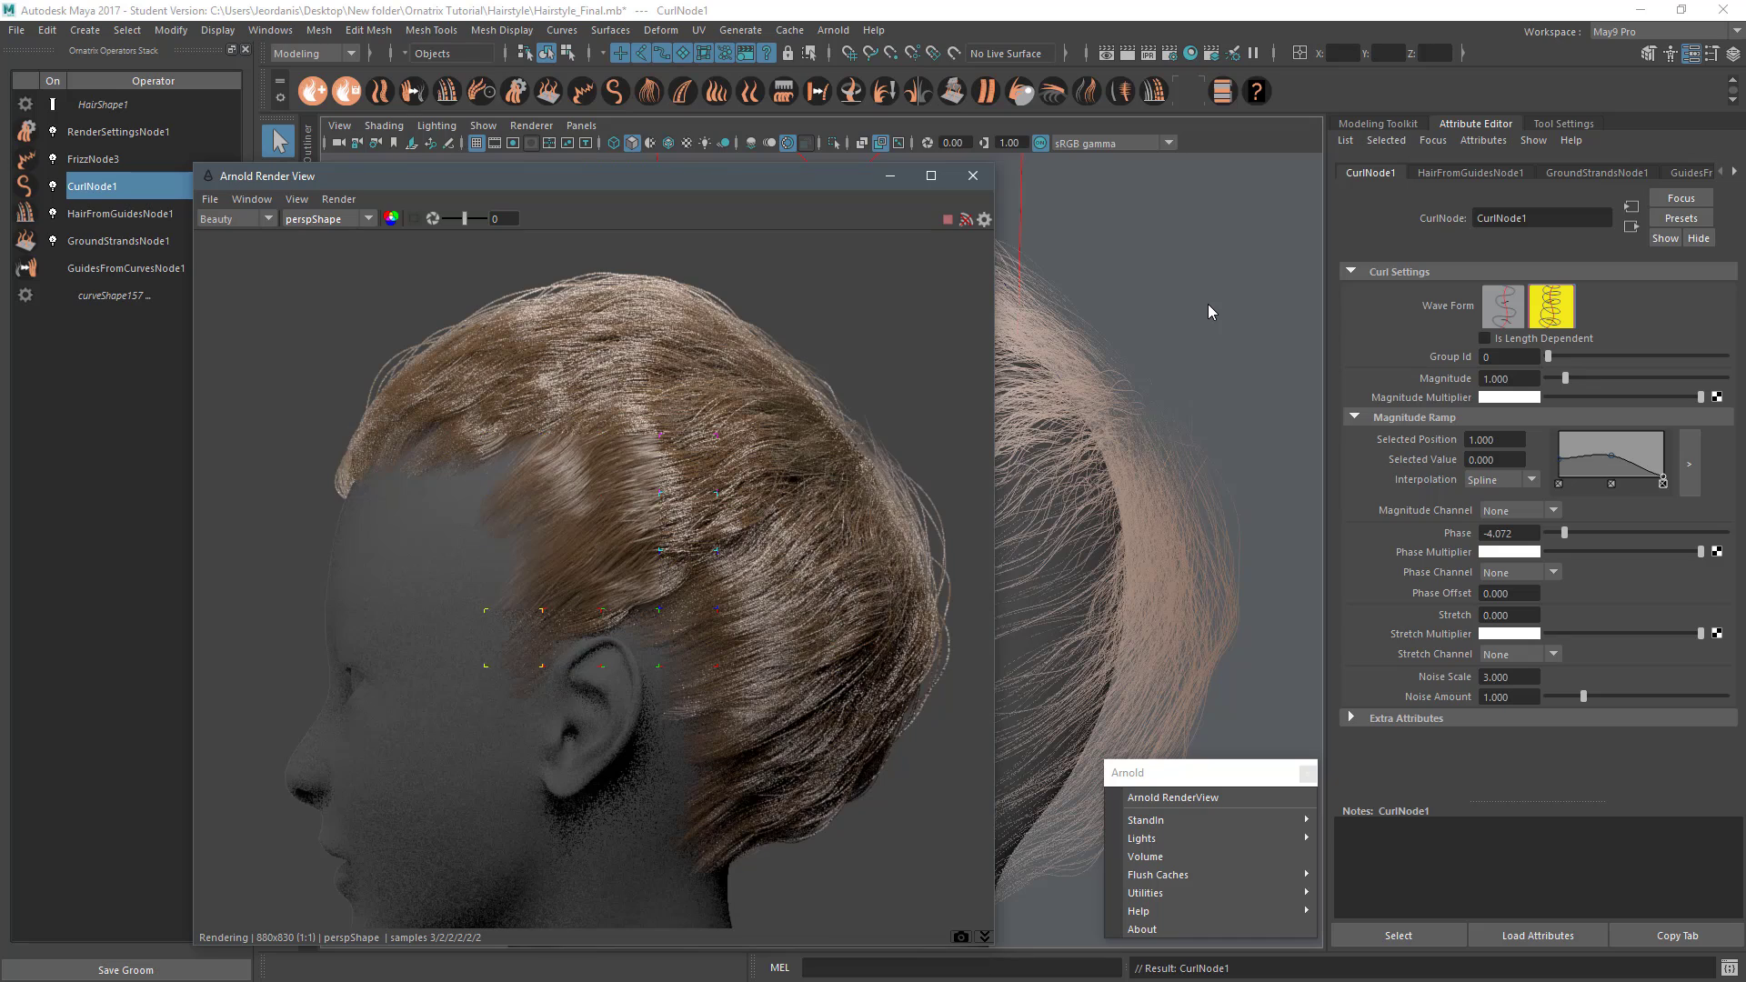
left_click(327, 219)
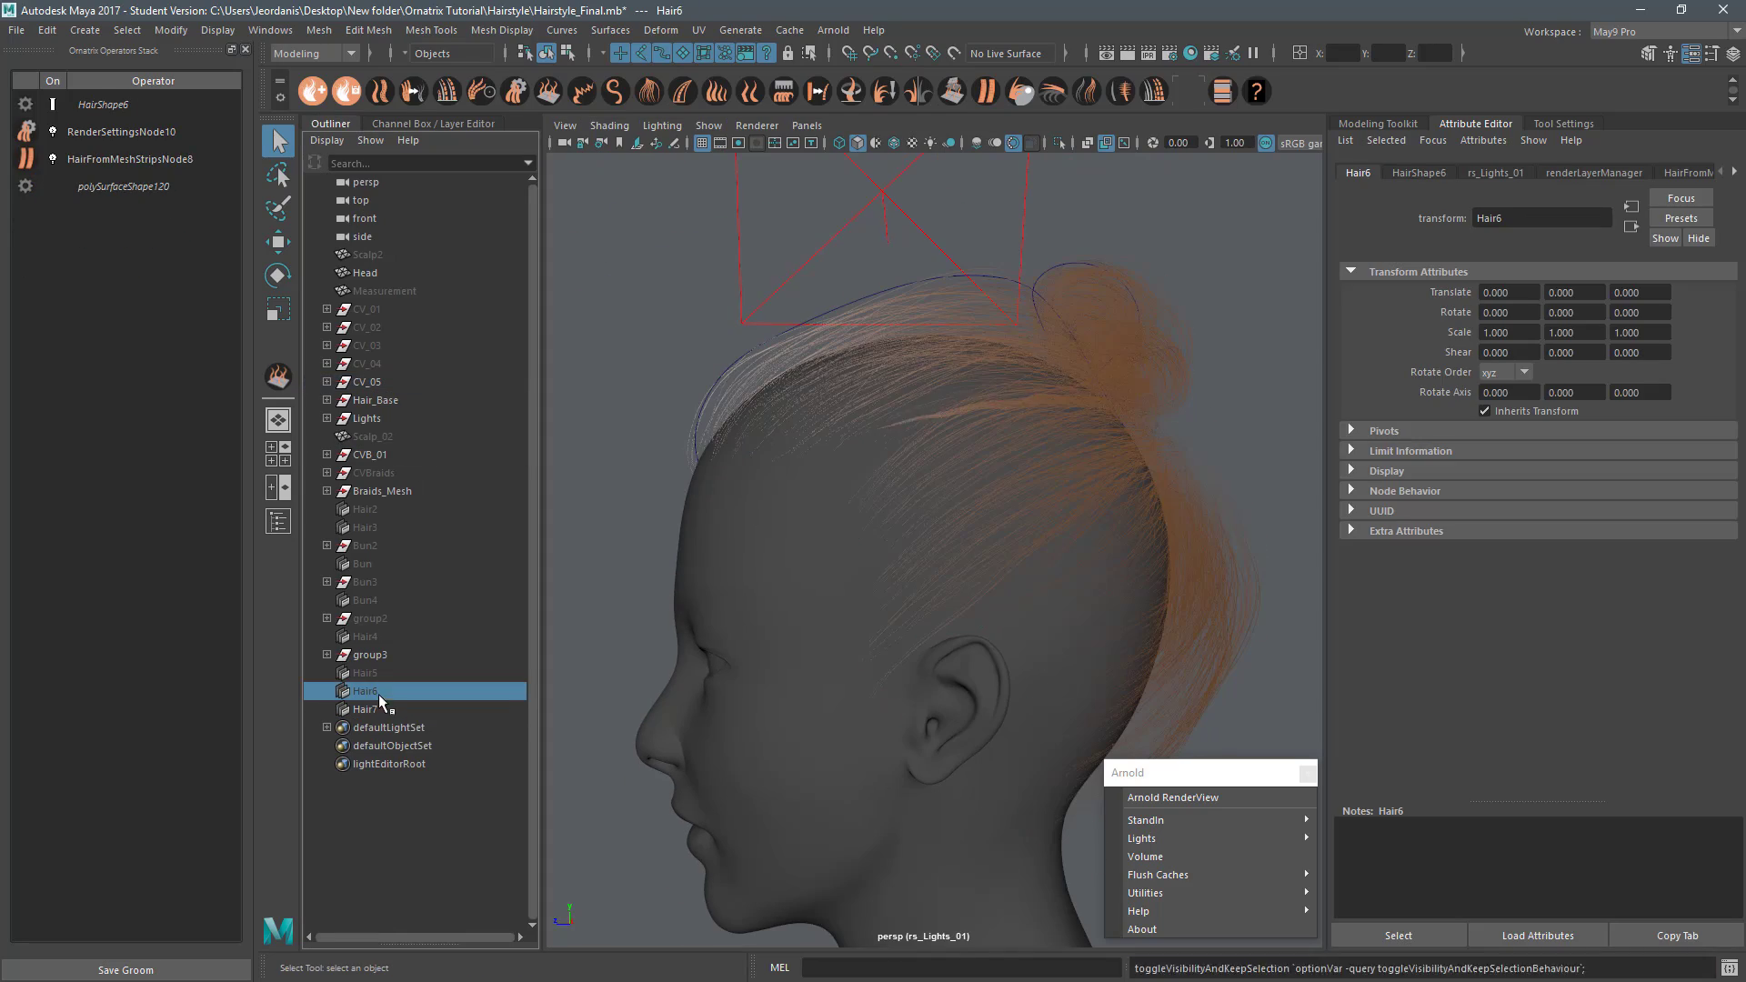
Step: Unhide the braid and bun hair objects and check the complete hairstyle up close in Arnold
left_click(379, 674)
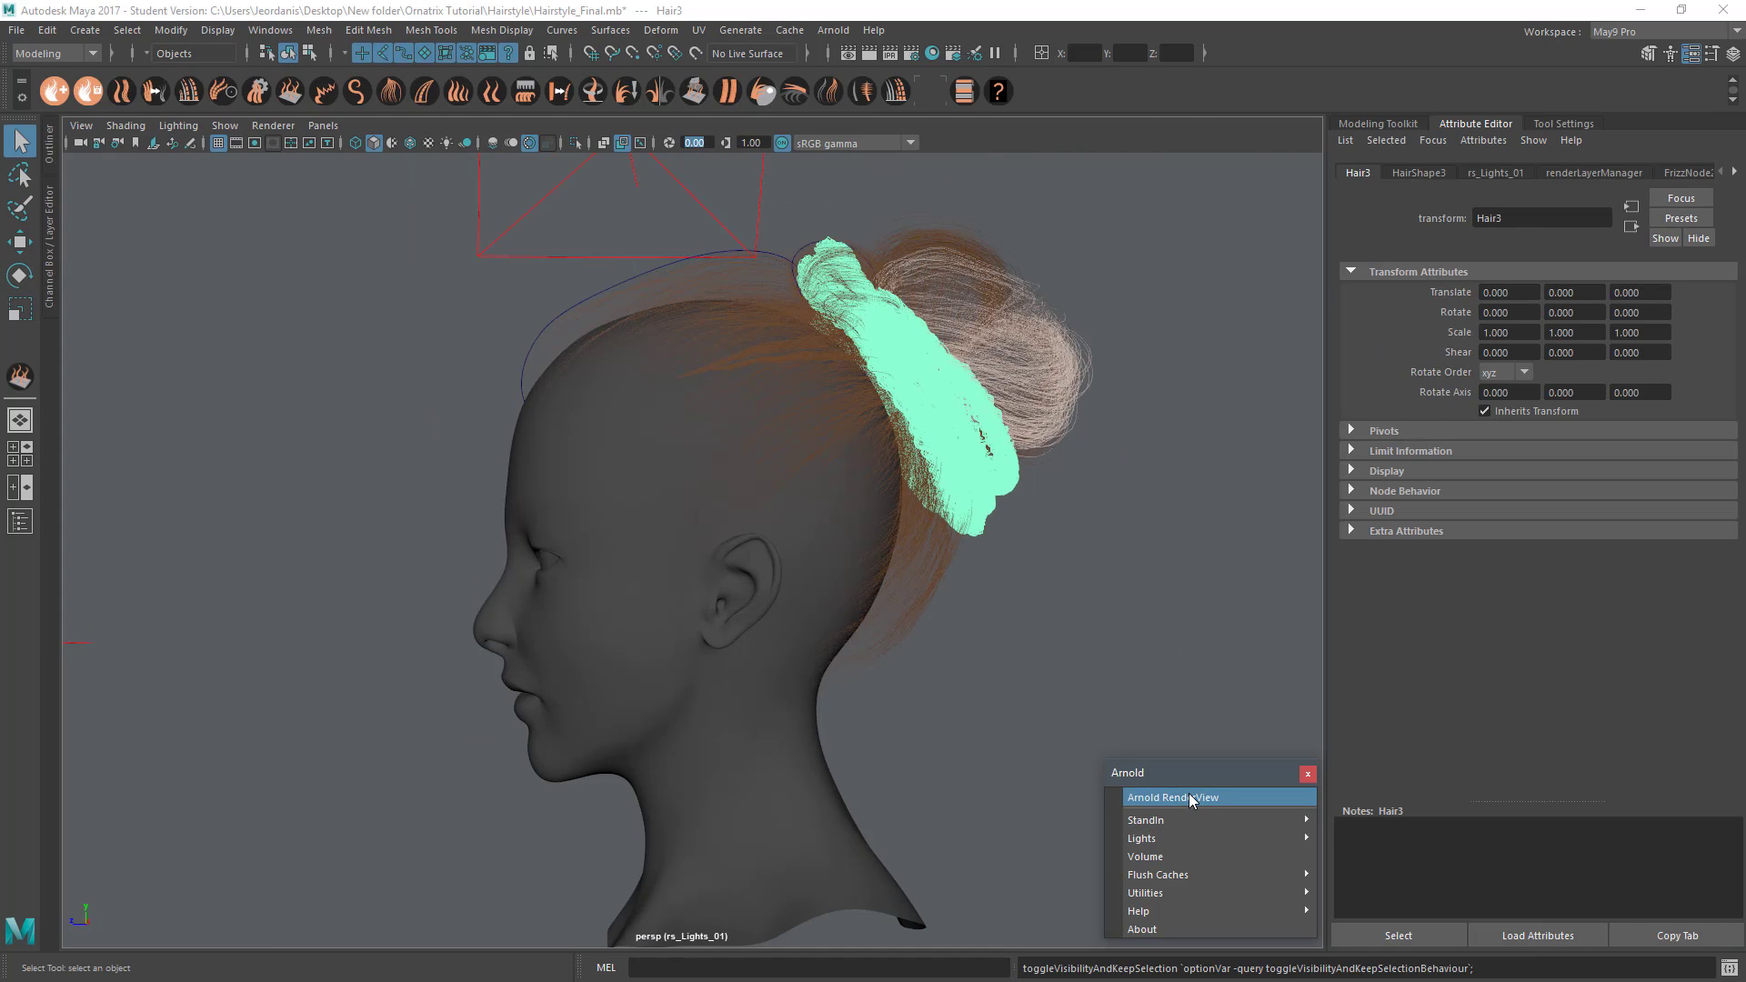
left_click(1173, 798)
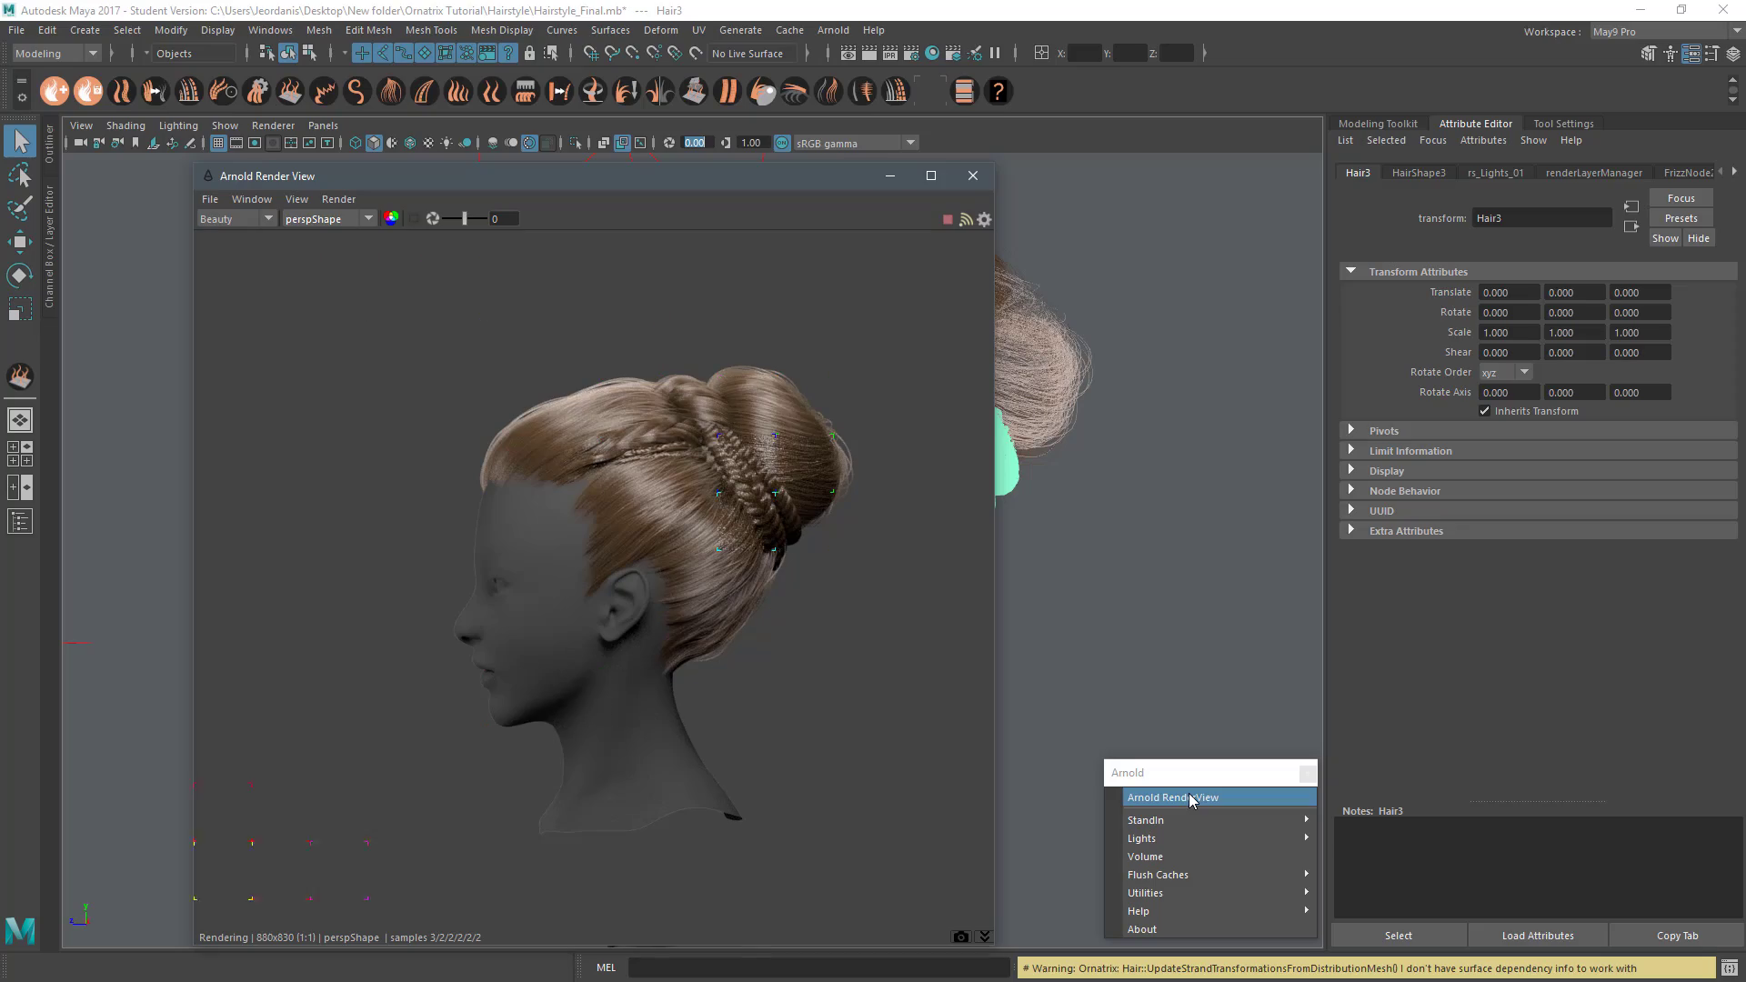
left_click_drag(1066, 391, 1087, 406, "alt")
right_click_drag(1088, 405, 1127, 507, "alt")
left_click(973, 176)
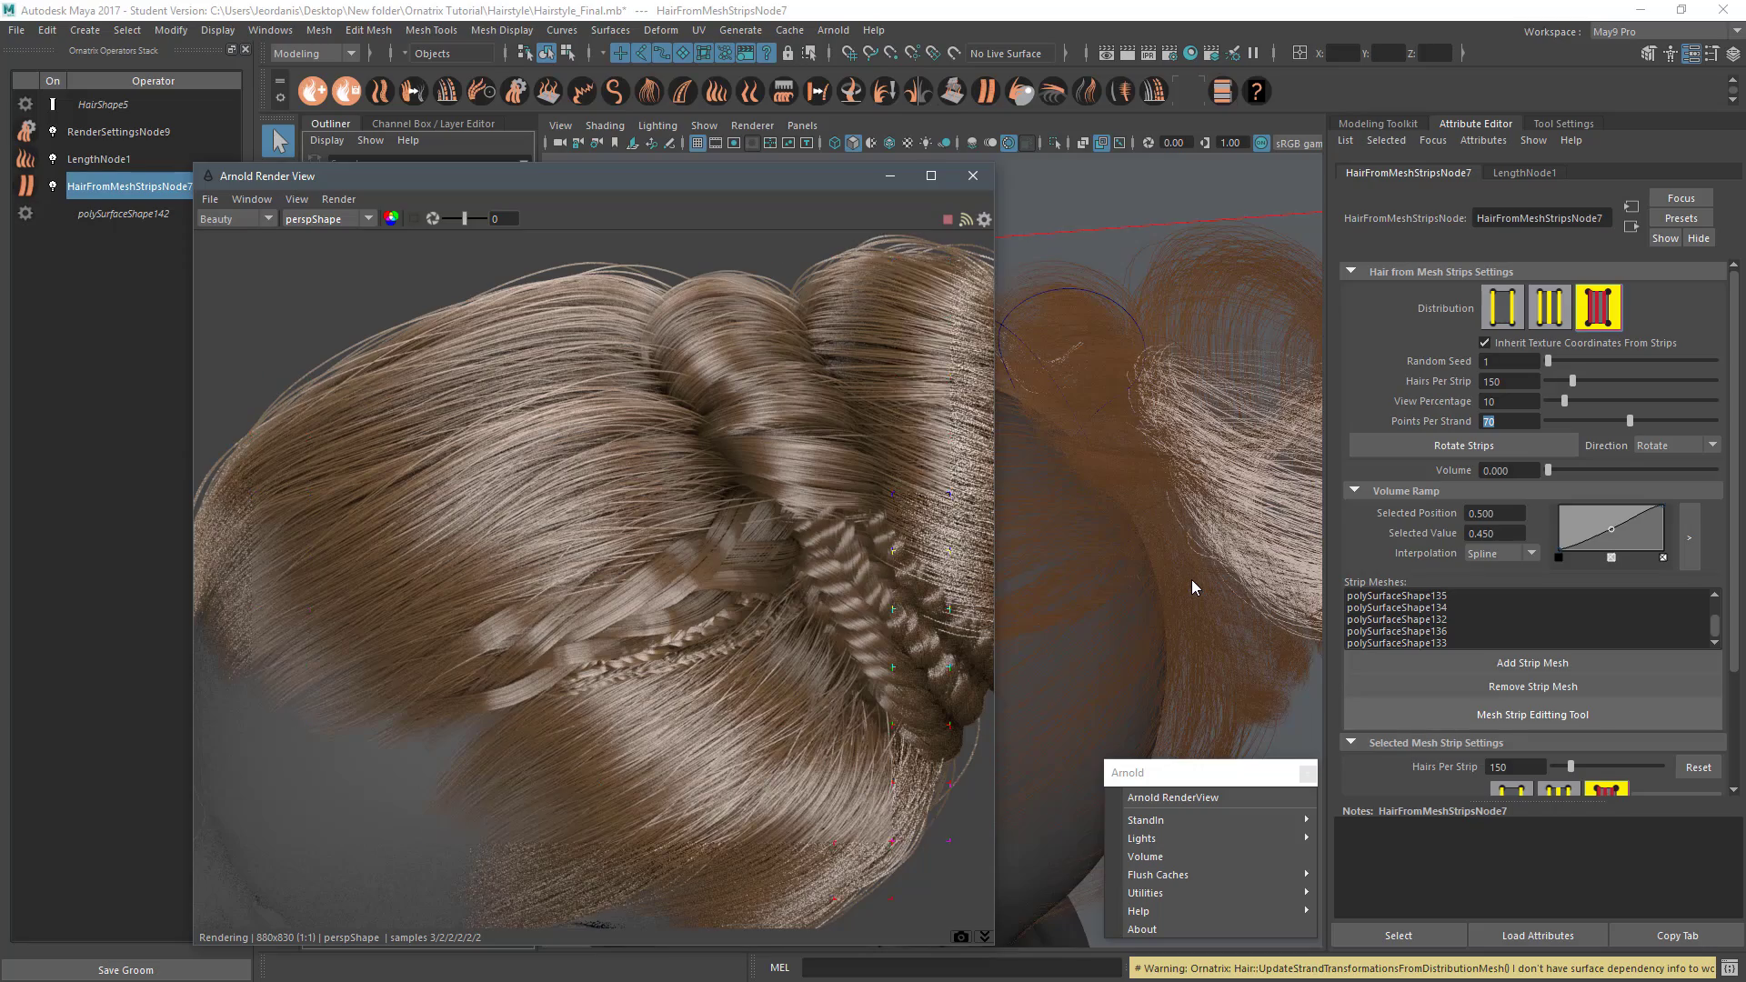
Step: Isolate the Hair5, Hair6 and Hair7 braids together with the Lights group and check them in the Arnold render
left_click_drag(1191, 580, 948, 527, "alt")
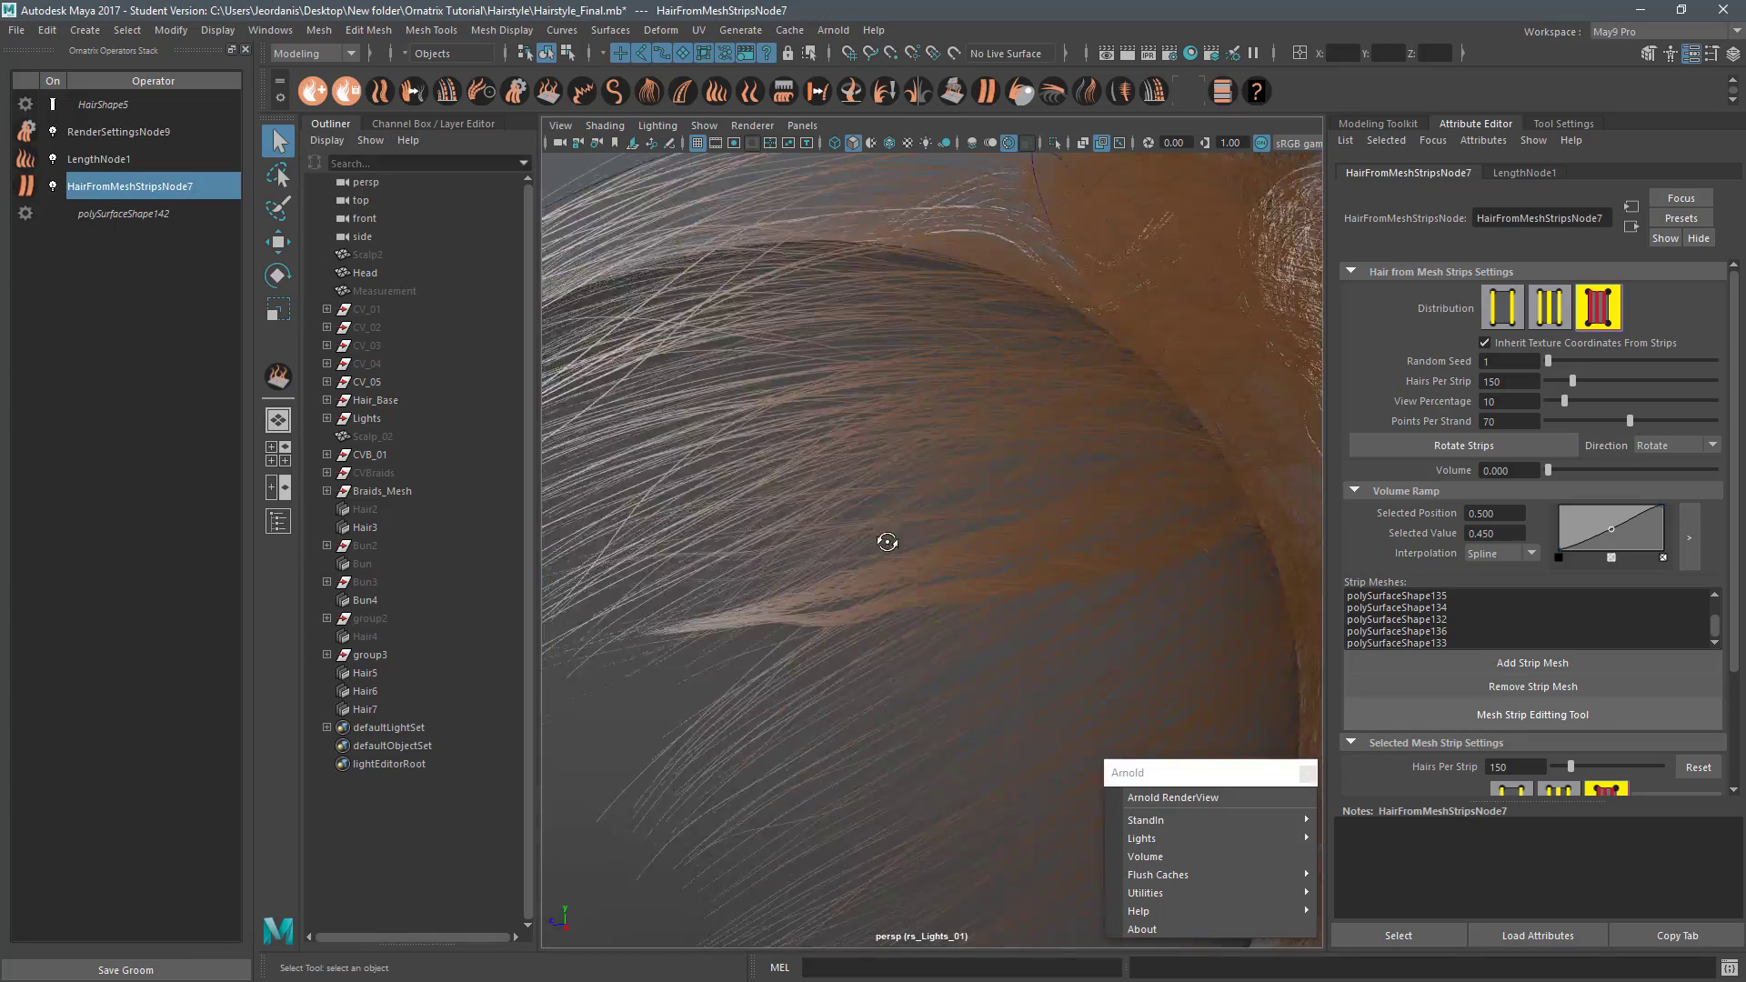
left_click(365, 709, "shift")
left_click(1055, 143)
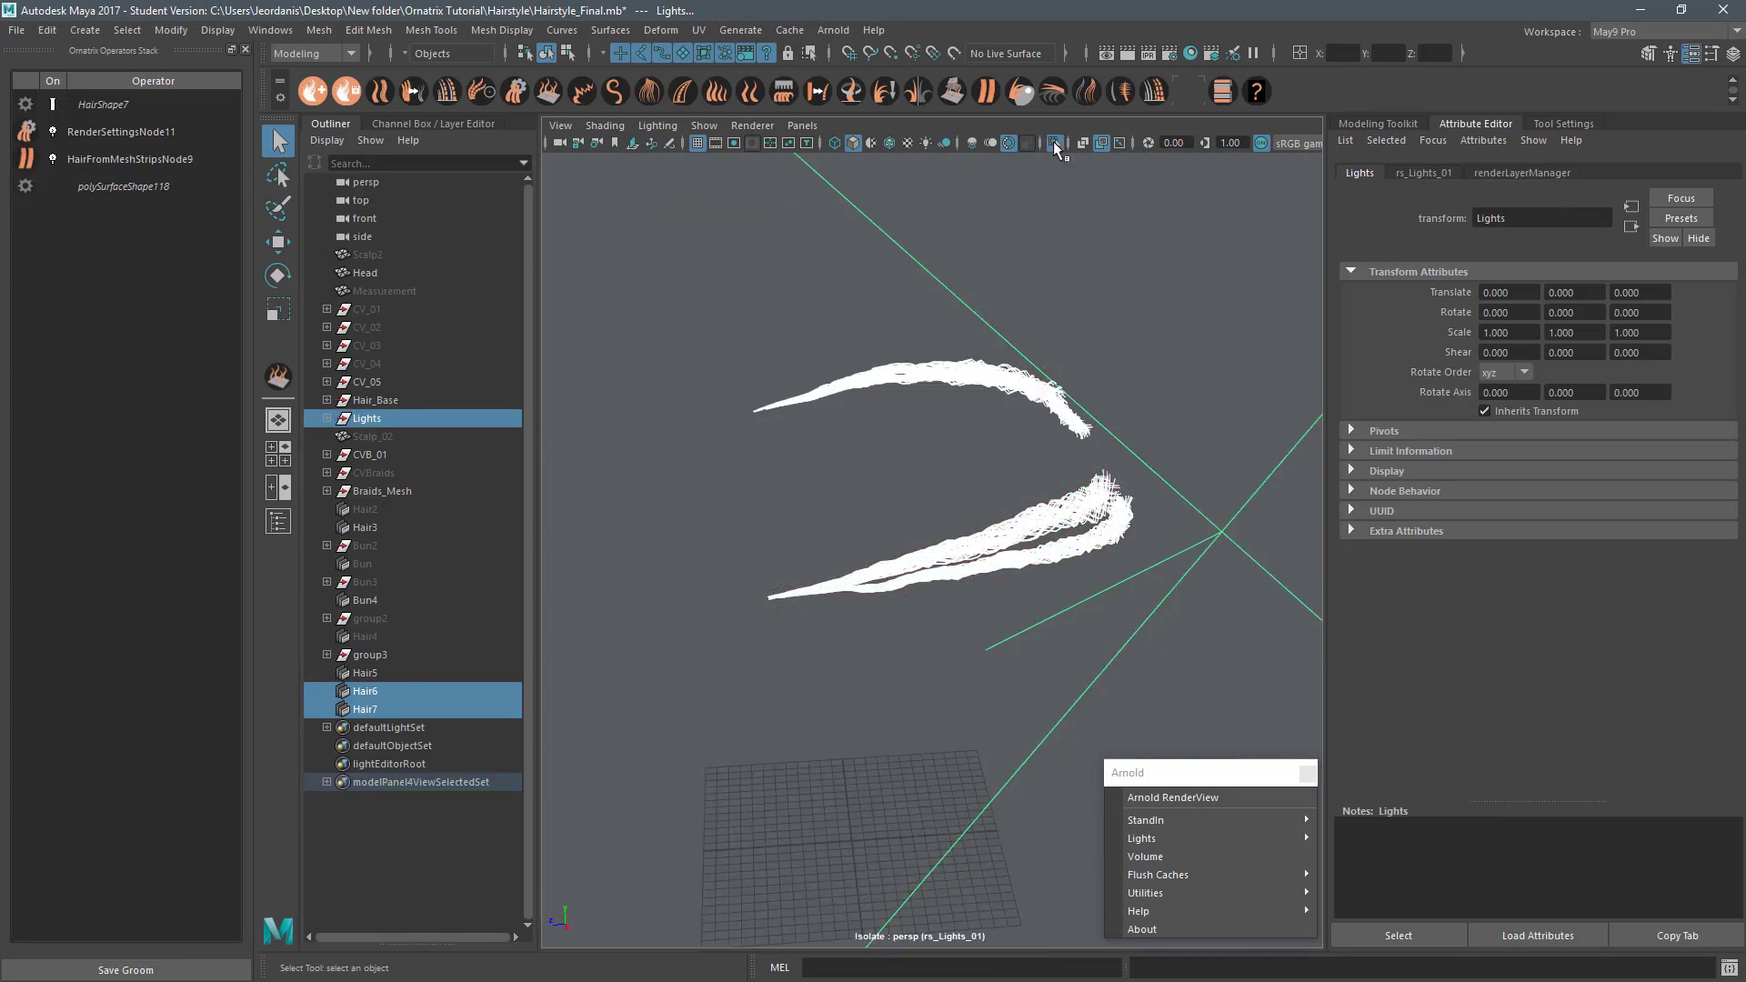
left_click(1173, 797)
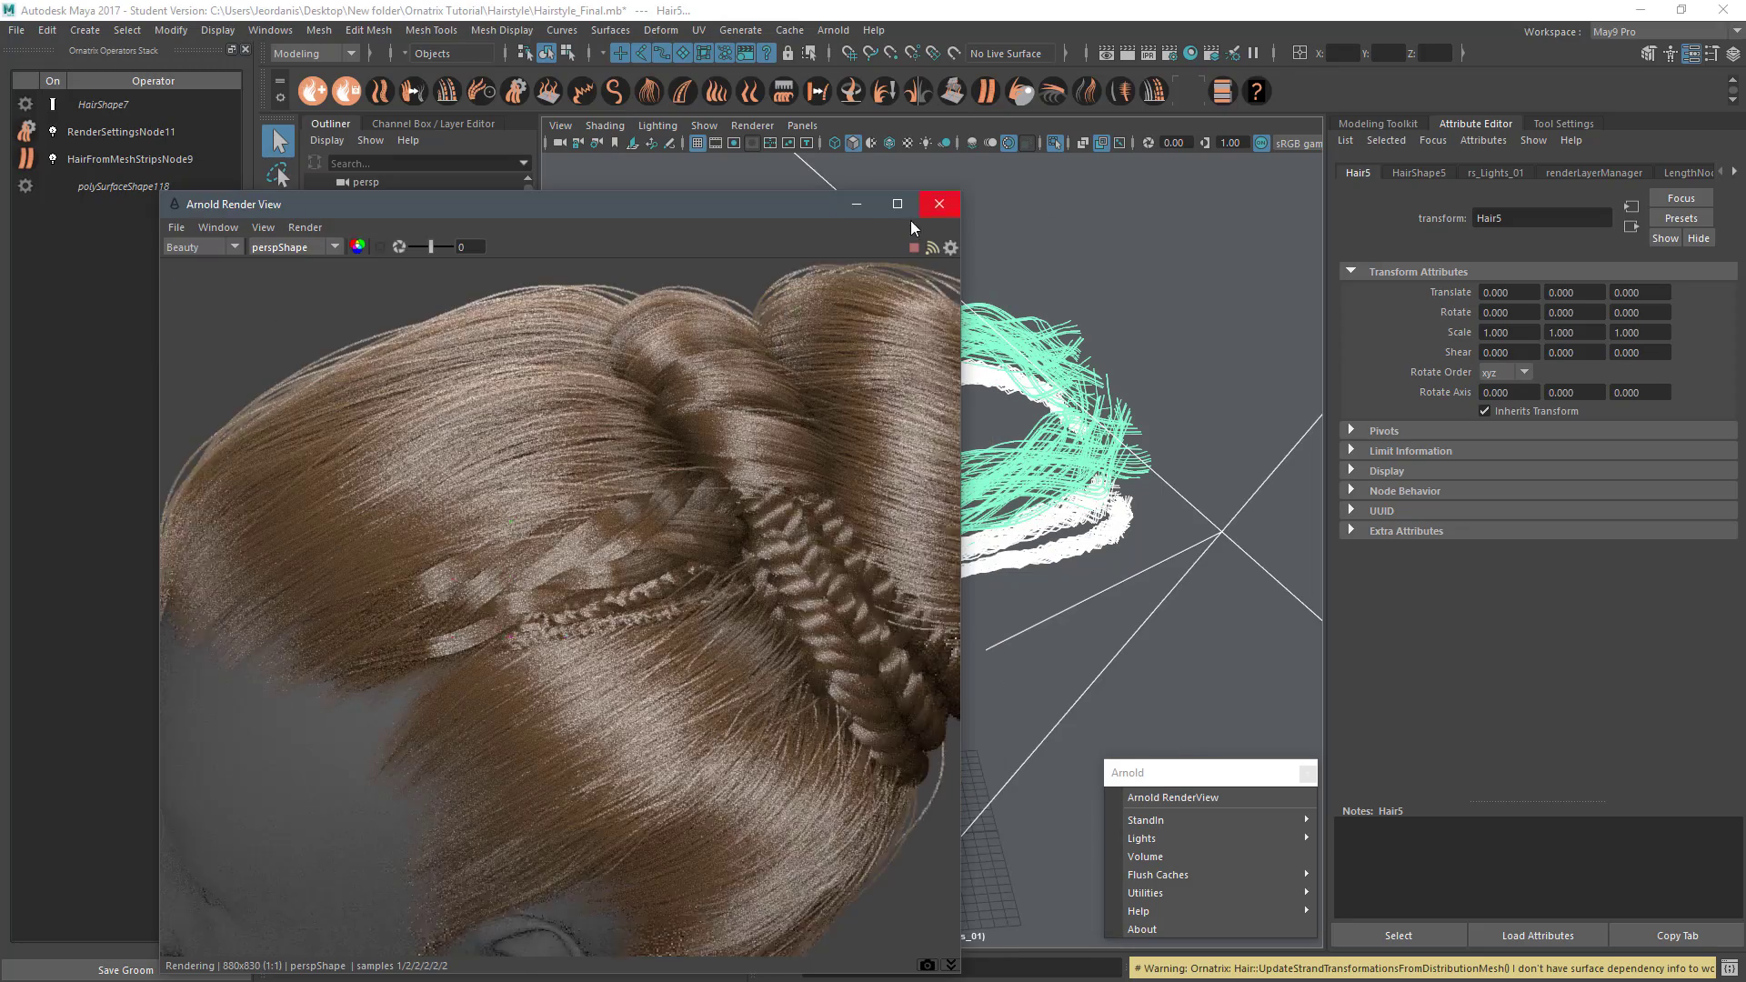
left_click(938, 201)
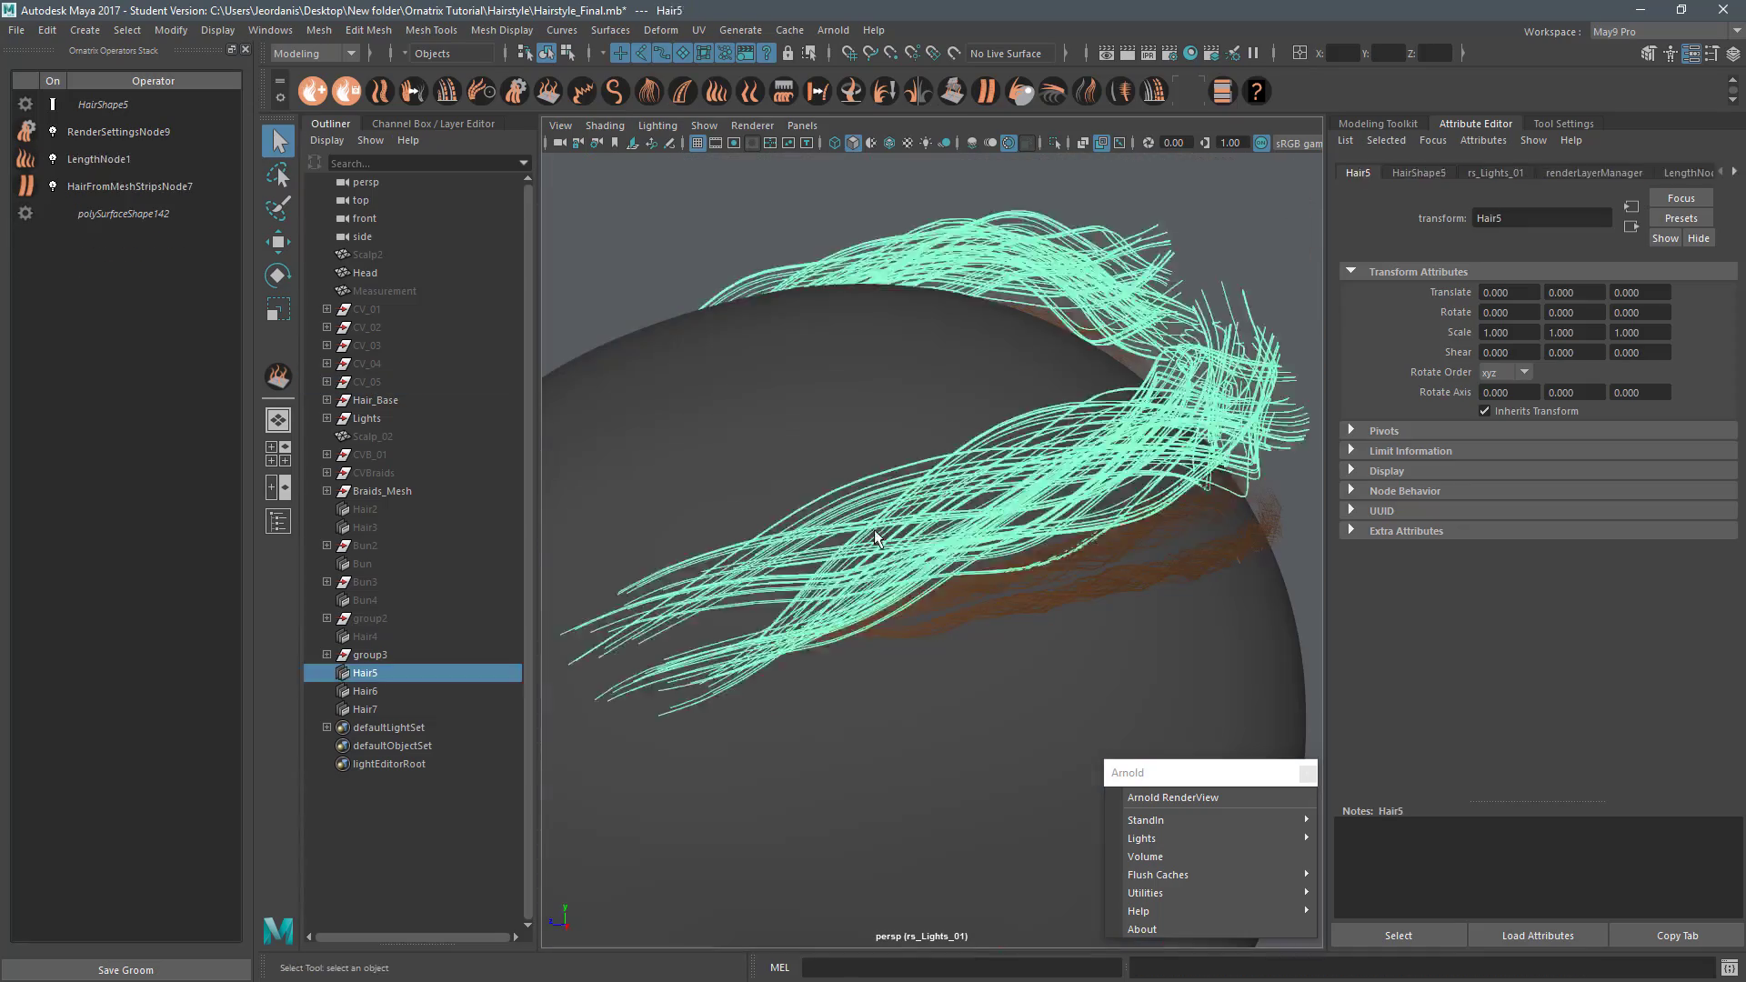
Step: Set Hair5's mesh strip Volume to 1 with a ramp start of 0, and inspect the strips with the Mesh Strip Editing Tool
left_click_drag(1548, 470, 1557, 468)
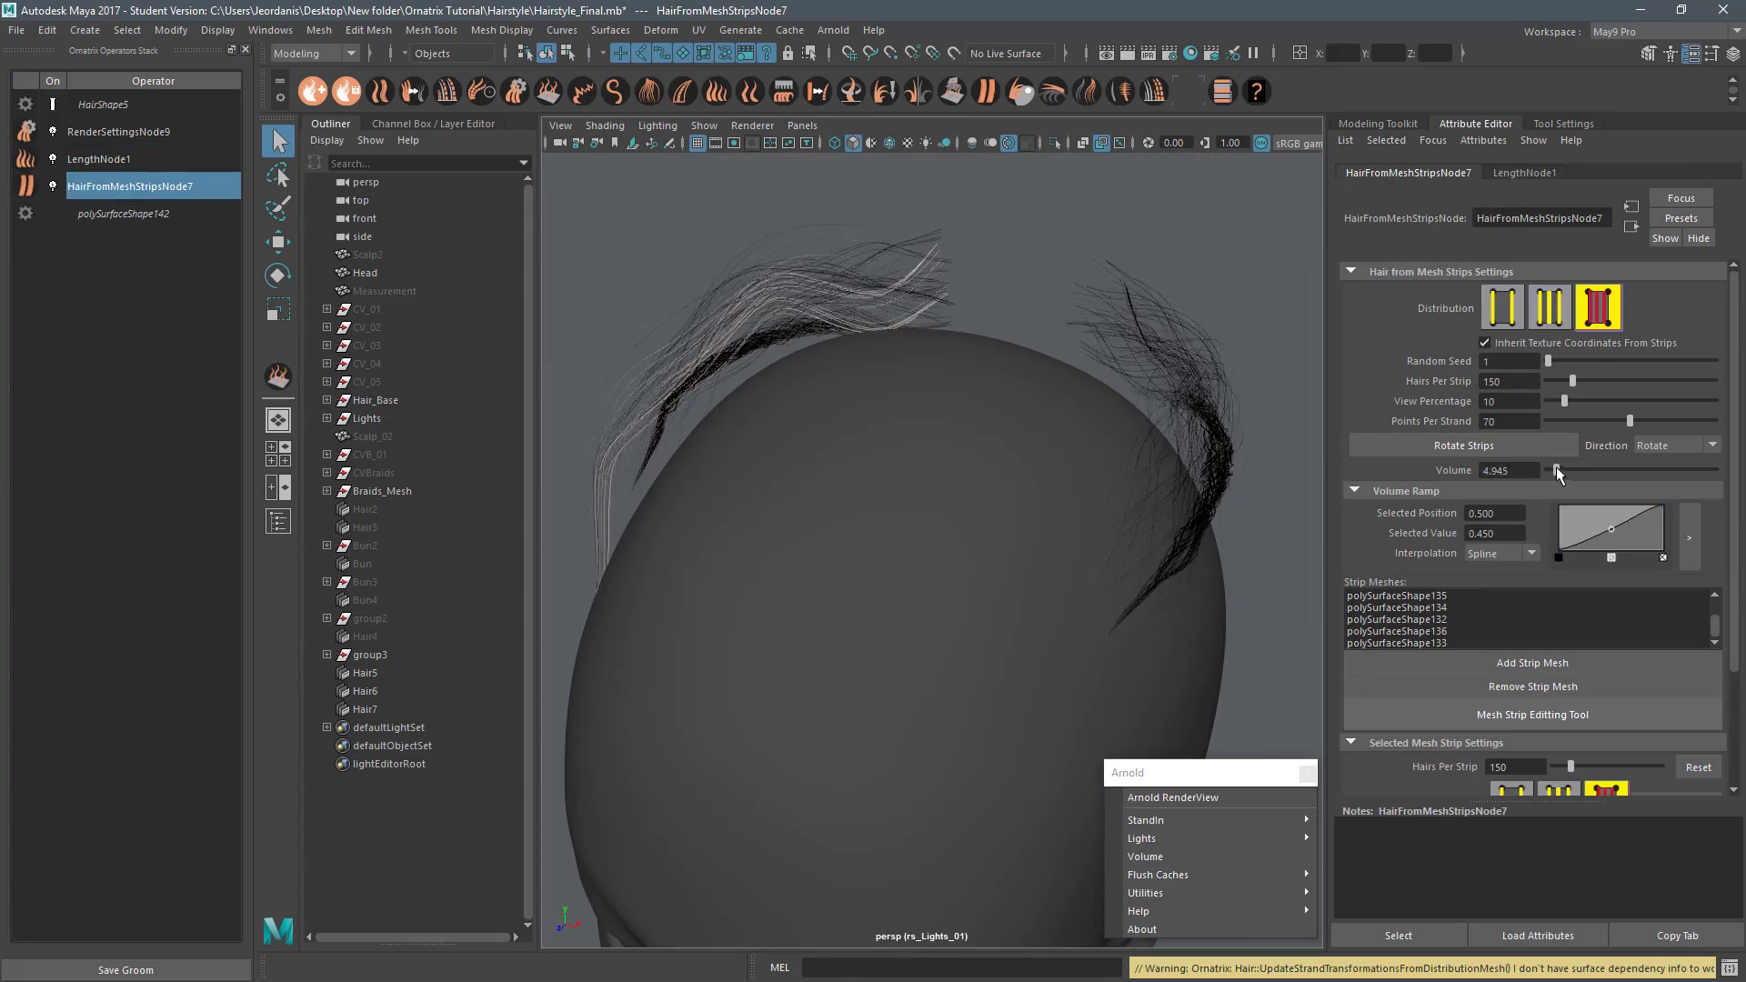
left_click_drag(1559, 550, 1536, 557)
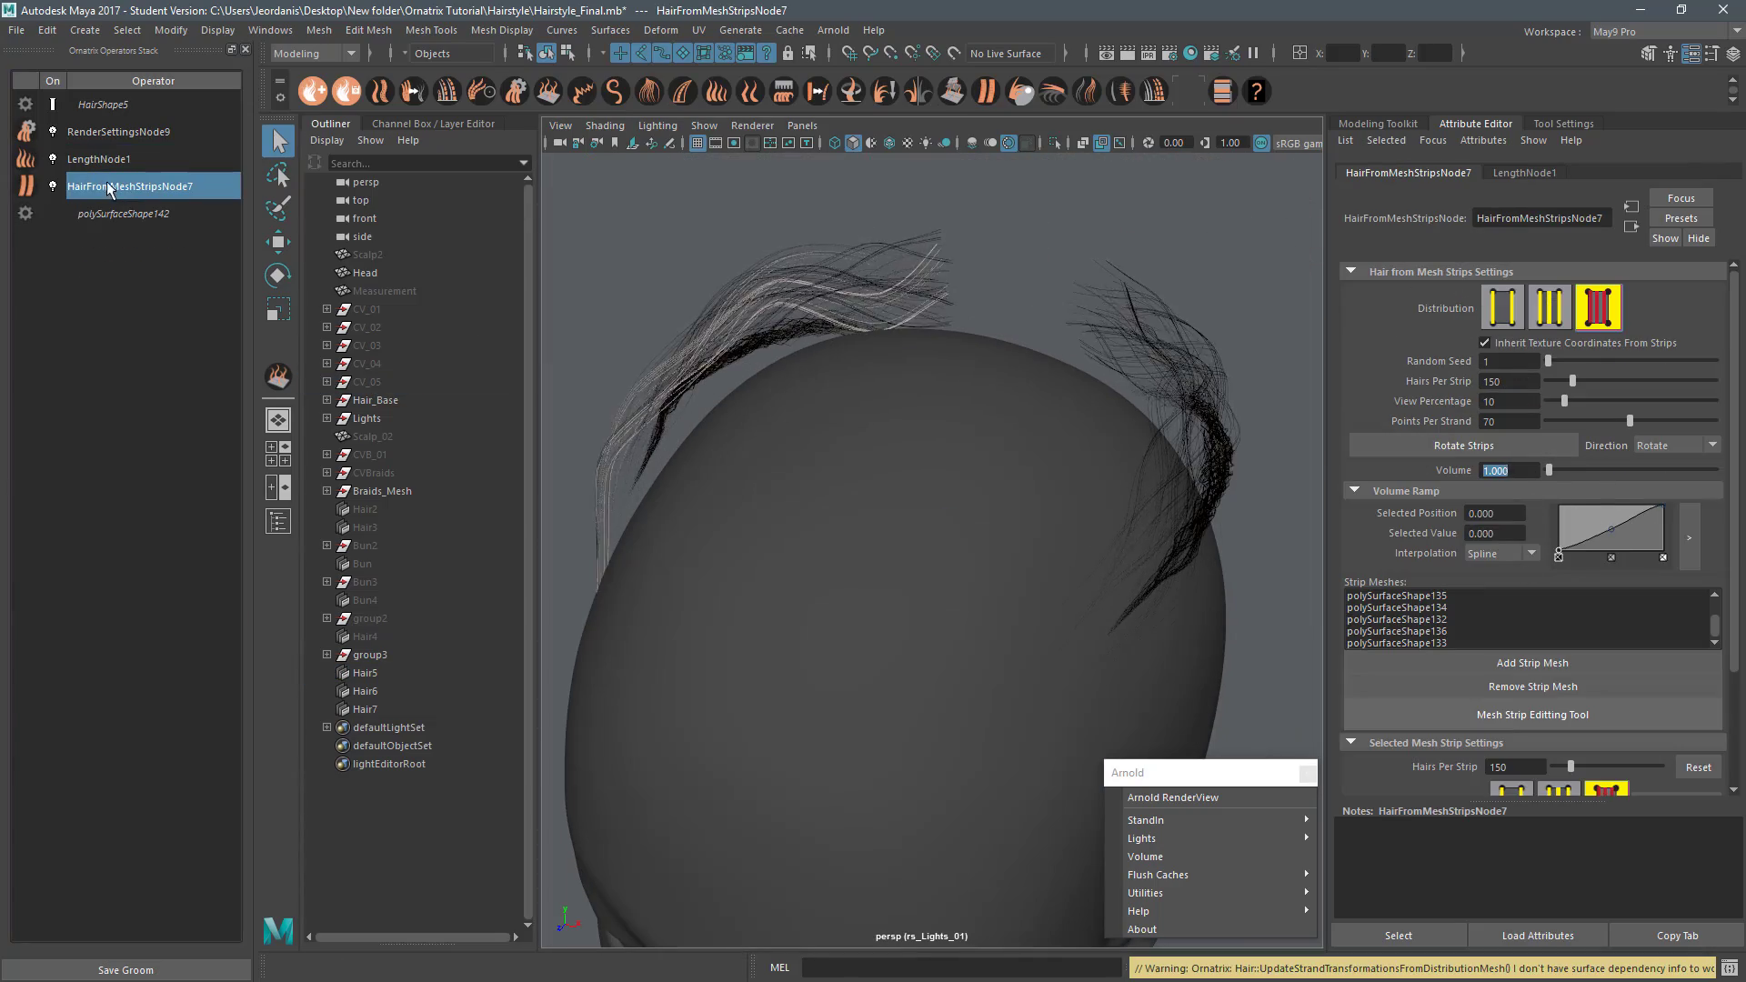
left_click(1532, 715)
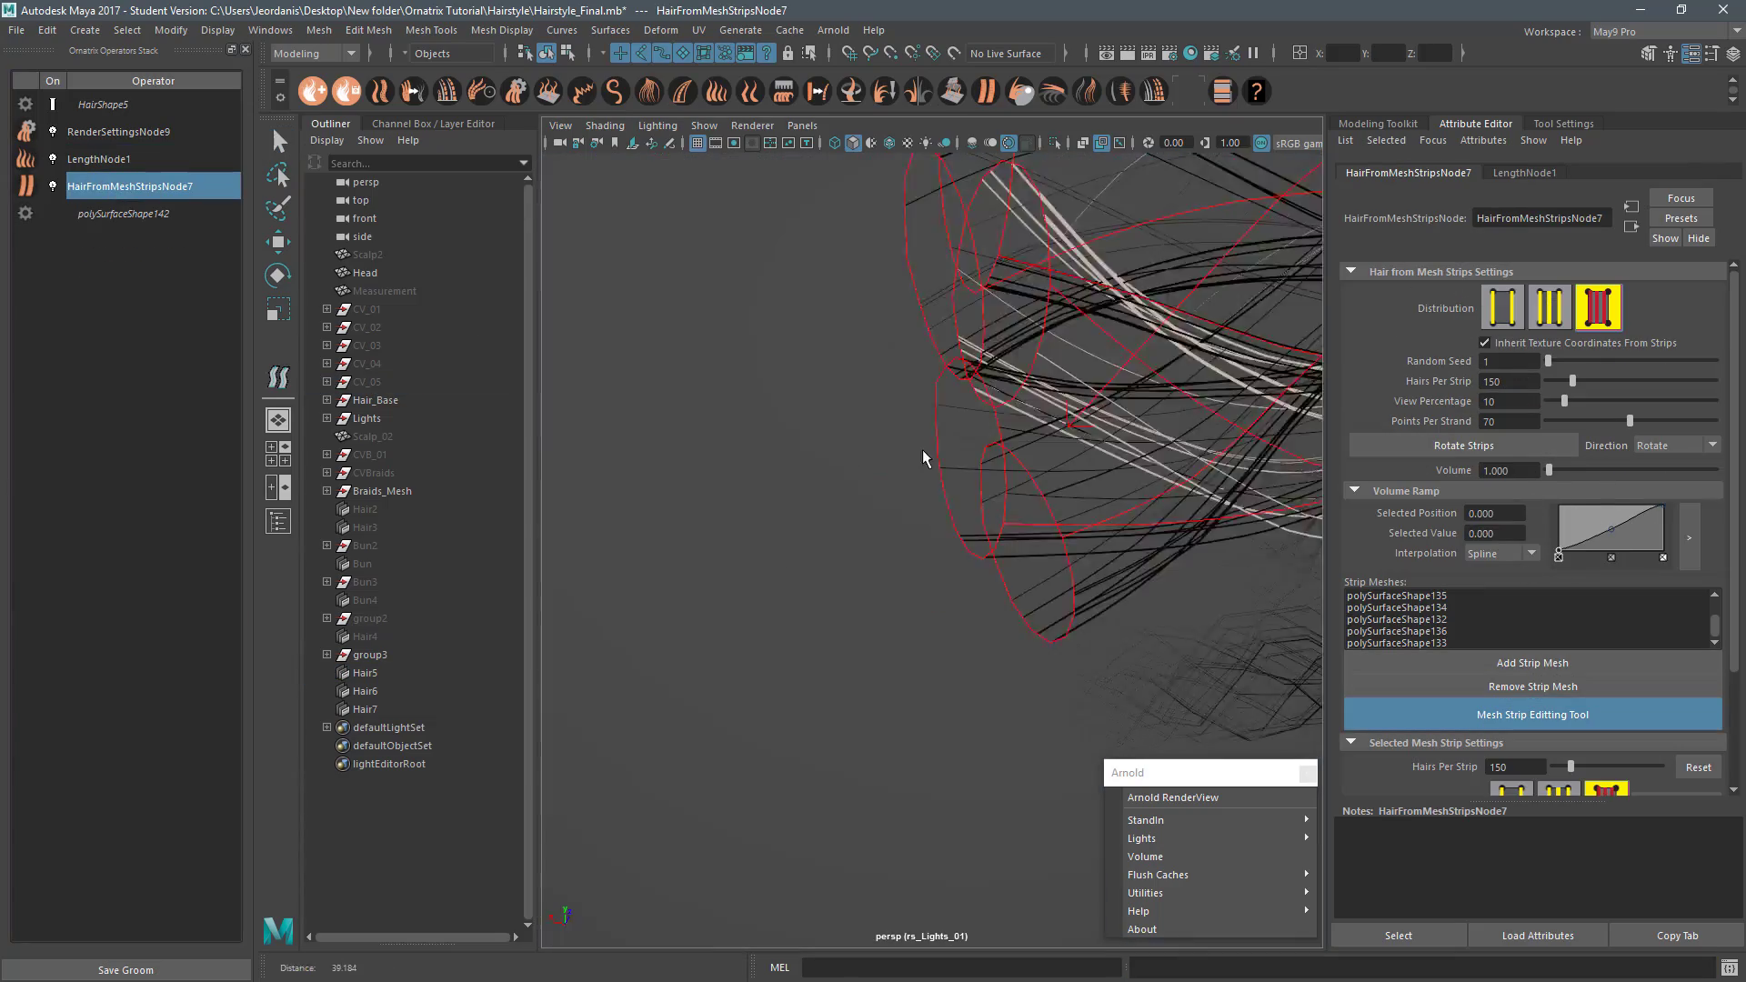
right_click_drag(926, 459, 643, 324, "alt")
left_click_drag(643, 324, 979, 530, "alt")
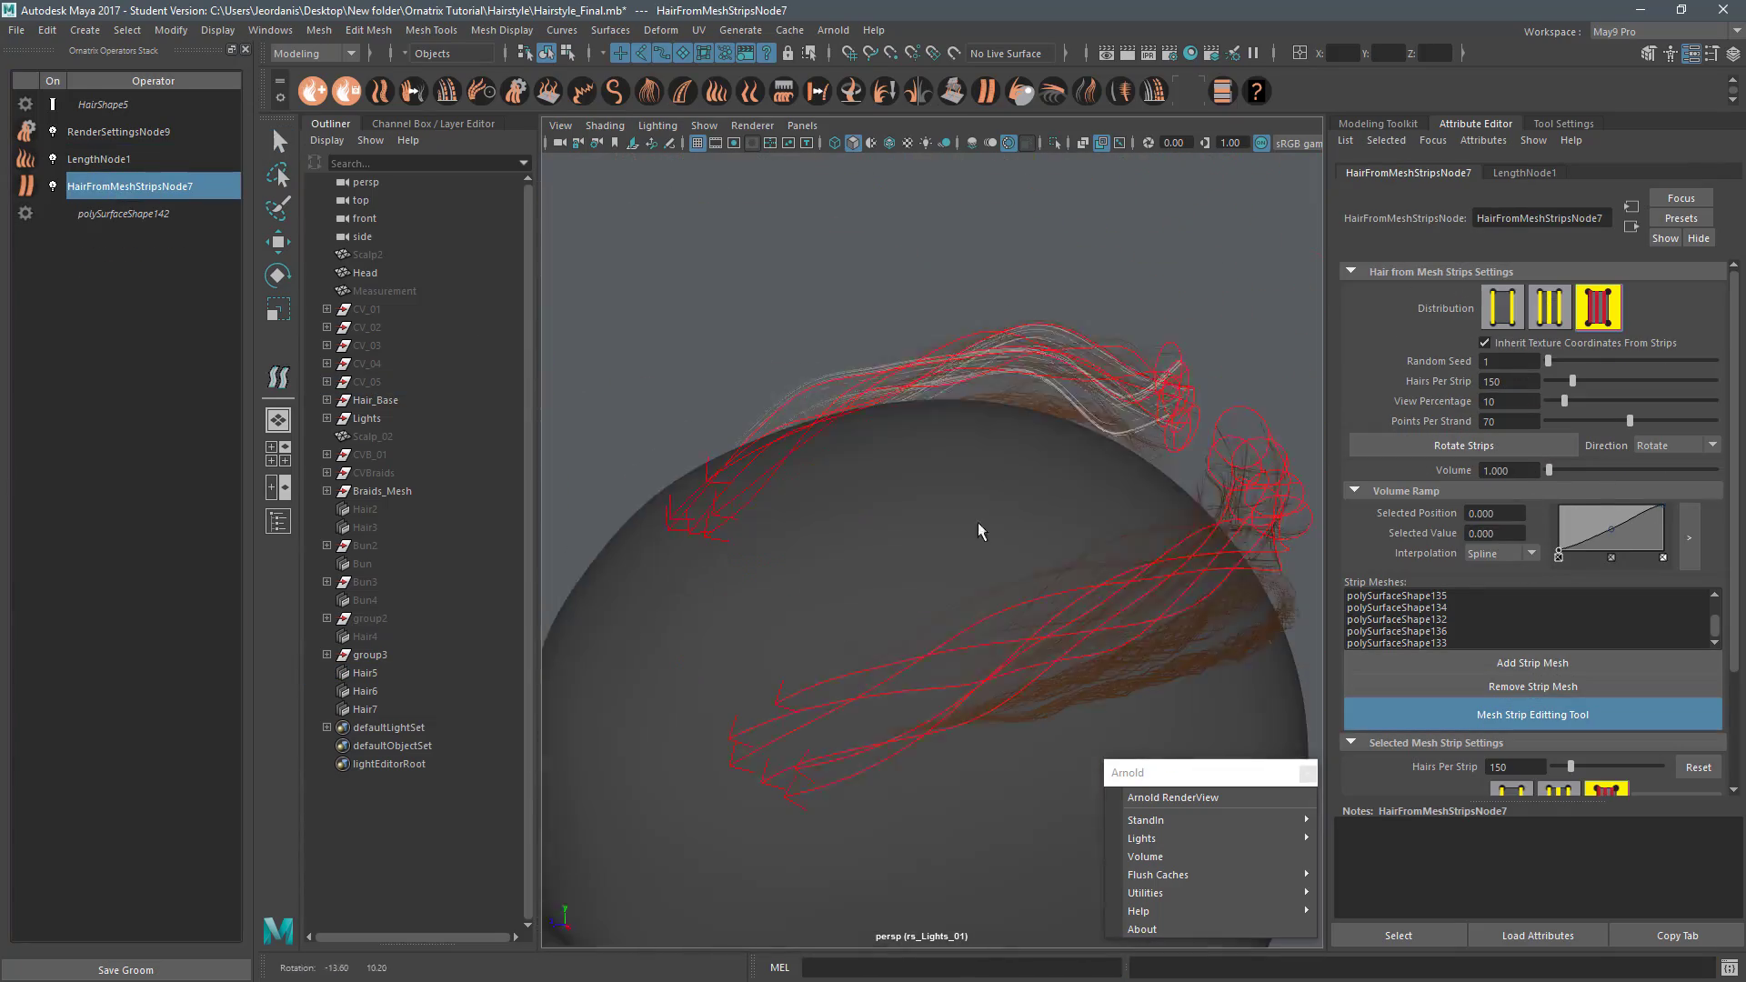
middle_click_drag(978, 530, 946, 495, "alt")
key("q")
Step: Add a Frizz operator to Hair5 with Amount 1, Scale 4.9 and a ramp tip value of 1, and set Hairs Per Strip to 200
left_click_drag(1663, 507, 1663, 550)
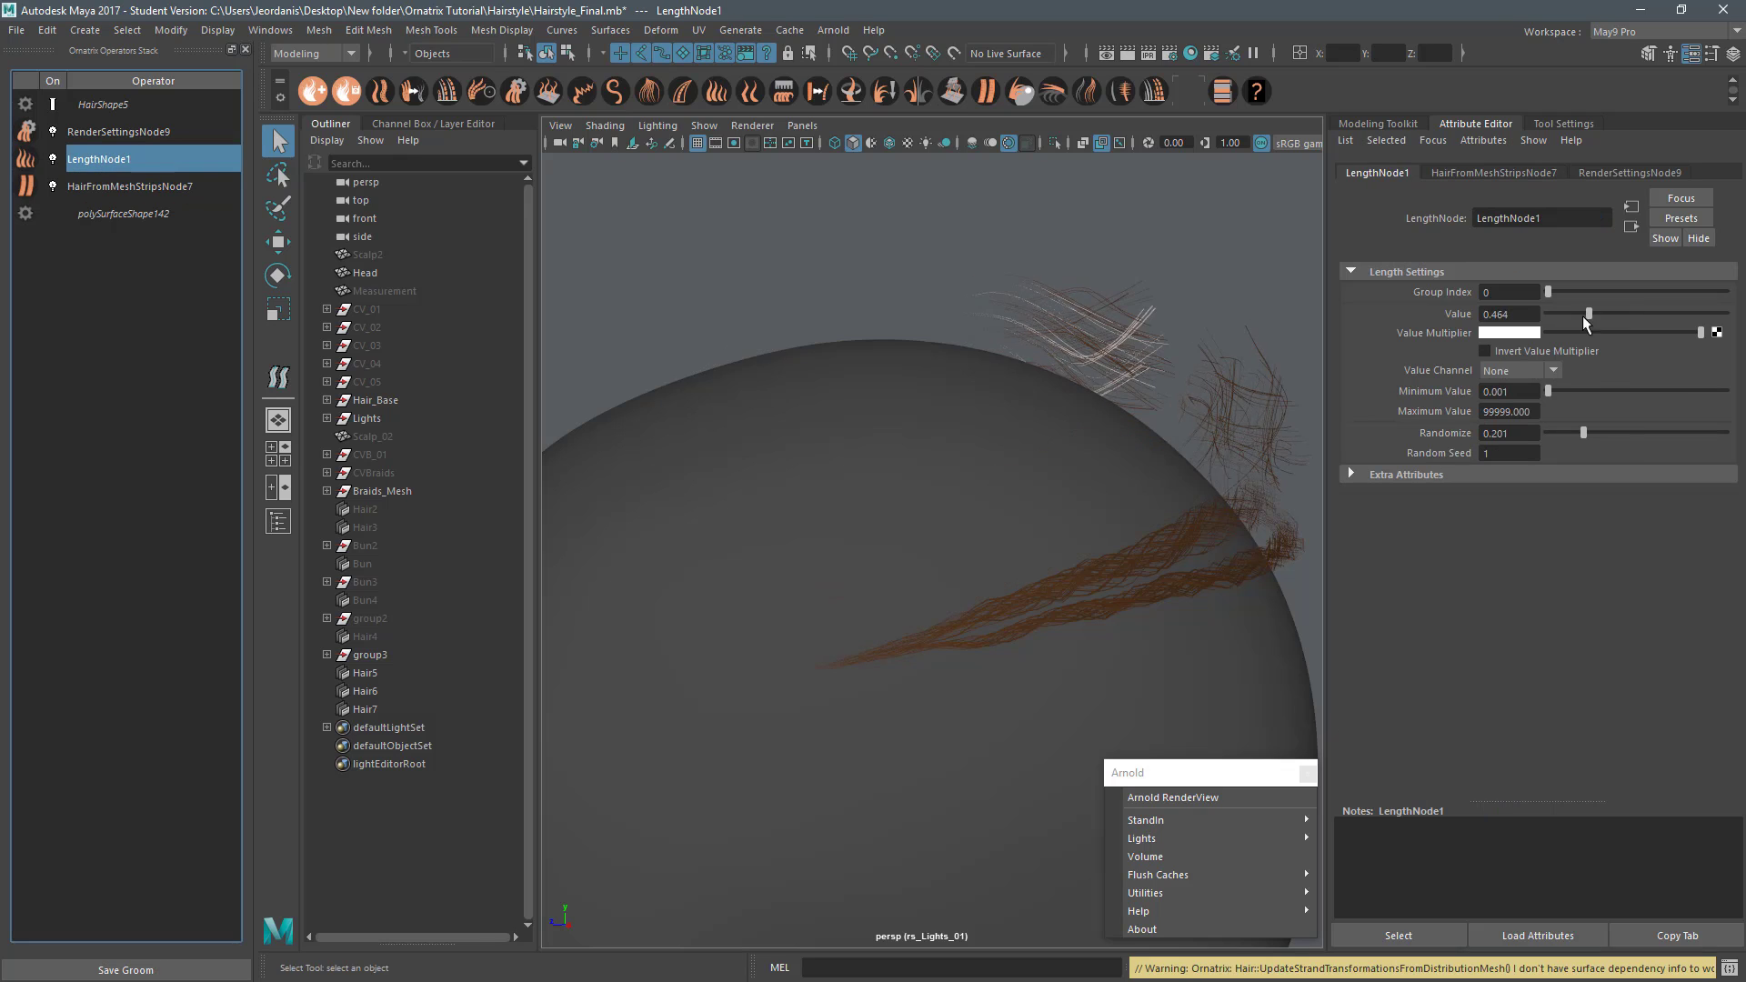
left_click(1173, 797)
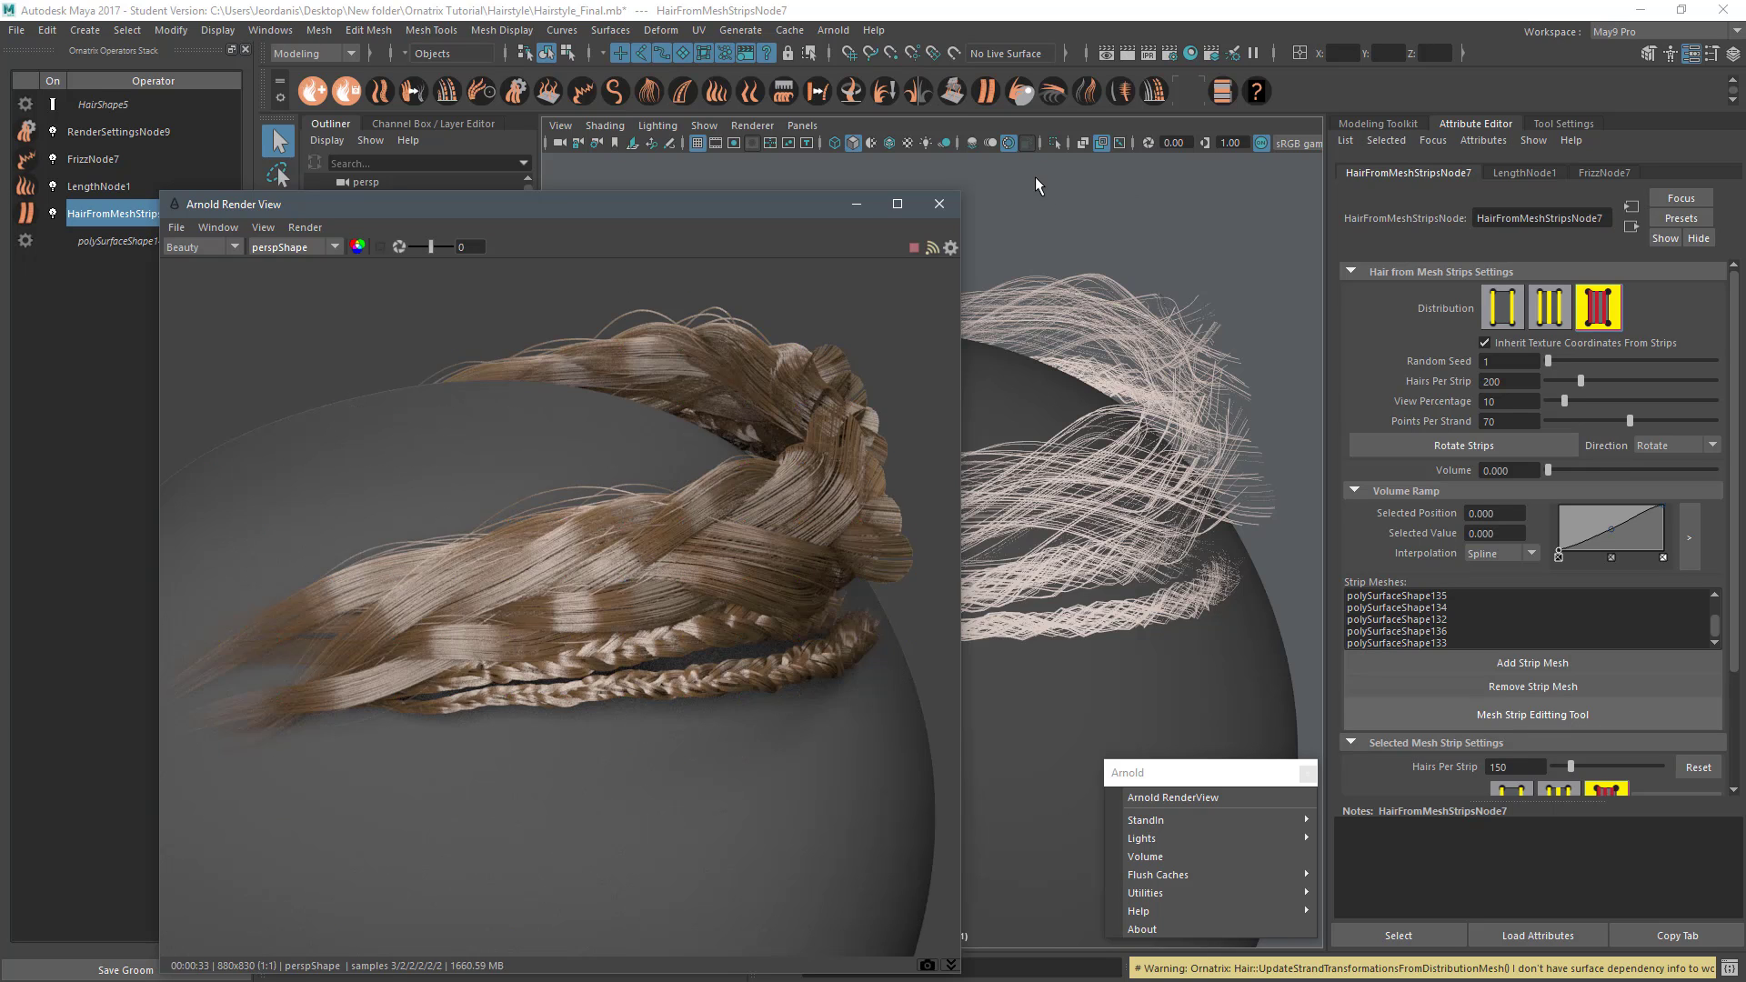
left_click(940, 204)
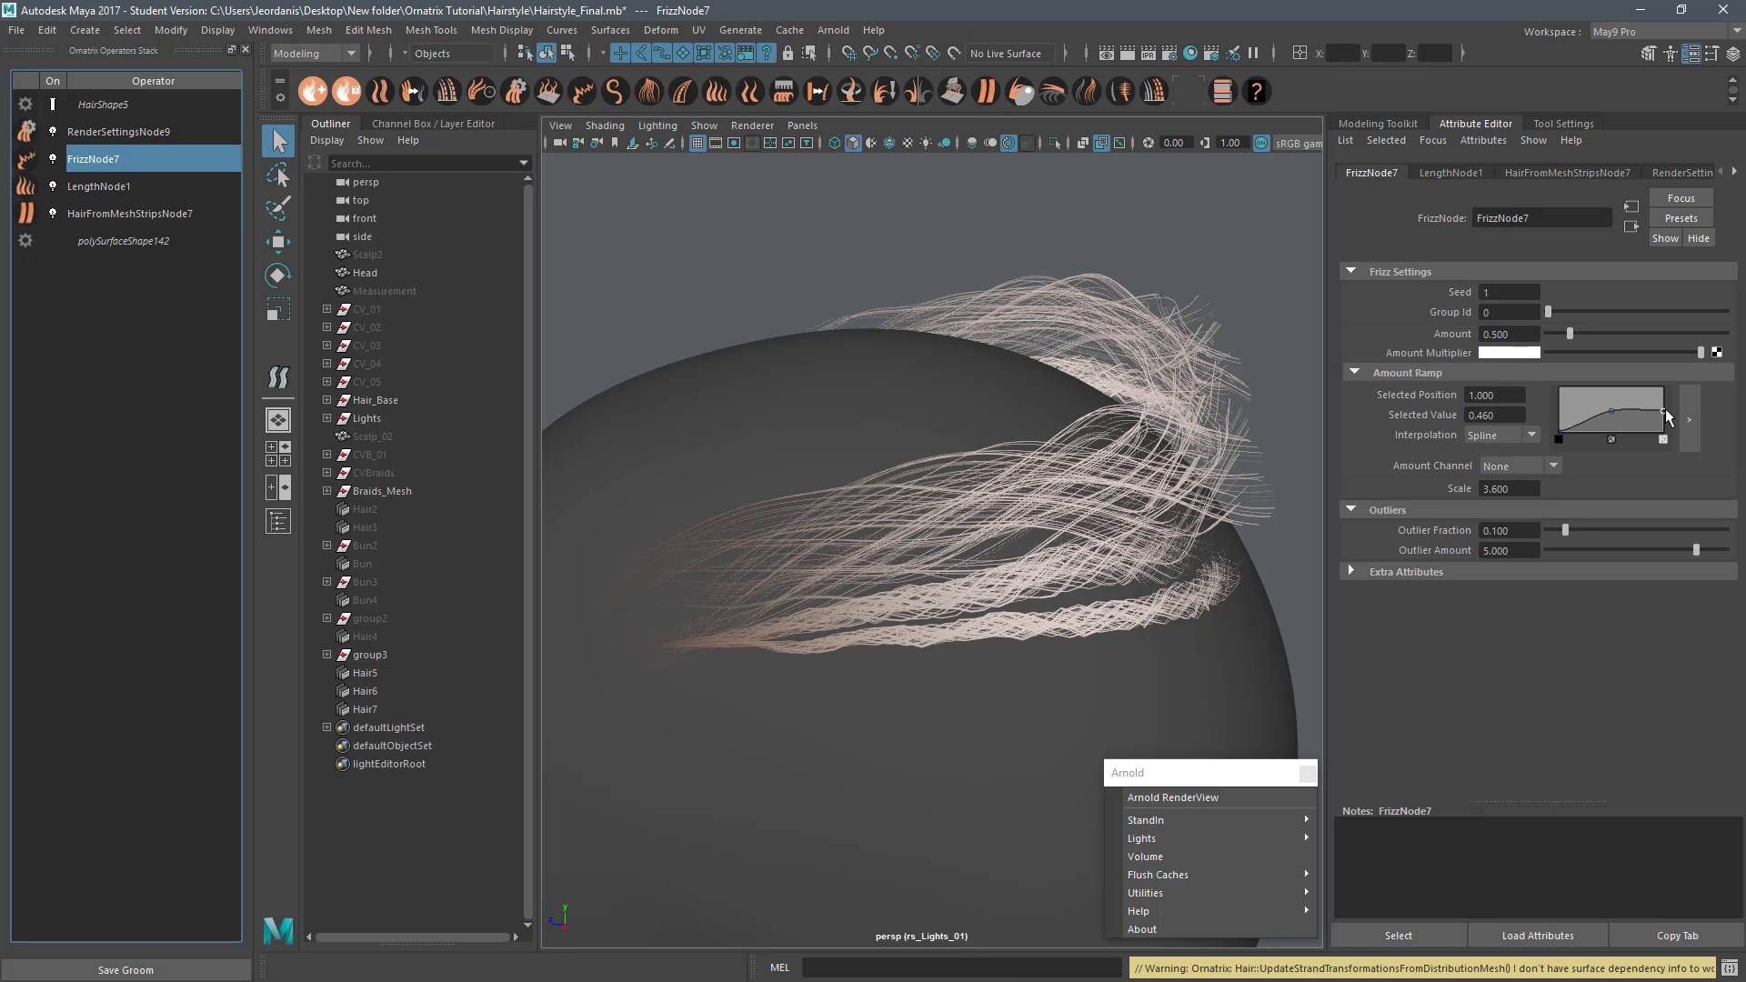
left_click_drag(1667, 417, 1664, 387)
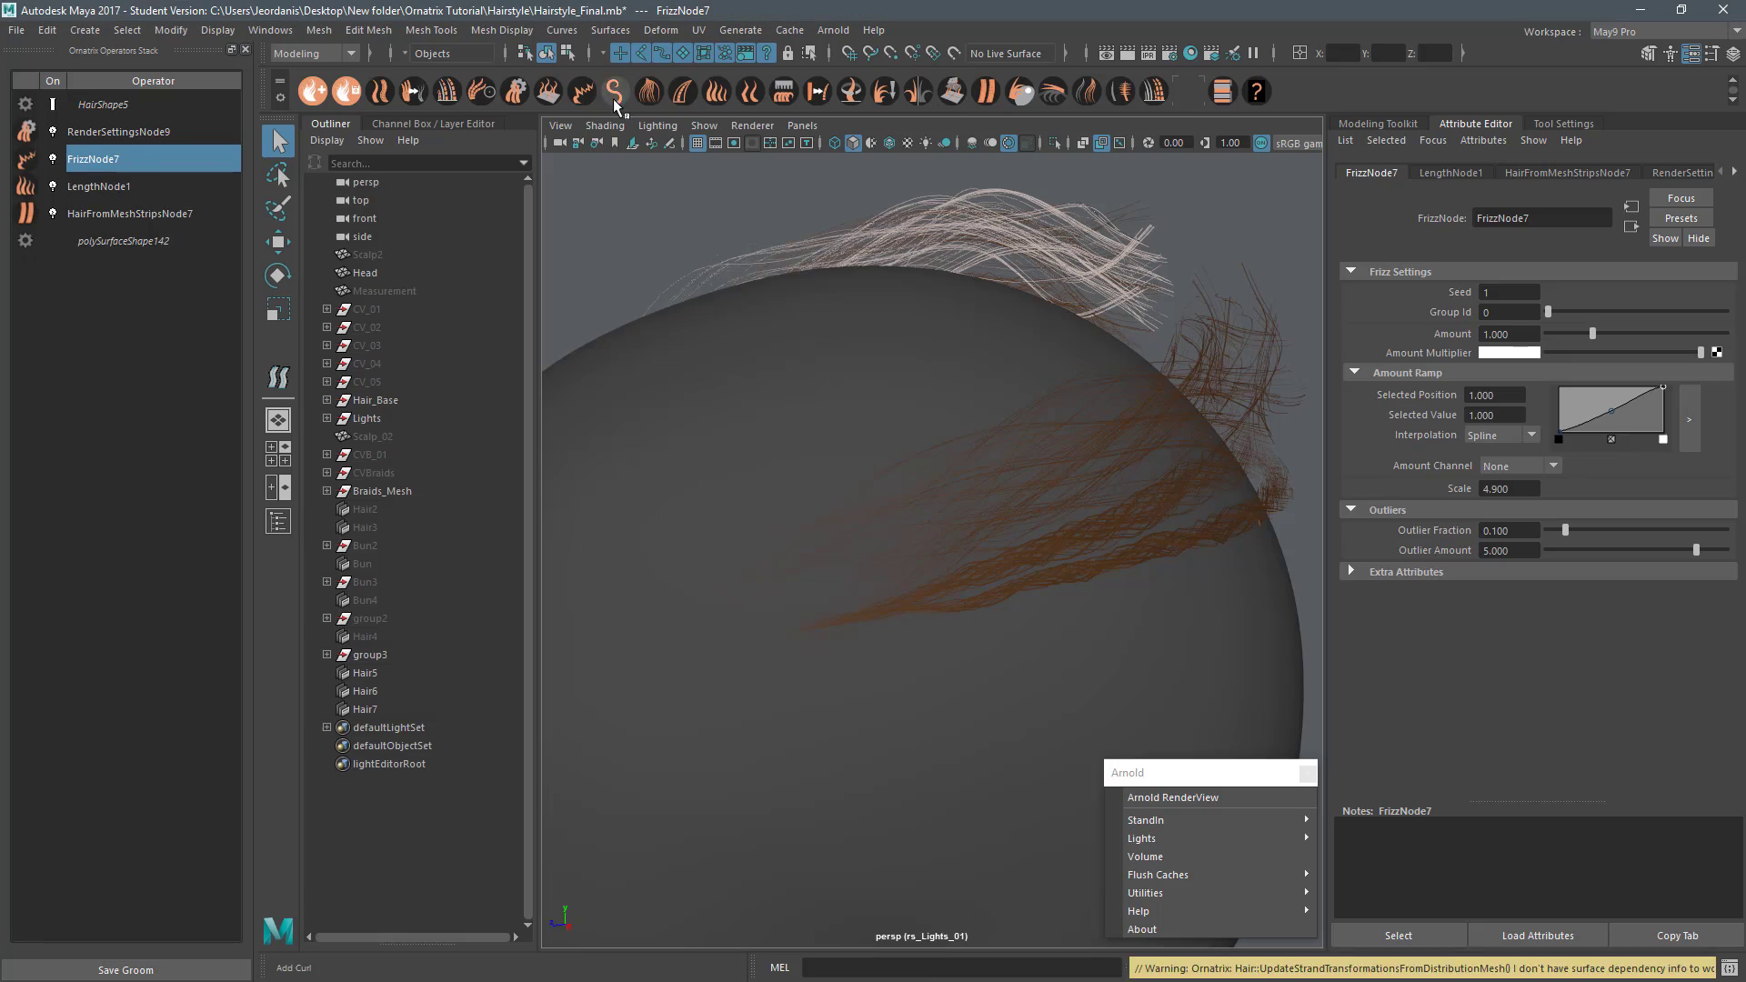
Step: Add a Hair Cluster operator to Hair5 below FrizzNode7, raise its Cluster Count to at least 250, and set Hairs Per Strip to 300
left_click(615, 91)
left_click(1173, 798)
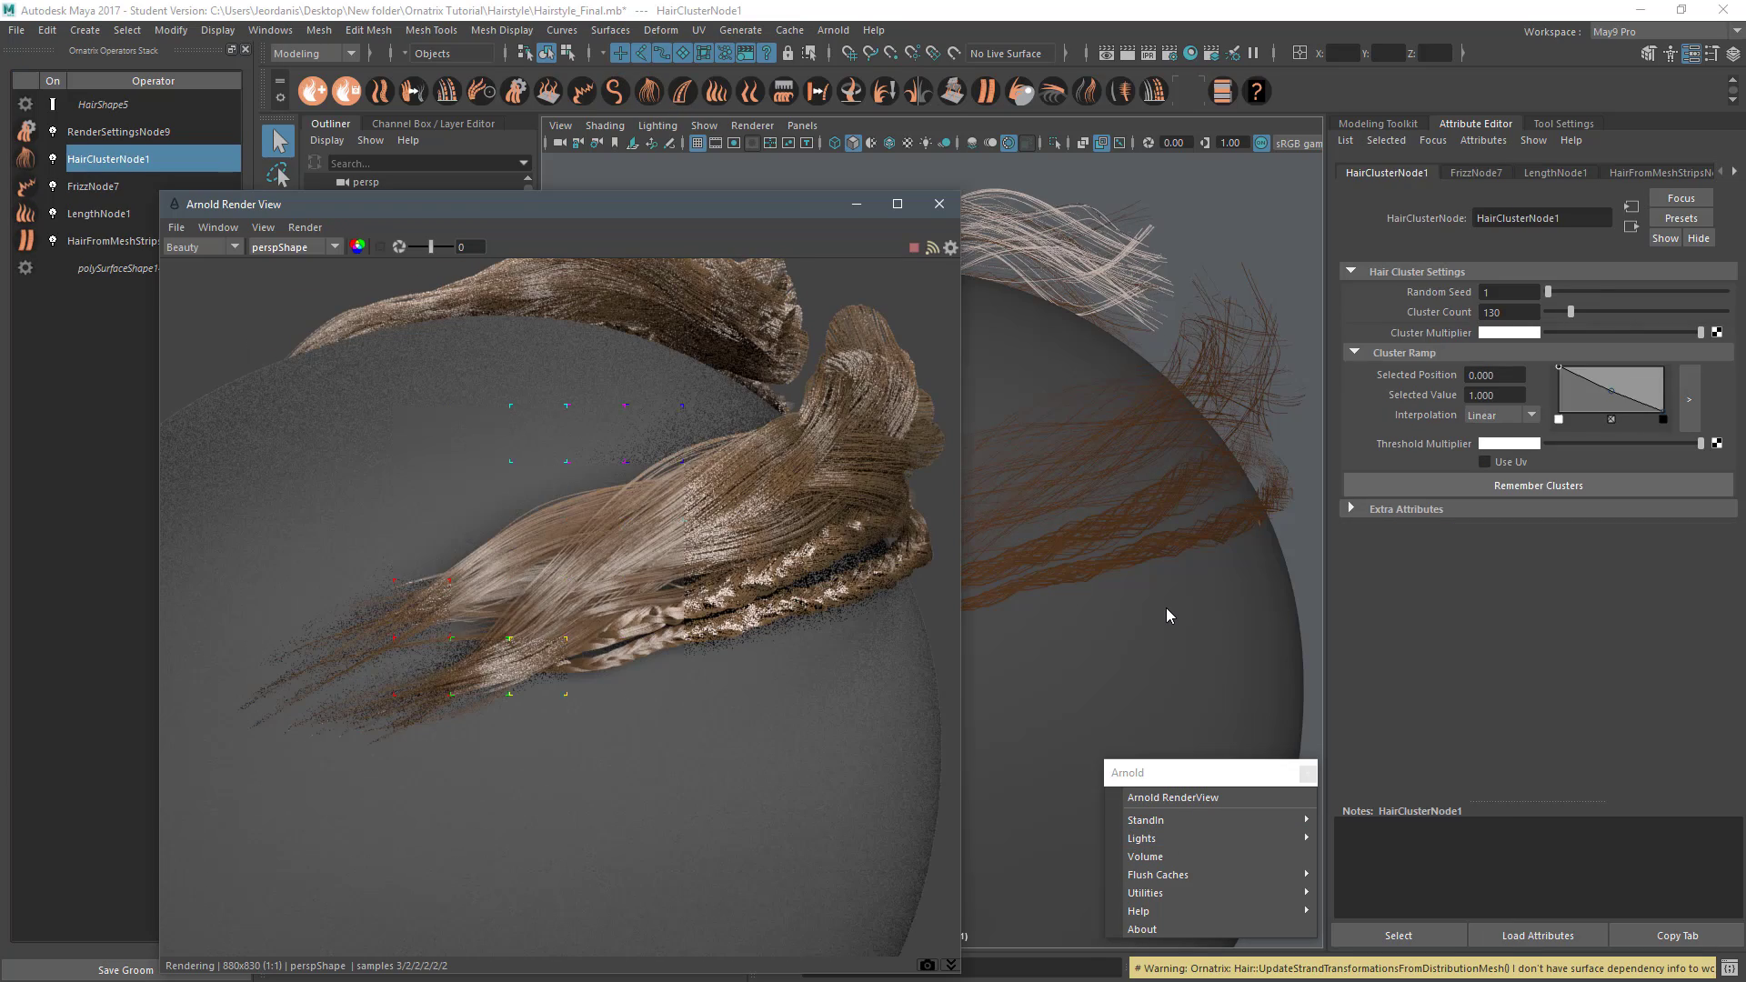
left_click_drag(1131, 581, 1101, 567, "alt")
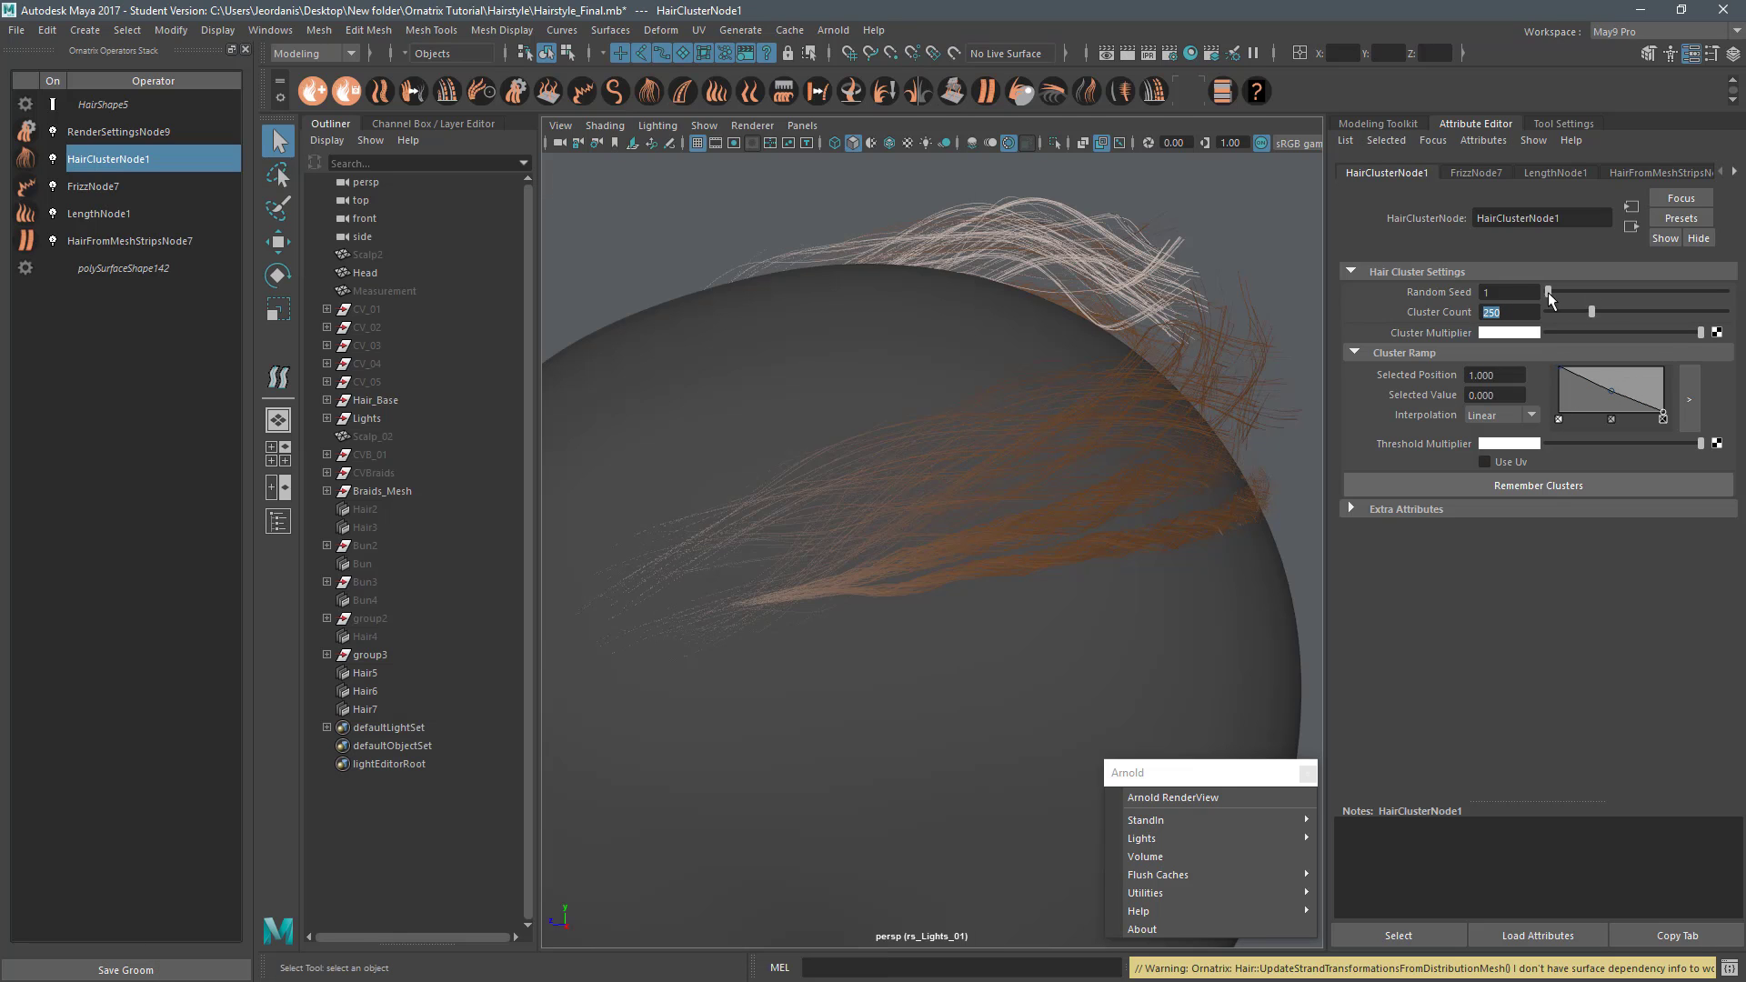
left_click_drag(1591, 312, 1598, 311)
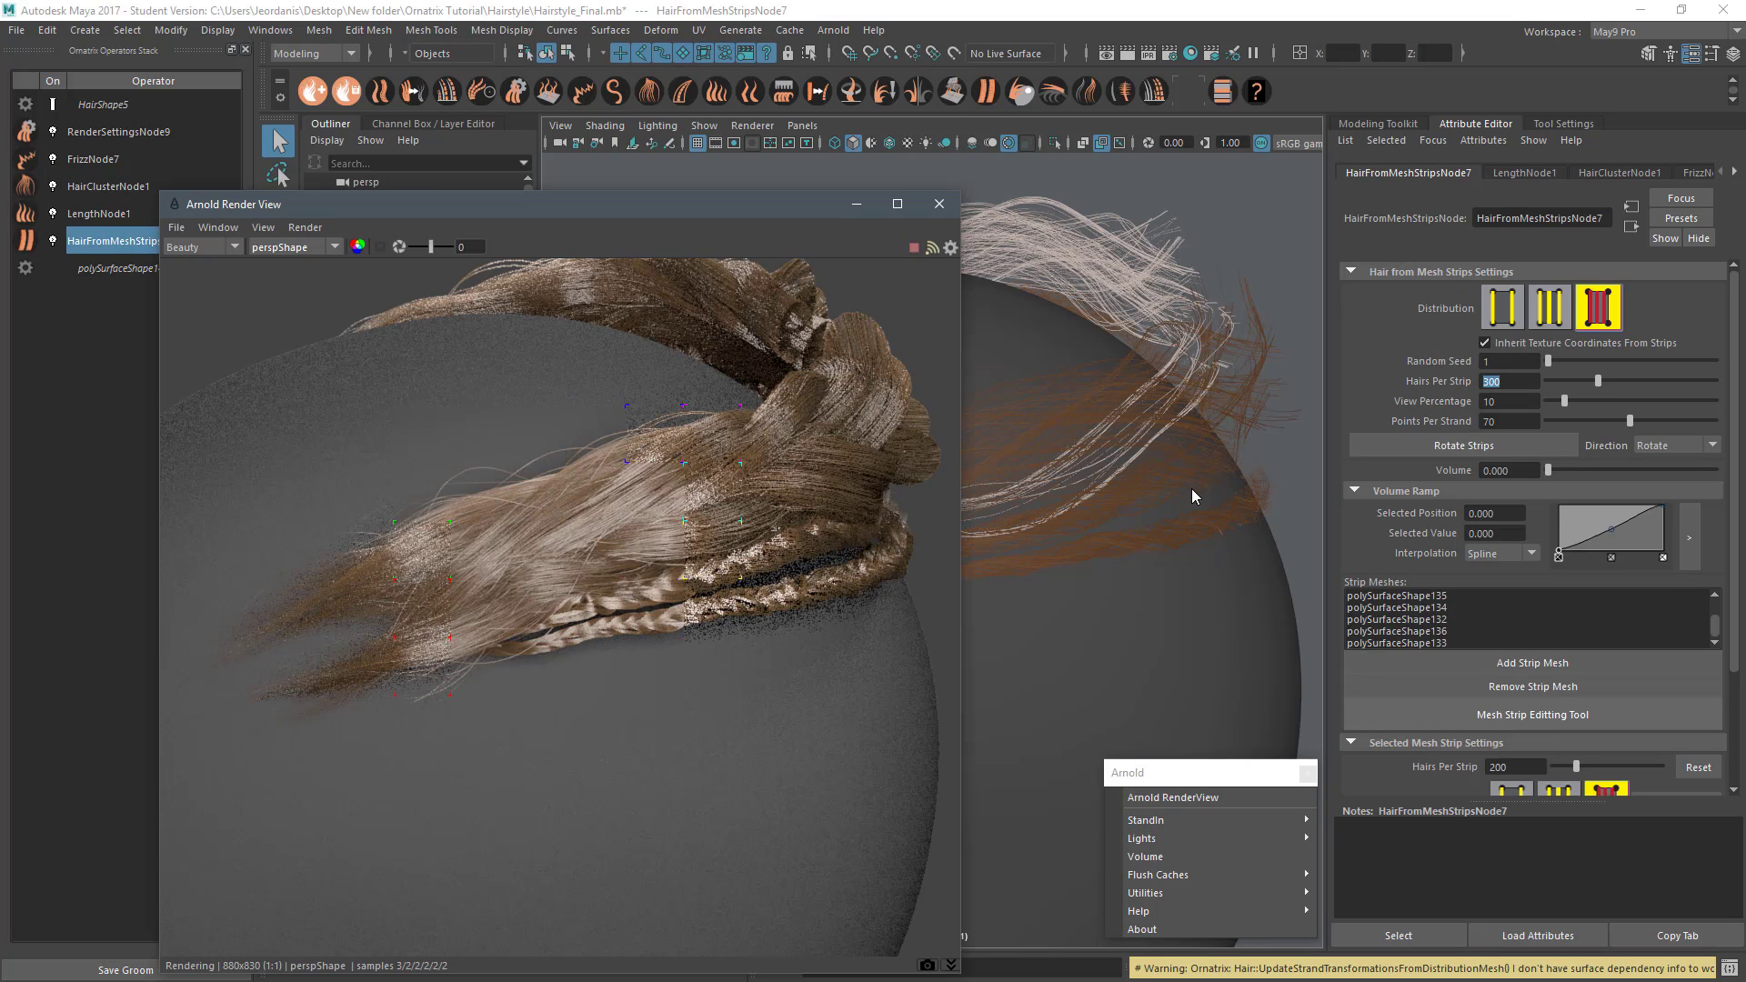
Step: Try a Multiplier operator on Hair5 directly above its mesh strips node, with 3 copies, and check it in the Arnold render
left_click_drag(1191, 496, 1095, 447, "alt")
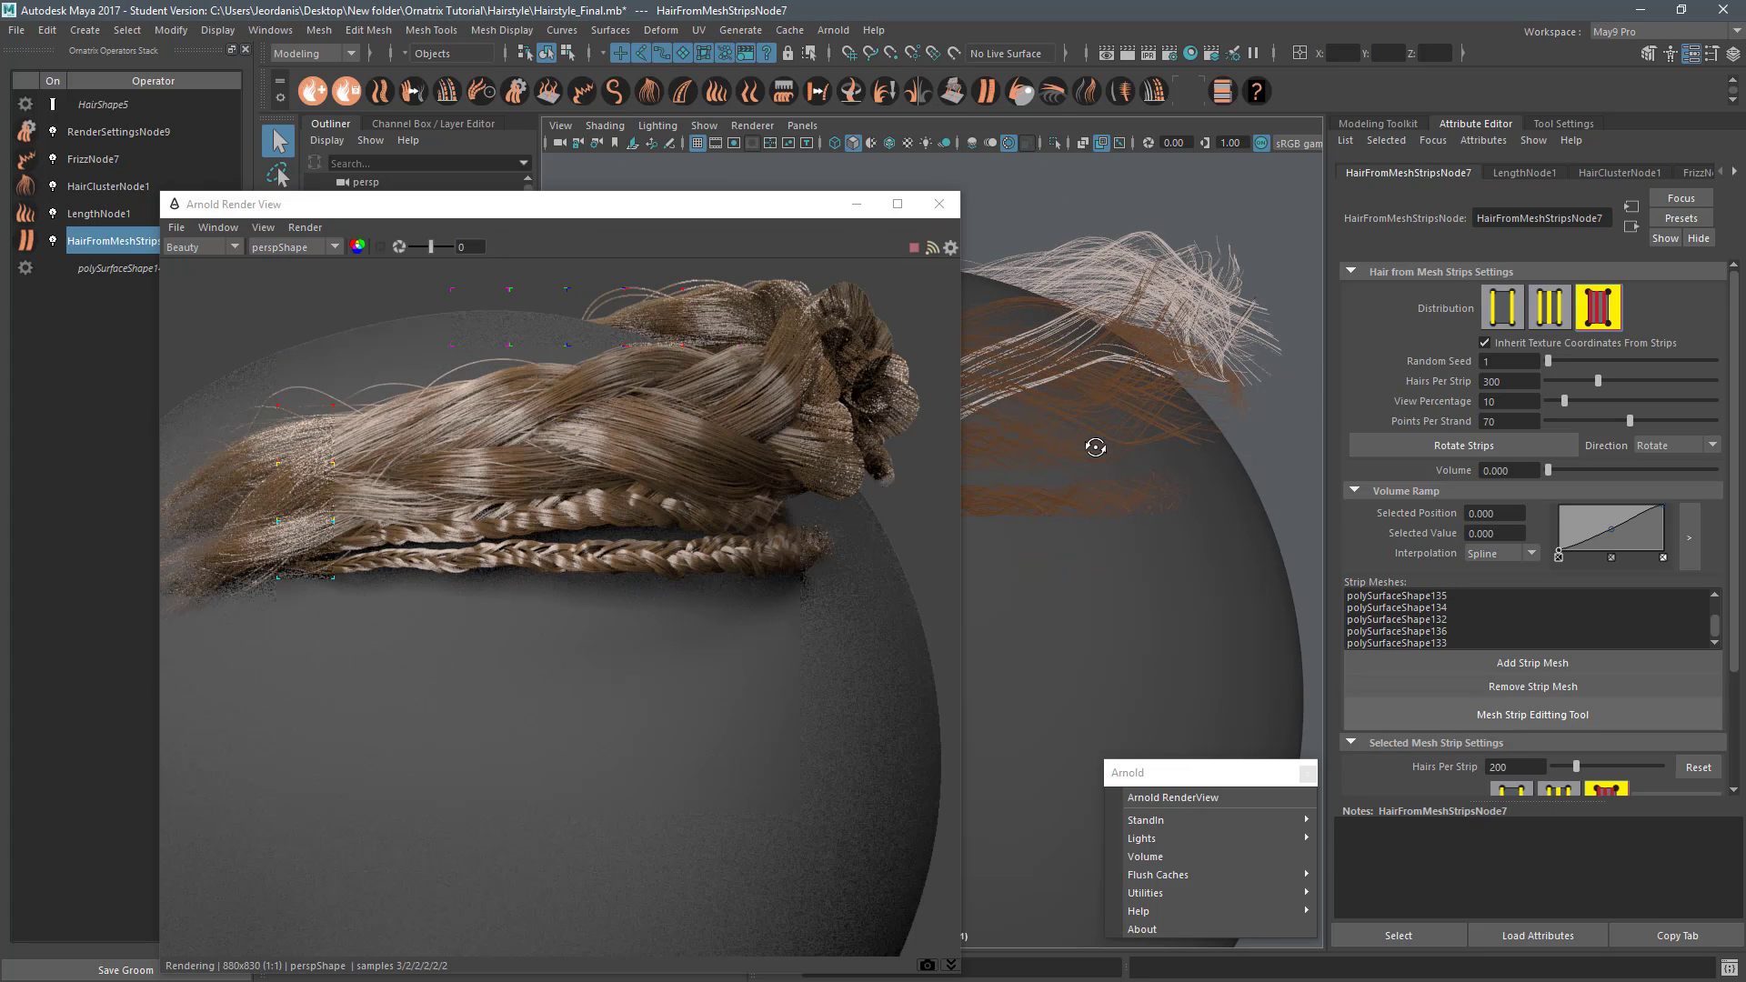
left_click(941, 207)
left_click(140, 238)
left_click(1086, 91)
left_click(1159, 799)
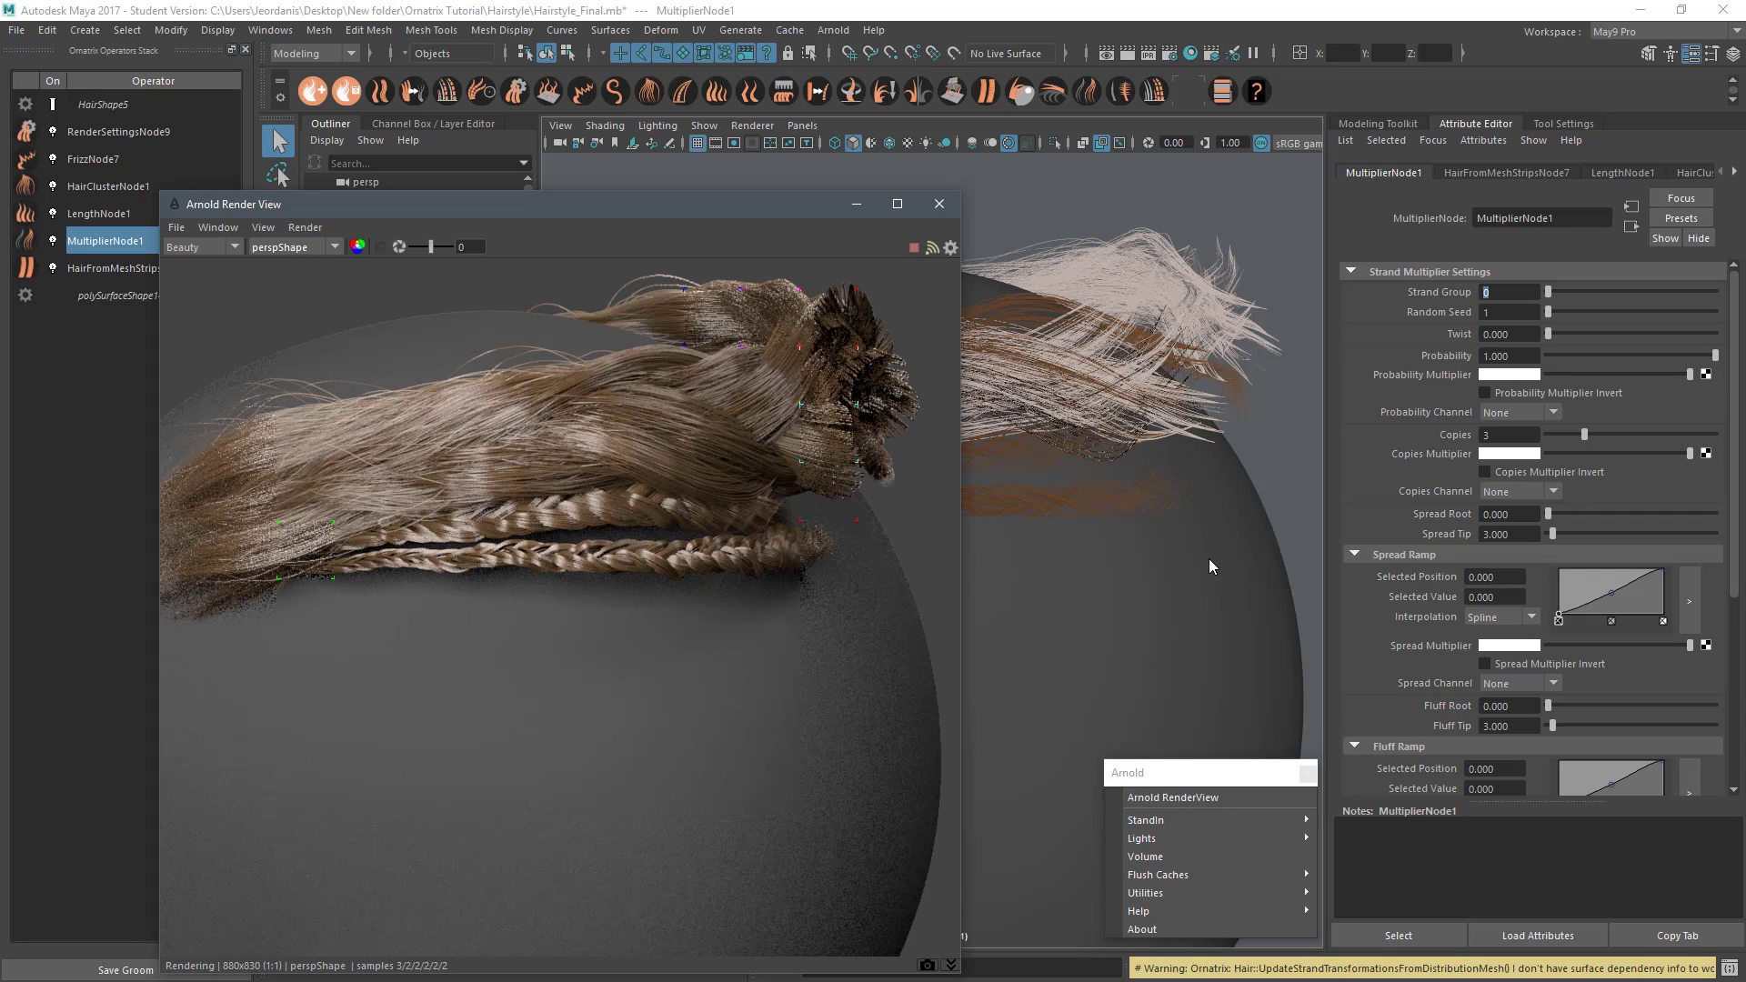
left_click_drag(1210, 560, 1198, 571, "alt")
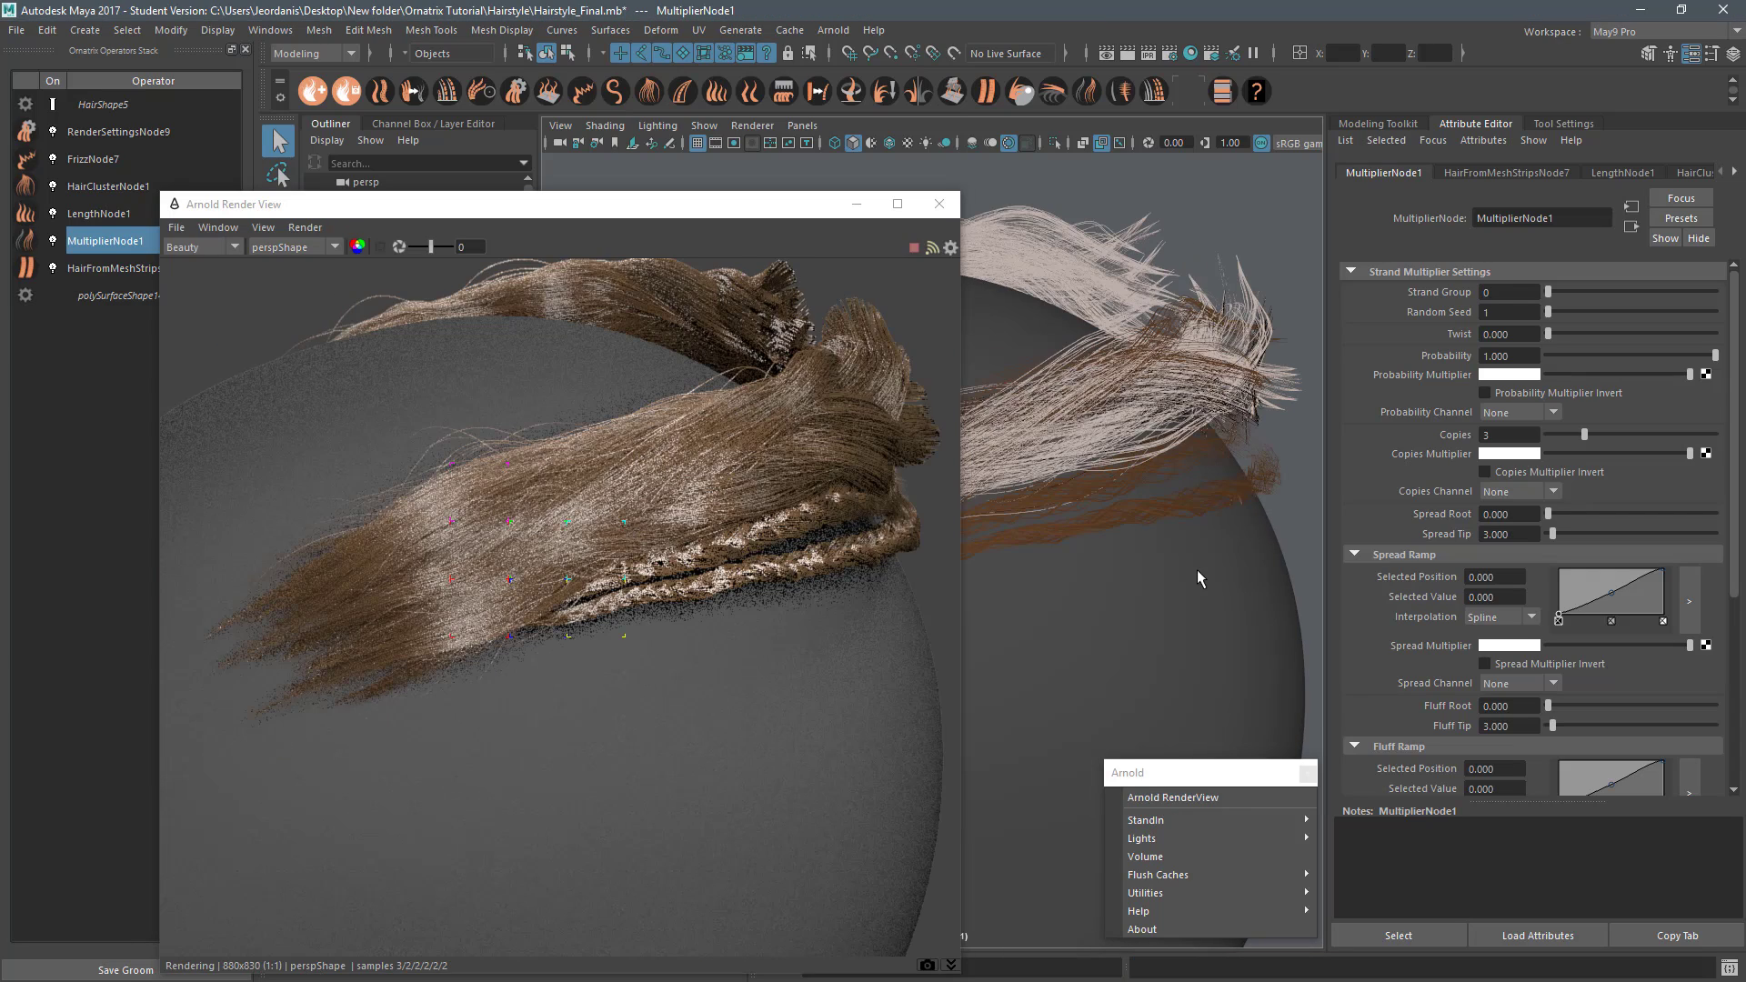
left_click(1159, 798)
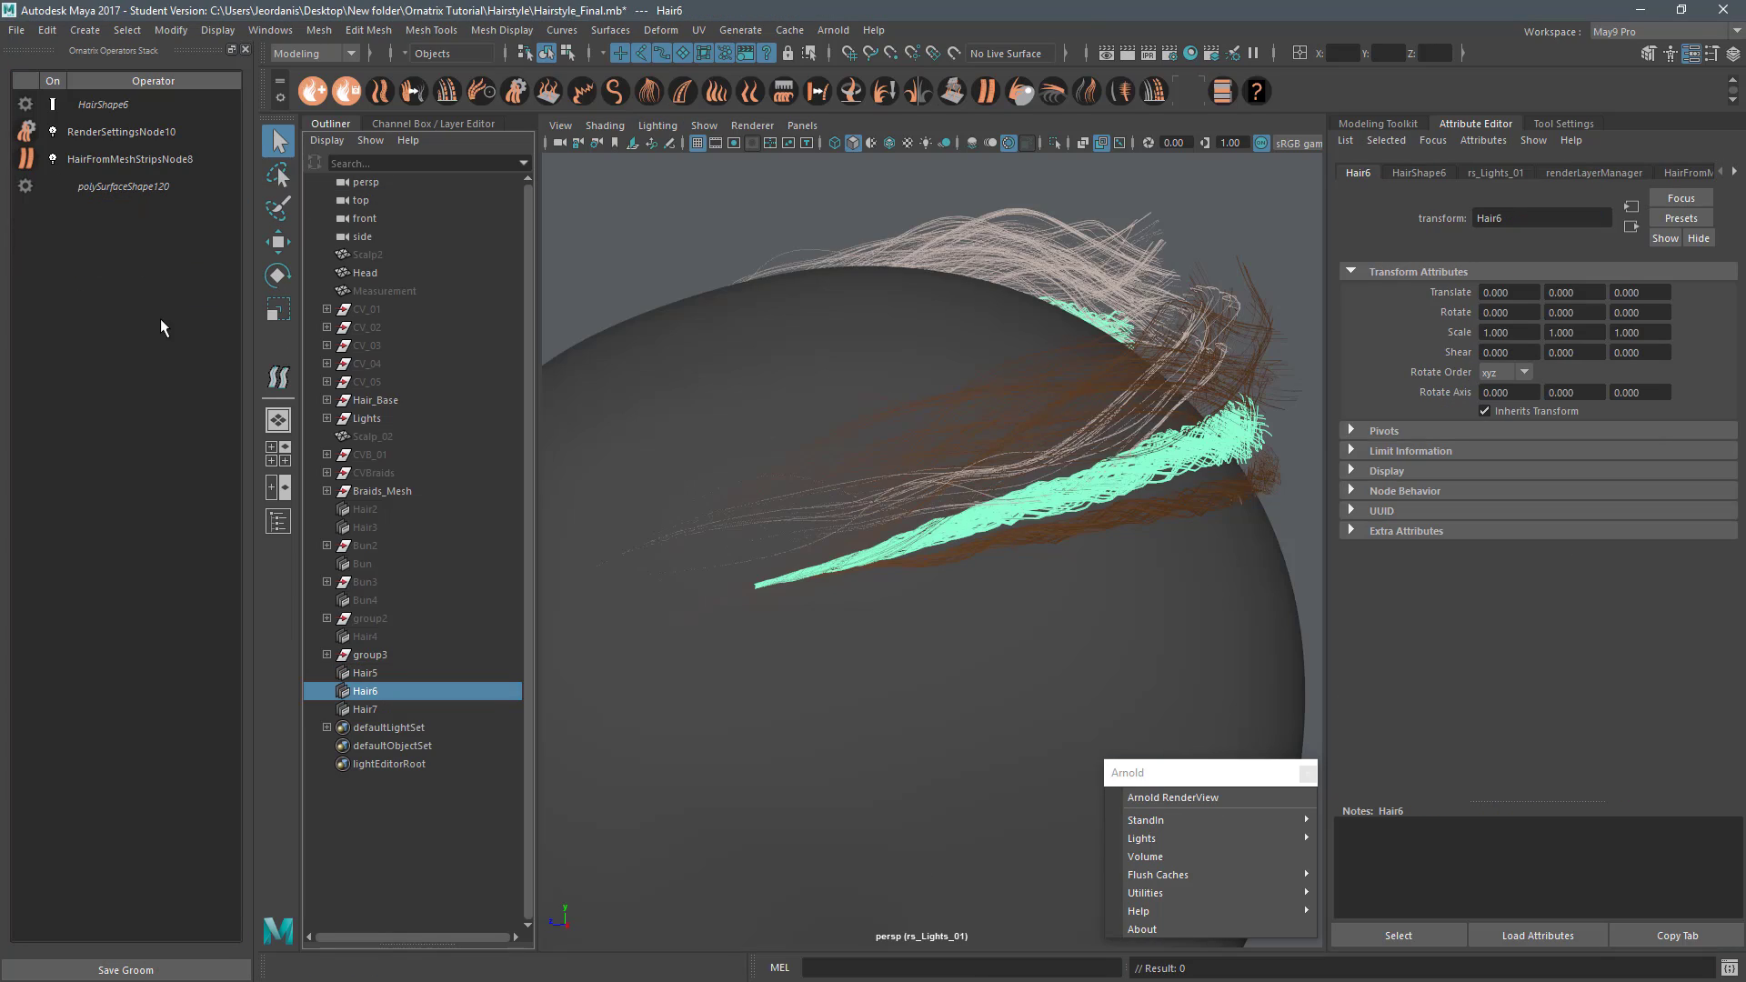
Step: Set Hair6's mesh strip Volume to 1 with a ramp end of 0, and try a Frizz operator with a ramp tip value of 0.14
left_click(130, 159)
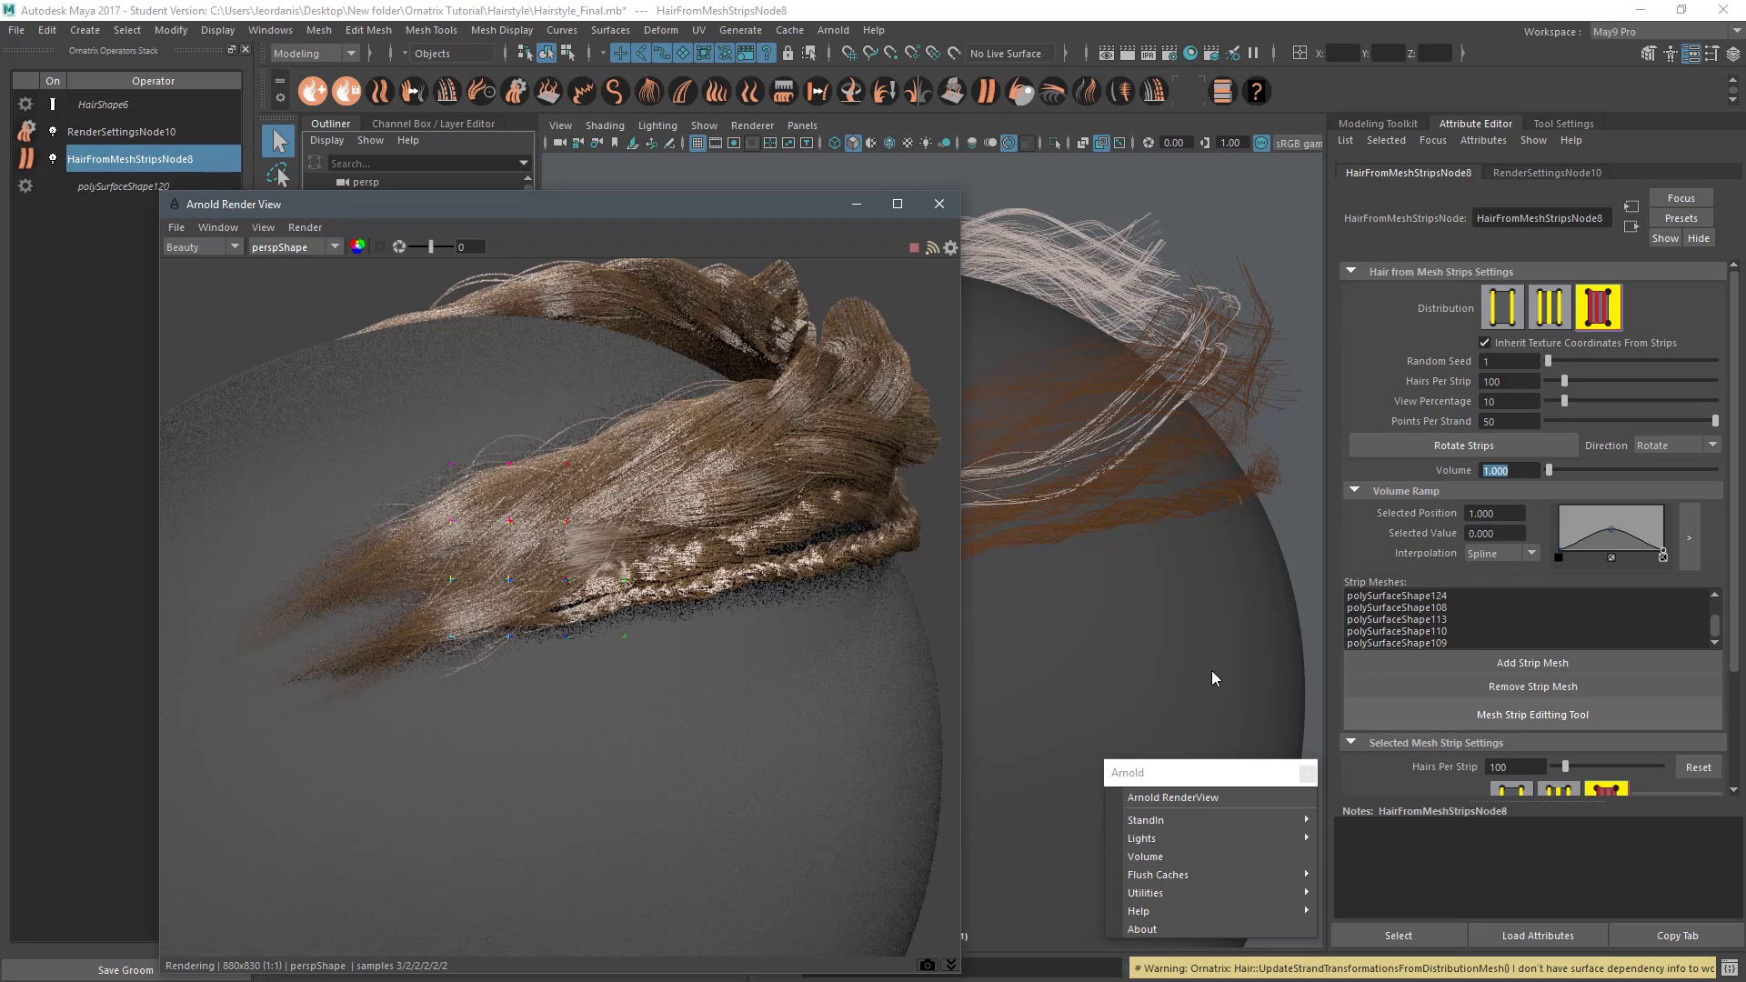
left_click(583, 91)
left_click_drag(1663, 389, 1663, 425)
left_click(1173, 797)
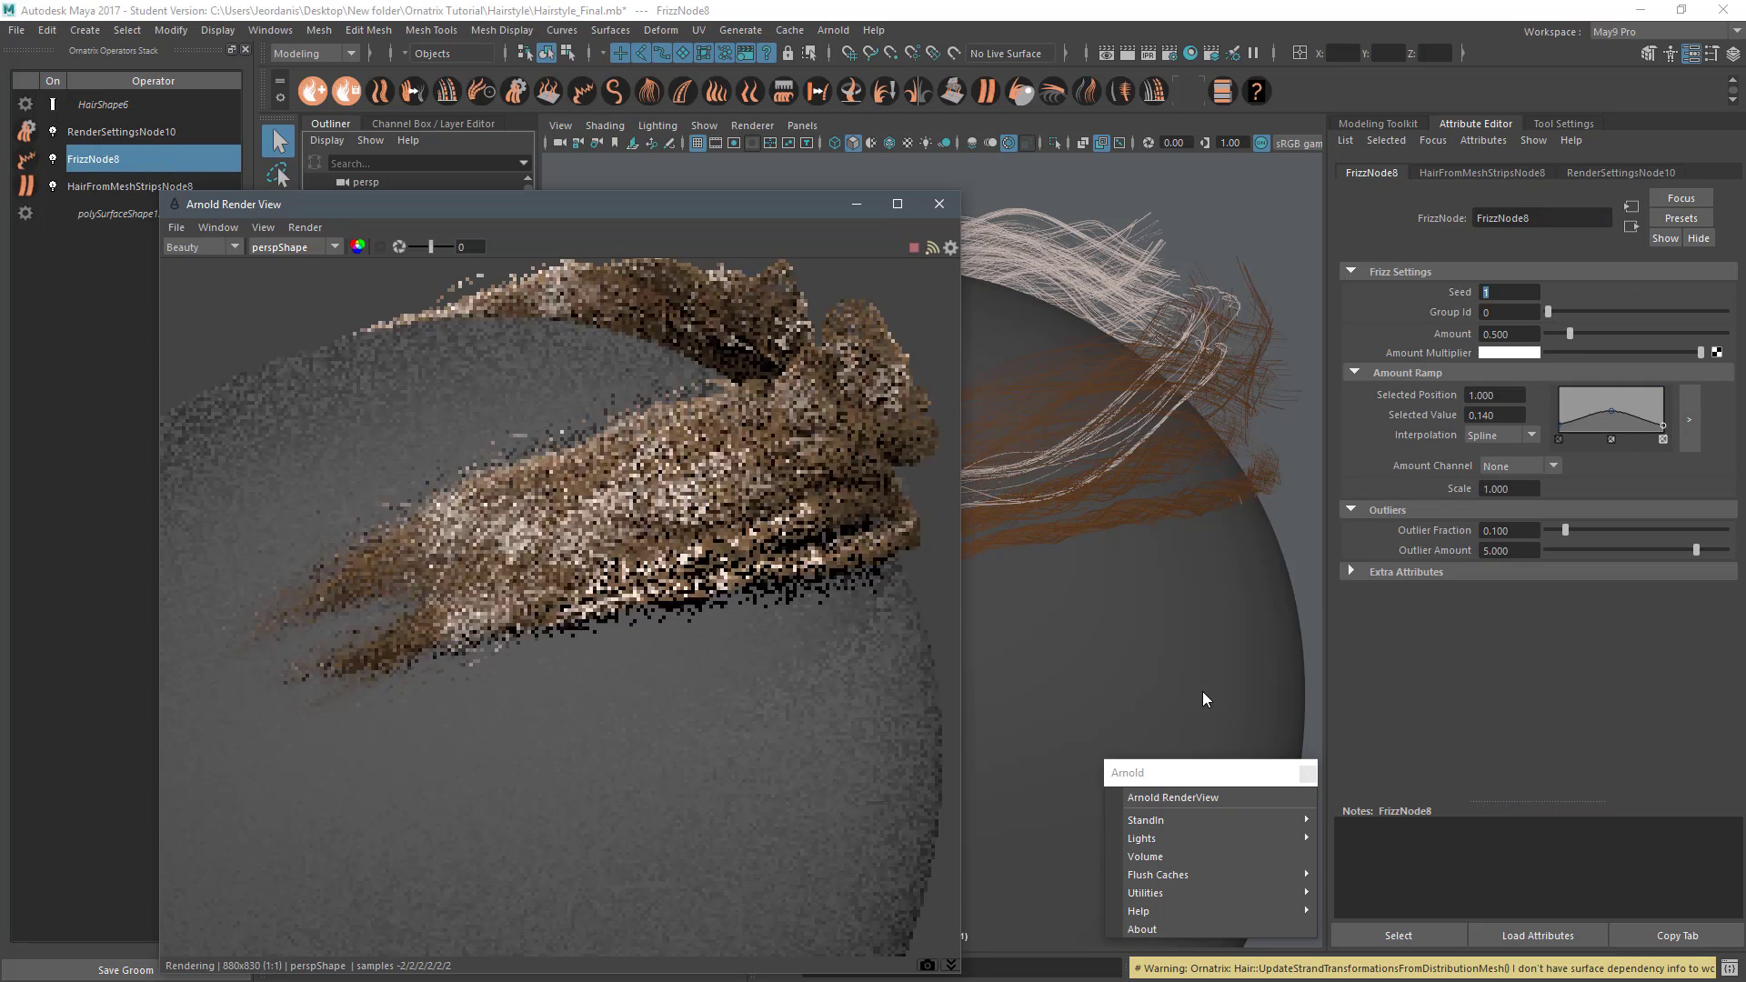
left_click_drag(1202, 693, 1127, 500, "alt")
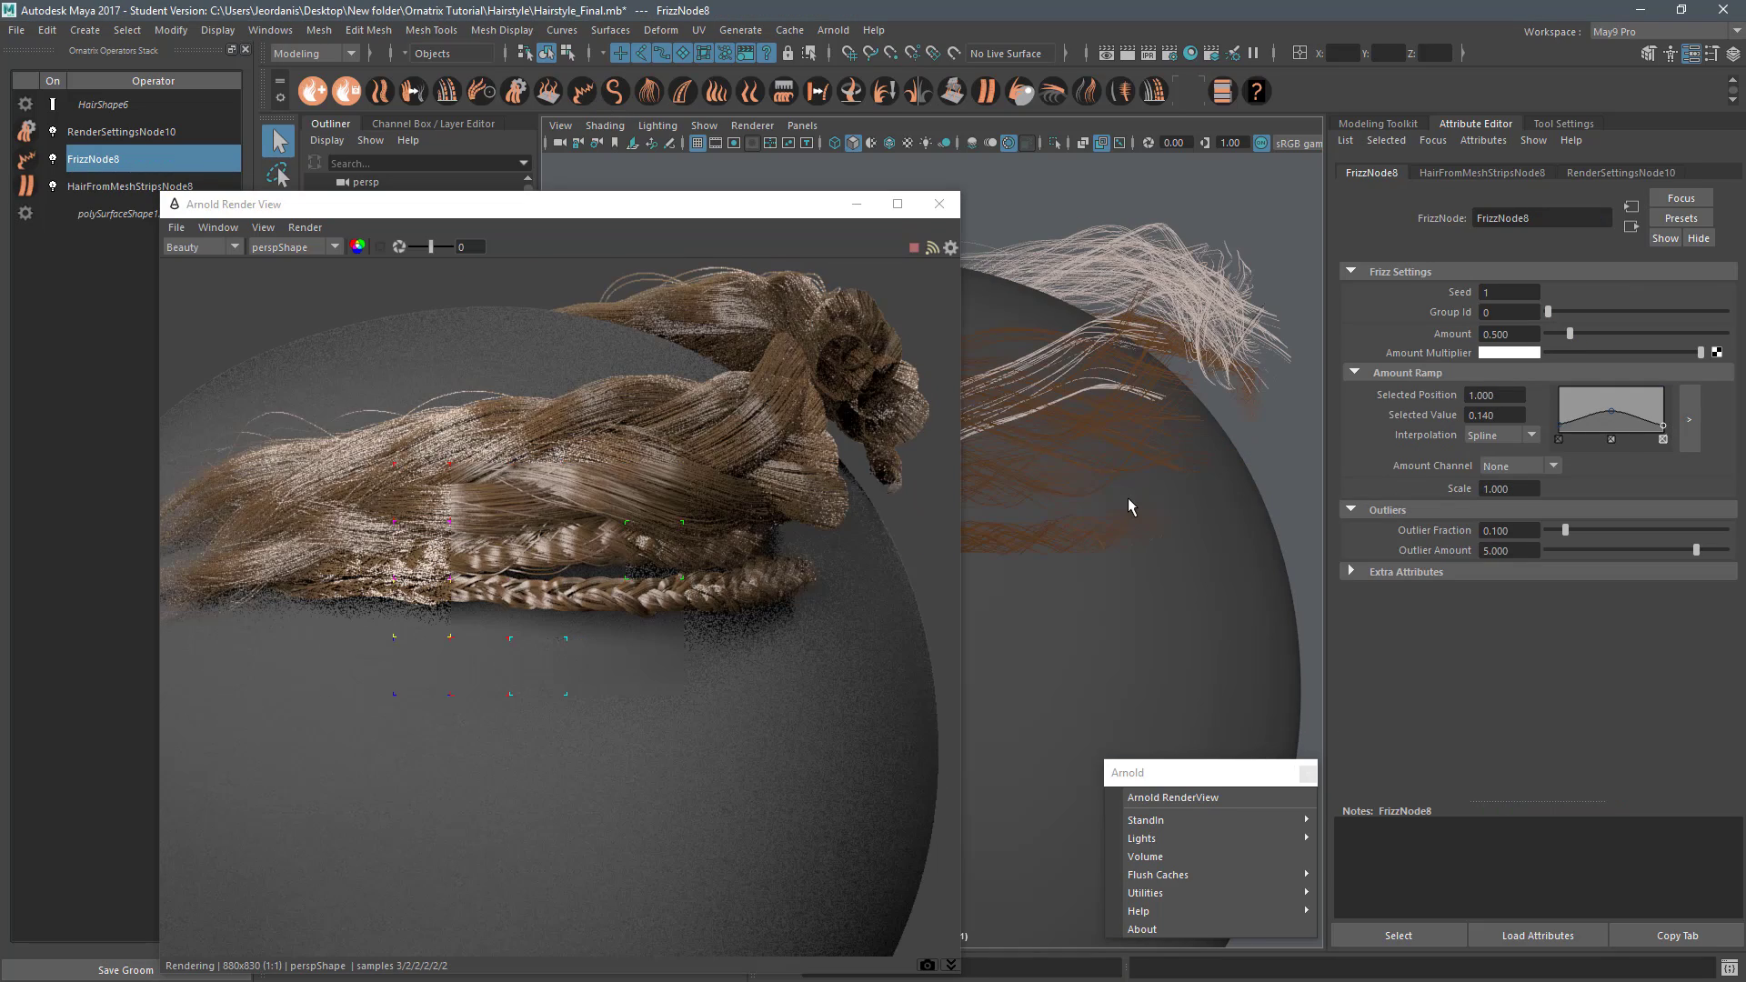
Step: Remove the Frizz operator from Hair6 and check the braids again in the Arnold render
left_click(131, 186)
left_click(1173, 798)
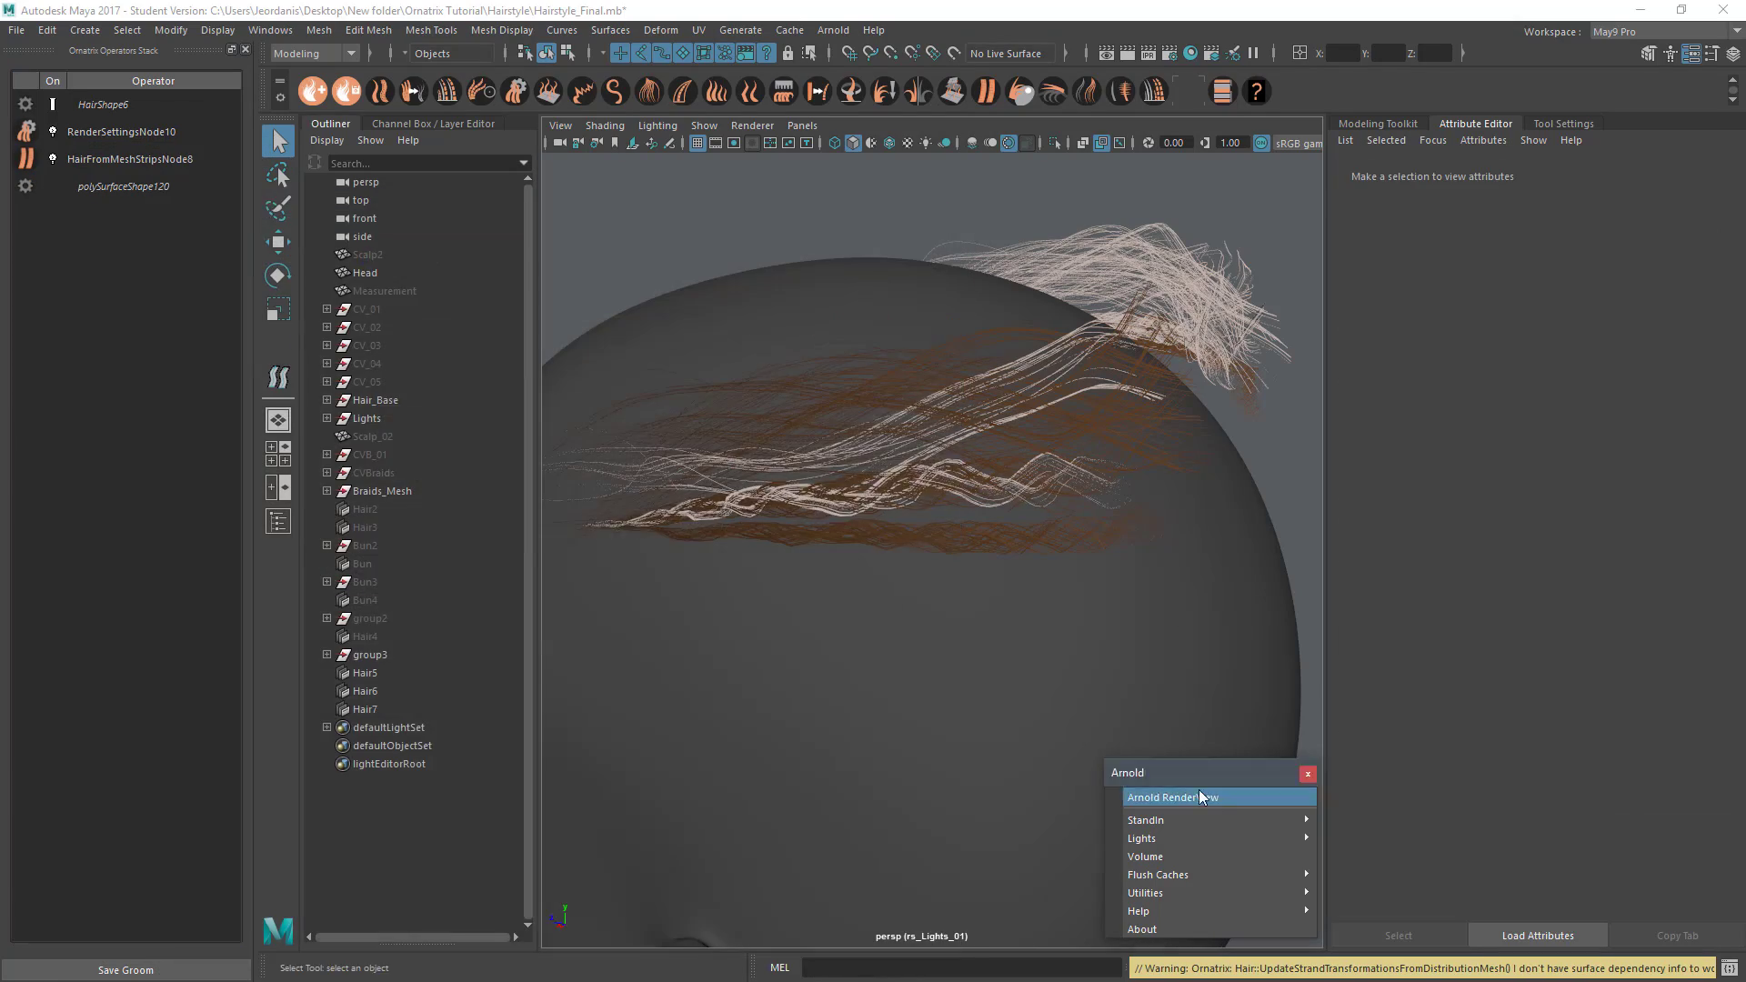
left_click(1173, 797)
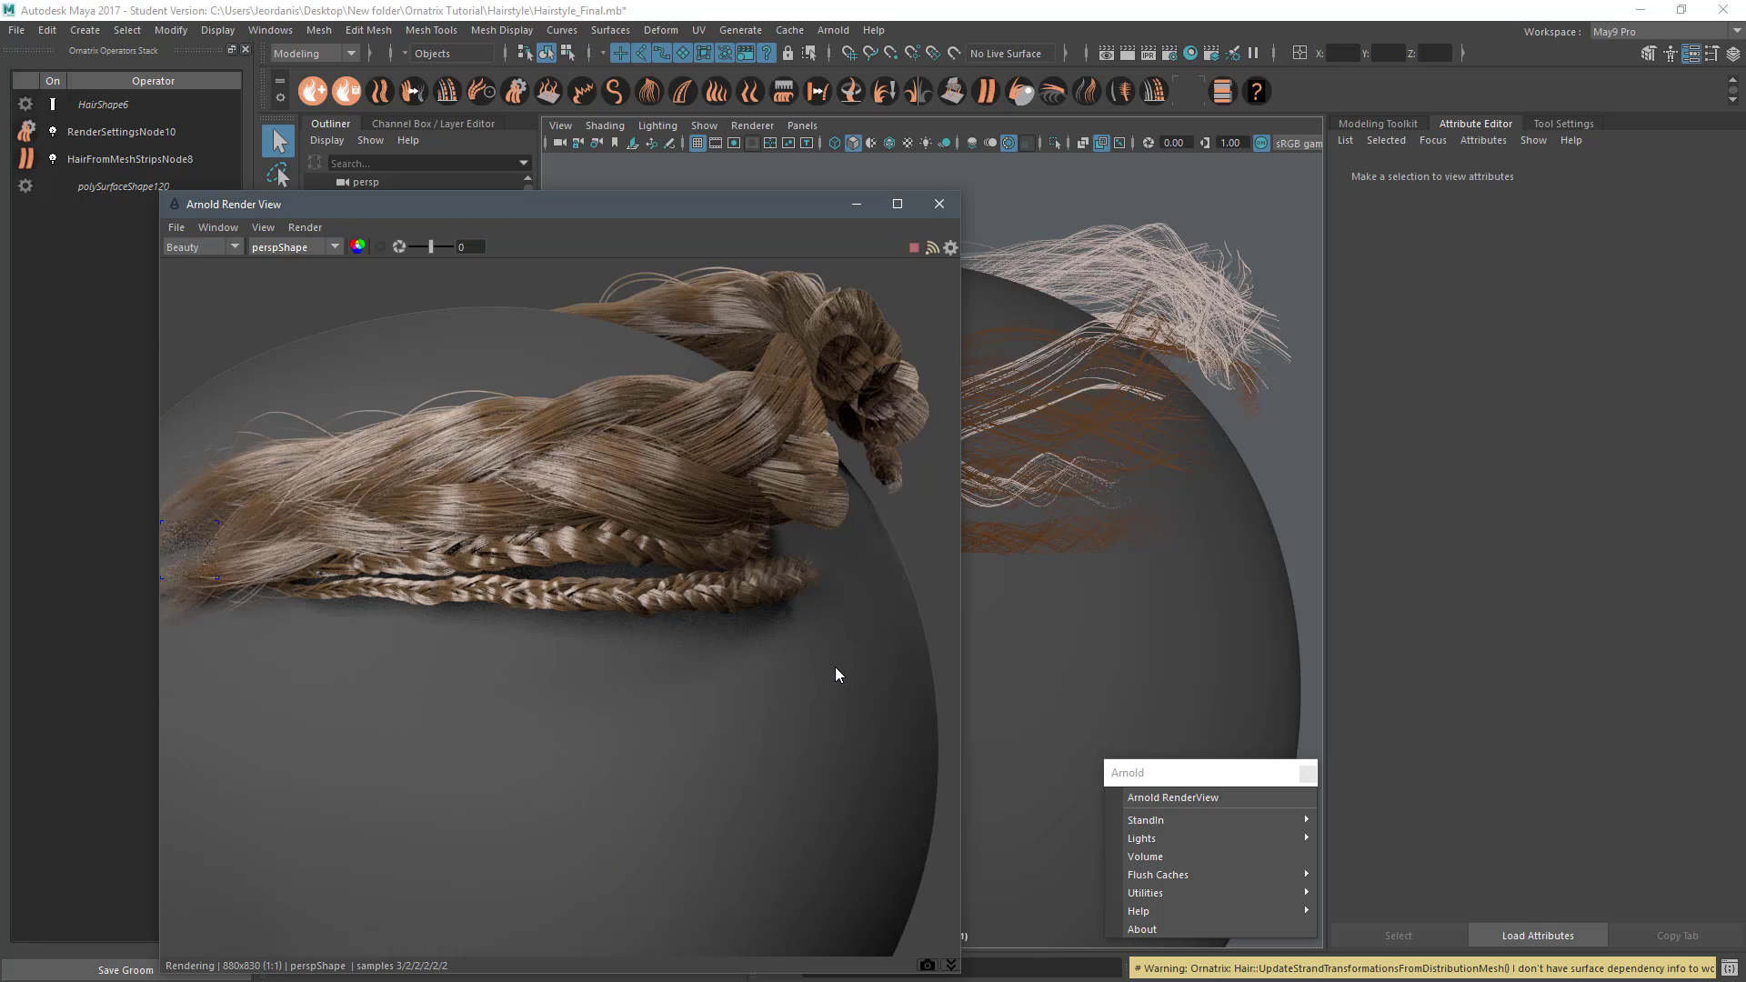
Step: Try a Hair Cluster operator on Hair6 with a Cluster Count of 58 and check it in the Arnold render
left_click(175, 160)
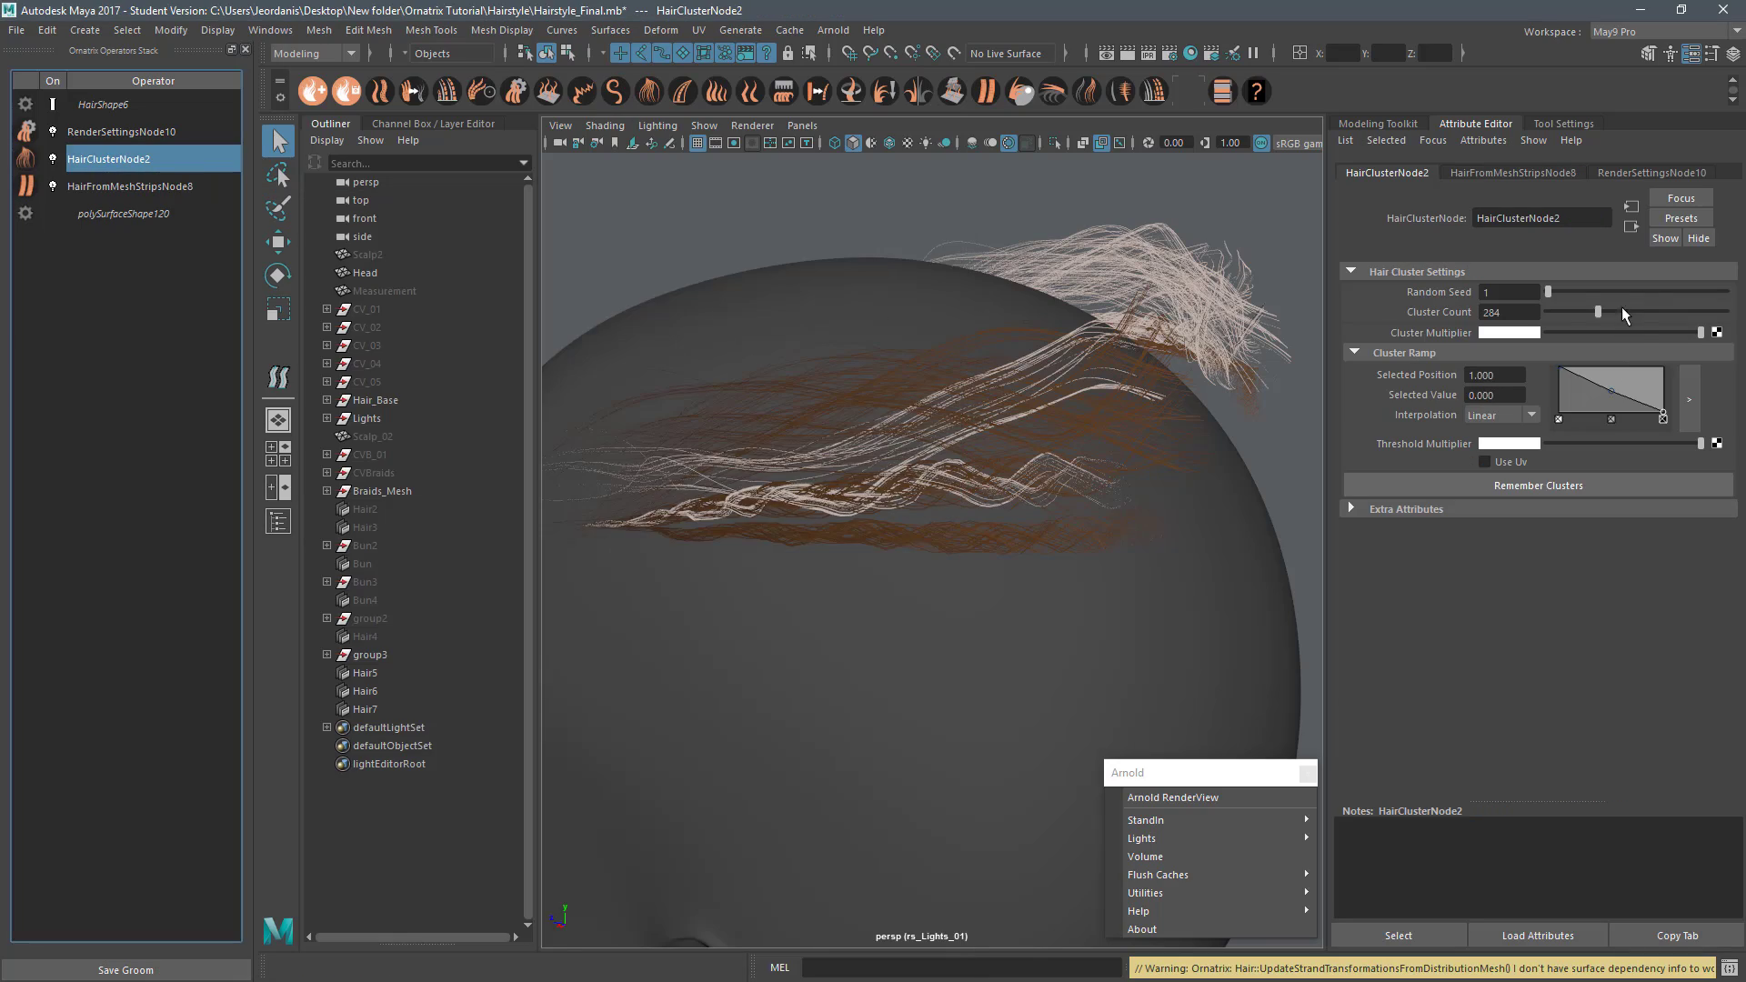
left_click(559, 691)
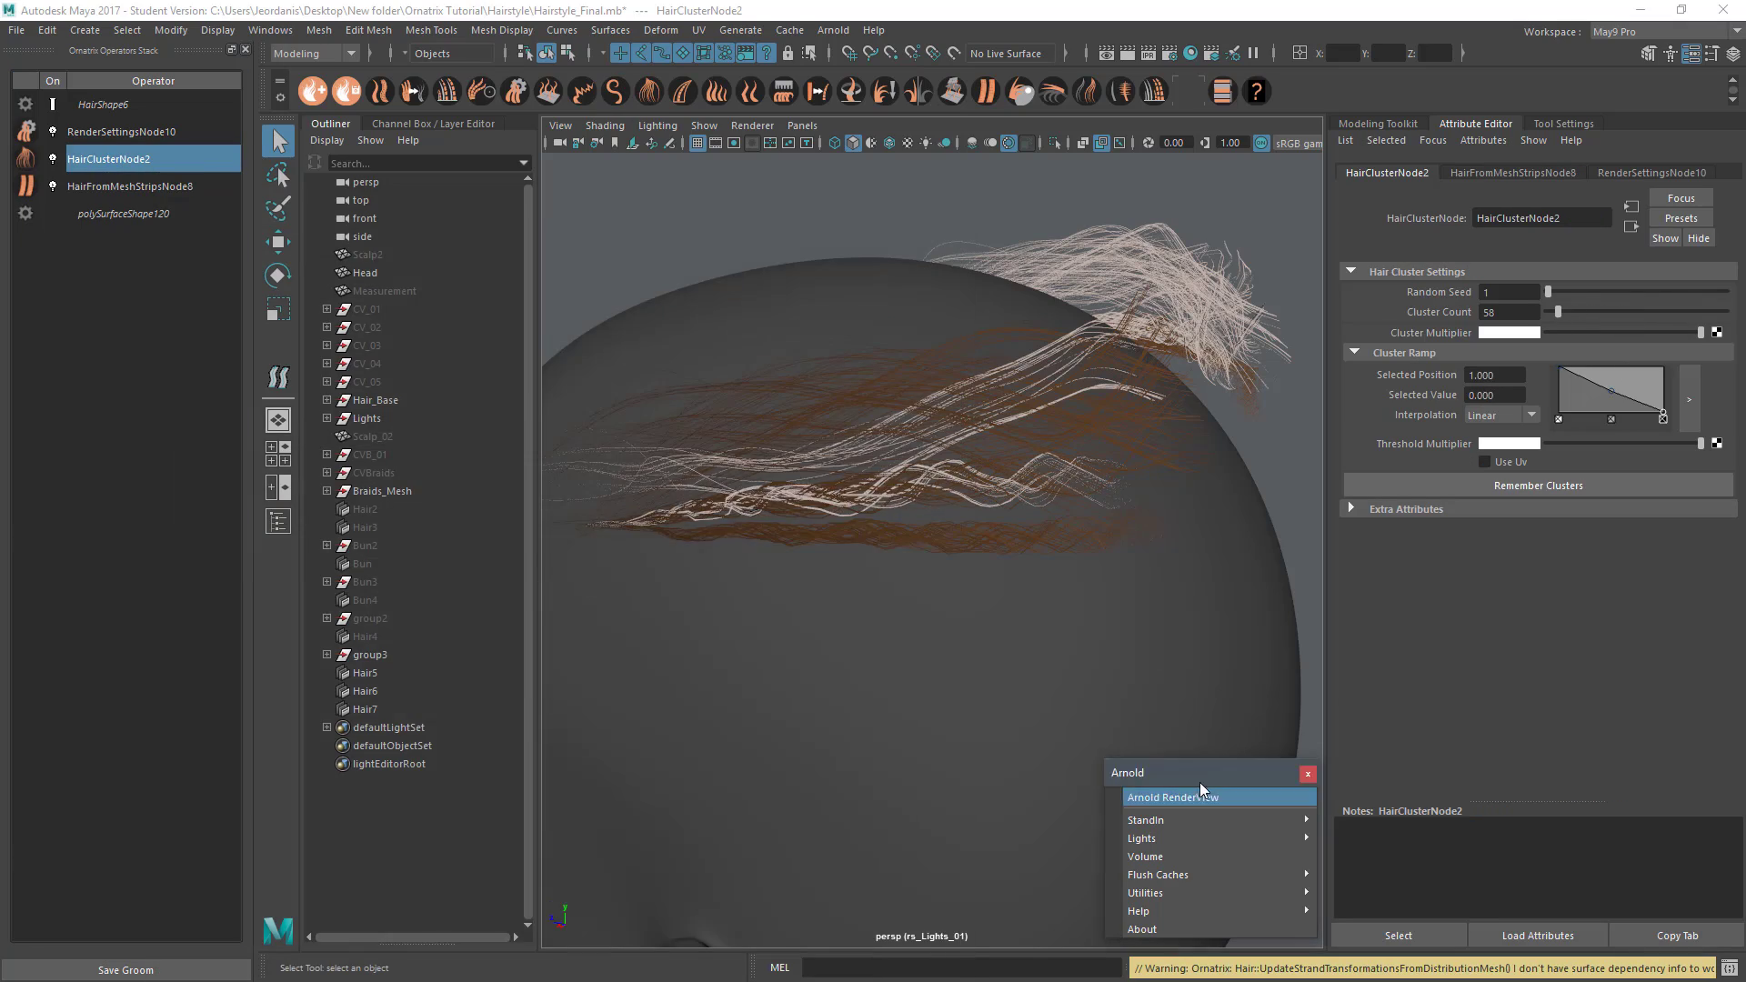
left_click(1182, 796)
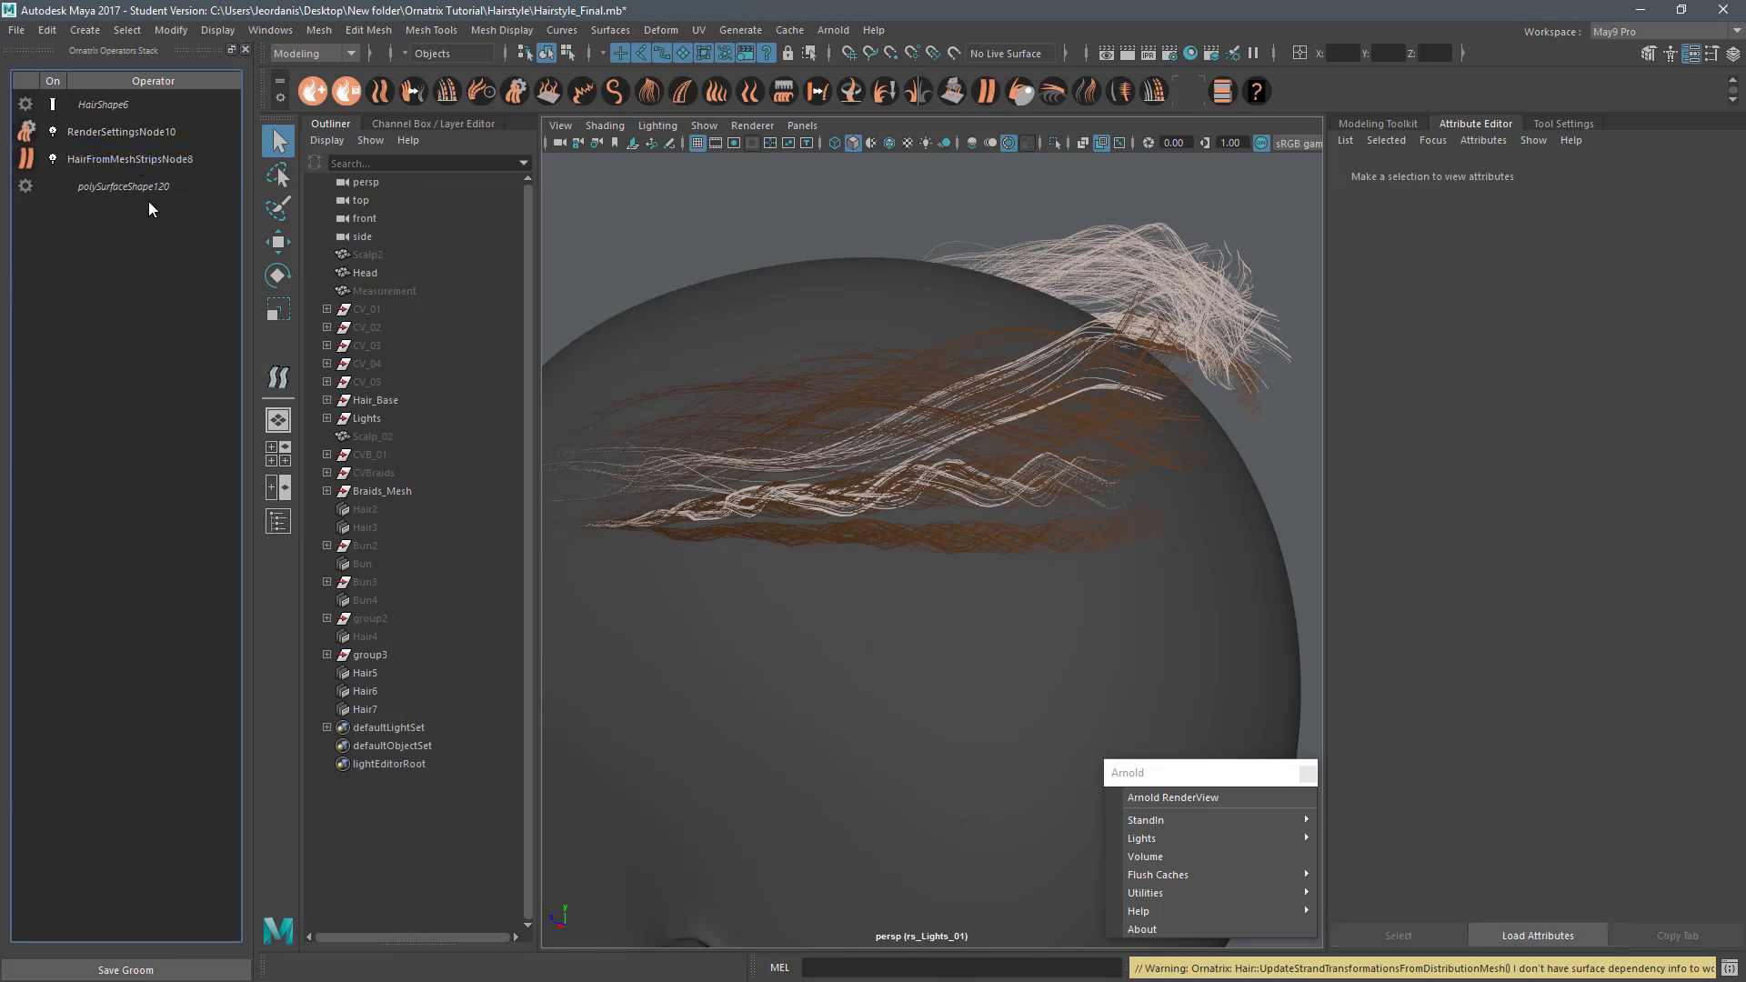
Step: Add a Frizz operator to Hair6 with Amount 0.3, Scale 27.5, a ramp tip value of 1, and Outlier Fraction and Outlier Amount 0
left_click(683, 93)
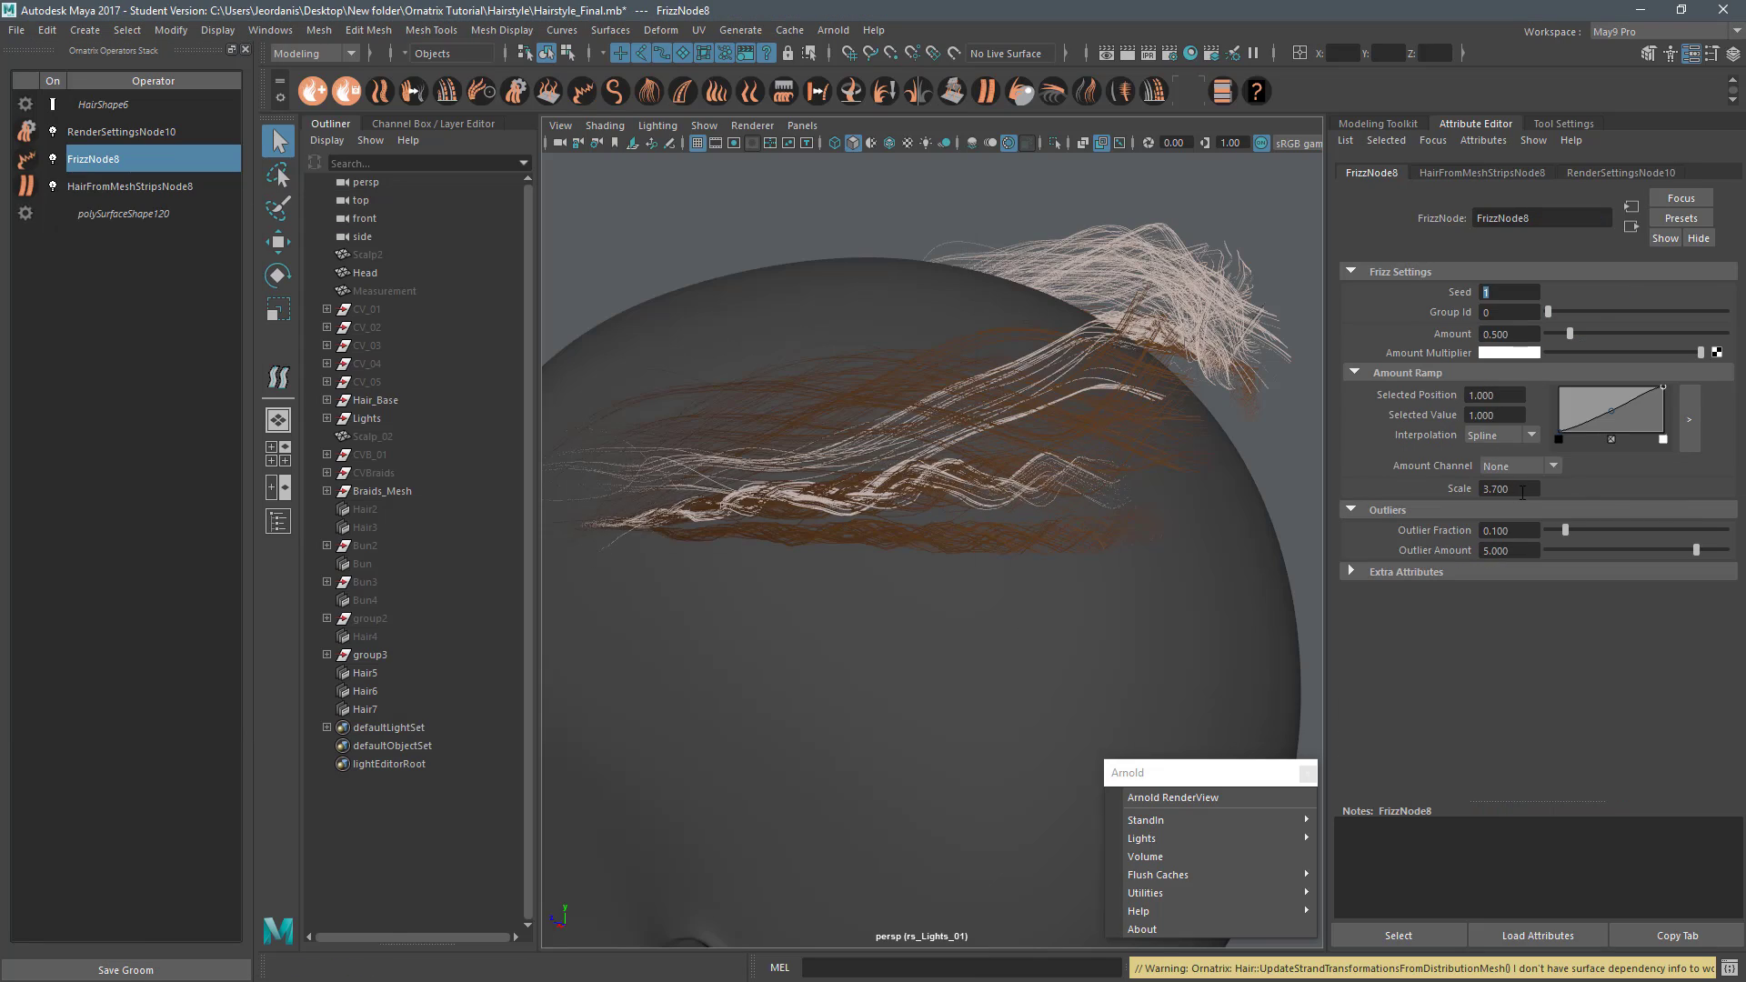
left_click(1173, 797)
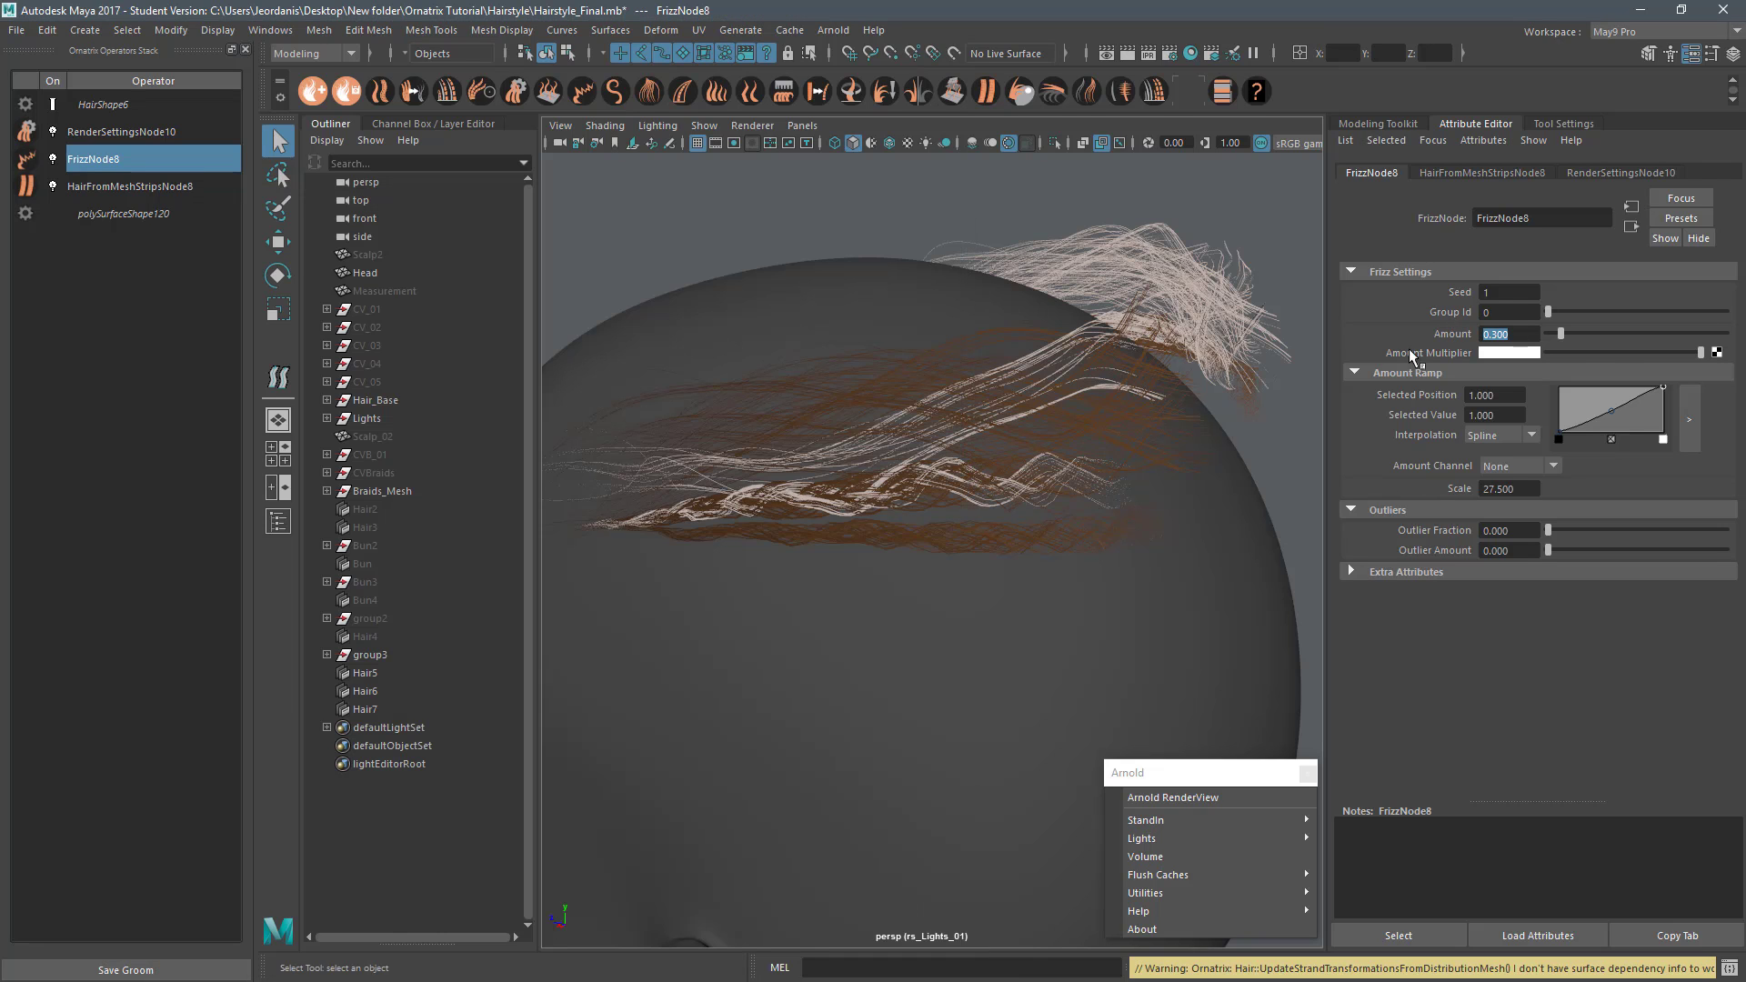
Step: Set Hair7's Hairs Per Strip to 200 and add a Frizz operator with Amount 0.2, Scale 27.5, and Outlier Fraction and Outlier Amount 0
left_click(121, 186)
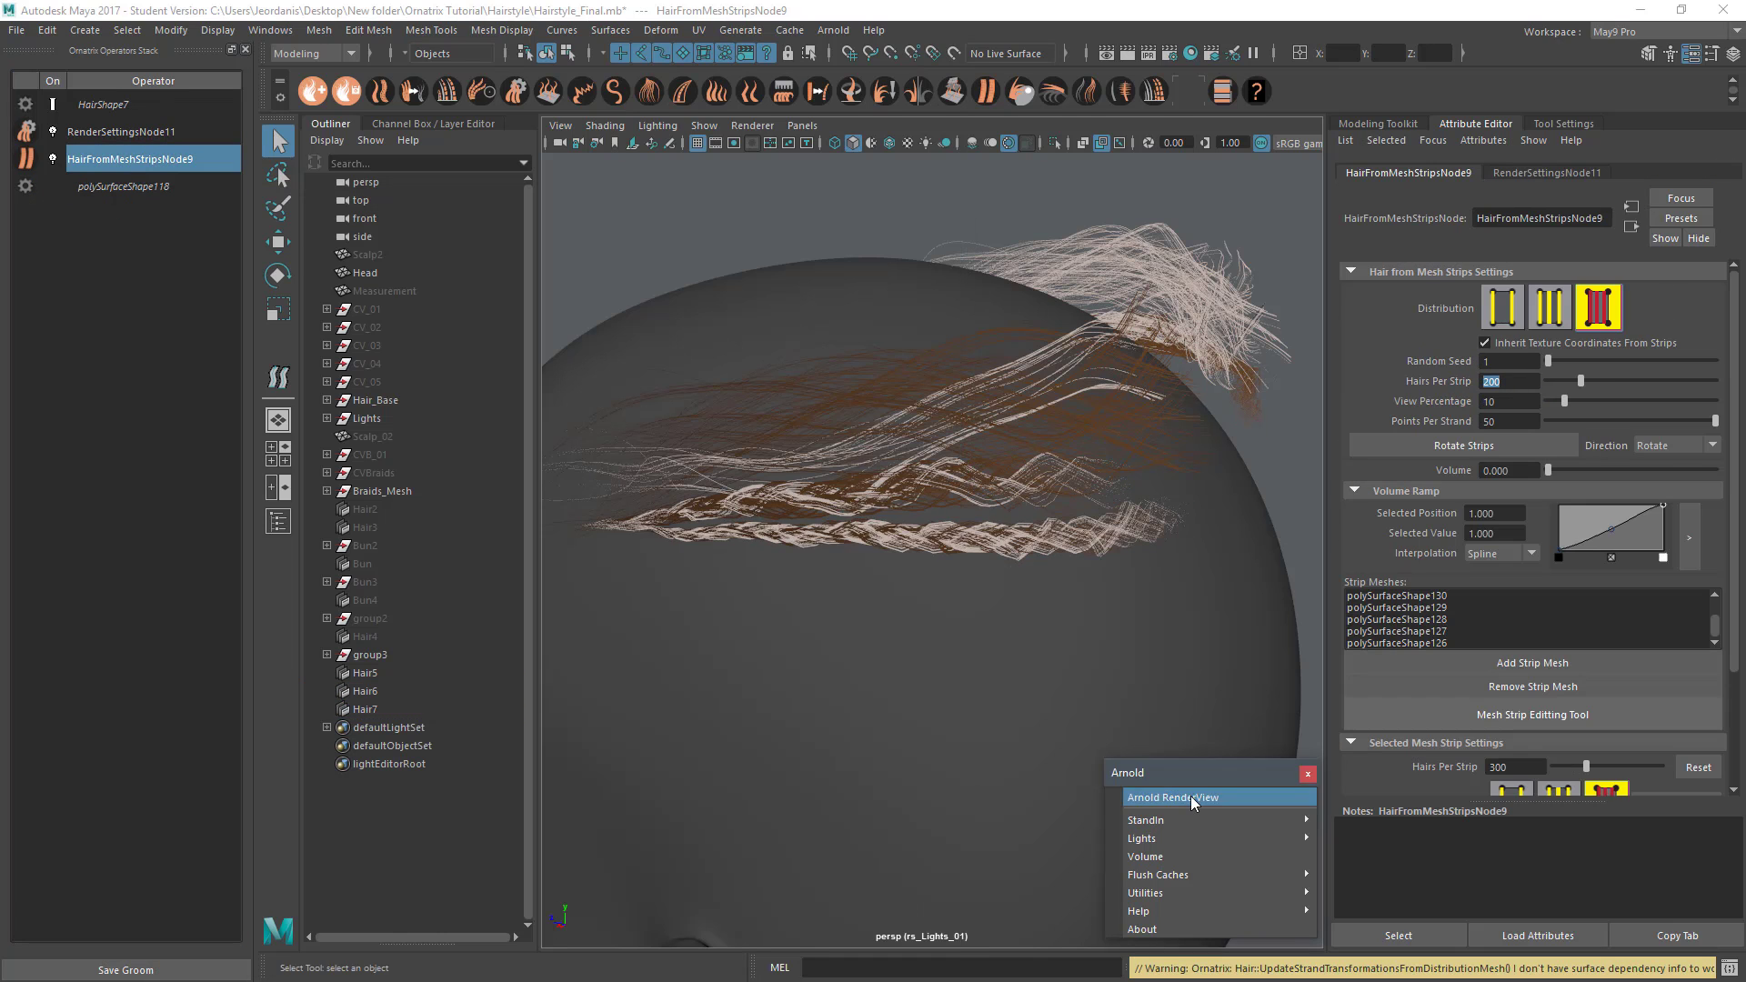
left_click(1182, 797)
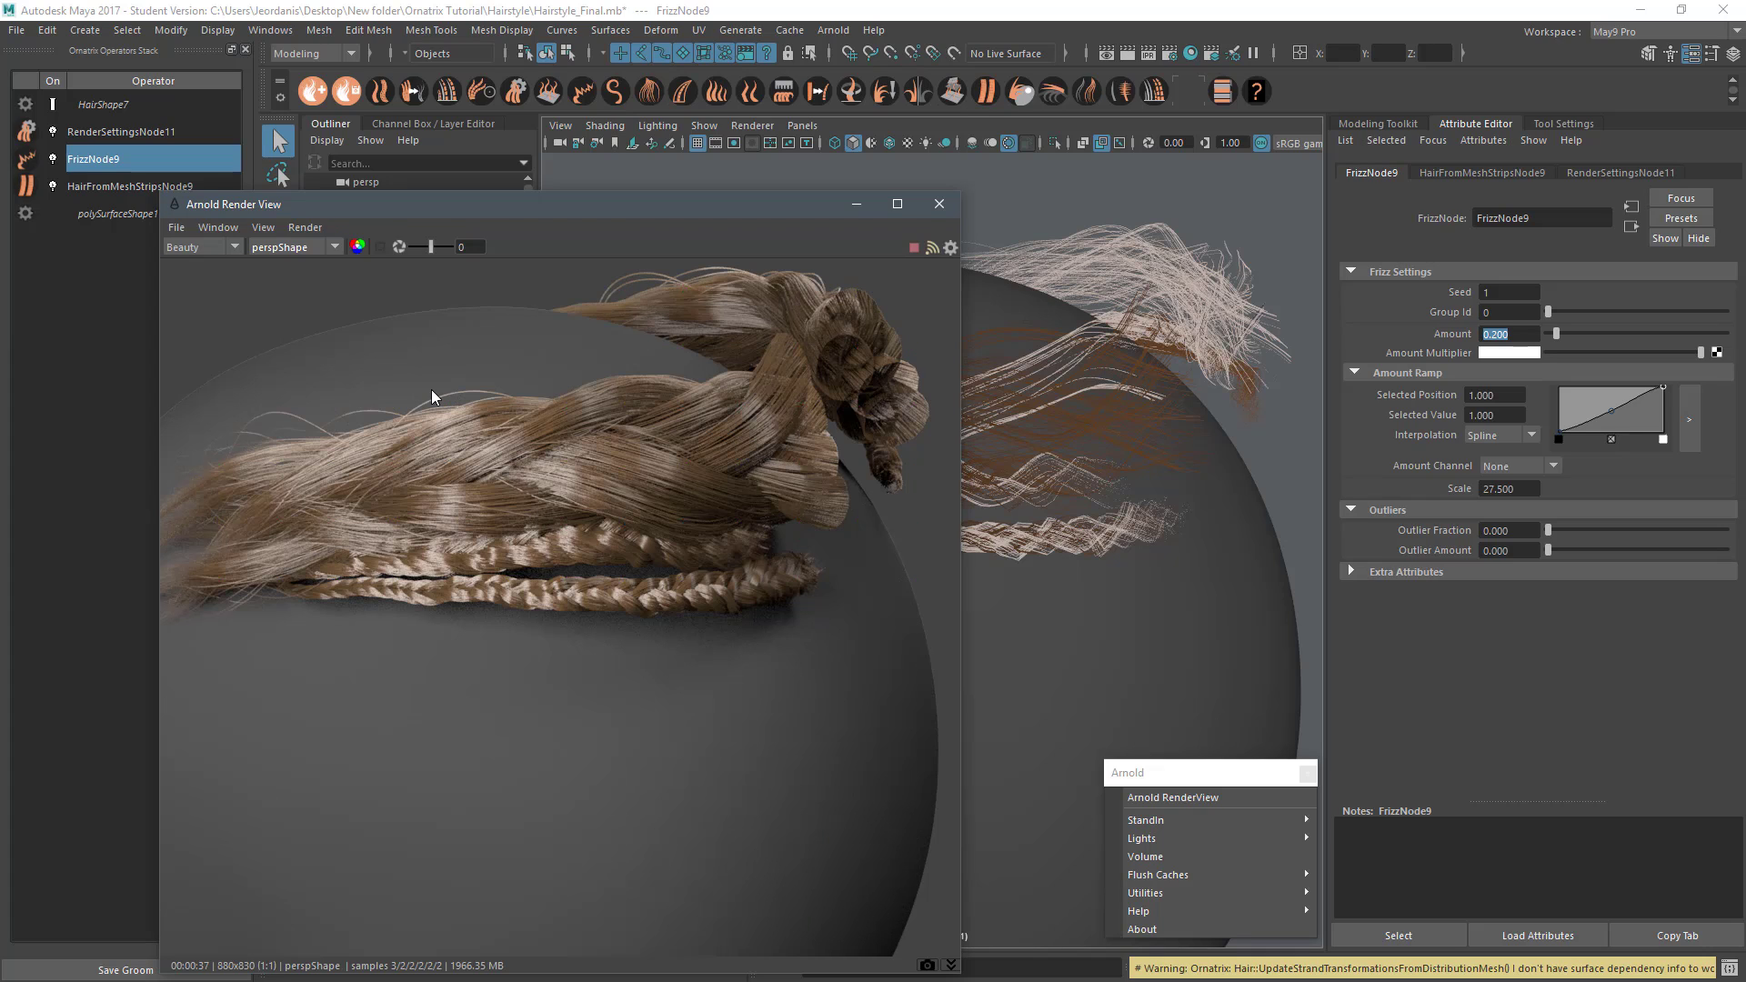
Step: Save the scene and check the frizzed braids from another angle in the Arnold render
left_click(18, 31)
left_click(52, 89)
left_click_drag(1178, 505, 1133, 527, "alt")
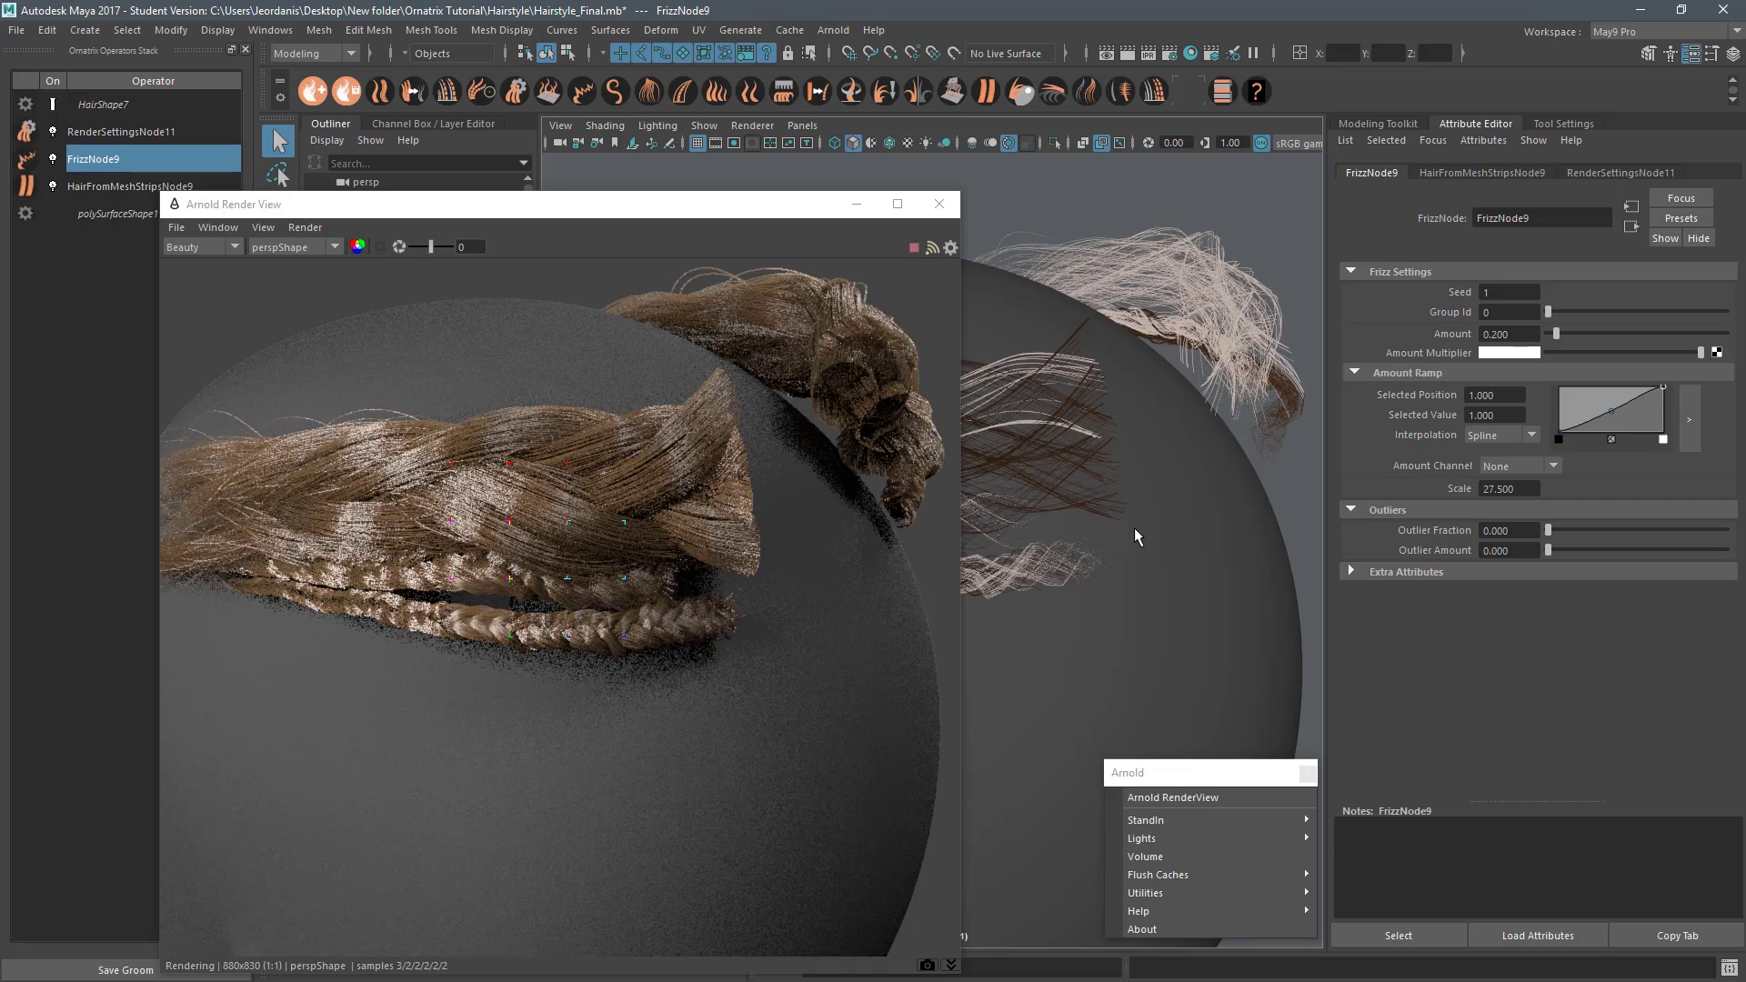
Step: Review HairShape7's Arnold attributes and its mesh strips node, and check the Hair7 braid in the Arnold render
left_click(939, 204)
left_click(104, 105)
scroll(1382, 466, "down", 20)
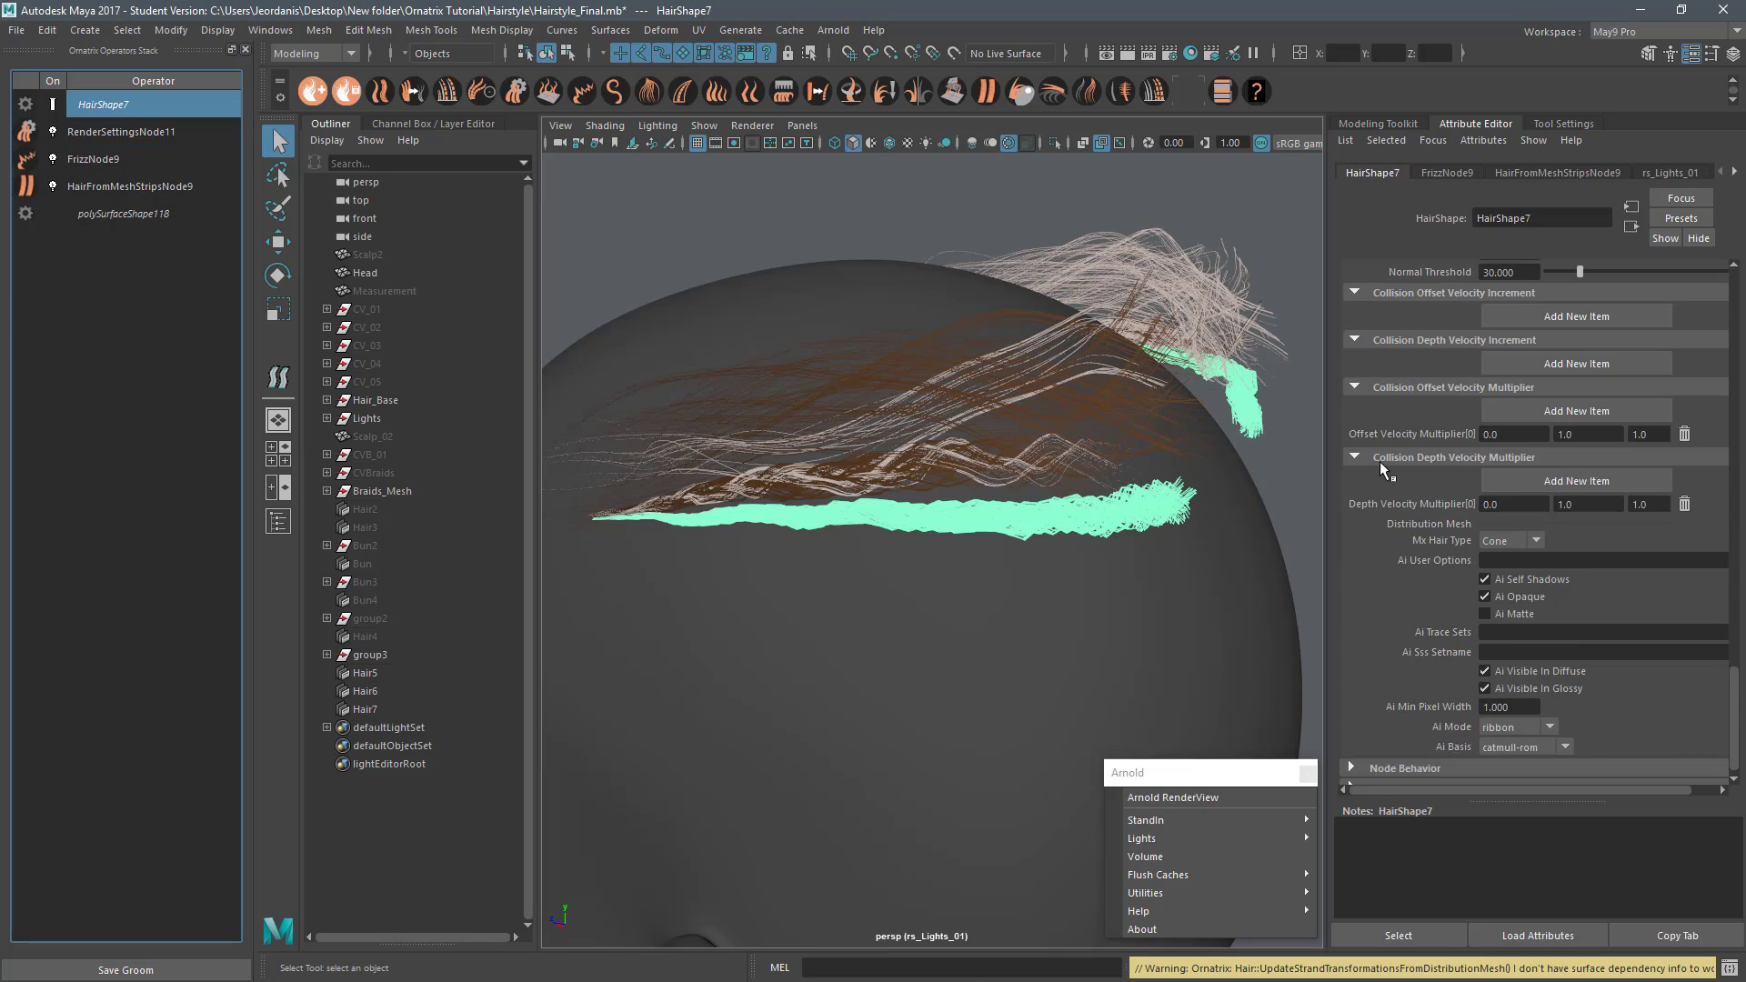
scroll(1383, 466, "down", 1)
left_click(130, 187)
left_click(1173, 797)
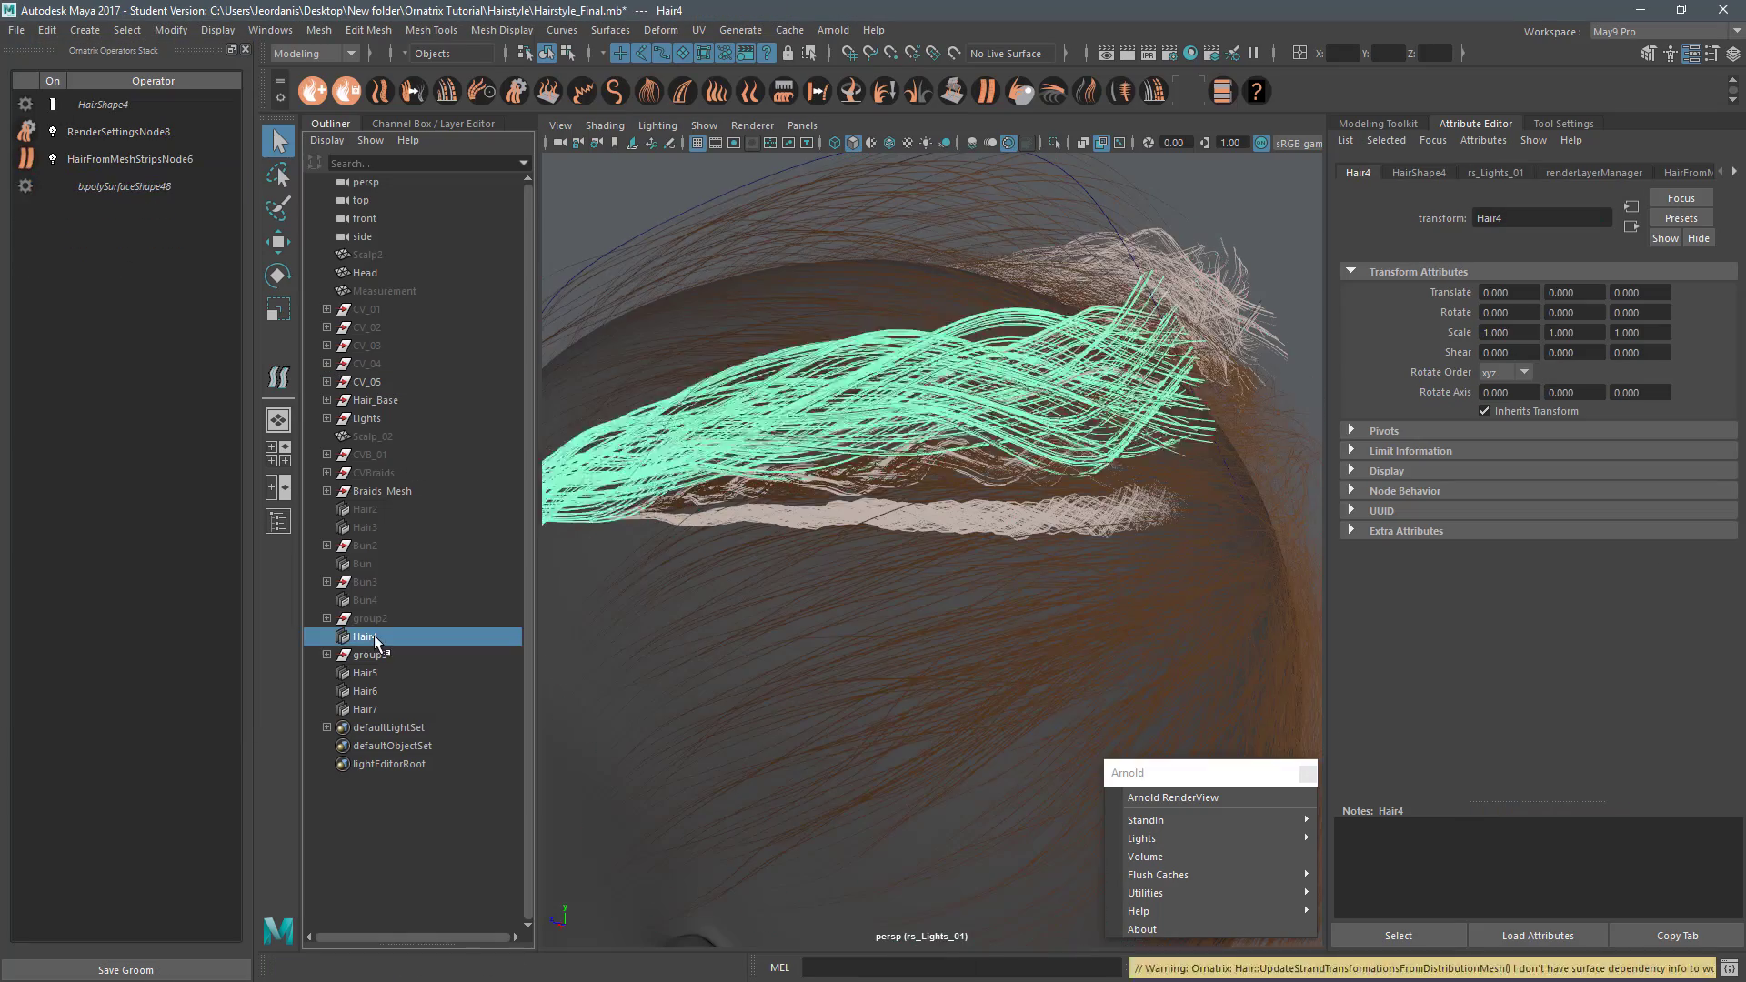
Step: Inspect the complete hairstyle on the head in the Arnold render, up close around the bun and braids and through the sideShape camera
left_click(364, 691)
left_click(382, 673)
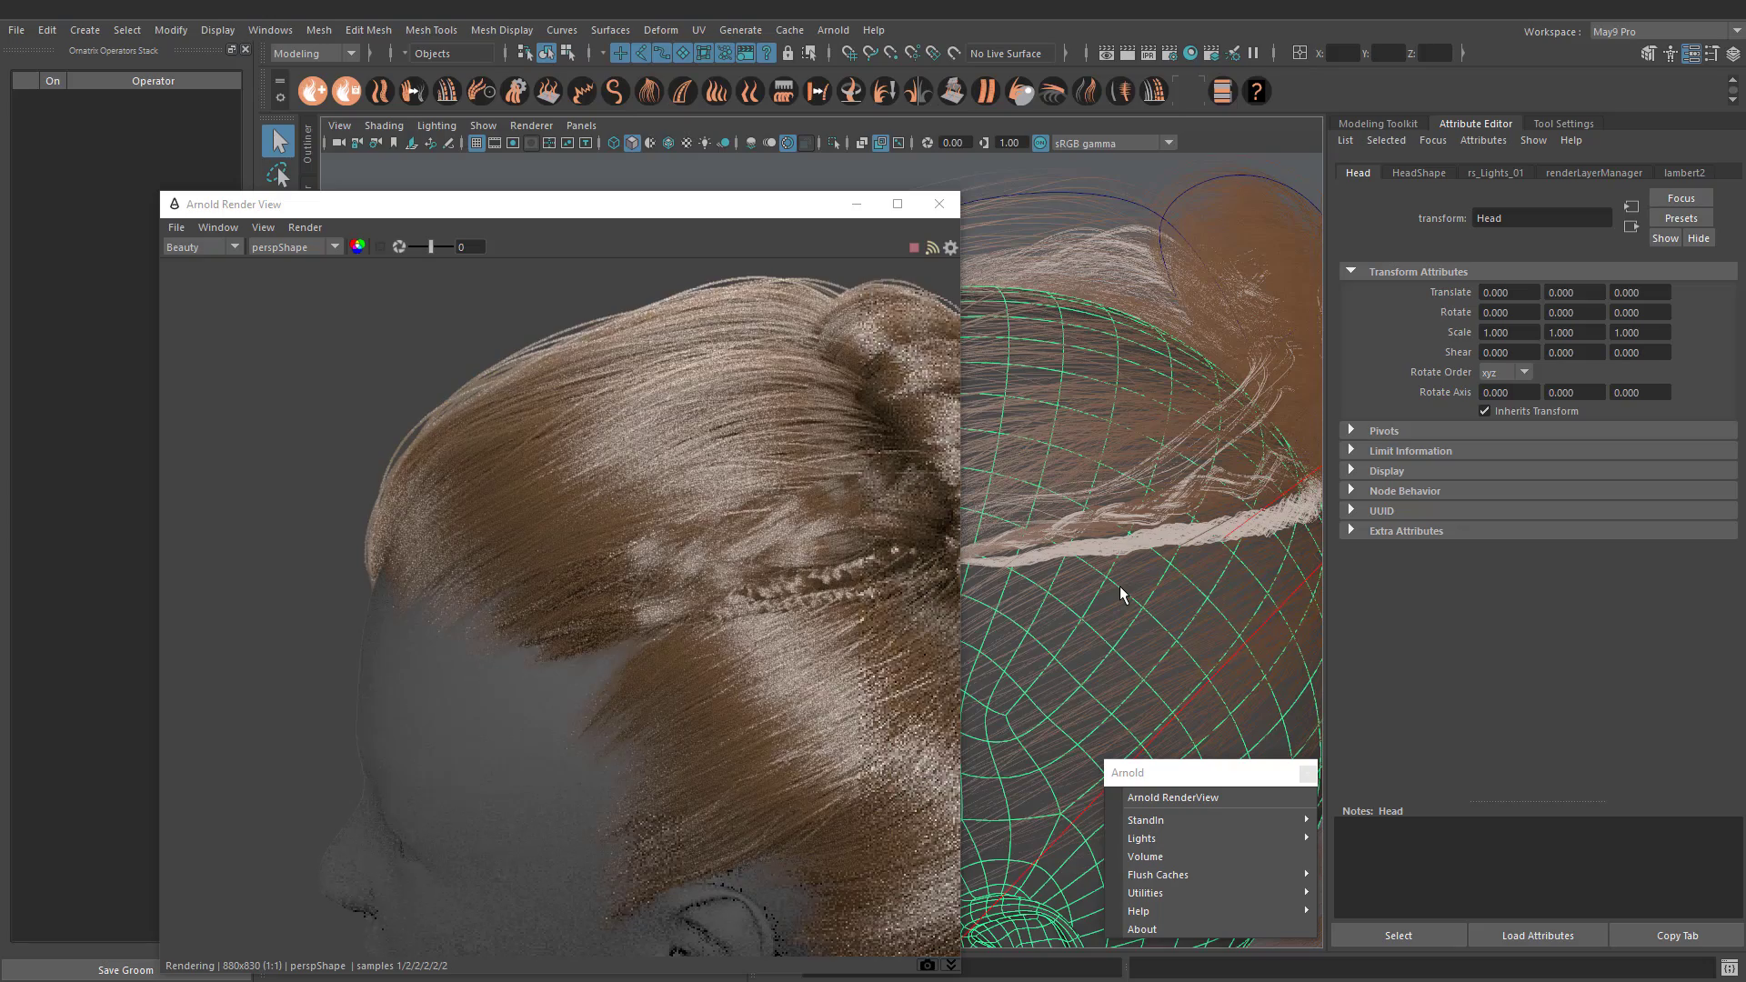
mouse_move(1073, 510)
left_mouse_down("alt")
mouse_move(986, 479)
mouse_move(1062, 493)
left_mouse_up("alt")
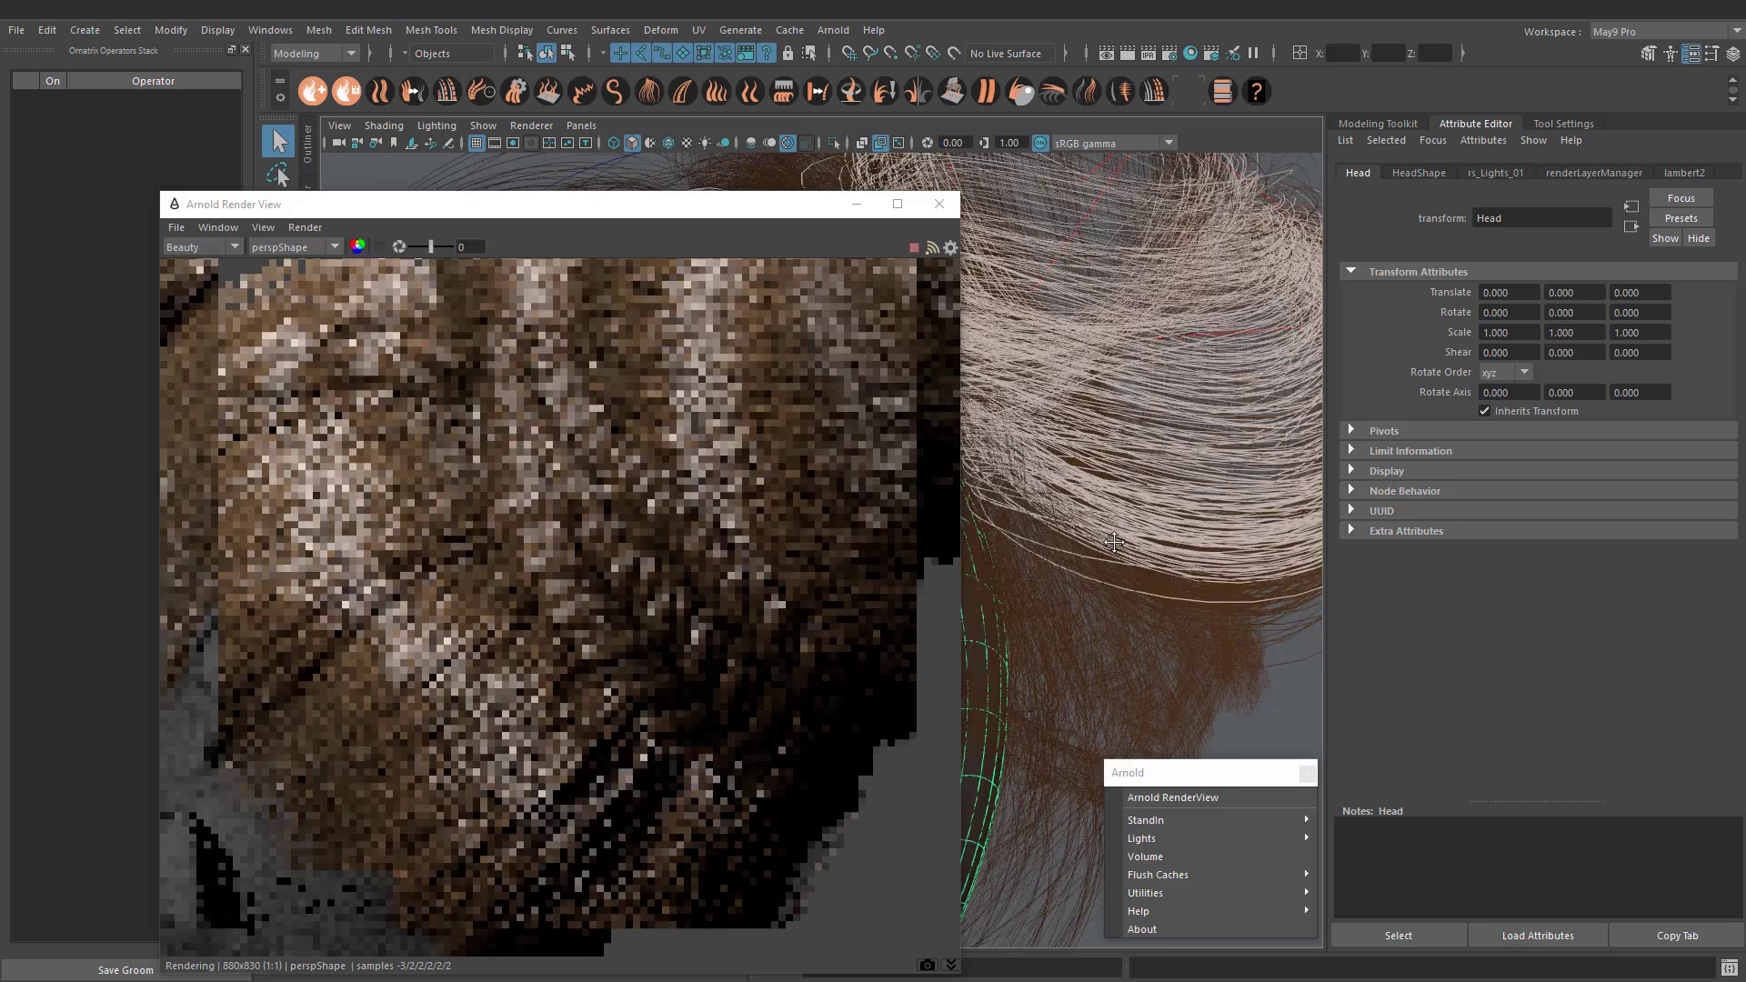
left_click_drag(1114, 496, 1137, 535, "alt")
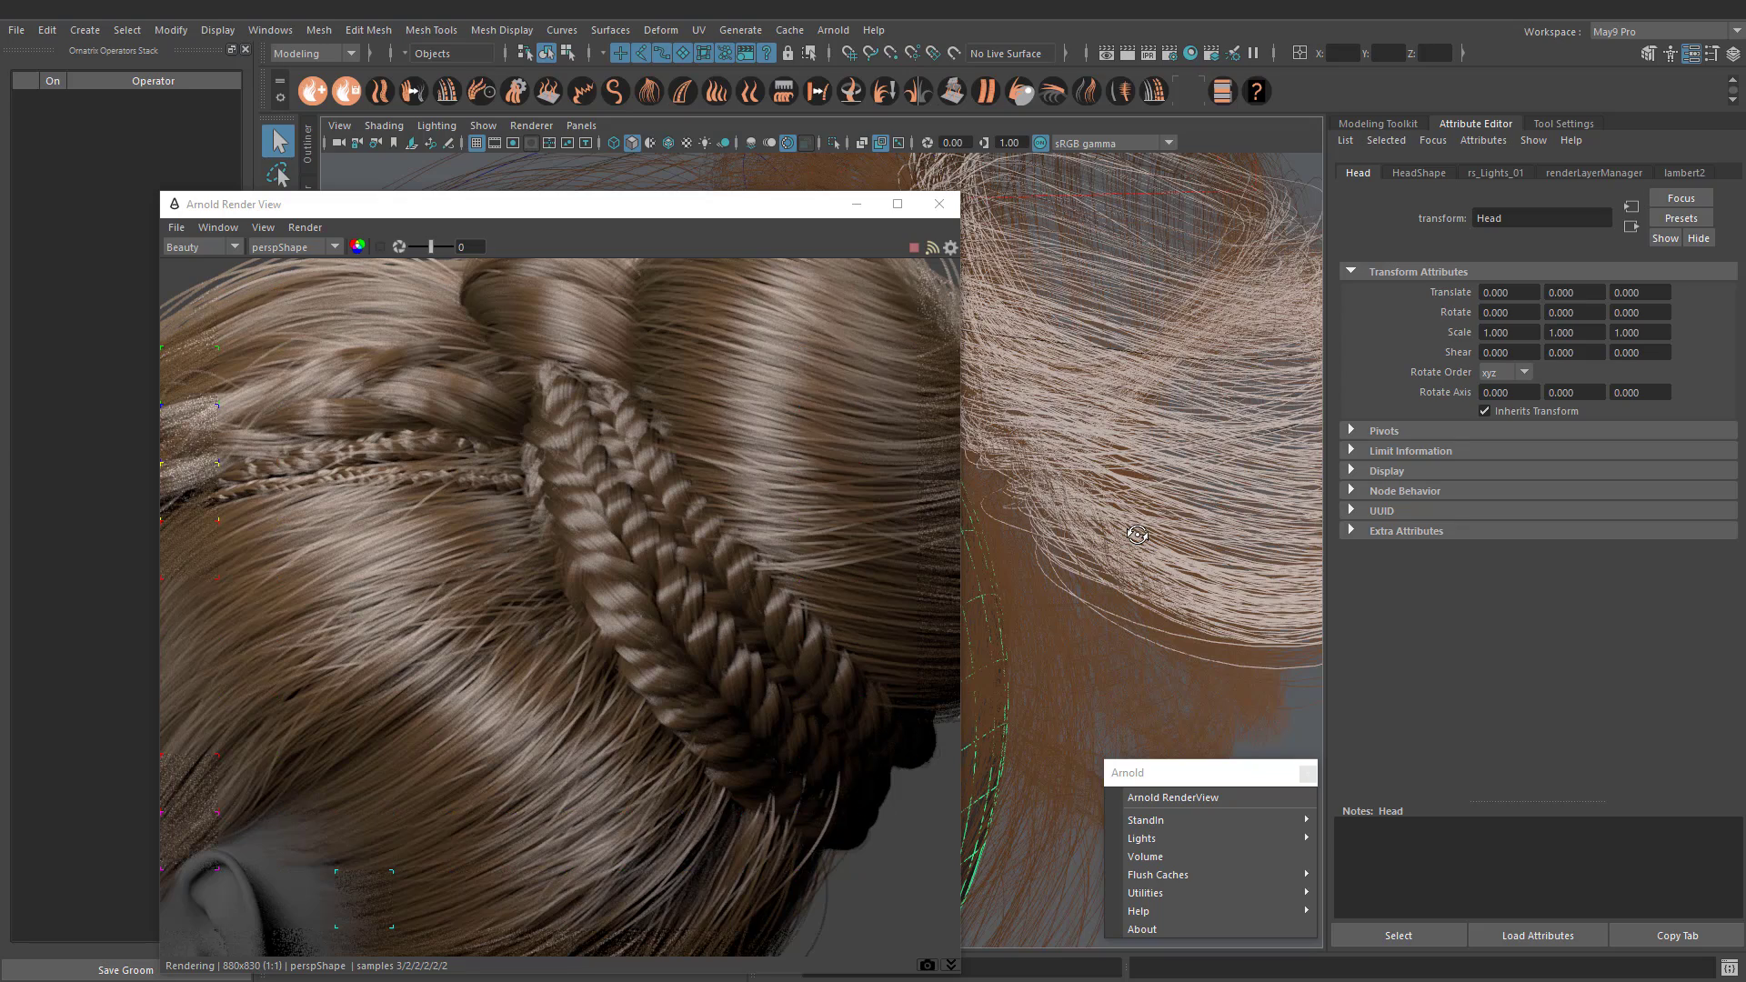
left_click(299, 248)
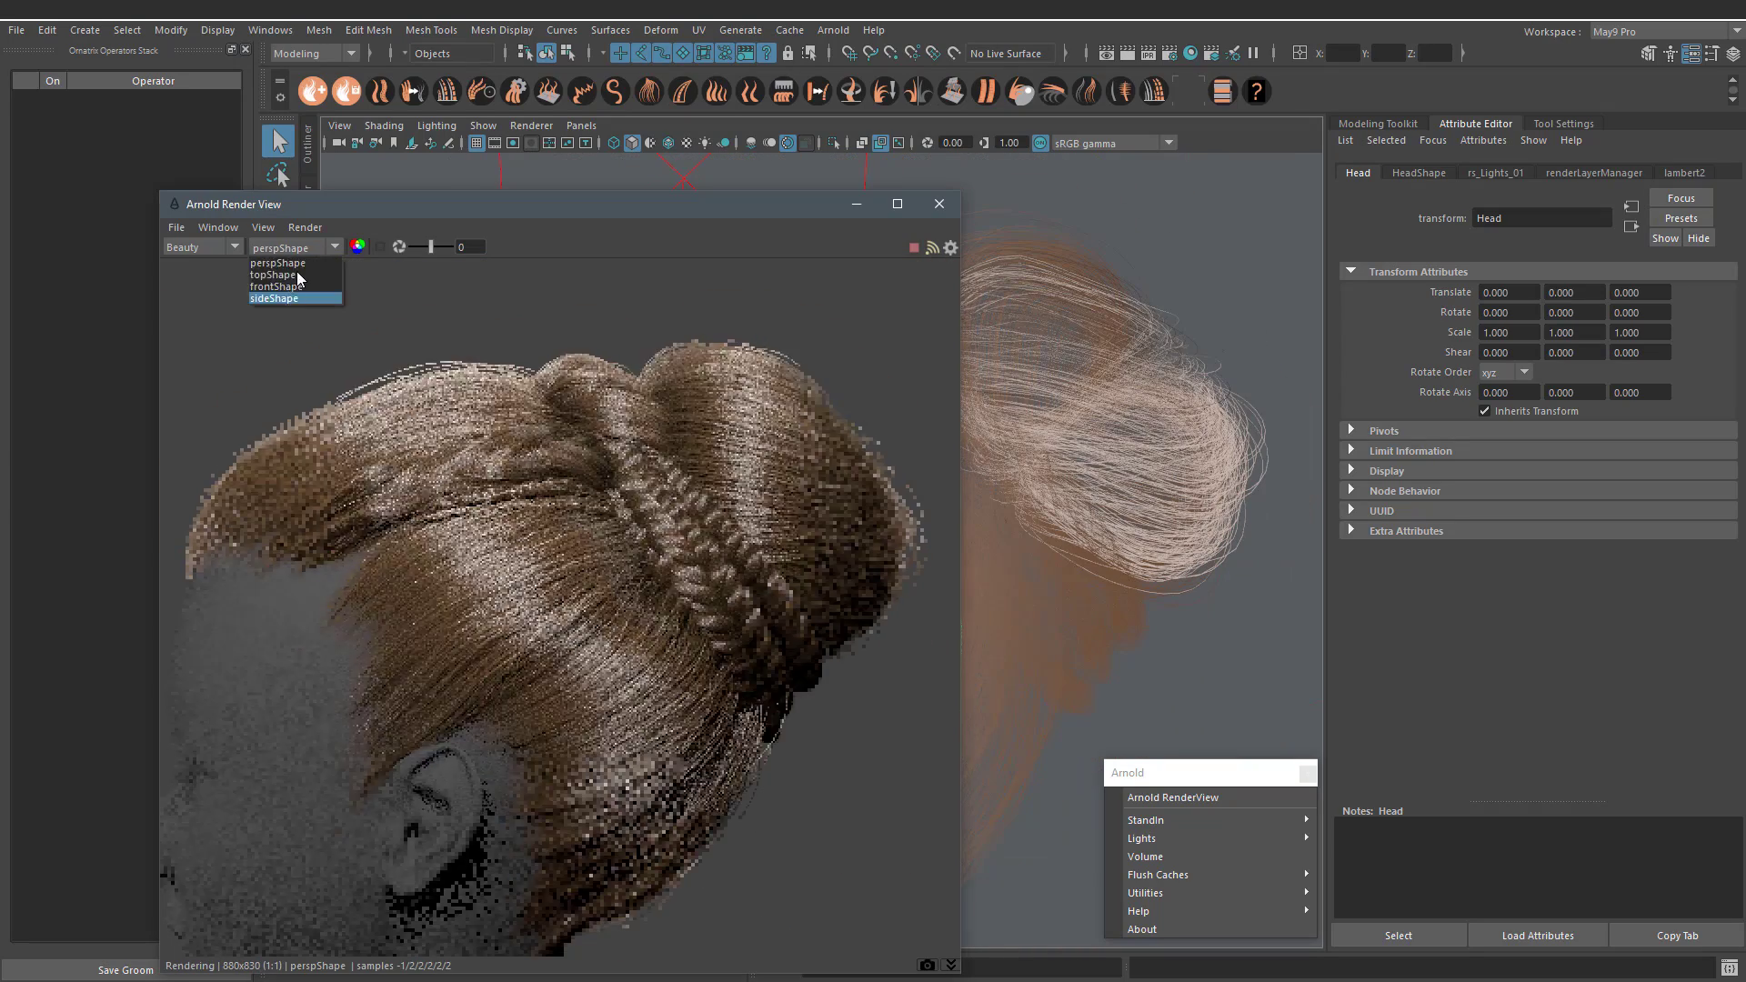
left_click(282, 298)
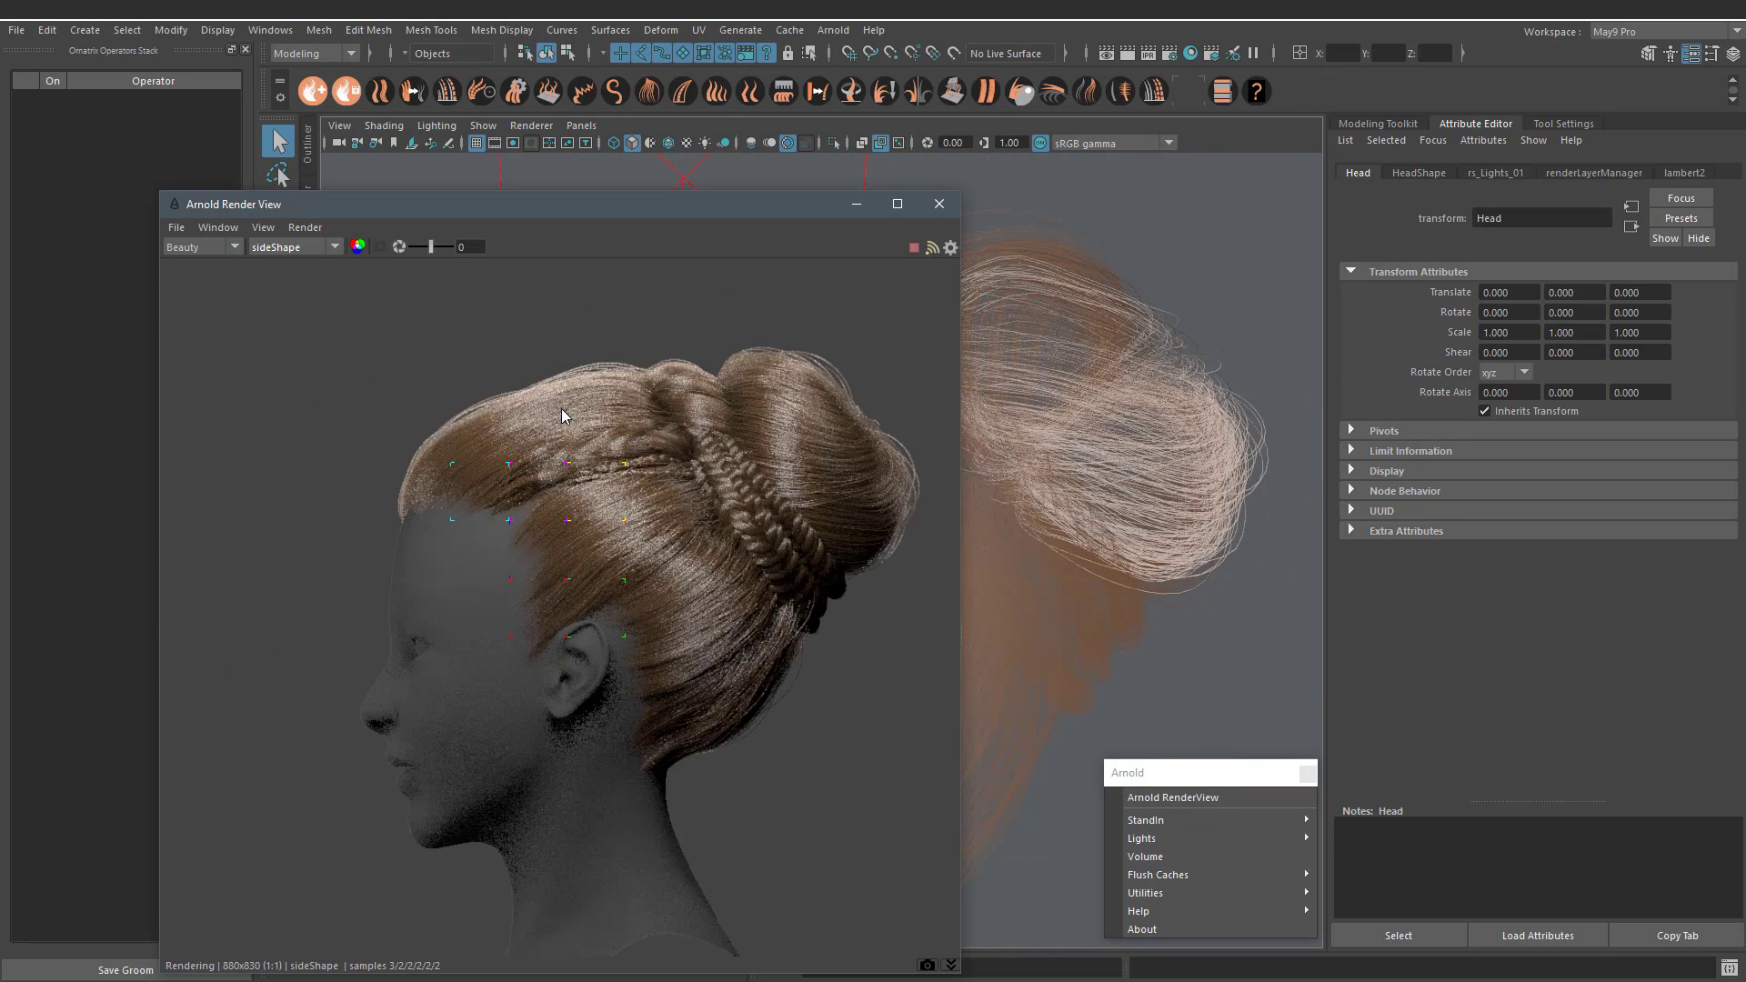